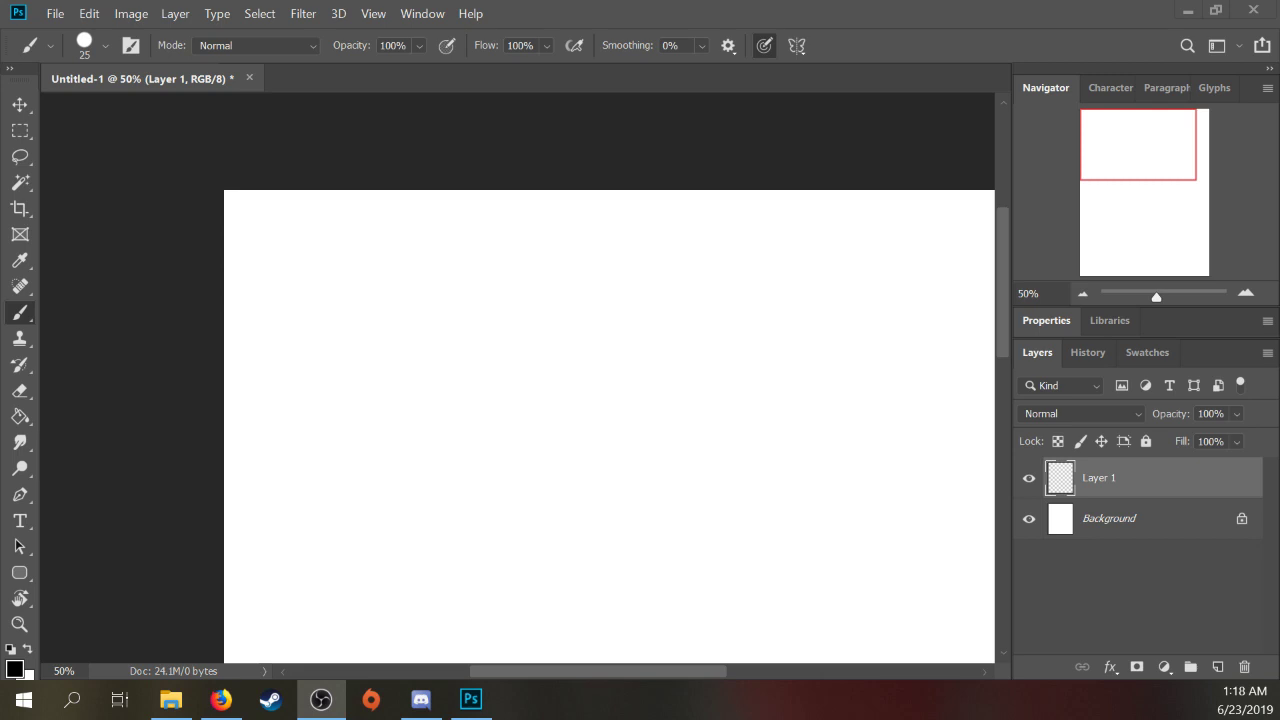
# Step: Handwrite "GODZILLA KING OF THE CHONKTERS" in black on Layer 1, erasing and redoing the malformed R before adding the final S
pyautogui.moveTo(425, 328)
pyautogui.mouseDown()
pyautogui.moveTo(409, 340)
pyautogui.moveTo(433, 362)
pyautogui.moveTo(491, 357)
pyautogui.moveTo(543, 314)
pyautogui.moveTo(630, 331)
pyautogui.moveTo(734, 320)
pyautogui.moveTo(491, 437)
pyautogui.moveTo(524, 409)
pyautogui.moveTo(700, 404)
pyautogui.moveTo(737, 369)
pyautogui.moveTo(434, 503)
pyautogui.moveTo(525, 477)
pyautogui.moveTo(577, 500)
pyautogui.moveTo(523, 603)
pyautogui.moveTo(590, 545)
pyautogui.moveTo(625, 544)
pyautogui.moveTo(671, 573)
pyautogui.moveTo(747, 553)
pyautogui.moveTo(728, 517)
pyautogui.moveTo(791, 507)
pyautogui.moveTo(828, 534)
pyautogui.moveTo(821, 551)
pyautogui.moveTo(836, 491)
pyautogui.moveTo(868, 543)
pyautogui.mouseUp()
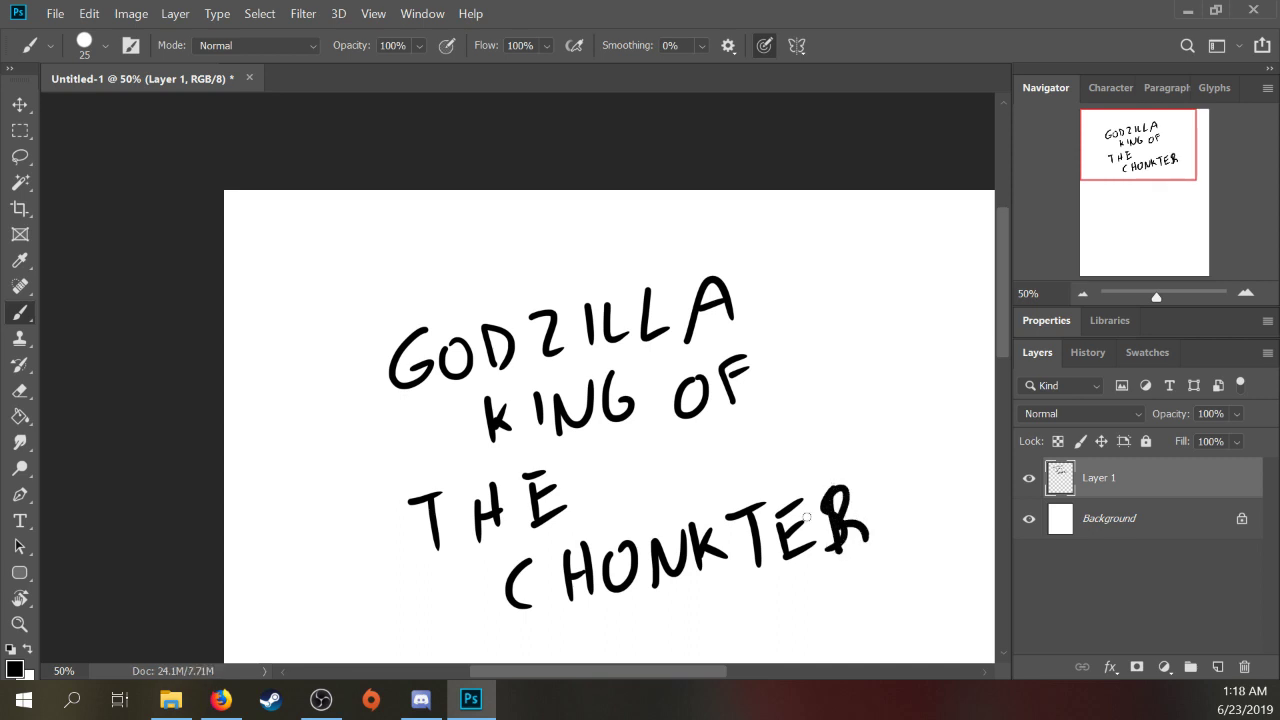
pyautogui.press('e')
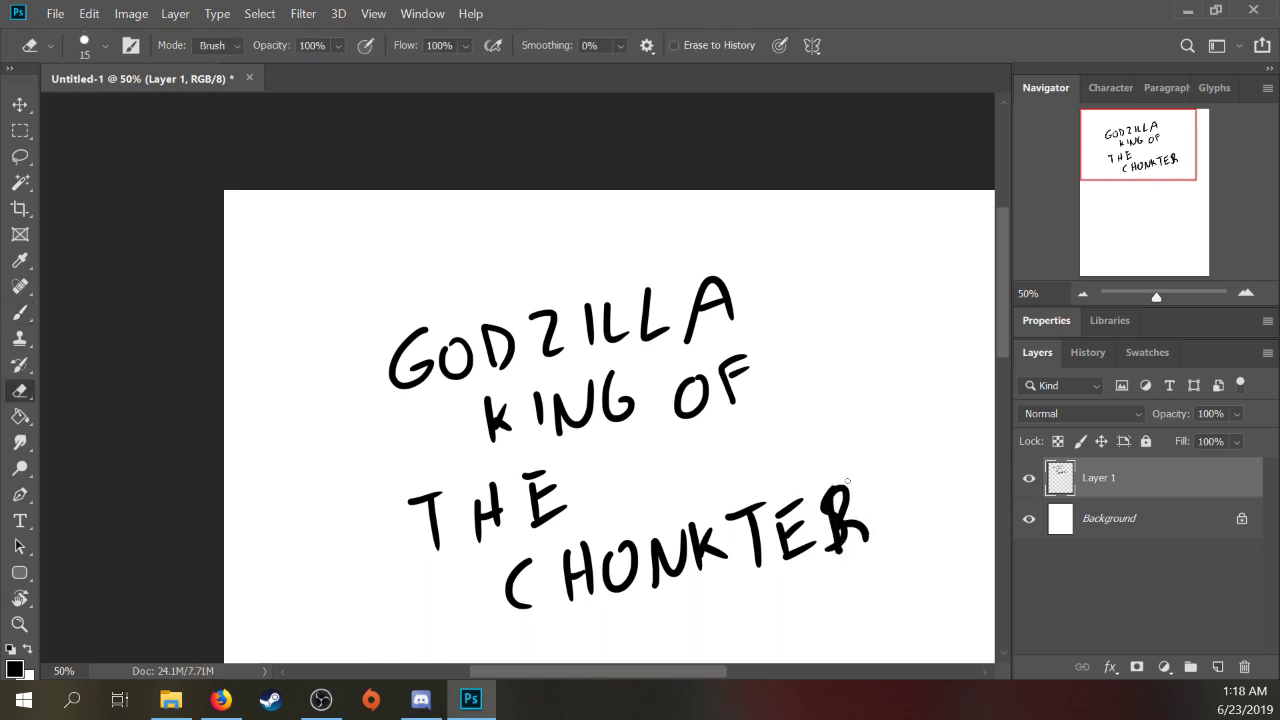
pyautogui.press('l')
pyautogui.moveTo(845, 476)
pyautogui.mouseDown()
pyautogui.moveTo(826, 571)
pyautogui.moveTo(893, 538)
pyautogui.moveTo(875, 486)
pyautogui.mouseUp()
pyautogui.press('Delete')
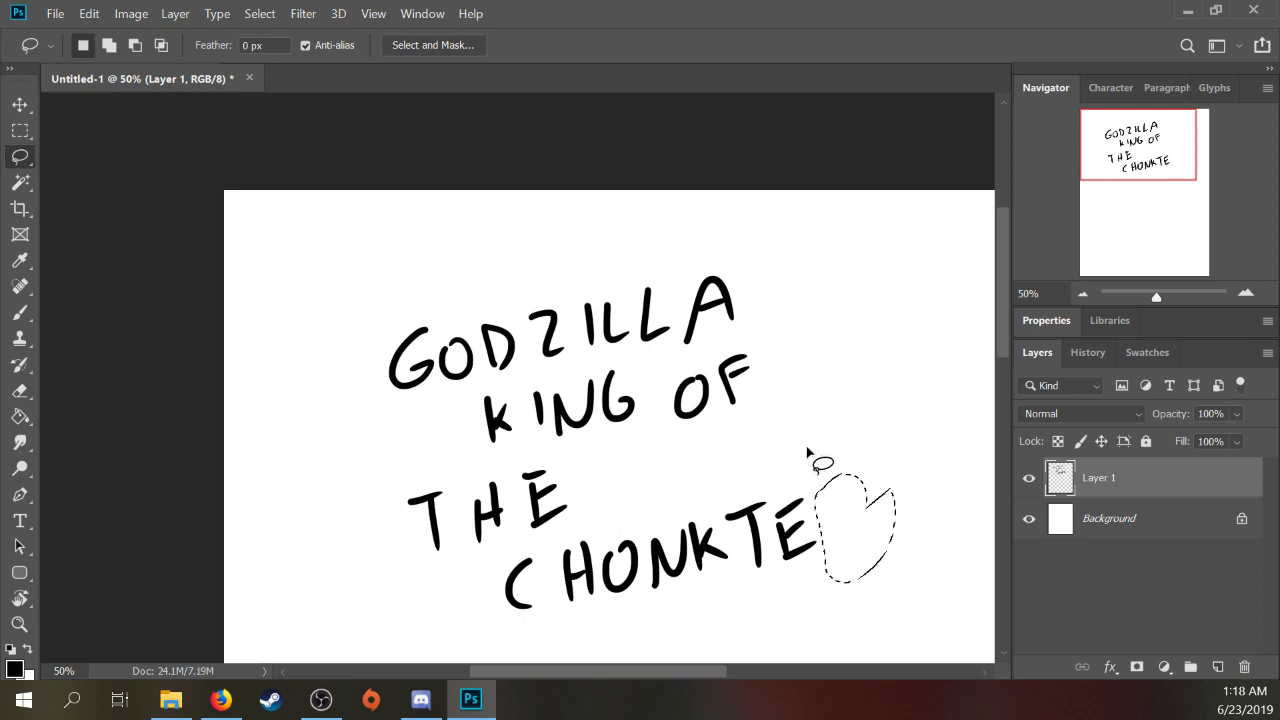
pyautogui.press('m')
pyautogui.hotkey('ctrl', 'd')
pyautogui.press('b')
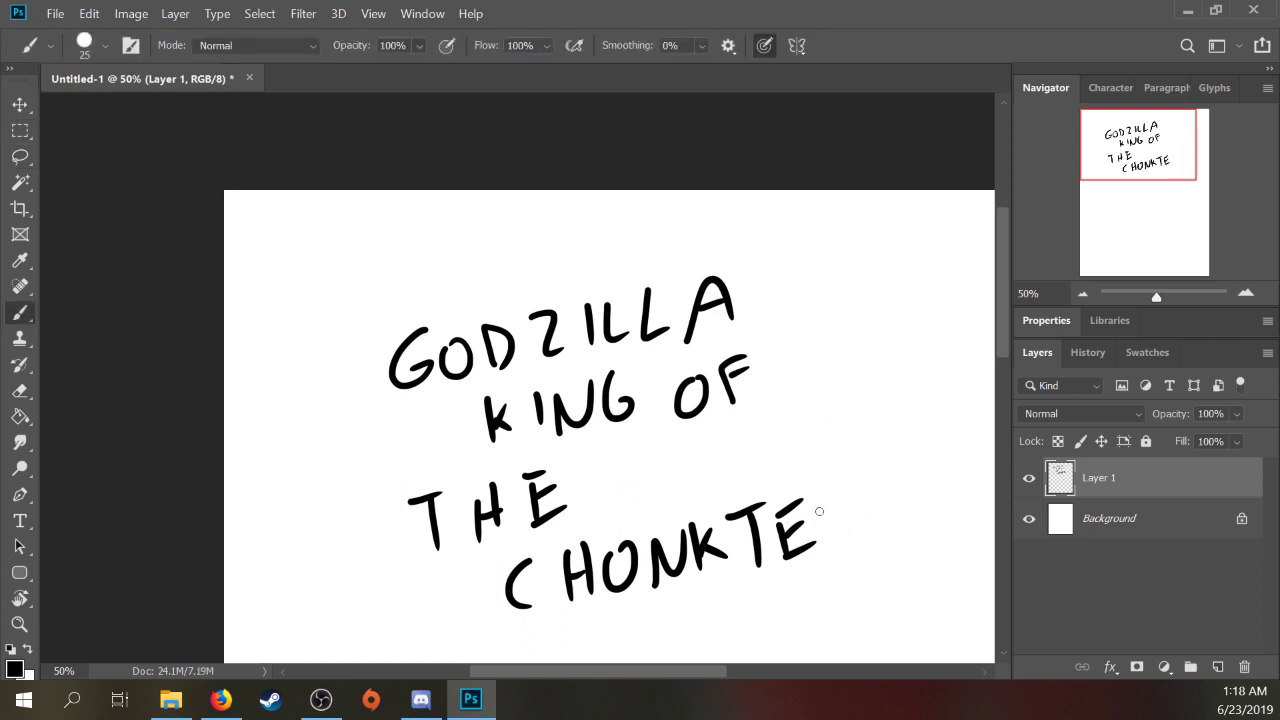
pyautogui.moveTo(822, 492)
pyautogui.mouseDown()
pyautogui.moveTo(829, 551)
pyautogui.moveTo(852, 519)
pyautogui.mouseUp()
pyautogui.moveTo(890, 479); pyautogui.dragTo(866, 533)
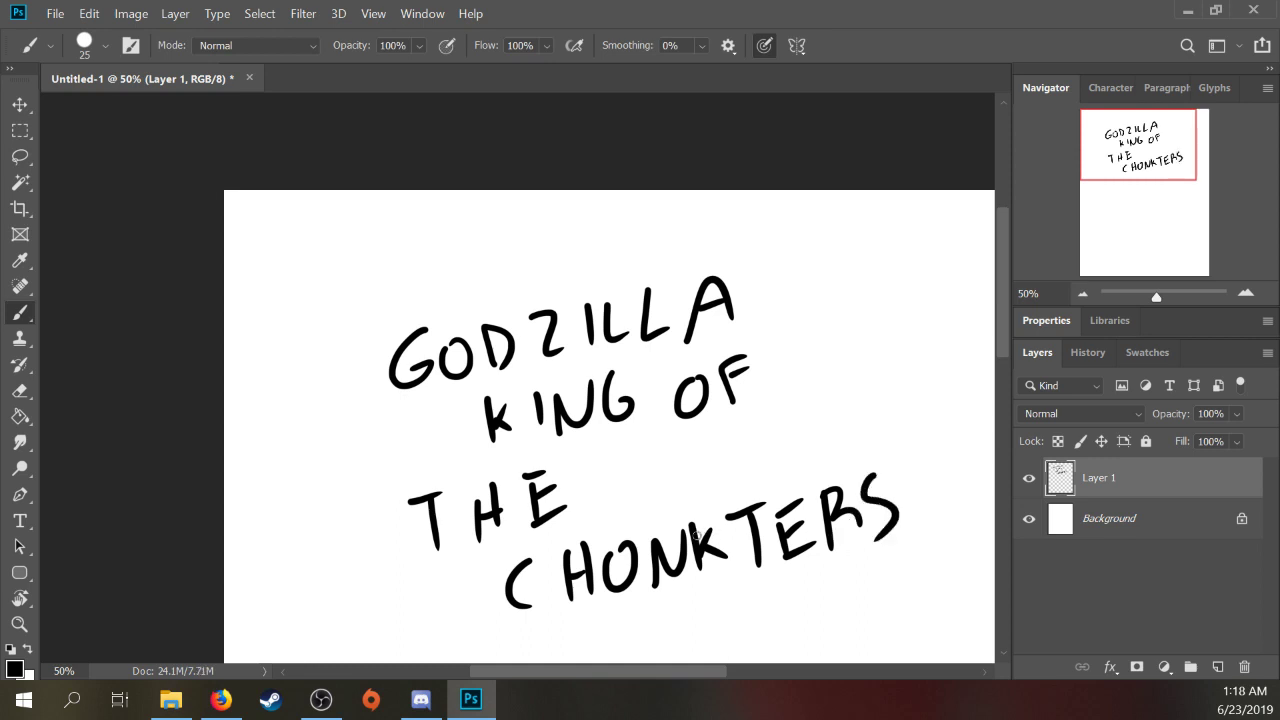
# Step: Erase the letters "CHONK" and handwrite "MONS" in their place so the last word reads "MONSTERS"
pyautogui.press('l')
pyautogui.moveTo(718, 510)
pyautogui.mouseDown()
pyautogui.moveTo(742, 563)
pyautogui.moveTo(643, 603)
pyautogui.moveTo(535, 634)
pyautogui.moveTo(484, 584)
pyautogui.moveTo(563, 530)
pyautogui.moveTo(673, 477)
pyautogui.mouseUp()
pyautogui.press('Delete')
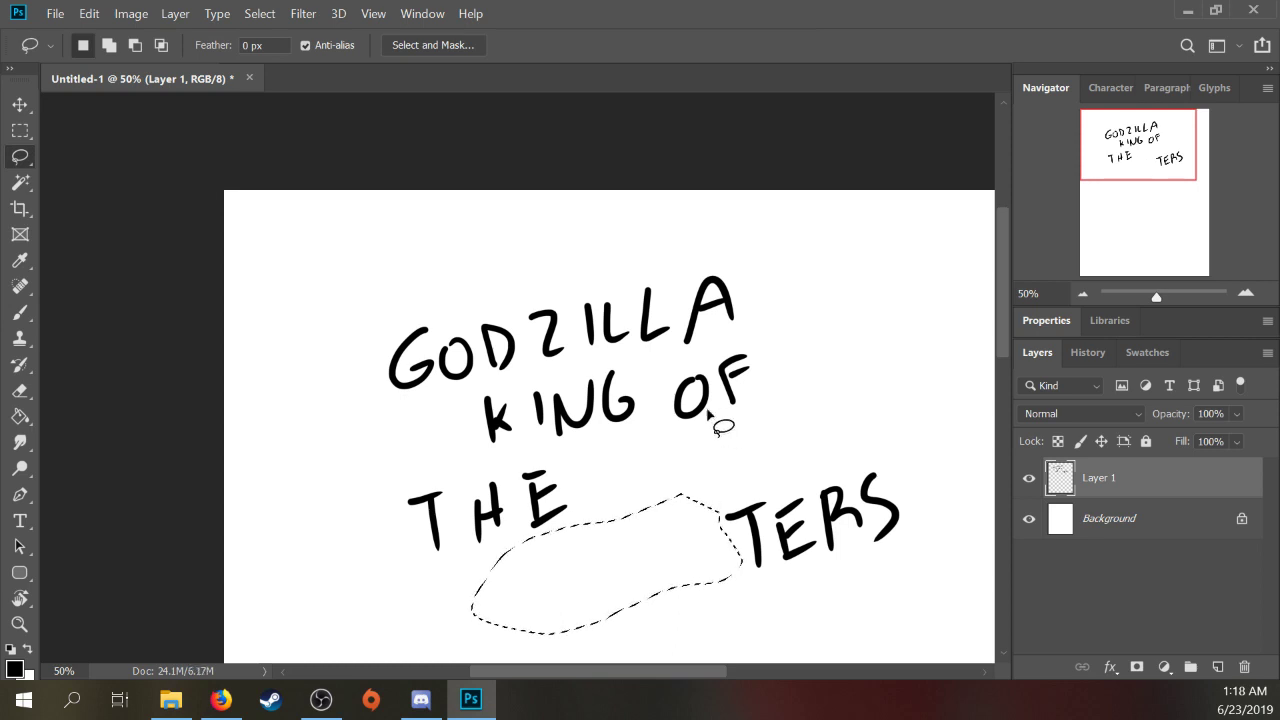
pyautogui.hotkey('ctrl', 'd')
pyautogui.press('b')
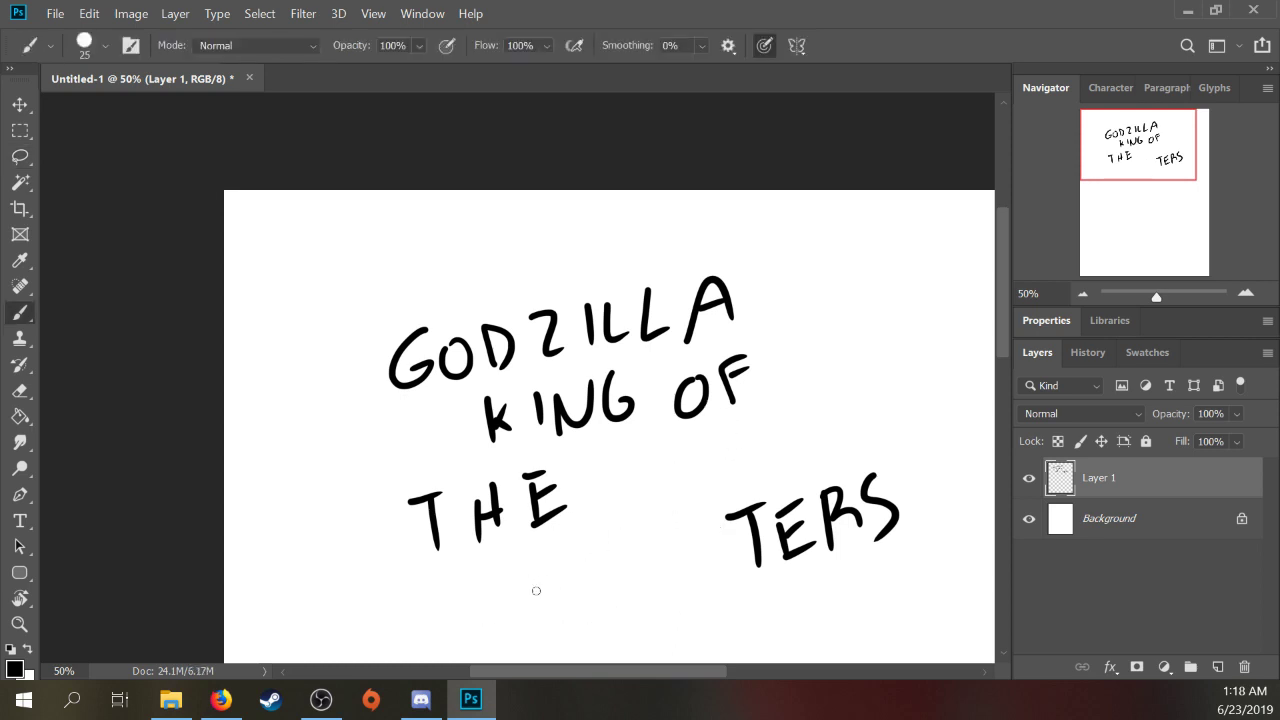
pyautogui.moveTo(536, 598)
pyautogui.mouseDown()
pyautogui.moveTo(600, 576)
pyautogui.moveTo(622, 549)
pyautogui.moveTo(694, 514)
pyautogui.moveTo(700, 566)
pyautogui.mouseUp()
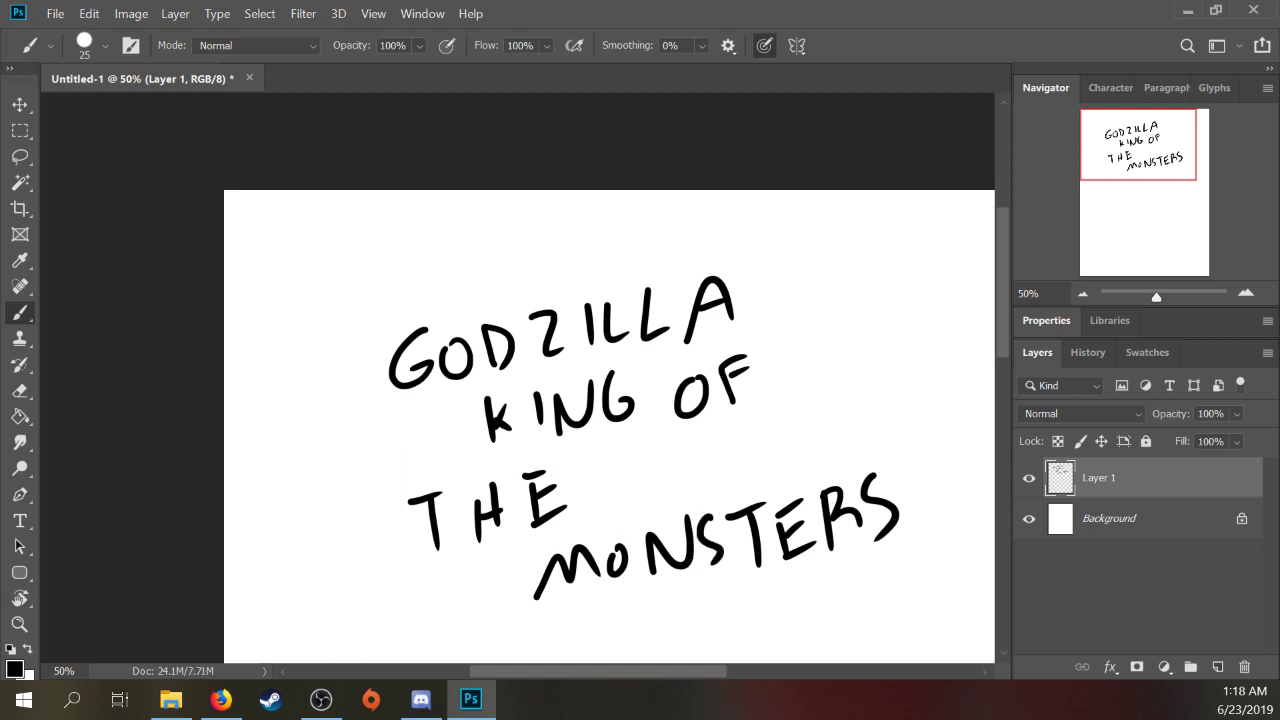
# Step: Lasso the whole handwritten Godzilla title, delete it from Layer 1 and clear the selection
pyautogui.press('l')
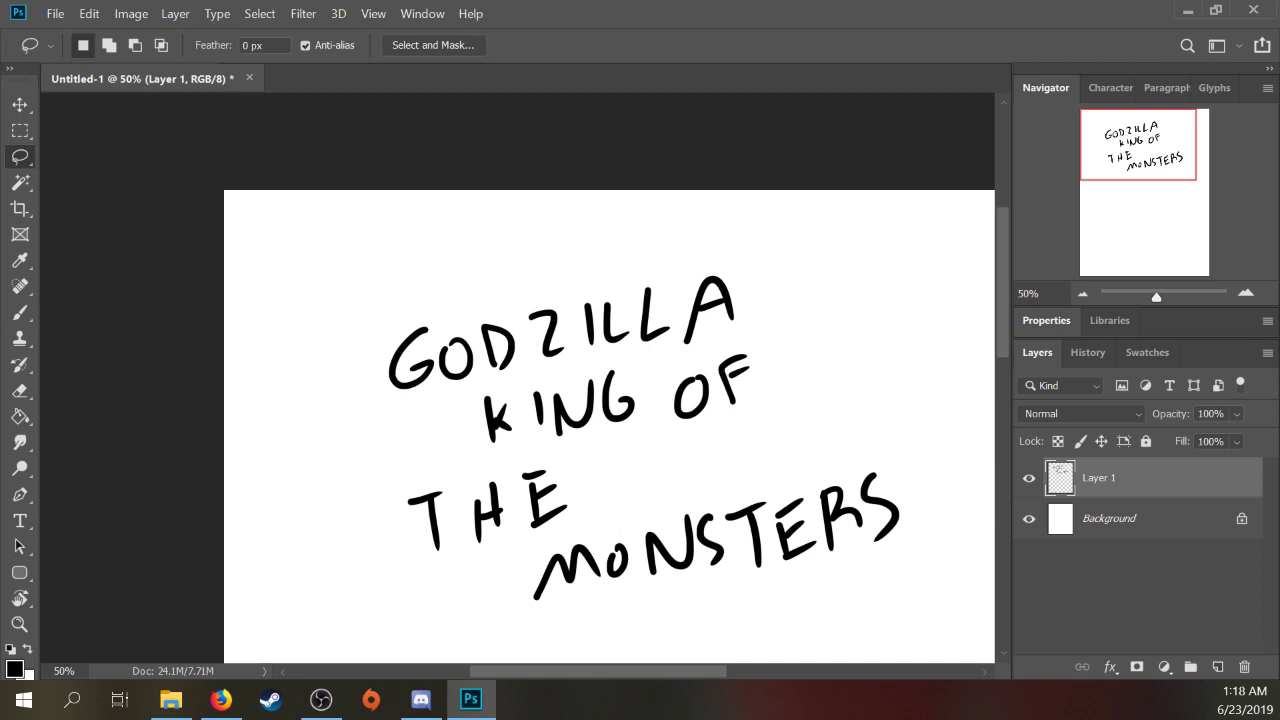
pyautogui.moveTo(838, 424)
pyautogui.mouseDown()
pyautogui.moveTo(866, 424)
pyautogui.moveTo(756, 592)
pyautogui.moveTo(344, 588)
pyautogui.moveTo(690, 236)
pyautogui.moveTo(758, 258)
pyautogui.mouseUp()
pyautogui.press('Delete')
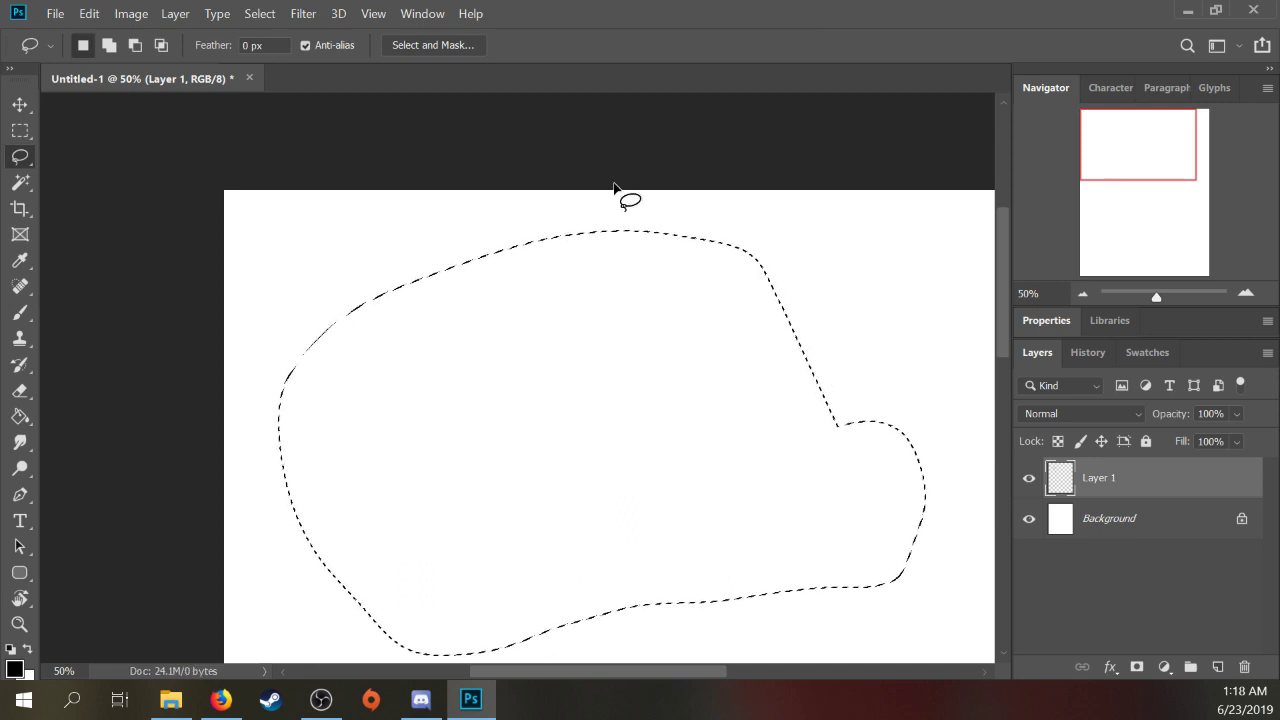
pyautogui.hotkey('ctrl', 'd')
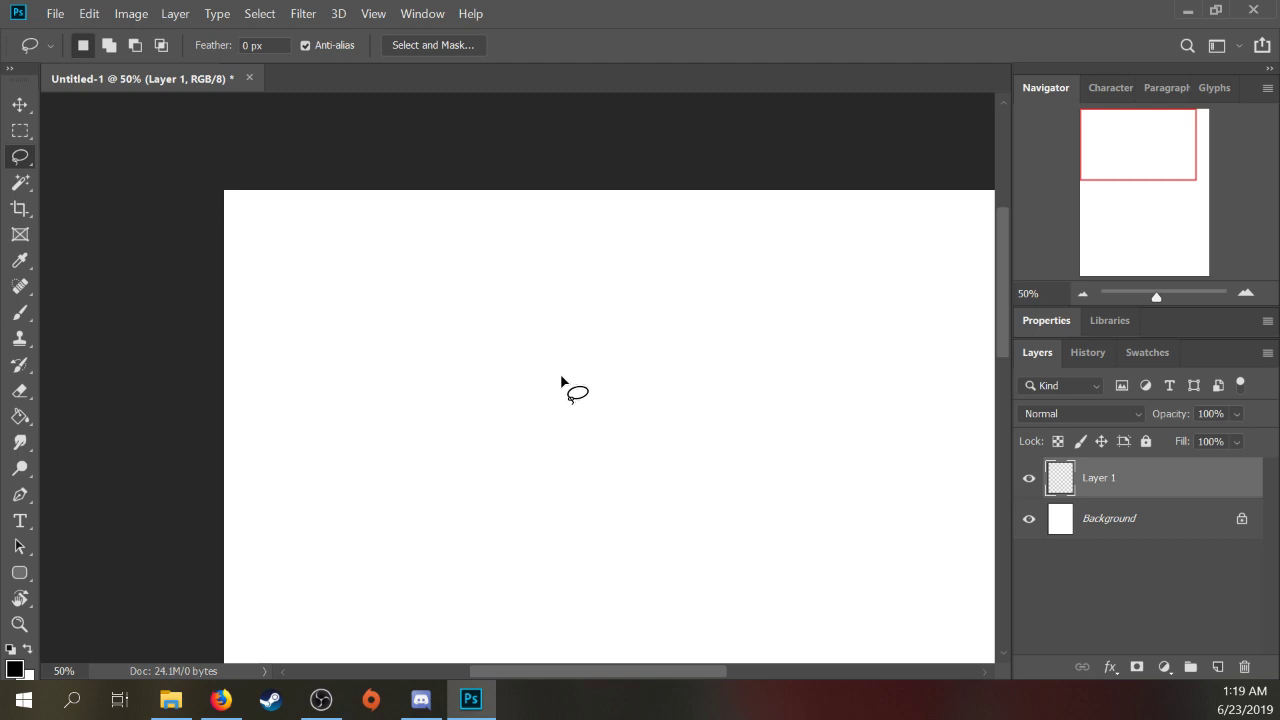
# Step: Set the foreground color to bright, fully saturated red
pyautogui.click(14, 668)
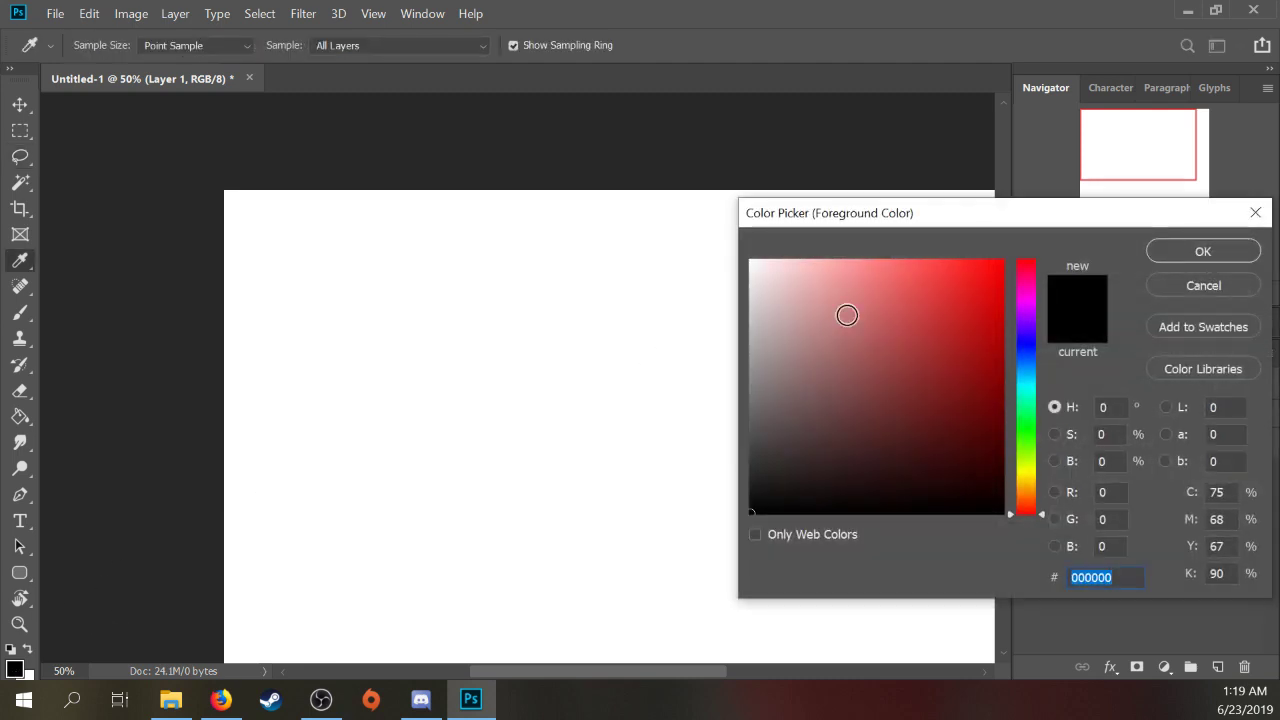
pyautogui.moveTo(847, 315); pyautogui.dragTo(1063, 220)
pyautogui.click(1182, 251)
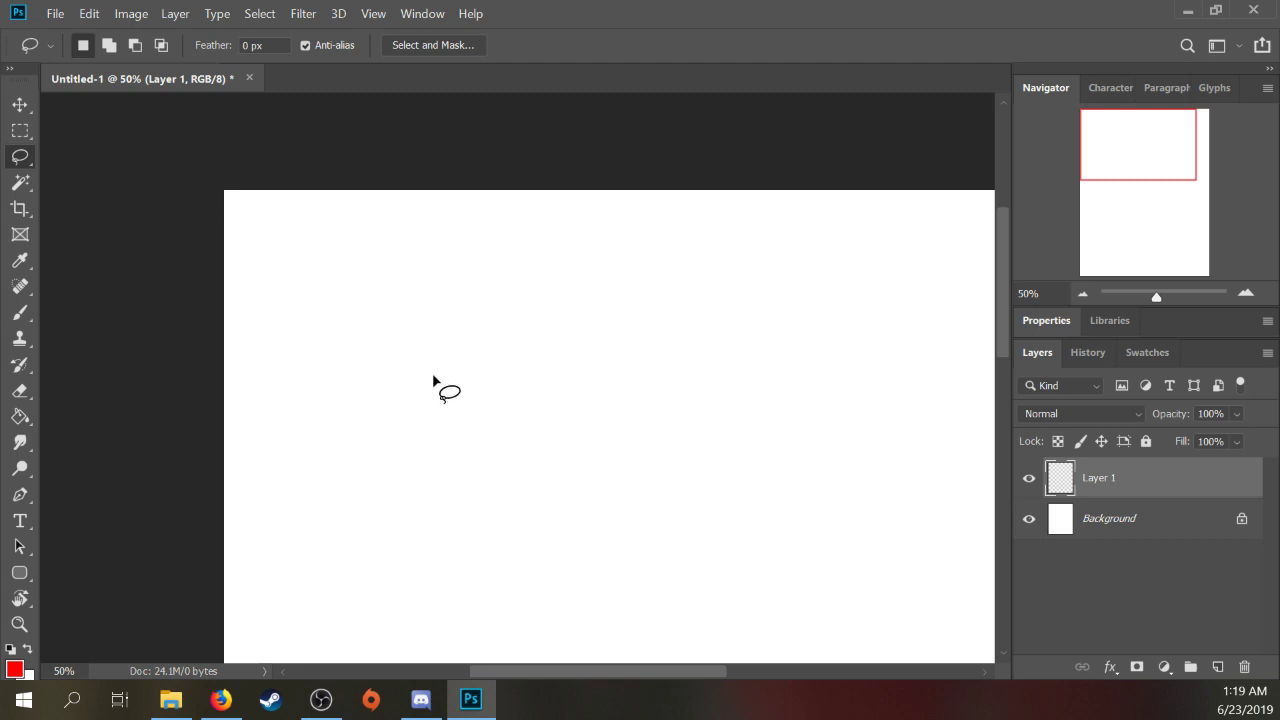
# Step: Handwrite "SPOILERS" in large red capitals across the upper part of the canvas with the Brush tool
pyautogui.press('b')
pyautogui.moveTo(418, 374); pyautogui.dragTo(380, 475)
pyautogui.moveTo(447, 393)
pyautogui.mouseDown()
pyautogui.moveTo(469, 462)
pyautogui.moveTo(455, 425)
pyautogui.mouseUp()
pyautogui.moveTo(520, 386)
pyautogui.mouseDown()
pyautogui.moveTo(505, 400)
pyautogui.moveTo(557, 420)
pyautogui.mouseUp()
pyautogui.moveTo(583, 356); pyautogui.dragTo(617, 407)
pyautogui.moveTo(632, 344)
pyautogui.mouseDown()
pyautogui.moveTo(642, 402)
pyautogui.moveTo(656, 330)
pyautogui.mouseUp()
pyautogui.moveTo(642, 376); pyautogui.dragTo(662, 360)
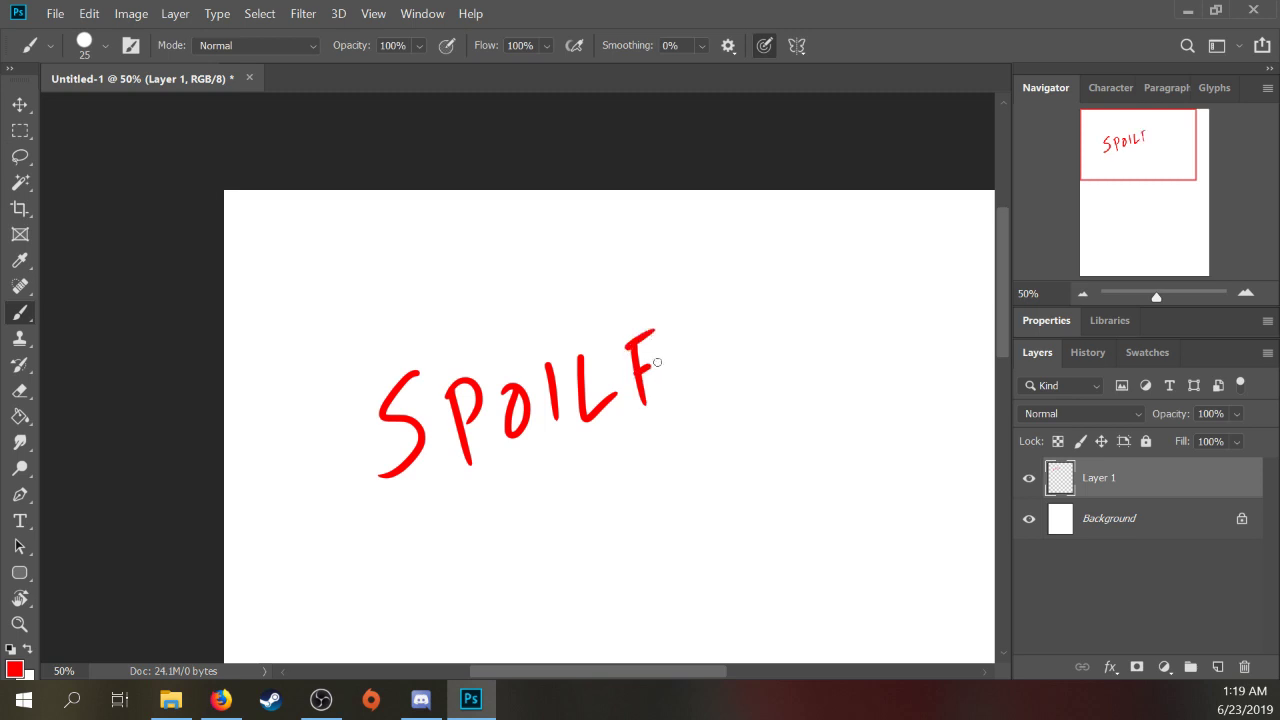
pyautogui.moveTo(644, 405); pyautogui.dragTo(666, 393)
pyautogui.moveTo(672, 390)
pyautogui.mouseDown()
pyautogui.moveTo(700, 334)
pyautogui.moveTo(714, 362)
pyautogui.mouseUp()
pyautogui.moveTo(763, 286); pyautogui.dragTo(766, 368)
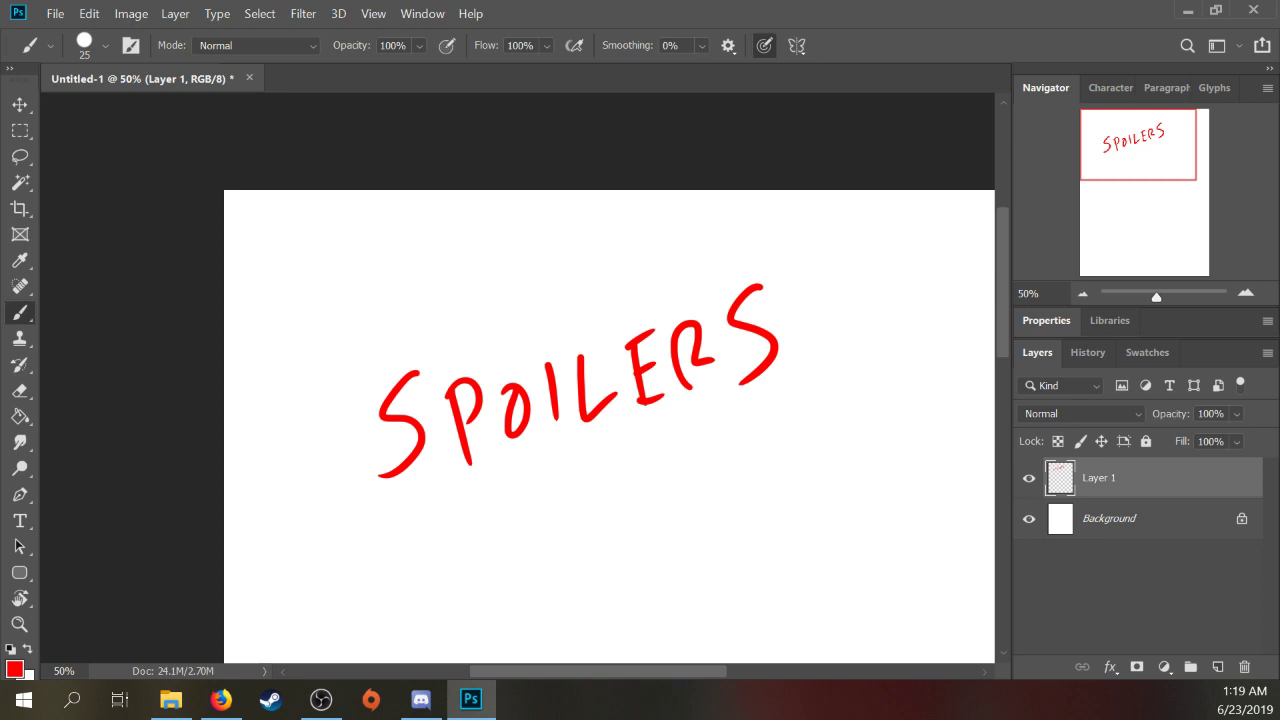
# Step: Underline "SPOILERS" with two red strokes and handwrite "STOP!!" beneath them
pyautogui.moveTo(434, 527); pyautogui.dragTo(812, 408)
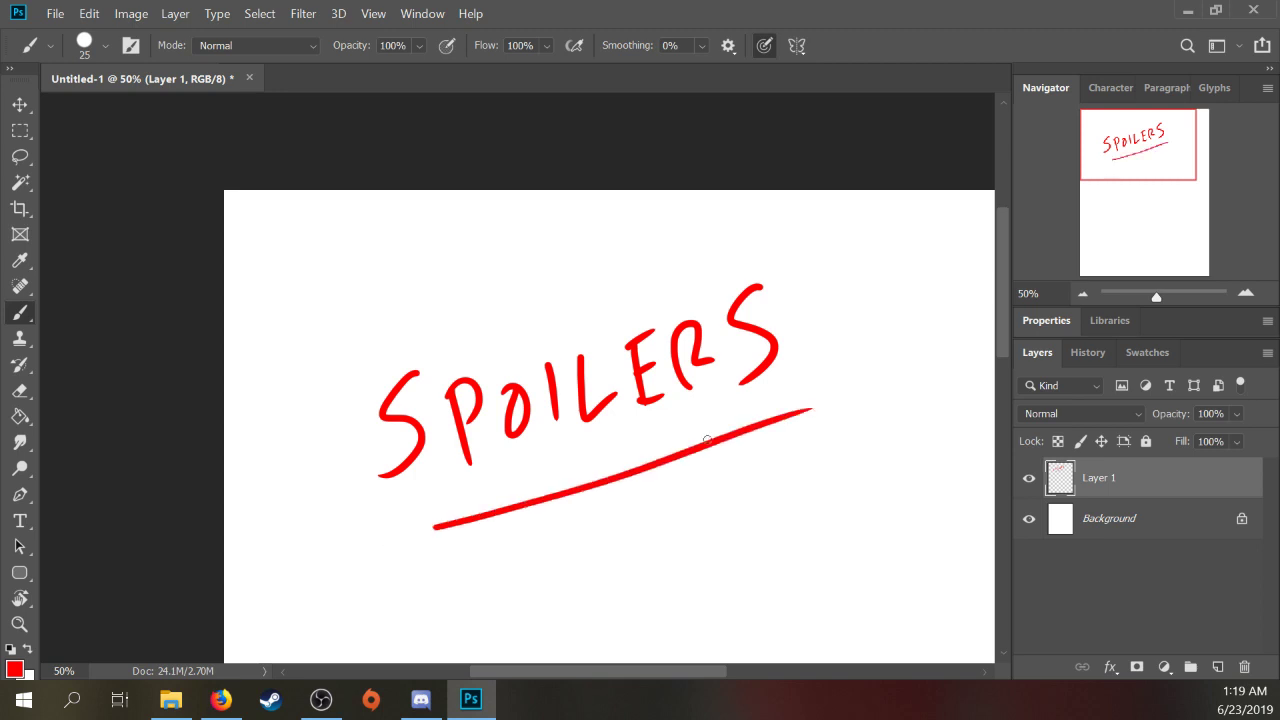
pyautogui.moveTo(488, 549); pyautogui.dragTo(745, 475)
pyautogui.moveTo(492, 576)
pyautogui.mouseDown()
pyautogui.moveTo(490, 612)
pyautogui.moveTo(464, 637)
pyautogui.mouseUp()
pyautogui.moveTo(543, 574)
pyautogui.mouseDown()
pyautogui.moveTo(545, 625)
pyautogui.moveTo(552, 572)
pyautogui.mouseUp()
pyautogui.moveTo(583, 570)
pyautogui.mouseDown()
pyautogui.moveTo(603, 566)
pyautogui.moveTo(616, 594)
pyautogui.mouseUp()
pyautogui.moveTo(624, 534); pyautogui.dragTo(622, 577)
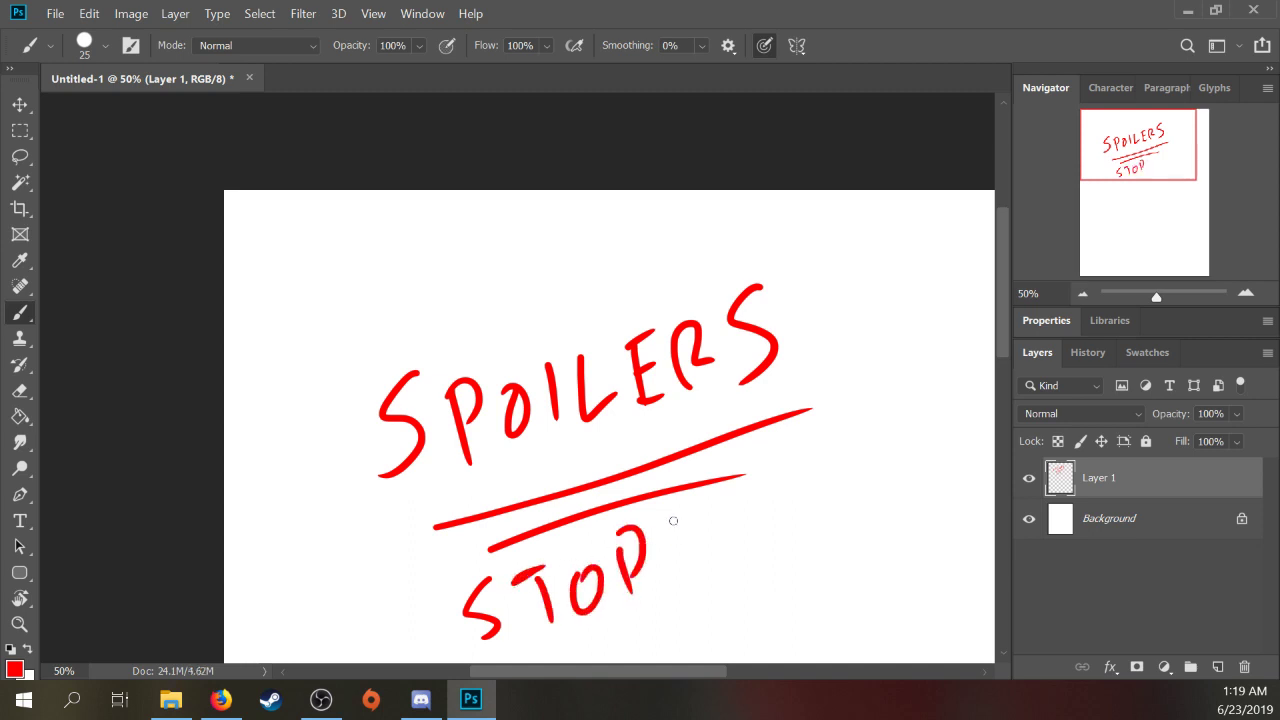
pyautogui.moveTo(681, 515); pyautogui.dragTo(672, 573)
pyautogui.click(691, 602)
pyautogui.click(729, 593)
pyautogui.moveTo(714, 500); pyautogui.dragTo(712, 560)
# Step: Lasso the red spoiler warning, delete it from Layer 1 and clear the selection
pyautogui.press('l')
pyautogui.moveTo(790, 528)
pyautogui.mouseDown()
pyautogui.moveTo(795, 588)
pyautogui.moveTo(598, 640)
pyautogui.moveTo(286, 498)
pyautogui.moveTo(832, 240)
pyautogui.moveTo(860, 466)
pyautogui.mouseUp()
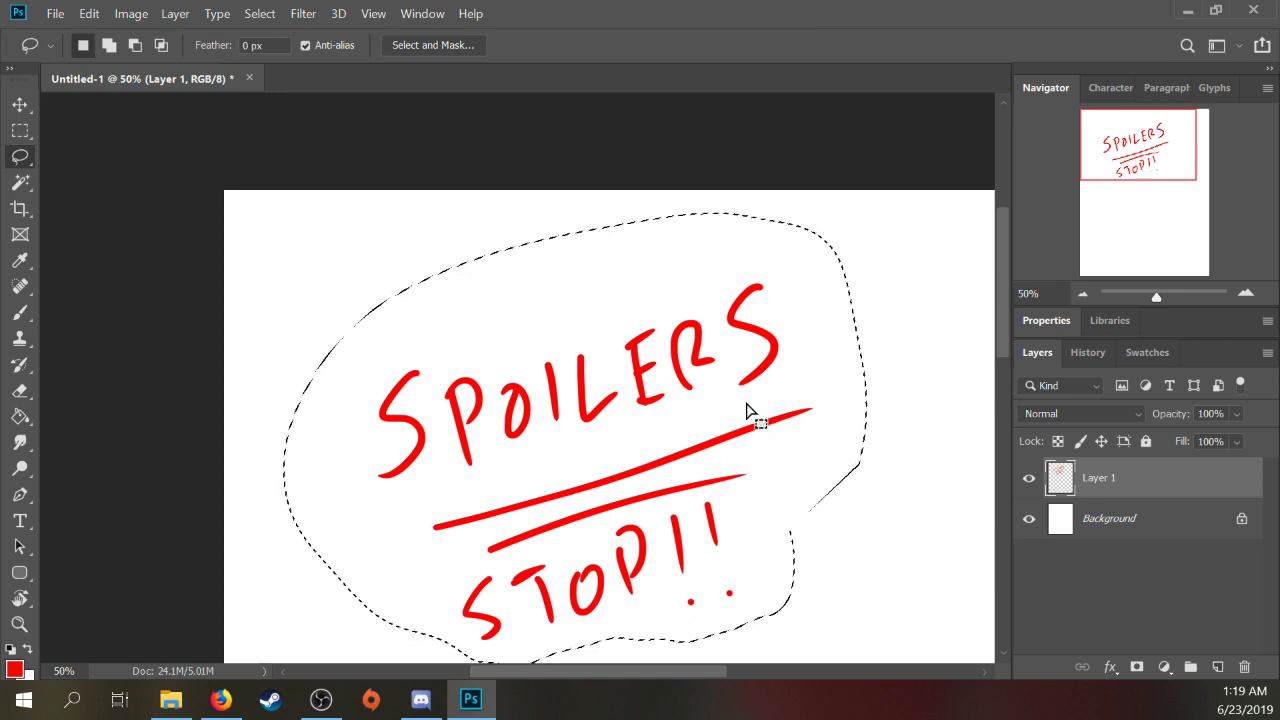
pyautogui.press('Delete')
pyautogui.press('m')
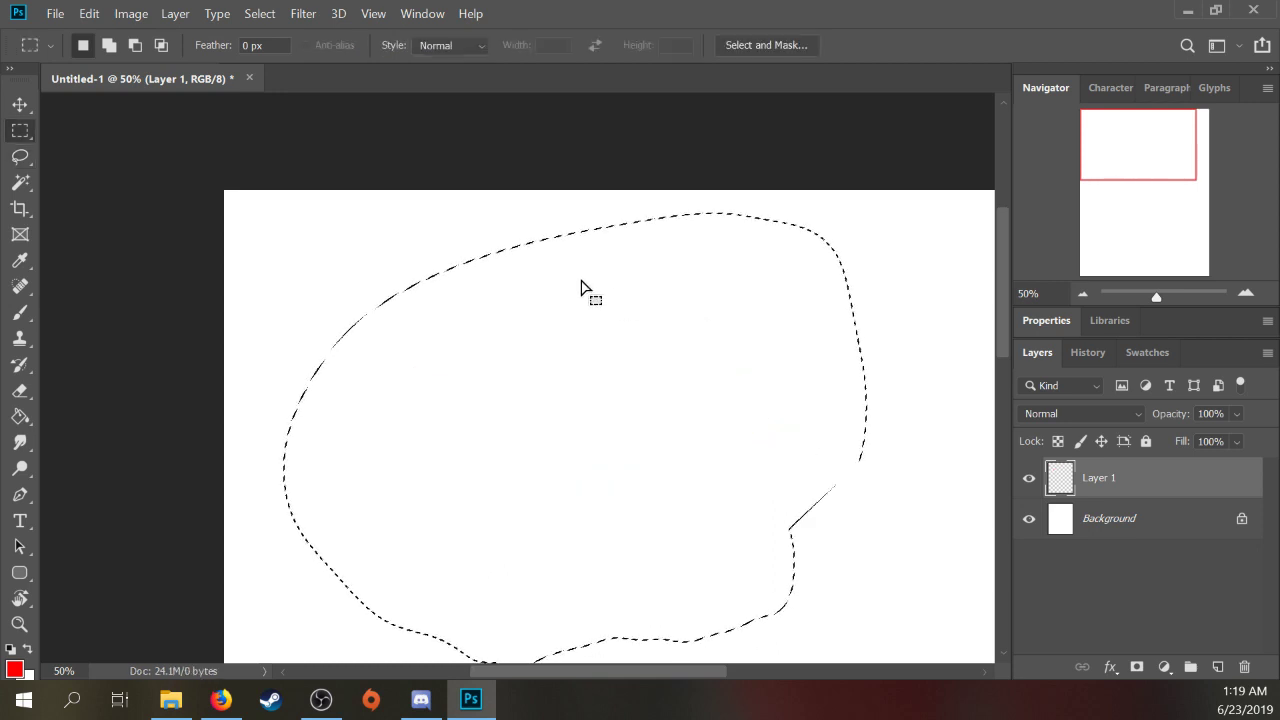
pyautogui.hotkey('ctrl', 'd')
# Step: Reset the foreground color to the default black and set the brush size to 5 px
pyautogui.click(11, 648)
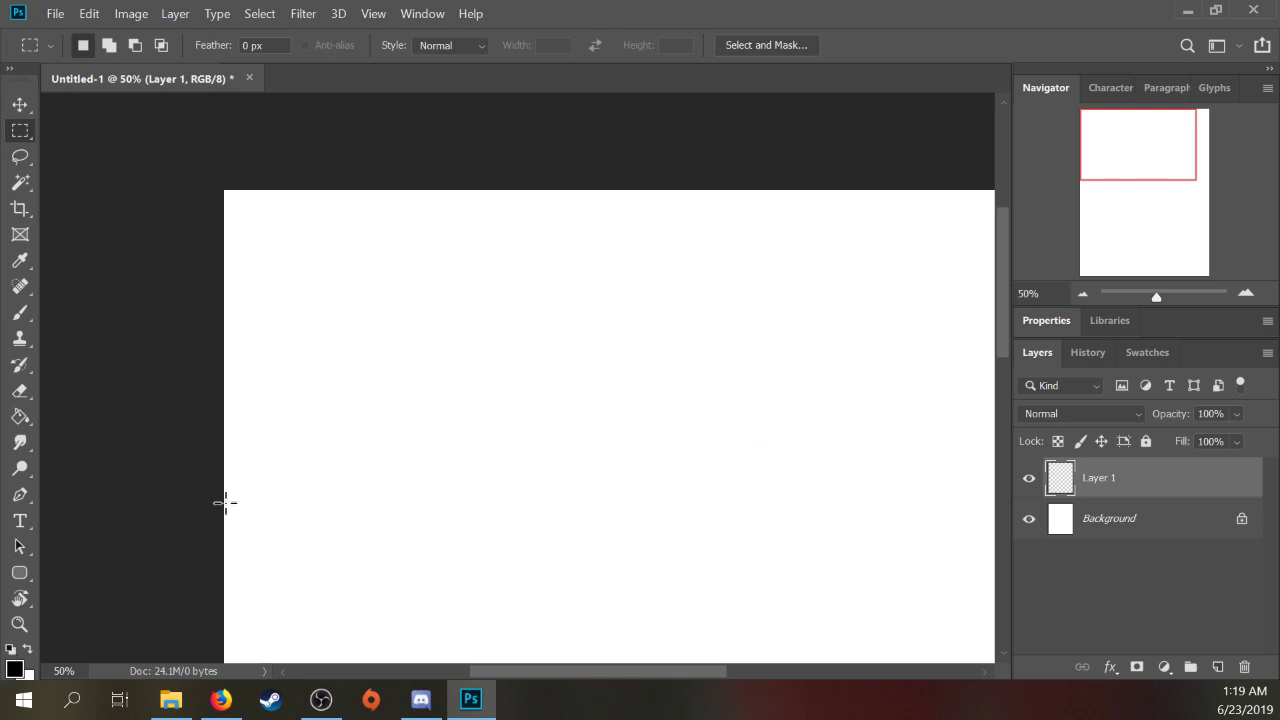
pyautogui.press('b')
pyautogui.rightClick(465, 382)
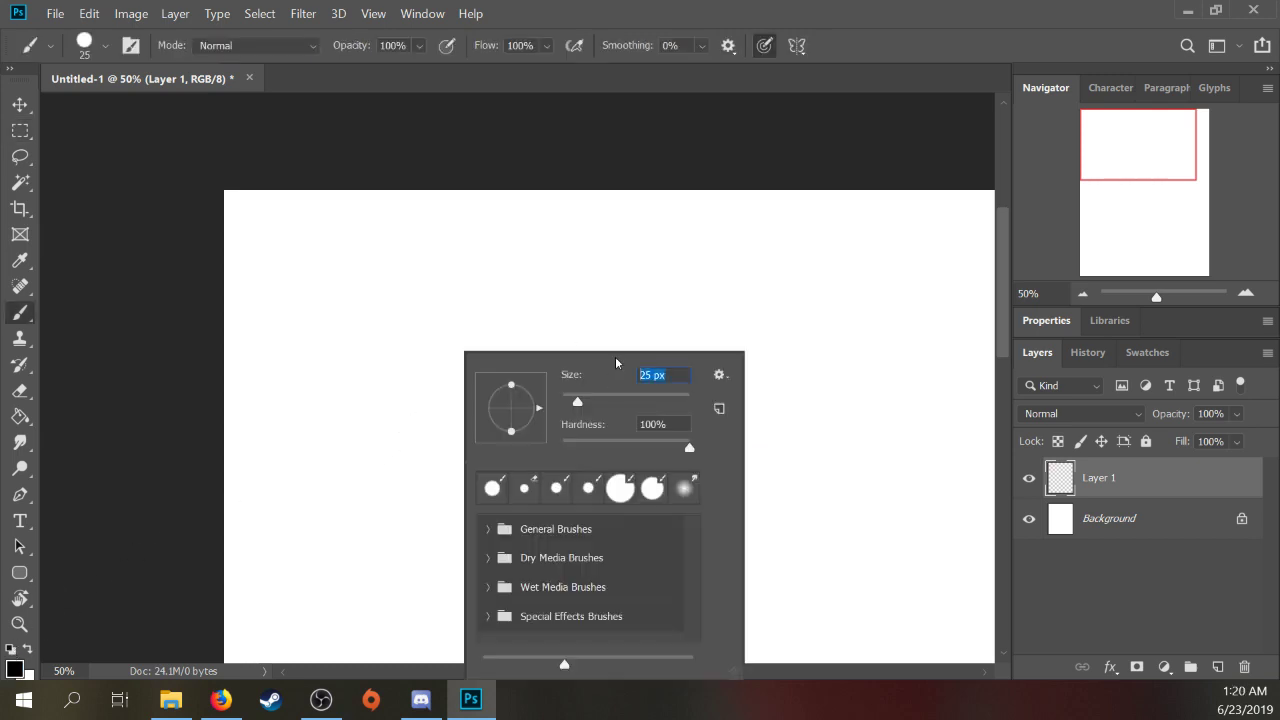
pyautogui.write('5')
pyautogui.press('Return')
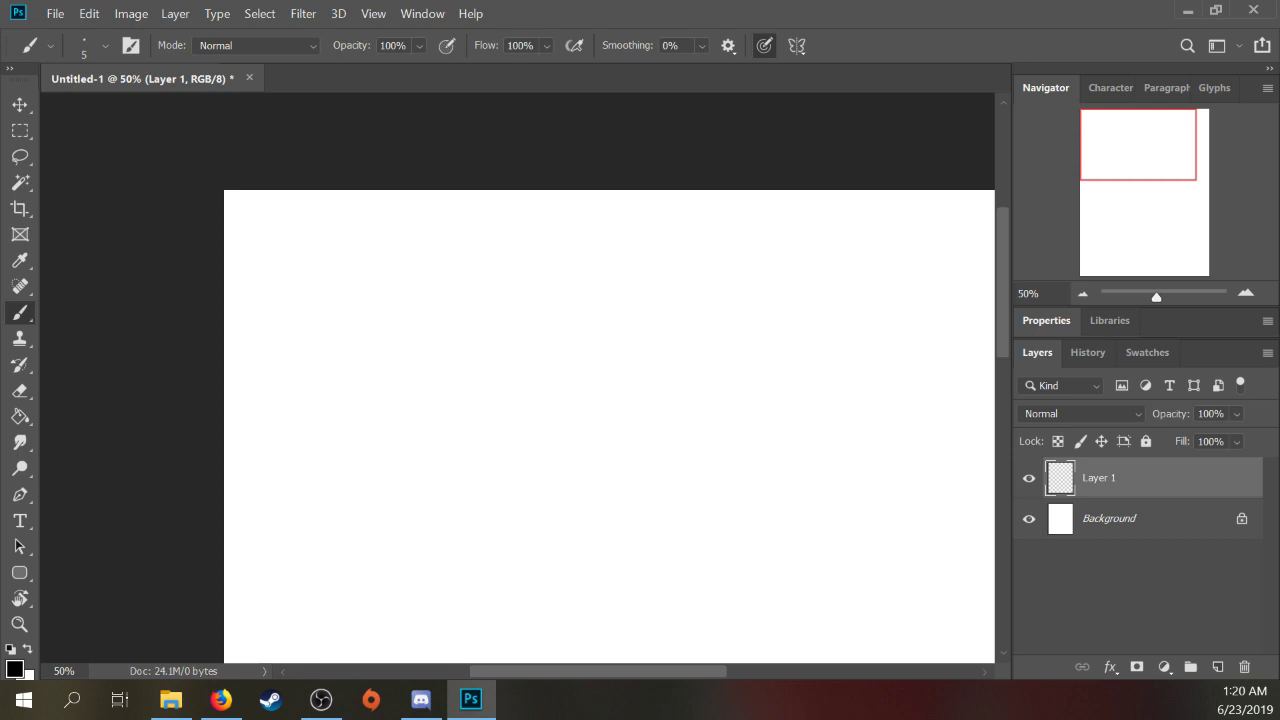
# Step: Handwrite "11 mins." in thin black strokes near the upper-left corner of the canvas
pyautogui.moveTo(312, 264)
pyautogui.mouseDown()
pyautogui.moveTo(332, 301)
pyautogui.moveTo(403, 283)
pyautogui.mouseUp()
pyautogui.moveTo(410, 281); pyautogui.dragTo(431, 280)
pyautogui.click(449, 268)
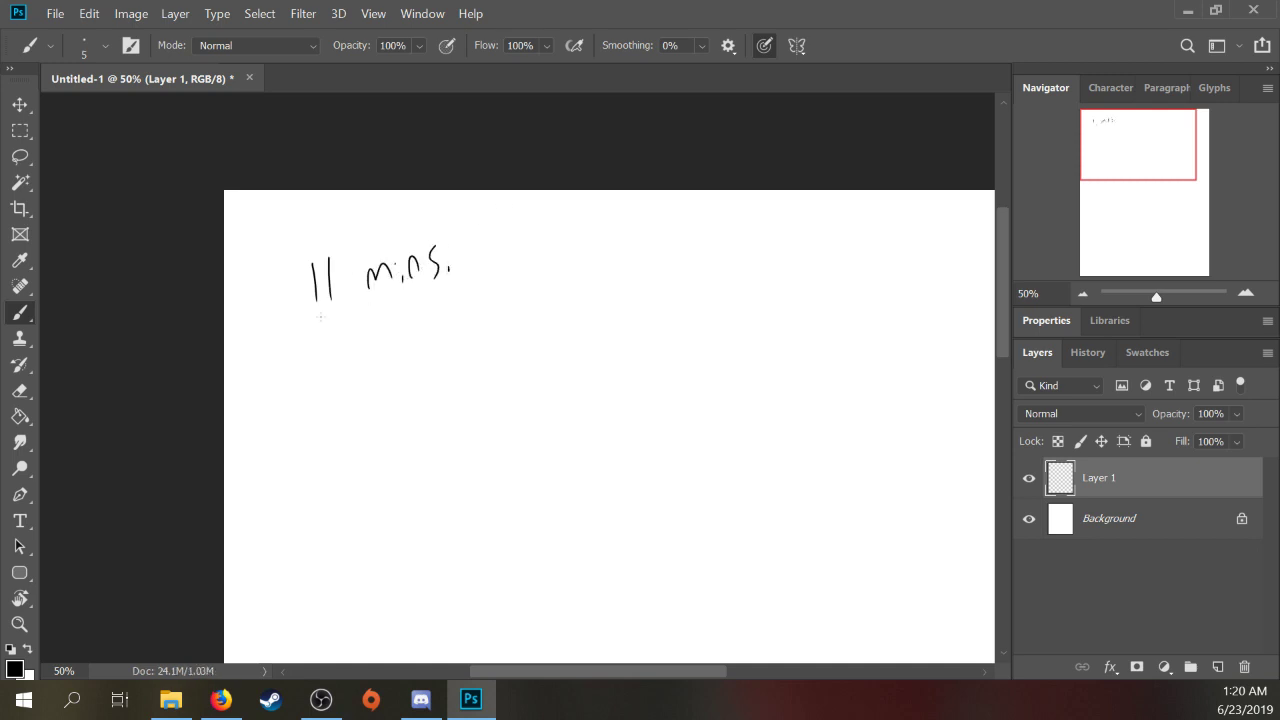
# Step: Lasso the "11 mins." note, delete it and clear the selection
pyautogui.press('l')
pyautogui.moveTo(483, 245)
pyautogui.mouseDown()
pyautogui.moveTo(323, 238)
pyautogui.moveTo(478, 288)
pyautogui.mouseUp()
pyautogui.press('Delete')
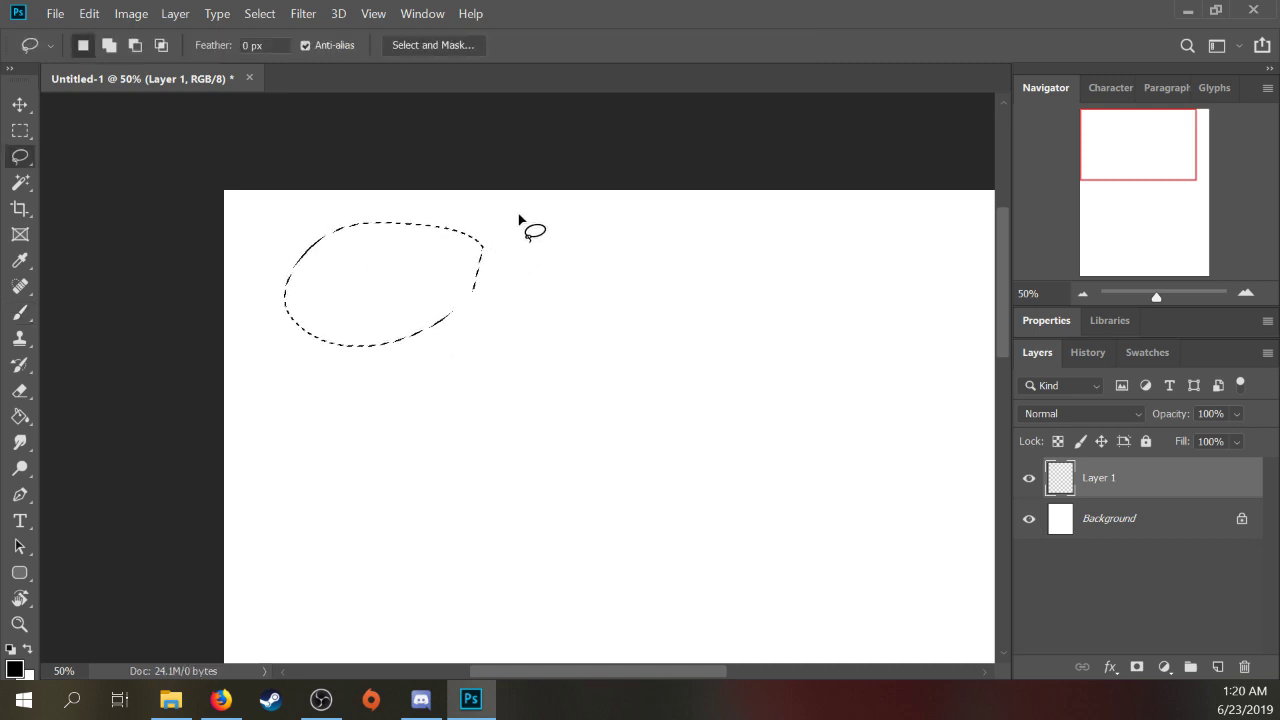
pyautogui.hotkey('ctrl', 'd')
# Step: Handwrite "MIB INT." on two lines near the canvas's upper-left corner with the black brush
pyautogui.press('b')
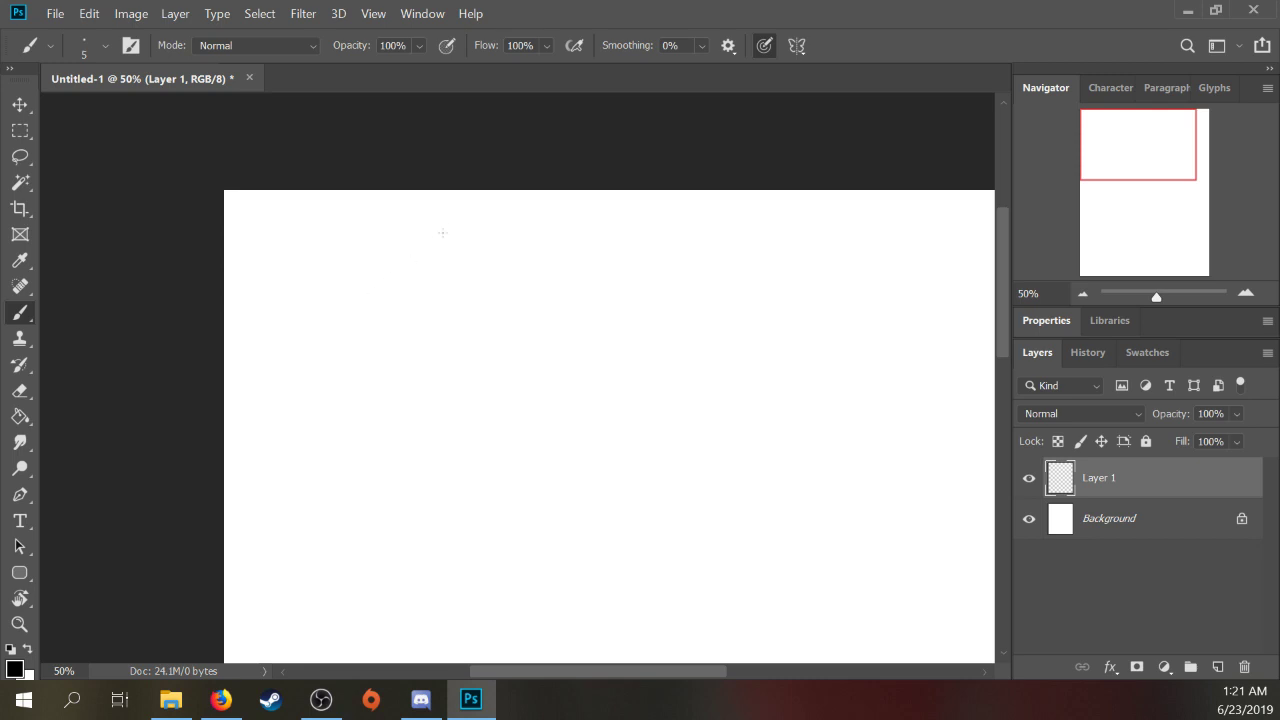
pyautogui.moveTo(301, 314); pyautogui.dragTo(347, 305)
pyautogui.click(341, 265)
pyautogui.moveTo(362, 258); pyautogui.dragTo(366, 293)
pyautogui.moveTo(356, 261); pyautogui.dragTo(377, 288)
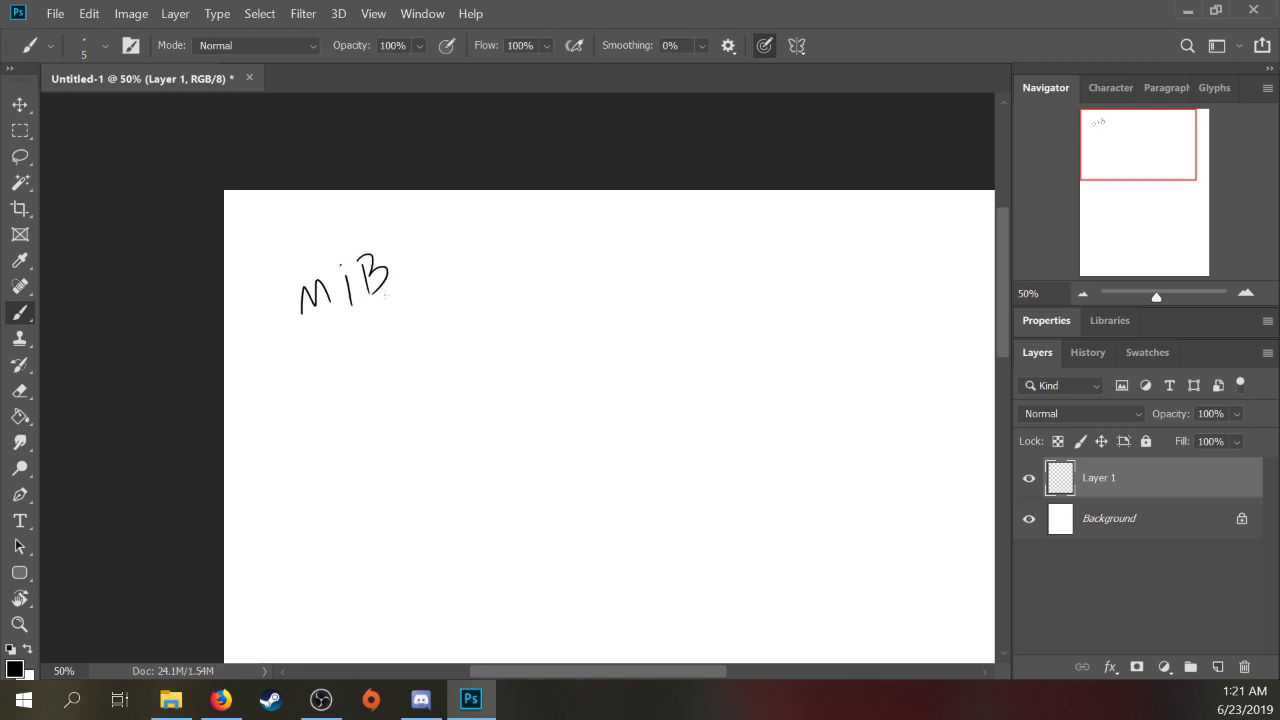
pyautogui.moveTo(315, 332)
pyautogui.mouseDown()
pyautogui.moveTo(317, 363)
pyautogui.moveTo(357, 344)
pyautogui.mouseUp()
pyautogui.moveTo(341, 328); pyautogui.dragTo(364, 323)
# Step: Lasso the "MIB INT." note, delete it and clear the selection
pyautogui.press('l')
pyautogui.moveTo(385, 215)
pyautogui.mouseDown()
pyautogui.moveTo(352, 378)
pyautogui.moveTo(435, 290)
pyautogui.mouseUp()
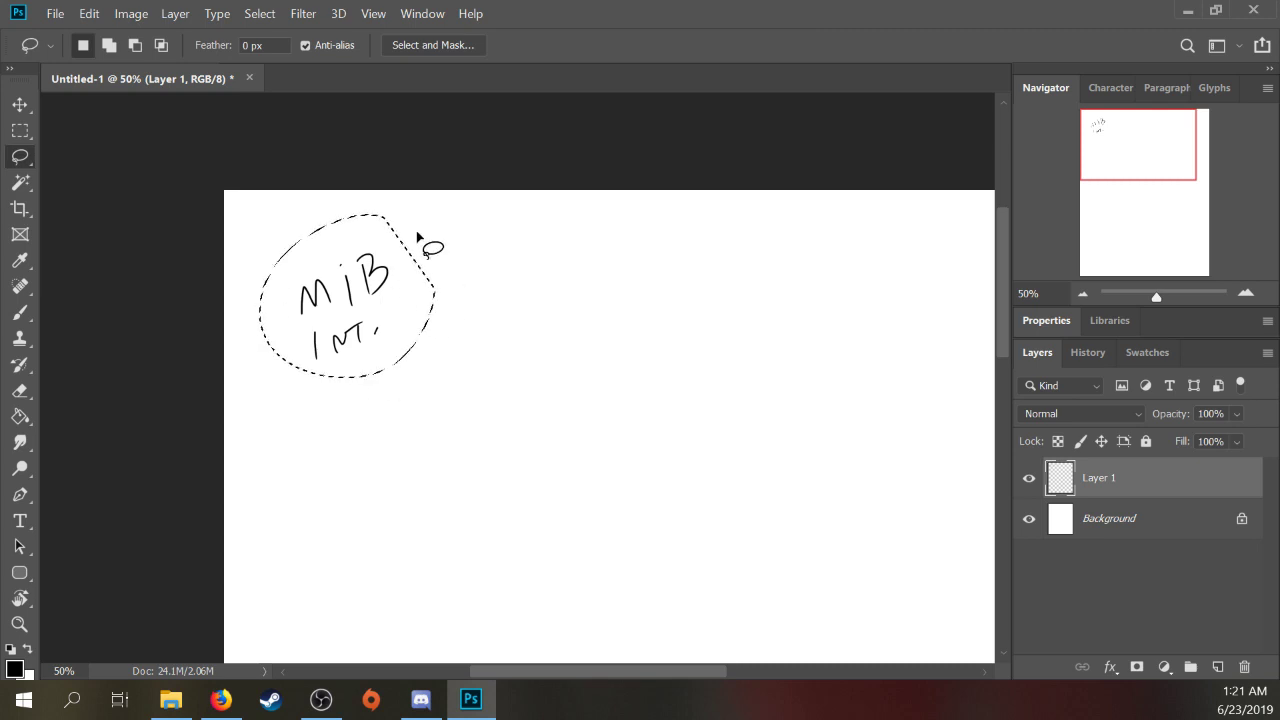
pyautogui.press('Delete')
pyautogui.press('m')
pyautogui.hotkey('ctrl', 'd')
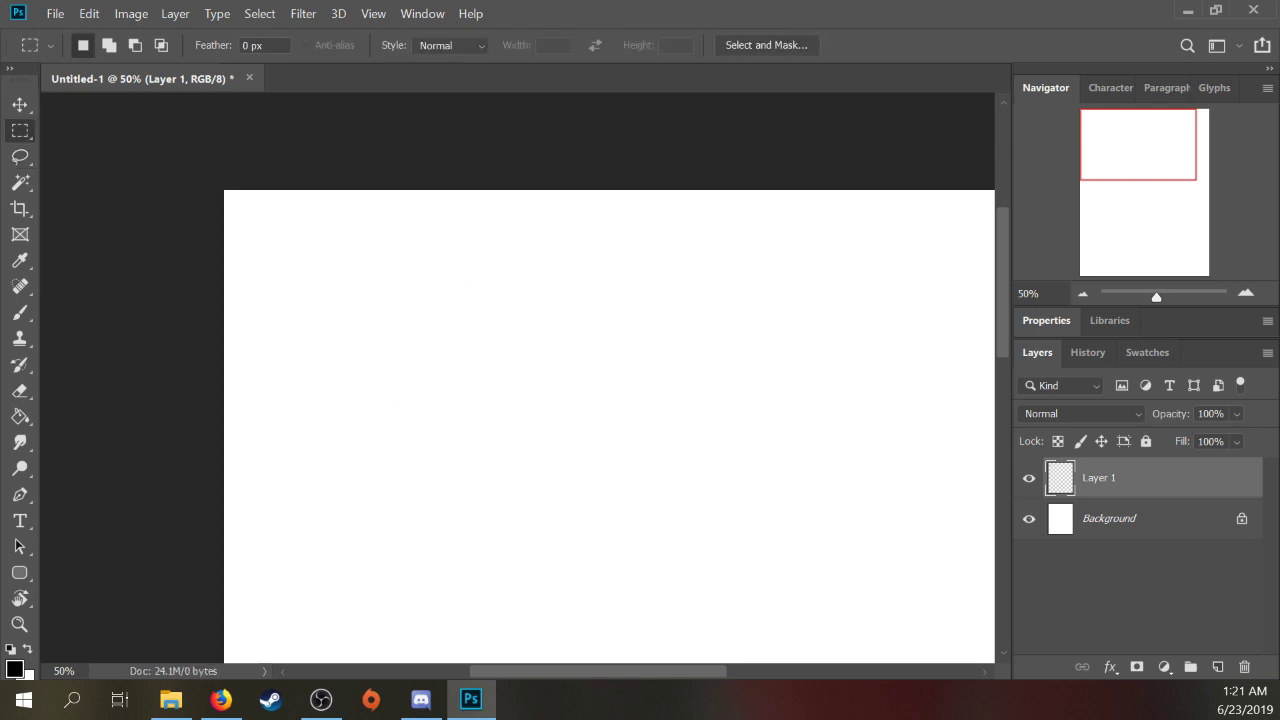
# Step: Handwrite "TOY STORY 4" near the canvas's upper-left corner with the black brush
pyautogui.press('b')
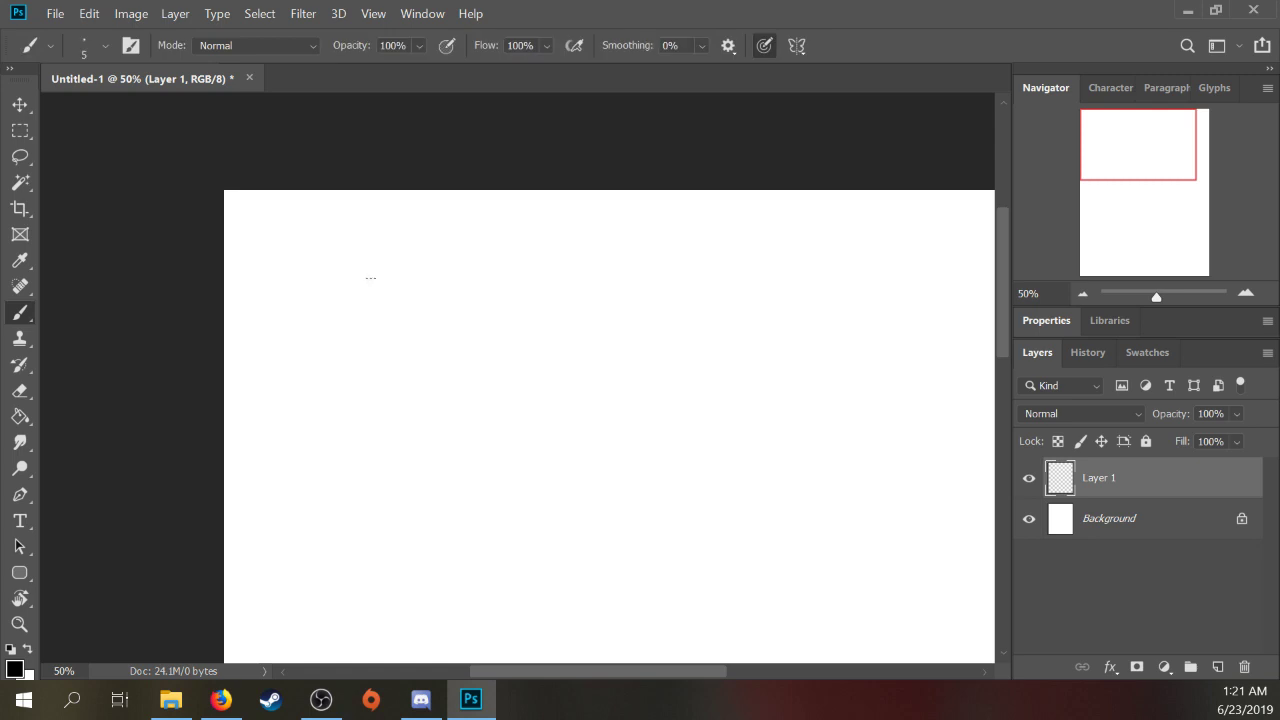
pyautogui.moveTo(328, 292); pyautogui.dragTo(328, 314)
pyautogui.moveTo(305, 300)
pyautogui.mouseDown()
pyautogui.moveTo(350, 290)
pyautogui.moveTo(372, 263)
pyautogui.mouseUp()
pyautogui.moveTo(334, 348); pyautogui.dragTo(322, 392)
pyautogui.moveTo(353, 357)
pyautogui.mouseDown()
pyautogui.moveTo(353, 373)
pyautogui.moveTo(357, 346)
pyautogui.mouseUp()
pyautogui.moveTo(378, 354); pyautogui.dragTo(416, 312)
pyautogui.moveTo(422, 286); pyautogui.dragTo(414, 342)
pyautogui.moveTo(470, 280)
pyautogui.mouseDown()
pyautogui.moveTo(471, 306)
pyautogui.moveTo(467, 291)
pyautogui.mouseUp()
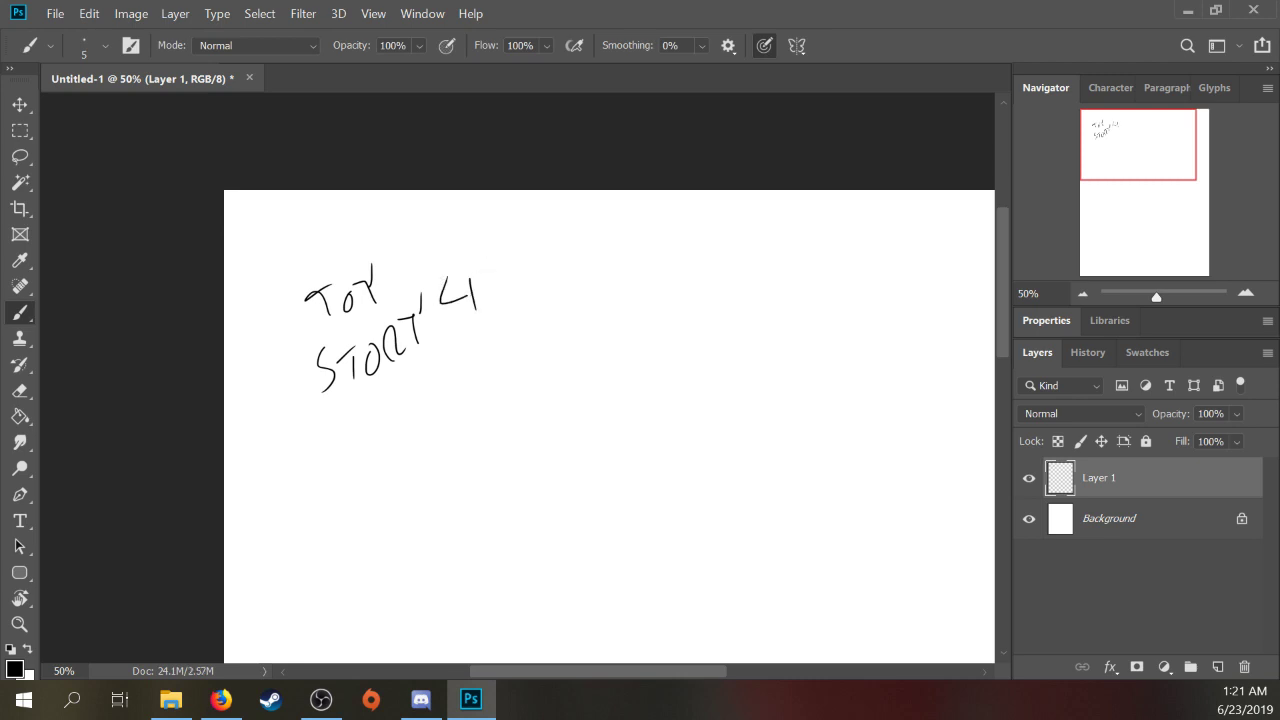
# Step: Lasso the "TOY STORY 4" note, delete it and clear the selection
pyautogui.press('l')
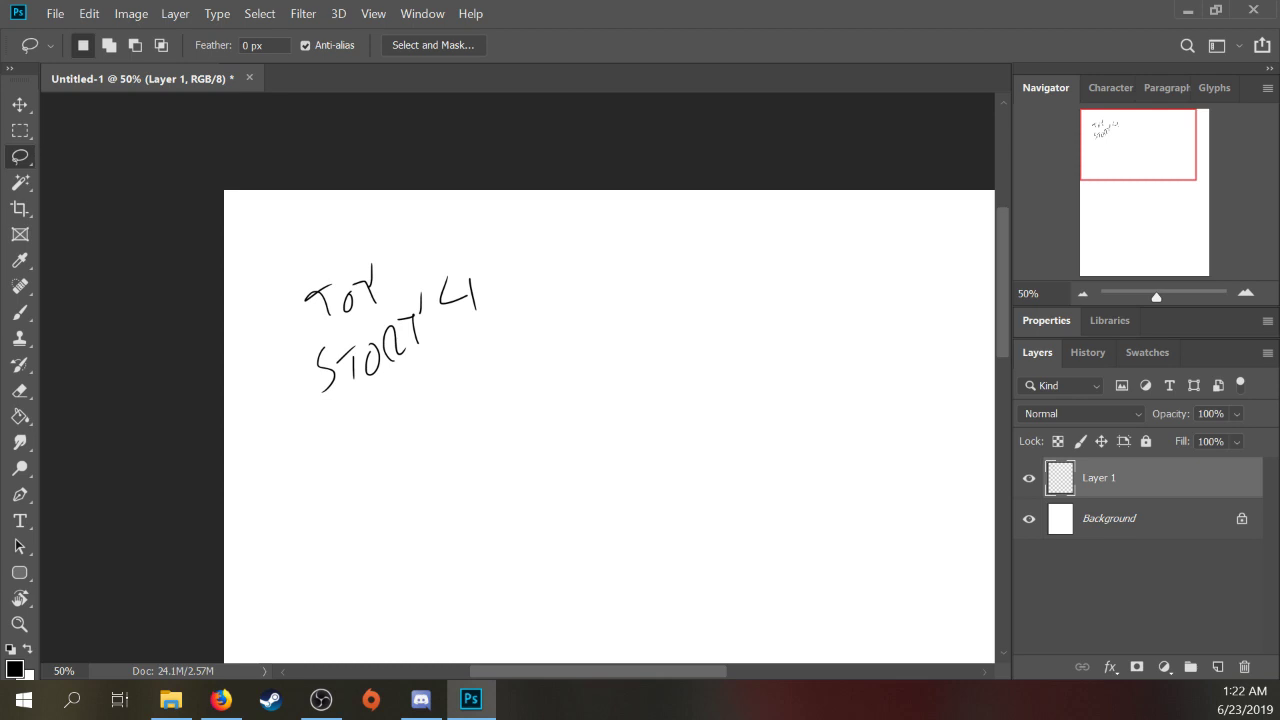
pyautogui.moveTo(397, 253)
pyautogui.mouseDown()
pyautogui.moveTo(356, 218)
pyautogui.moveTo(510, 280)
pyautogui.moveTo(447, 258)
pyautogui.mouseUp()
pyautogui.press('Delete')
pyautogui.hotkey('ctrl', 'd')
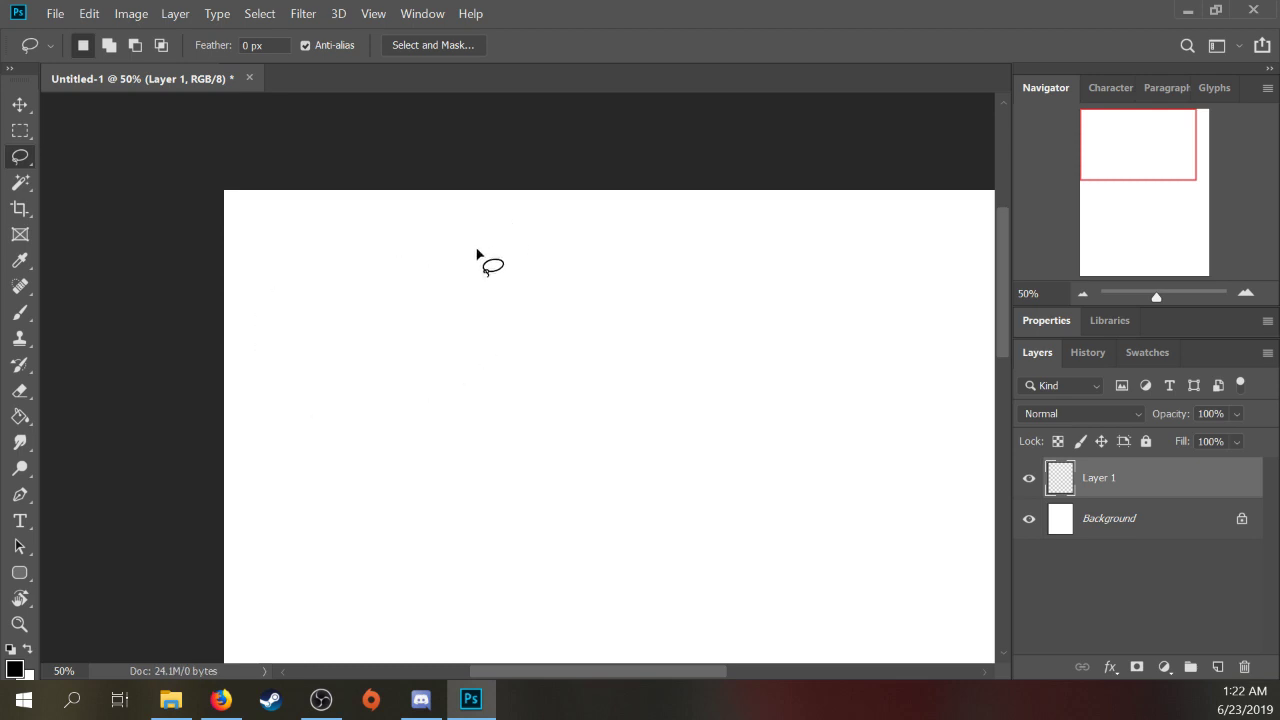
pyautogui.press('b')
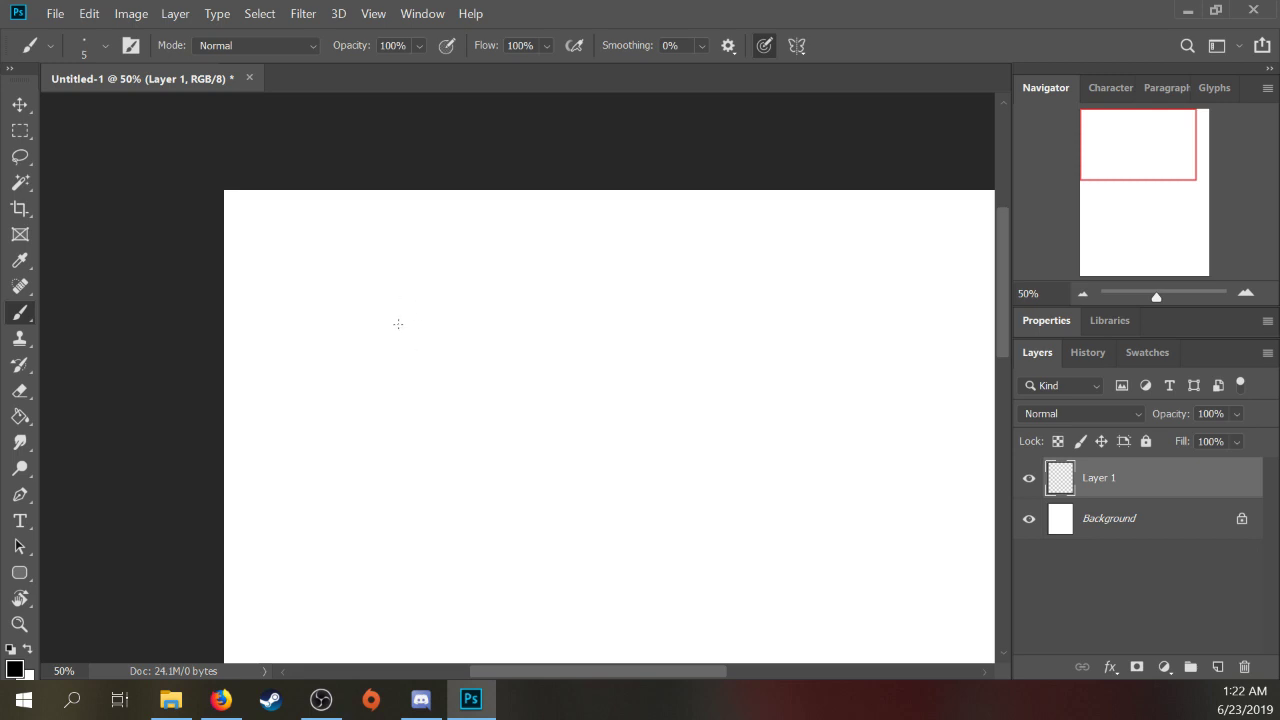
pyautogui.moveTo(427, 336)
pyautogui.mouseDown()
pyautogui.moveTo(425, 275)
pyautogui.moveTo(485, 320)
pyautogui.moveTo(437, 317)
pyautogui.mouseUp()
pyautogui.press('l')
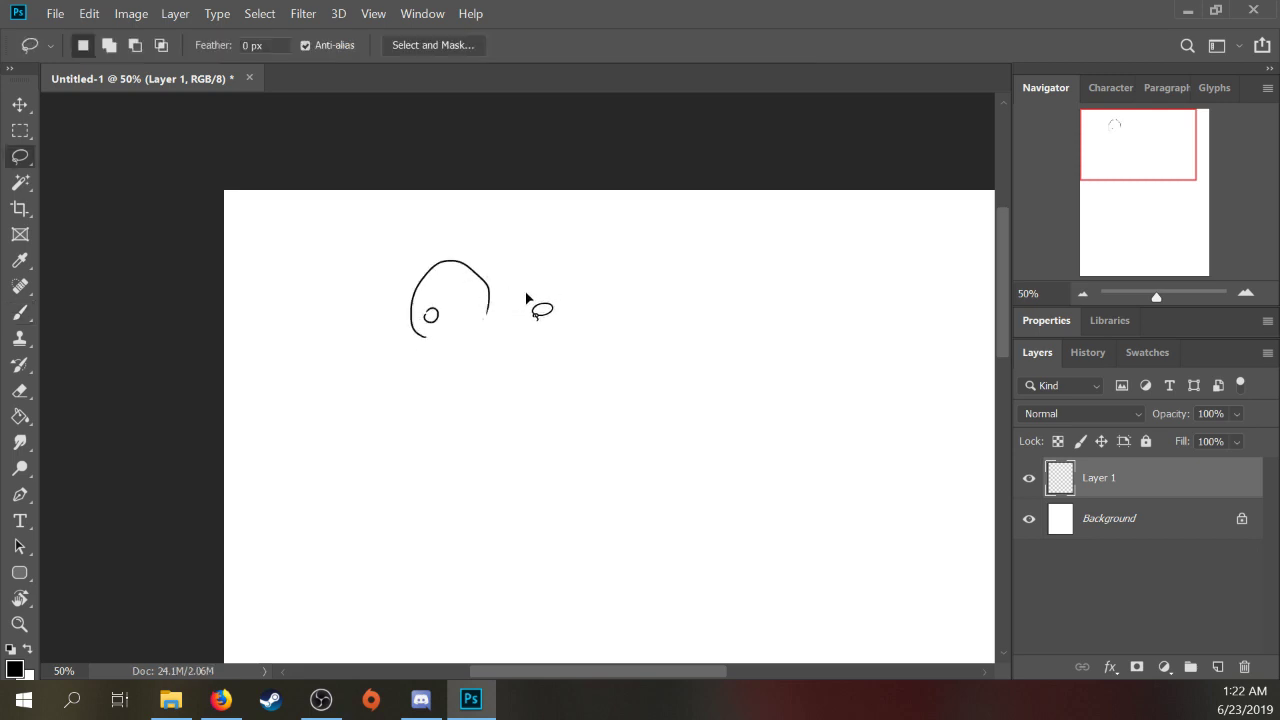
pyautogui.moveTo(512, 298)
pyautogui.mouseDown()
pyautogui.moveTo(381, 302)
pyautogui.moveTo(509, 300)
pyautogui.mouseUp()
pyautogui.press('Delete')
pyautogui.hotkey('ctrl', 'd')
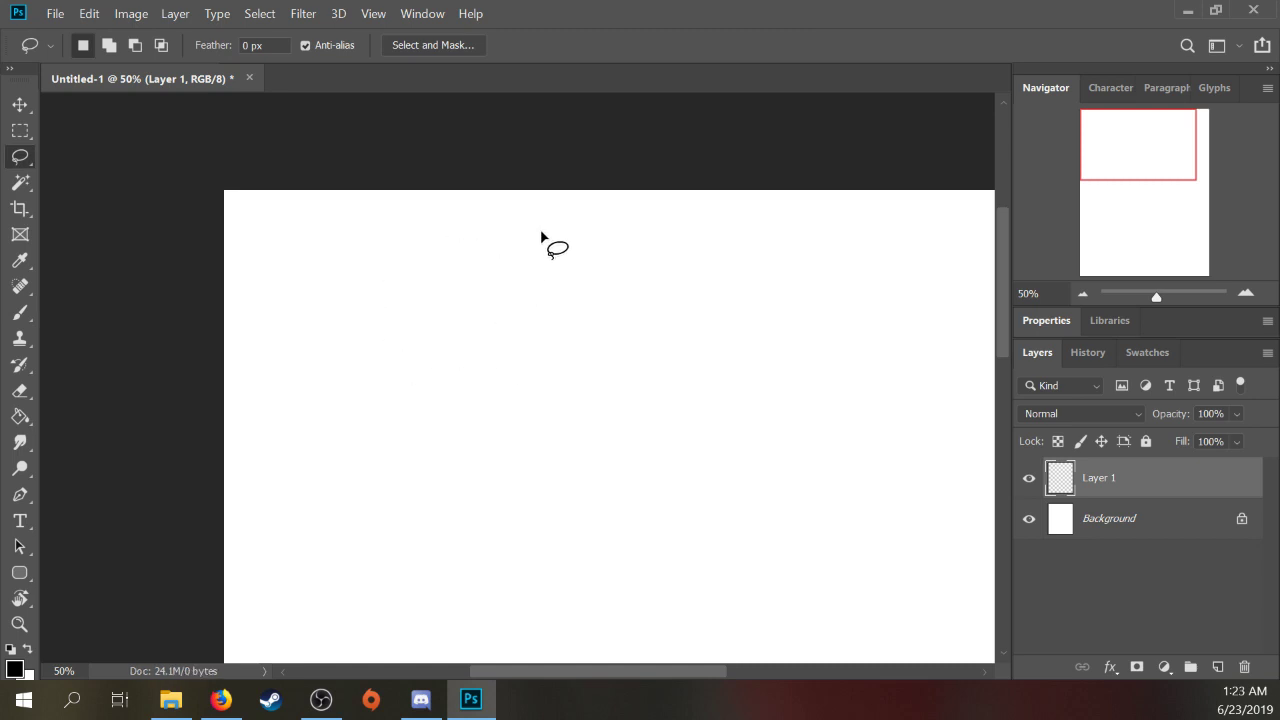
# Step: Draw a six-tier stepped temple outline near the canvas's upper-left area with the black brush
pyautogui.press('b')
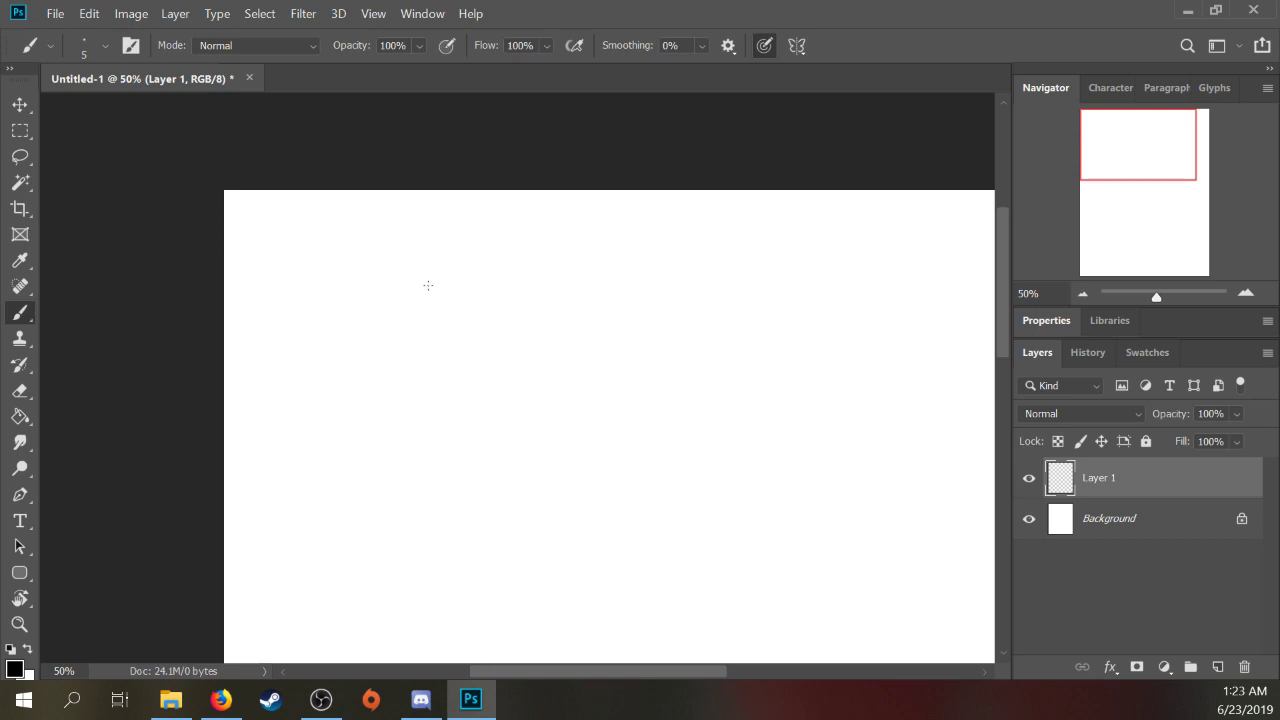
pyautogui.moveTo(430, 289)
pyautogui.mouseDown()
pyautogui.moveTo(464, 263)
pyautogui.moveTo(483, 290)
pyautogui.mouseUp()
pyautogui.moveTo(403, 314); pyautogui.dragTo(512, 306)
pyautogui.moveTo(385, 348)
pyautogui.mouseDown()
pyautogui.moveTo(381, 328)
pyautogui.moveTo(521, 343)
pyautogui.mouseUp()
pyautogui.moveTo(380, 377)
pyautogui.mouseDown()
pyautogui.moveTo(405, 345)
pyautogui.moveTo(535, 348)
pyautogui.mouseUp()
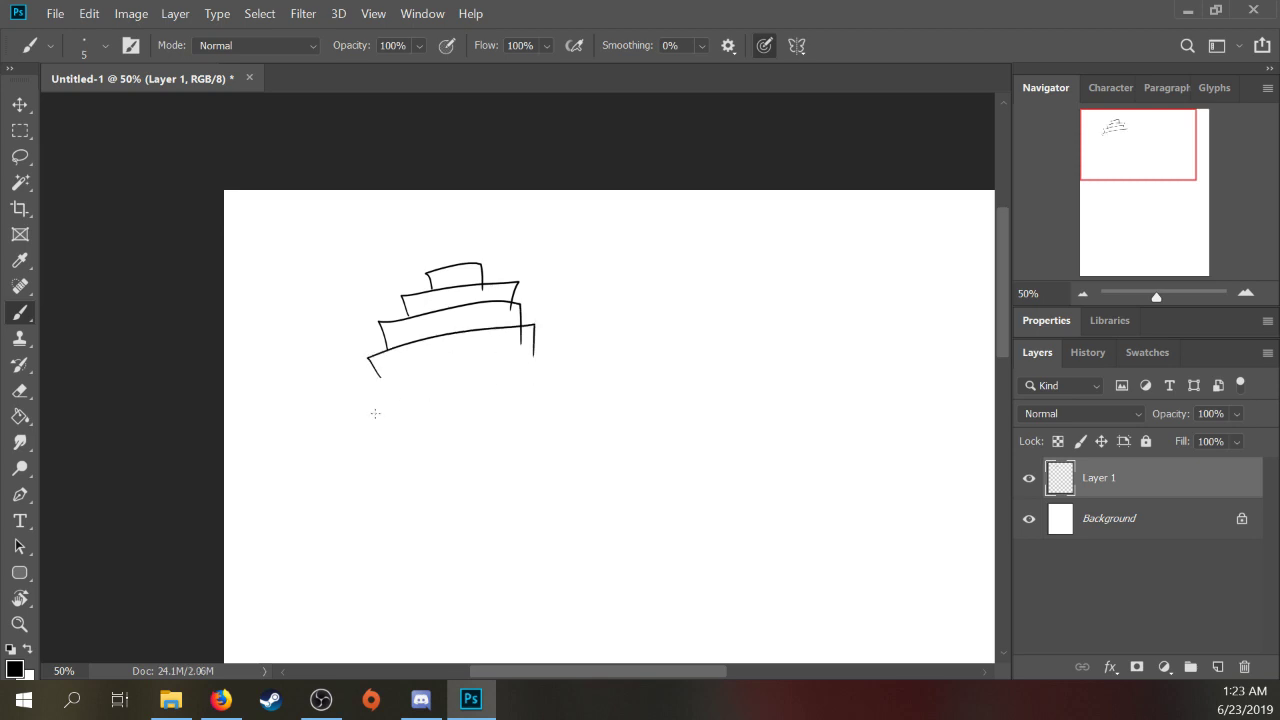
pyautogui.moveTo(377, 415)
pyautogui.mouseDown()
pyautogui.moveTo(403, 372)
pyautogui.moveTo(547, 420)
pyautogui.mouseUp()
pyautogui.moveTo(341, 450)
pyautogui.mouseDown()
pyautogui.moveTo(401, 402)
pyautogui.moveTo(597, 434)
pyautogui.mouseUp()
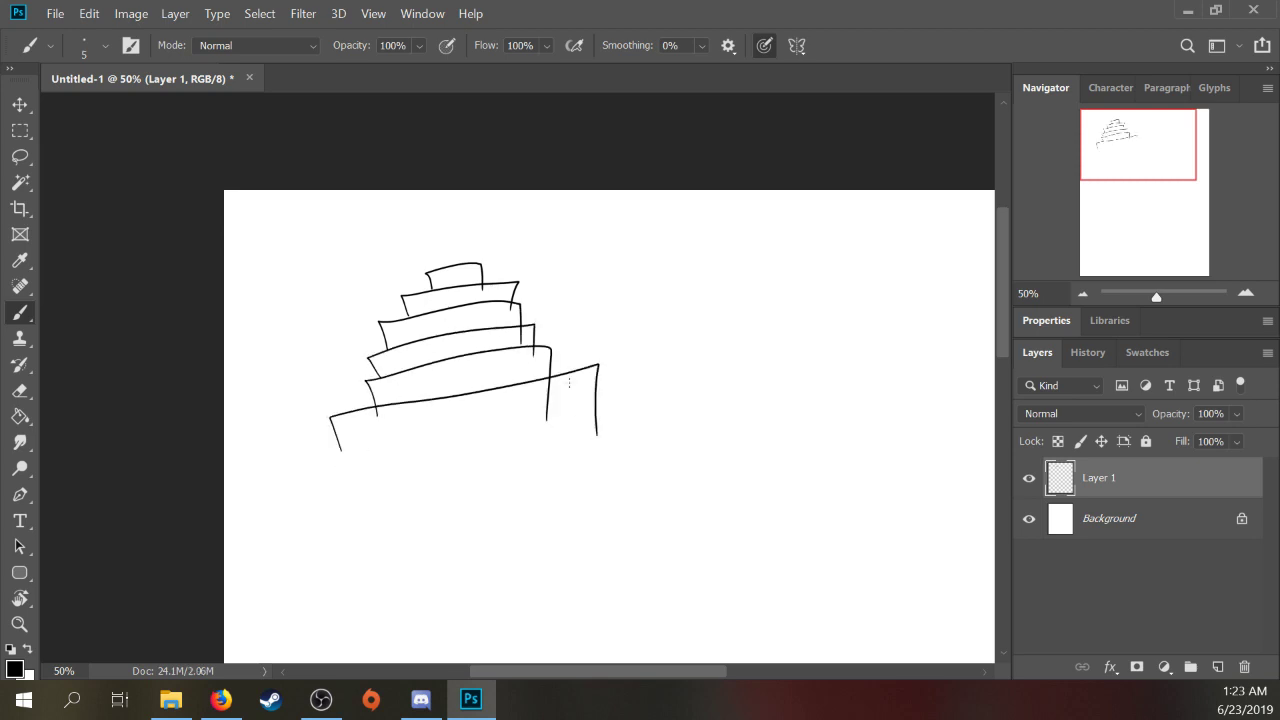
# Step: Erase the side-line ends of the fifth tier that overlap the temple's lowest tier
pyautogui.press('e')
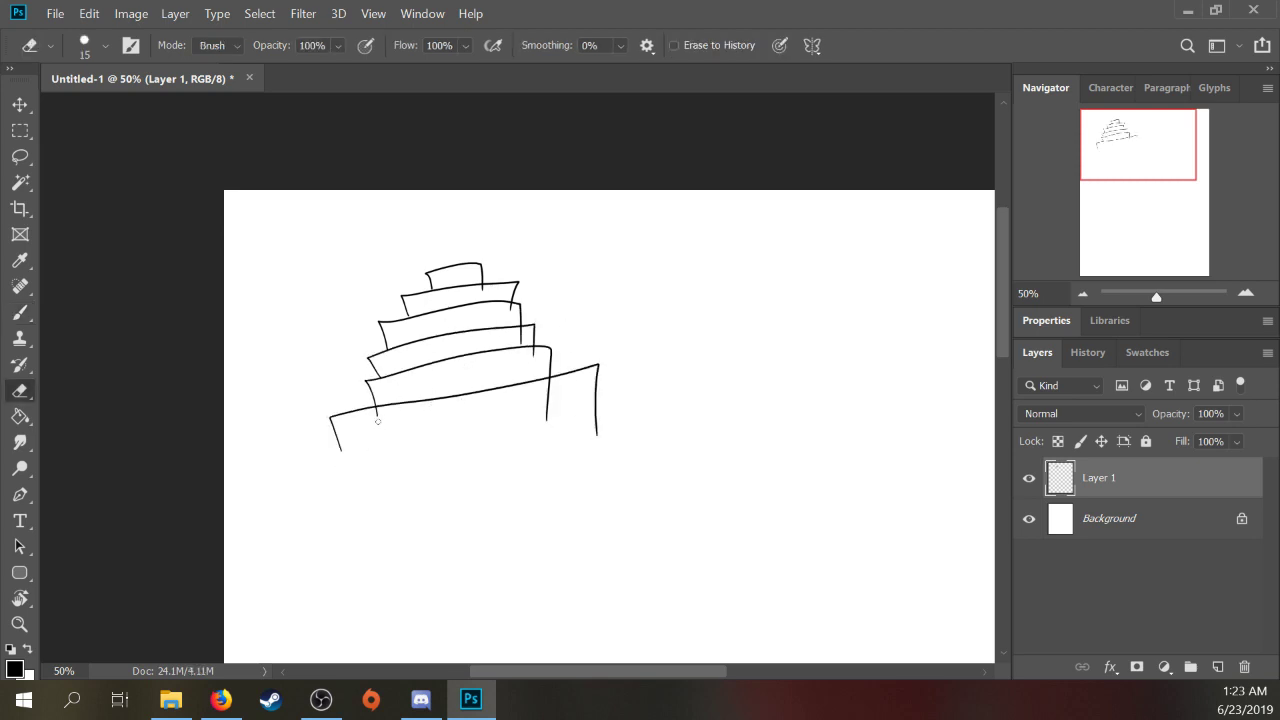
pyautogui.moveTo(377, 421); pyautogui.dragTo(378, 410)
pyautogui.moveTo(545, 393)
pyautogui.mouseDown()
pyautogui.moveTo(546, 420)
pyautogui.moveTo(546, 389)
pyautogui.mouseUp()
# Step: Draw a palm tree to the right of the temple and a bare trunk to its left with the black brush
pyautogui.press('b')
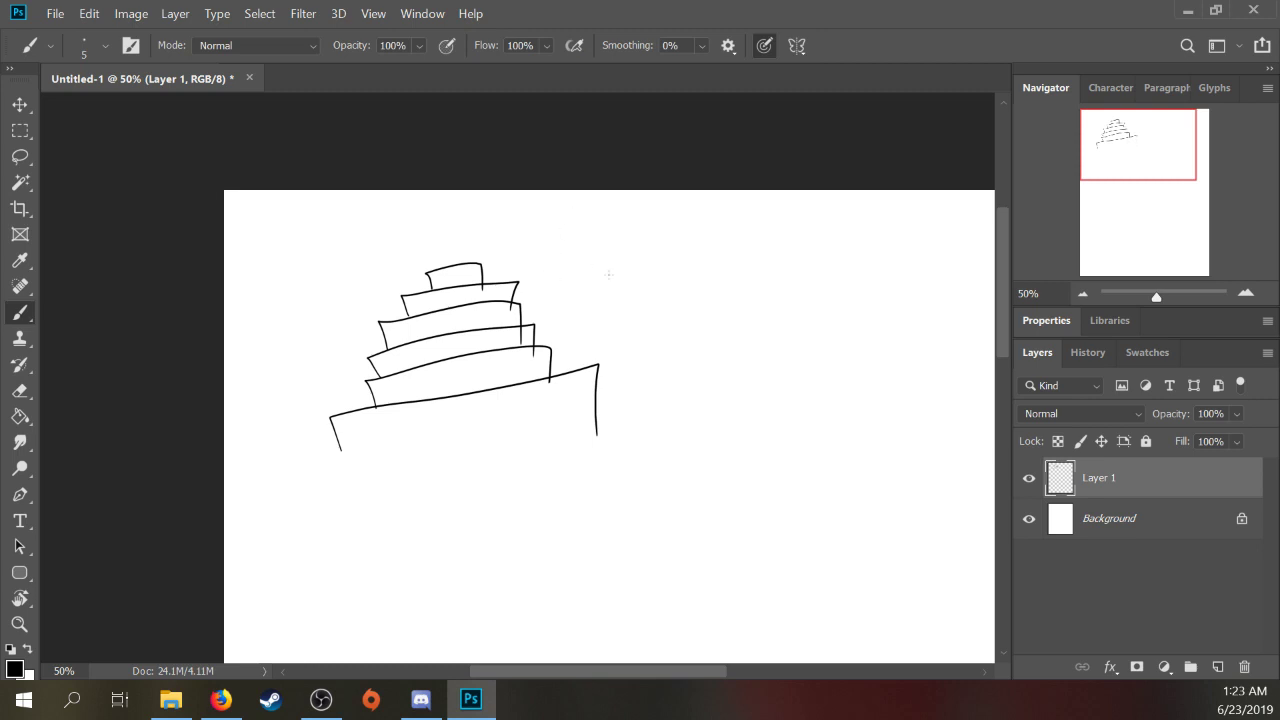
pyautogui.moveTo(594, 338)
pyautogui.mouseDown()
pyautogui.moveTo(641, 336)
pyautogui.moveTo(676, 305)
pyautogui.moveTo(612, 360)
pyautogui.mouseUp()
pyautogui.moveTo(640, 334); pyautogui.dragTo(674, 316)
pyautogui.moveTo(646, 342); pyautogui.dragTo(651, 398)
pyautogui.moveTo(305, 393)
pyautogui.mouseDown()
pyautogui.moveTo(308, 462)
pyautogui.moveTo(301, 444)
pyautogui.mouseUp()
# Step: Handwrite "SOUTH AMERICA" slanting upward above the temple
pyautogui.moveTo(313, 266); pyautogui.dragTo(310, 292)
pyautogui.moveTo(336, 268)
pyautogui.mouseDown()
pyautogui.moveTo(362, 270)
pyautogui.moveTo(382, 245)
pyautogui.mouseUp()
pyautogui.moveTo(374, 247); pyautogui.dragTo(377, 262)
pyautogui.moveTo(389, 236)
pyautogui.mouseDown()
pyautogui.moveTo(391, 256)
pyautogui.moveTo(400, 244)
pyautogui.mouseUp()
pyautogui.moveTo(399, 230)
pyautogui.mouseDown()
pyautogui.moveTo(400, 256)
pyautogui.moveTo(490, 222)
pyautogui.mouseUp()
pyautogui.moveTo(494, 204)
pyautogui.mouseDown()
pyautogui.moveTo(497, 234)
pyautogui.moveTo(508, 222)
pyautogui.mouseUp()
pyautogui.moveTo(505, 232); pyautogui.dragTo(534, 232)
pyautogui.moveTo(530, 212)
pyautogui.mouseDown()
pyautogui.moveTo(530, 232)
pyautogui.moveTo(508, 228)
pyautogui.moveTo(548, 230)
pyautogui.moveTo(560, 214)
pyautogui.mouseUp()
# Step: Strike out the "SOUTH AMERICA" label with two lines and handwrite "CHINA" to the right of the temple's top
pyautogui.moveTo(290, 284)
pyautogui.mouseDown()
pyautogui.moveTo(562, 206)
pyautogui.moveTo(540, 212)
pyautogui.mouseUp()
pyautogui.moveTo(330, 258); pyautogui.dragTo(476, 208)
pyautogui.moveTo(562, 258); pyautogui.dragTo(564, 290)
pyautogui.moveTo(569, 256)
pyautogui.mouseDown()
pyautogui.moveTo(570, 290)
pyautogui.moveTo(580, 280)
pyautogui.mouseUp()
pyautogui.moveTo(566, 268); pyautogui.dragTo(582, 266)
pyautogui.moveTo(590, 250)
pyautogui.mouseDown()
pyautogui.moveTo(590, 268)
pyautogui.moveTo(614, 244)
pyautogui.moveTo(640, 256)
pyautogui.mouseUp()
pyautogui.moveTo(620, 250); pyautogui.dragTo(636, 246)
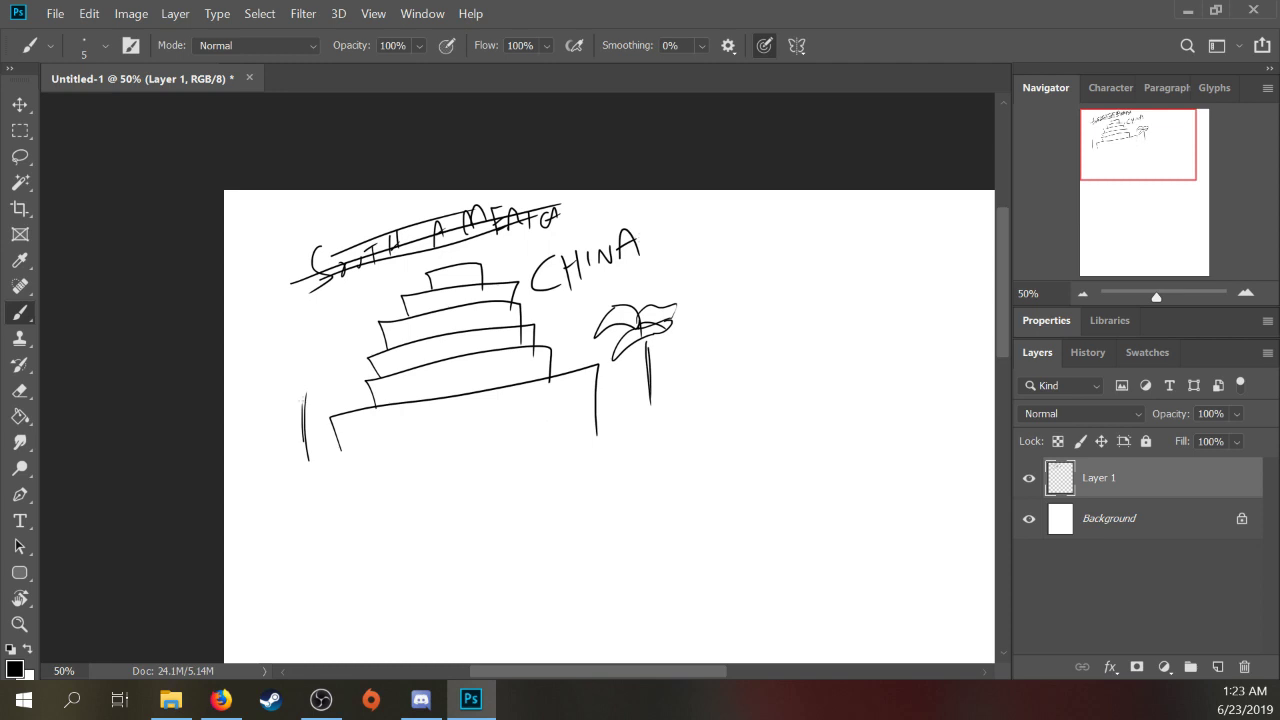
# Step: Add palm leaves to the left trunk and sketch another small palm at the temple's right corner
pyautogui.moveTo(300, 384); pyautogui.dragTo(298, 400)
pyautogui.moveTo(284, 380)
pyautogui.mouseDown()
pyautogui.moveTo(300, 378)
pyautogui.moveTo(268, 394)
pyautogui.mouseUp()
pyautogui.moveTo(298, 384)
pyautogui.mouseDown()
pyautogui.moveTo(324, 368)
pyautogui.moveTo(332, 398)
pyautogui.mouseUp()
pyautogui.moveTo(310, 398); pyautogui.dragTo(280, 412)
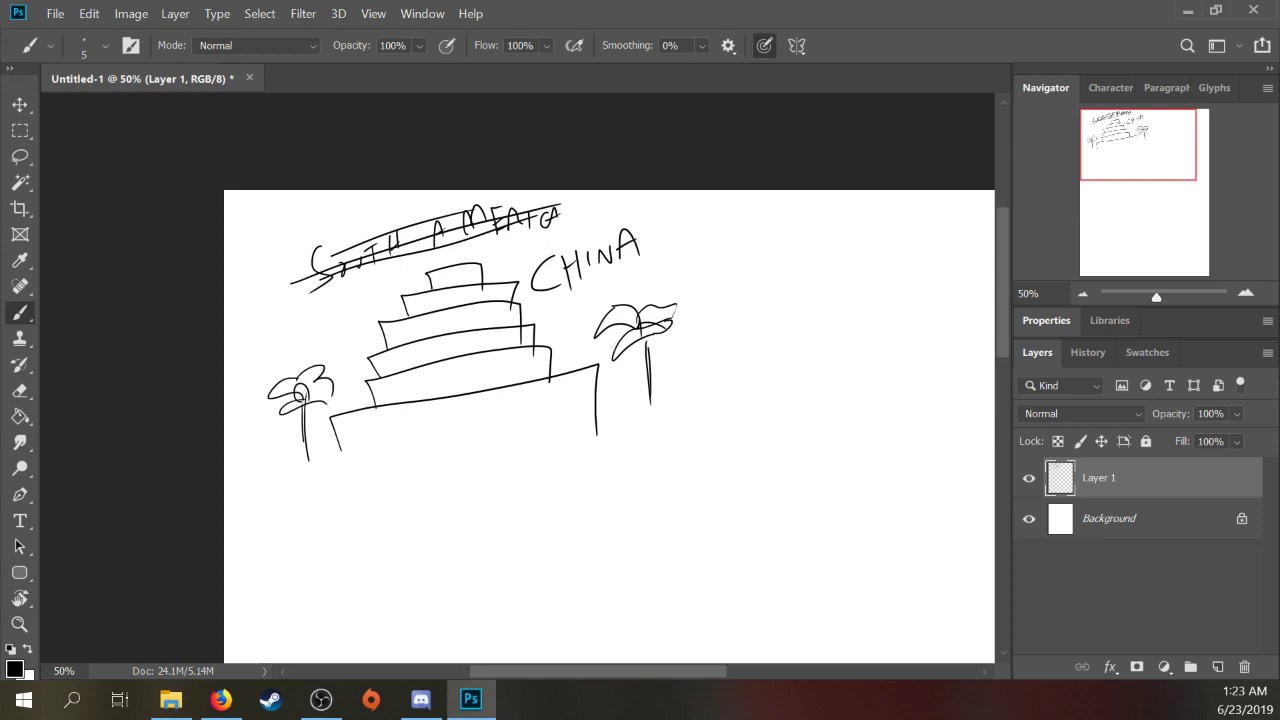
pyautogui.moveTo(600, 322)
pyautogui.mouseDown()
pyautogui.moveTo(611, 416)
pyautogui.moveTo(603, 372)
pyautogui.mouseUp()
pyautogui.moveTo(576, 345); pyautogui.dragTo(600, 318)
# Step: Lasso the whole temple drawing with its labels, delete it and clear the selection
pyautogui.press('l')
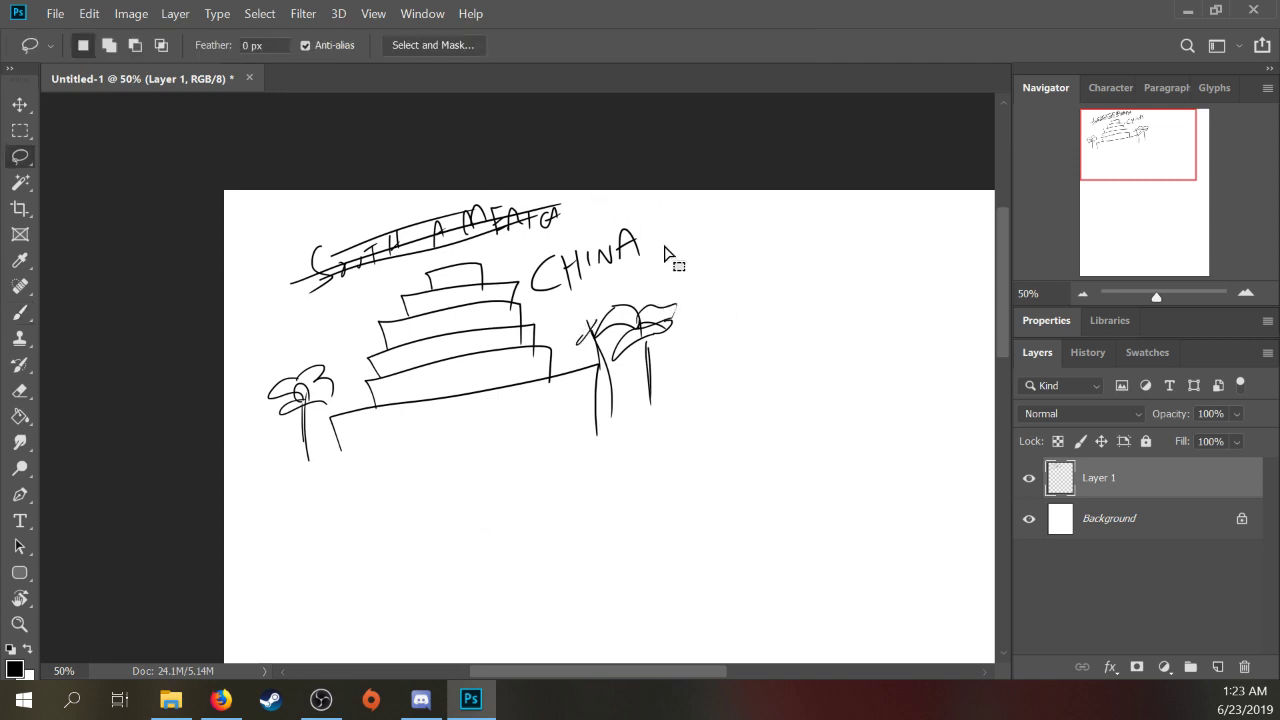
pyautogui.moveTo(664, 254); pyautogui.dragTo(700, 270)
pyautogui.press('Delete')
pyautogui.hotkey('ctrl', 'd')
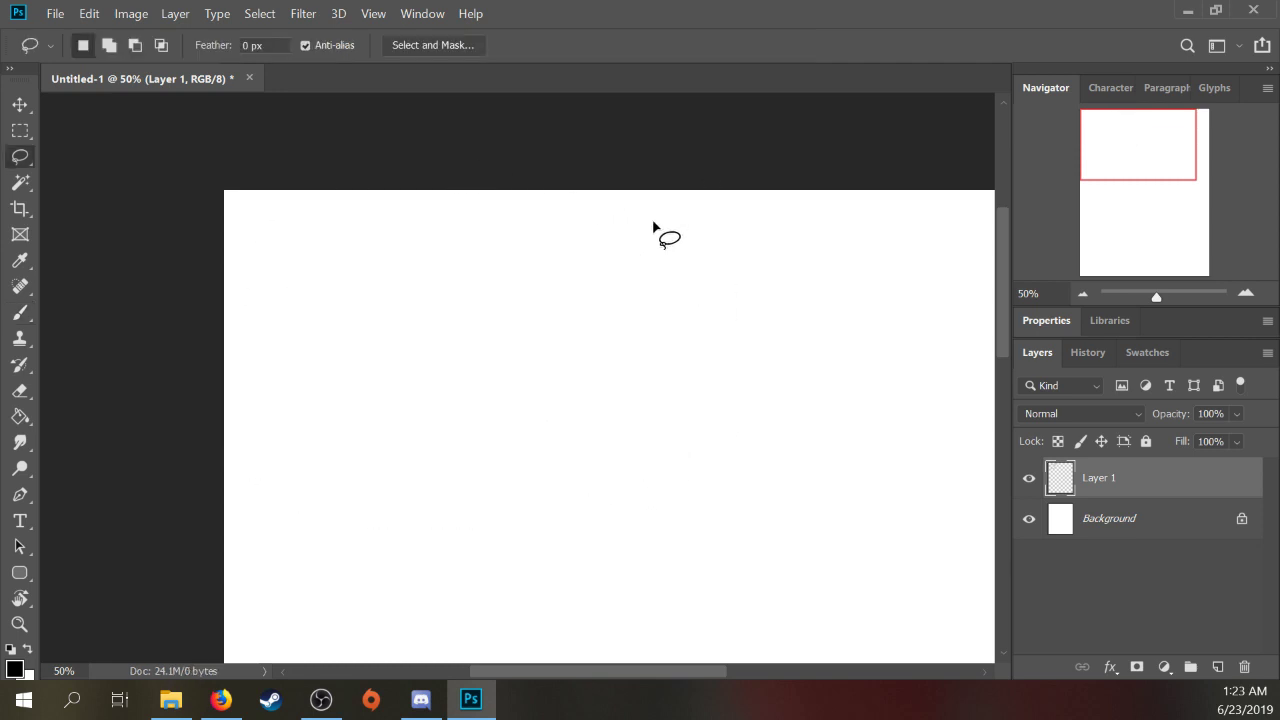
# Step: Draw a moth with a round head, two eyes, antennae and a pointed body with leaf-like inner lines using the black brush
pyautogui.press('b')
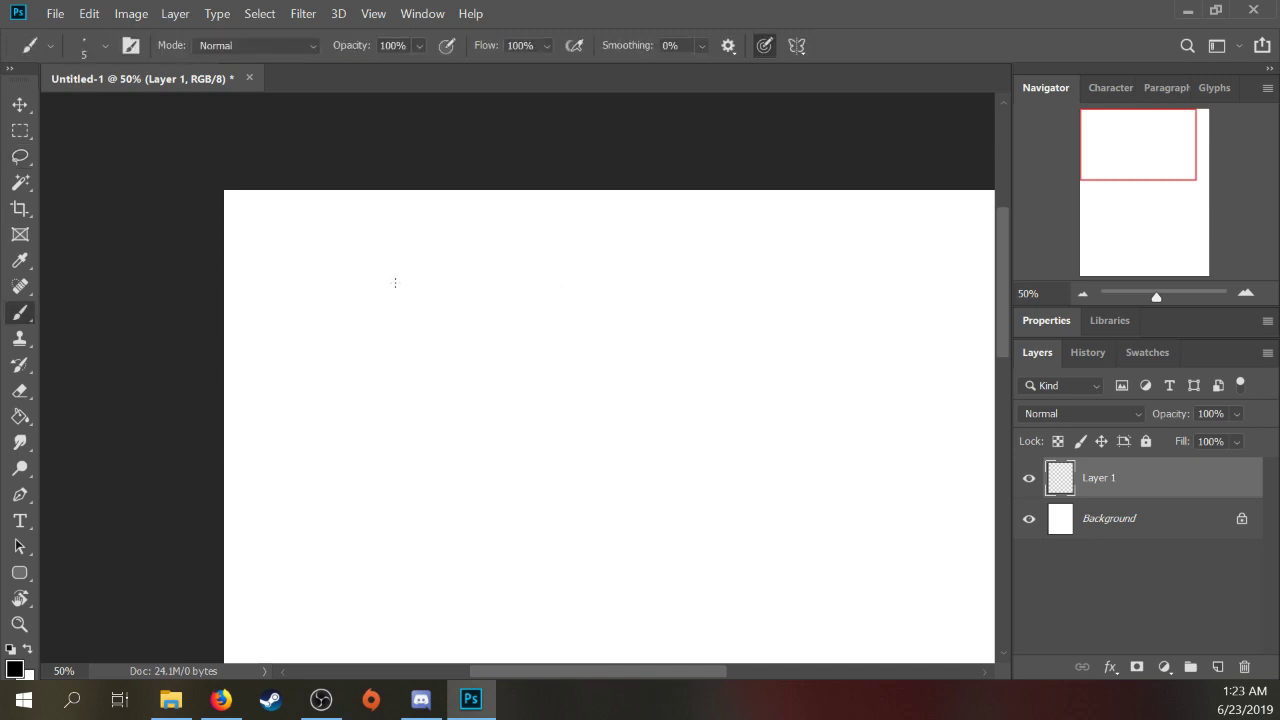
pyautogui.moveTo(400, 286)
pyautogui.mouseDown()
pyautogui.moveTo(425, 288)
pyautogui.moveTo(392, 262)
pyautogui.moveTo(404, 250)
pyautogui.moveTo(443, 249)
pyautogui.moveTo(426, 408)
pyautogui.mouseUp()
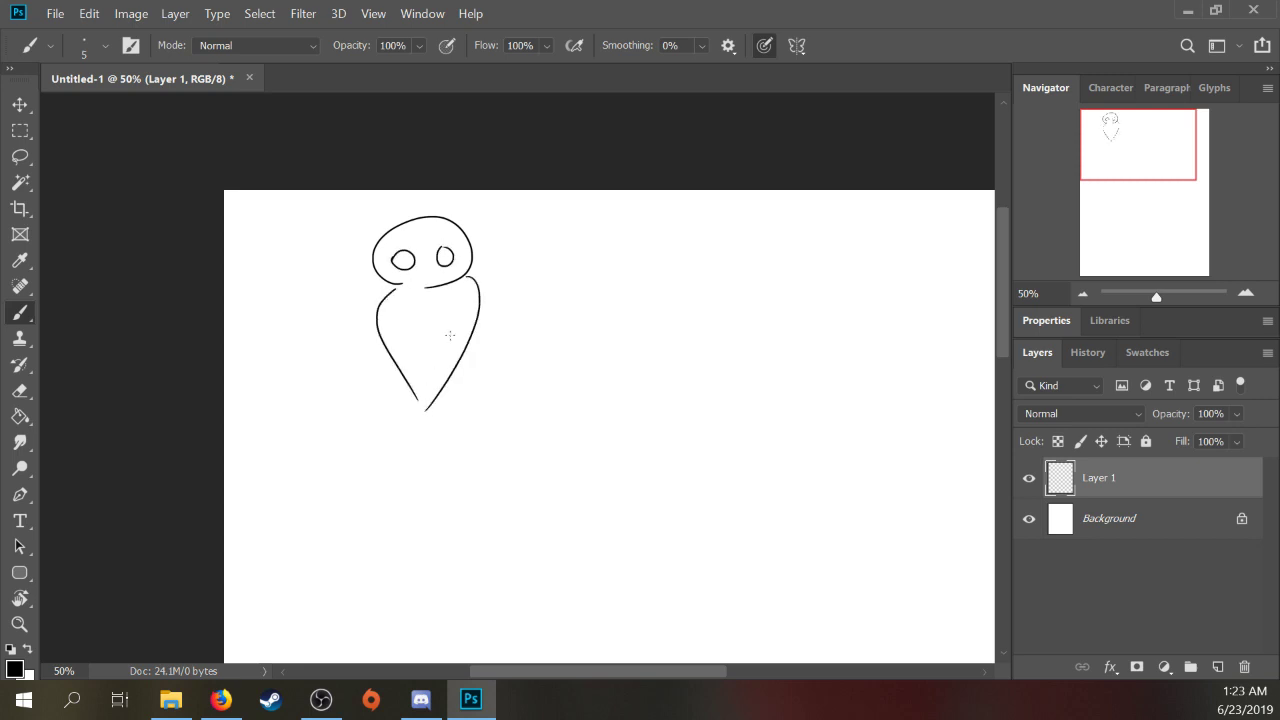
pyautogui.moveTo(449, 300); pyautogui.dragTo(433, 392)
pyautogui.moveTo(384, 326)
pyautogui.mouseDown()
pyautogui.moveTo(436, 384)
pyautogui.moveTo(419, 379)
pyautogui.mouseUp()
pyautogui.moveTo(464, 318); pyautogui.dragTo(434, 362)
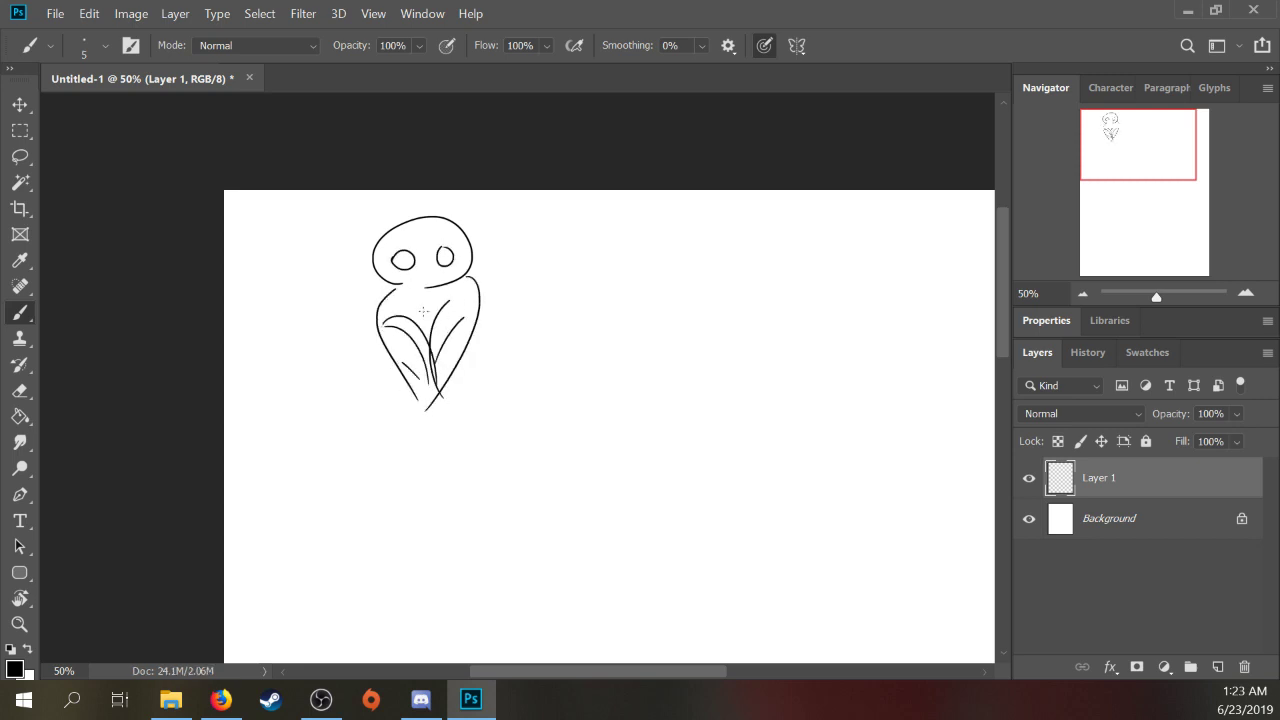
pyautogui.moveTo(381, 306)
pyautogui.mouseDown()
pyautogui.moveTo(423, 319)
pyautogui.moveTo(485, 284)
pyautogui.mouseUp()
pyautogui.moveTo(401, 229)
pyautogui.mouseDown()
pyautogui.moveTo(328, 227)
pyautogui.moveTo(472, 216)
pyautogui.mouseUp()
# Step: Draw a large arched wing outline around the moth, add curved wing markings and thicken the right antenna
pyautogui.moveTo(274, 437)
pyautogui.mouseDown()
pyautogui.moveTo(246, 412)
pyautogui.moveTo(586, 412)
pyautogui.mouseUp()
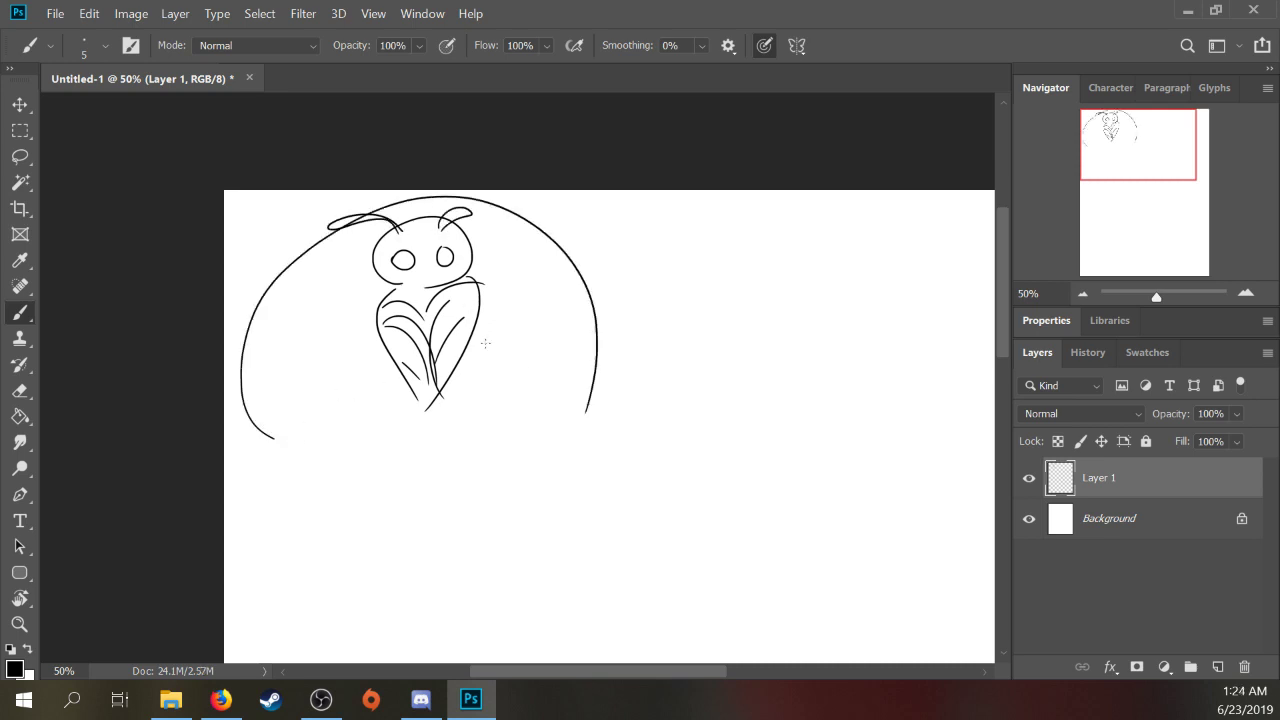
pyautogui.moveTo(279, 286); pyautogui.dragTo(378, 342)
pyautogui.moveTo(287, 348); pyautogui.dragTo(355, 336)
pyautogui.moveTo(520, 305); pyautogui.dragTo(580, 264)
pyautogui.moveTo(564, 334); pyautogui.dragTo(506, 388)
pyautogui.moveTo(242, 398); pyautogui.dragTo(322, 405)
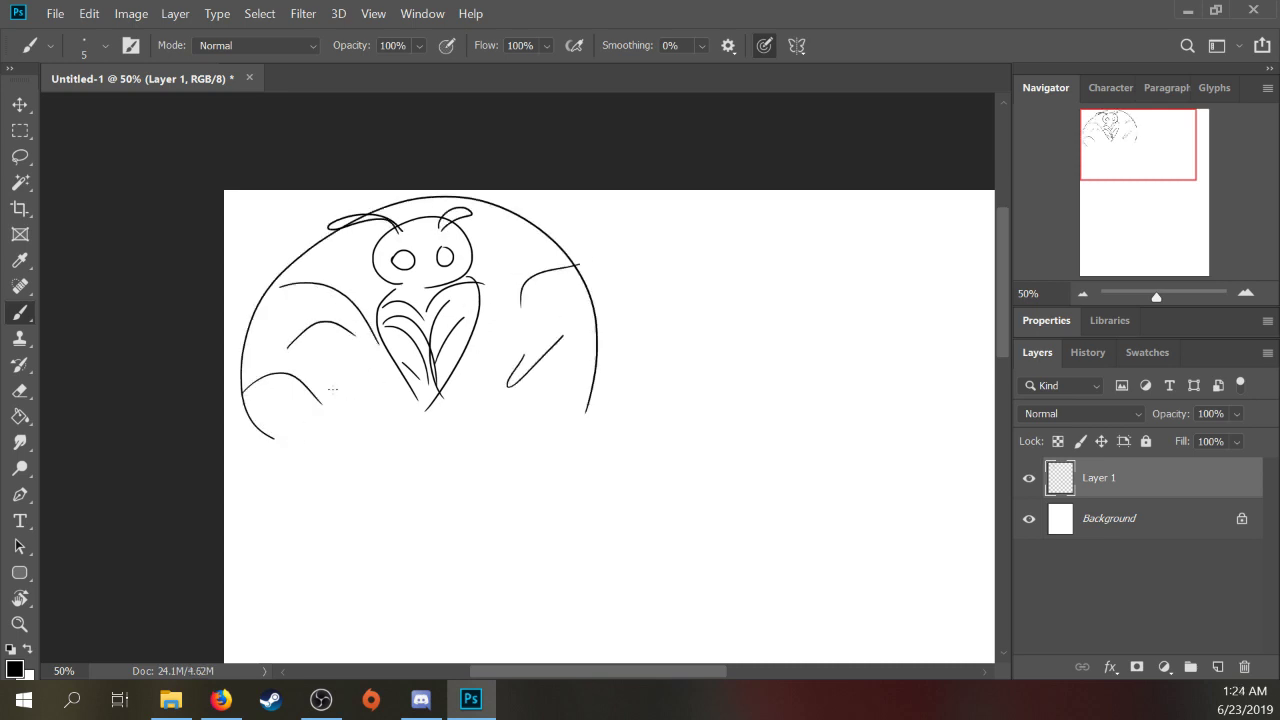
pyautogui.moveTo(304, 280); pyautogui.dragTo(356, 318)
pyautogui.moveTo(556, 244)
pyautogui.mouseDown()
pyautogui.moveTo(540, 243)
pyautogui.moveTo(499, 286)
pyautogui.mouseUp()
pyautogui.moveTo(502, 288); pyautogui.dragTo(495, 322)
pyautogui.moveTo(537, 253); pyautogui.dragTo(505, 317)
pyautogui.moveTo(505, 239); pyautogui.dragTo(484, 315)
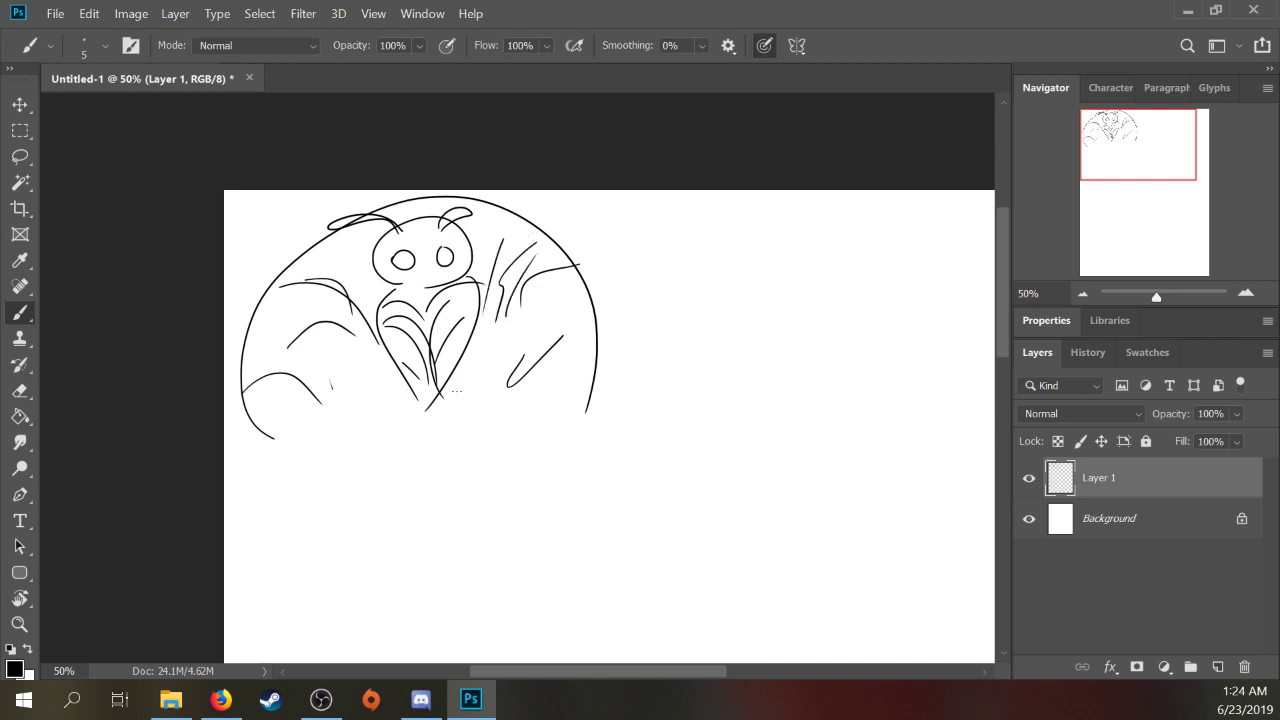
pyautogui.moveTo(441, 220); pyautogui.dragTo(498, 218)
# Step: Draw a second creature to the right of the moth with a round face, body lines and long curved strokes beside the head
pyautogui.moveTo(657, 233)
pyautogui.mouseDown()
pyautogui.moveTo(690, 291)
pyautogui.moveTo(745, 240)
pyautogui.moveTo(725, 264)
pyautogui.moveTo(728, 250)
pyautogui.mouseUp()
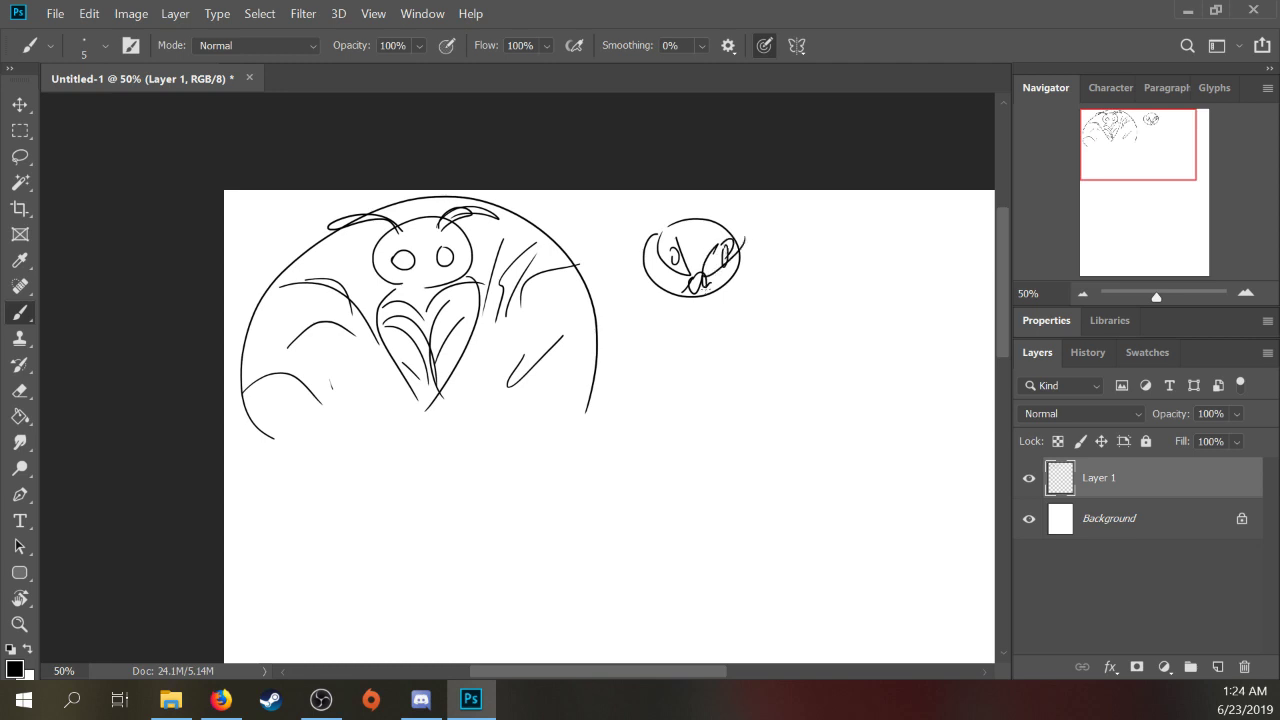
pyautogui.moveTo(676, 292); pyautogui.dragTo(648, 396)
pyautogui.moveTo(668, 300); pyautogui.dragTo(586, 254)
pyautogui.moveTo(722, 282)
pyautogui.mouseDown()
pyautogui.moveTo(806, 288)
pyautogui.moveTo(738, 293)
pyautogui.moveTo(752, 340)
pyautogui.mouseUp()
pyautogui.moveTo(660, 307); pyautogui.dragTo(640, 356)
pyautogui.moveTo(672, 306)
pyautogui.mouseDown()
pyautogui.moveTo(660, 384)
pyautogui.moveTo(684, 330)
pyautogui.moveTo(734, 312)
pyautogui.mouseUp()
pyautogui.moveTo(731, 311)
pyautogui.mouseDown()
pyautogui.moveTo(741, 319)
pyautogui.moveTo(700, 409)
pyautogui.mouseUp()
# Step: Erase most of the left curved stroke and parts of the right one beside the second creature's head
pyautogui.press('e')
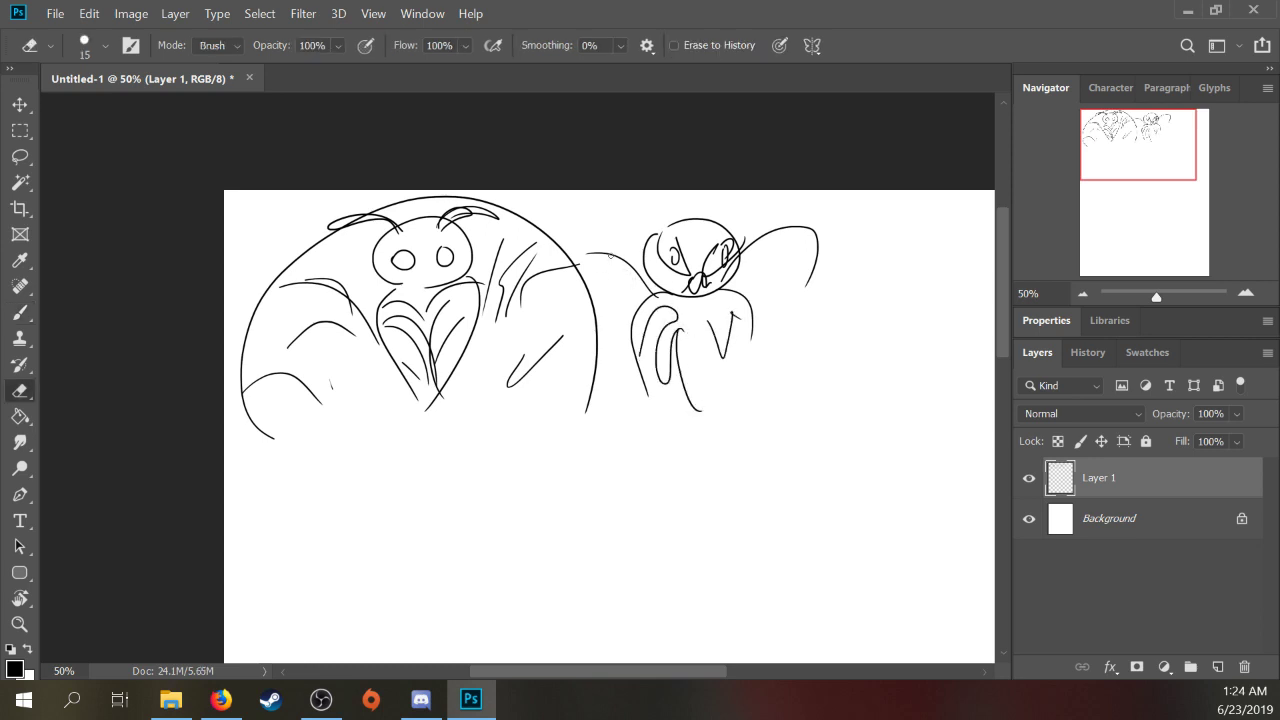
pyautogui.moveTo(586, 256); pyautogui.dragTo(628, 265)
pyautogui.moveTo(745, 248); pyautogui.dragTo(790, 228)
pyautogui.moveTo(810, 286); pyautogui.dragTo(812, 264)
# Step: Draw the second creature's curved lower body sweeping up to a small star-like shape at its right
pyautogui.press('b')
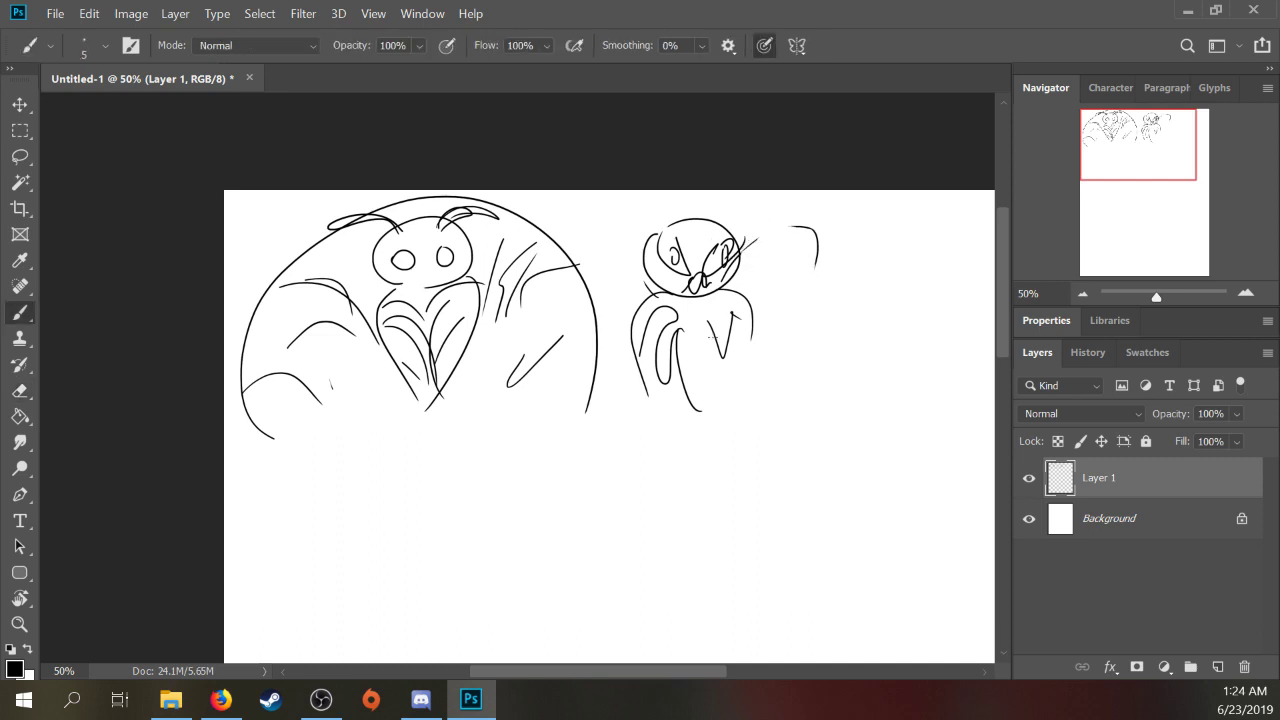
pyautogui.moveTo(660, 400)
pyautogui.mouseDown()
pyautogui.moveTo(797, 323)
pyautogui.moveTo(720, 405)
pyautogui.mouseUp()
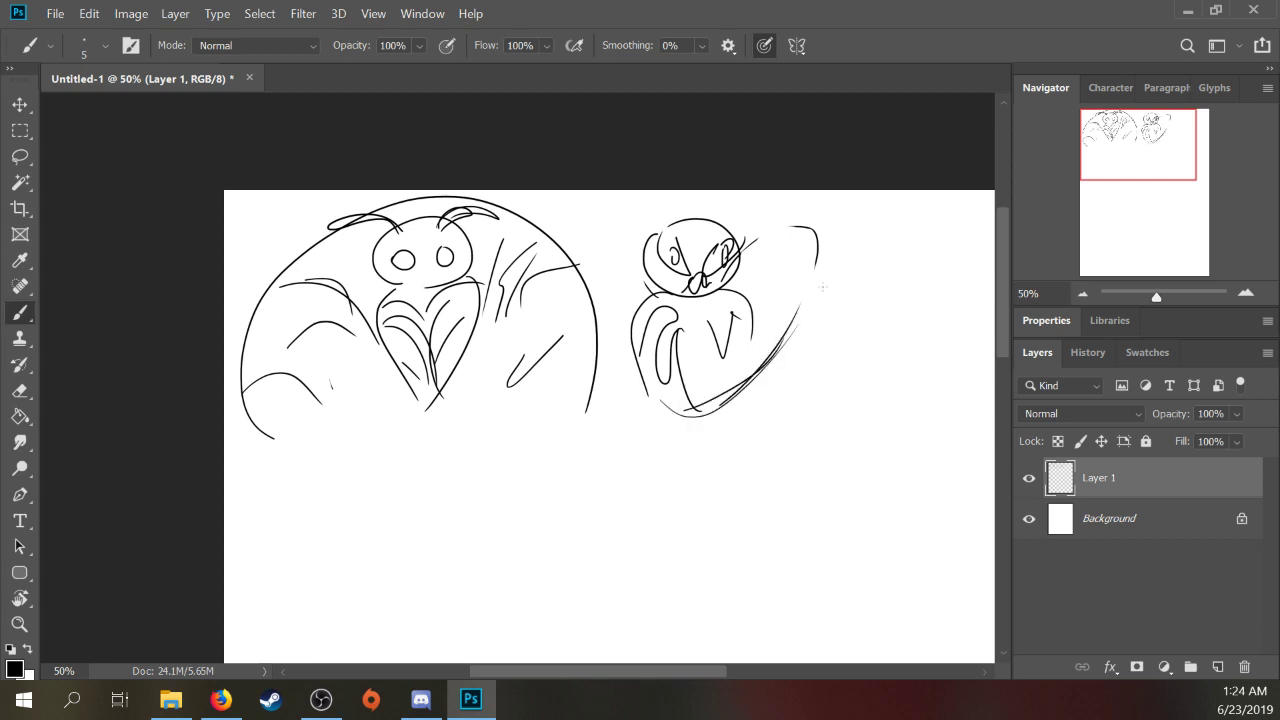
pyautogui.moveTo(820, 287)
pyautogui.mouseDown()
pyautogui.moveTo(814, 325)
pyautogui.moveTo(840, 314)
pyautogui.moveTo(830, 250)
pyautogui.mouseUp()
pyautogui.moveTo(830, 250)
pyautogui.mouseDown()
pyautogui.moveTo(827, 281)
pyautogui.moveTo(851, 287)
pyautogui.mouseUp()
pyautogui.moveTo(850, 290); pyautogui.dragTo(842, 304)
pyautogui.moveTo(792, 346); pyautogui.dragTo(748, 362)
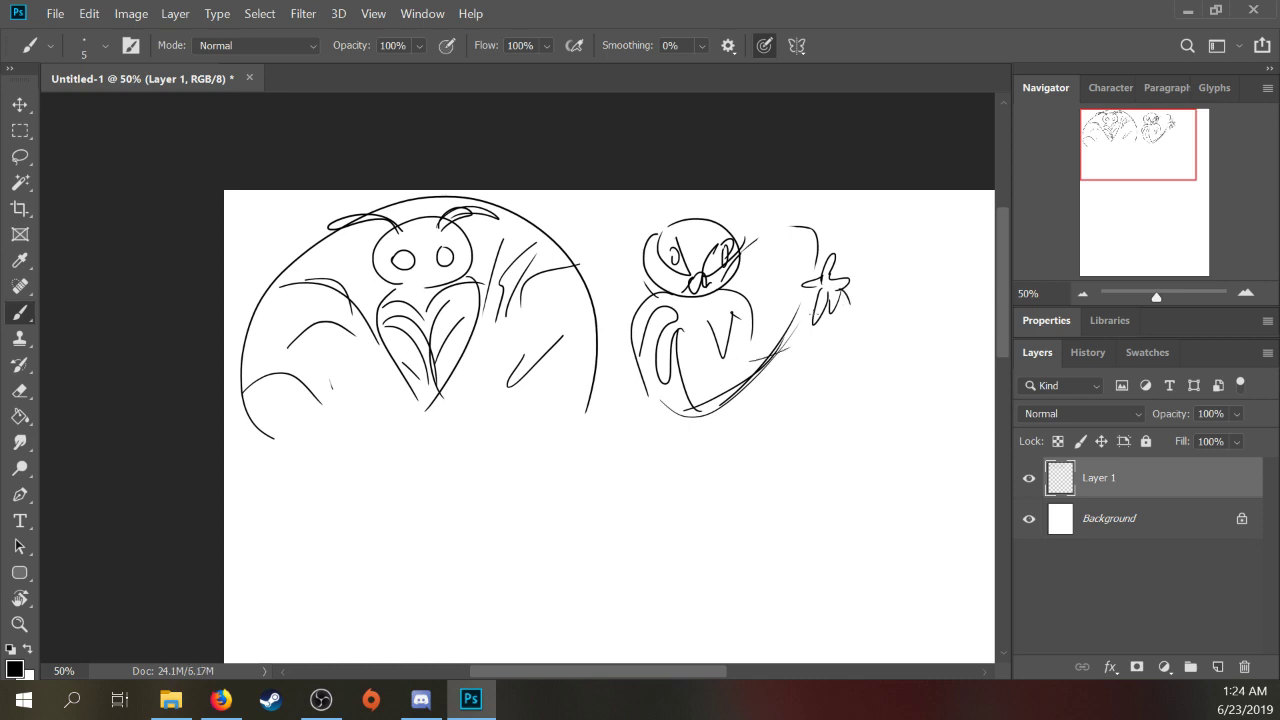
# Step: Add short accent strokes around the star-like shape and scribble over it
pyautogui.moveTo(766, 404); pyautogui.dragTo(749, 413)
pyautogui.moveTo(782, 284); pyautogui.dragTo(816, 279)
pyautogui.moveTo(828, 242); pyautogui.dragTo(832, 284)
pyautogui.moveTo(797, 336); pyautogui.dragTo(834, 288)
pyautogui.moveTo(852, 289); pyautogui.dragTo(818, 328)
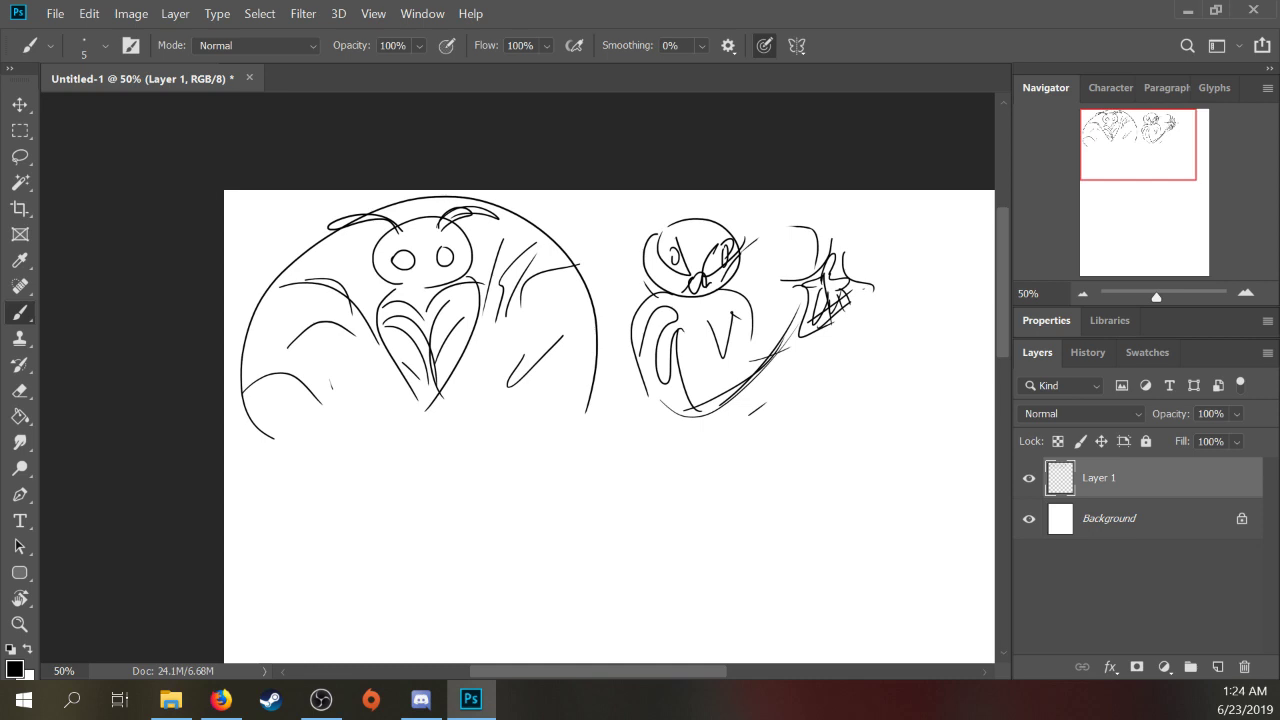
# Step: Lasso and delete both creature drawings, including the leftover strokes, and clear the selection
pyautogui.press('l')
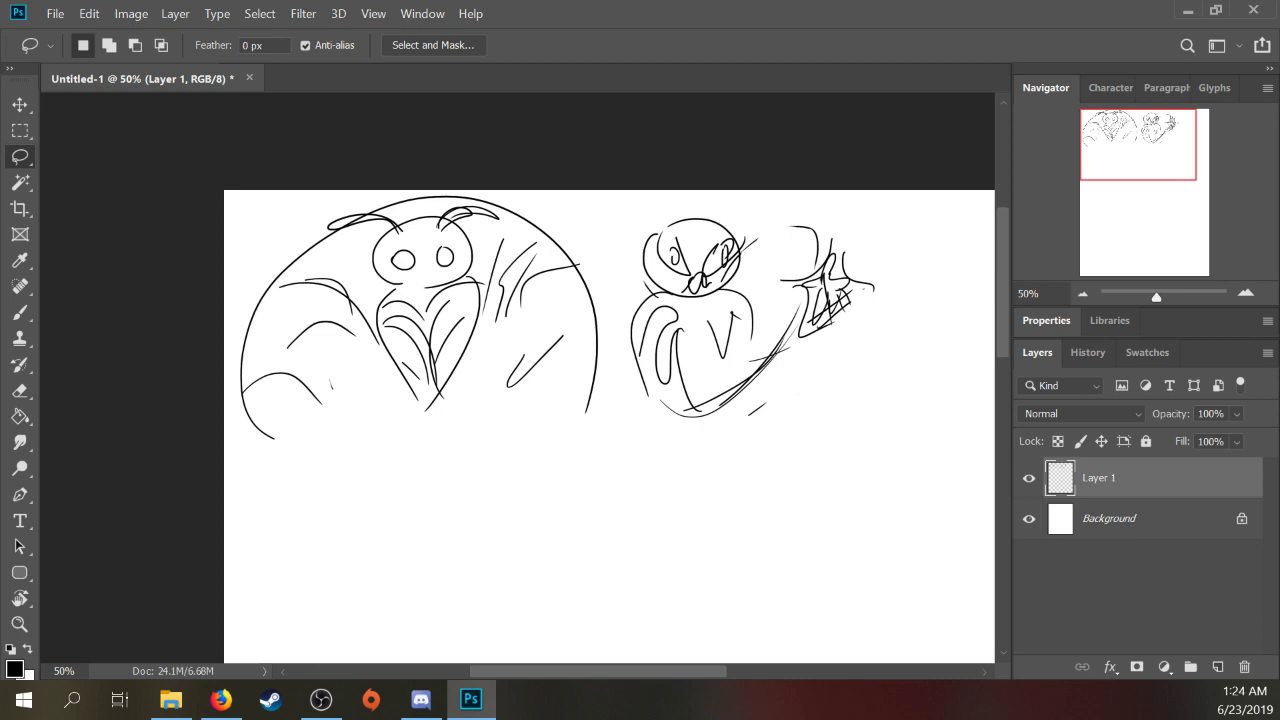
pyautogui.press('b')
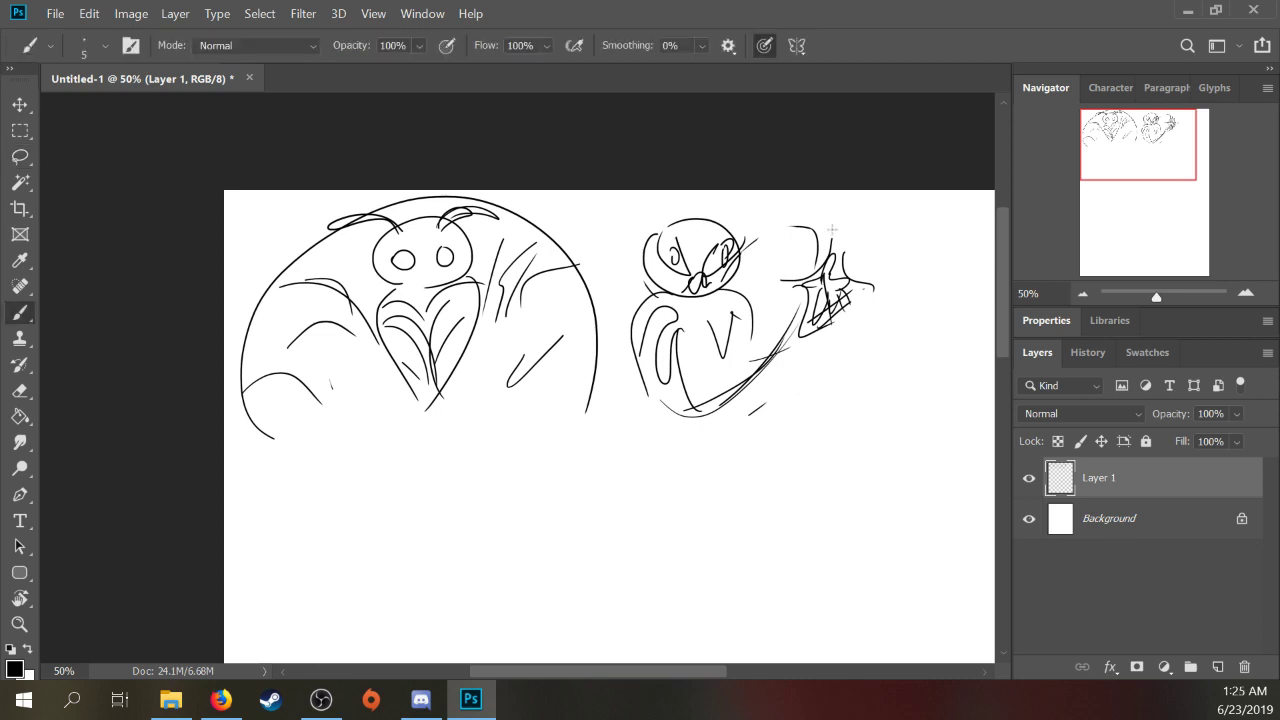
pyautogui.press('l')
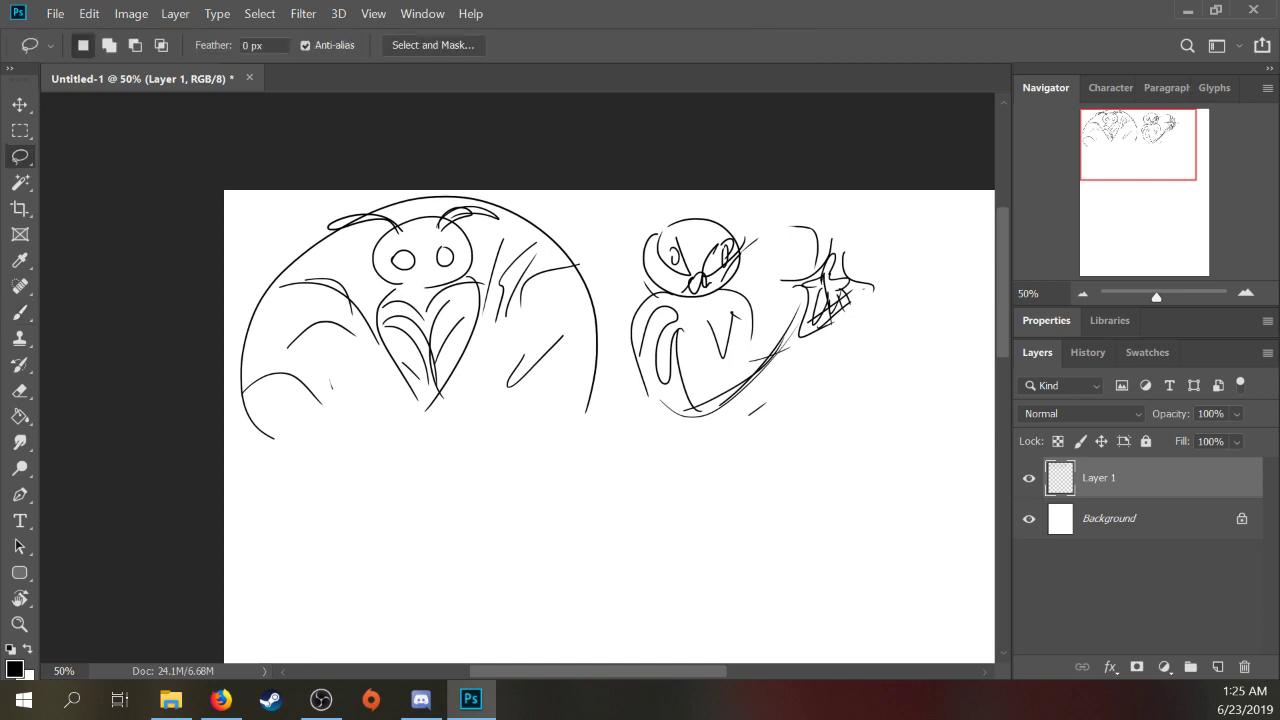
pyautogui.moveTo(895, 330)
pyautogui.mouseDown()
pyautogui.moveTo(860, 206)
pyautogui.moveTo(264, 190)
pyautogui.moveTo(860, 395)
pyautogui.moveTo(893, 352)
pyautogui.mouseUp()
pyautogui.press('Delete')
pyautogui.hotkey('ctrl', 'd')
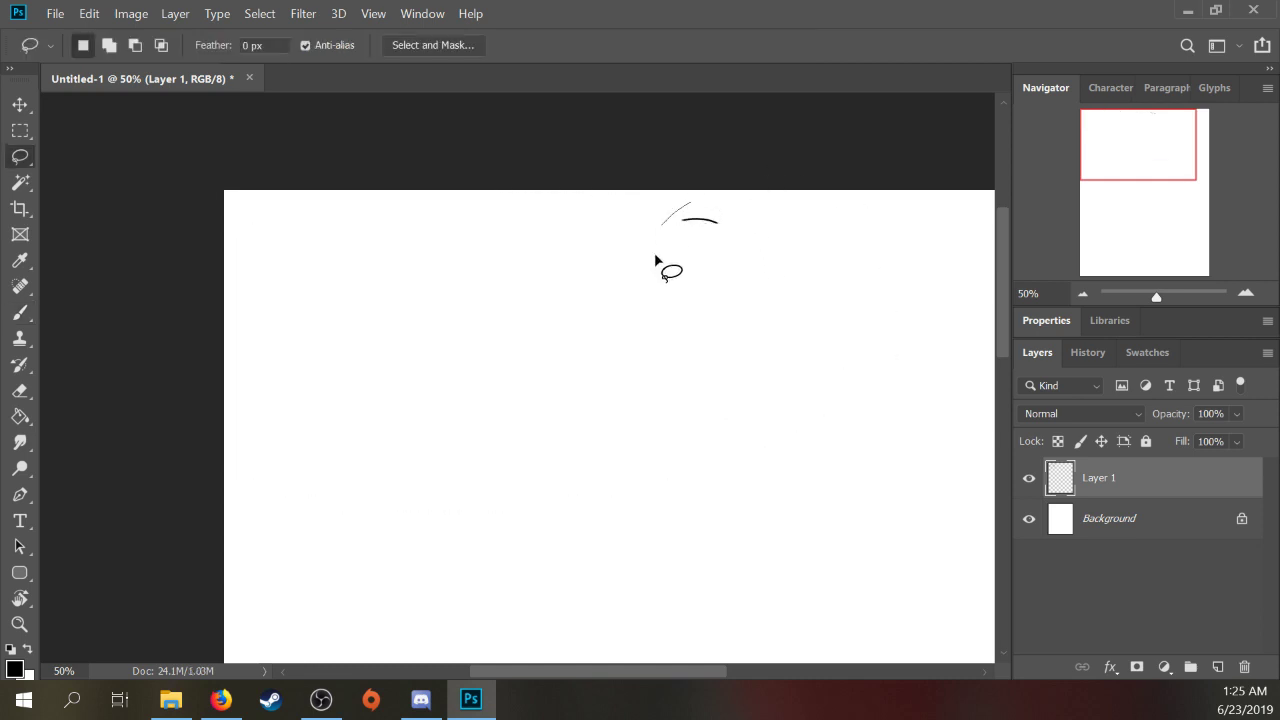
pyautogui.moveTo(655, 260); pyautogui.dragTo(757, 249)
pyautogui.press('Delete')
pyautogui.hotkey('ctrl', 'd')
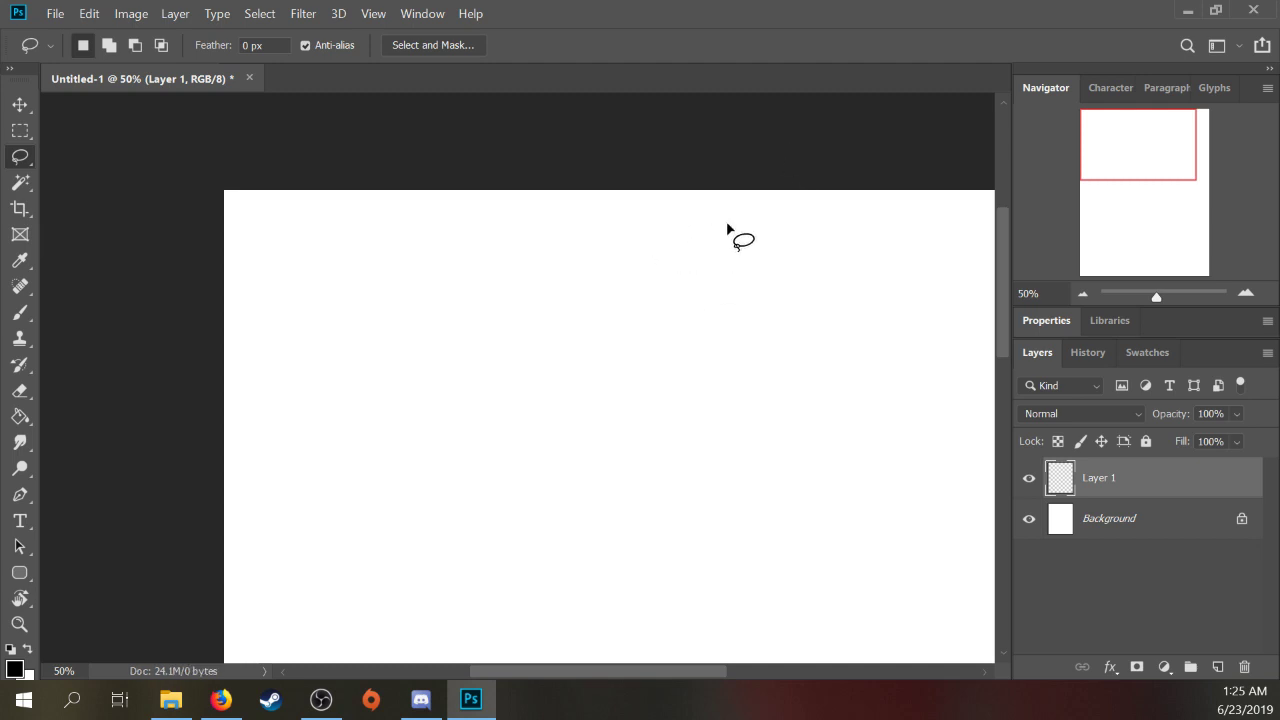
# Step: Draw a girl's head with hair, eyes, mouth and fringe near the canvas's upper-left area with the black brush
pyautogui.press('b')
pyautogui.moveTo(343, 314)
pyautogui.mouseDown()
pyautogui.moveTo(340, 277)
pyautogui.moveTo(446, 271)
pyautogui.mouseUp()
pyautogui.moveTo(341, 283); pyautogui.dragTo(352, 357)
pyautogui.moveTo(378, 303); pyautogui.dragTo(376, 304)
pyautogui.moveTo(401, 292)
pyautogui.mouseDown()
pyautogui.moveTo(408, 300)
pyautogui.moveTo(404, 289)
pyautogui.mouseUp()
pyautogui.moveTo(446, 271); pyautogui.dragTo(445, 304)
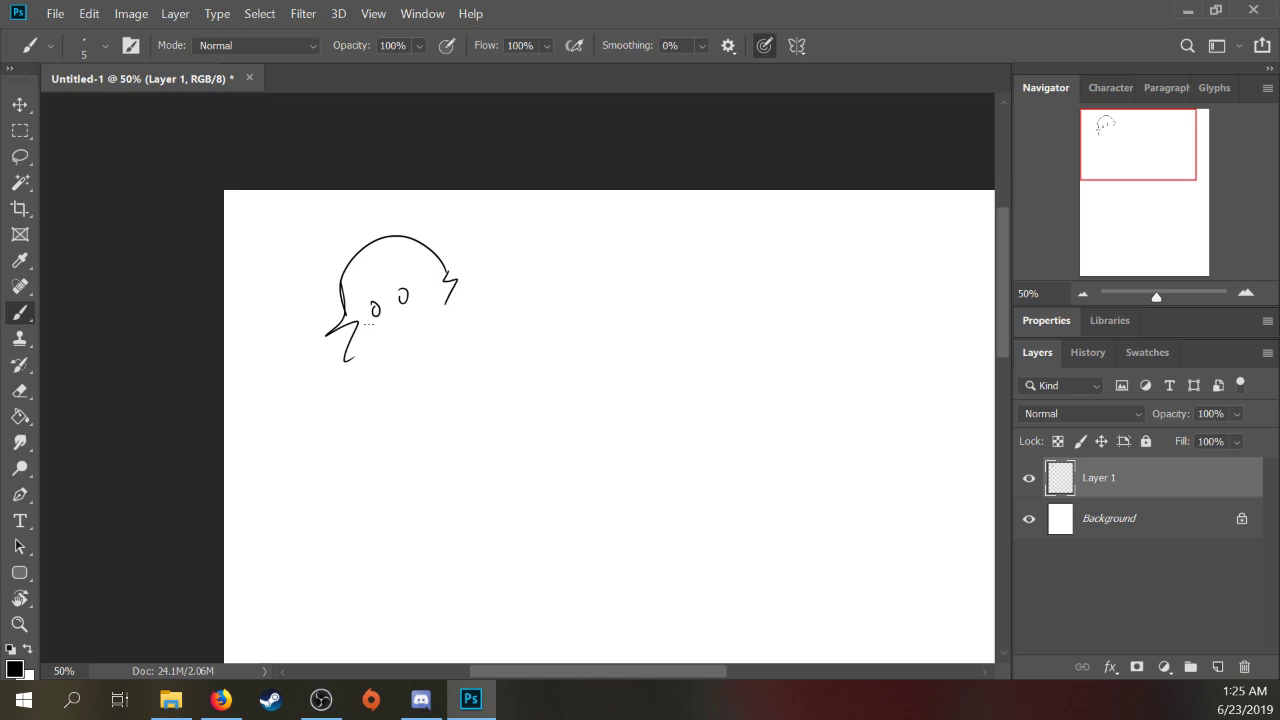
pyautogui.moveTo(353, 310); pyautogui.dragTo(441, 293)
pyautogui.moveTo(389, 336)
pyautogui.mouseDown()
pyautogui.moveTo(411, 330)
pyautogui.moveTo(413, 348)
pyautogui.moveTo(408, 272)
pyautogui.mouseUp()
# Step: Draw the top outline of a box below and left of the face and handwrite "BOX" above it
pyautogui.moveTo(274, 415); pyautogui.dragTo(350, 391)
pyautogui.moveTo(273, 422); pyautogui.dragTo(297, 464)
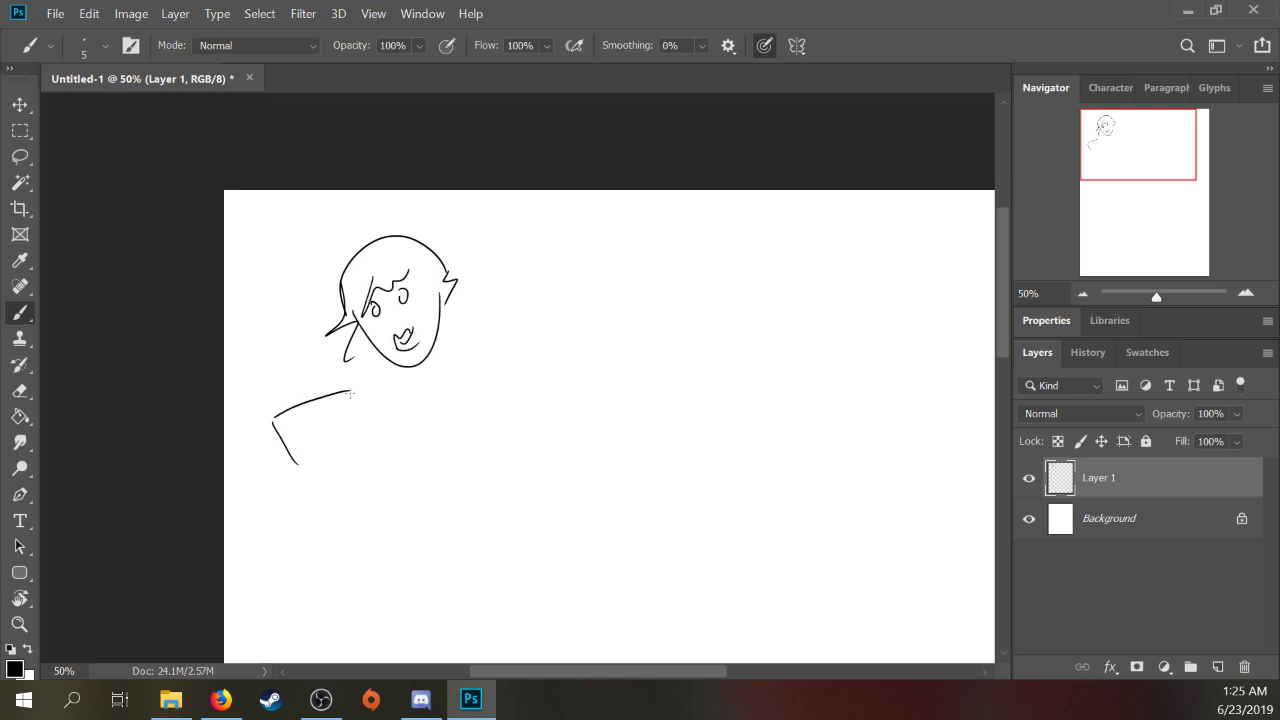
pyautogui.moveTo(350, 391); pyautogui.dragTo(355, 430)
pyautogui.moveTo(252, 368)
pyautogui.mouseDown()
pyautogui.moveTo(252, 389)
pyautogui.moveTo(291, 357)
pyautogui.moveTo(320, 362)
pyautogui.mouseUp()
pyautogui.moveTo(302, 363); pyautogui.dragTo(331, 346)
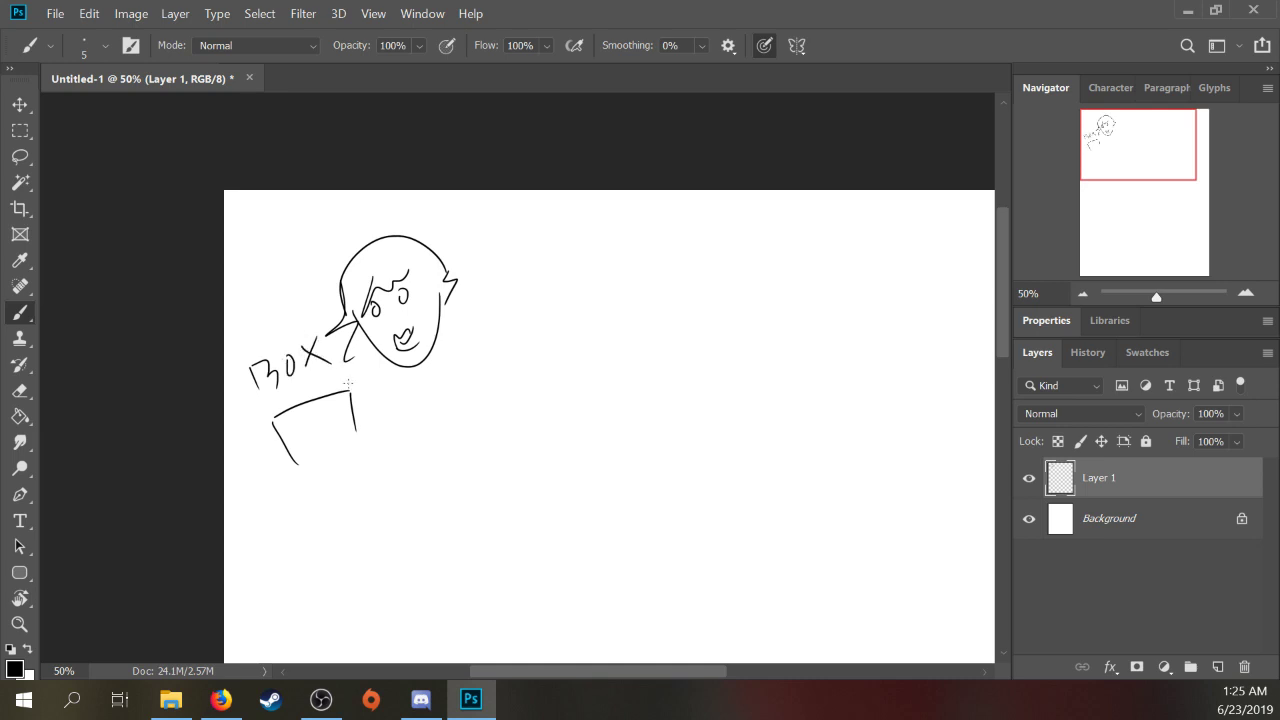
# Step: Complete the box's front, draw the girl's arms and hand holding it, and add her back line and side hair
pyautogui.moveTo(297, 464)
pyautogui.mouseDown()
pyautogui.moveTo(384, 431)
pyautogui.moveTo(313, 485)
pyautogui.moveTo(400, 430)
pyautogui.moveTo(416, 461)
pyautogui.mouseUp()
pyautogui.moveTo(437, 350)
pyautogui.mouseDown()
pyautogui.moveTo(454, 410)
pyautogui.moveTo(421, 392)
pyautogui.moveTo(410, 440)
pyautogui.mouseUp()
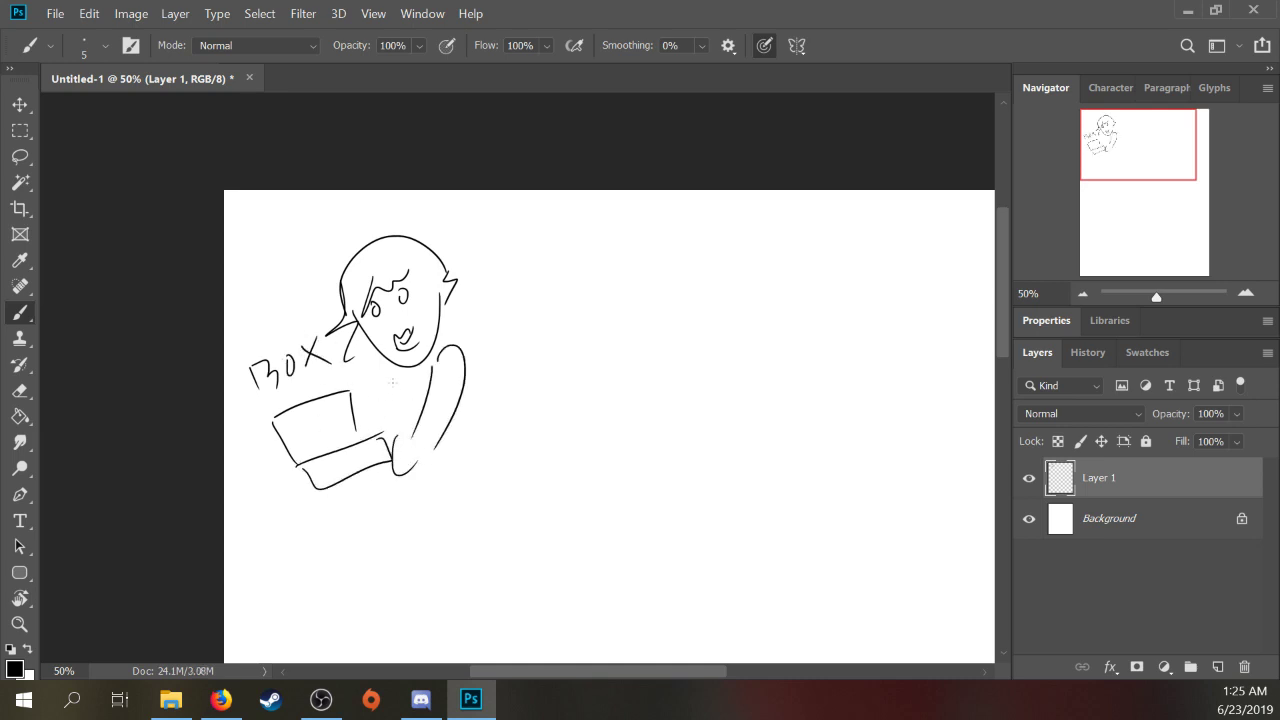
pyautogui.moveTo(390, 382); pyautogui.dragTo(366, 430)
pyautogui.moveTo(383, 440)
pyautogui.mouseDown()
pyautogui.moveTo(386, 396)
pyautogui.moveTo(346, 438)
pyautogui.moveTo(374, 476)
pyautogui.mouseUp()
pyautogui.moveTo(312, 490); pyautogui.dragTo(388, 462)
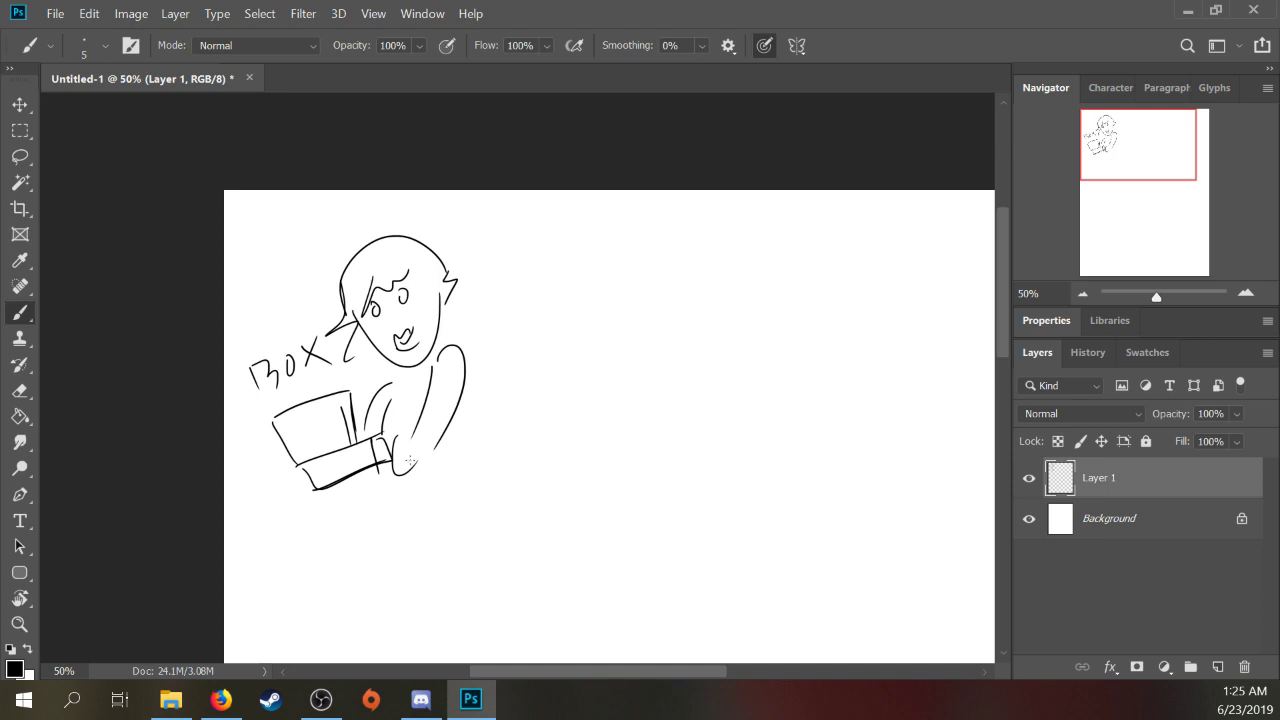
pyautogui.moveTo(471, 377); pyautogui.dragTo(478, 458)
pyautogui.moveTo(446, 299); pyautogui.dragTo(462, 333)
# Step: Draw a small winged creature with a smiling round face, antennae and folded wings to the right of the girl
pyautogui.moveTo(577, 236)
pyautogui.mouseDown()
pyautogui.moveTo(604, 227)
pyautogui.moveTo(595, 263)
pyautogui.moveTo(628, 258)
pyautogui.moveTo(610, 291)
pyautogui.moveTo(578, 238)
pyautogui.moveTo(632, 216)
pyautogui.mouseUp()
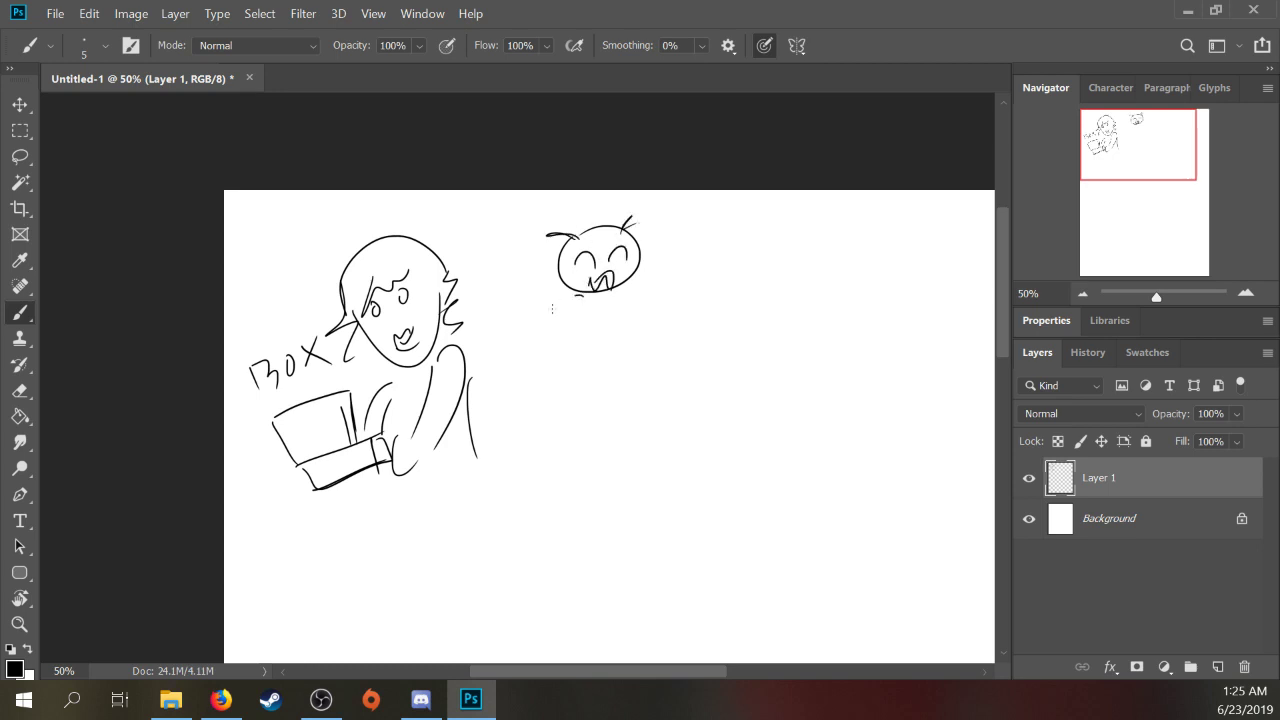
pyautogui.moveTo(576, 295); pyautogui.dragTo(567, 418)
pyautogui.moveTo(618, 281)
pyautogui.mouseDown()
pyautogui.moveTo(616, 421)
pyautogui.moveTo(574, 364)
pyautogui.mouseUp()
pyautogui.moveTo(595, 303); pyautogui.dragTo(580, 383)
pyautogui.moveTo(631, 316); pyautogui.dragTo(610, 408)
pyautogui.moveTo(589, 340)
pyautogui.mouseDown()
pyautogui.moveTo(574, 438)
pyautogui.moveTo(614, 418)
pyautogui.mouseUp()
# Step: Lasso the girl, box and winged creature drawings, delete them, clear the selection and return to the Brush tool
pyautogui.press('l')
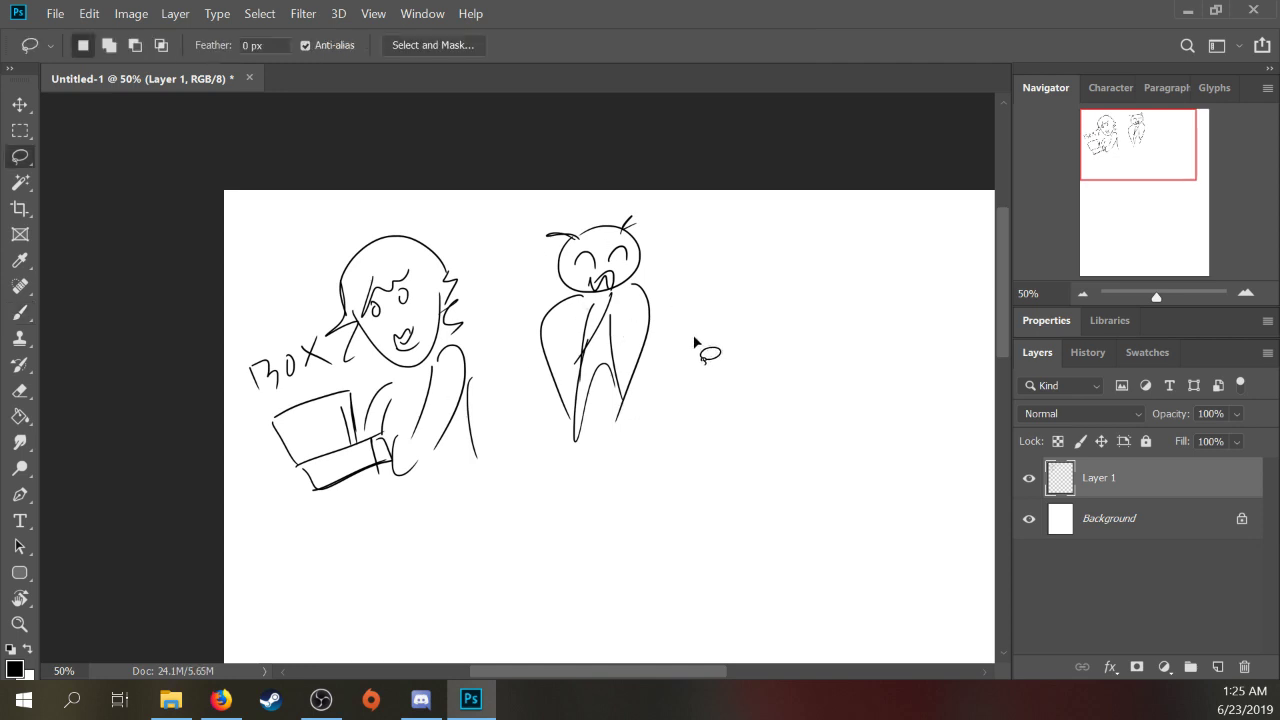
pyautogui.moveTo(700, 349)
pyautogui.mouseDown()
pyautogui.moveTo(711, 300)
pyautogui.moveTo(416, 202)
pyautogui.moveTo(281, 514)
pyautogui.moveTo(716, 338)
pyautogui.mouseUp()
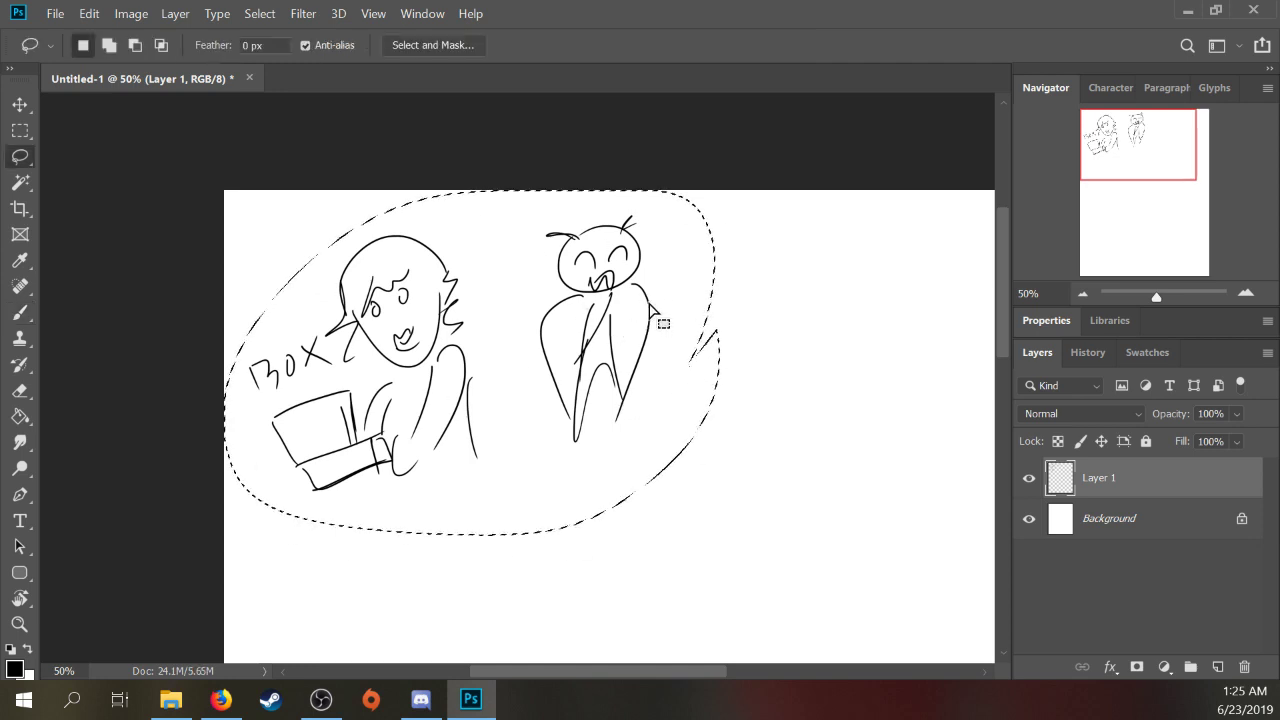
pyautogui.press('Delete')
pyautogui.hotkey('ctrl', 'd')
pyautogui.press('b')
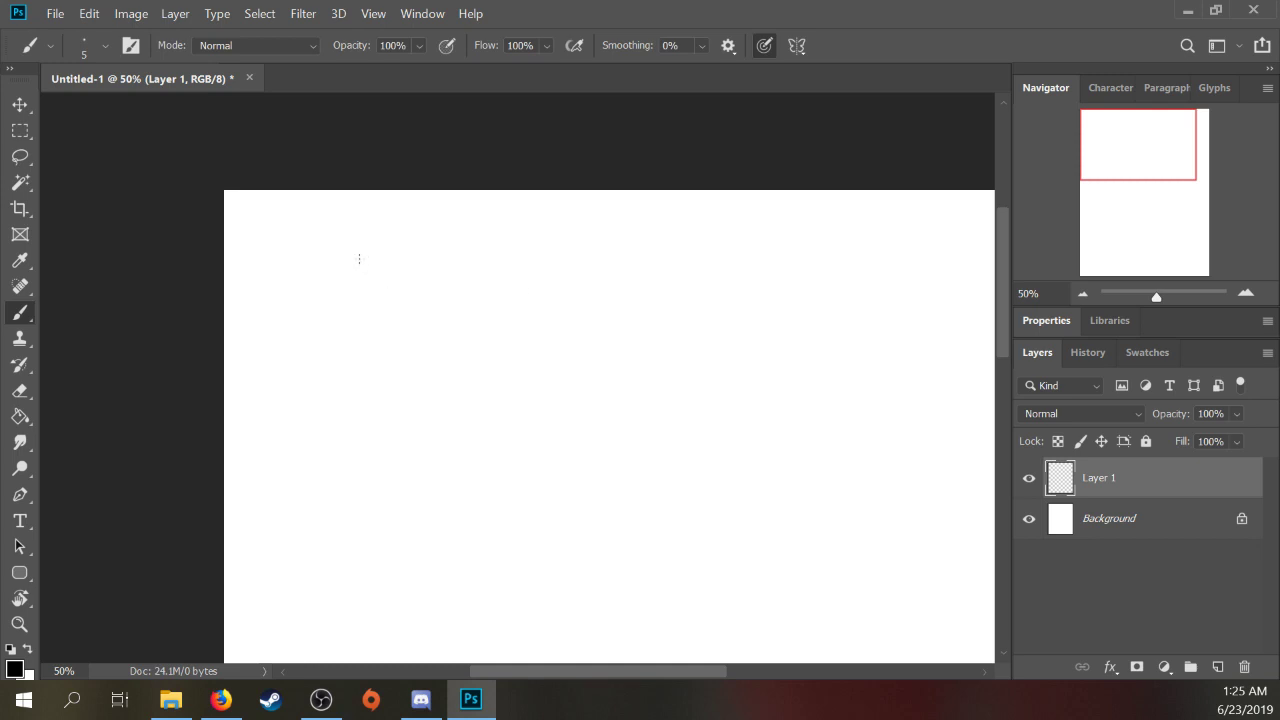
# Step: Draw three capped heads in a row, giving the middle one glasses, a shaded mouth and shoulders
pyautogui.moveTo(353, 267)
pyautogui.mouseDown()
pyautogui.moveTo(395, 275)
pyautogui.moveTo(370, 274)
pyautogui.moveTo(382, 260)
pyautogui.moveTo(392, 270)
pyautogui.moveTo(366, 282)
pyautogui.moveTo(386, 290)
pyautogui.moveTo(355, 328)
pyautogui.mouseUp()
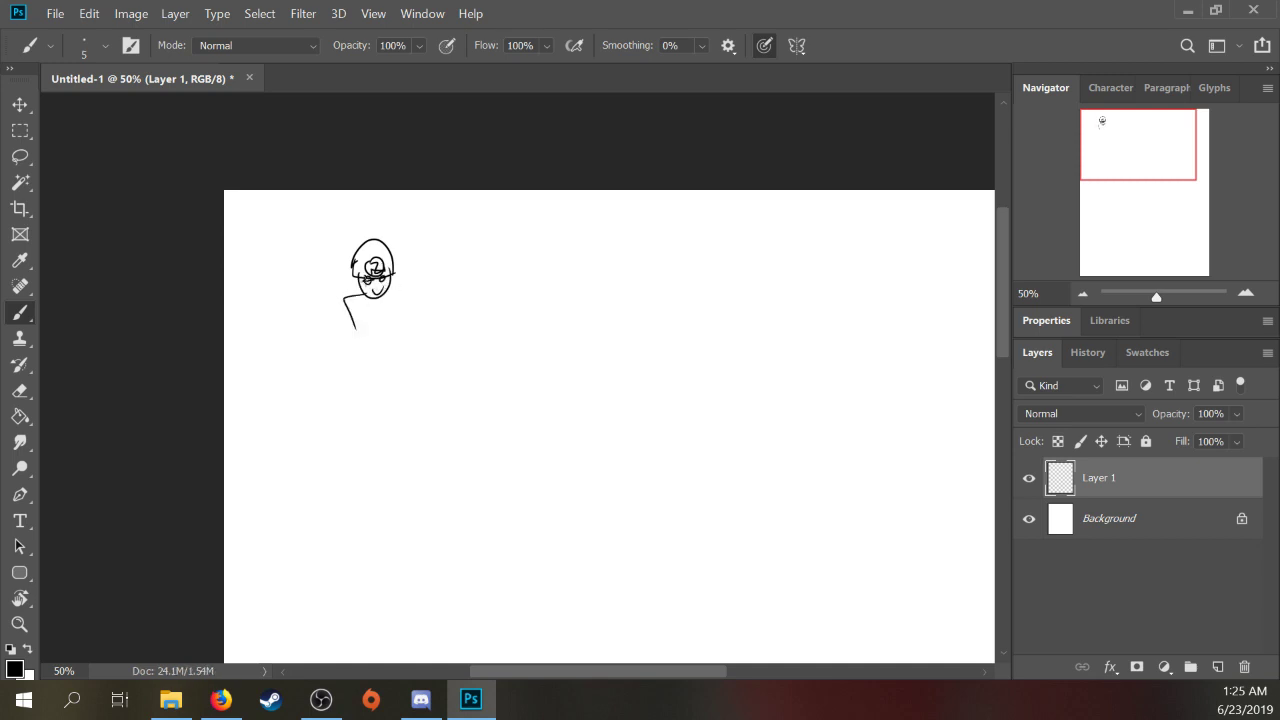
pyautogui.moveTo(362, 278)
pyautogui.mouseDown()
pyautogui.moveTo(388, 297)
pyautogui.moveTo(390, 286)
pyautogui.moveTo(398, 340)
pyautogui.mouseUp()
pyautogui.moveTo(432, 276)
pyautogui.mouseDown()
pyautogui.moveTo(466, 278)
pyautogui.moveTo(466, 261)
pyautogui.moveTo(442, 291)
pyautogui.moveTo(459, 274)
pyautogui.moveTo(462, 290)
pyautogui.mouseUp()
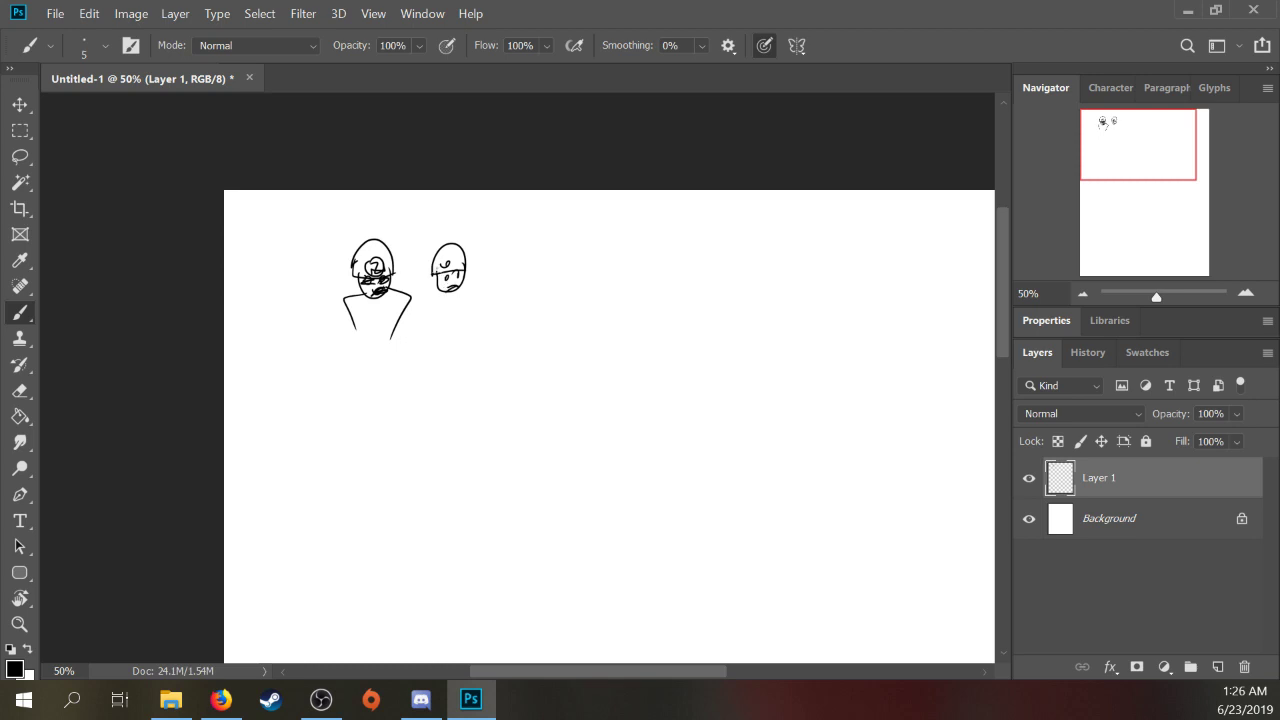
pyautogui.moveTo(296, 278); pyautogui.dragTo(326, 276)
pyautogui.moveTo(298, 284)
pyautogui.mouseDown()
pyautogui.moveTo(306, 298)
pyautogui.moveTo(332, 270)
pyautogui.mouseUp()
# Step: Handwrite "EMMA" with an arrow to "MADISON" below it, circle both words, and add shoulders to the nearest head
pyautogui.moveTo(574, 238)
pyautogui.mouseDown()
pyautogui.moveTo(570, 269)
pyautogui.moveTo(604, 250)
pyautogui.mouseUp()
pyautogui.moveTo(608, 256); pyautogui.dragTo(642, 236)
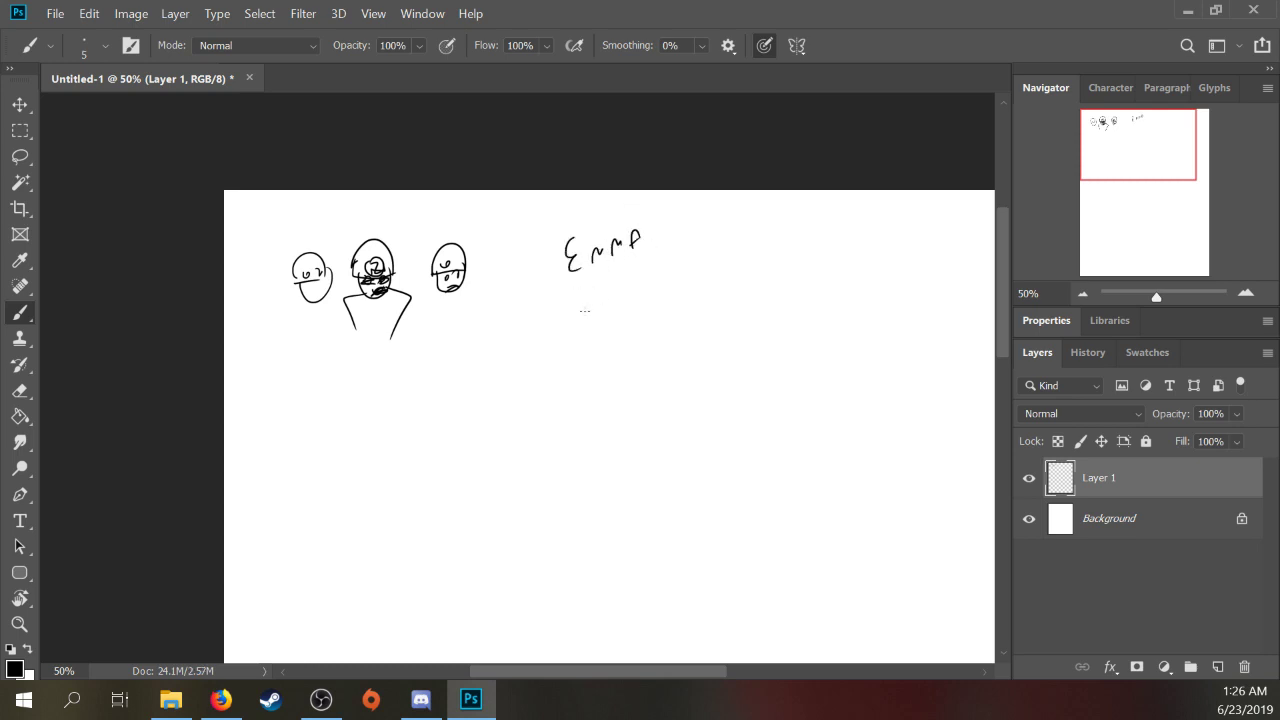
pyautogui.moveTo(537, 307)
pyautogui.mouseDown()
pyautogui.moveTo(552, 334)
pyautogui.moveTo(578, 332)
pyautogui.moveTo(610, 290)
pyautogui.moveTo(632, 310)
pyautogui.moveTo(668, 268)
pyautogui.mouseUp()
pyautogui.moveTo(690, 262)
pyautogui.mouseDown()
pyautogui.moveTo(676, 290)
pyautogui.moveTo(686, 266)
pyautogui.mouseUp()
pyautogui.moveTo(696, 278); pyautogui.dragTo(708, 252)
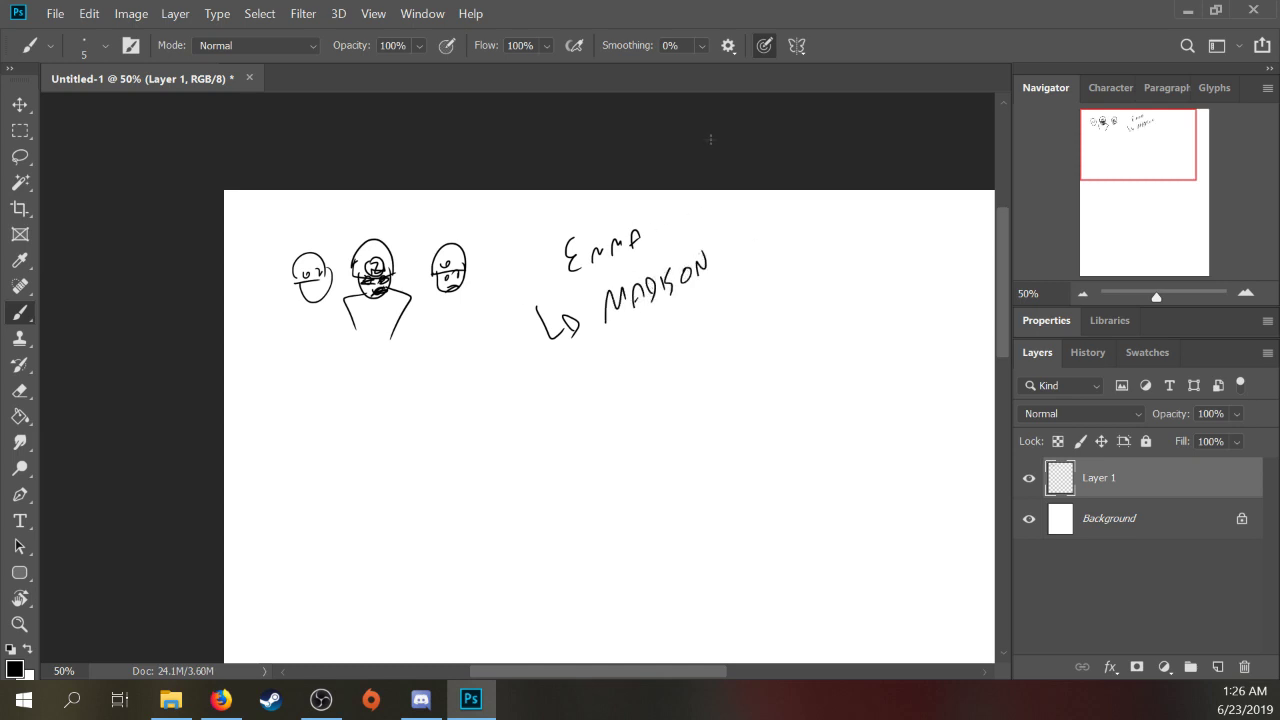
pyautogui.moveTo(668, 312)
pyautogui.mouseDown()
pyautogui.moveTo(504, 256)
pyautogui.moveTo(726, 240)
pyautogui.moveTo(674, 322)
pyautogui.mouseUp()
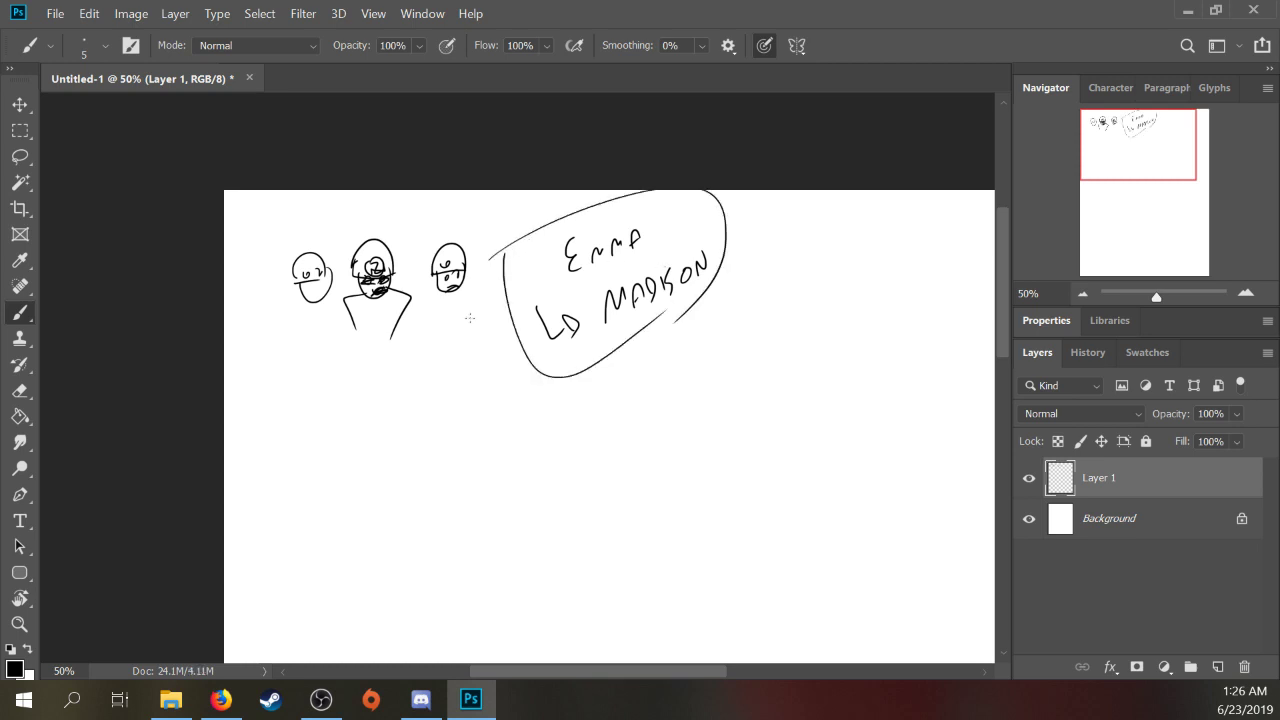
pyautogui.moveTo(438, 292)
pyautogui.mouseDown()
pyautogui.moveTo(445, 348)
pyautogui.moveTo(474, 332)
pyautogui.mouseUp()
# Step: Lasso the three figures and the circled names, delete them, clear the selection and return to the Brush tool
pyautogui.press('l')
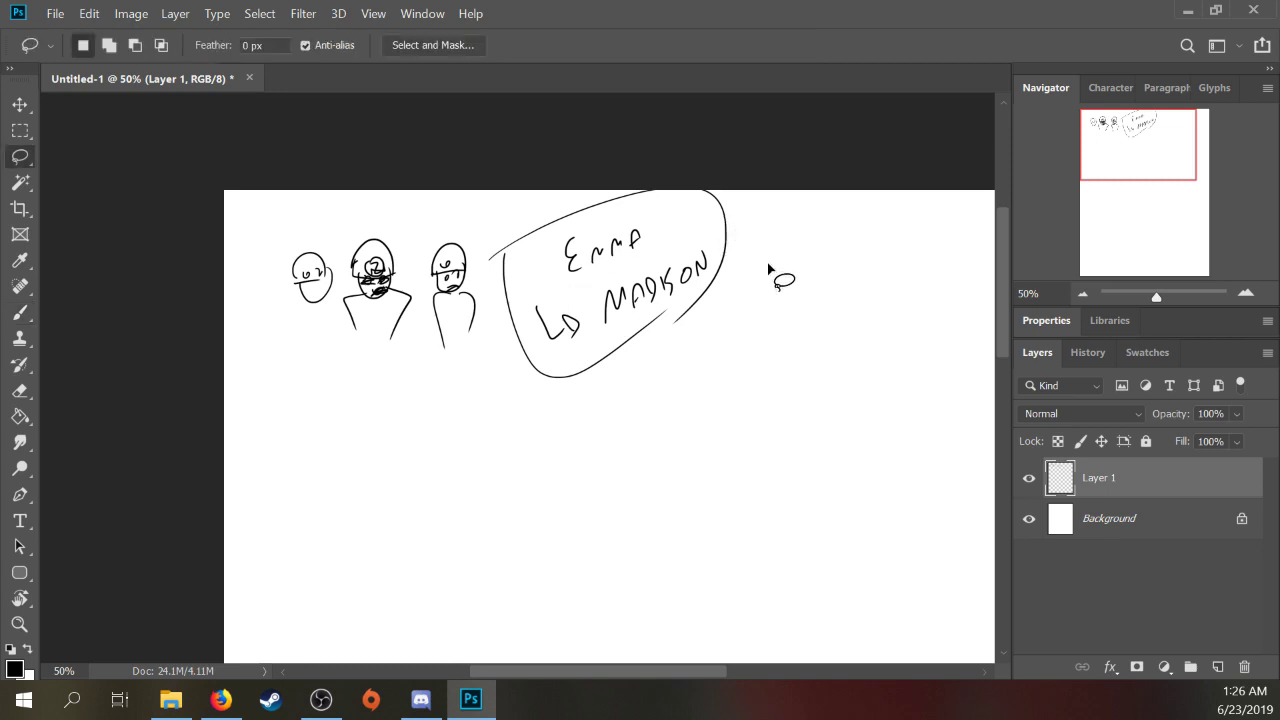
pyautogui.moveTo(778, 280)
pyautogui.mouseDown()
pyautogui.moveTo(673, 170)
pyautogui.moveTo(303, 201)
pyautogui.moveTo(430, 450)
pyautogui.moveTo(760, 224)
pyautogui.moveTo(772, 258)
pyautogui.mouseUp()
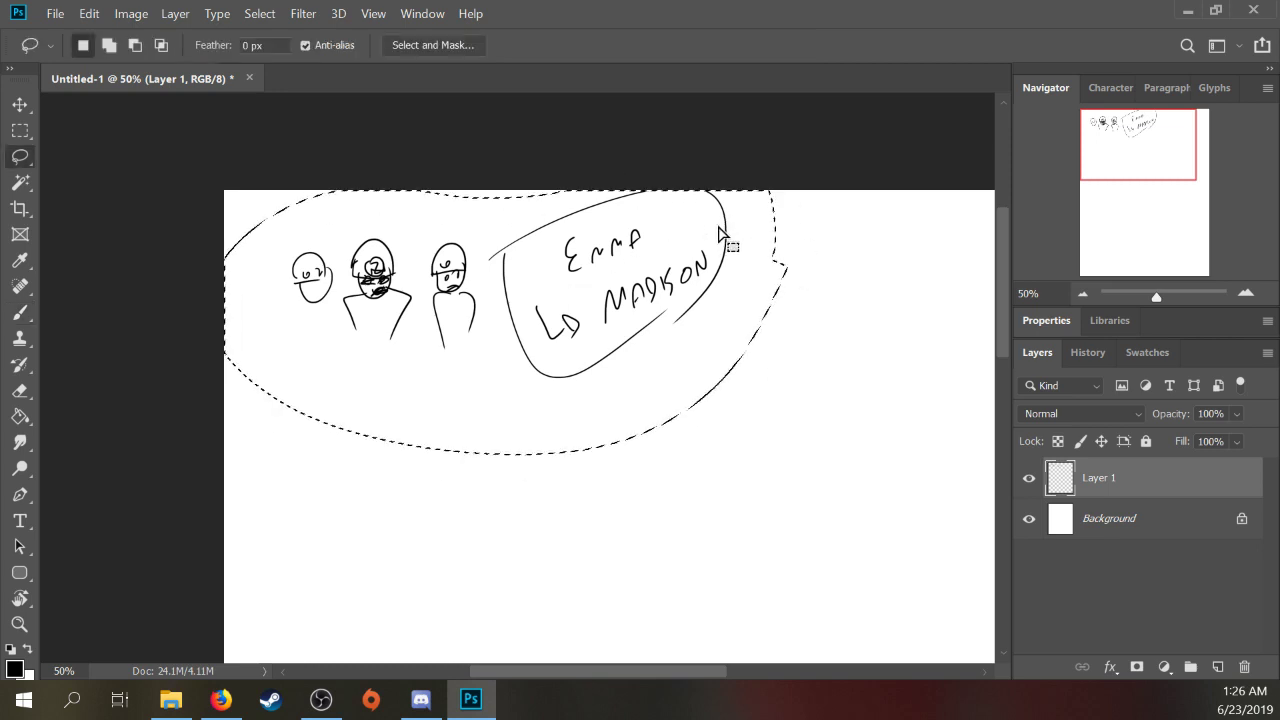
pyautogui.press('Delete')
pyautogui.hotkey('ctrl', 'd')
pyautogui.press('b')
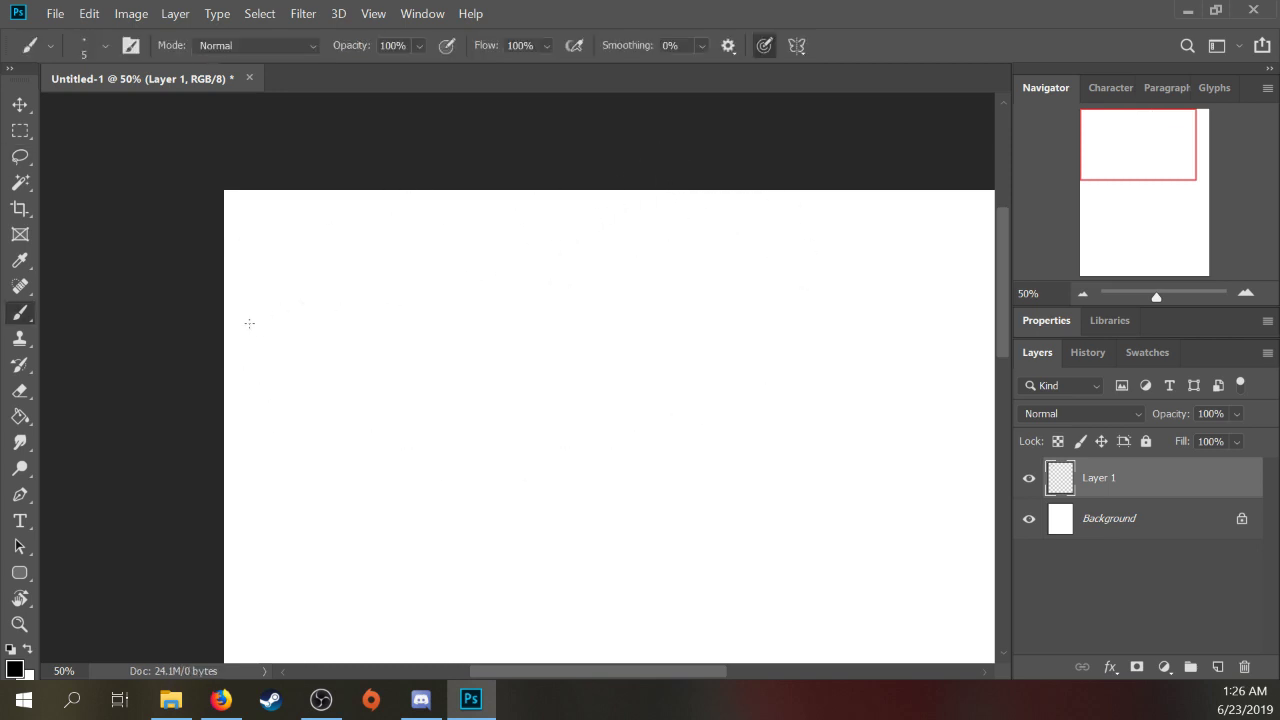
# Step: Handwrite "ORCA" near the canvas's upper-left area
pyautogui.moveTo(249, 323); pyautogui.dragTo(252, 321)
pyautogui.moveTo(273, 338)
pyautogui.mouseDown()
pyautogui.moveTo(284, 313)
pyautogui.moveTo(296, 322)
pyautogui.mouseUp()
pyautogui.moveTo(315, 306)
pyautogui.mouseDown()
pyautogui.moveTo(306, 326)
pyautogui.moveTo(338, 311)
pyautogui.mouseUp()
# Step: Draw a boxy case with a raised block on its slanted lid below the word "ORCA"
pyautogui.moveTo(303, 396)
pyautogui.mouseDown()
pyautogui.moveTo(347, 368)
pyautogui.moveTo(304, 396)
pyautogui.moveTo(330, 396)
pyautogui.moveTo(312, 388)
pyautogui.mouseUp()
pyautogui.moveTo(342, 366)
pyautogui.mouseDown()
pyautogui.moveTo(298, 446)
pyautogui.moveTo(404, 382)
pyautogui.mouseUp()
pyautogui.moveTo(348, 386)
pyautogui.mouseDown()
pyautogui.moveTo(404, 372)
pyautogui.moveTo(406, 400)
pyautogui.mouseUp()
pyautogui.moveTo(294, 420); pyautogui.dragTo(400, 437)
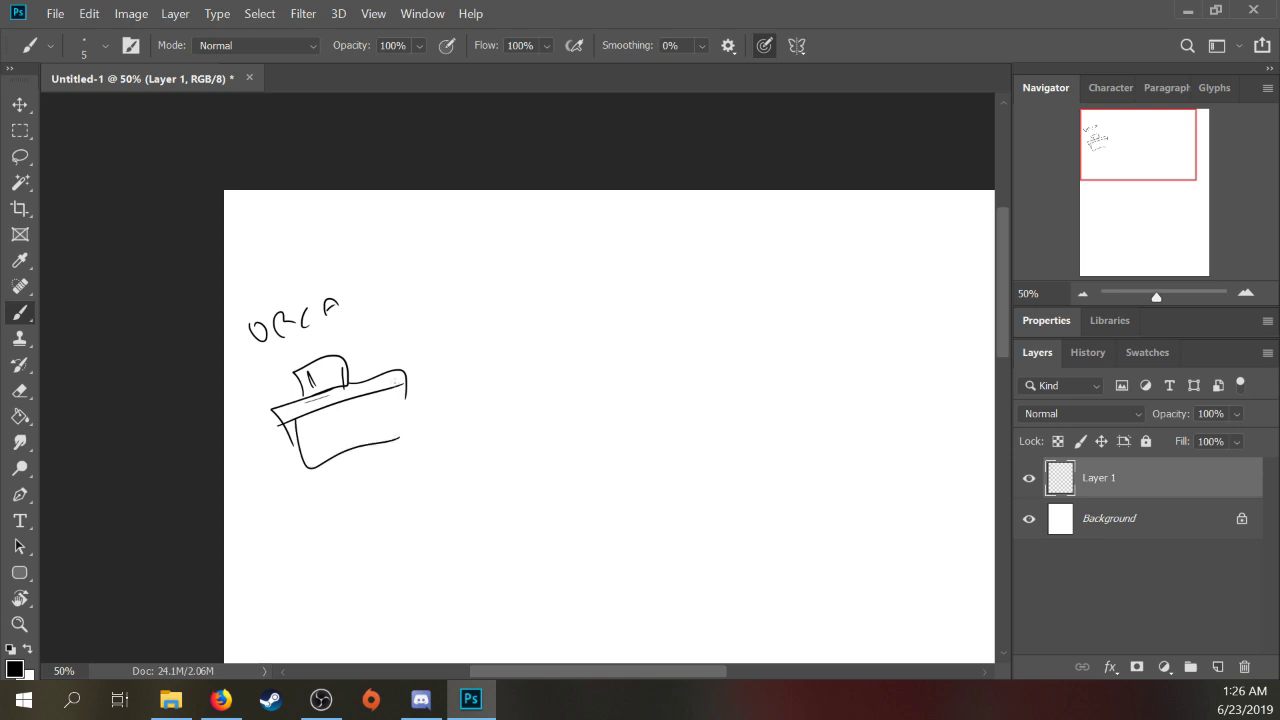
pyautogui.moveTo(396, 383); pyautogui.dragTo(395, 414)
pyautogui.moveTo(300, 442); pyautogui.dragTo(412, 404)
# Step: Lasso the "ORCA" label and the case drawing, cut them and return to the Brush tool
pyautogui.press('l')
pyautogui.moveTo(380, 340)
pyautogui.mouseDown()
pyautogui.moveTo(379, 318)
pyautogui.moveTo(460, 380)
pyautogui.moveTo(440, 320)
pyautogui.mouseUp()
pyautogui.hotkey('ctrl', 'x')
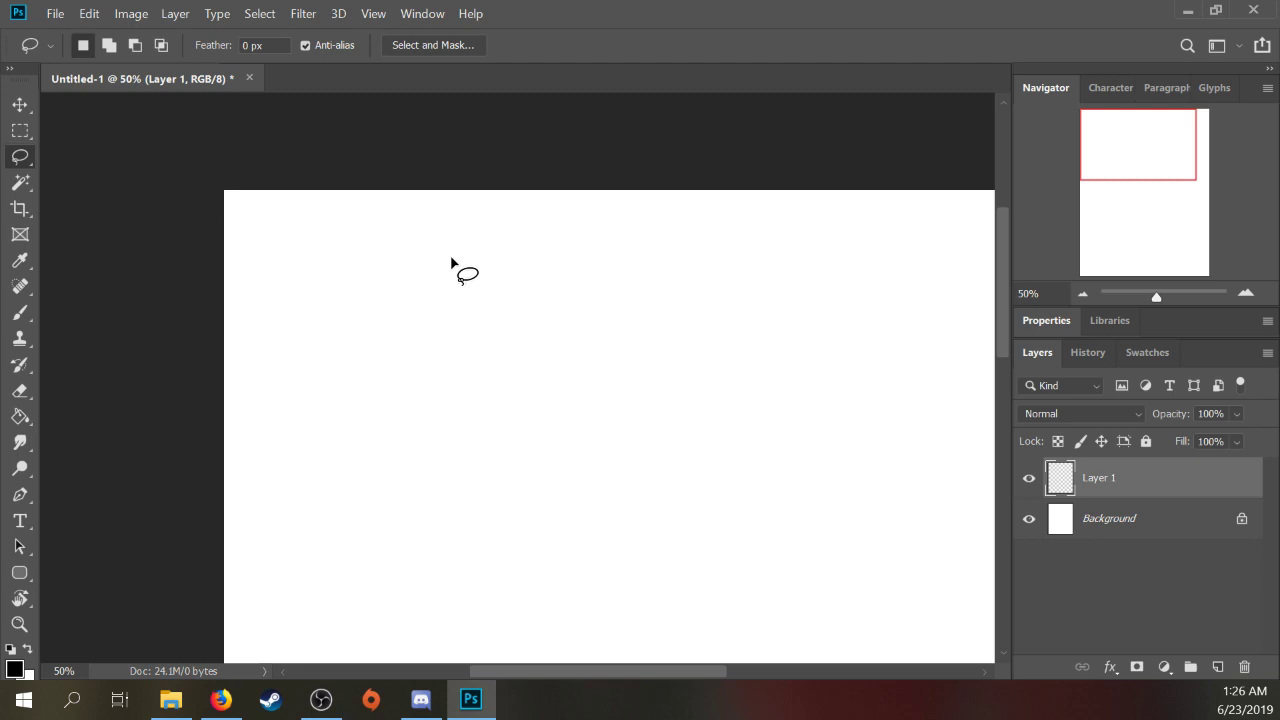
pyautogui.press('b')
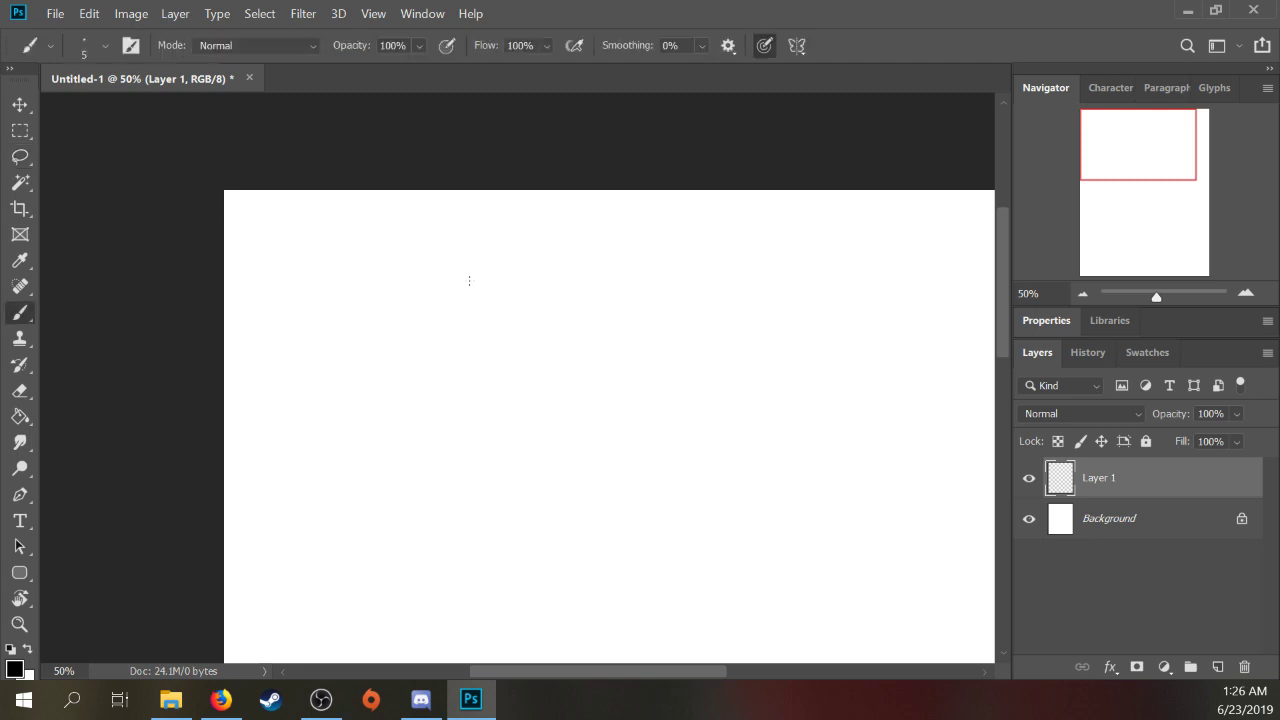
pyautogui.moveTo(258, 373); pyautogui.dragTo(304, 322)
pyautogui.press('l')
pyautogui.moveTo(325, 288)
pyautogui.mouseDown()
pyautogui.moveTo(243, 357)
pyautogui.moveTo(352, 372)
pyautogui.mouseUp()
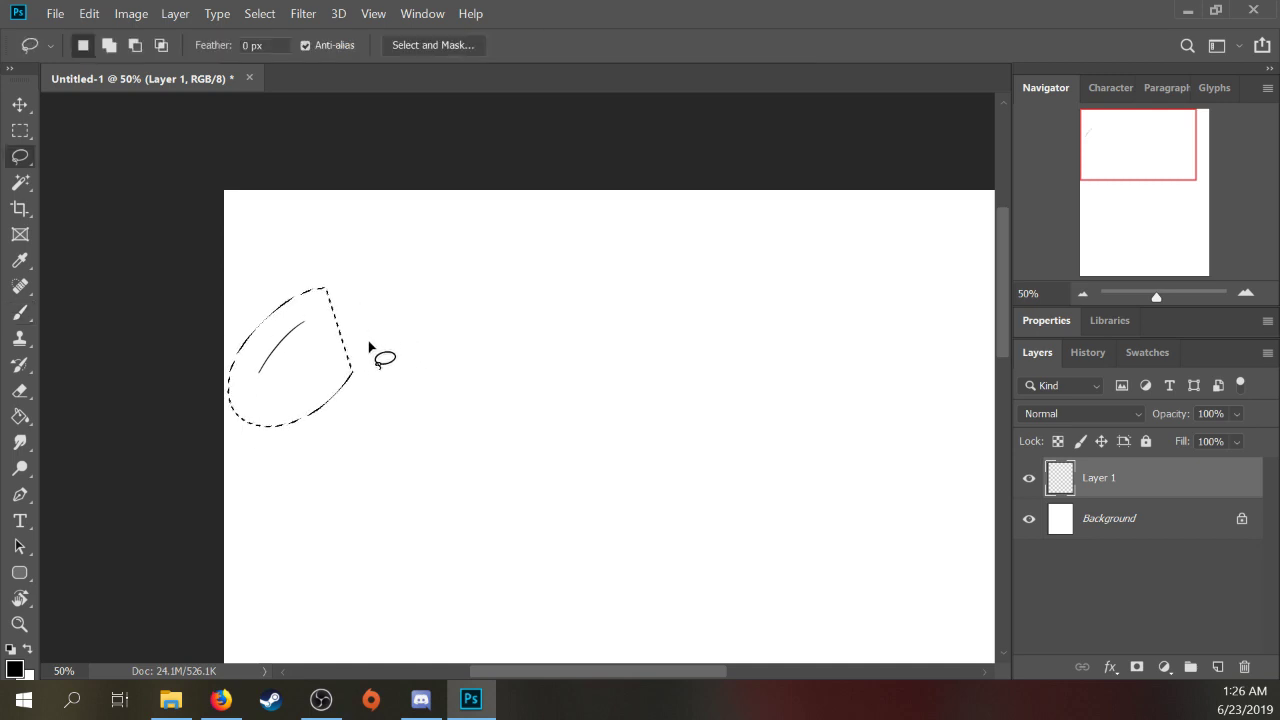
pyautogui.hotkey('ctrl', 'x')
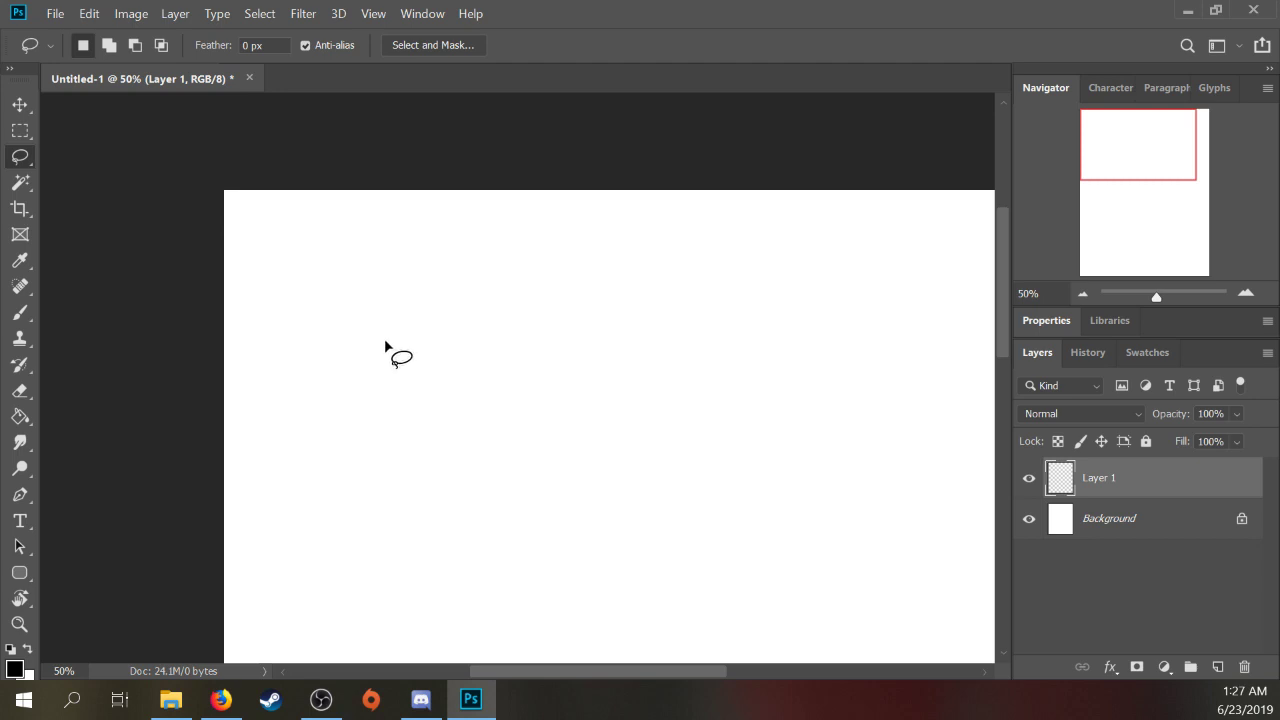
pyautogui.press('b')
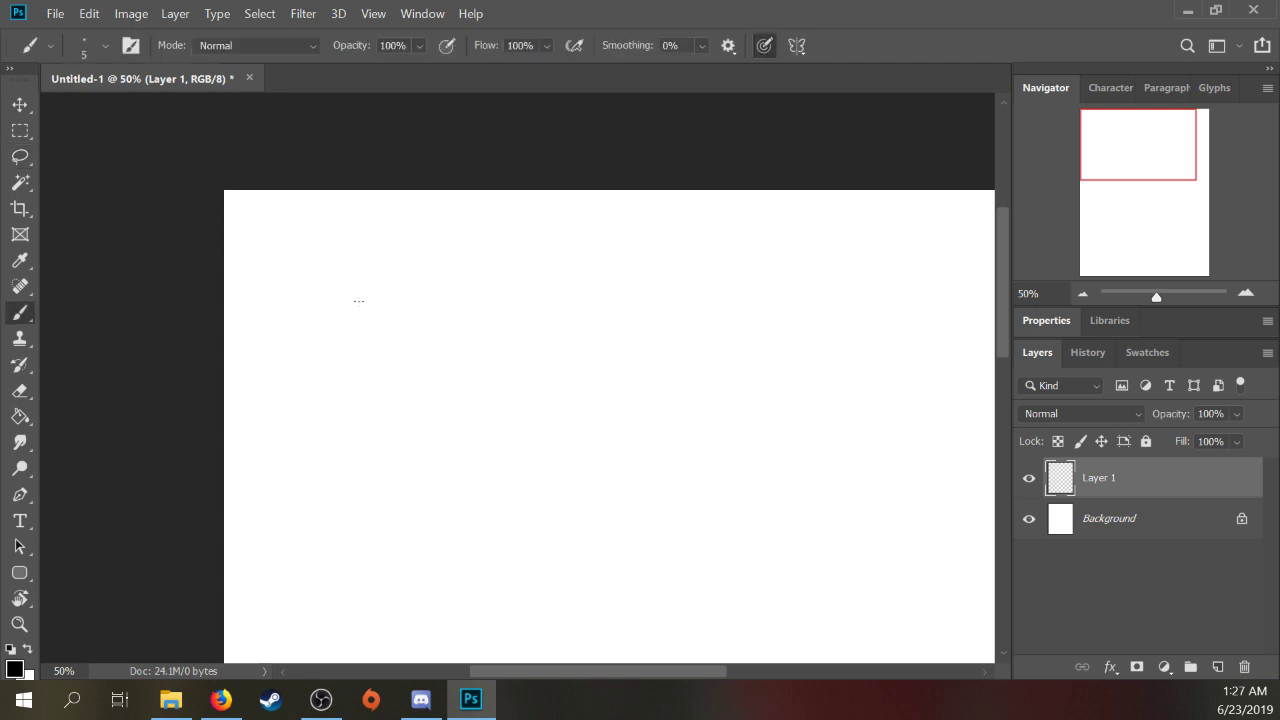
# Step: Draw an oval face outline and handwrite "MADISON" to the right of it
pyautogui.moveTo(320, 303)
pyautogui.mouseDown()
pyautogui.moveTo(380, 312)
pyautogui.moveTo(380, 292)
pyautogui.mouseUp()
pyautogui.moveTo(499, 289)
pyautogui.mouseDown()
pyautogui.moveTo(538, 258)
pyautogui.moveTo(582, 272)
pyautogui.mouseUp()
pyautogui.moveTo(594, 260); pyautogui.dragTo(608, 246)
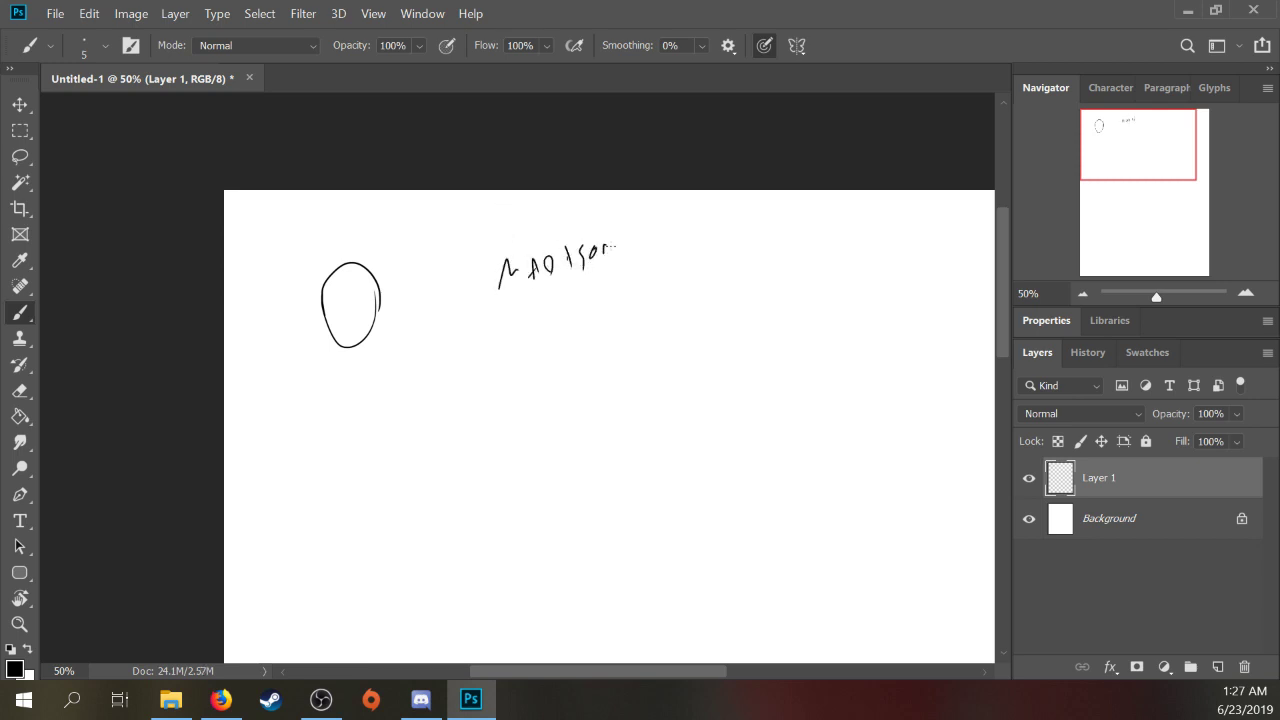
# Step: Add hair, eyes and a mouth to the oval face, and sketch a small boat-like shape above it
pyautogui.moveTo(326, 320)
pyautogui.mouseDown()
pyautogui.moveTo(378, 296)
pyautogui.moveTo(337, 286)
pyautogui.mouseUp()
pyautogui.moveTo(324, 308)
pyautogui.mouseDown()
pyautogui.moveTo(342, 288)
pyautogui.moveTo(323, 284)
pyautogui.moveTo(335, 307)
pyautogui.mouseUp()
pyautogui.moveTo(353, 297)
pyautogui.mouseDown()
pyautogui.moveTo(363, 285)
pyautogui.moveTo(387, 308)
pyautogui.moveTo(342, 320)
pyautogui.mouseUp()
pyautogui.moveTo(358, 310); pyautogui.dragTo(362, 317)
pyautogui.moveTo(337, 333); pyautogui.dragTo(366, 337)
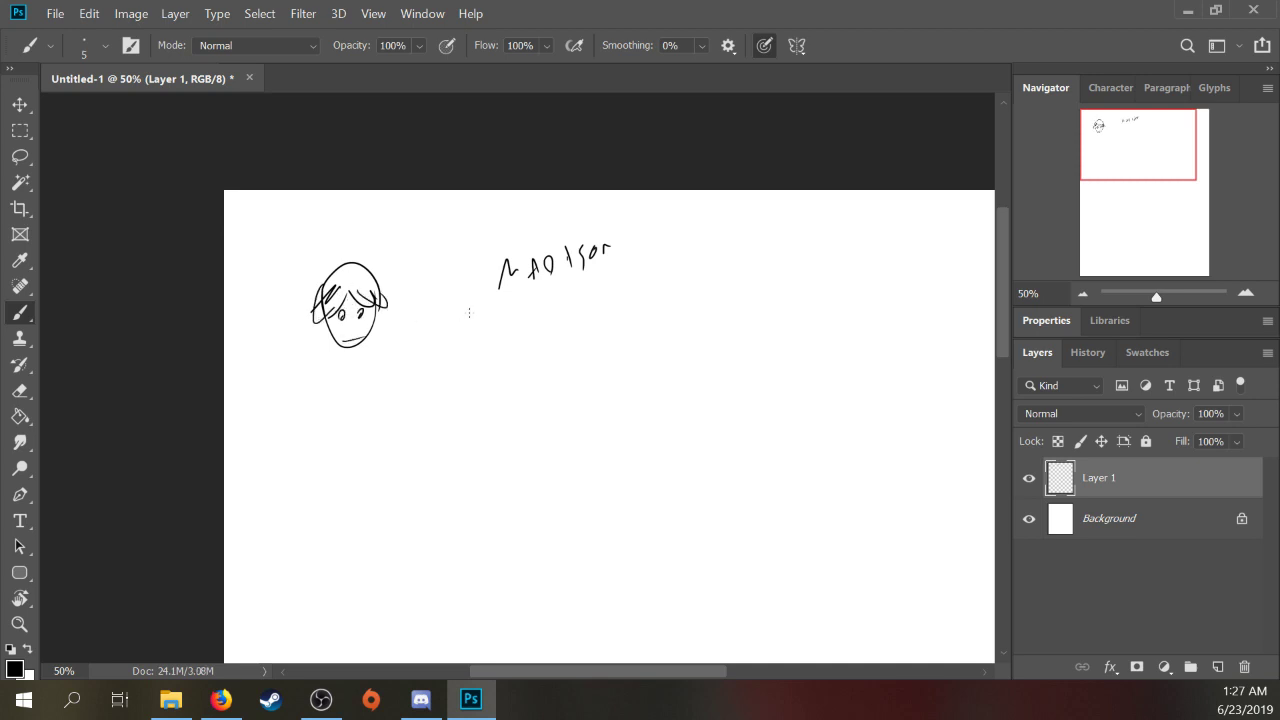
pyautogui.moveTo(254, 232)
pyautogui.mouseDown()
pyautogui.moveTo(336, 218)
pyautogui.moveTo(308, 222)
pyautogui.mouseUp()
# Step: Lasso the face, the shape above it and "MADISON", delete them, clear the selection and return to the Brush tool
pyautogui.press('l')
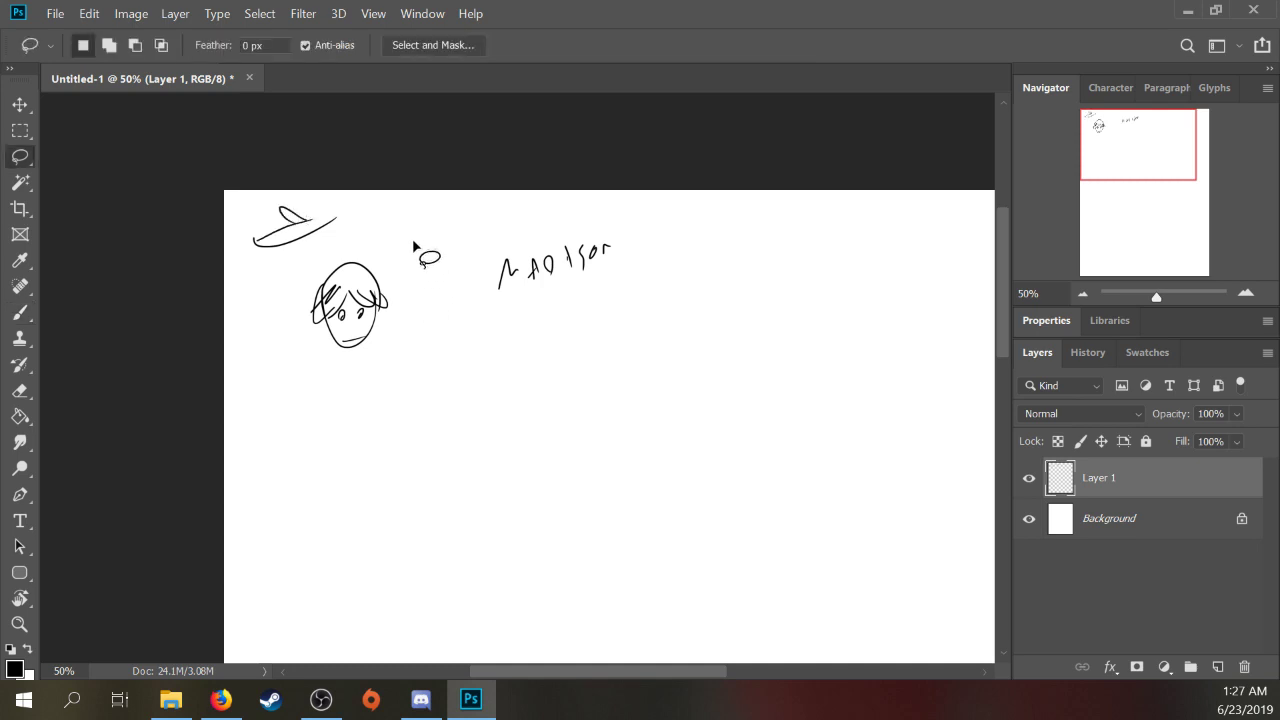
pyautogui.moveTo(405, 215)
pyautogui.mouseDown()
pyautogui.moveTo(434, 423)
pyautogui.moveTo(515, 206)
pyautogui.mouseUp()
pyautogui.press('Delete')
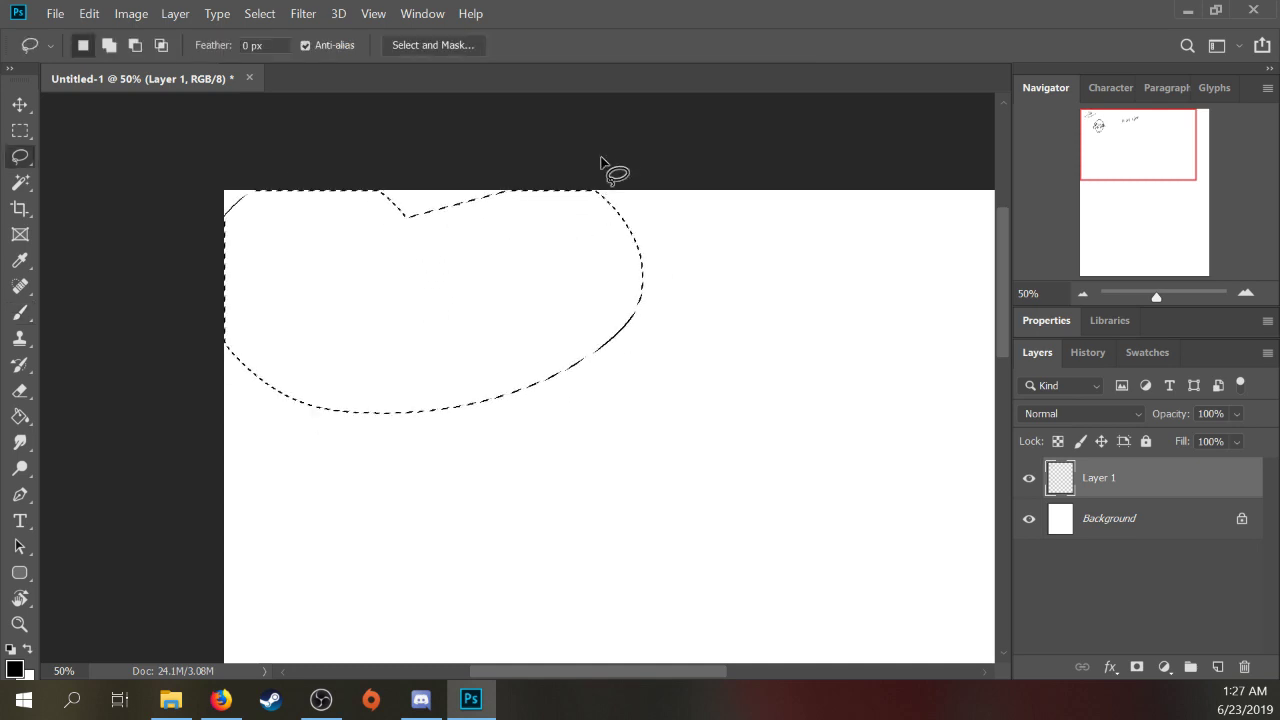
pyautogui.hotkey('ctrl', 'd')
pyautogui.press('b')
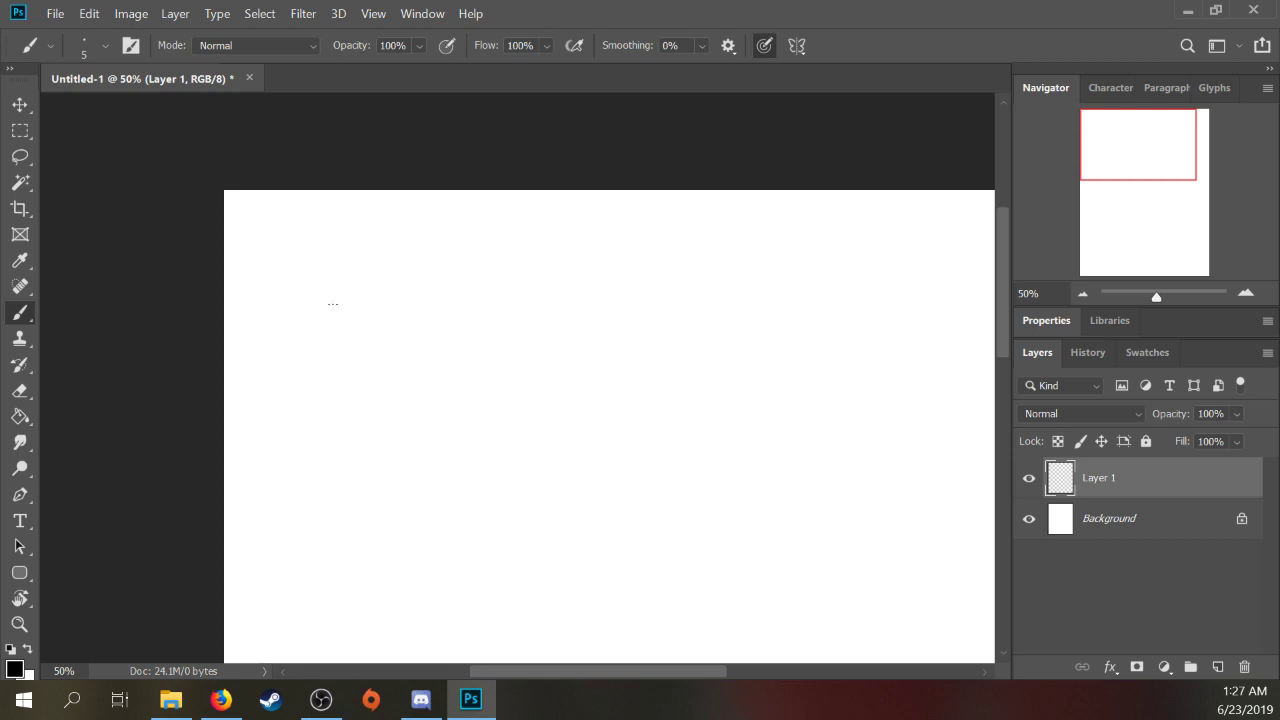
# Step: Draw a tiny figure with a round head, two curved body lines and a short line rising from the head
pyautogui.moveTo(333, 303)
pyautogui.mouseDown()
pyautogui.moveTo(345, 292)
pyautogui.moveTo(322, 328)
pyautogui.mouseUp()
pyautogui.moveTo(344, 301); pyautogui.dragTo(349, 328)
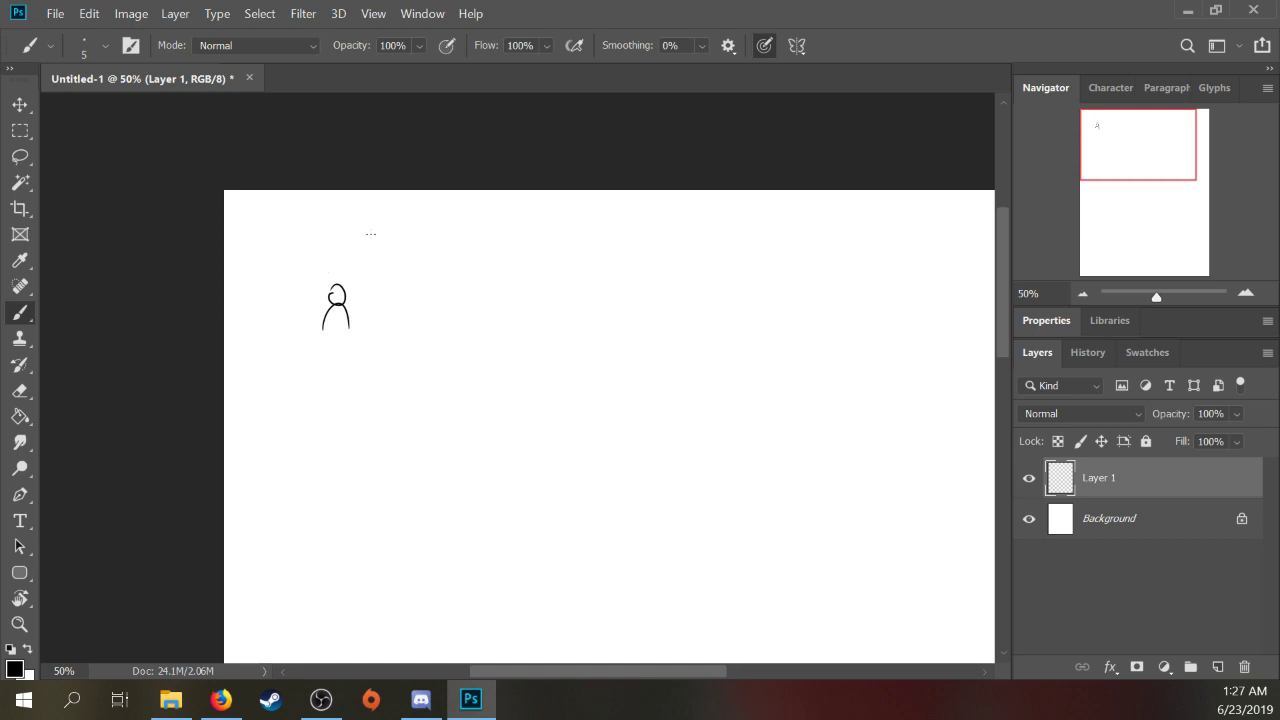
pyautogui.moveTo(337, 288); pyautogui.dragTo(344, 275)
# Step: Lasso the tiny figure, delete it, clear the selection and return to the Brush tool
pyautogui.press('l')
pyautogui.moveTo(381, 243); pyautogui.dragTo(383, 335)
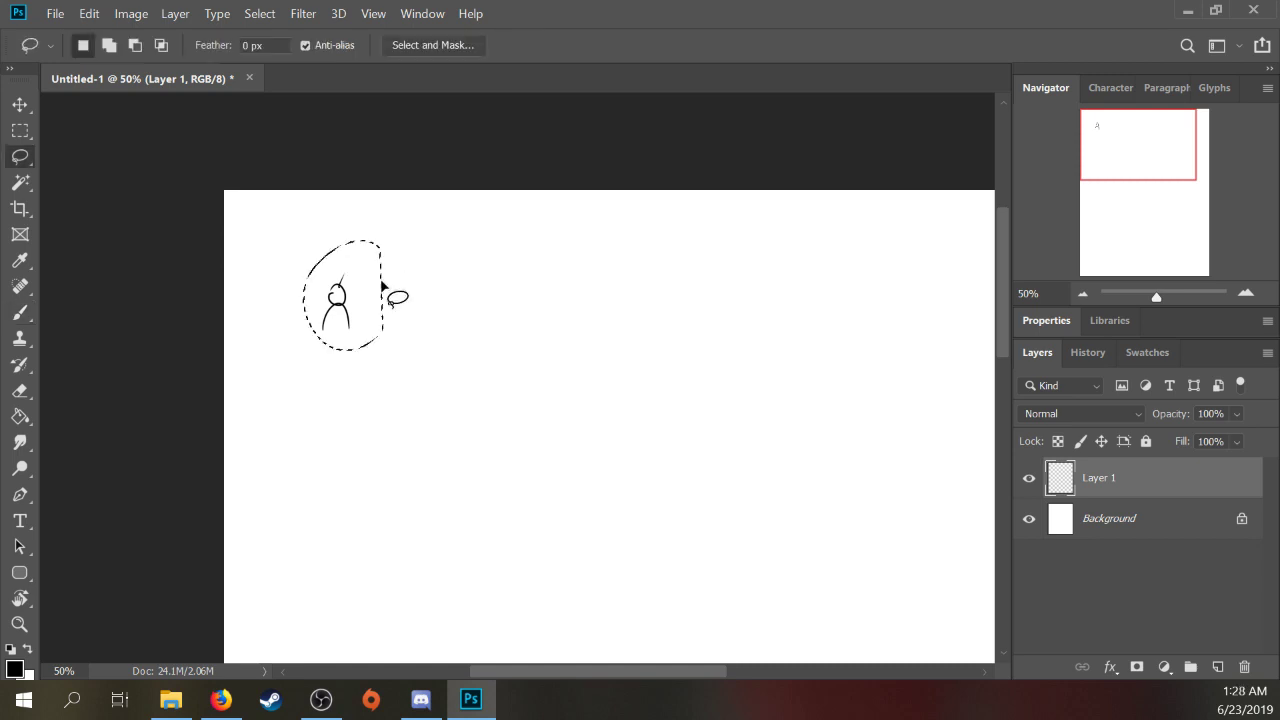
pyautogui.press('Delete')
pyautogui.hotkey('ctrl', 'd')
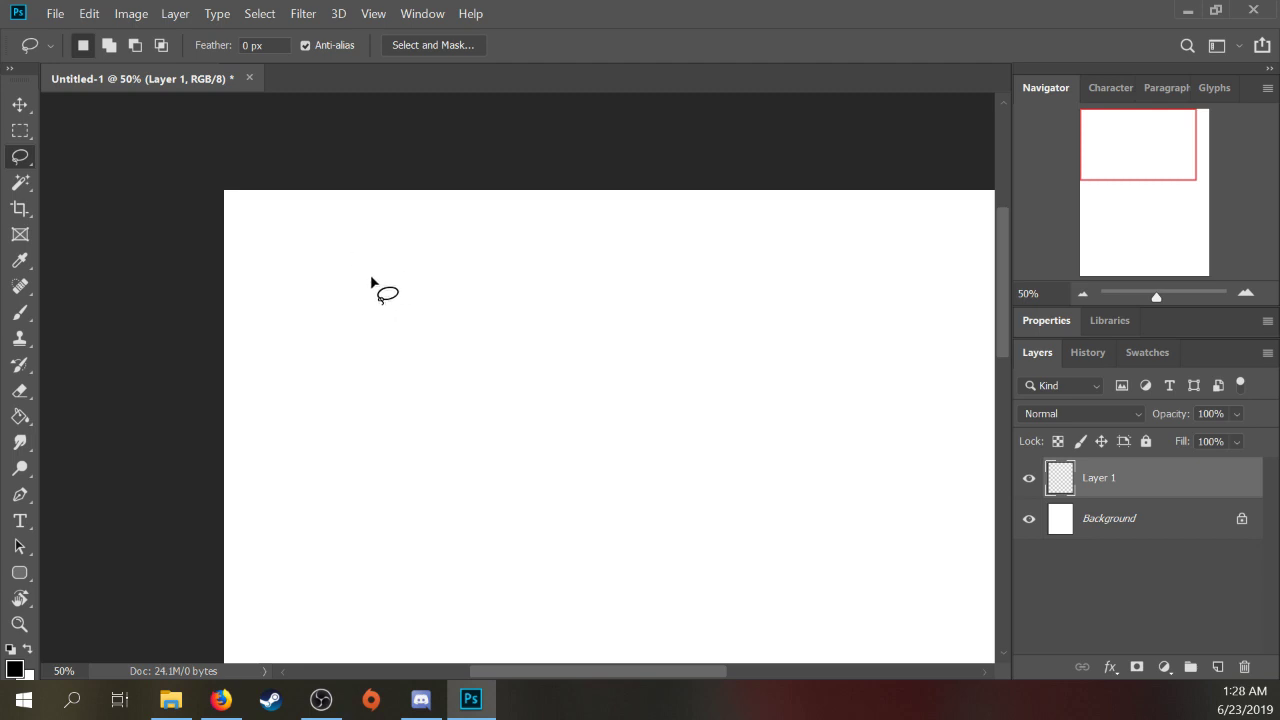
pyautogui.press('b')
# Step: Draw a frowning figure with glasses and, to its right, a faceless long-haired figure, both with shoulders and body lines
pyautogui.moveTo(356, 249)
pyautogui.mouseDown()
pyautogui.moveTo(372, 268)
pyautogui.moveTo(352, 244)
pyautogui.moveTo(383, 252)
pyautogui.moveTo(376, 276)
pyautogui.moveTo(352, 264)
pyautogui.moveTo(396, 283)
pyautogui.moveTo(348, 334)
pyautogui.mouseUp()
pyautogui.moveTo(395, 294); pyautogui.dragTo(392, 360)
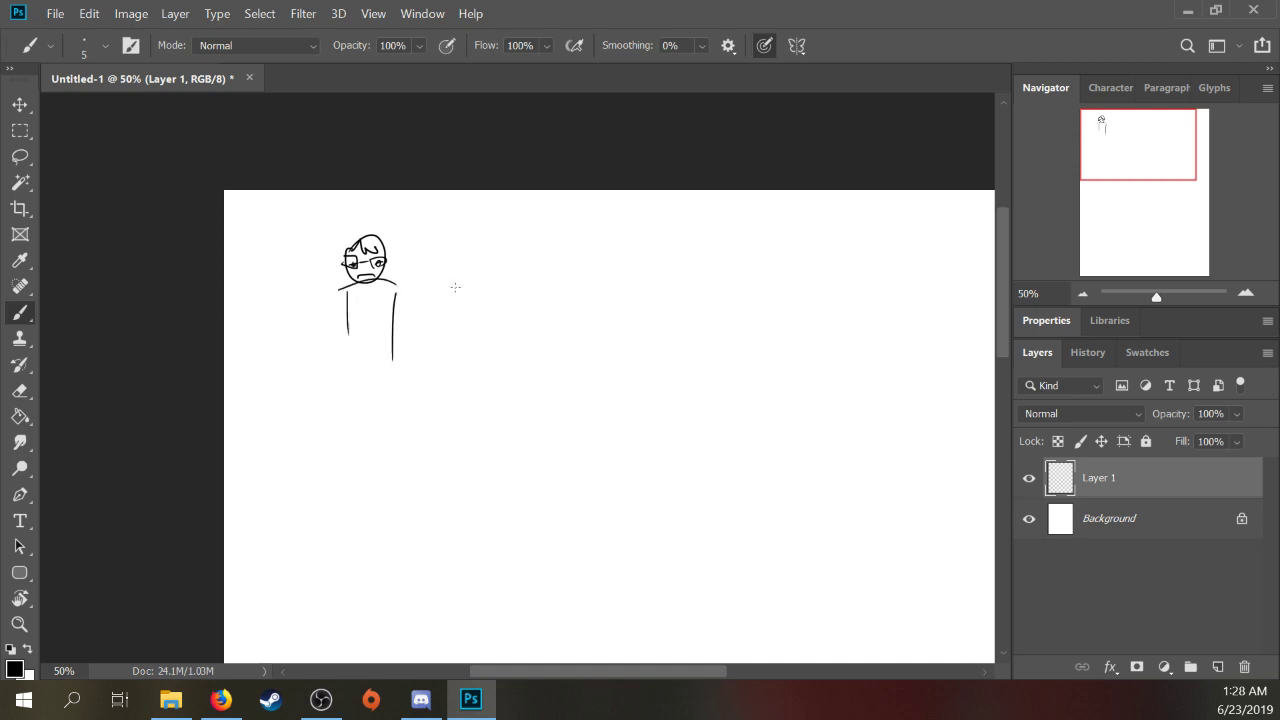
pyautogui.moveTo(444, 268)
pyautogui.mouseDown()
pyautogui.moveTo(477, 267)
pyautogui.moveTo(436, 266)
pyautogui.moveTo(467, 256)
pyautogui.moveTo(452, 302)
pyautogui.moveTo(481, 306)
pyautogui.moveTo(449, 354)
pyautogui.mouseUp()
pyautogui.moveTo(469, 350); pyautogui.dragTo(476, 311)
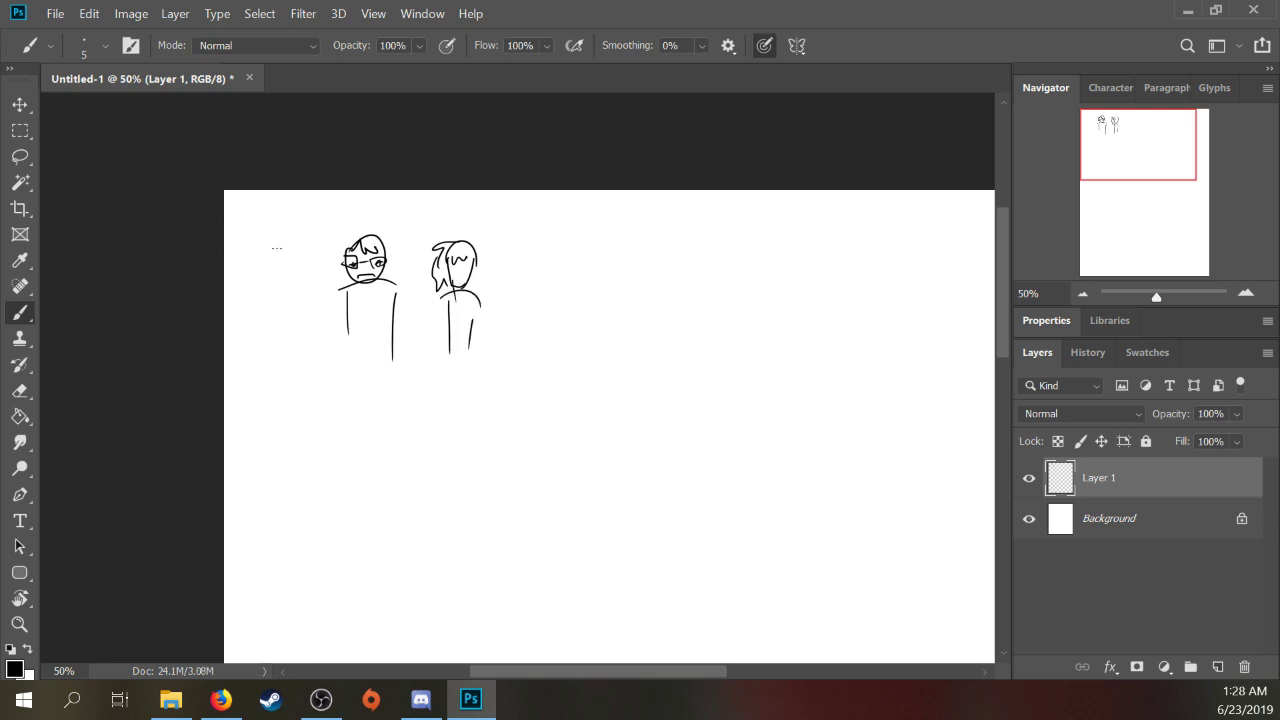
# Step: Lasso the two standing figures, delete them, clear the selection and return to the Brush tool
pyautogui.press('l')
pyautogui.moveTo(420, 219)
pyautogui.mouseDown()
pyautogui.moveTo(281, 323)
pyautogui.moveTo(491, 263)
pyautogui.mouseUp()
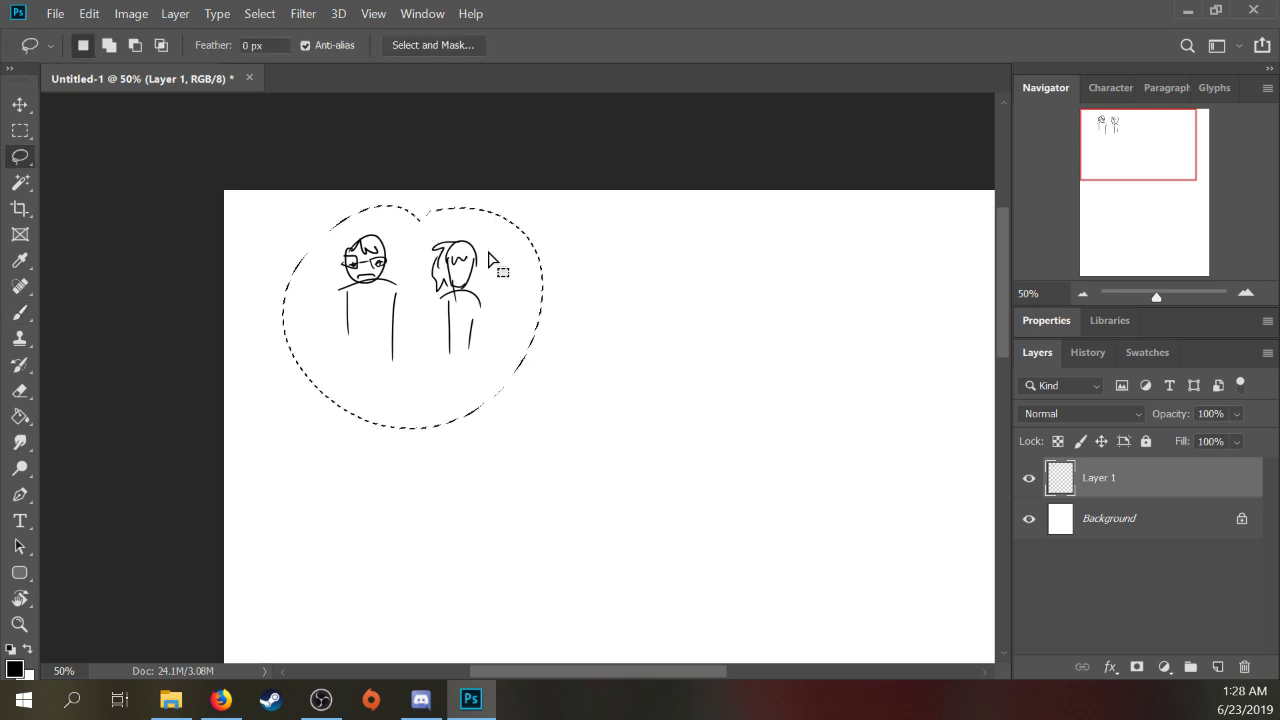
pyautogui.press('Delete')
pyautogui.hotkey('ctrl', 'd')
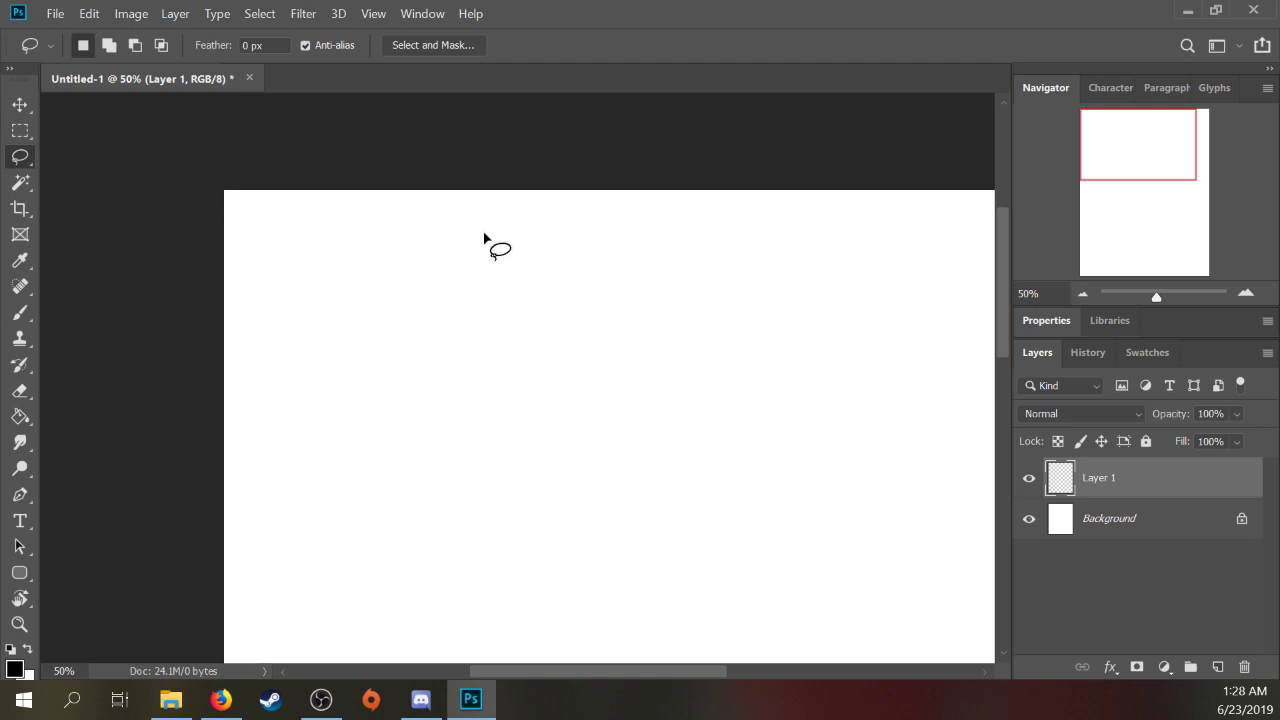
pyautogui.press('b')
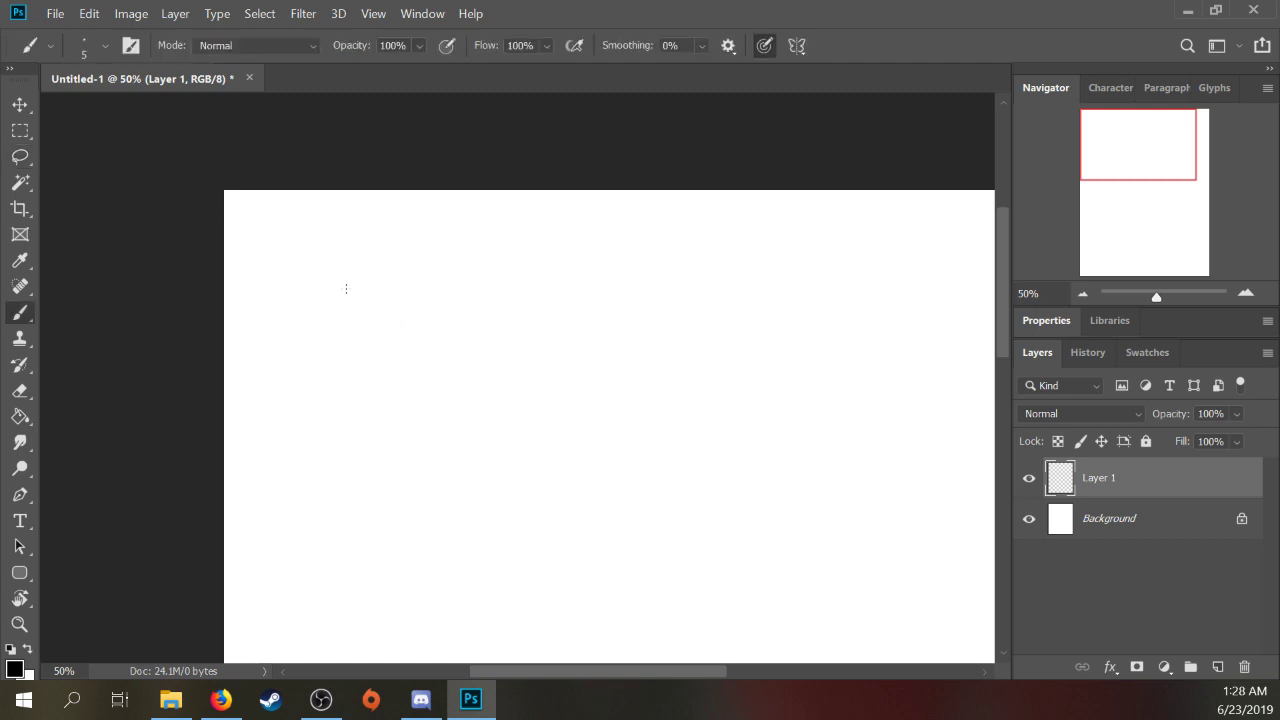
# Step: Handwrite "TITANS" near the canvas's upper-left area and draw a wide bracket beneath the word
pyautogui.moveTo(327, 295); pyautogui.dragTo(357, 278)
pyautogui.moveTo(342, 285)
pyautogui.mouseDown()
pyautogui.moveTo(350, 309)
pyautogui.moveTo(406, 303)
pyautogui.moveTo(452, 290)
pyautogui.moveTo(466, 258)
pyautogui.mouseUp()
pyautogui.moveTo(491, 238); pyautogui.dragTo(476, 285)
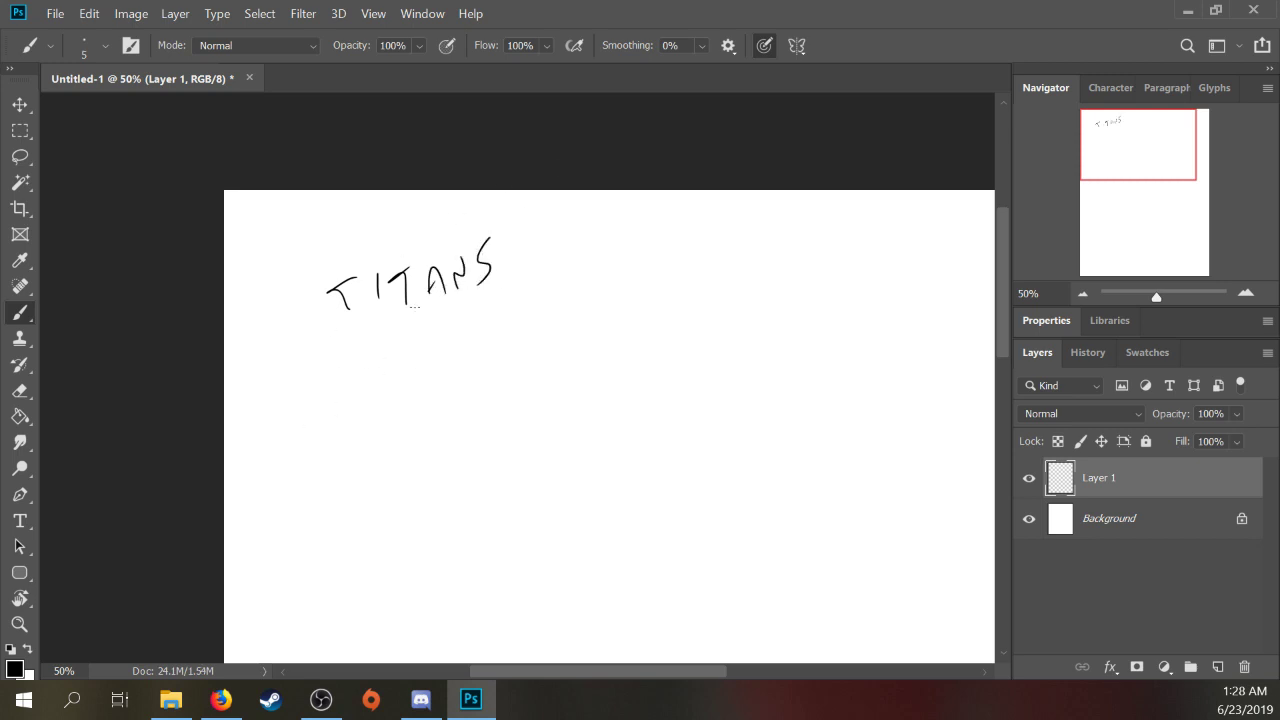
pyautogui.moveTo(308, 330); pyautogui.dragTo(516, 258)
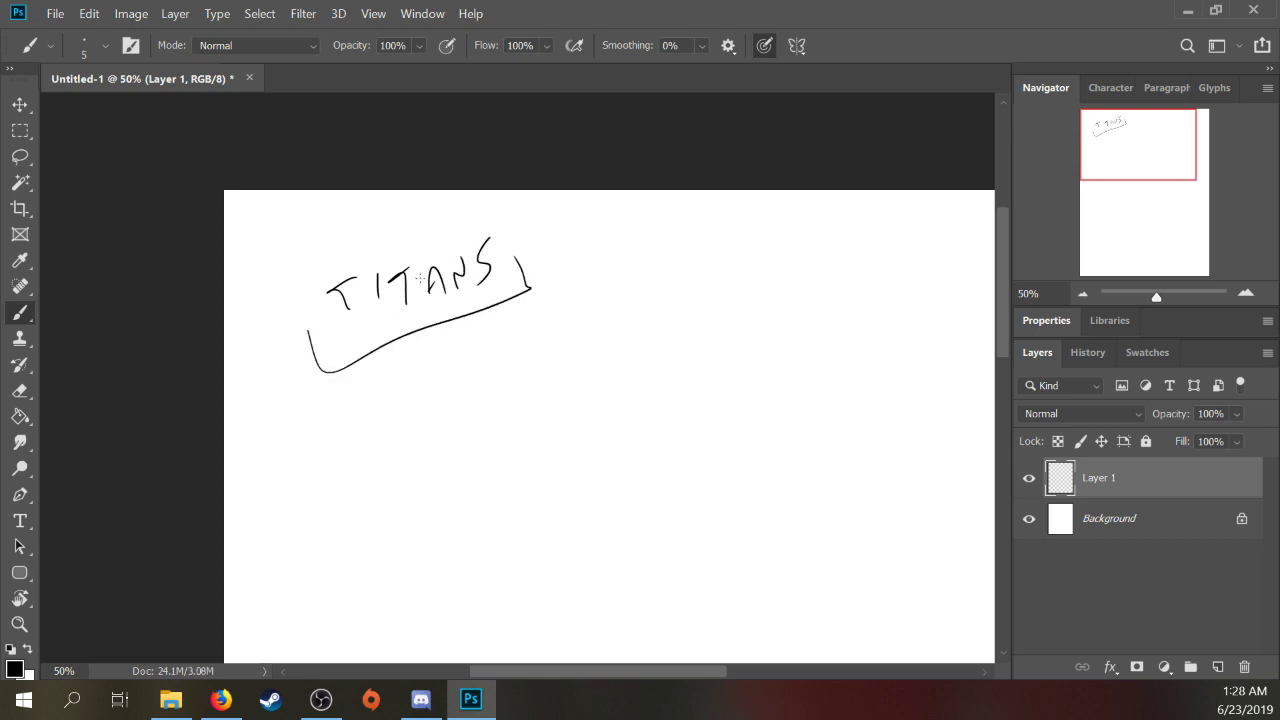
# Step: Lasso the word "TITANS" with its bracket, cut it and return to the Brush tool
pyautogui.press('l')
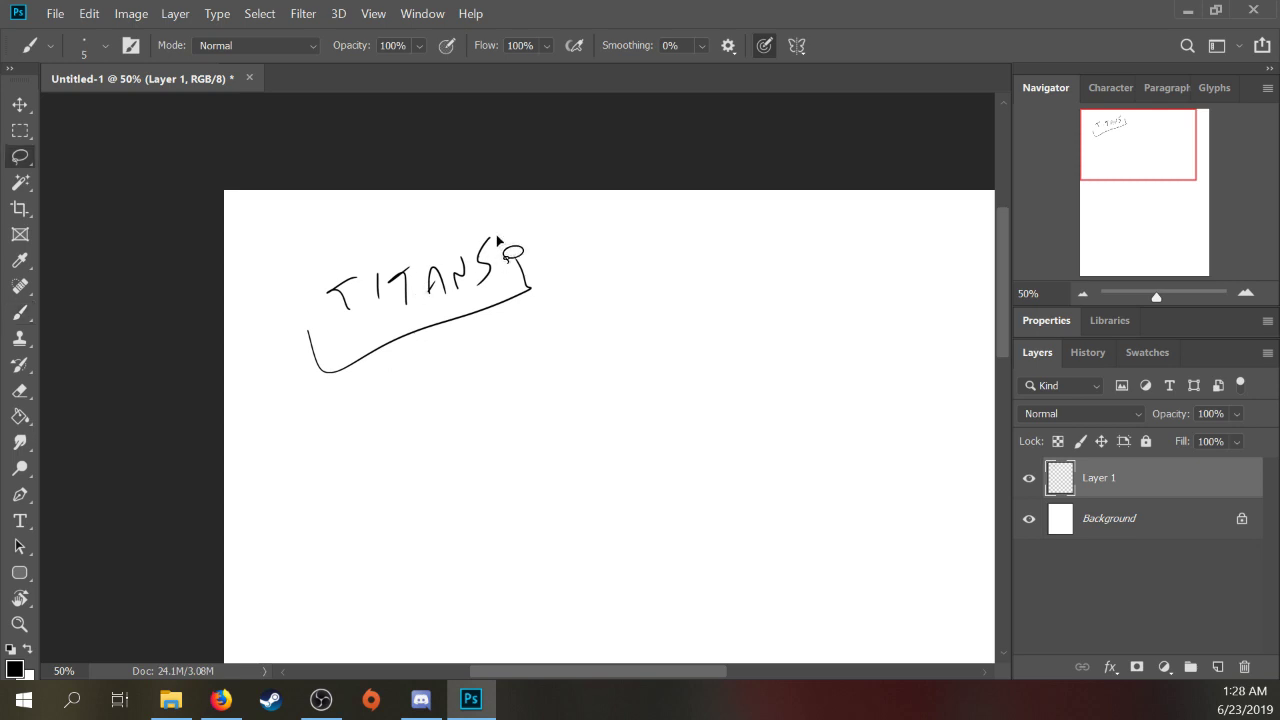
pyautogui.moveTo(518, 210)
pyautogui.mouseDown()
pyautogui.moveTo(452, 200)
pyautogui.moveTo(523, 257)
pyautogui.mouseUp()
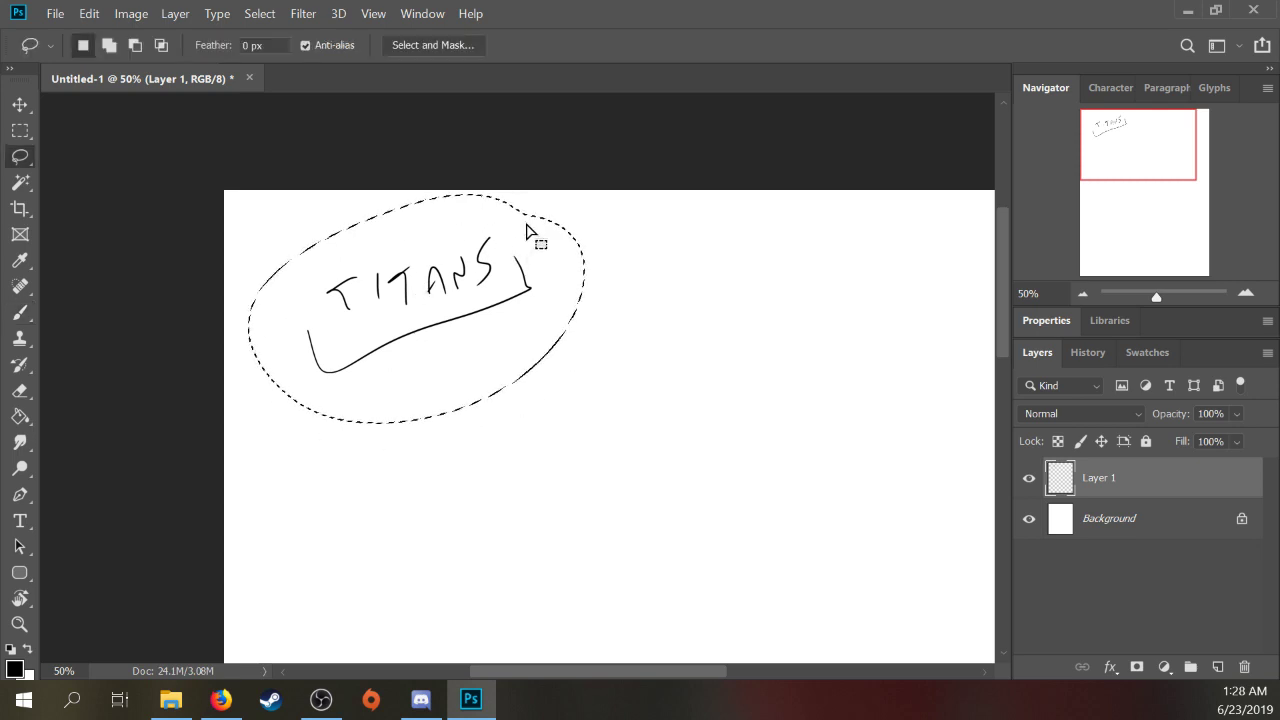
pyautogui.hotkey('ctrl', 'x')
pyautogui.press('b')
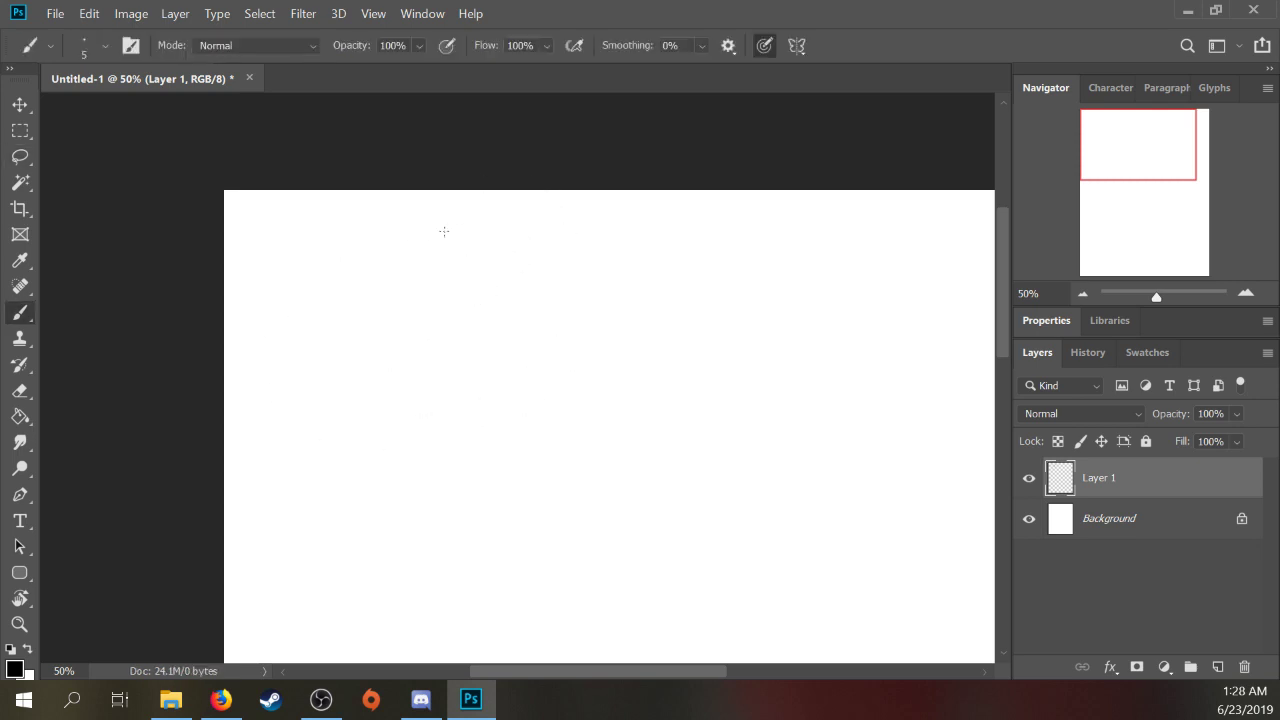
# Step: Draw a face outline near the canvas's upper-left area and handwrite "FATHER" above it
pyautogui.moveTo(305, 346)
pyautogui.mouseDown()
pyautogui.moveTo(367, 340)
pyautogui.moveTo(321, 336)
pyautogui.moveTo(363, 330)
pyautogui.moveTo(317, 375)
pyautogui.moveTo(367, 342)
pyautogui.moveTo(325, 362)
pyautogui.moveTo(349, 354)
pyautogui.mouseUp()
pyautogui.moveTo(281, 288)
pyautogui.mouseDown()
pyautogui.moveTo(313, 279)
pyautogui.moveTo(297, 285)
pyautogui.moveTo(327, 266)
pyautogui.moveTo(335, 292)
pyautogui.moveTo(333, 265)
pyautogui.moveTo(355, 286)
pyautogui.mouseUp()
pyautogui.moveTo(355, 268)
pyautogui.mouseDown()
pyautogui.moveTo(357, 284)
pyautogui.moveTo(365, 260)
pyautogui.mouseUp()
pyautogui.moveTo(365, 260); pyautogui.dragTo(386, 278)
# Step: Finish the father's hair, eyes and frowning mouth, and add both shoulders below the face
pyautogui.moveTo(310, 318)
pyautogui.mouseDown()
pyautogui.moveTo(335, 342)
pyautogui.moveTo(384, 330)
pyautogui.mouseUp()
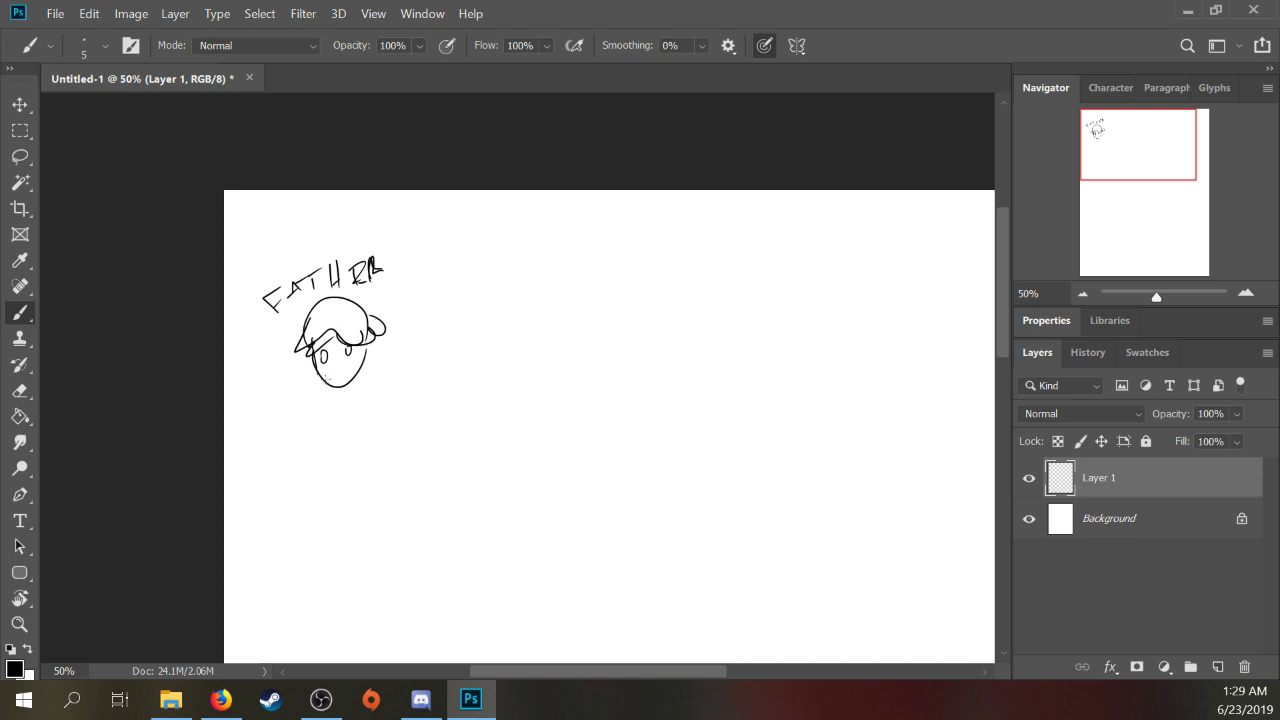
pyautogui.moveTo(326, 382)
pyautogui.mouseDown()
pyautogui.moveTo(355, 374)
pyautogui.moveTo(297, 422)
pyautogui.mouseUp()
pyautogui.moveTo(362, 367); pyautogui.dragTo(396, 444)
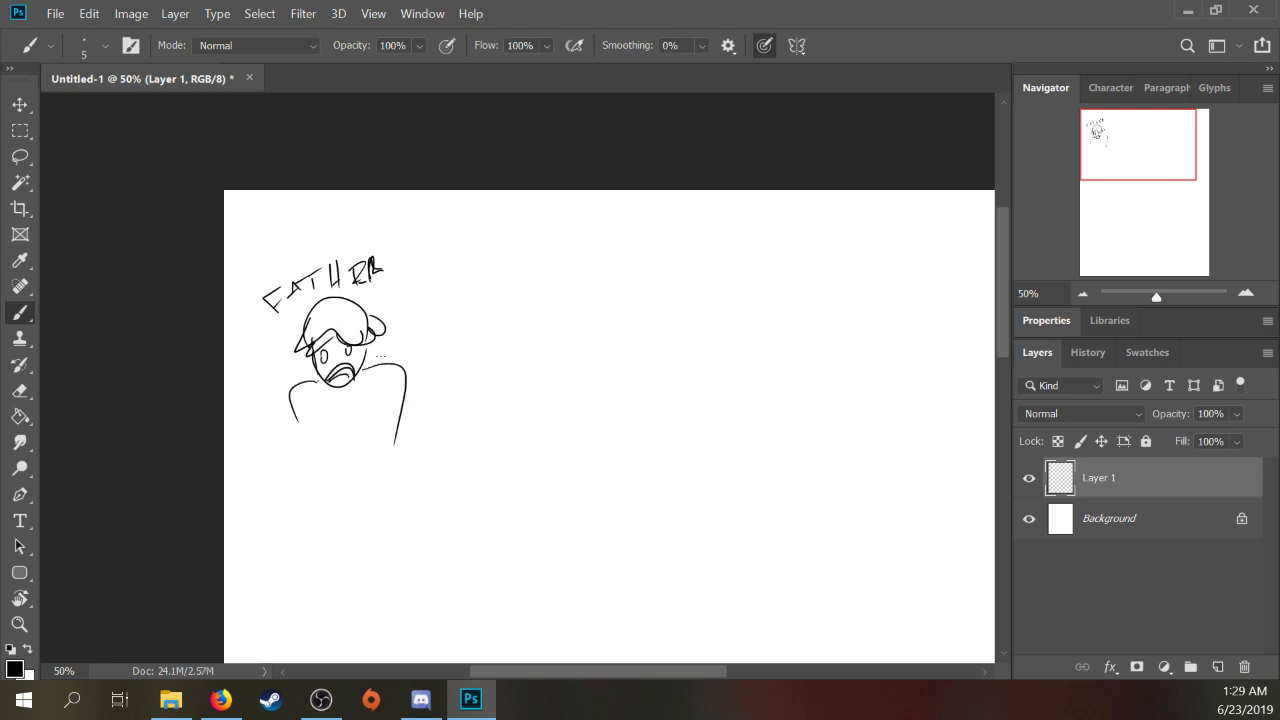
# Step: Lasso the father drawing with its "FATHER" label, delete it, deselect and return to the Brush tool
pyautogui.press('l')
pyautogui.moveTo(420, 330)
pyautogui.mouseDown()
pyautogui.moveTo(365, 215)
pyautogui.moveTo(400, 480)
pyautogui.moveTo(400, 310)
pyautogui.mouseUp()
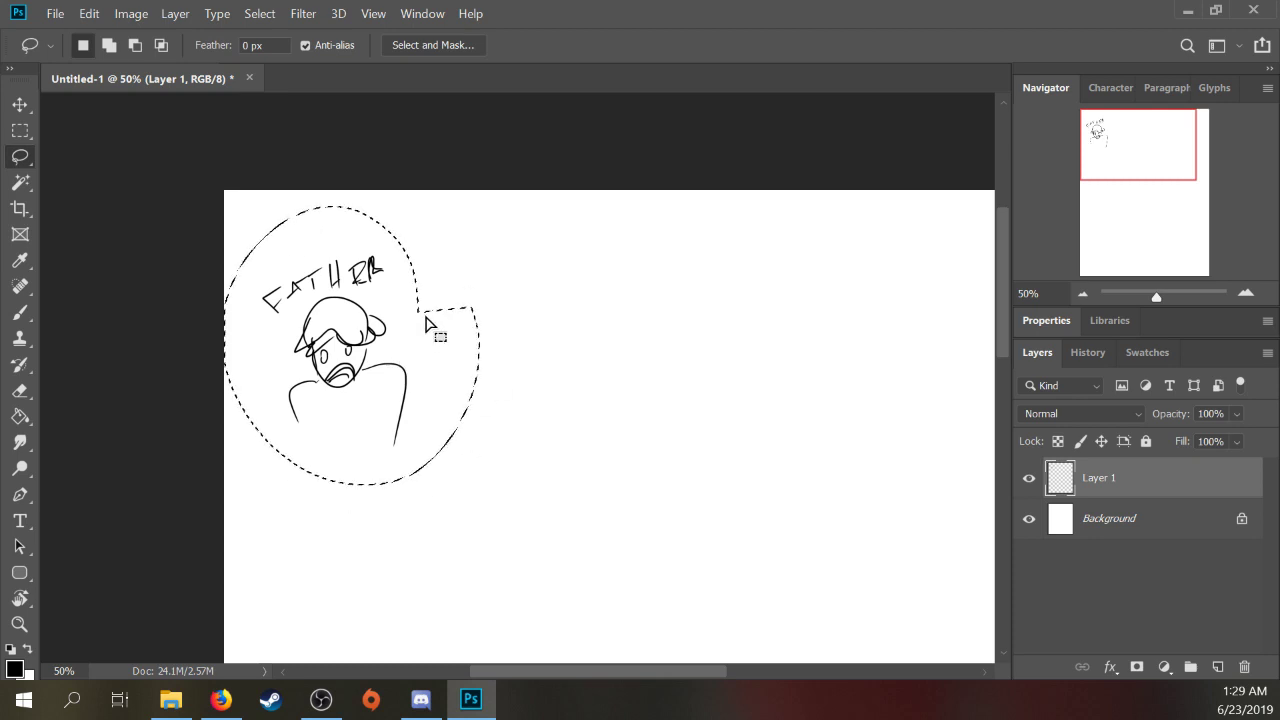
pyautogui.press('Delete')
pyautogui.hotkey('ctrl', 'd')
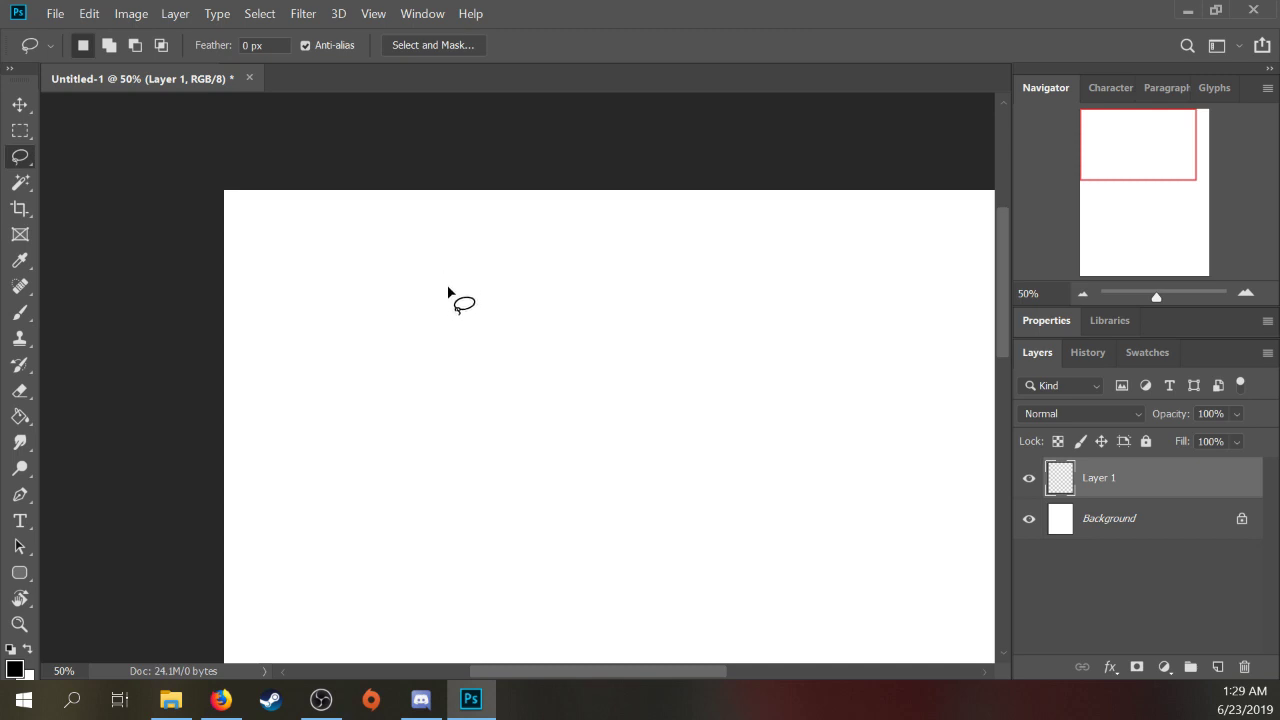
pyautogui.press('b')
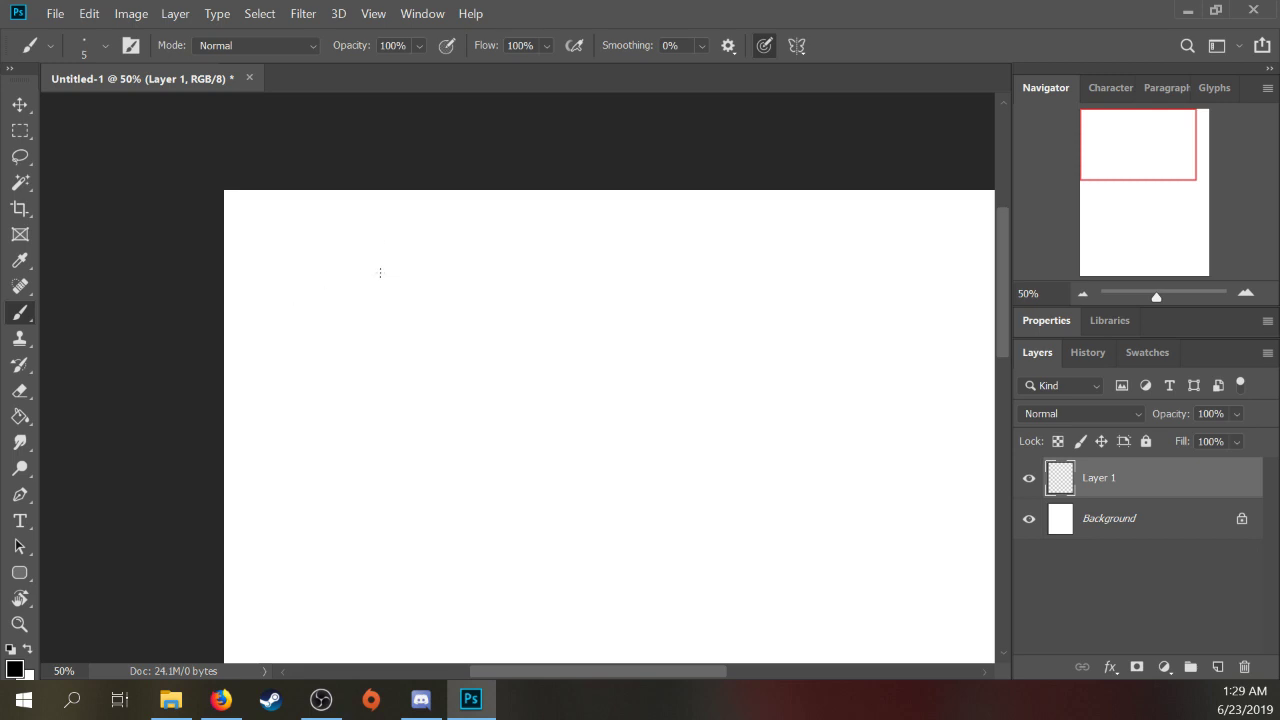
# Step: Draw a tilted box-shaped device with a raised back panel near the canvas's upper-left area
pyautogui.moveTo(311, 342)
pyautogui.mouseDown()
pyautogui.moveTo(367, 313)
pyautogui.moveTo(383, 345)
pyautogui.moveTo(365, 350)
pyautogui.moveTo(380, 326)
pyautogui.moveTo(383, 342)
pyautogui.mouseUp()
pyautogui.moveTo(314, 382); pyautogui.dragTo(390, 345)
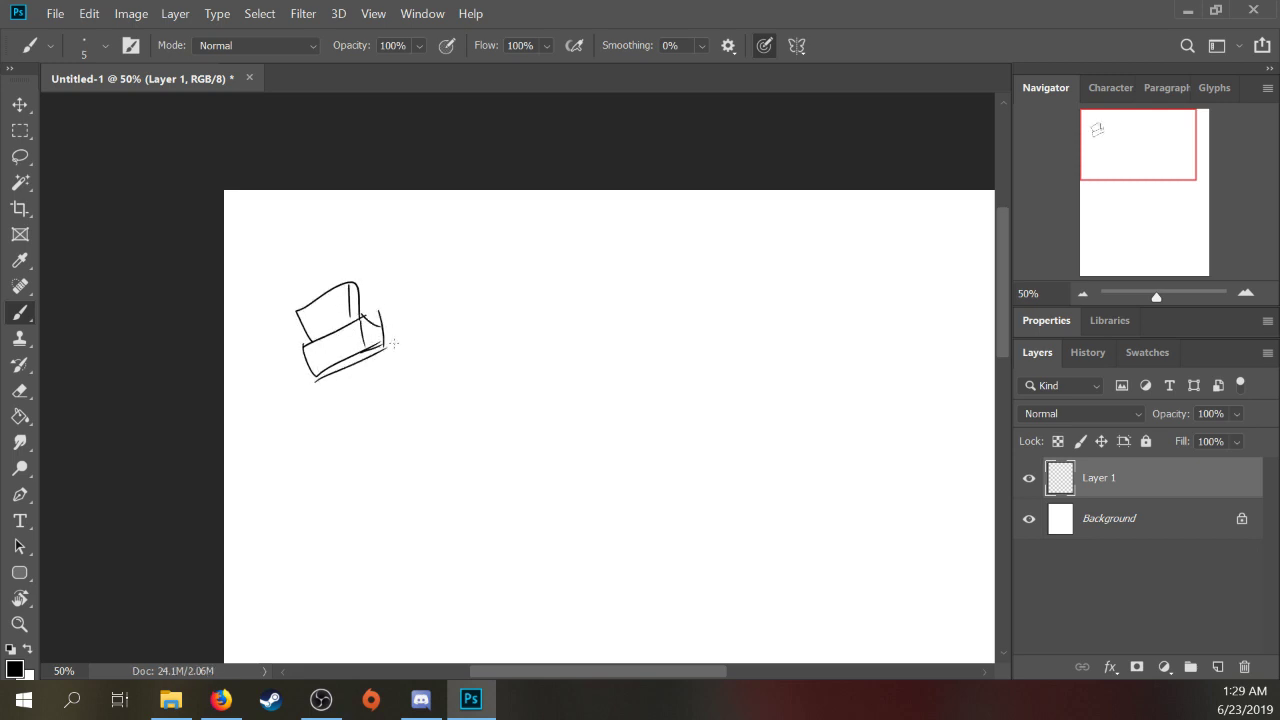
pyautogui.moveTo(300, 312)
pyautogui.mouseDown()
pyautogui.moveTo(282, 322)
pyautogui.moveTo(304, 338)
pyautogui.mouseUp()
# Step: Sketch a frowning person with parted hair and squared shoulders beside the box, undoing the last two strokes
pyautogui.moveTo(362, 288)
pyautogui.mouseDown()
pyautogui.moveTo(374, 276)
pyautogui.moveTo(378, 310)
pyautogui.moveTo(516, 292)
pyautogui.moveTo(484, 297)
pyautogui.moveTo(511, 280)
pyautogui.moveTo(476, 276)
pyautogui.mouseUp()
pyautogui.moveTo(488, 290); pyautogui.dragTo(524, 272)
pyautogui.moveTo(478, 258)
pyautogui.mouseDown()
pyautogui.moveTo(431, 298)
pyautogui.moveTo(526, 280)
pyautogui.mouseUp()
pyautogui.moveTo(452, 298)
pyautogui.mouseDown()
pyautogui.moveTo(474, 320)
pyautogui.moveTo(512, 288)
pyautogui.moveTo(504, 312)
pyautogui.mouseUp()
pyautogui.moveTo(490, 320)
pyautogui.mouseDown()
pyautogui.moveTo(498, 328)
pyautogui.moveTo(430, 354)
pyautogui.moveTo(523, 330)
pyautogui.moveTo(513, 374)
pyautogui.mouseUp()
pyautogui.hotkey('ctrl', 'z')
pyautogui.hotkey('ctrl', 'z')
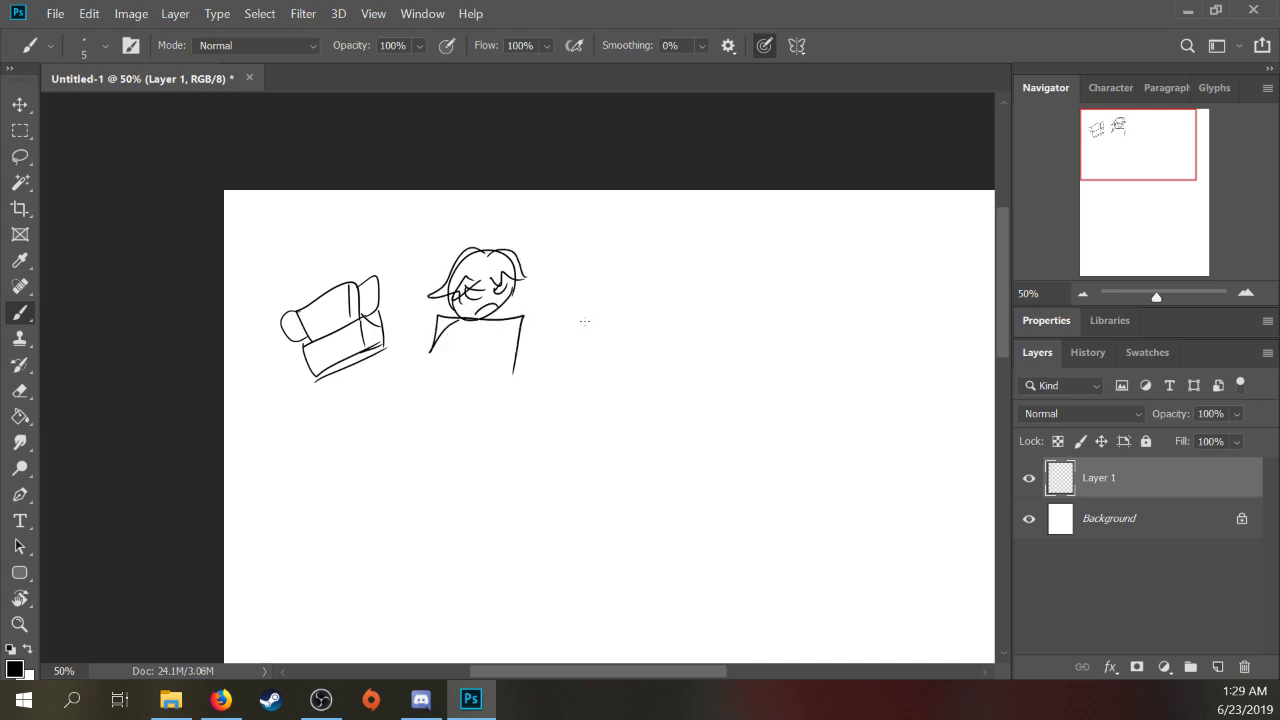
# Step: Draw a small figure wearing a brimmed cap to the right of the frowning person
pyautogui.moveTo(585, 321)
pyautogui.mouseDown()
pyautogui.moveTo(604, 326)
pyautogui.moveTo(574, 370)
pyautogui.mouseUp()
pyautogui.moveTo(598, 338)
pyautogui.mouseDown()
pyautogui.moveTo(612, 366)
pyautogui.moveTo(605, 324)
pyautogui.mouseUp()
pyautogui.moveTo(576, 324)
pyautogui.mouseDown()
pyautogui.moveTo(572, 300)
pyautogui.moveTo(604, 322)
pyautogui.mouseUp()
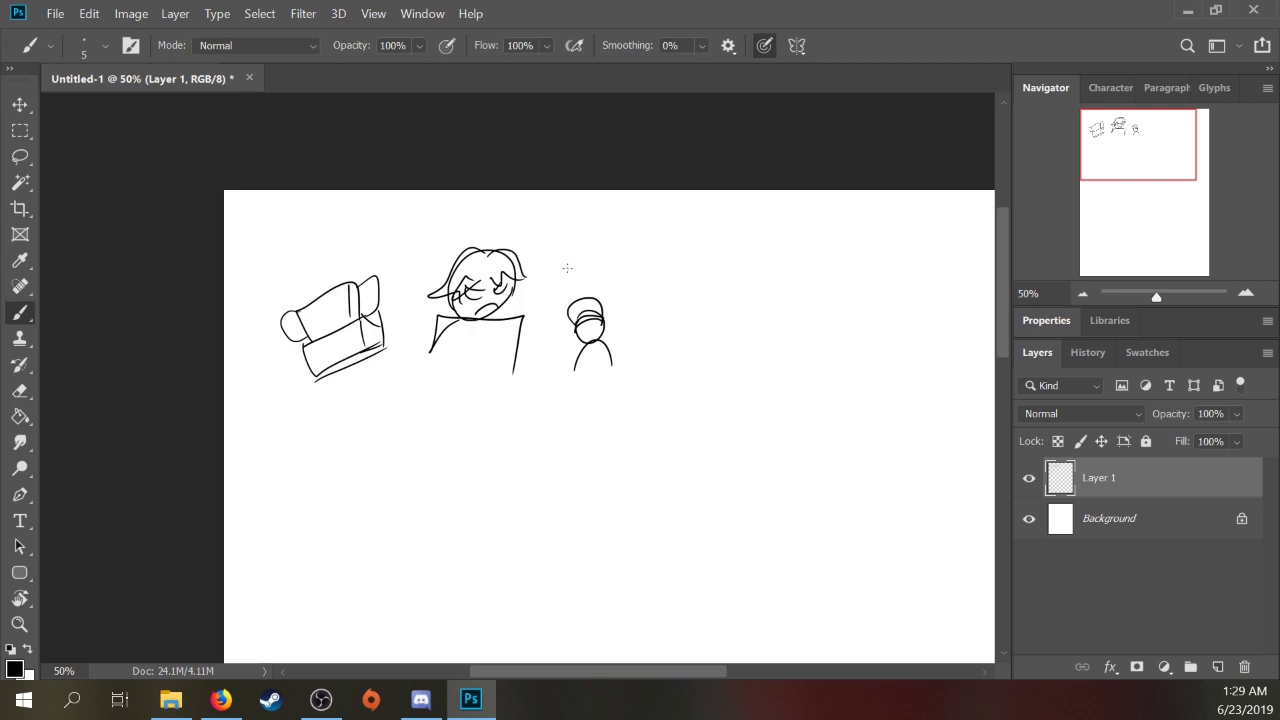
pyautogui.moveTo(576, 323); pyautogui.dragTo(548, 337)
# Step: Draw a monster's head with eyes, a toothy mouth, back spikes and a long neck beside the capped figure
pyautogui.moveTo(646, 228); pyautogui.dragTo(648, 240)
pyautogui.moveTo(676, 228)
pyautogui.mouseDown()
pyautogui.moveTo(628, 263)
pyautogui.moveTo(642, 272)
pyautogui.moveTo(677, 246)
pyautogui.mouseUp()
pyautogui.moveTo(630, 228)
pyautogui.mouseDown()
pyautogui.moveTo(697, 200)
pyautogui.moveTo(714, 246)
pyautogui.moveTo(662, 298)
pyautogui.moveTo(706, 190)
pyautogui.moveTo(724, 262)
pyautogui.moveTo(646, 348)
pyautogui.mouseUp()
pyautogui.moveTo(732, 238); pyautogui.dragTo(724, 330)
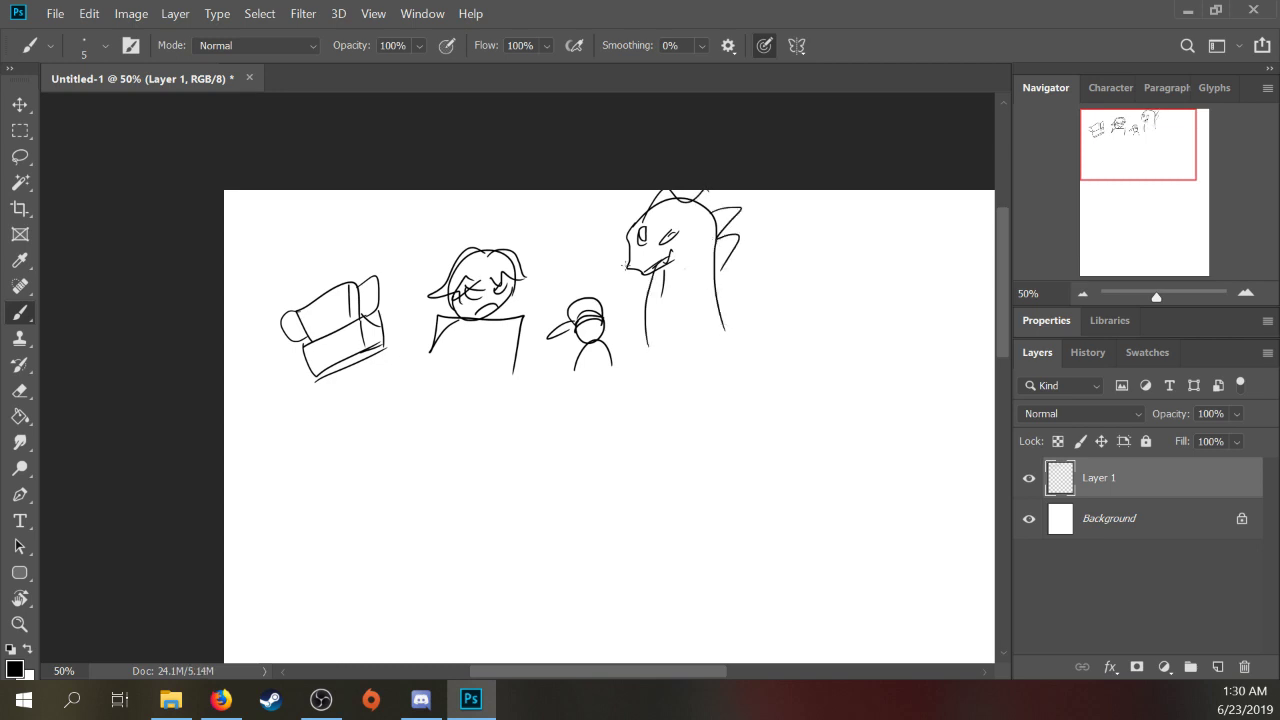
pyautogui.moveTo(634, 233); pyautogui.dragTo(636, 240)
# Step: Add two hanging arms, a long torso and curved thighs to the spiked monster
pyautogui.moveTo(636, 277); pyautogui.dragTo(632, 370)
pyautogui.moveTo(720, 253); pyautogui.dragTo(734, 350)
pyautogui.moveTo(644, 292); pyautogui.dragTo(640, 362)
pyautogui.moveTo(692, 312); pyautogui.dragTo(738, 288)
pyautogui.moveTo(632, 365); pyautogui.dragTo(672, 477)
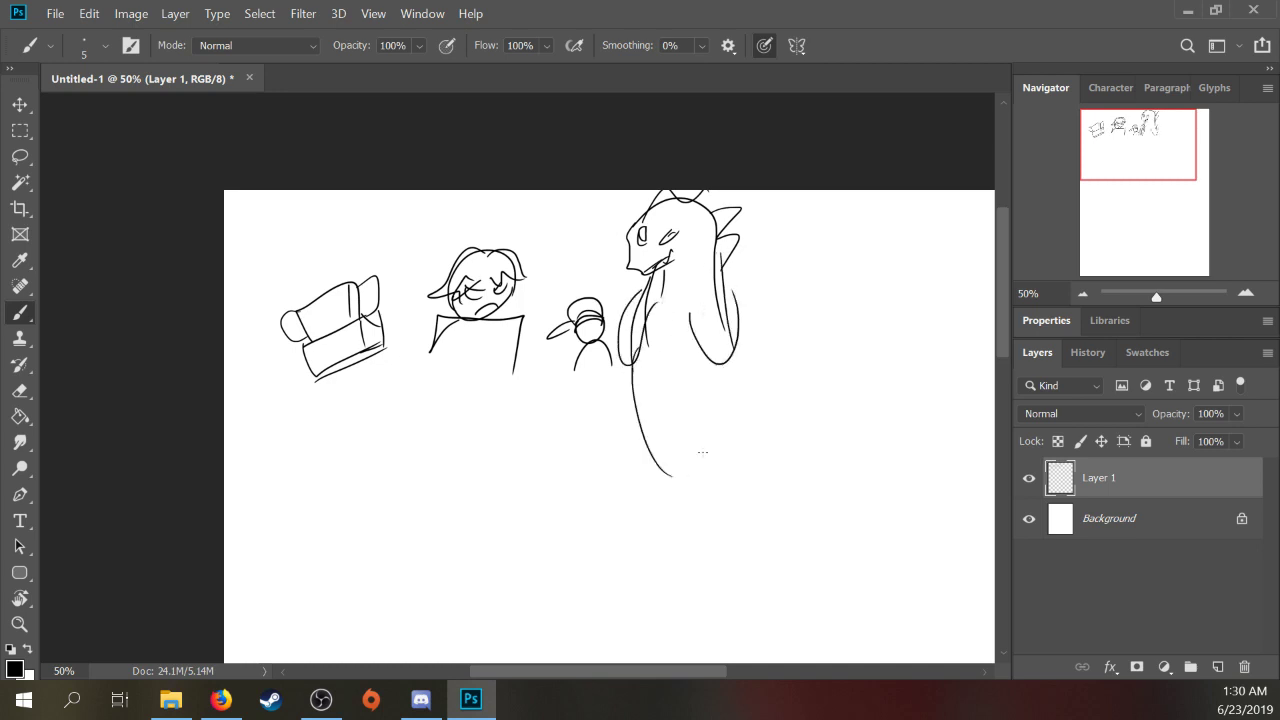
pyautogui.moveTo(731, 336); pyautogui.dragTo(750, 424)
pyautogui.moveTo(740, 380); pyautogui.dragTo(716, 468)
pyautogui.moveTo(617, 406); pyautogui.dragTo(652, 496)
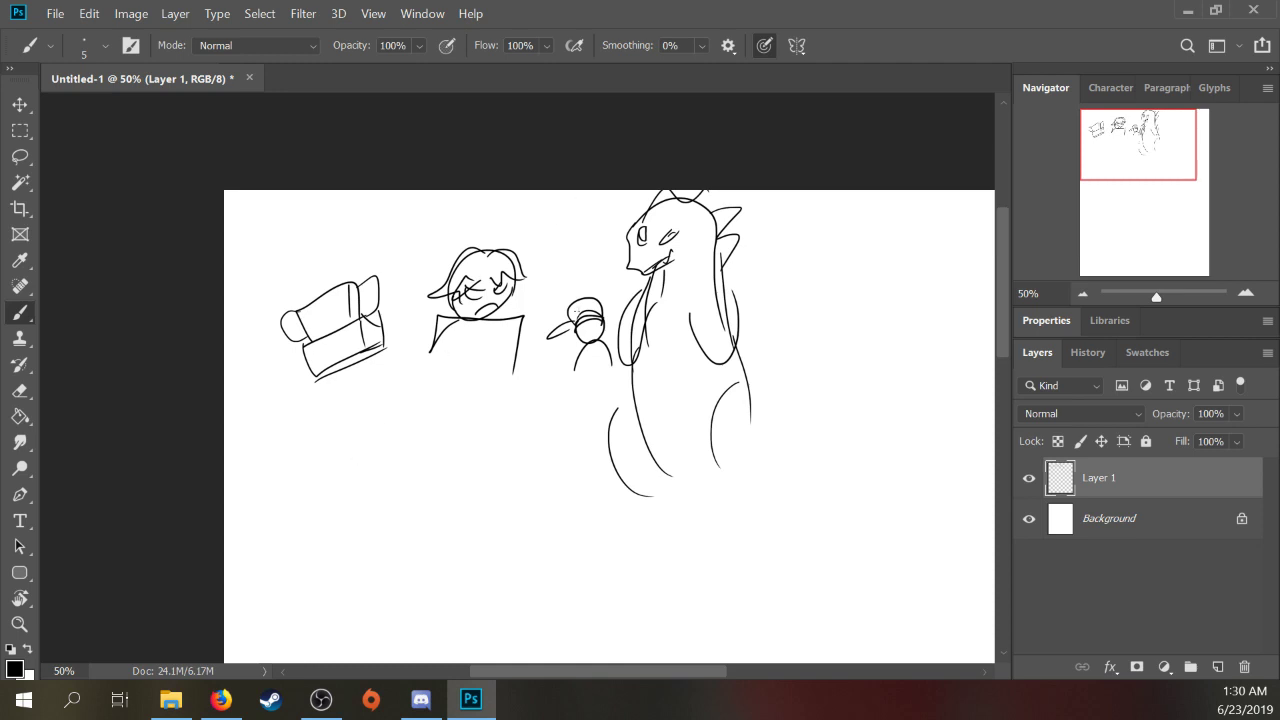
# Step: Lasso the whole group of drawings, delete it, deselect and return to the Brush tool
pyautogui.press('l')
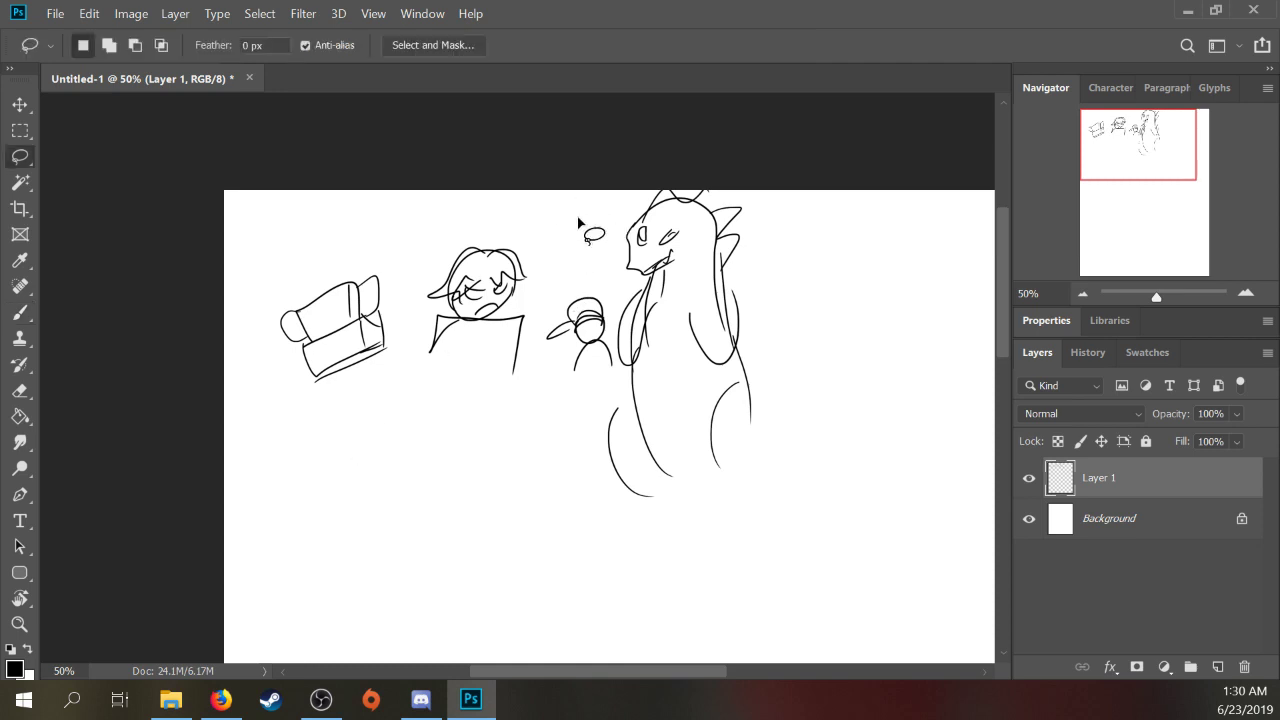
pyautogui.moveTo(580, 217)
pyautogui.mouseDown()
pyautogui.moveTo(271, 366)
pyautogui.moveTo(834, 294)
pyautogui.moveTo(640, 160)
pyautogui.mouseUp()
pyautogui.press('Delete')
pyautogui.hotkey('ctrl', 'd')
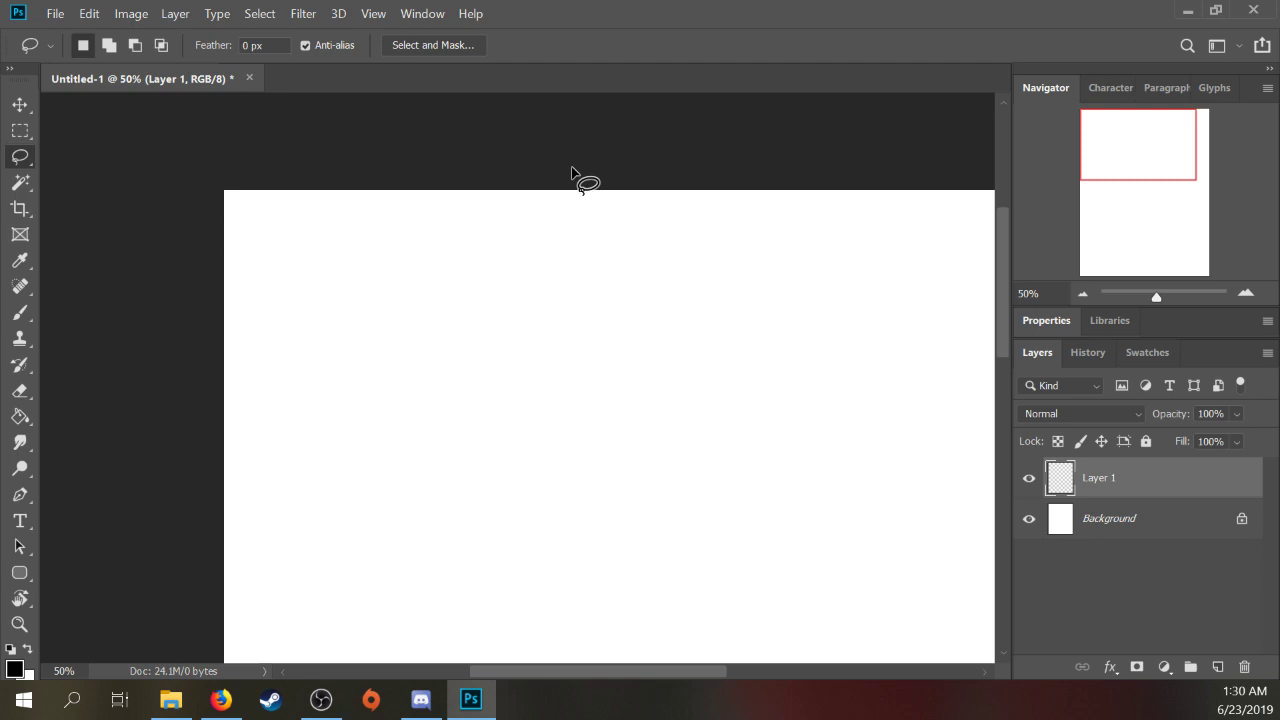
pyautogui.press('b')
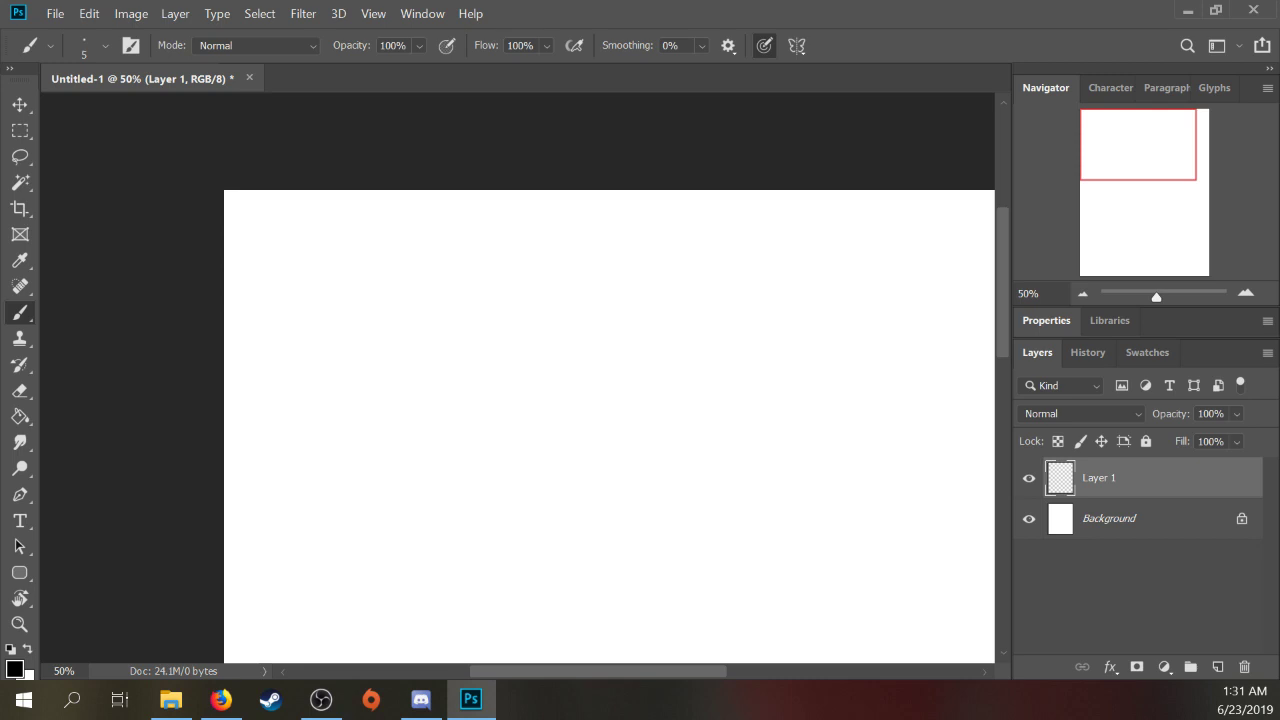
# Step: Draw a tilted two-part box device with panel lines near the canvas's left side
pyautogui.moveTo(281, 397)
pyautogui.mouseDown()
pyautogui.moveTo(380, 328)
pyautogui.moveTo(326, 374)
pyautogui.mouseUp()
pyautogui.moveTo(380, 330)
pyautogui.mouseDown()
pyautogui.moveTo(348, 370)
pyautogui.moveTo(303, 378)
pyautogui.mouseUp()
pyautogui.moveTo(350, 340)
pyautogui.mouseDown()
pyautogui.moveTo(350, 363)
pyautogui.moveTo(318, 383)
pyautogui.moveTo(370, 362)
pyautogui.mouseUp()
pyautogui.moveTo(298, 396)
pyautogui.mouseDown()
pyautogui.moveTo(305, 432)
pyautogui.moveTo(414, 399)
pyautogui.mouseUp()
pyautogui.moveTo(397, 354)
pyautogui.mouseDown()
pyautogui.moveTo(402, 390)
pyautogui.moveTo(370, 360)
pyautogui.moveTo(372, 406)
pyautogui.mouseUp()
pyautogui.moveTo(370, 363)
pyautogui.mouseDown()
pyautogui.moveTo(400, 360)
pyautogui.moveTo(406, 404)
pyautogui.mouseUp()
pyautogui.moveTo(385, 412); pyautogui.dragTo(412, 400)
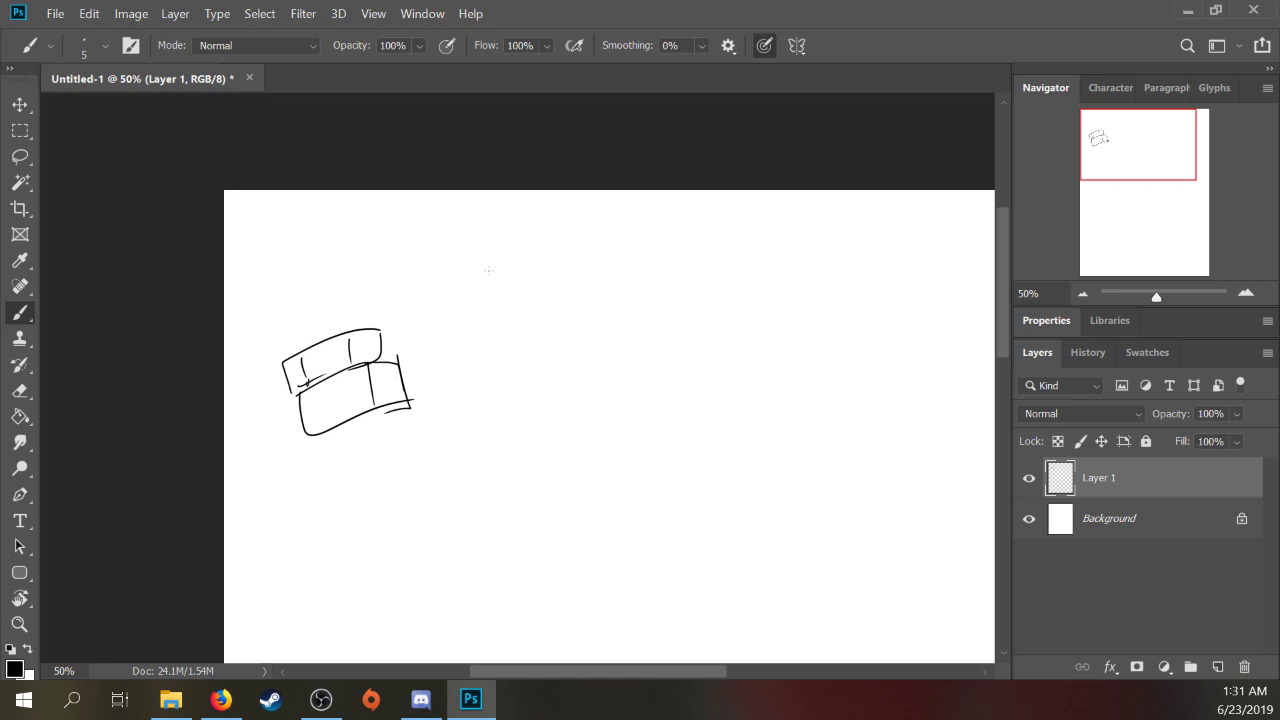
# Step: Draw a large circle beside the box and a small spiked monster with limbs and a curved tail above it
pyautogui.moveTo(495, 356)
pyautogui.mouseDown()
pyautogui.moveTo(522, 318)
pyautogui.moveTo(510, 342)
pyautogui.moveTo(530, 272)
pyautogui.moveTo(525, 290)
pyautogui.moveTo(466, 286)
pyautogui.moveTo(455, 306)
pyautogui.moveTo(502, 272)
pyautogui.moveTo(530, 272)
pyautogui.moveTo(524, 294)
pyautogui.moveTo(484, 290)
pyautogui.mouseUp()
pyautogui.moveTo(484, 294); pyautogui.dragTo(500, 316)
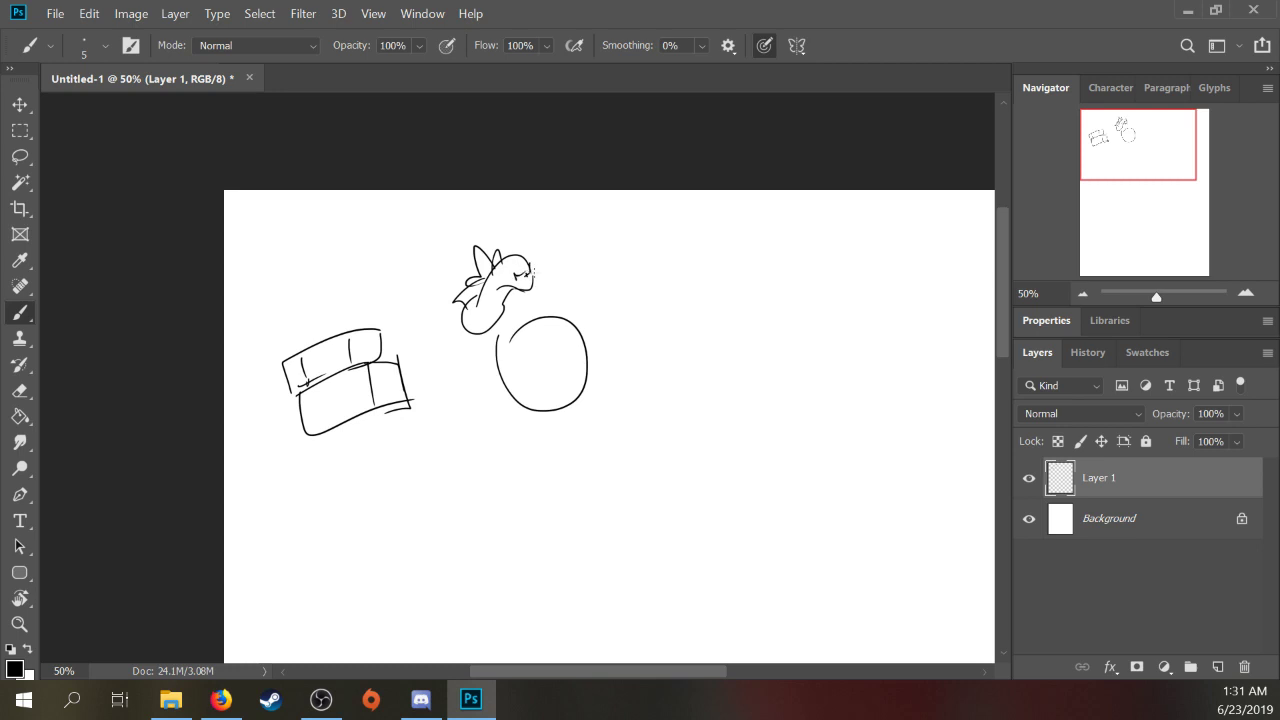
pyautogui.moveTo(466, 304); pyautogui.dragTo(480, 336)
pyautogui.moveTo(510, 296)
pyautogui.mouseDown()
pyautogui.moveTo(512, 326)
pyautogui.moveTo(450, 328)
pyautogui.mouseUp()
pyautogui.moveTo(420, 288); pyautogui.dragTo(456, 326)
pyautogui.moveTo(418, 266)
pyautogui.mouseDown()
pyautogui.moveTo(458, 330)
pyautogui.moveTo(456, 366)
pyautogui.mouseUp()
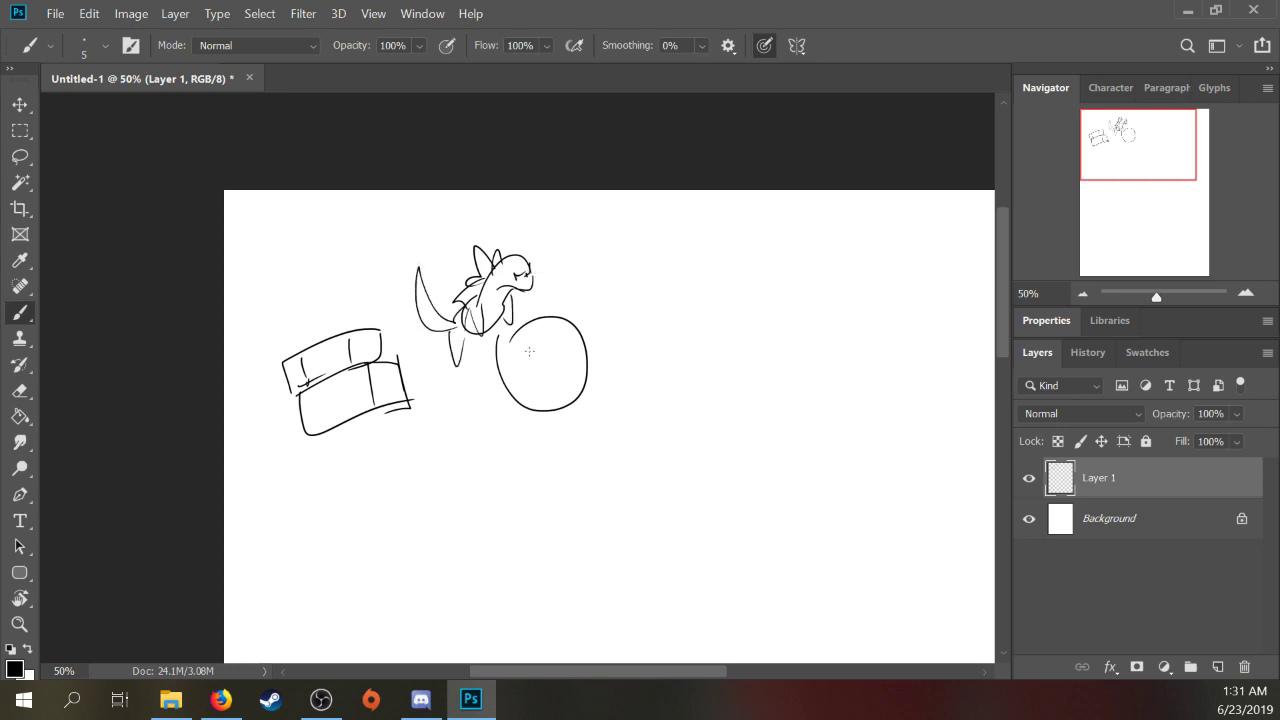
# Step: Add an inner circle and small spikes to the large circle, and label it "BASE" with a leader line
pyautogui.moveTo(529, 351)
pyautogui.mouseDown()
pyautogui.moveTo(544, 326)
pyautogui.moveTo(552, 342)
pyautogui.moveTo(535, 349)
pyautogui.mouseUp()
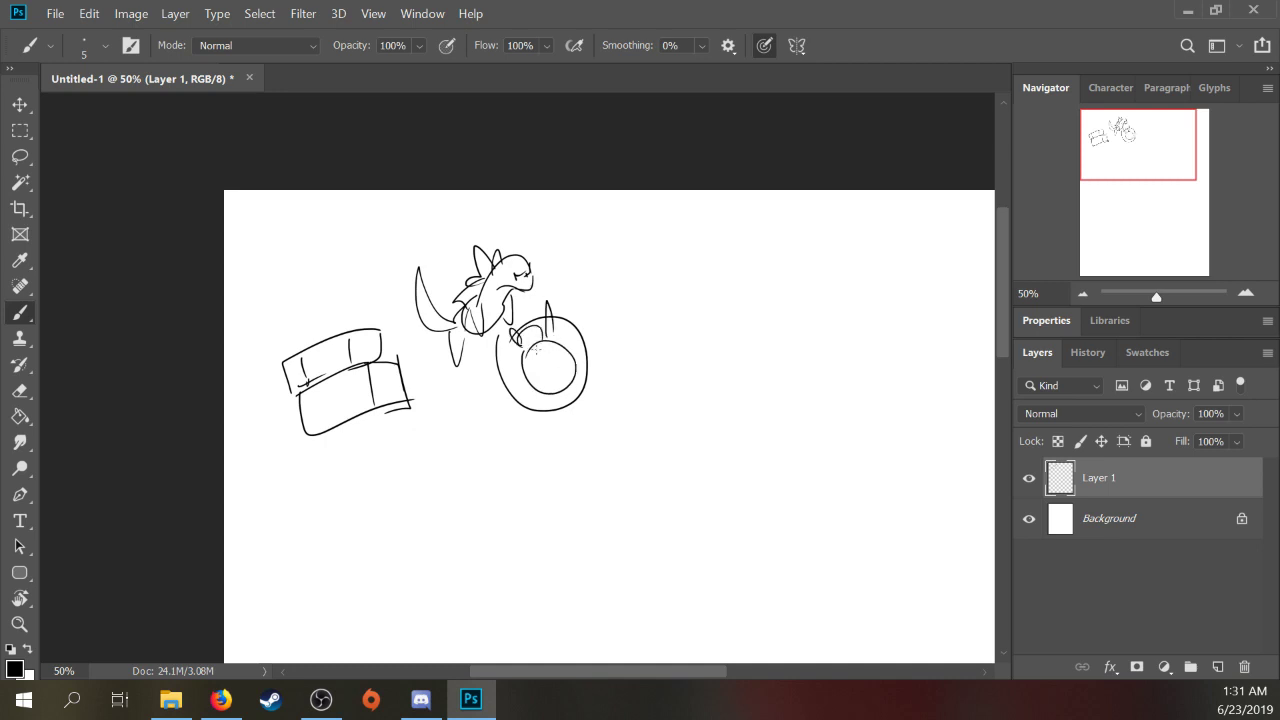
pyautogui.moveTo(630, 270)
pyautogui.mouseDown()
pyautogui.moveTo(584, 330)
pyautogui.moveTo(640, 280)
pyautogui.mouseUp()
pyautogui.moveTo(652, 258)
pyautogui.mouseDown()
pyautogui.moveTo(666, 240)
pyautogui.moveTo(662, 264)
pyautogui.mouseUp()
pyautogui.moveTo(672, 234)
pyautogui.mouseDown()
pyautogui.moveTo(664, 252)
pyautogui.moveTo(680, 232)
pyautogui.mouseUp()
pyautogui.moveTo(676, 240); pyautogui.dragTo(676, 256)
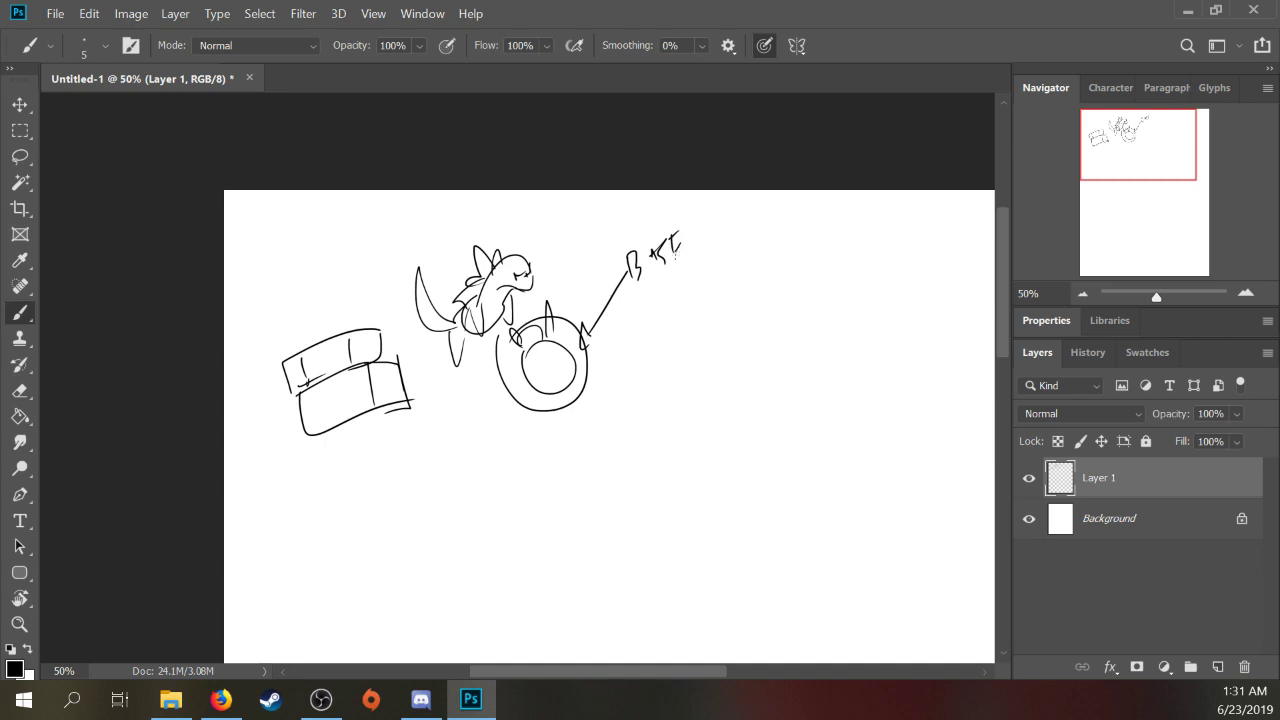
pyautogui.moveTo(552, 307)
pyautogui.mouseDown()
pyautogui.moveTo(553, 335)
pyautogui.moveTo(498, 340)
pyautogui.mouseUp()
# Step: Lasso the box, monster and labelled circle, delete them, deselect and return to the Brush tool
pyautogui.press('l')
pyautogui.moveTo(554, 222)
pyautogui.mouseDown()
pyautogui.moveTo(457, 206)
pyautogui.moveTo(696, 410)
pyautogui.moveTo(583, 206)
pyautogui.mouseUp()
pyautogui.press('Delete')
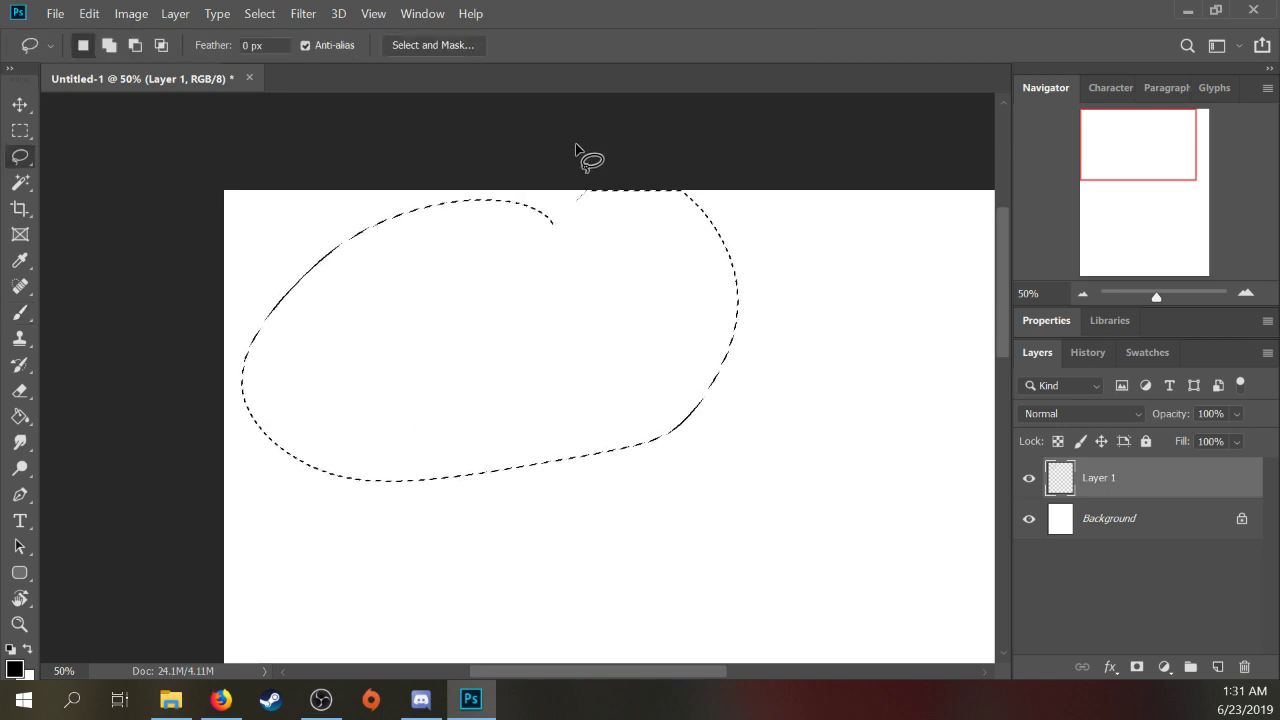
pyautogui.hotkey('ctrl', 'd')
pyautogui.press('b')
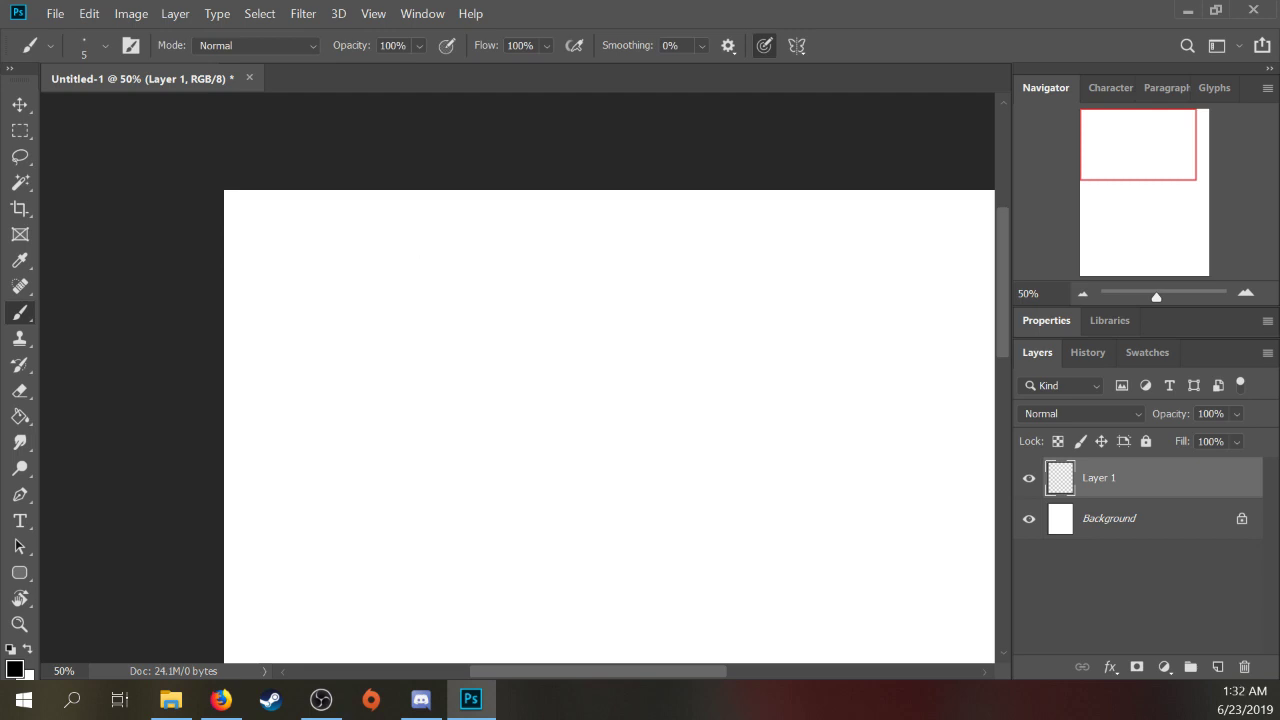
# Step: Draw a frowning man with an emblem on his cap, broad shoulders and a jacket front near the canvas's upper-left area
pyautogui.moveTo(320, 284)
pyautogui.mouseDown()
pyautogui.moveTo(358, 280)
pyautogui.moveTo(340, 258)
pyautogui.mouseUp()
pyautogui.moveTo(318, 288)
pyautogui.mouseDown()
pyautogui.moveTo(362, 288)
pyautogui.moveTo(300, 317)
pyautogui.moveTo(310, 346)
pyautogui.mouseUp()
pyautogui.moveTo(354, 308)
pyautogui.mouseDown()
pyautogui.moveTo(378, 312)
pyautogui.moveTo(375, 362)
pyautogui.mouseUp()
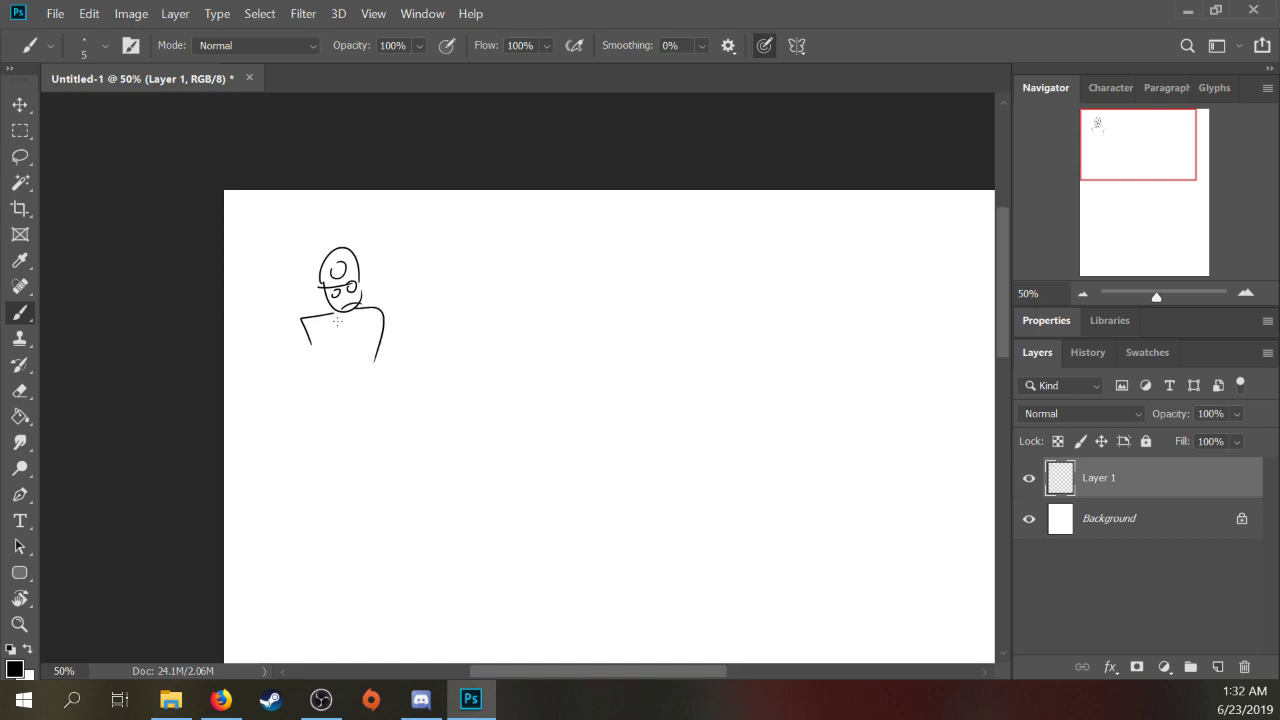
pyautogui.moveTo(332, 266)
pyautogui.mouseDown()
pyautogui.moveTo(344, 279)
pyautogui.moveTo(337, 352)
pyautogui.moveTo(345, 340)
pyautogui.mouseUp()
pyautogui.moveTo(352, 302)
pyautogui.mouseDown()
pyautogui.moveTo(362, 324)
pyautogui.moveTo(350, 352)
pyautogui.mouseUp()
pyautogui.moveTo(456, 290)
pyautogui.mouseDown()
pyautogui.moveTo(540, 268)
pyautogui.moveTo(478, 341)
pyautogui.moveTo(658, 293)
pyautogui.mouseUp()
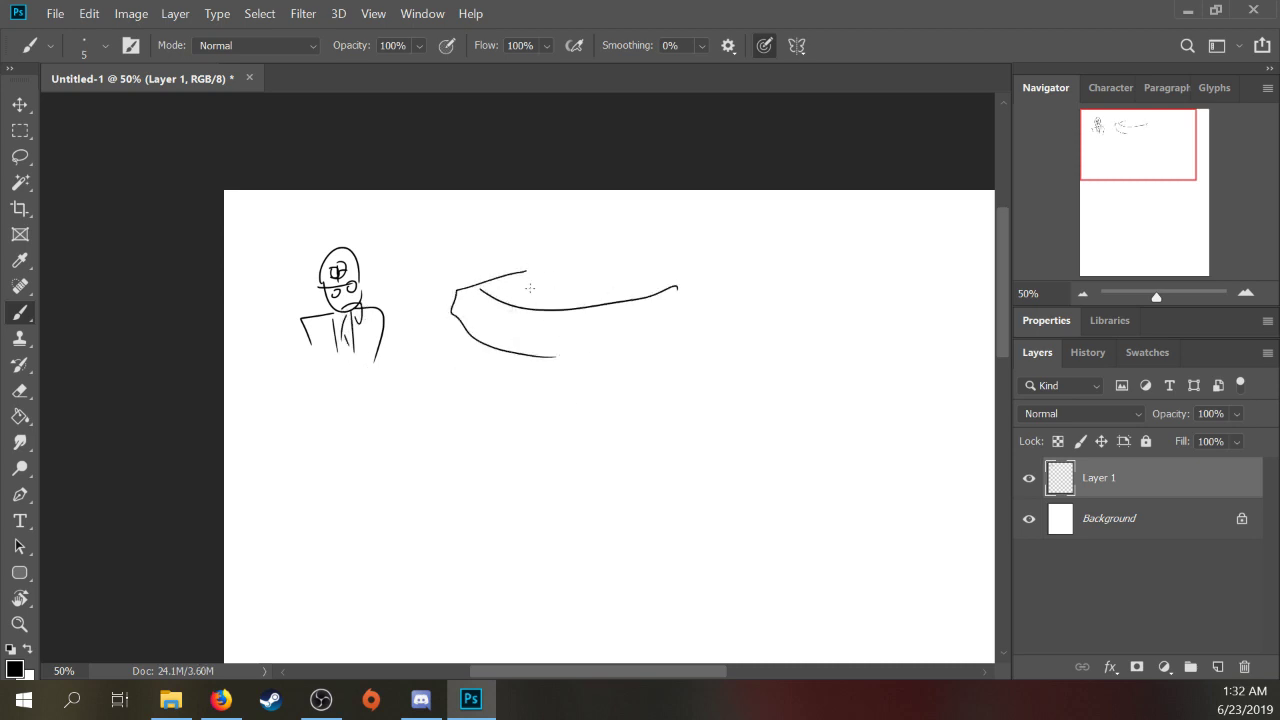
pyautogui.press('l')
pyautogui.moveTo(580, 270)
pyautogui.mouseDown()
pyautogui.moveTo(429, 360)
pyautogui.moveTo(580, 266)
pyautogui.mouseUp()
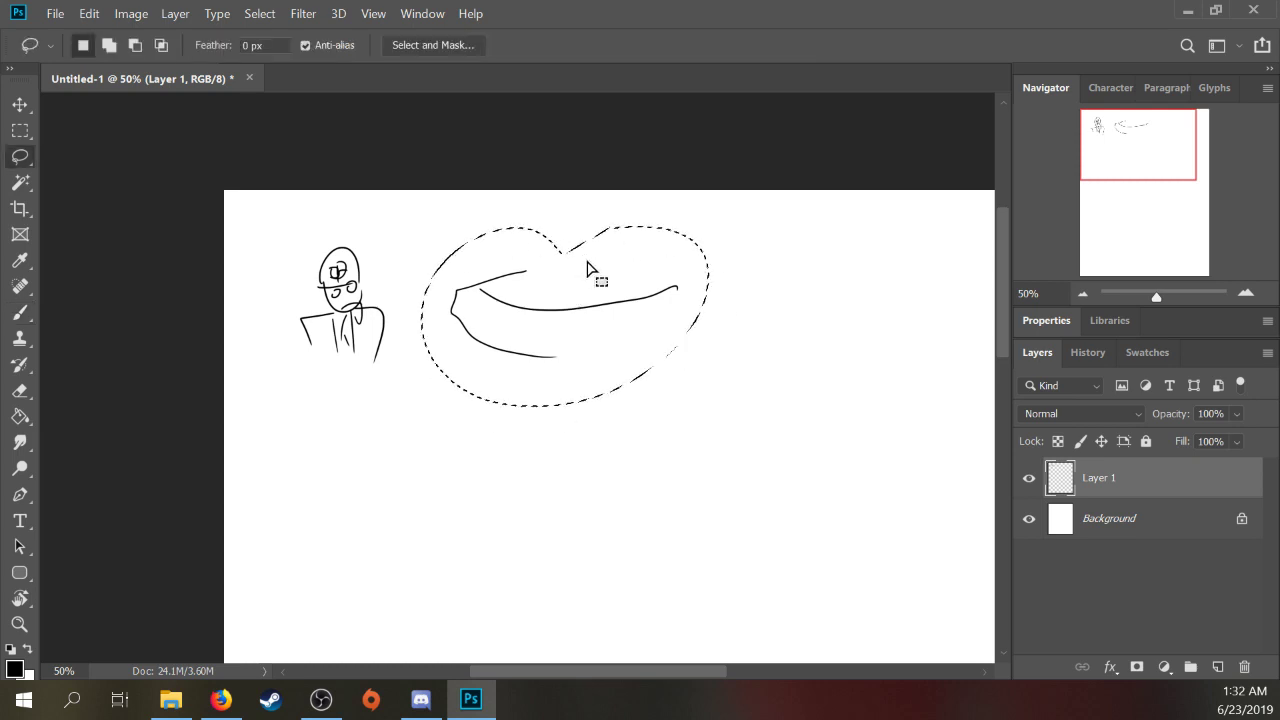
pyautogui.press('Delete')
pyautogui.hotkey('ctrl', 'd')
pyautogui.press('b')
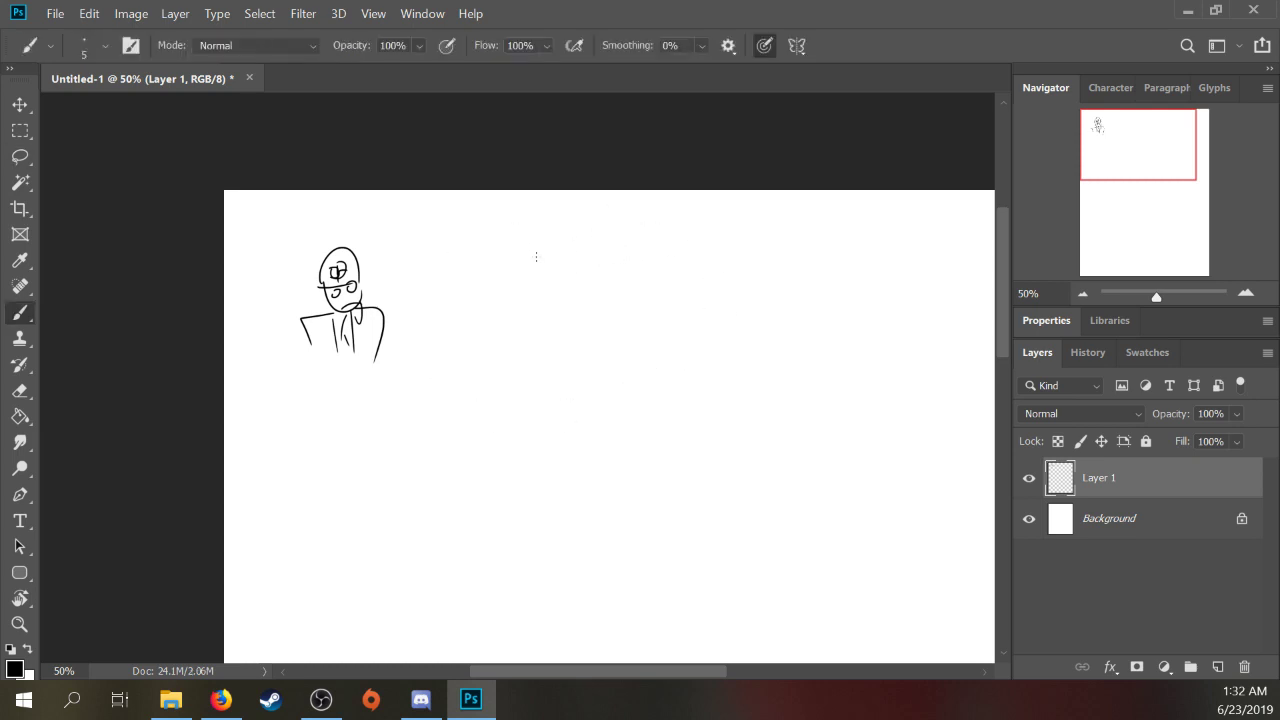
# Step: Draw a globe with vertical lines to the right of the man and a curved arrow from him to it
pyautogui.moveTo(517, 262); pyautogui.dragTo(505, 274)
pyautogui.moveTo(520, 370); pyautogui.dragTo(598, 366)
pyautogui.moveTo(526, 272); pyautogui.dragTo(518, 372)
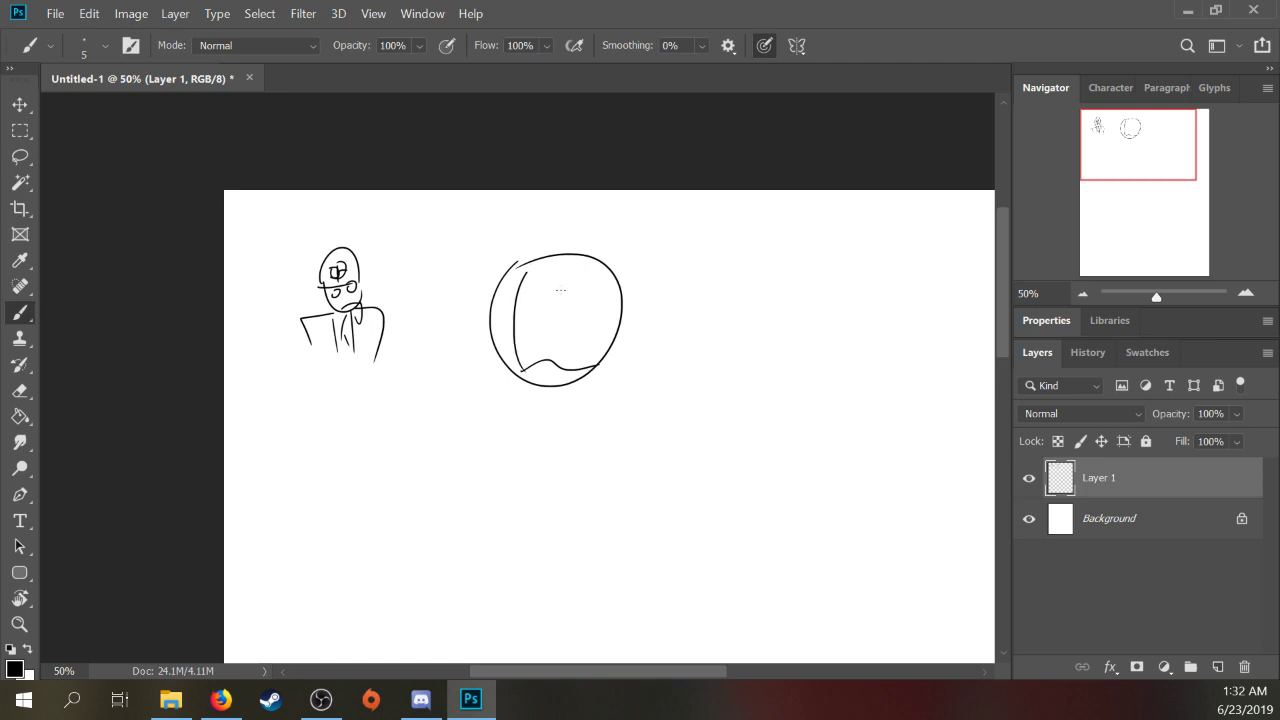
pyautogui.moveTo(558, 284); pyautogui.dragTo(557, 352)
pyautogui.moveTo(590, 276); pyautogui.dragTo(589, 372)
pyautogui.moveTo(396, 370)
pyautogui.mouseDown()
pyautogui.moveTo(486, 414)
pyautogui.moveTo(505, 401)
pyautogui.mouseUp()
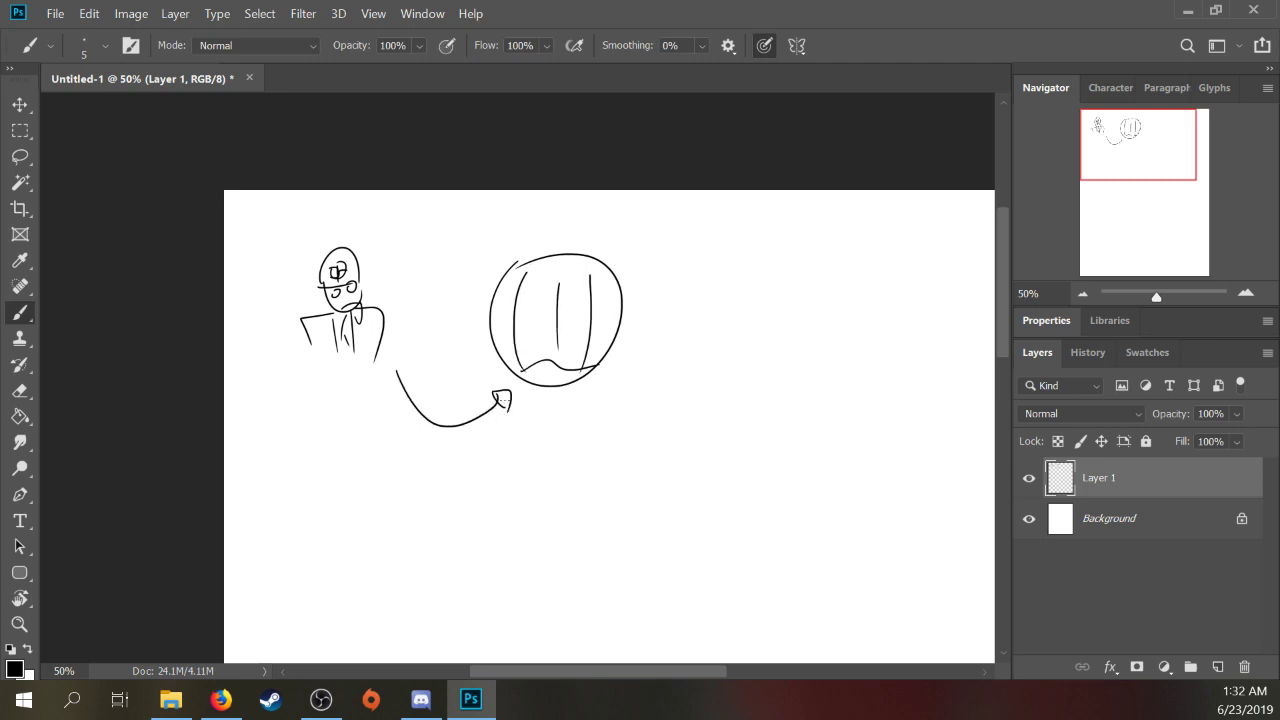
# Step: Mark slanted lines over the man's eyes and fill the globe with horizontal lines and continent outlines
pyautogui.moveTo(366, 280); pyautogui.dragTo(346, 290)
pyautogui.moveTo(512, 268); pyautogui.dragTo(597, 258)
pyautogui.moveTo(516, 286)
pyautogui.mouseDown()
pyautogui.moveTo(527, 315)
pyautogui.moveTo(577, 345)
pyautogui.moveTo(601, 340)
pyautogui.moveTo(606, 294)
pyautogui.moveTo(528, 301)
pyautogui.moveTo(620, 280)
pyautogui.moveTo(619, 244)
pyautogui.moveTo(629, 250)
pyautogui.moveTo(610, 280)
pyautogui.mouseUp()
pyautogui.moveTo(498, 326); pyautogui.dragTo(610, 318)
pyautogui.moveTo(514, 346); pyautogui.dragTo(580, 340)
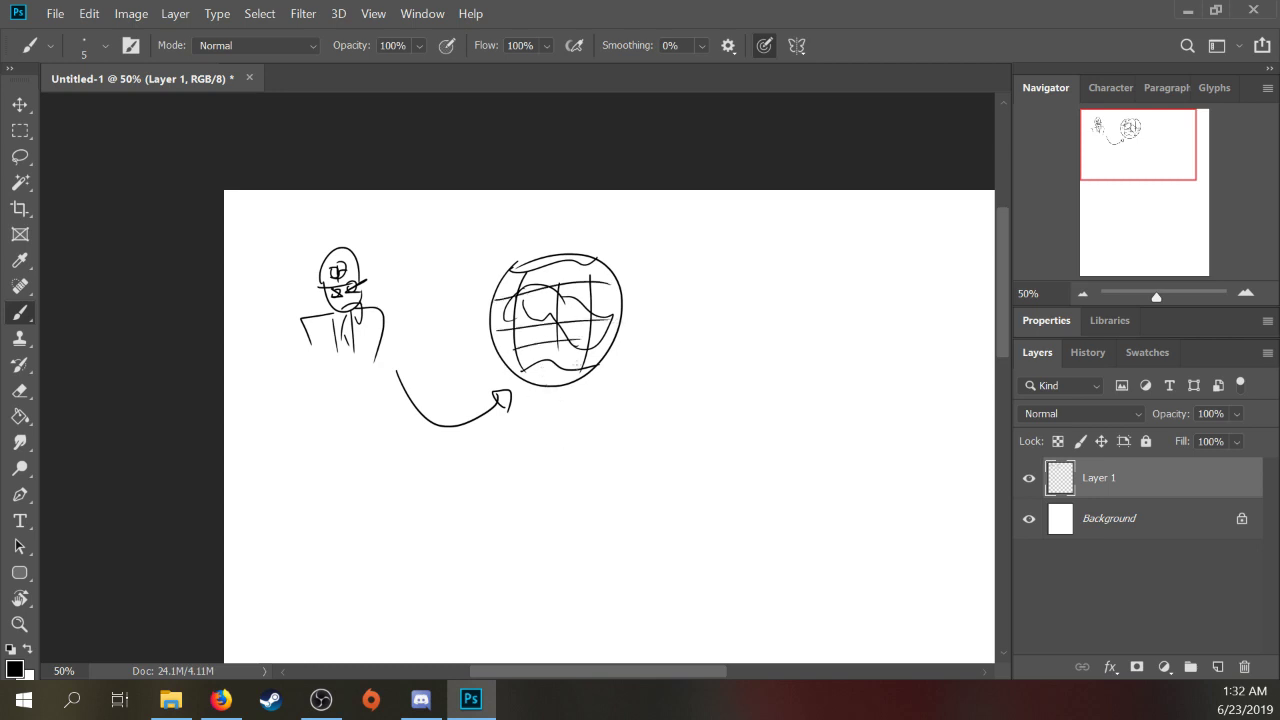
# Step: Draw a horned, smiling giant's head between two tall shoulder blocks to the right of the globe, and begin its arm
pyautogui.moveTo(722, 302)
pyautogui.mouseDown()
pyautogui.moveTo(733, 286)
pyautogui.moveTo(717, 329)
pyautogui.mouseUp()
pyautogui.click(741, 315)
pyautogui.moveTo(730, 285)
pyautogui.mouseDown()
pyautogui.moveTo(768, 338)
pyautogui.moveTo(748, 331)
pyautogui.moveTo(768, 302)
pyautogui.moveTo(772, 334)
pyautogui.moveTo(808, 318)
pyautogui.mouseUp()
pyautogui.moveTo(719, 358)
pyautogui.mouseDown()
pyautogui.moveTo(684, 286)
pyautogui.moveTo(693, 375)
pyautogui.moveTo(718, 388)
pyautogui.moveTo(722, 470)
pyautogui.mouseUp()
pyautogui.moveTo(688, 374); pyautogui.dragTo(672, 472)
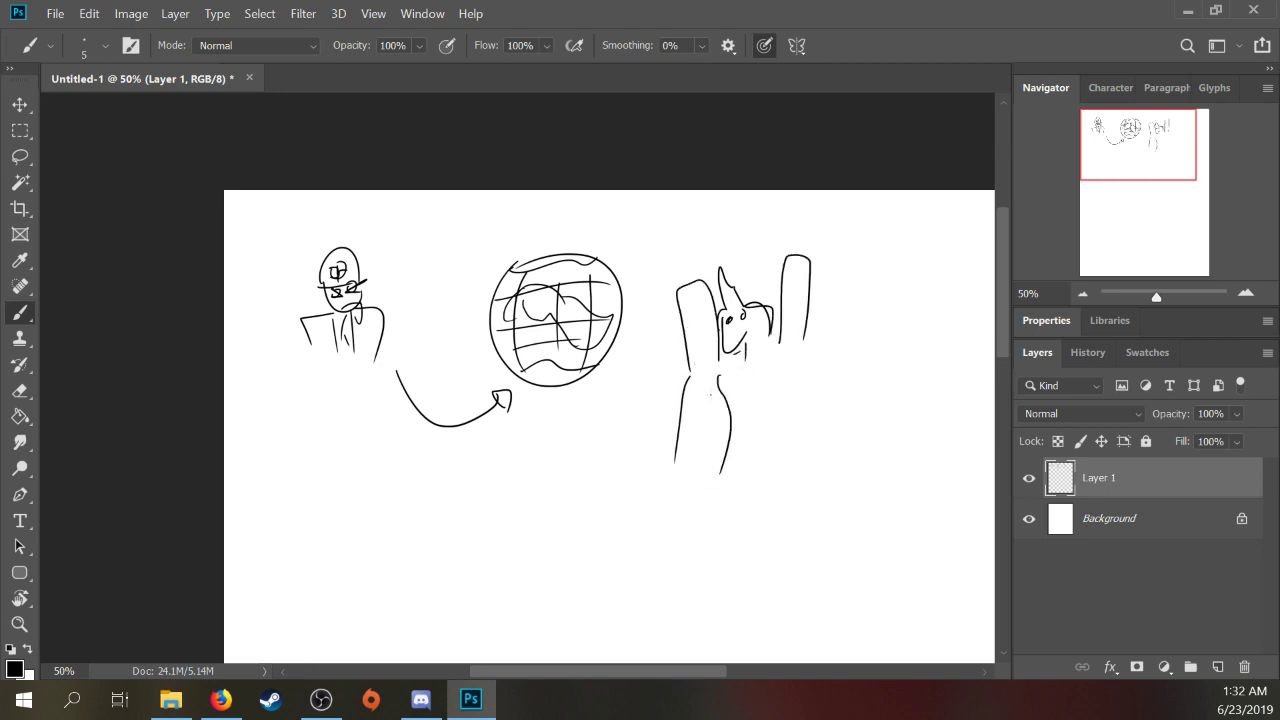
# Step: Complete the giant's arms, narrow torso and V-shaped hips
pyautogui.moveTo(711, 395)
pyautogui.mouseDown()
pyautogui.moveTo(674, 462)
pyautogui.moveTo(695, 460)
pyautogui.mouseUp()
pyautogui.moveTo(786, 386); pyautogui.dragTo(788, 440)
pyautogui.moveTo(805, 355); pyautogui.dragTo(803, 432)
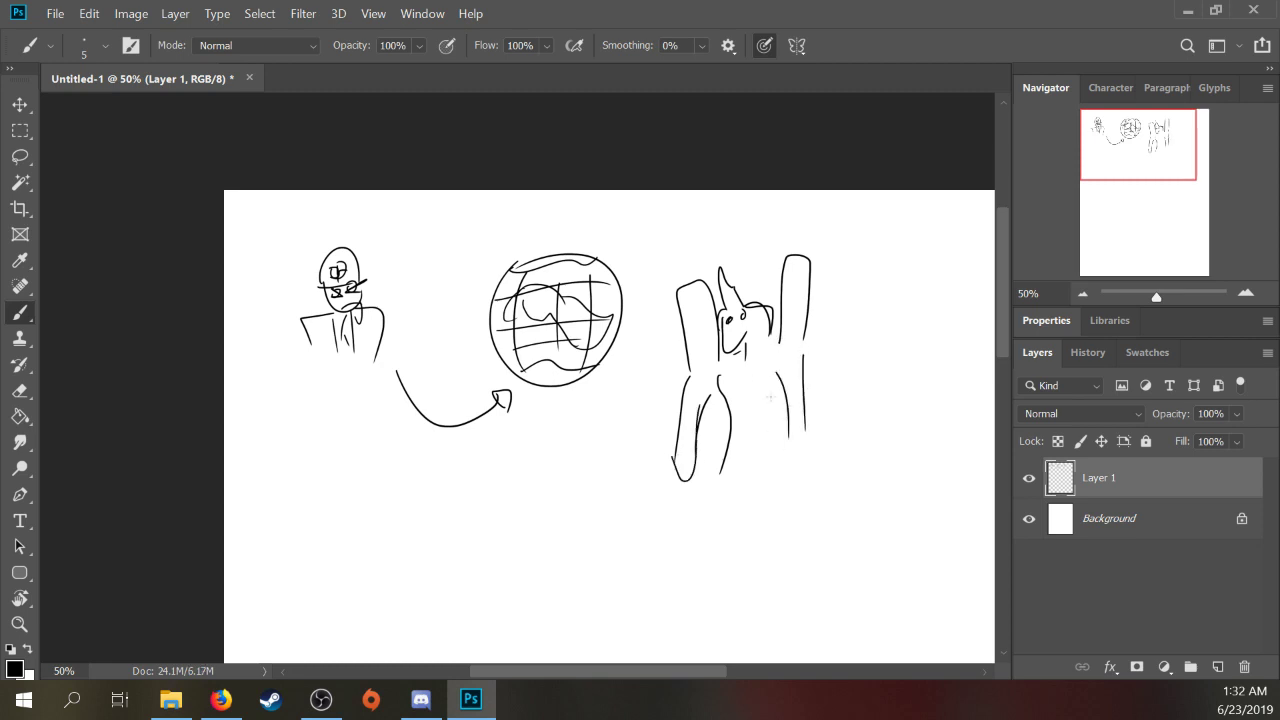
pyautogui.moveTo(774, 386); pyautogui.dragTo(776, 436)
pyautogui.moveTo(778, 434); pyautogui.dragTo(784, 502)
pyautogui.moveTo(720, 470); pyautogui.dragTo(736, 502)
pyautogui.moveTo(734, 438)
pyautogui.mouseDown()
pyautogui.moveTo(758, 468)
pyautogui.moveTo(780, 432)
pyautogui.mouseUp()
pyautogui.moveTo(780, 462); pyautogui.dragTo(736, 498)
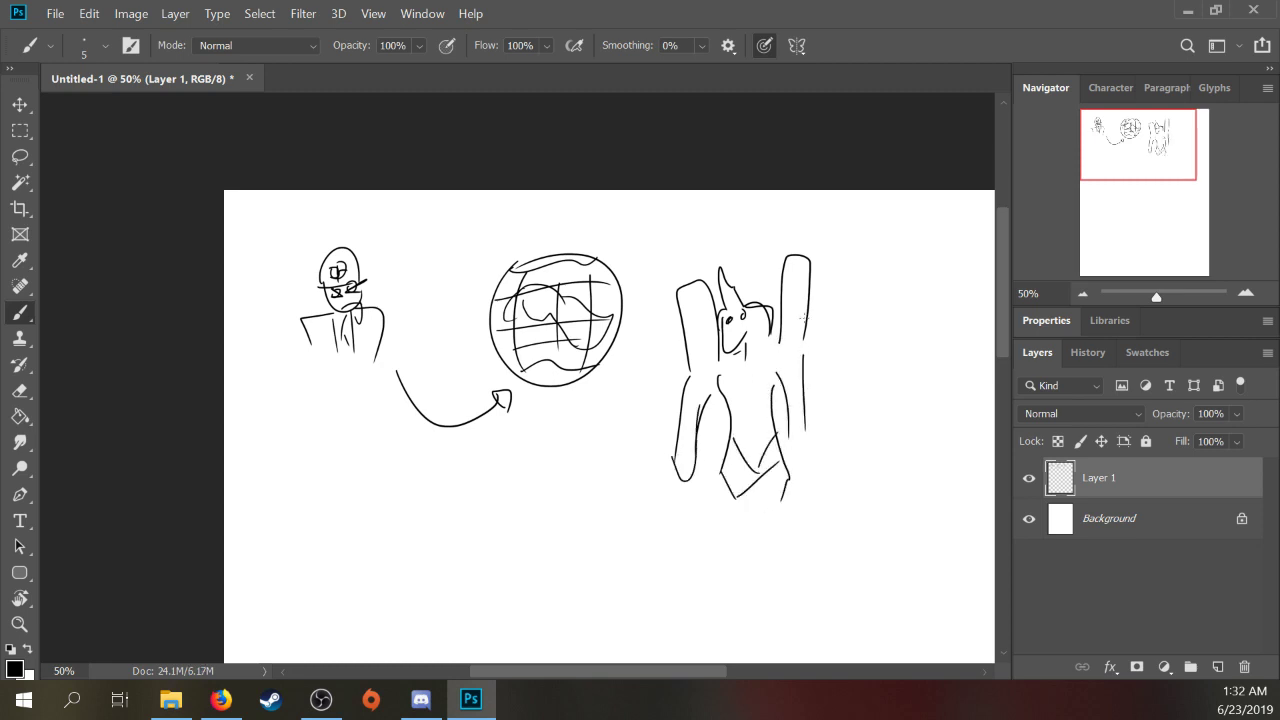
# Step: Handwrite "ADAM" and "1st ANGEL" beside the giant and add the remaining outline strokes to its arm
pyautogui.moveTo(828, 332)
pyautogui.mouseDown()
pyautogui.moveTo(847, 330)
pyautogui.moveTo(840, 320)
pyautogui.mouseUp()
pyautogui.moveTo(858, 298); pyautogui.dragTo(862, 330)
pyautogui.moveTo(882, 314); pyautogui.dragTo(946, 284)
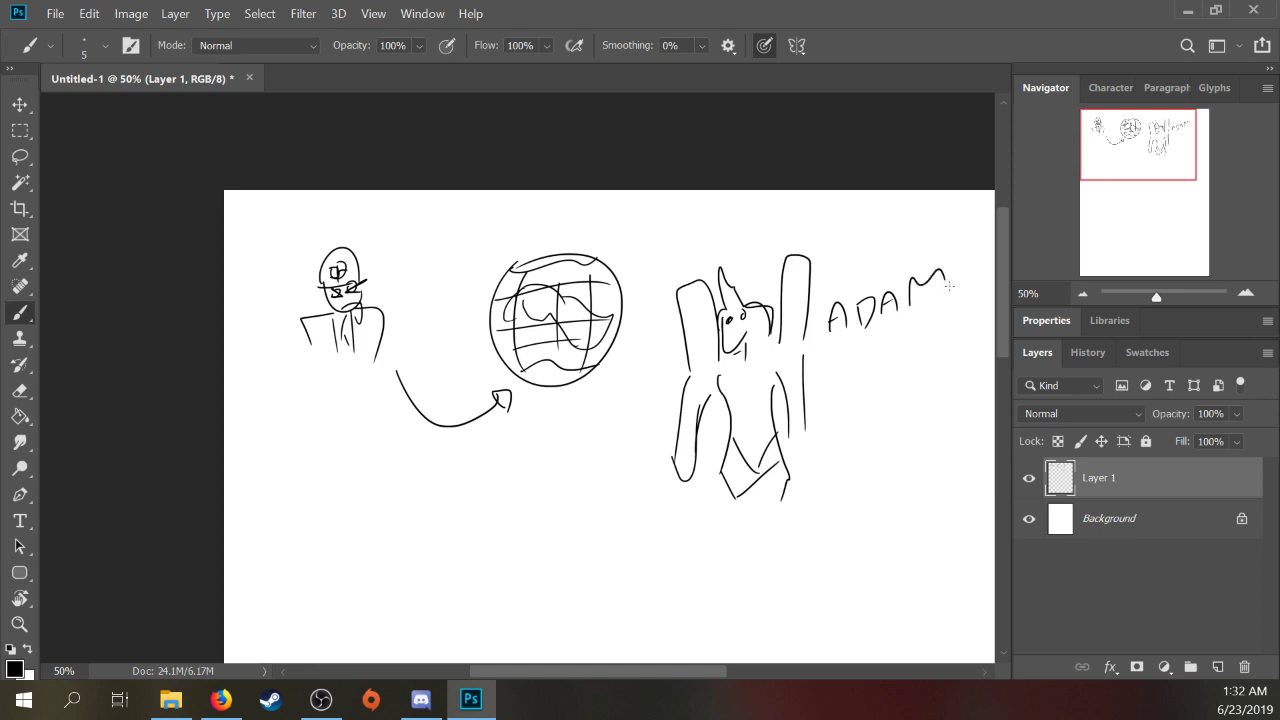
pyautogui.moveTo(806, 346); pyautogui.dragTo(808, 474)
pyautogui.moveTo(790, 422); pyautogui.dragTo(792, 458)
pyautogui.moveTo(845, 350); pyautogui.dragTo(846, 378)
pyautogui.moveTo(864, 362)
pyautogui.mouseDown()
pyautogui.moveTo(854, 382)
pyautogui.moveTo(872, 374)
pyautogui.mouseUp()
pyautogui.moveTo(866, 362); pyautogui.dragTo(880, 354)
pyautogui.moveTo(857, 421)
pyautogui.mouseDown()
pyautogui.moveTo(877, 416)
pyautogui.moveTo(872, 404)
pyautogui.mouseUp()
pyautogui.moveTo(880, 412); pyautogui.dragTo(908, 404)
pyautogui.moveTo(912, 382)
pyautogui.mouseDown()
pyautogui.moveTo(914, 404)
pyautogui.moveTo(924, 388)
pyautogui.mouseUp()
pyautogui.click(936, 392)
pyautogui.moveTo(933, 372)
pyautogui.mouseDown()
pyautogui.moveTo(934, 384)
pyautogui.moveTo(950, 380)
pyautogui.mouseUp()
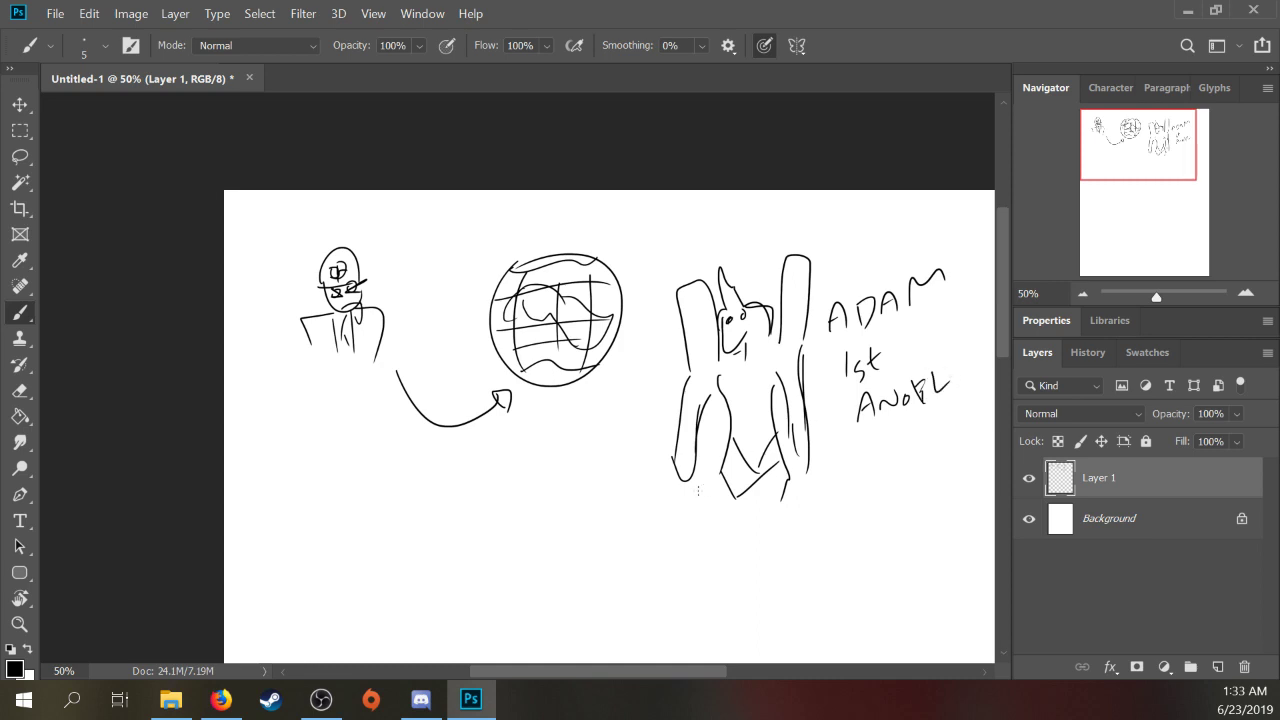
# Step: Cross out the giant with a large X and extend a stroke across the "ADAM" label
pyautogui.moveTo(697, 478); pyautogui.dragTo(826, 320)
pyautogui.moveTo(640, 283); pyautogui.dragTo(838, 448)
pyautogui.moveTo(790, 352); pyautogui.dragTo(904, 276)
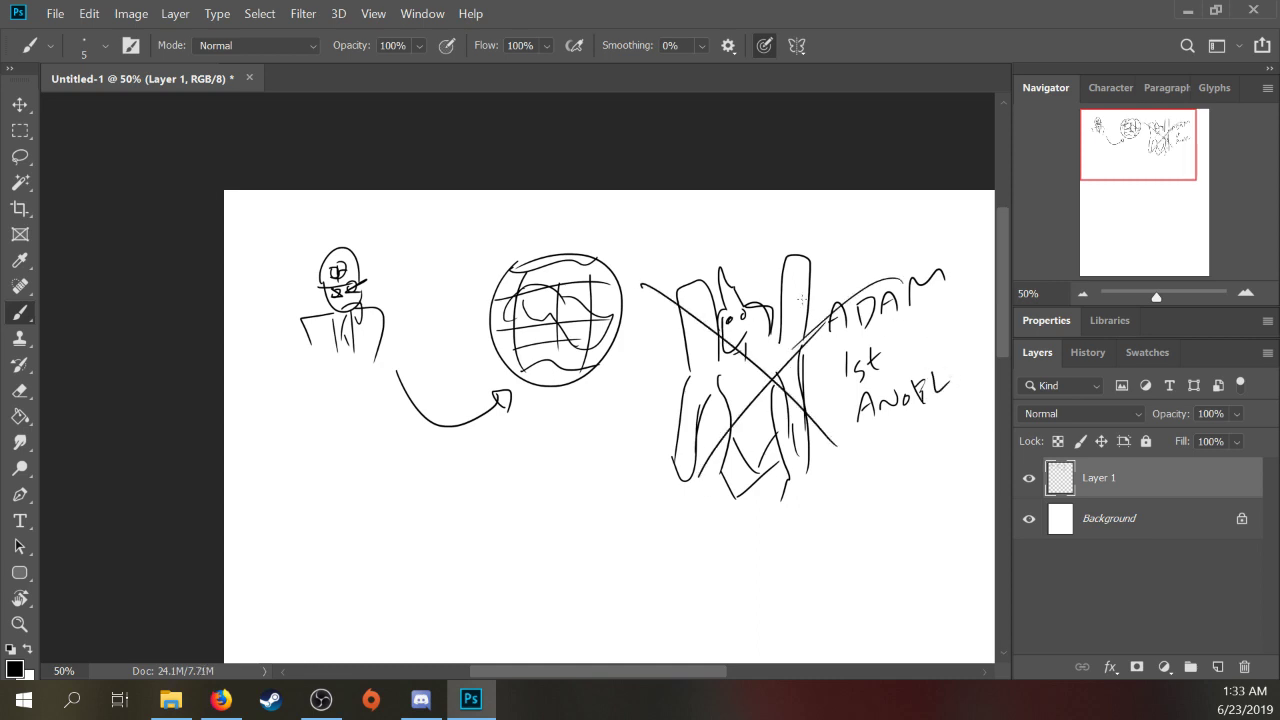
# Step: Lasso the crossed-out giant with its labels, delete them and return to the Brush tool
pyautogui.press('l')
pyautogui.moveTo(832, 234)
pyautogui.mouseDown()
pyautogui.moveTo(656, 352)
pyautogui.moveTo(955, 445)
pyautogui.moveTo(840, 238)
pyautogui.mouseUp()
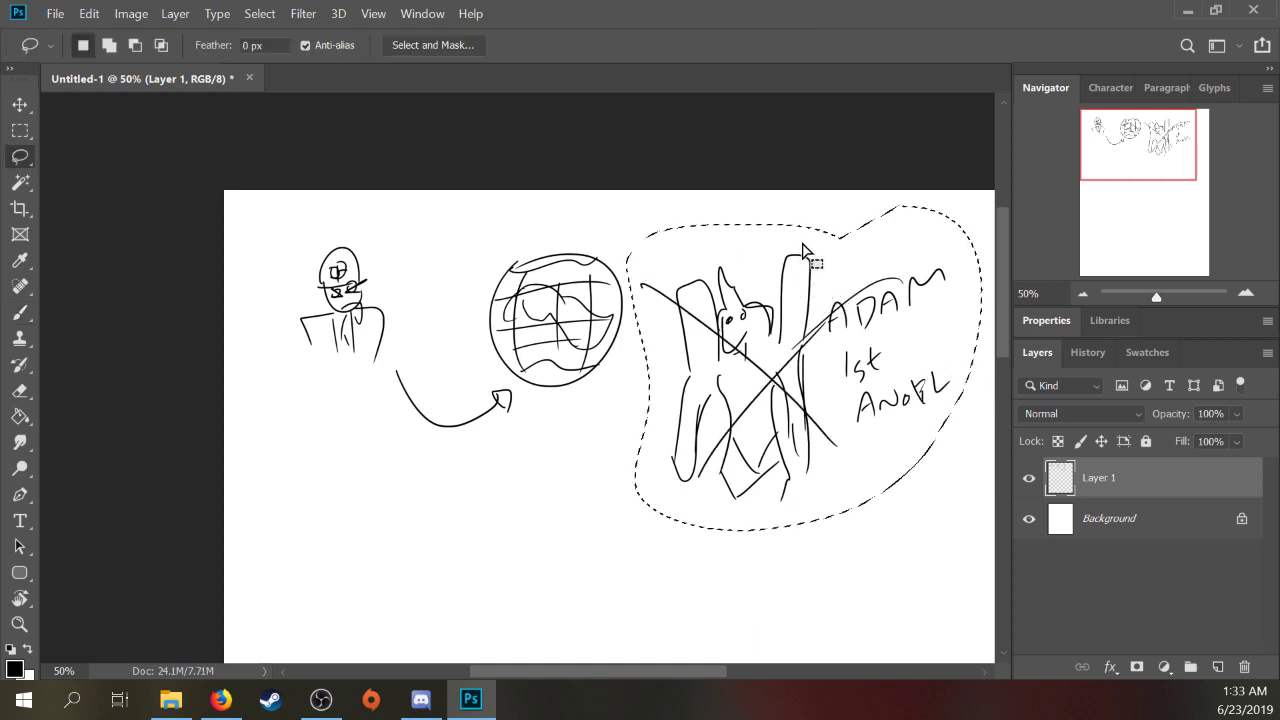
pyautogui.scroll(-2, 790, 260)
pyautogui.hscroll(2, 790, 260)
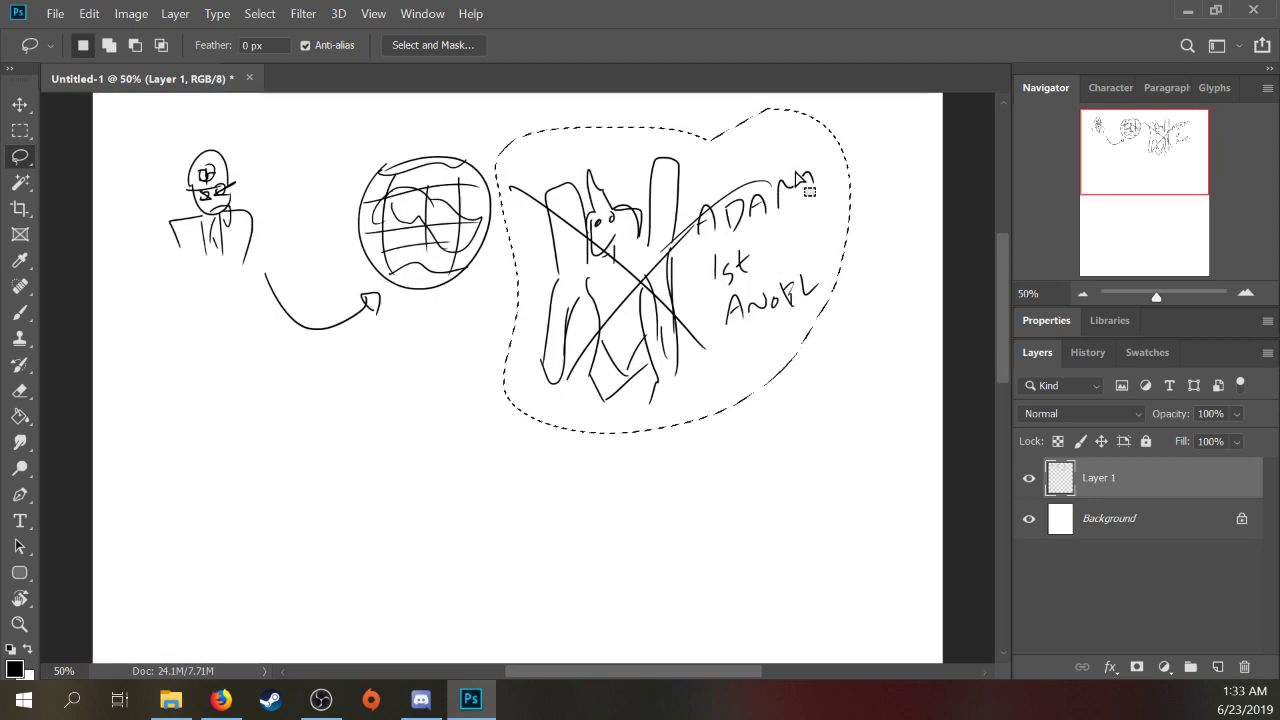
pyautogui.press('Delete')
pyautogui.press('b')
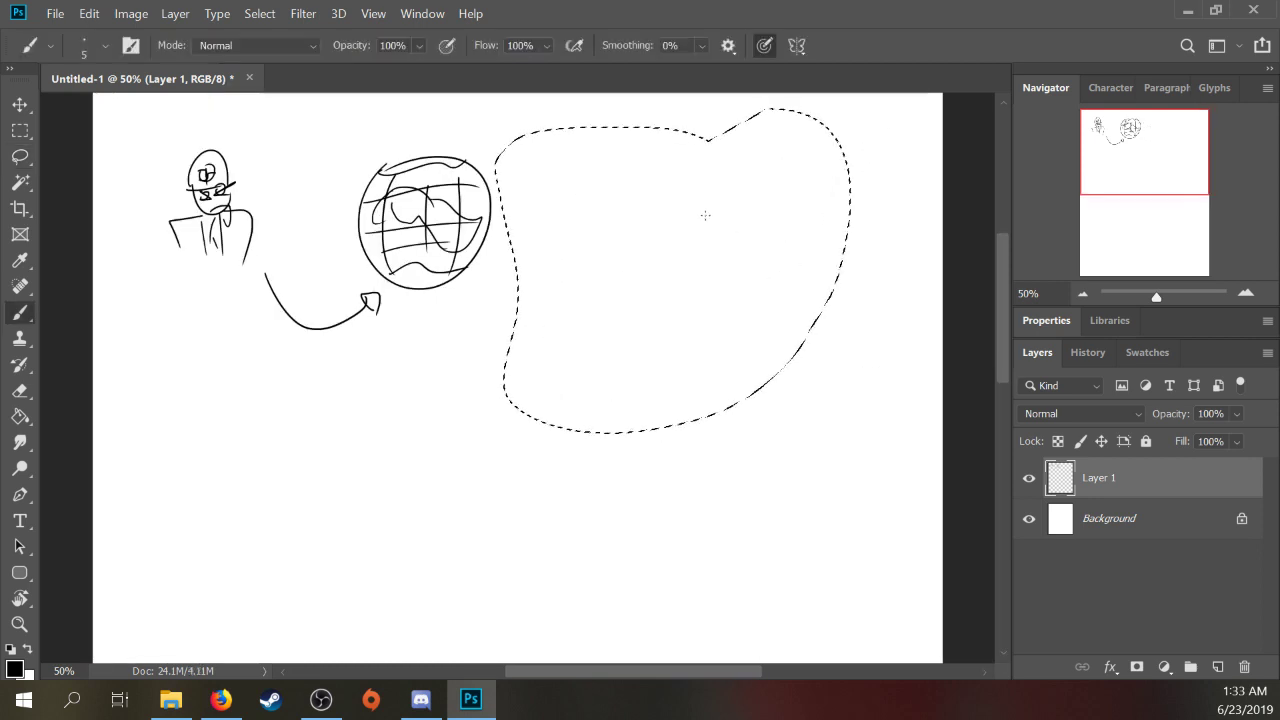
# Step: Clear the active selection and brush three curved necks with horned heads in the empty space beside the globe
pyautogui.press('m')
pyautogui.hotkey('ctrl', 'd')
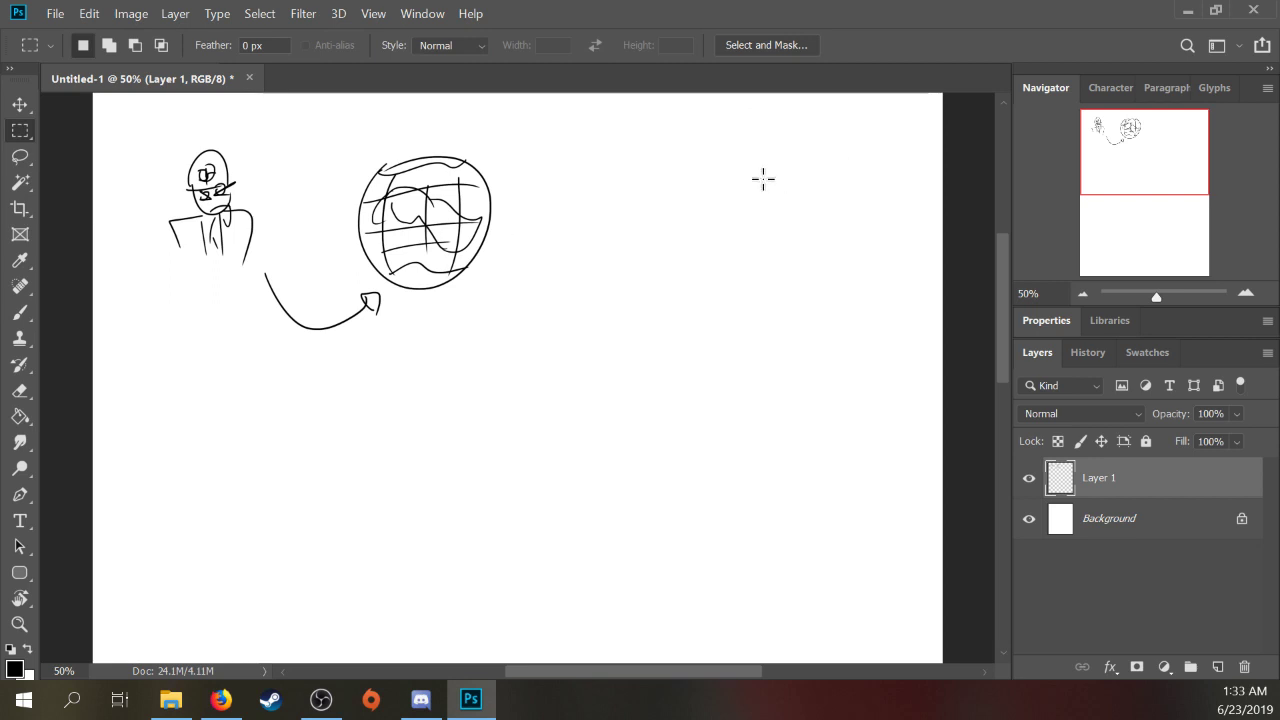
pyautogui.press('b')
pyautogui.moveTo(693, 229)
pyautogui.mouseDown()
pyautogui.moveTo(686, 163)
pyautogui.moveTo(625, 172)
pyautogui.moveTo(617, 195)
pyautogui.moveTo(670, 250)
pyautogui.moveTo(742, 150)
pyautogui.moveTo(754, 196)
pyautogui.mouseUp()
pyautogui.moveTo(754, 257)
pyautogui.mouseDown()
pyautogui.moveTo(788, 168)
pyautogui.moveTo(790, 182)
pyautogui.mouseUp()
pyautogui.moveTo(778, 160)
pyautogui.mouseDown()
pyautogui.moveTo(816, 152)
pyautogui.moveTo(825, 166)
pyautogui.moveTo(805, 190)
pyautogui.mouseUp()
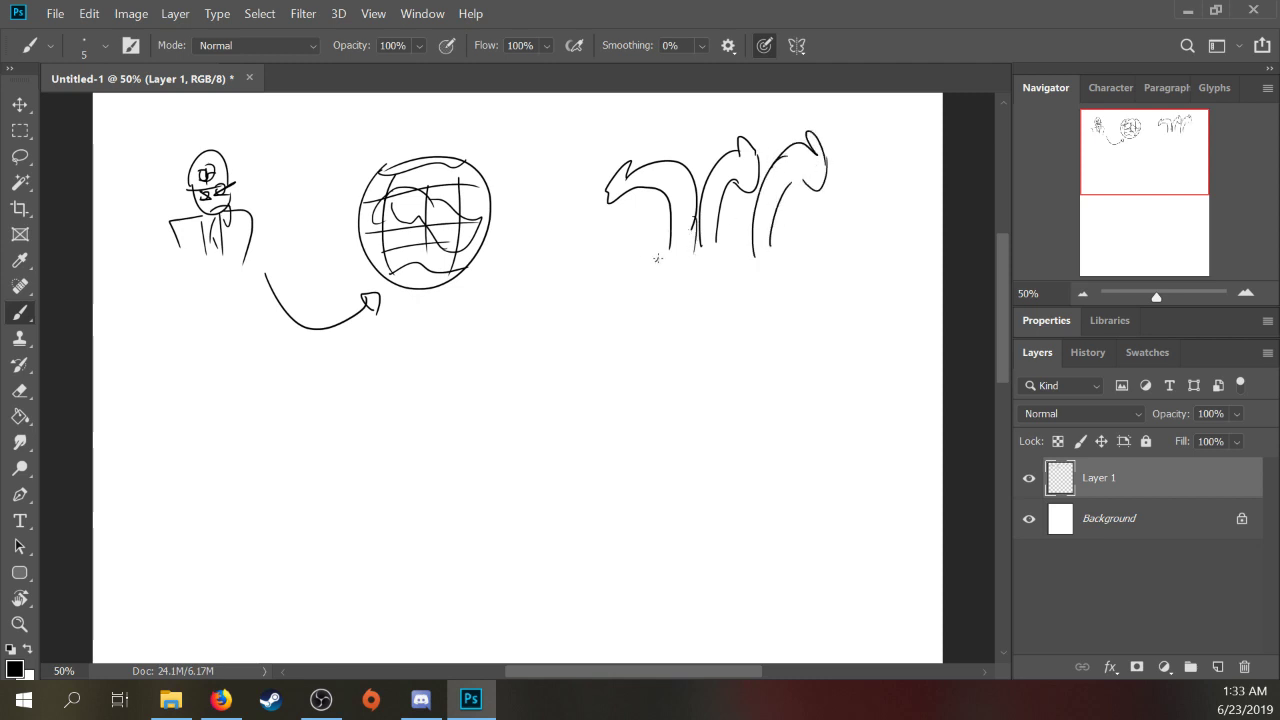
# Step: Draw the three-headed dragon's body below the necks with two pointed wings and a row of stubby legs
pyautogui.moveTo(657, 258)
pyautogui.mouseDown()
pyautogui.moveTo(630, 300)
pyautogui.moveTo(656, 324)
pyautogui.mouseUp()
pyautogui.moveTo(664, 256)
pyautogui.mouseDown()
pyautogui.moveTo(580, 194)
pyautogui.moveTo(670, 280)
pyautogui.mouseUp()
pyautogui.moveTo(760, 242)
pyautogui.mouseDown()
pyautogui.moveTo(800, 290)
pyautogui.moveTo(802, 320)
pyautogui.mouseUp()
pyautogui.moveTo(656, 300); pyautogui.dragTo(797, 312)
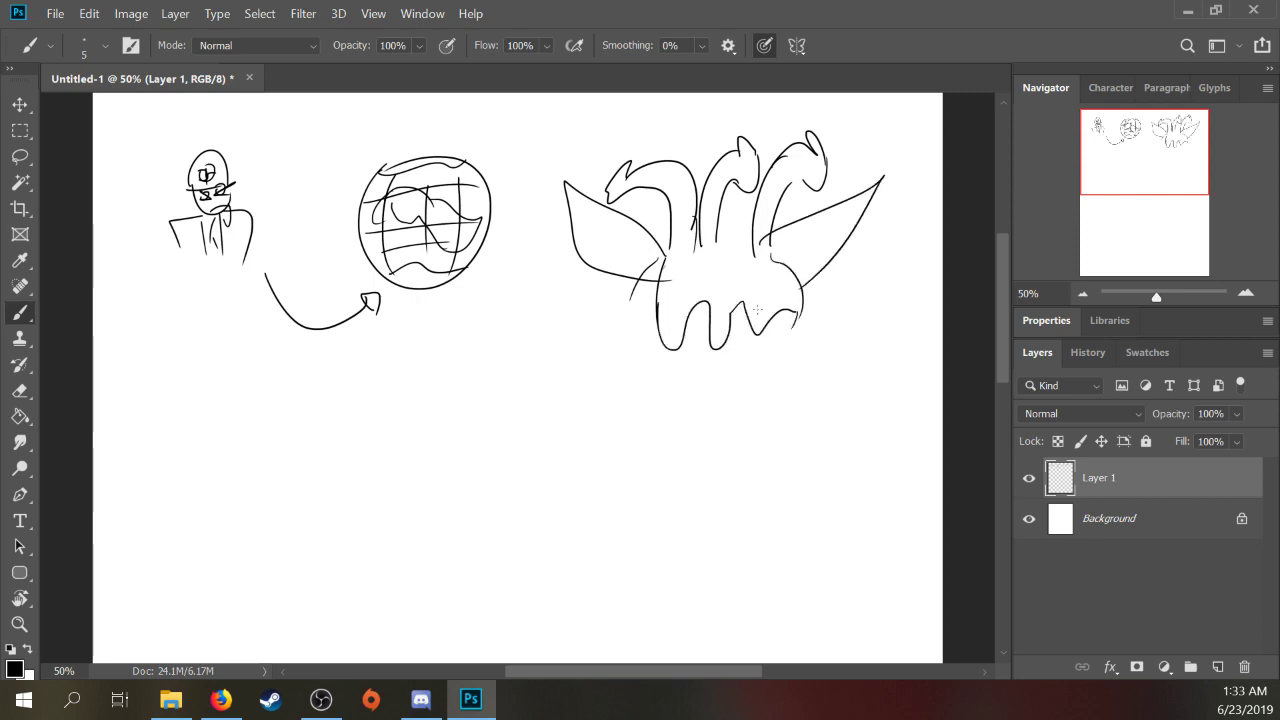
# Step: Add facial features to the dragon's heads and handwrite "SJW" above the first head, deleting the stray stroke beside the label
pyautogui.moveTo(738, 176); pyautogui.dragTo(822, 176)
pyautogui.moveTo(598, 133)
pyautogui.mouseDown()
pyautogui.moveTo(576, 166)
pyautogui.moveTo(668, 112)
pyautogui.moveTo(598, 162)
pyautogui.moveTo(645, 110)
pyautogui.moveTo(676, 106)
pyautogui.moveTo(661, 133)
pyautogui.mouseUp()
pyautogui.press('l')
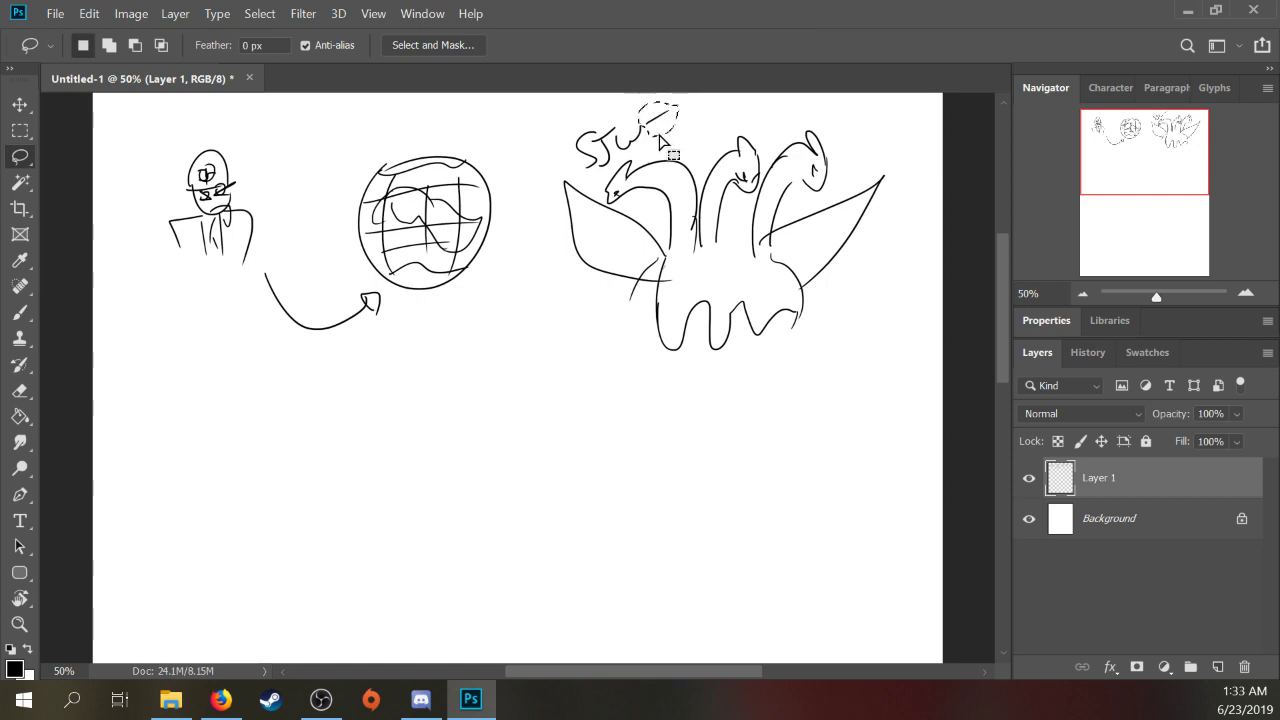
pyautogui.press('Delete')
pyautogui.hotkey('ctrl', 'd')
# Step: Brush a short curve at the base of the dragon's middle neck and a hooked mark above the middle head
pyautogui.moveTo(575, 265); pyautogui.dragTo(615, 328)
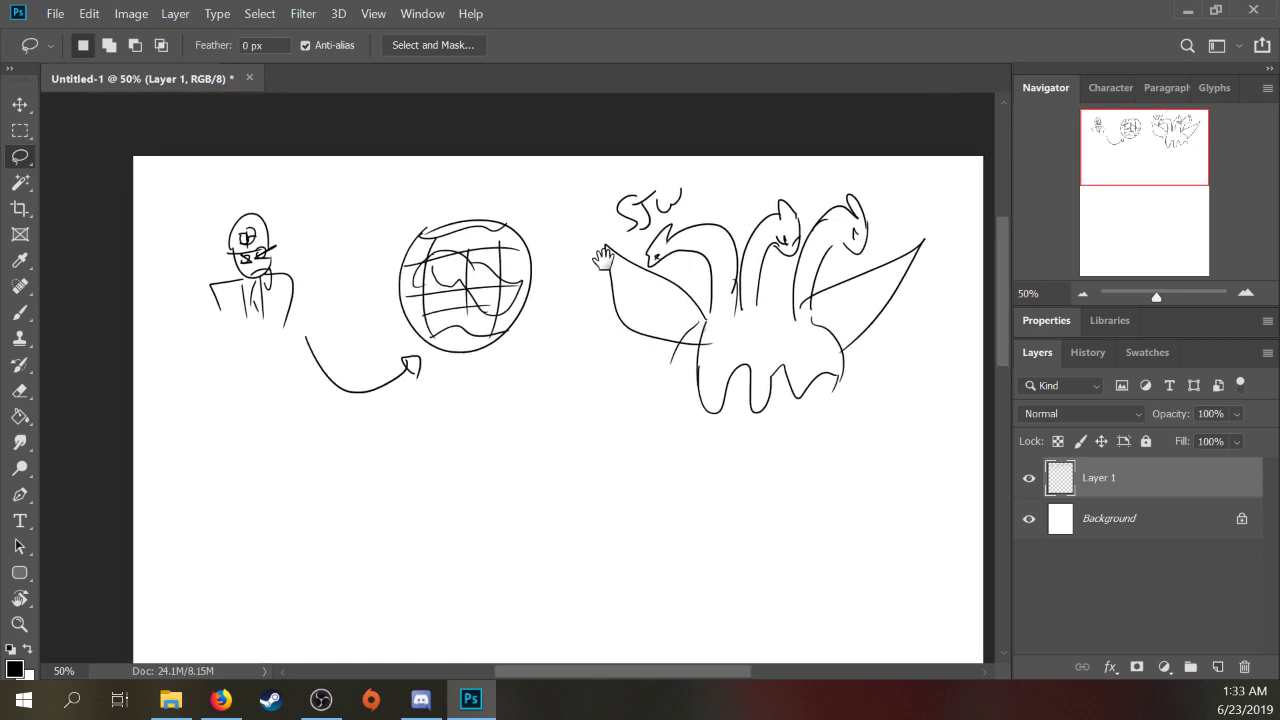
pyautogui.press('b')
pyautogui.moveTo(768, 305); pyautogui.dragTo(800, 314)
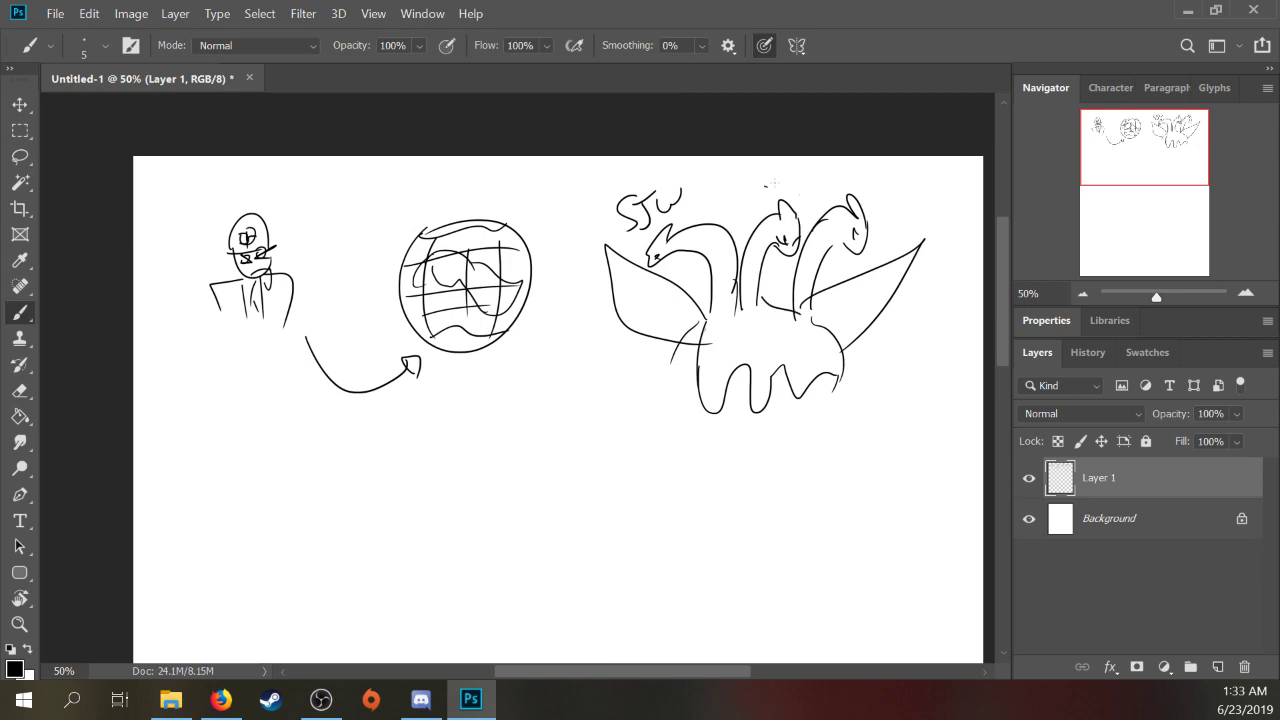
pyautogui.moveTo(764, 185)
pyautogui.mouseDown()
pyautogui.moveTo(802, 212)
pyautogui.moveTo(815, 189)
pyautogui.mouseUp()
# Step: Draw a boxy device below the globe, handwrite "ORCA" above it and add a small arrow aimed at the dragon
pyautogui.moveTo(506, 404)
pyautogui.mouseDown()
pyautogui.moveTo(556, 410)
pyautogui.moveTo(500, 432)
pyautogui.mouseUp()
pyautogui.moveTo(548, 380)
pyautogui.mouseDown()
pyautogui.moveTo(558, 410)
pyautogui.moveTo(498, 432)
pyautogui.moveTo(574, 428)
pyautogui.mouseUp()
pyautogui.moveTo(572, 410); pyautogui.dragTo(570, 438)
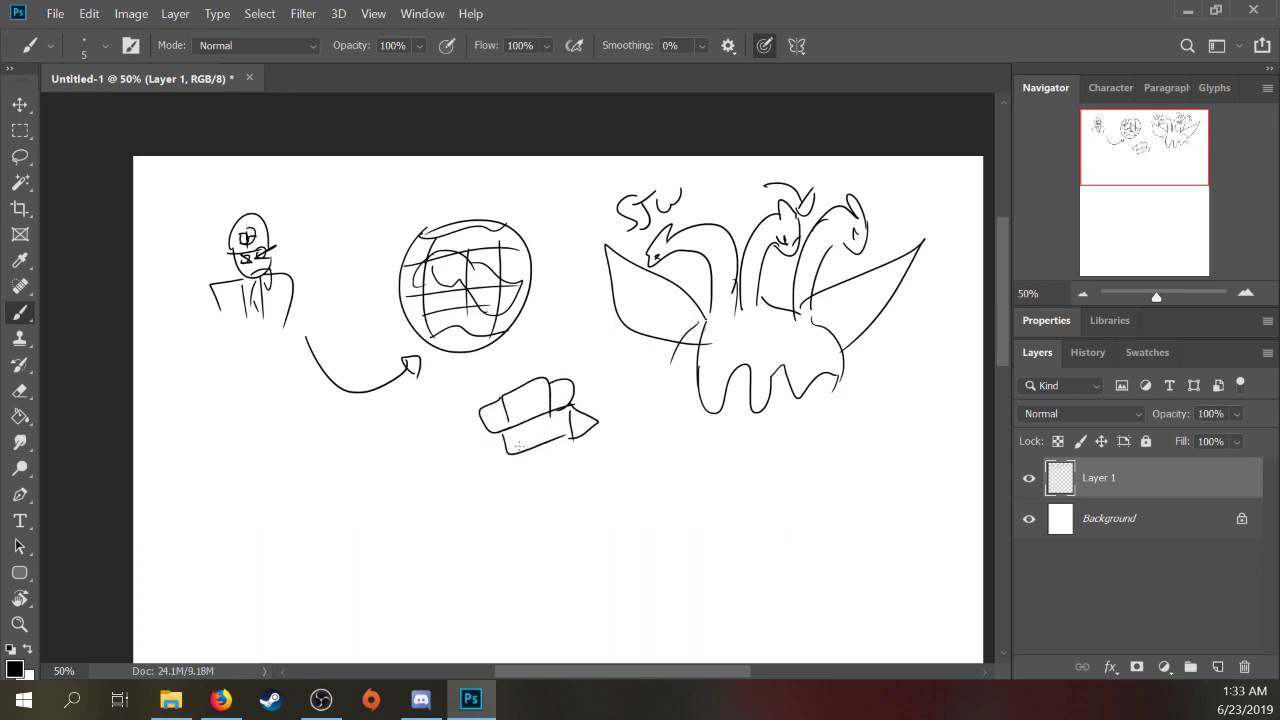
pyautogui.moveTo(498, 362); pyautogui.dragTo(542, 374)
pyautogui.moveTo(552, 374); pyautogui.dragTo(566, 350)
pyautogui.moveTo(588, 401); pyautogui.dragTo(614, 386)
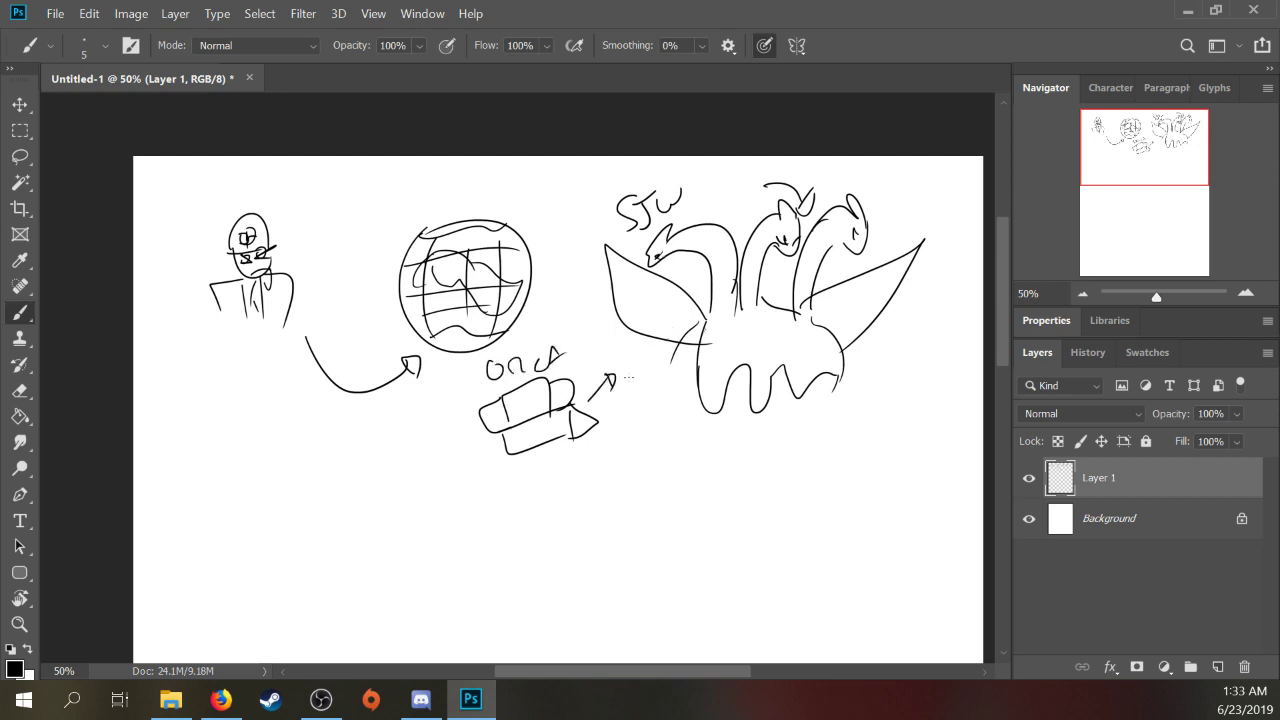
# Step: Handwrite "TRIGGER" after the "ORCA" label and add short strokes to the dragon's chest
pyautogui.moveTo(577, 347)
pyautogui.mouseDown()
pyautogui.moveTo(578, 368)
pyautogui.moveTo(634, 368)
pyautogui.moveTo(724, 330)
pyautogui.moveTo(734, 370)
pyautogui.mouseUp()
pyautogui.moveTo(750, 328); pyautogui.dragTo(752, 358)
pyautogui.moveTo(788, 332); pyautogui.dragTo(792, 346)
pyautogui.press('l')
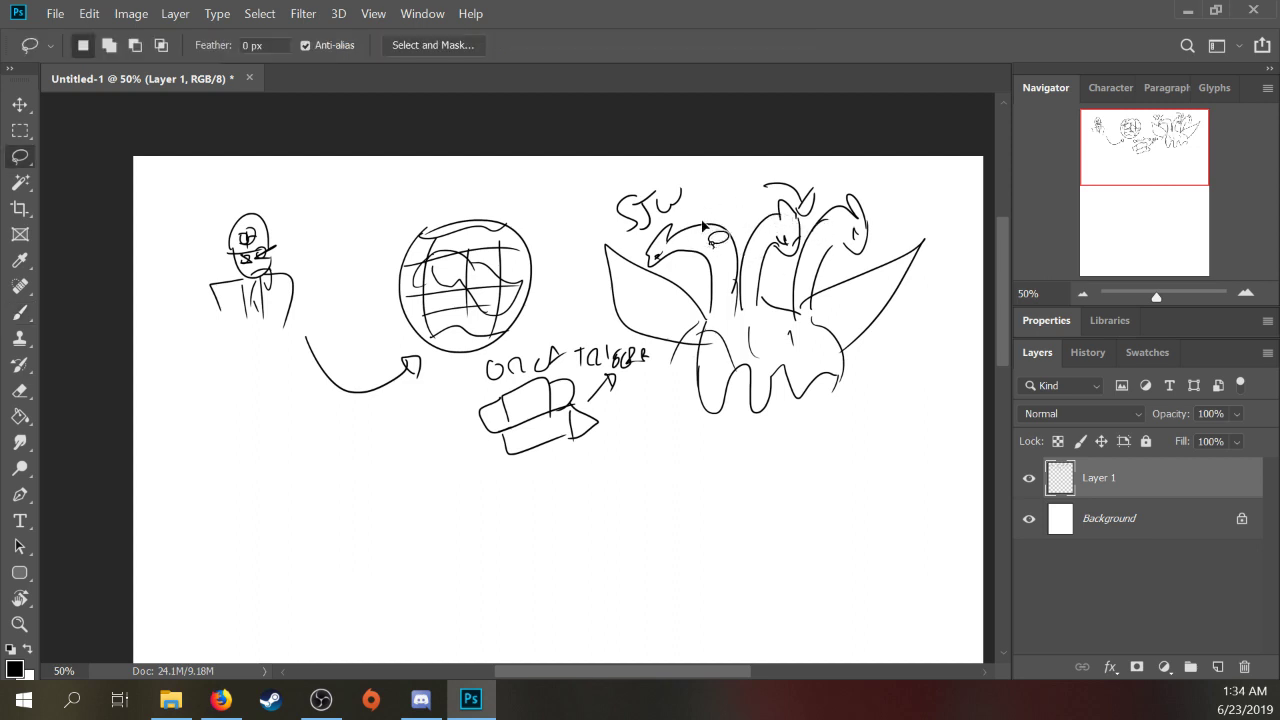
# Step: Sketch Godzilla's head with an angry face and curved neck in the blank area below the bearded man
pyautogui.press('b')
pyautogui.moveTo(451, 486)
pyautogui.mouseDown()
pyautogui.moveTo(586, 386)
pyautogui.moveTo(596, 351)
pyautogui.mouseUp()
pyautogui.moveTo(400, 410)
pyautogui.mouseDown()
pyautogui.moveTo(457, 380)
pyautogui.moveTo(498, 403)
pyautogui.moveTo(434, 464)
pyautogui.mouseUp()
pyautogui.moveTo(386, 424); pyautogui.dragTo(374, 436)
pyautogui.moveTo(414, 398)
pyautogui.mouseDown()
pyautogui.moveTo(361, 463)
pyautogui.moveTo(373, 467)
pyautogui.mouseUp()
pyautogui.moveTo(466, 387); pyautogui.dragTo(476, 397)
pyautogui.moveTo(479, 394)
pyautogui.mouseDown()
pyautogui.moveTo(470, 402)
pyautogui.moveTo(493, 400)
pyautogui.moveTo(460, 426)
pyautogui.moveTo(428, 494)
pyautogui.mouseUp()
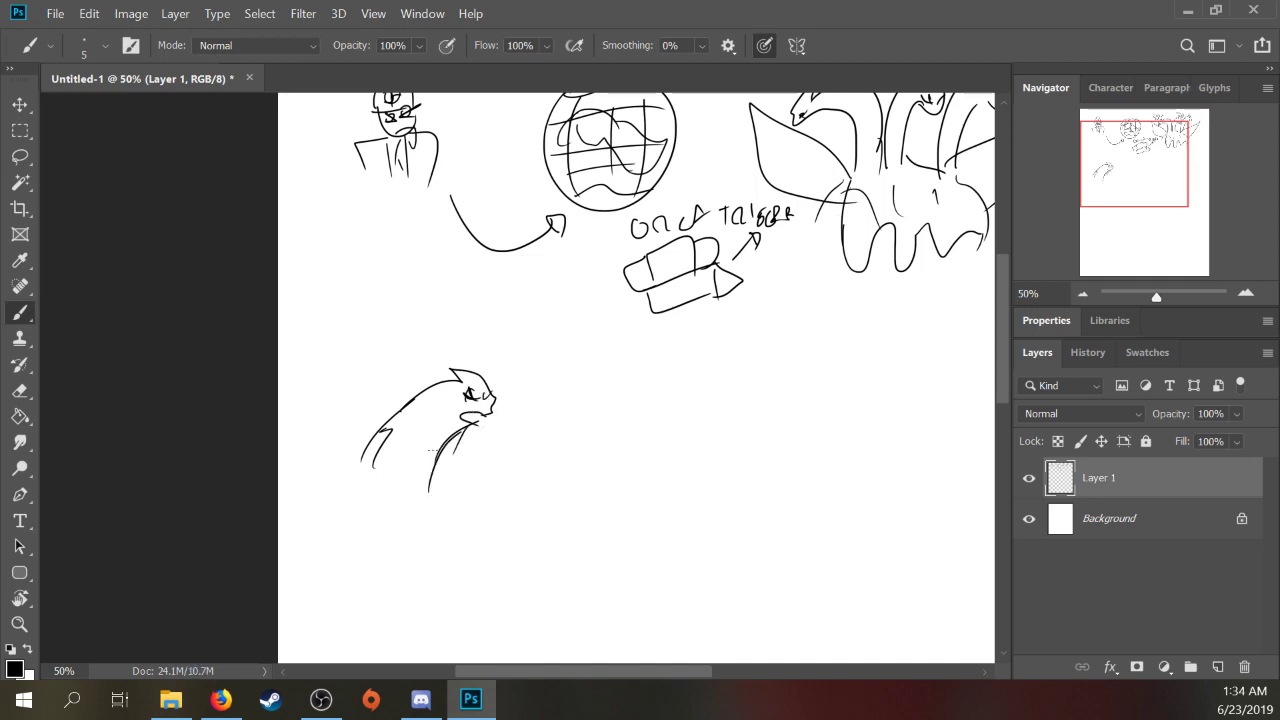
# Step: Add jagged spines down Godzilla's back and draw the outline of the chest and lower back
pyautogui.moveTo(398, 429)
pyautogui.mouseDown()
pyautogui.moveTo(373, 443)
pyautogui.moveTo(360, 427)
pyautogui.moveTo(366, 459)
pyautogui.moveTo(350, 490)
pyautogui.mouseUp()
pyautogui.moveTo(402, 398)
pyautogui.mouseDown()
pyautogui.moveTo(400, 422)
pyautogui.moveTo(424, 381)
pyautogui.mouseUp()
pyautogui.moveTo(372, 452); pyautogui.dragTo(350, 518)
pyautogui.moveTo(436, 465); pyautogui.dragTo(438, 510)
pyautogui.moveTo(352, 495); pyautogui.dragTo(396, 612)
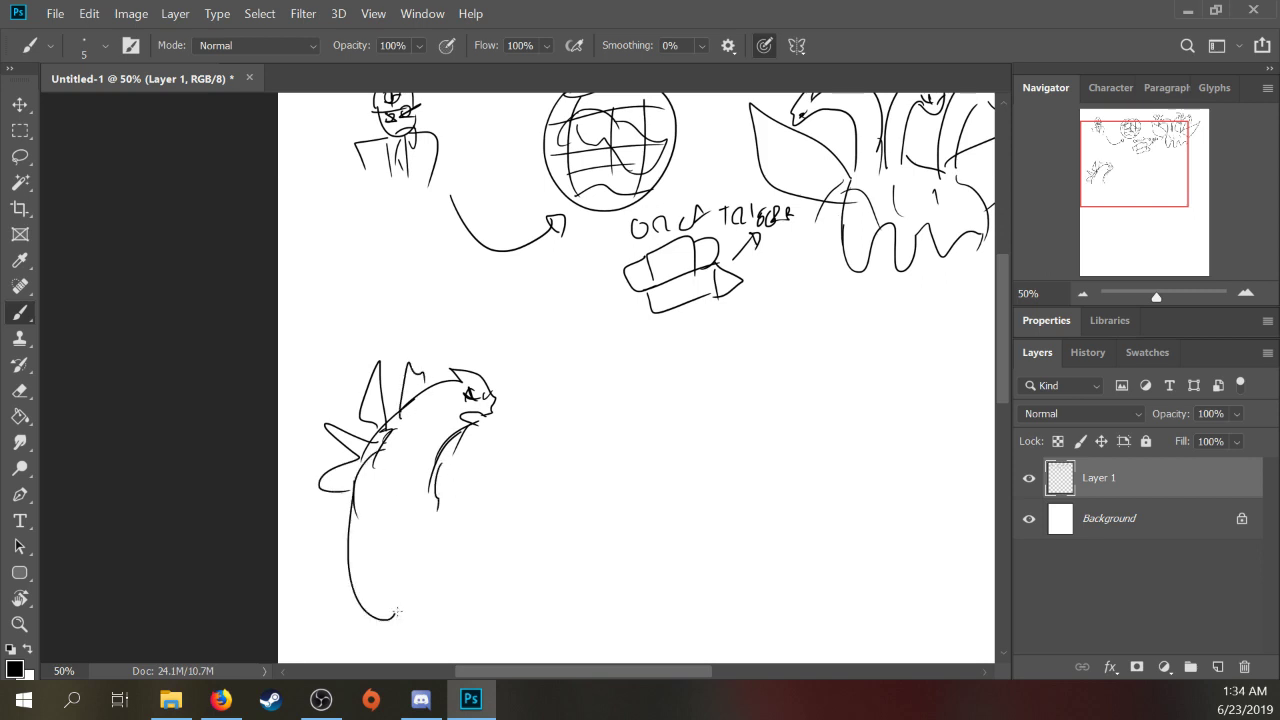
# Step: Draw Godzilla's thighs, small arm and belly line to complete the body
pyautogui.moveTo(352, 572)
pyautogui.mouseDown()
pyautogui.moveTo(390, 576)
pyautogui.moveTo(392, 602)
pyautogui.mouseUp()
pyautogui.moveTo(423, 525); pyautogui.dragTo(454, 600)
pyautogui.moveTo(396, 524); pyautogui.dragTo(380, 478)
pyautogui.moveTo(446, 478); pyautogui.dragTo(440, 528)
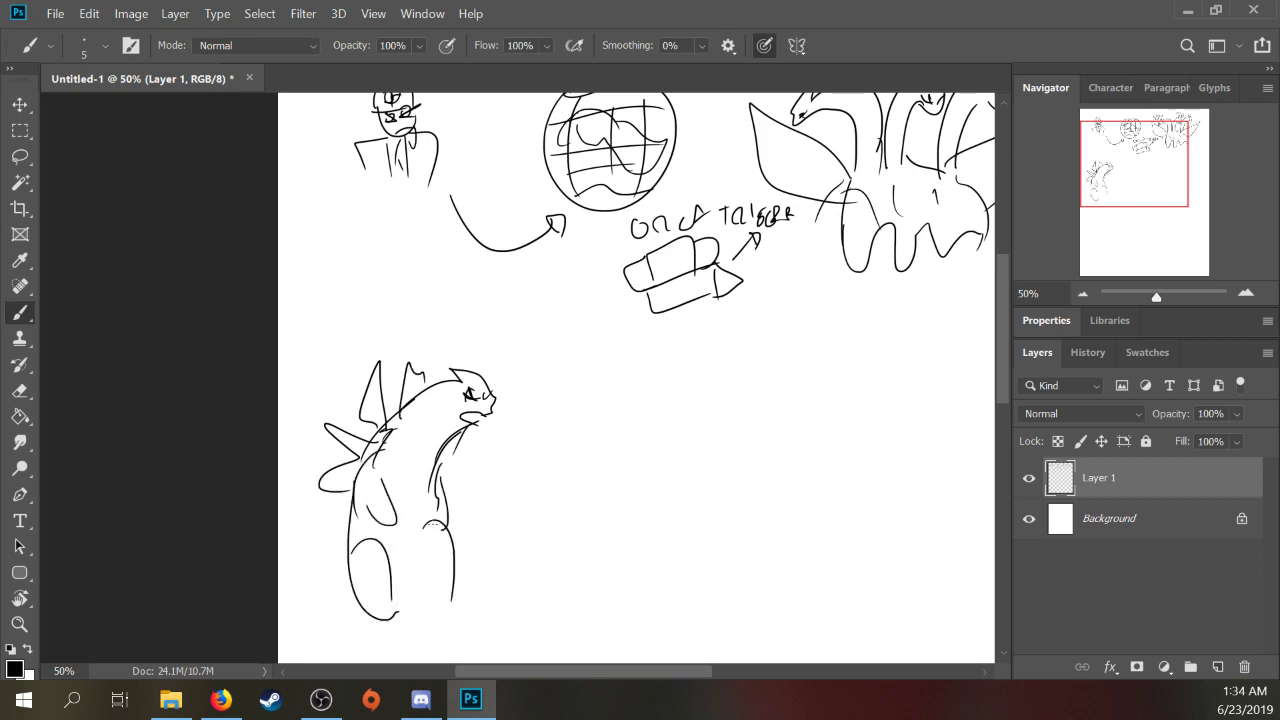
pyautogui.moveTo(480, 488)
pyautogui.mouseDown()
pyautogui.moveTo(742, 330)
pyautogui.moveTo(748, 364)
pyautogui.mouseUp()
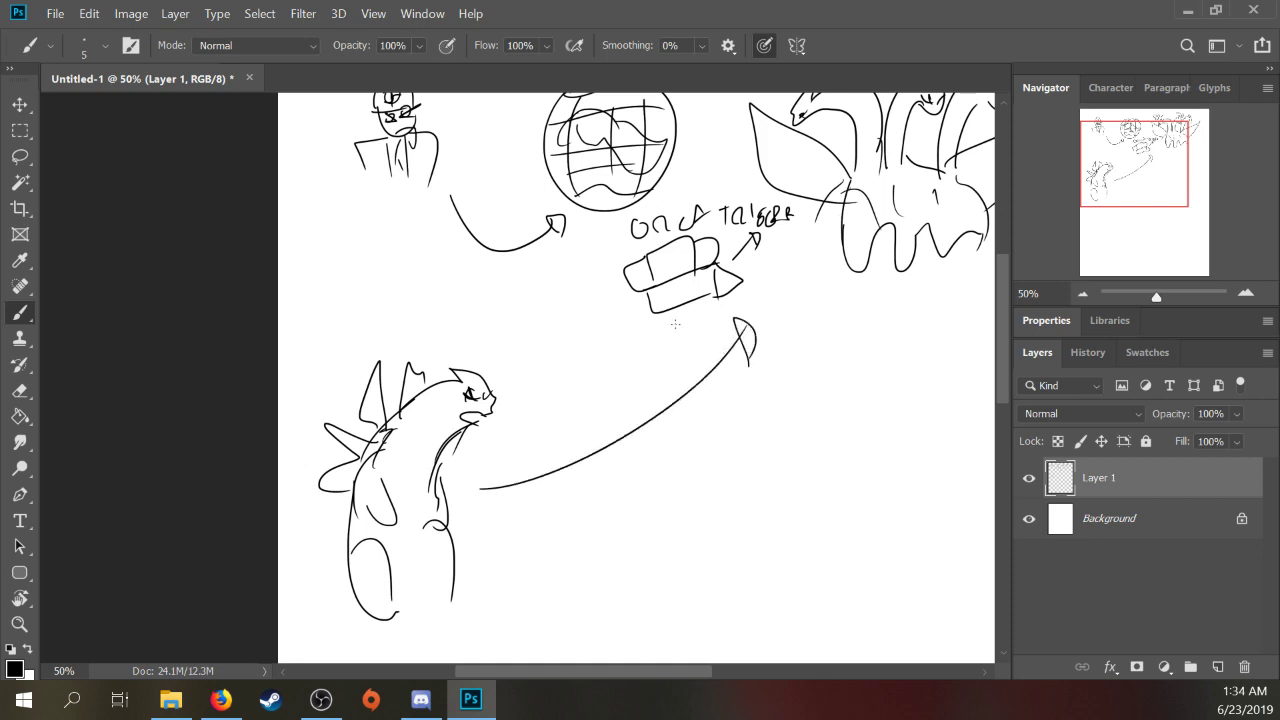
pyautogui.hotkey('ctrl', 'z')
pyautogui.hotkey('ctrl', 'z')
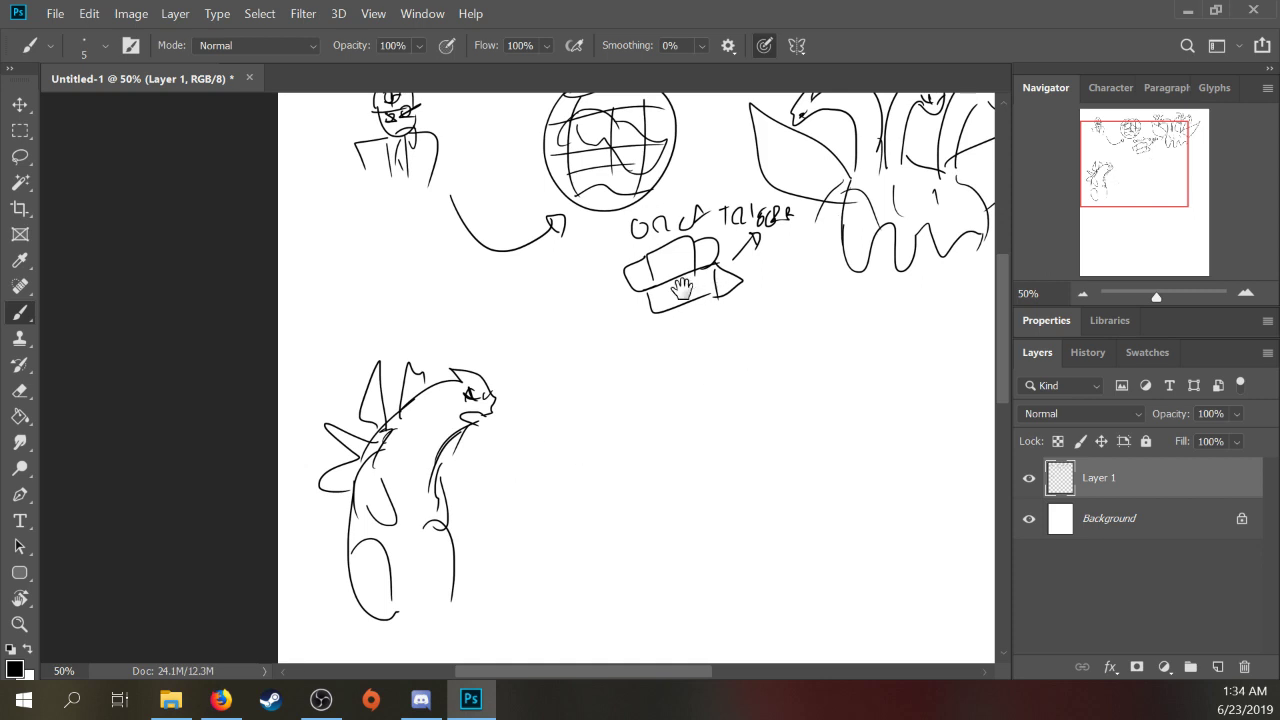
# Step: Lasso the man, arrow, globe and labelled ORCA device, delete them and clear the selection
pyautogui.moveTo(680, 288); pyautogui.dragTo(670, 347)
pyautogui.press('l')
pyautogui.moveTo(670, 432)
pyautogui.mouseDown()
pyautogui.moveTo(772, 488)
pyautogui.moveTo(556, 600)
pyautogui.moveTo(393, 311)
pyautogui.moveTo(655, 340)
pyautogui.moveTo(668, 428)
pyautogui.mouseUp()
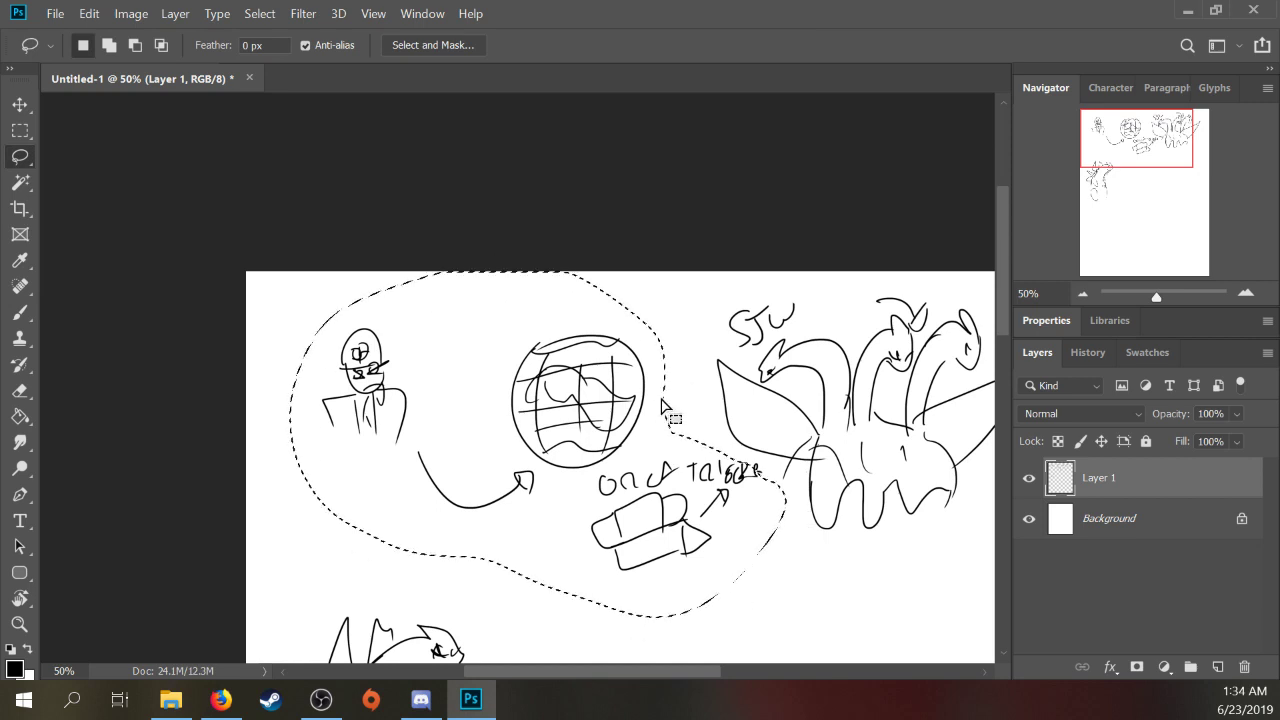
pyautogui.press('Delete')
pyautogui.hotkey('ctrl', 'd')
# Step: Lasso the Godzilla drawing, move it up beside the three-headed dragon so they face each other, and deselect it
pyautogui.scroll(-4, 594, 389)
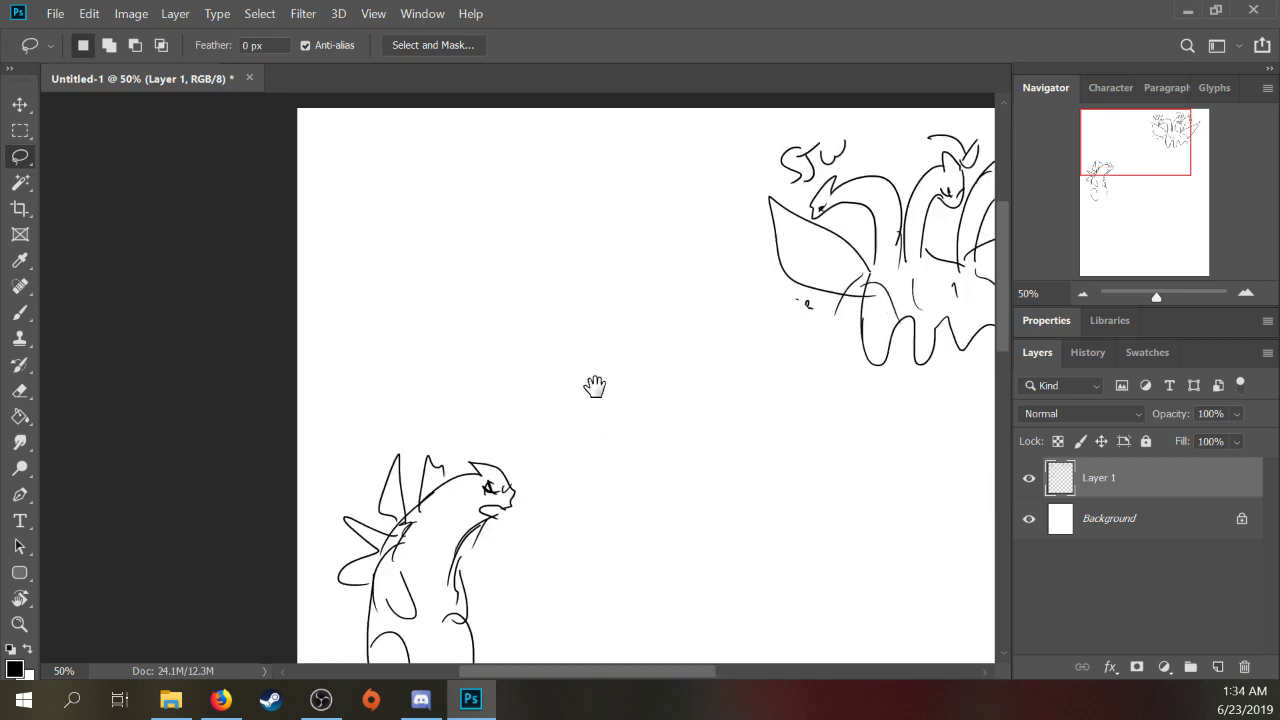
pyautogui.moveTo(432, 363); pyautogui.dragTo(636, 384)
pyautogui.press('v')
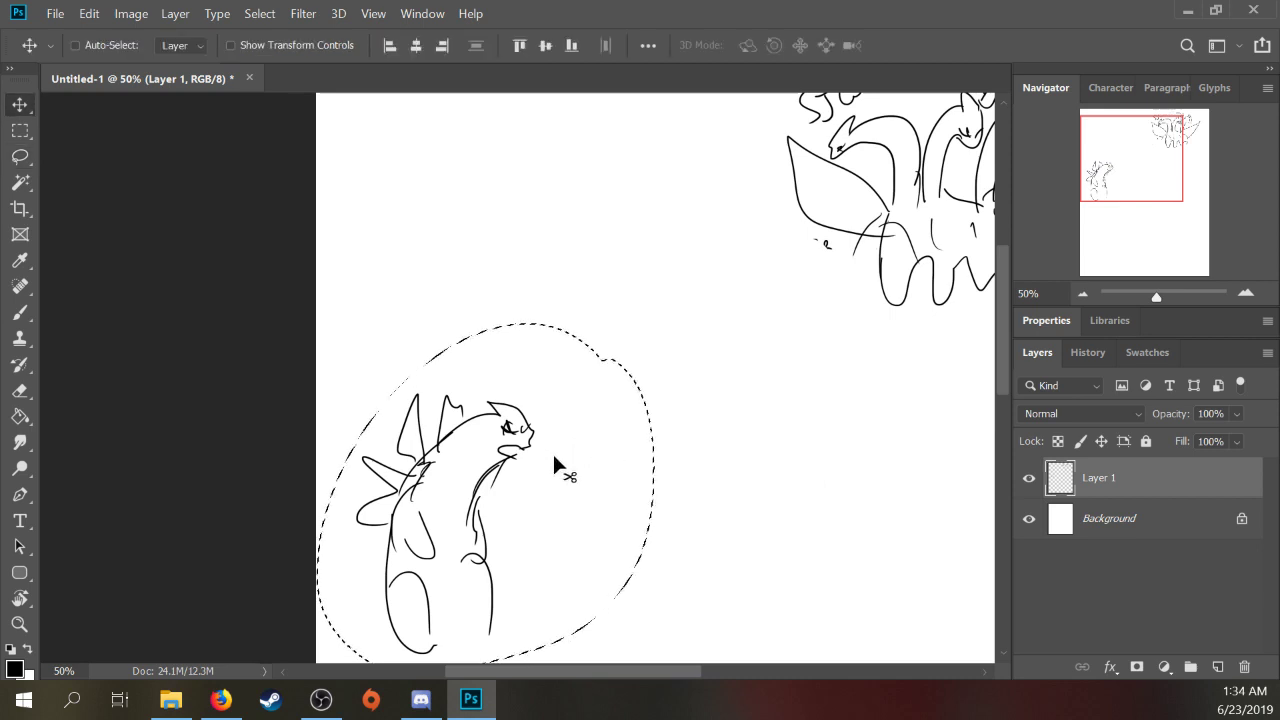
pyautogui.moveTo(556, 457); pyautogui.dragTo(686, 190)
pyautogui.moveTo(686, 190); pyautogui.dragTo(586, 400)
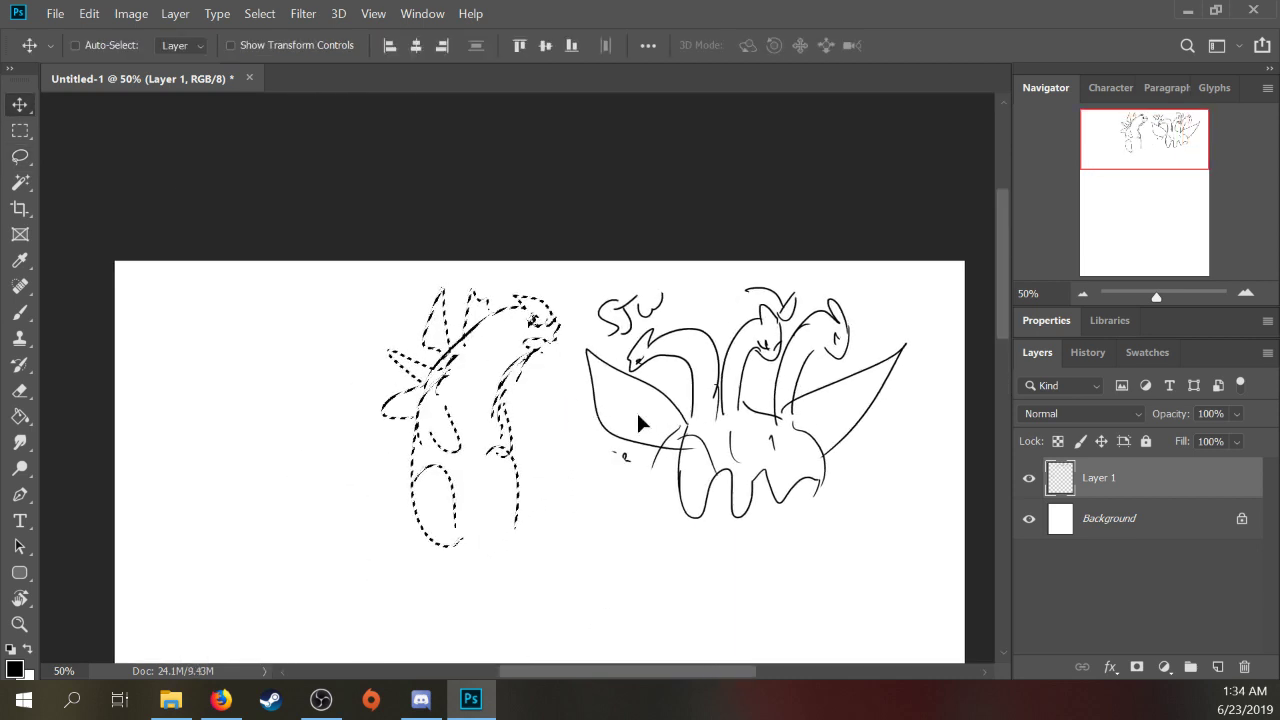
pyautogui.press('m')
pyautogui.hotkey('ctrl', 'd')
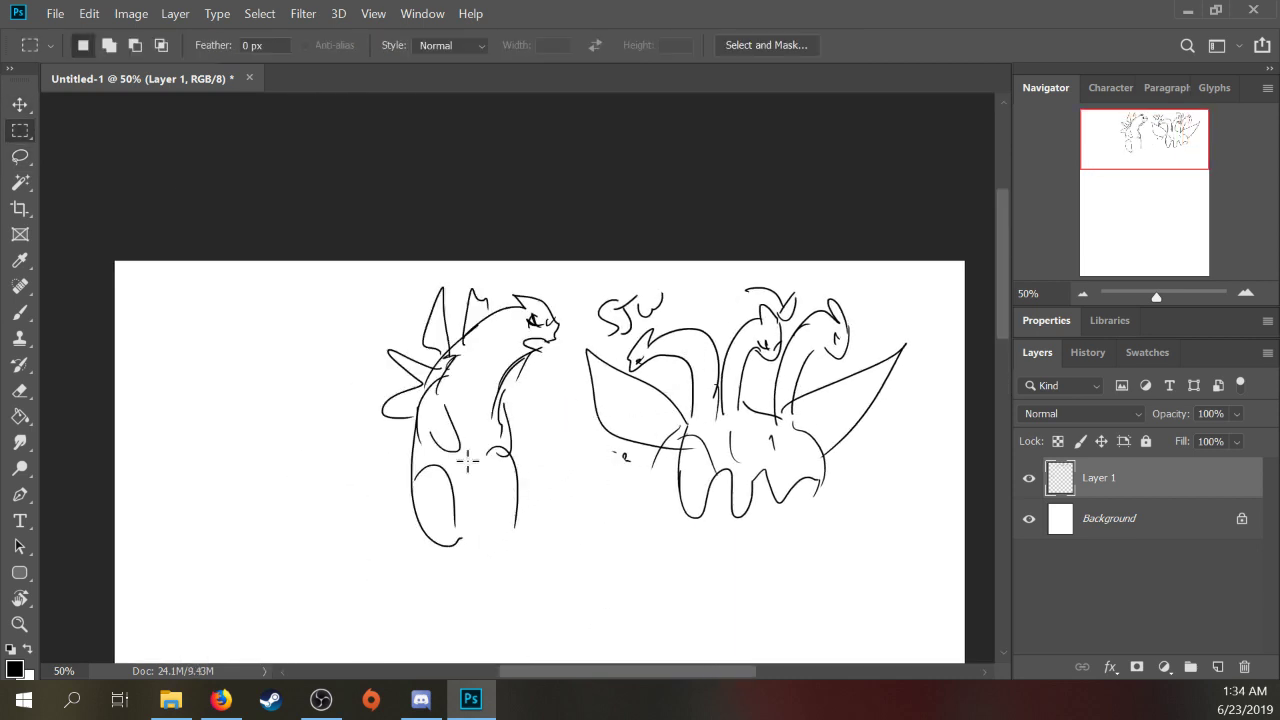
# Step: Draw a long pointed tail behind Godzilla with a row of small spikes along its upper edge
pyautogui.press('b')
pyautogui.moveTo(408, 460)
pyautogui.mouseDown()
pyautogui.moveTo(231, 509)
pyautogui.moveTo(413, 533)
pyautogui.mouseUp()
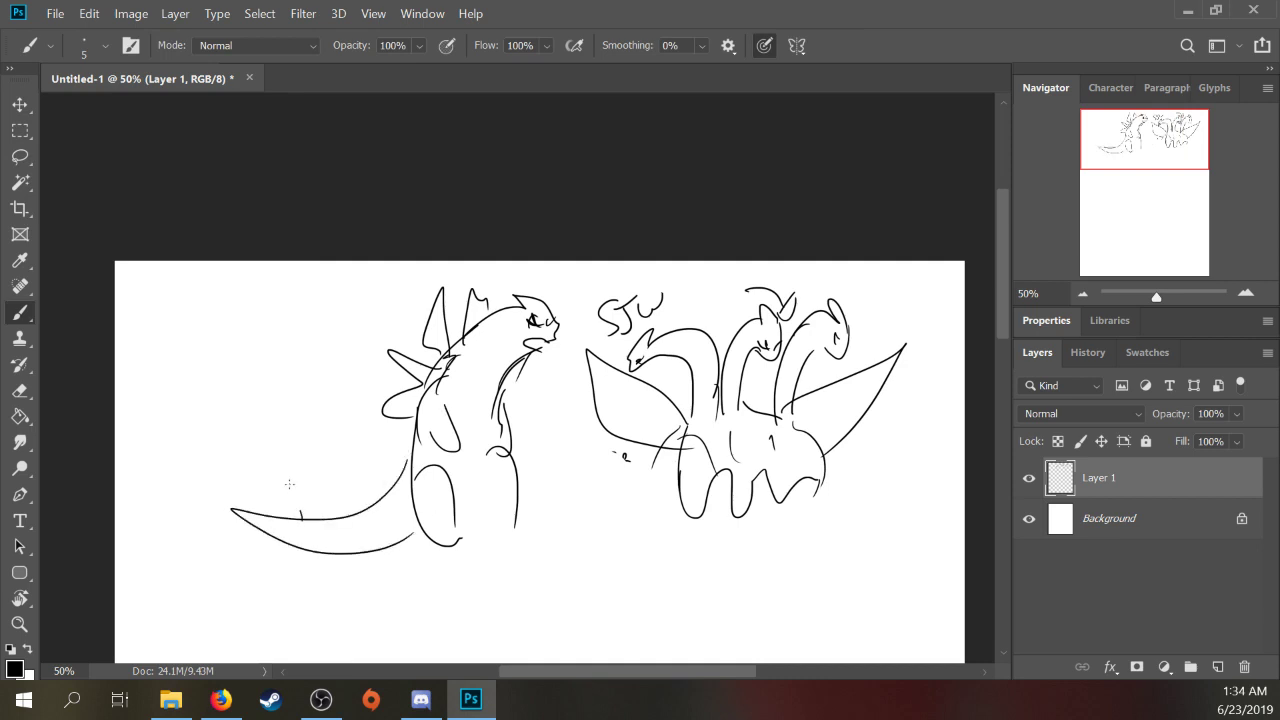
pyautogui.moveTo(290, 518); pyautogui.dragTo(302, 518)
pyautogui.moveTo(330, 518)
pyautogui.mouseDown()
pyautogui.moveTo(338, 490)
pyautogui.moveTo(342, 514)
pyautogui.mouseUp()
pyautogui.moveTo(366, 502); pyautogui.dragTo(372, 498)
pyautogui.moveTo(412, 439)
pyautogui.mouseDown()
pyautogui.moveTo(381, 452)
pyautogui.moveTo(379, 426)
pyautogui.moveTo(405, 462)
pyautogui.mouseUp()
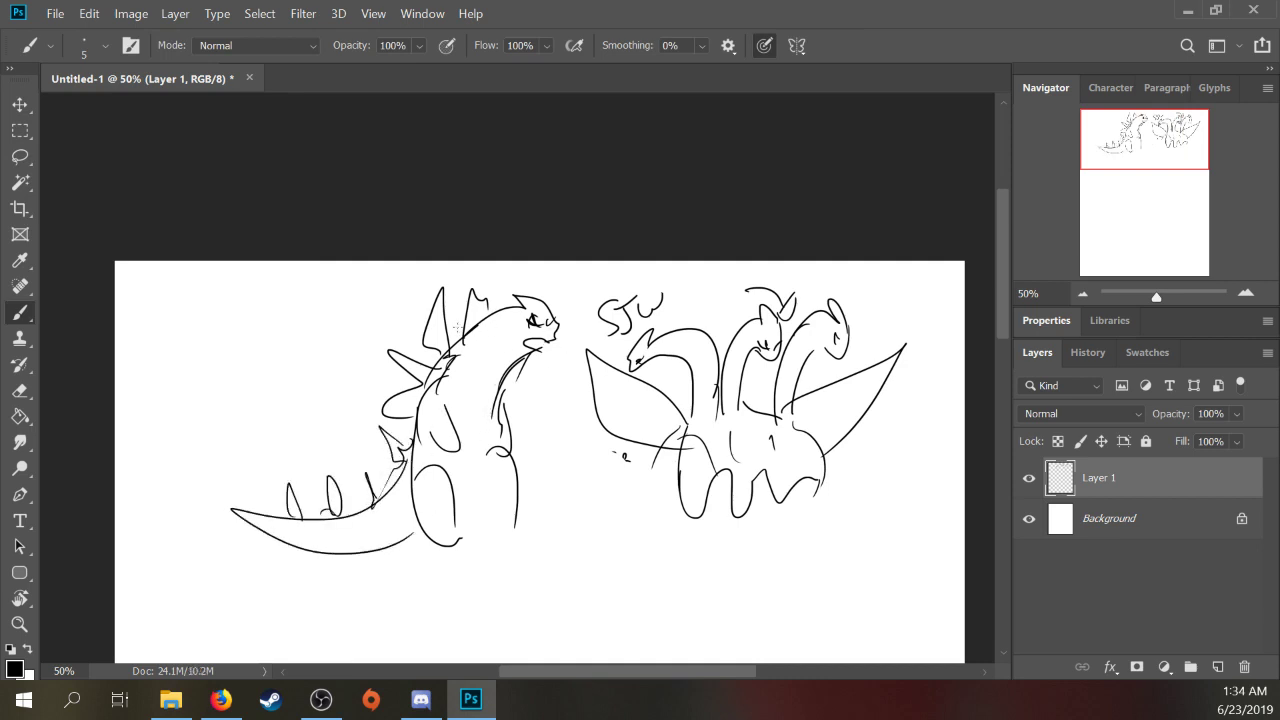
# Step: Brush a thin curve along Godzilla's back spines and add leg strokes to the dragon and Godzilla
pyautogui.moveTo(438, 327); pyautogui.dragTo(370, 477)
pyautogui.moveTo(699, 460); pyautogui.dragTo(688, 513)
pyautogui.moveTo(491, 505)
pyautogui.mouseDown()
pyautogui.moveTo(596, 354)
pyautogui.moveTo(577, 399)
pyautogui.moveTo(530, 414)
pyautogui.moveTo(458, 474)
pyautogui.mouseUp()
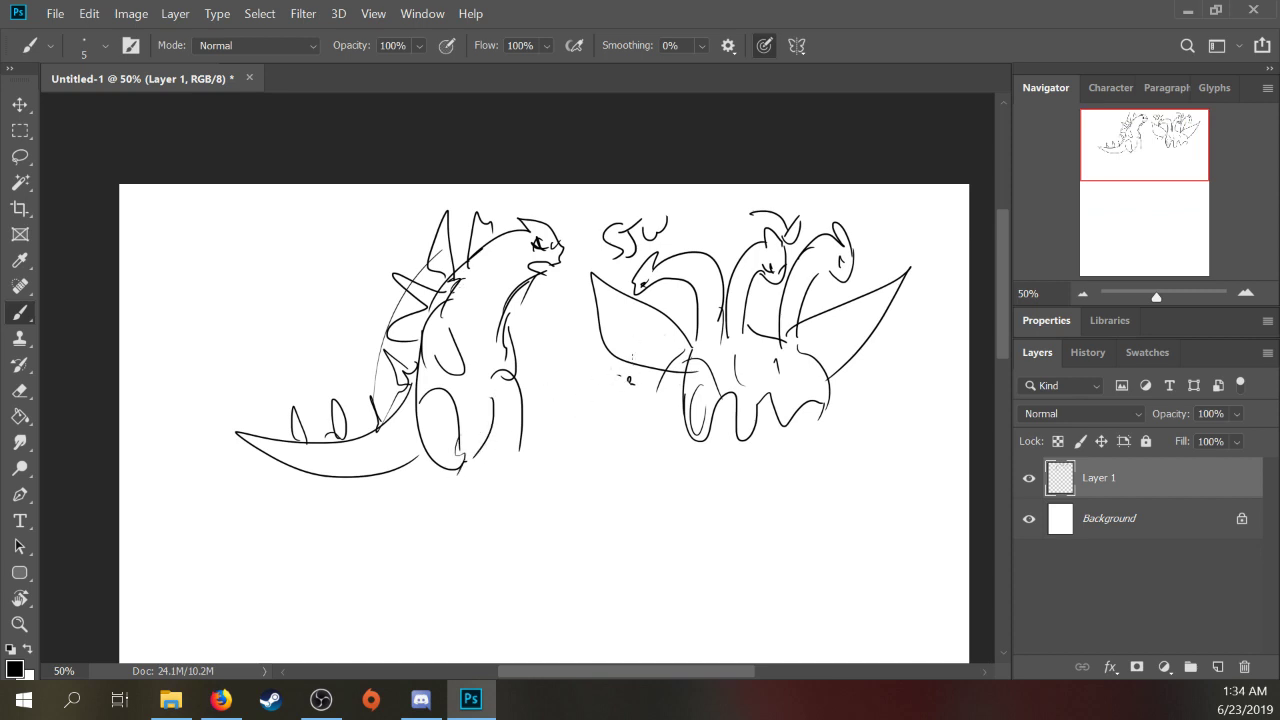
# Step: Sketch a tiny figure with a round face, flowing hair and narrow body in the space below Godzilla's tail
pyautogui.moveTo(461, 411); pyautogui.dragTo(565, 405)
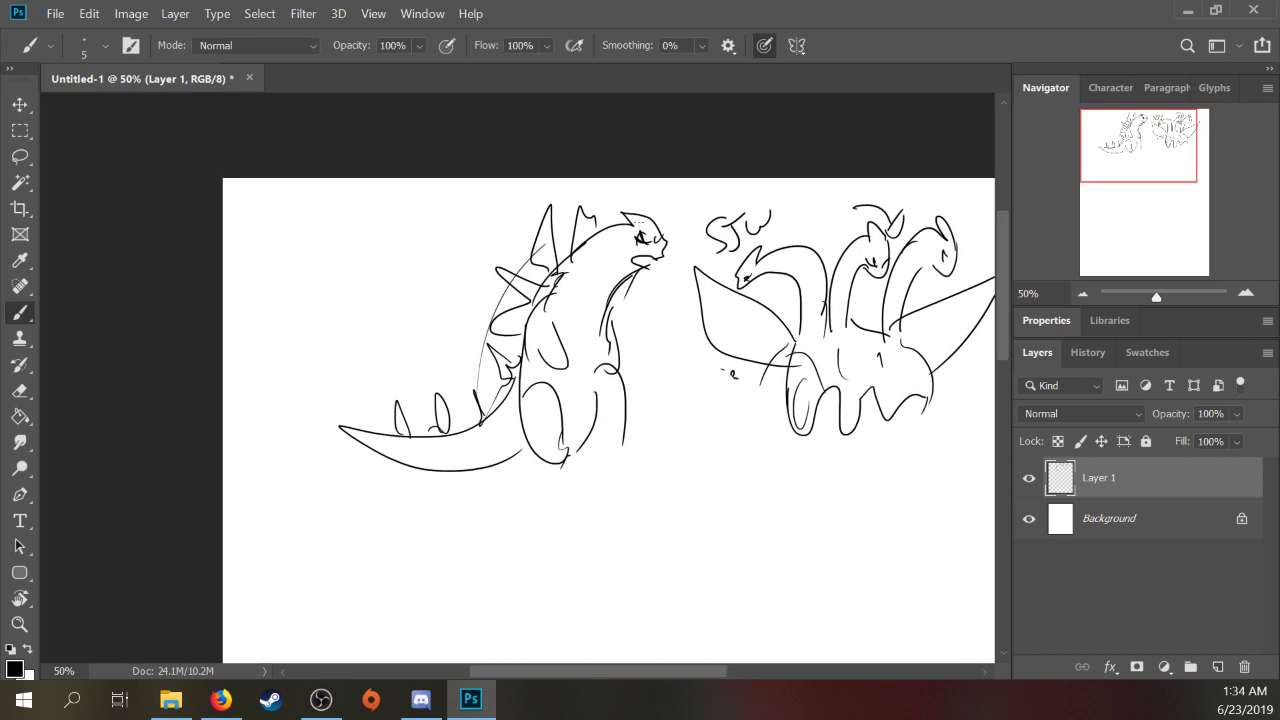
pyautogui.moveTo(516, 446); pyautogui.dragTo(574, 374)
pyautogui.moveTo(469, 382); pyautogui.dragTo(493, 402)
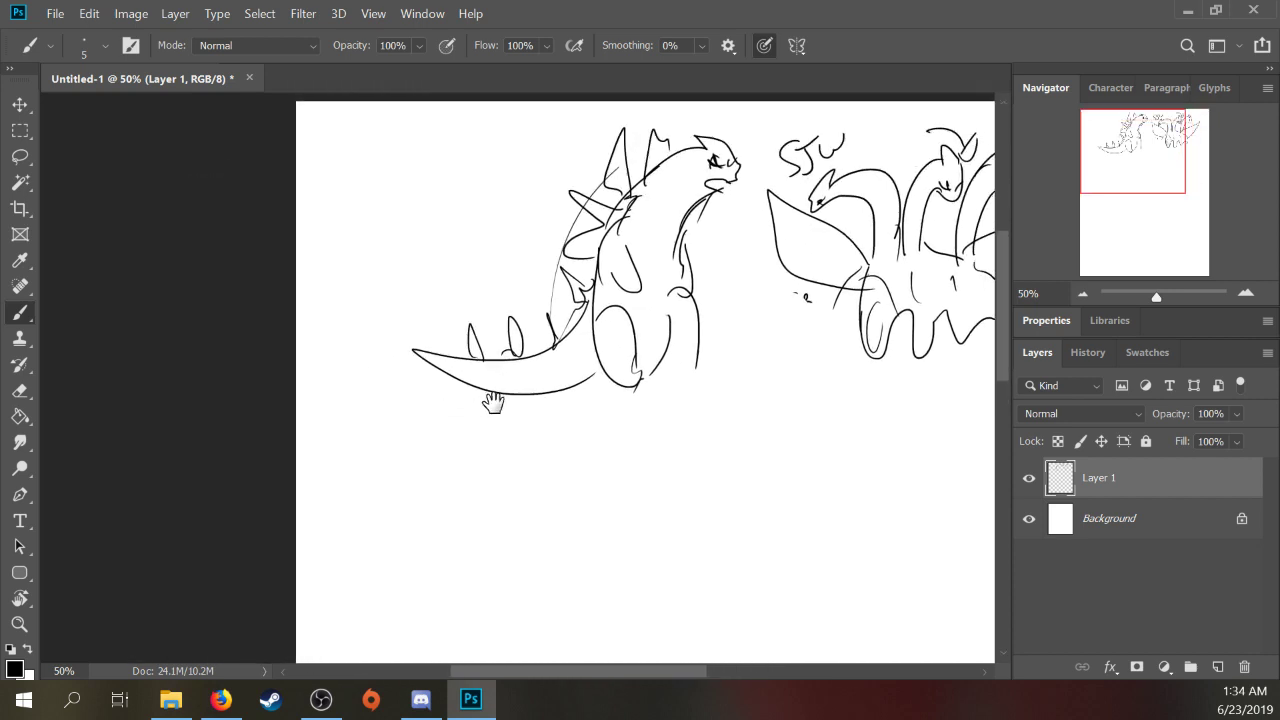
pyautogui.moveTo(471, 466)
pyautogui.mouseDown()
pyautogui.moveTo(487, 392)
pyautogui.moveTo(402, 382)
pyautogui.moveTo(420, 412)
pyautogui.moveTo(440, 394)
pyautogui.moveTo(440, 446)
pyautogui.moveTo(447, 403)
pyautogui.mouseUp()
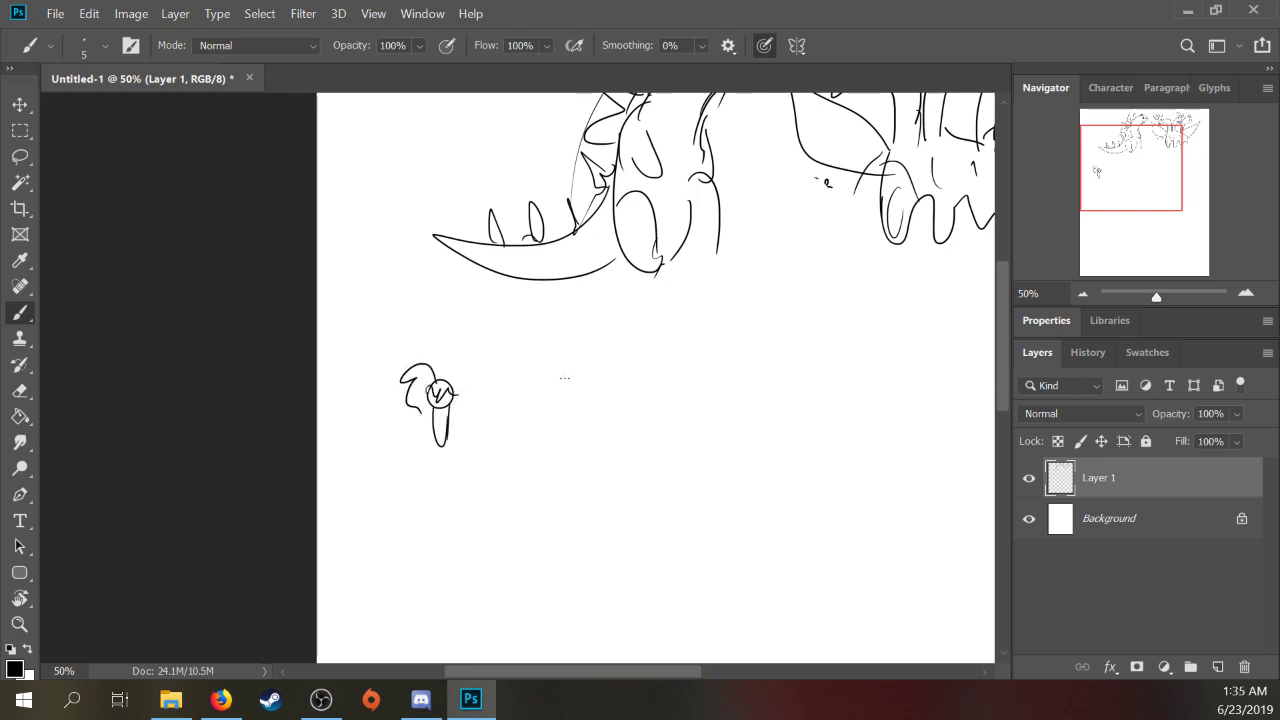
# Step: Draw a large three-toed foot and lower leg coming down directly above the tiny figure
pyautogui.click(384, 345)
pyautogui.moveTo(377, 350)
pyautogui.mouseDown()
pyautogui.moveTo(420, 356)
pyautogui.moveTo(443, 337)
pyautogui.moveTo(393, 341)
pyautogui.moveTo(397, 314)
pyautogui.moveTo(463, 350)
pyautogui.mouseUp()
pyautogui.moveTo(410, 298)
pyautogui.mouseDown()
pyautogui.moveTo(436, 312)
pyautogui.moveTo(438, 284)
pyautogui.mouseUp()
pyautogui.moveTo(405, 247); pyautogui.dragTo(398, 290)
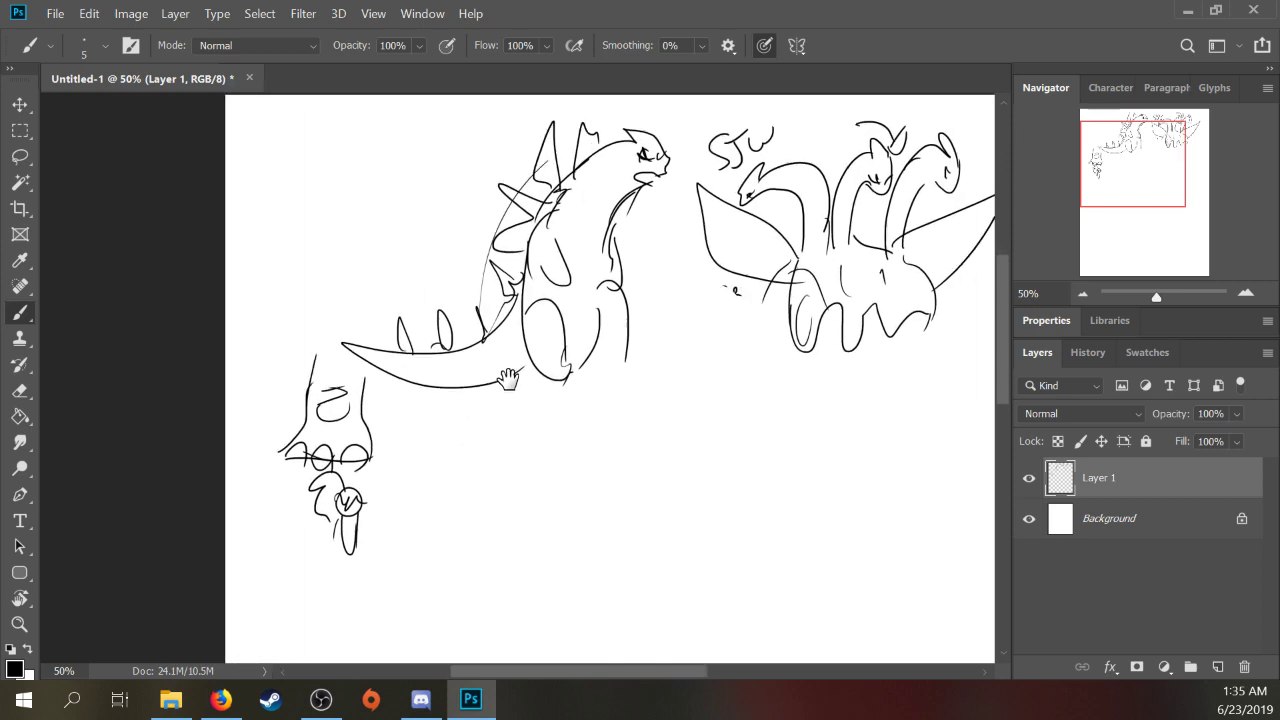
# Step: Add another curved stroke to the tiny figure's hair under the large foot
pyautogui.moveTo(534, 353); pyautogui.dragTo(626, 463)
pyautogui.moveTo(491, 363)
pyautogui.mouseDown()
pyautogui.moveTo(472, 463)
pyautogui.moveTo(545, 340)
pyautogui.mouseUp()
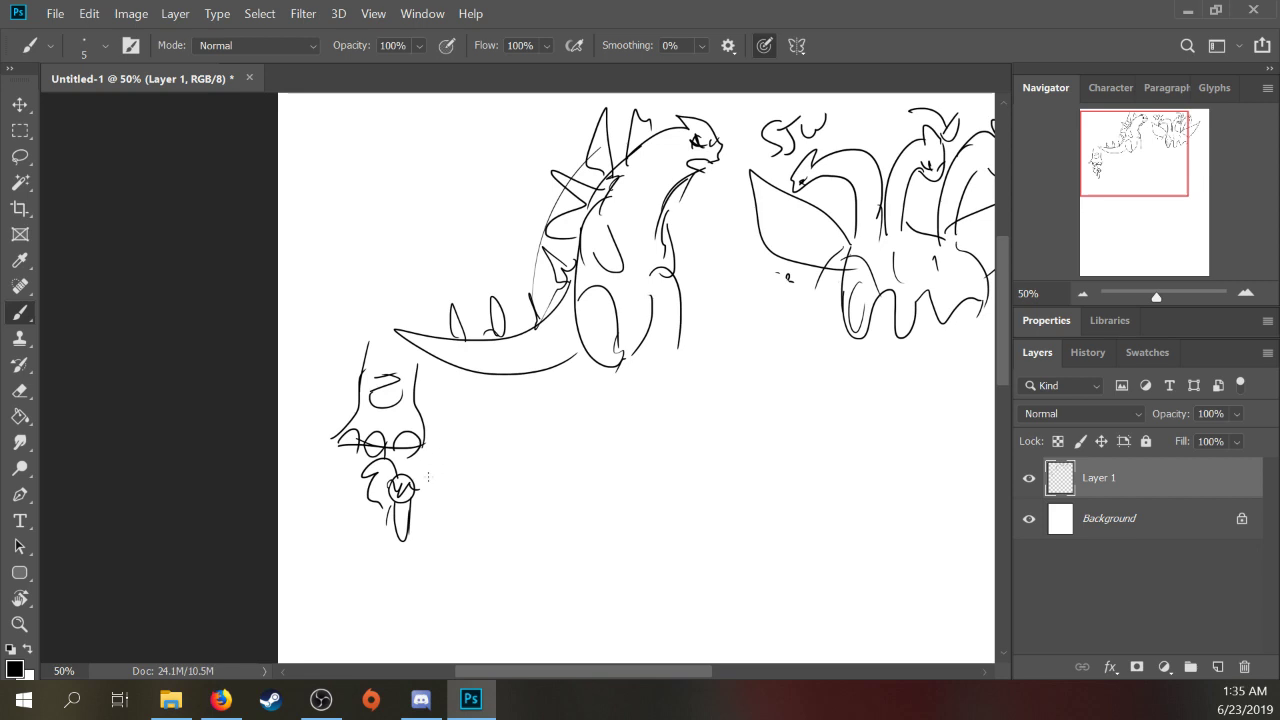
pyautogui.moveTo(380, 502); pyautogui.dragTo(403, 470)
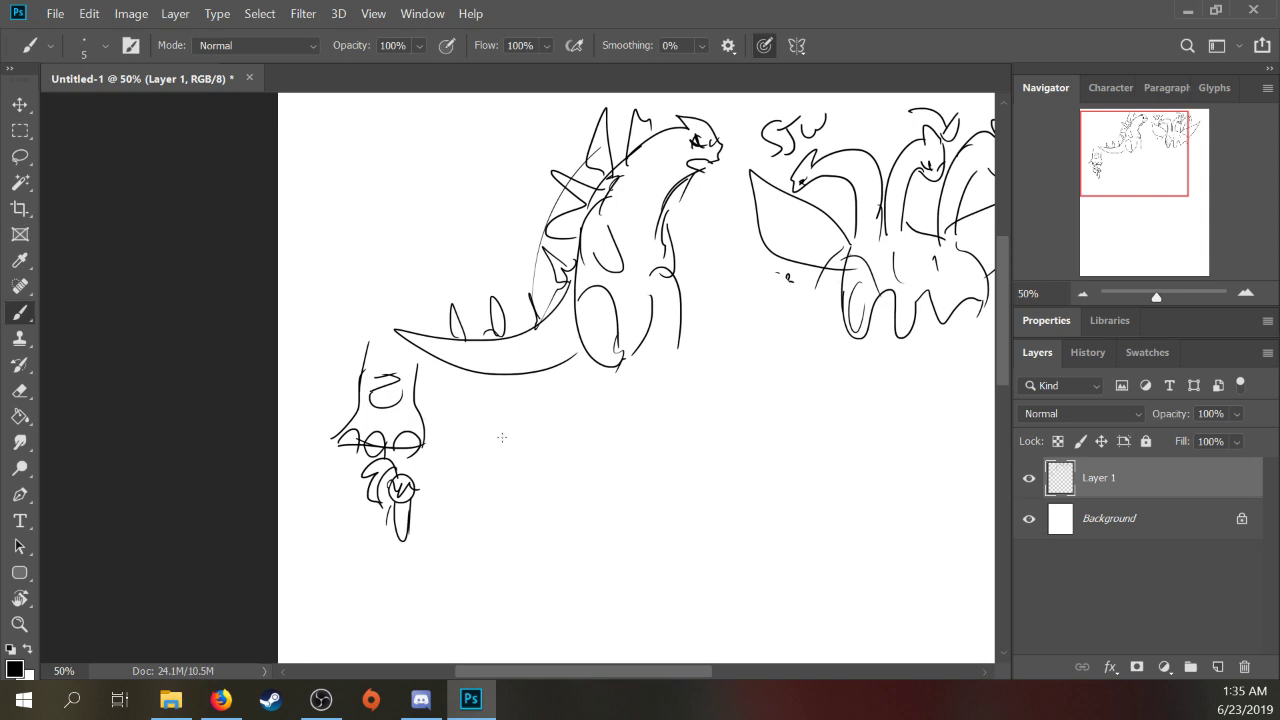
# Step: Lasso all the drawings on the canvas, delete them and clear the selection
pyautogui.press('l')
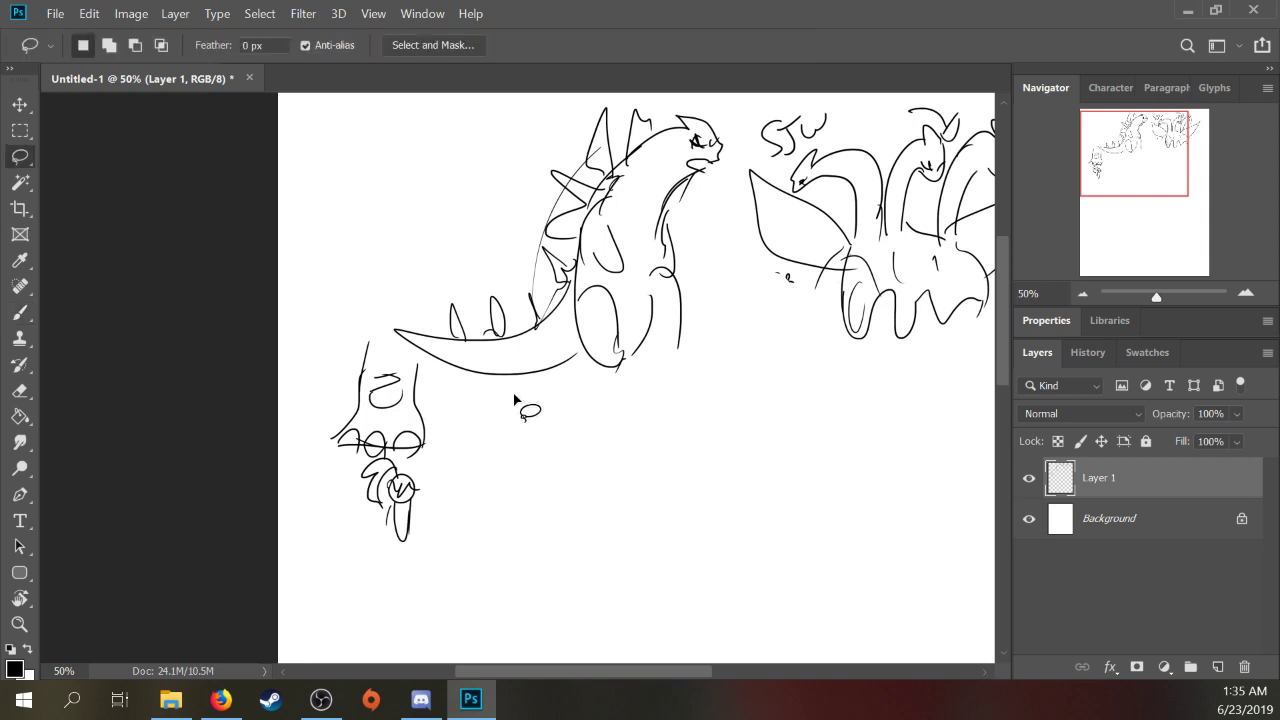
pyautogui.scroll(-3, 536, 330)
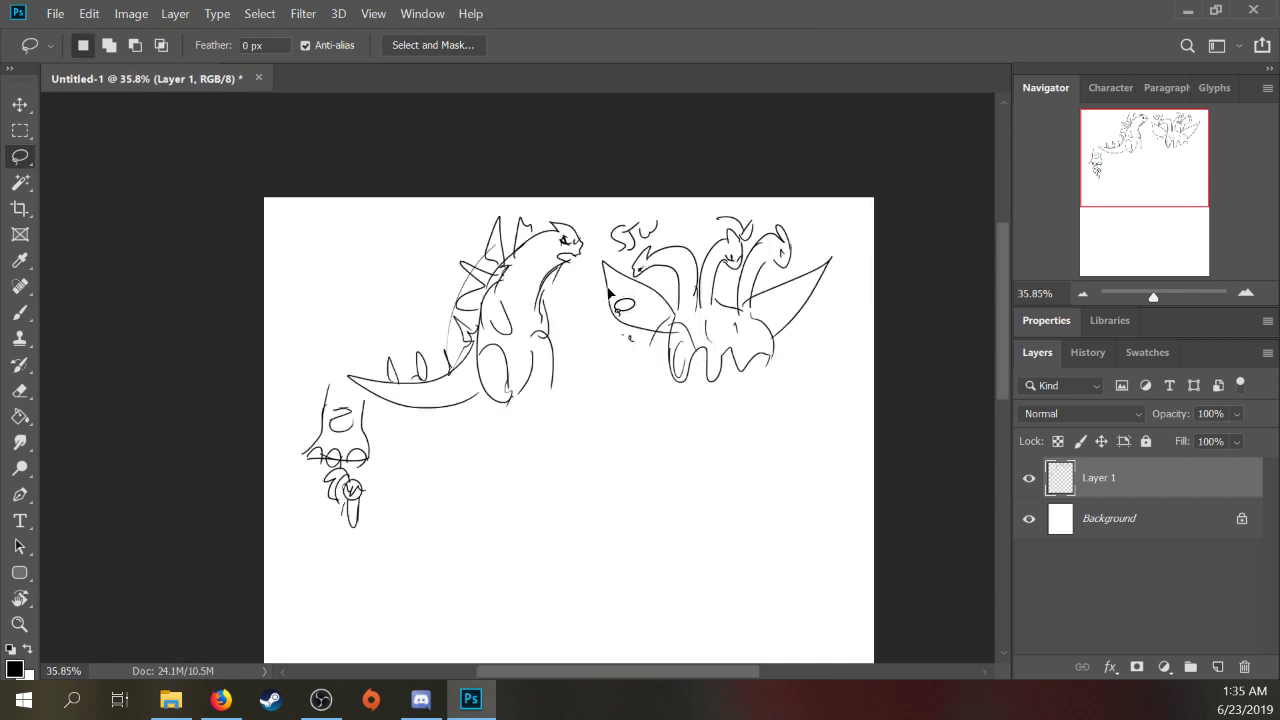
pyautogui.moveTo(606, 216)
pyautogui.mouseDown()
pyautogui.moveTo(277, 420)
pyautogui.moveTo(855, 230)
pyautogui.moveTo(702, 194)
pyautogui.mouseUp()
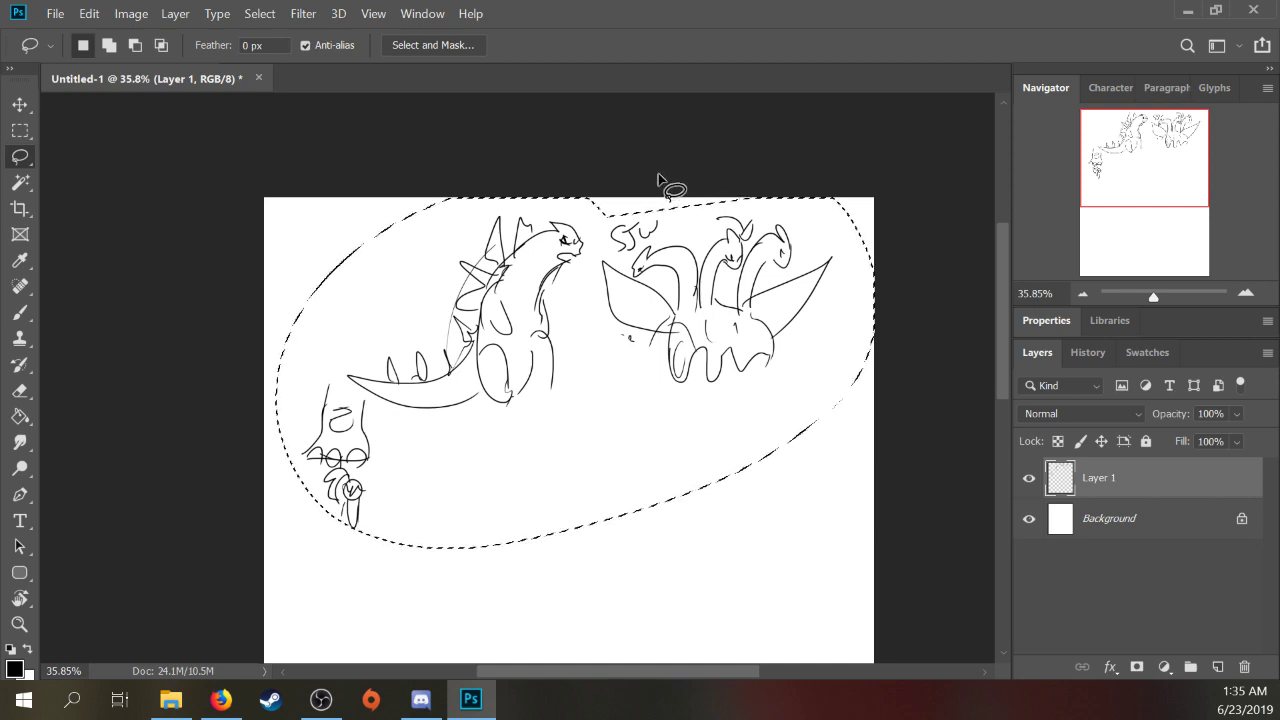
pyautogui.press('Delete')
pyautogui.press('b')
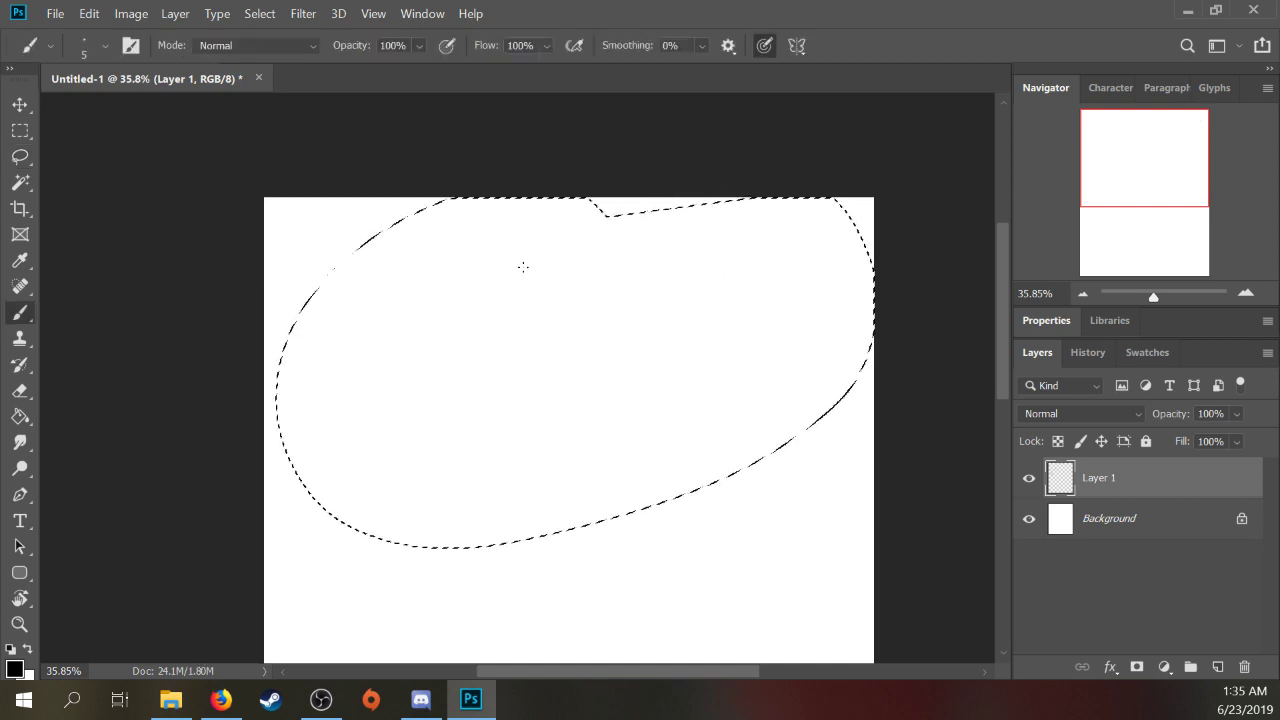
pyautogui.press('m')
pyautogui.hotkey('ctrl', 'd')
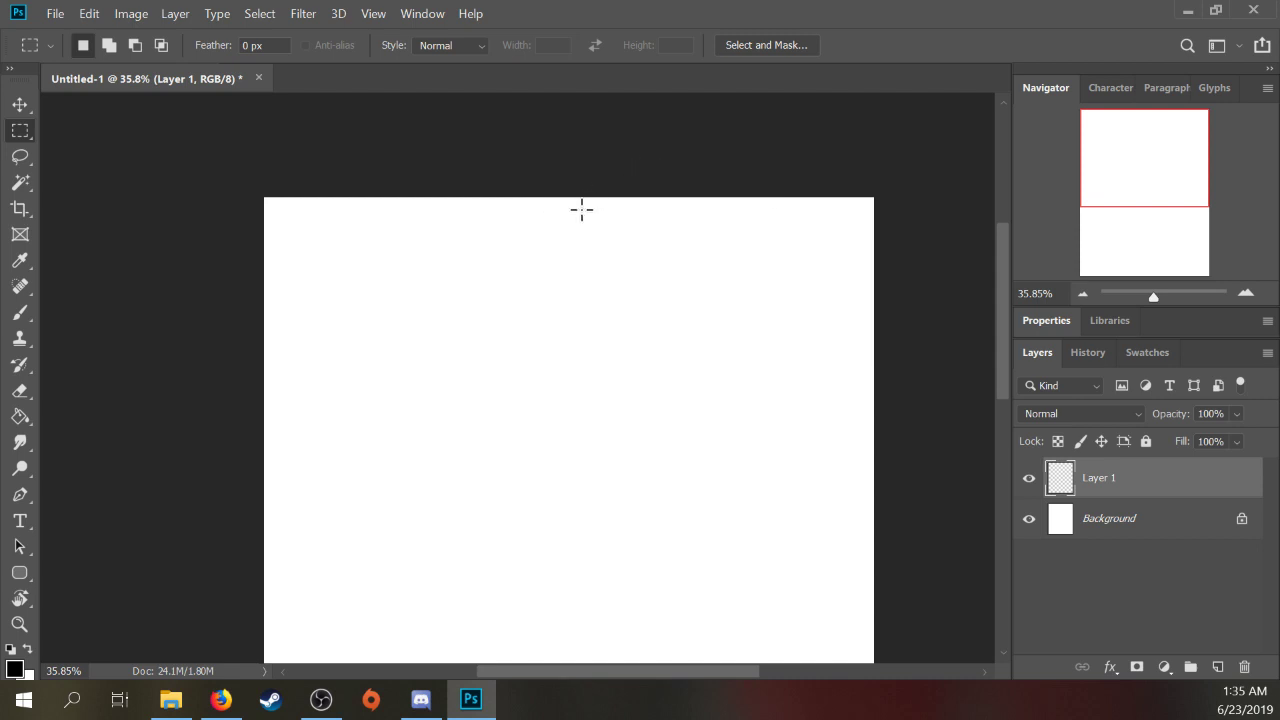
# Step: Brush a swirling spiral with a scribbled round center and jagged outer edge on the cleared canvas
pyautogui.press('b')
pyautogui.moveTo(419, 326)
pyautogui.mouseDown()
pyautogui.moveTo(394, 383)
pyautogui.moveTo(430, 390)
pyautogui.moveTo(408, 362)
pyautogui.moveTo(446, 408)
pyautogui.mouseUp()
pyautogui.moveTo(428, 372)
pyautogui.mouseDown()
pyautogui.moveTo(475, 330)
pyautogui.moveTo(518, 394)
pyautogui.moveTo(487, 432)
pyautogui.mouseUp()
pyautogui.moveTo(463, 386)
pyautogui.mouseDown()
pyautogui.moveTo(482, 372)
pyautogui.moveTo(476, 402)
pyautogui.moveTo(477, 388)
pyautogui.mouseUp()
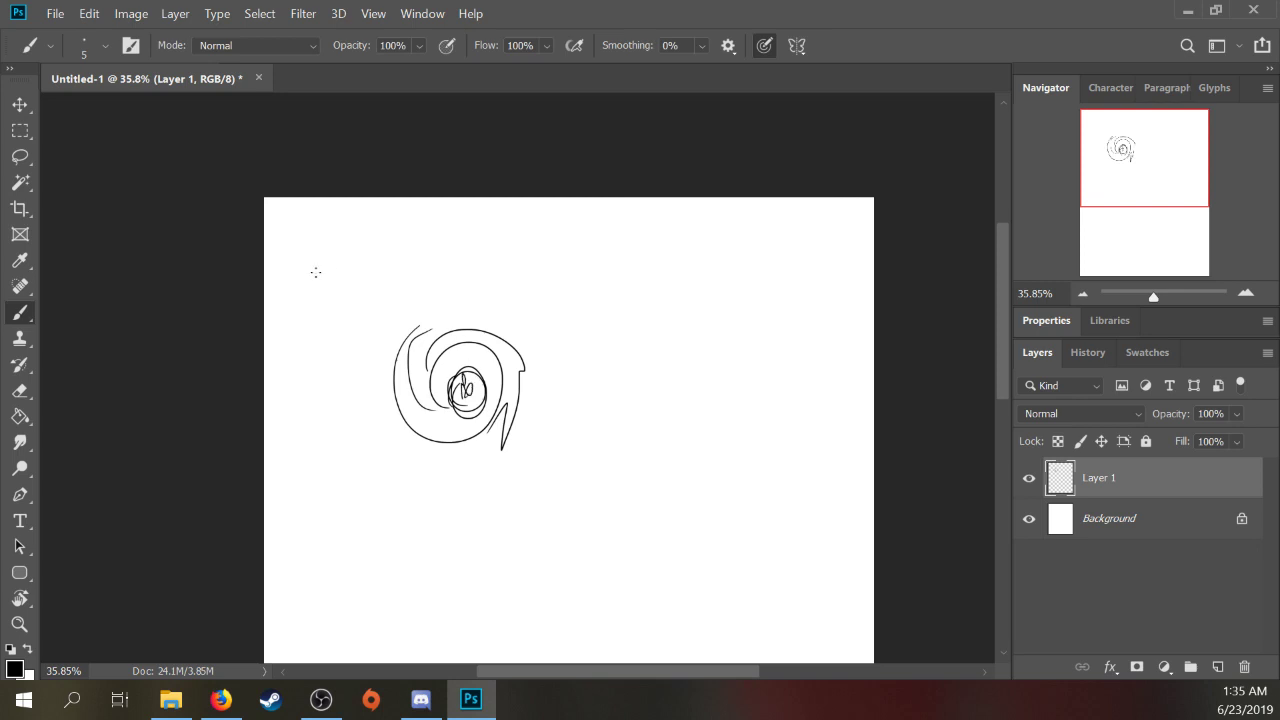
# Step: Brush curved neck lines leading down to the spiral, with small jagged shapes on both sides of it
pyautogui.moveTo(280, 274); pyautogui.dragTo(398, 326)
pyautogui.moveTo(373, 233); pyautogui.dragTo(446, 271)
pyautogui.moveTo(393, 326)
pyautogui.mouseDown()
pyautogui.moveTo(350, 358)
pyautogui.moveTo(371, 414)
pyautogui.moveTo(398, 324)
pyautogui.mouseUp()
pyautogui.moveTo(463, 286)
pyautogui.mouseDown()
pyautogui.moveTo(480, 328)
pyautogui.moveTo(502, 313)
pyautogui.moveTo(500, 506)
pyautogui.moveTo(565, 260)
pyautogui.moveTo(563, 297)
pyautogui.mouseUp()
# Step: Lasso the spiral and the strokes around it, delete them and clear the selection
pyautogui.press('l')
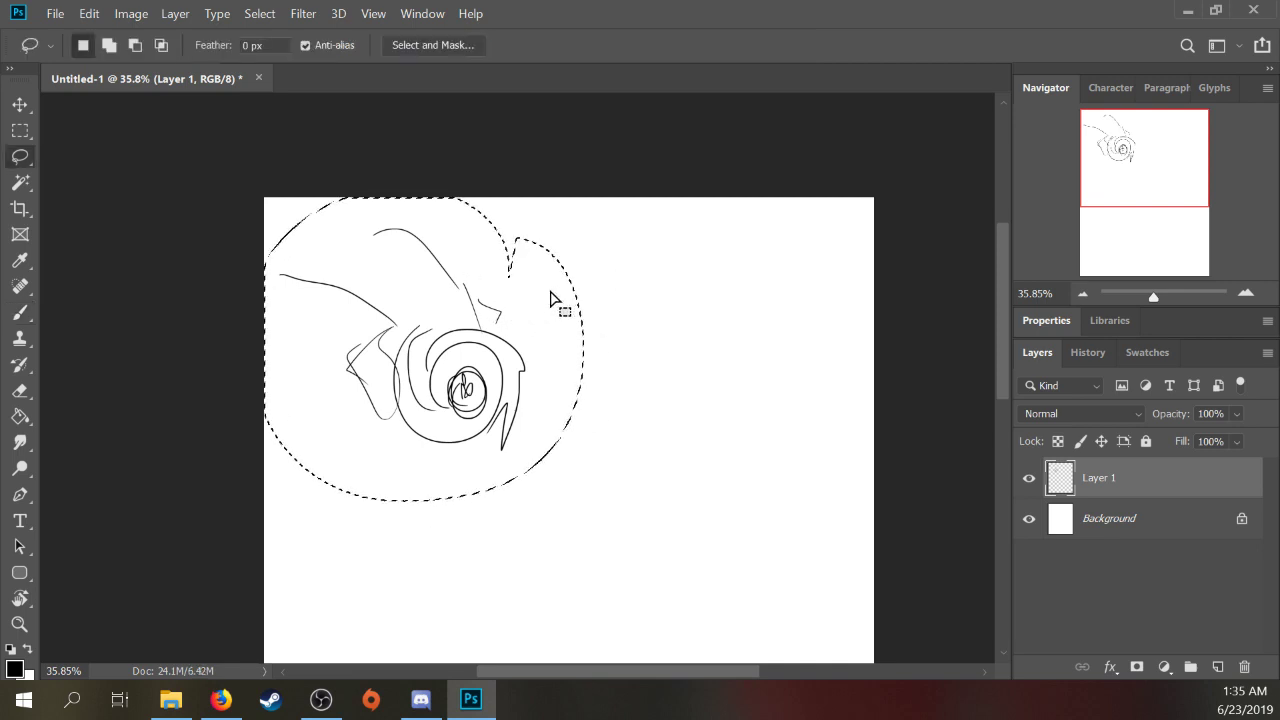
pyautogui.press('Delete')
pyautogui.hotkey('ctrl', 'd')
# Step: Brush a flat-topped volcano outline with flame-like plumes rising from its crater
pyautogui.press('b')
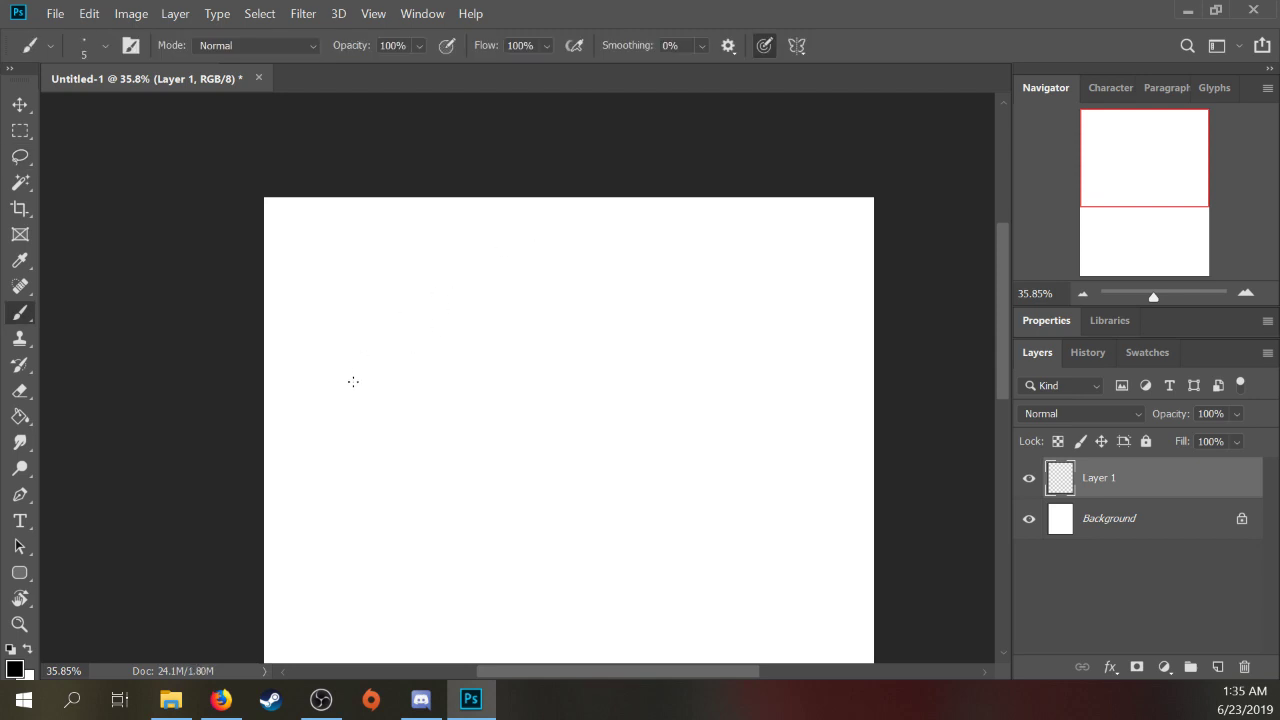
pyautogui.moveTo(386, 398)
pyautogui.mouseDown()
pyautogui.moveTo(458, 331)
pyautogui.moveTo(553, 398)
pyautogui.mouseUp()
pyautogui.moveTo(453, 324)
pyautogui.mouseDown()
pyautogui.moveTo(526, 315)
pyautogui.moveTo(592, 407)
pyautogui.mouseUp()
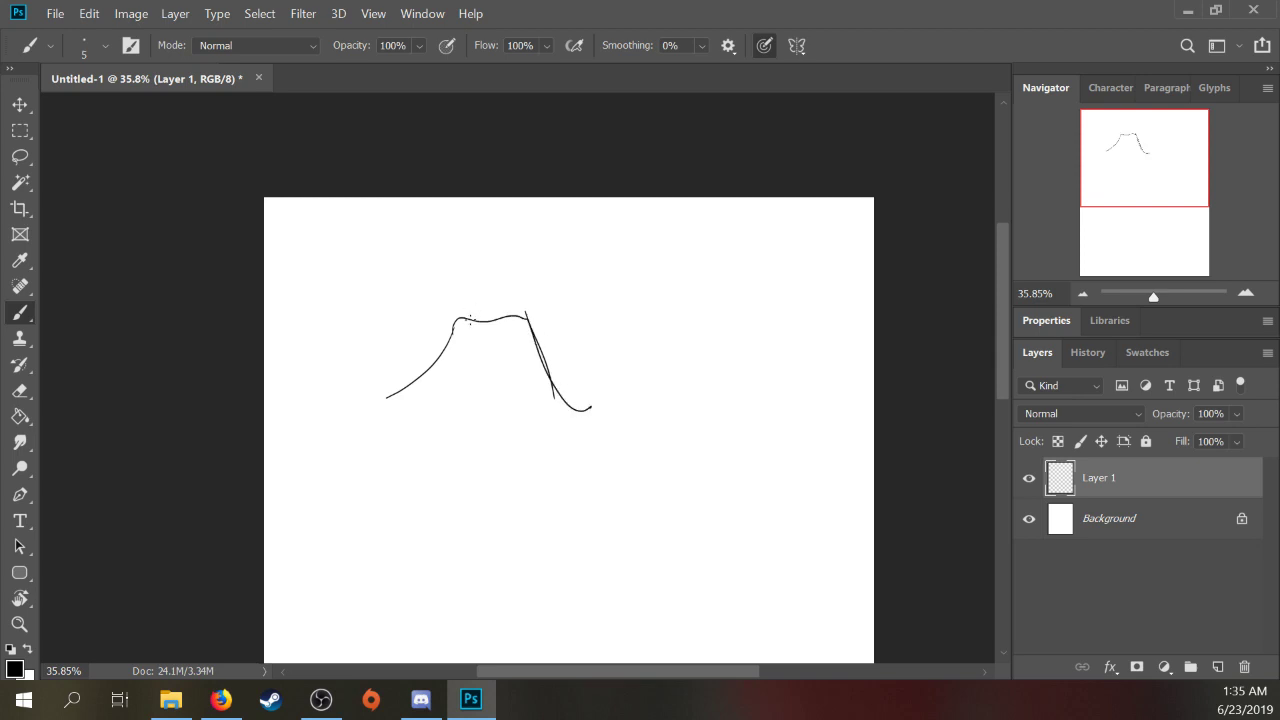
pyautogui.moveTo(466, 318)
pyautogui.mouseDown()
pyautogui.moveTo(524, 270)
pyautogui.moveTo(503, 312)
pyautogui.mouseUp()
pyautogui.moveTo(503, 310); pyautogui.dragTo(526, 277)
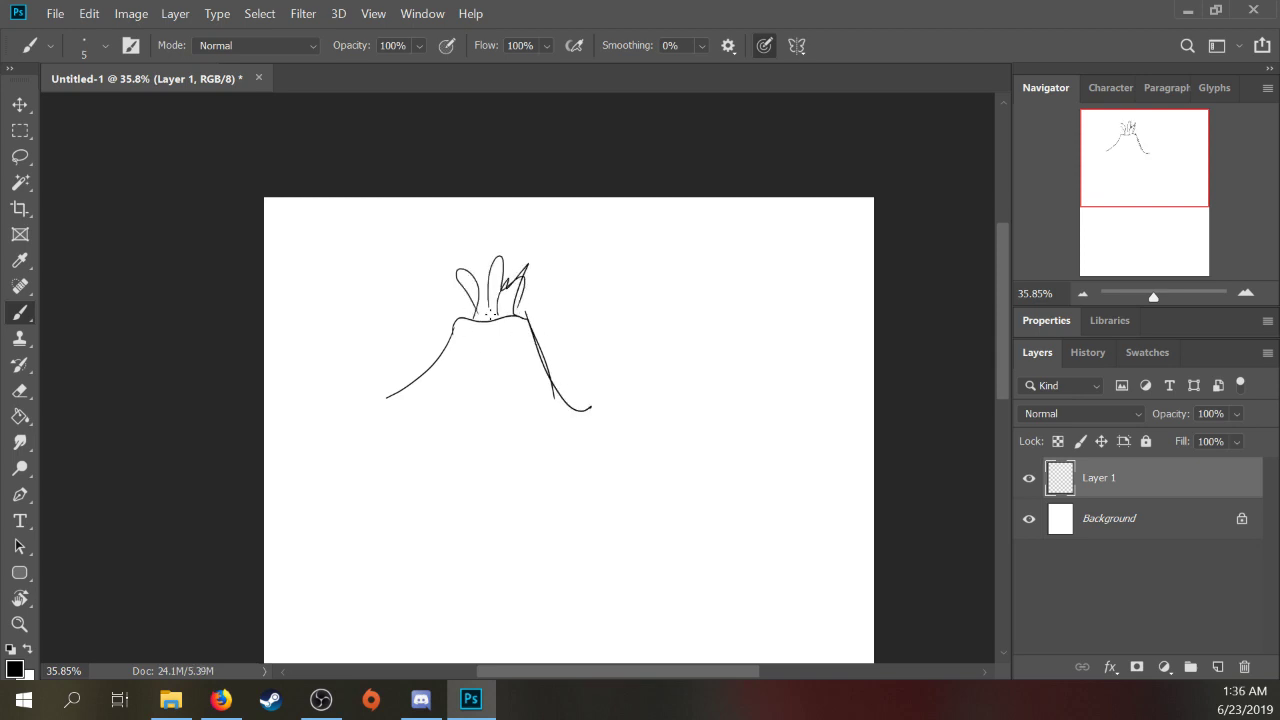
# Step: Remove the plumes above the crater with the lasso, keeping the volcano outline, and clear the selection
pyautogui.press('l')
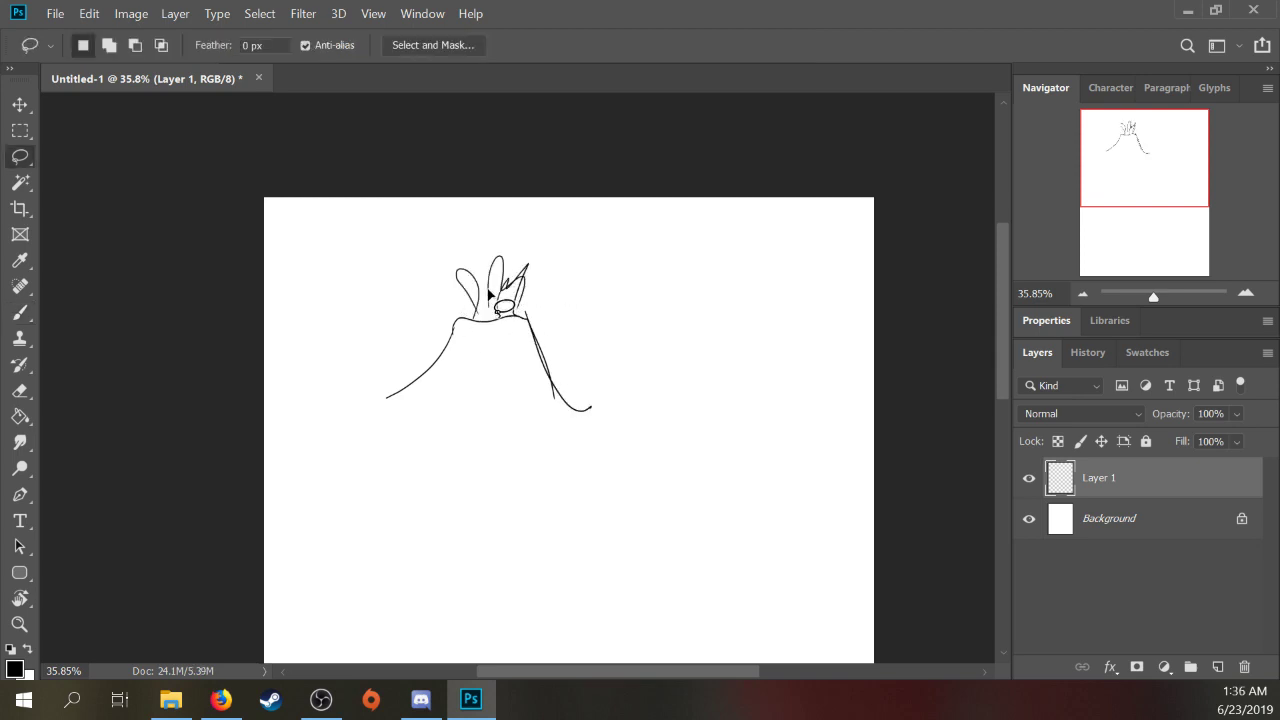
pyautogui.hotkey('ctrl', 'z')
pyautogui.press('e')
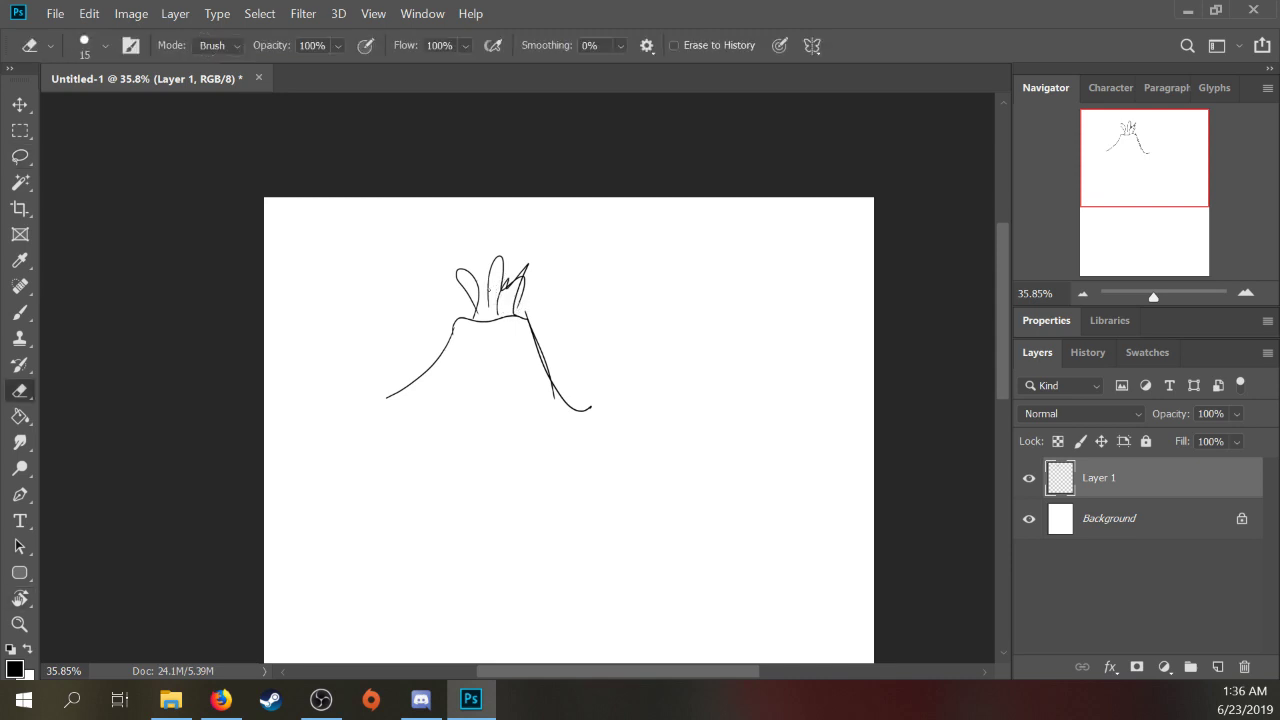
pyautogui.moveTo(467, 300); pyautogui.dragTo(457, 272)
pyautogui.press('l')
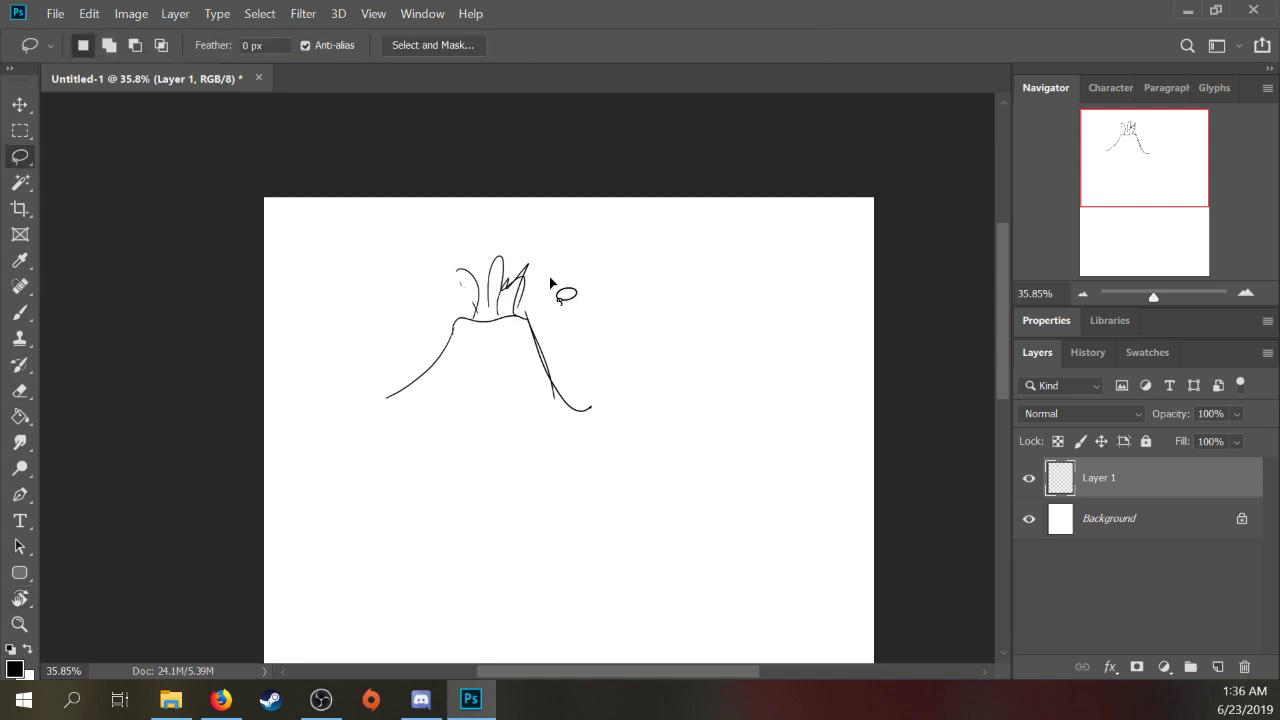
pyautogui.moveTo(556, 272)
pyautogui.mouseDown()
pyautogui.moveTo(543, 300)
pyautogui.moveTo(560, 307)
pyautogui.mouseUp()
pyautogui.press('Delete')
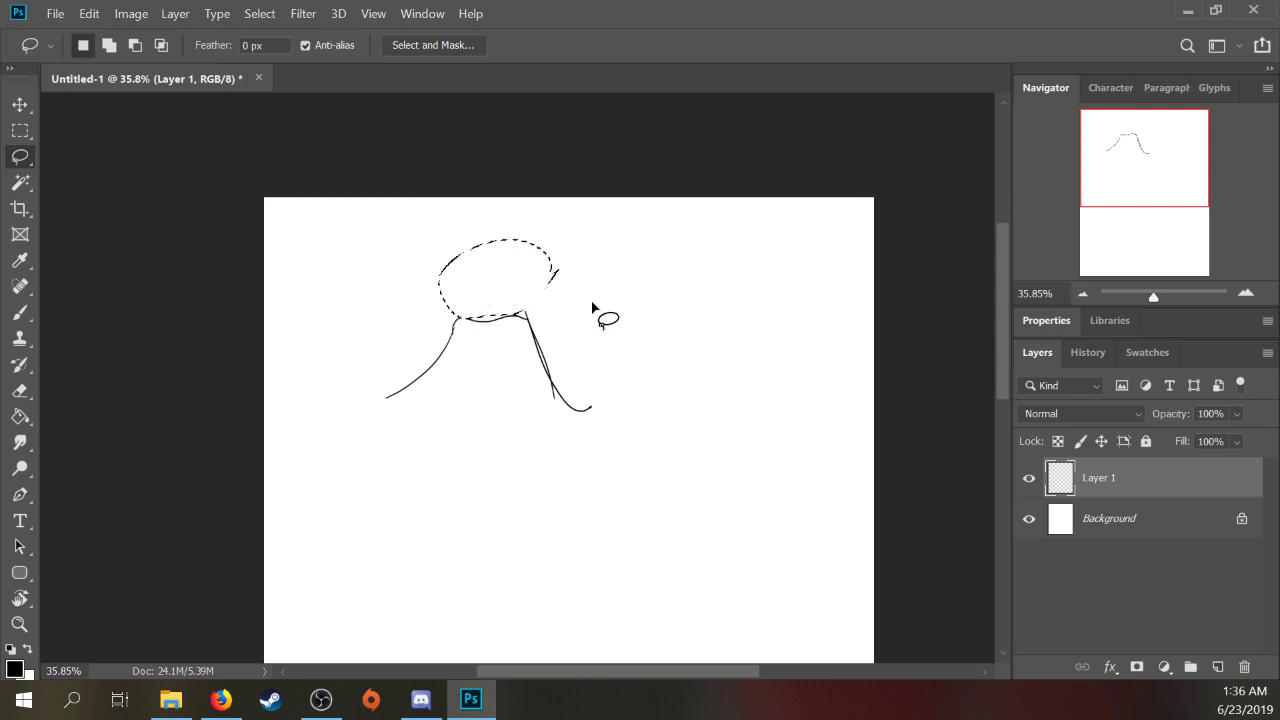
pyautogui.hotkey('ctrl', 'd')
# Step: Brush an oval rim onto the volcano's crater and draw concentric rings beside the volcano
pyautogui.press('b')
pyautogui.moveTo(457, 319); pyautogui.dragTo(510, 313)
pyautogui.moveTo(651, 290); pyautogui.dragTo(691, 275)
pyautogui.moveTo(640, 318)
pyautogui.mouseDown()
pyautogui.moveTo(716, 295)
pyautogui.moveTo(674, 298)
pyautogui.moveTo(711, 260)
pyautogui.moveTo(640, 340)
pyautogui.moveTo(628, 390)
pyautogui.mouseUp()
pyautogui.moveTo(696, 296); pyautogui.dragTo(678, 312)
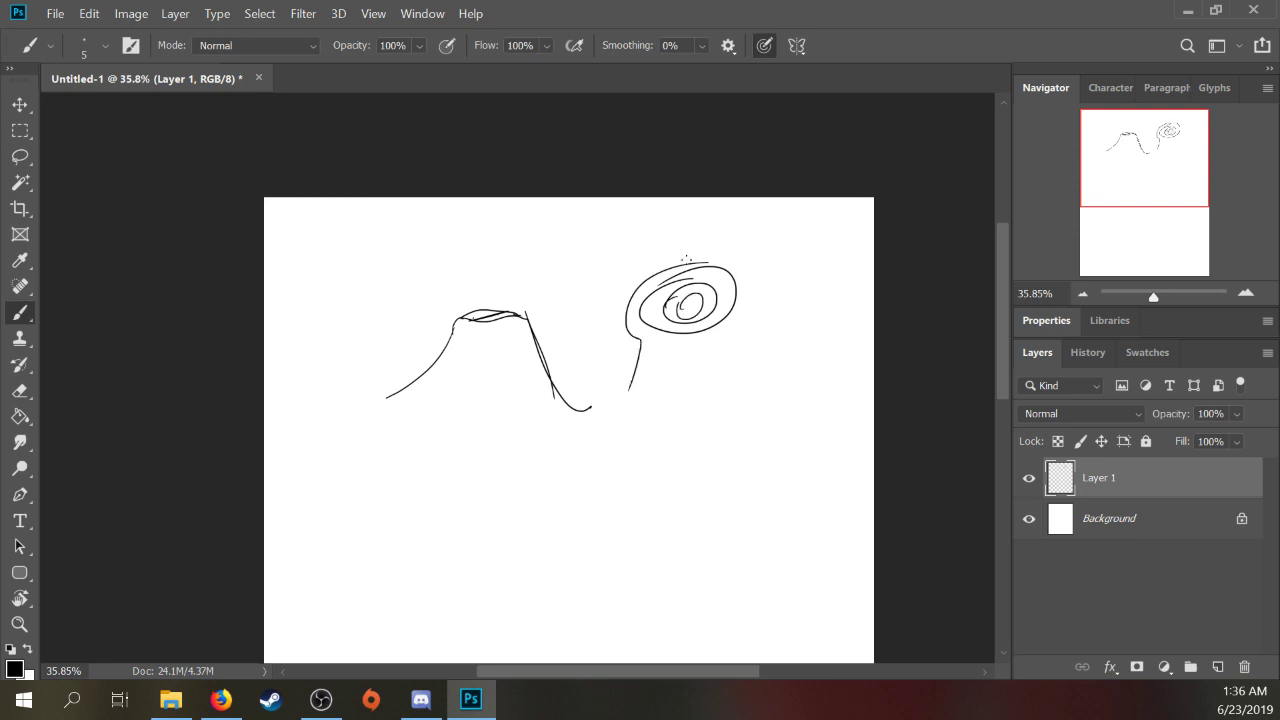
# Step: Draw contour lines around the concentric rings, short strokes beneath them and a long line sweeping over the top
pyautogui.moveTo(688, 258)
pyautogui.mouseDown()
pyautogui.moveTo(750, 310)
pyautogui.moveTo(786, 306)
pyautogui.mouseUp()
pyautogui.moveTo(630, 310)
pyautogui.mouseDown()
pyautogui.moveTo(622, 378)
pyautogui.moveTo(600, 406)
pyautogui.mouseUp()
pyautogui.moveTo(748, 276); pyautogui.dragTo(814, 302)
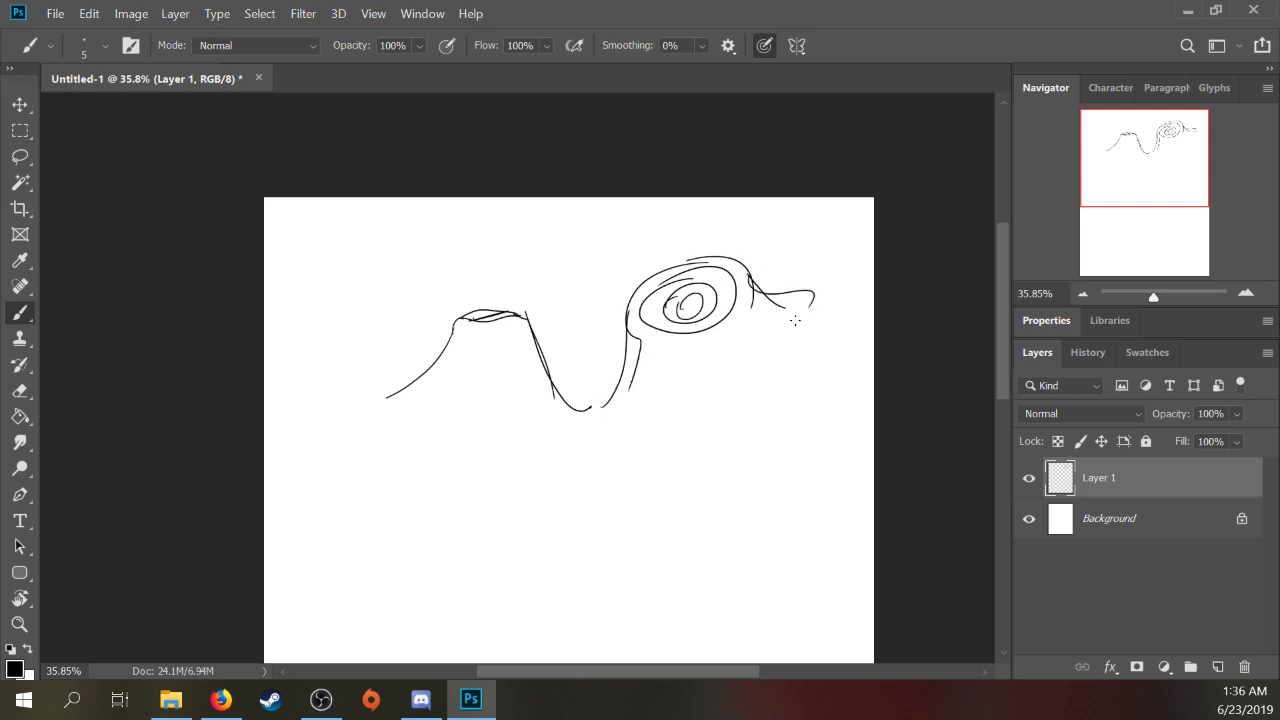
pyautogui.moveTo(680, 350); pyautogui.dragTo(674, 422)
pyautogui.moveTo(730, 352); pyautogui.dragTo(750, 370)
pyautogui.moveTo(636, 336); pyautogui.dragTo(686, 266)
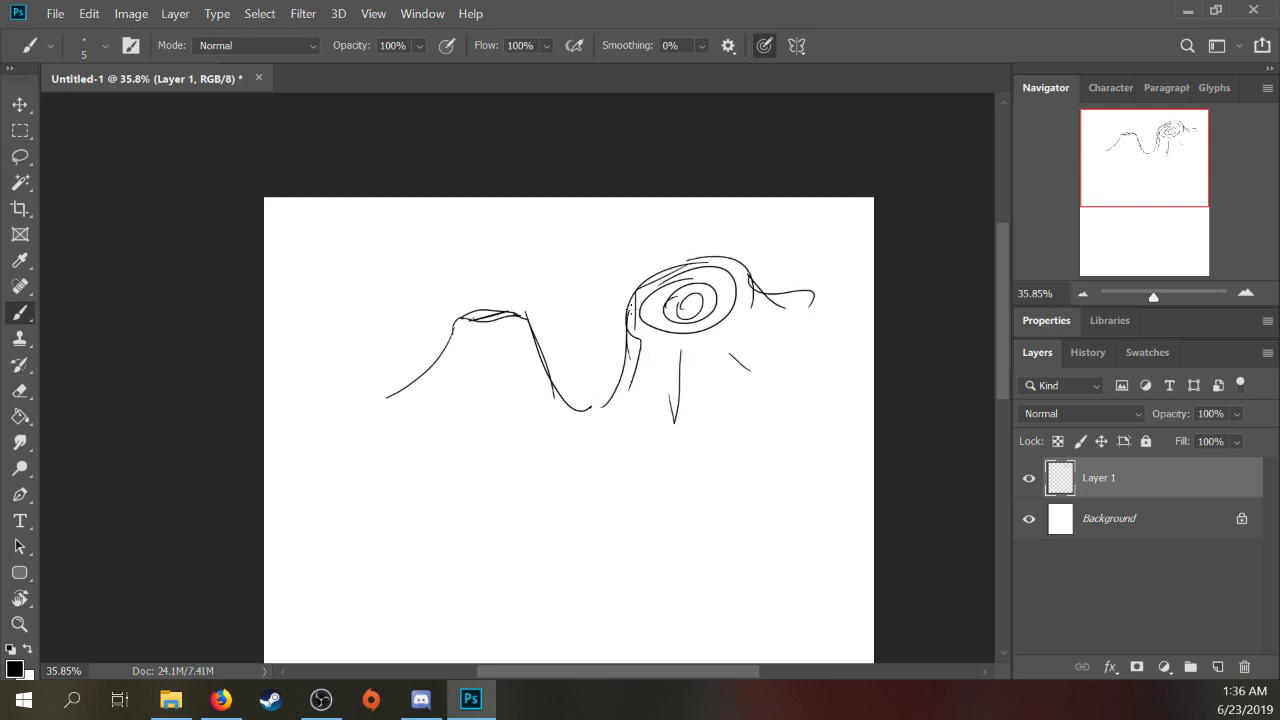
pyautogui.moveTo(634, 310)
pyautogui.mouseDown()
pyautogui.moveTo(575, 408)
pyautogui.moveTo(566, 350)
pyautogui.moveTo(664, 275)
pyautogui.moveTo(829, 257)
pyautogui.mouseUp()
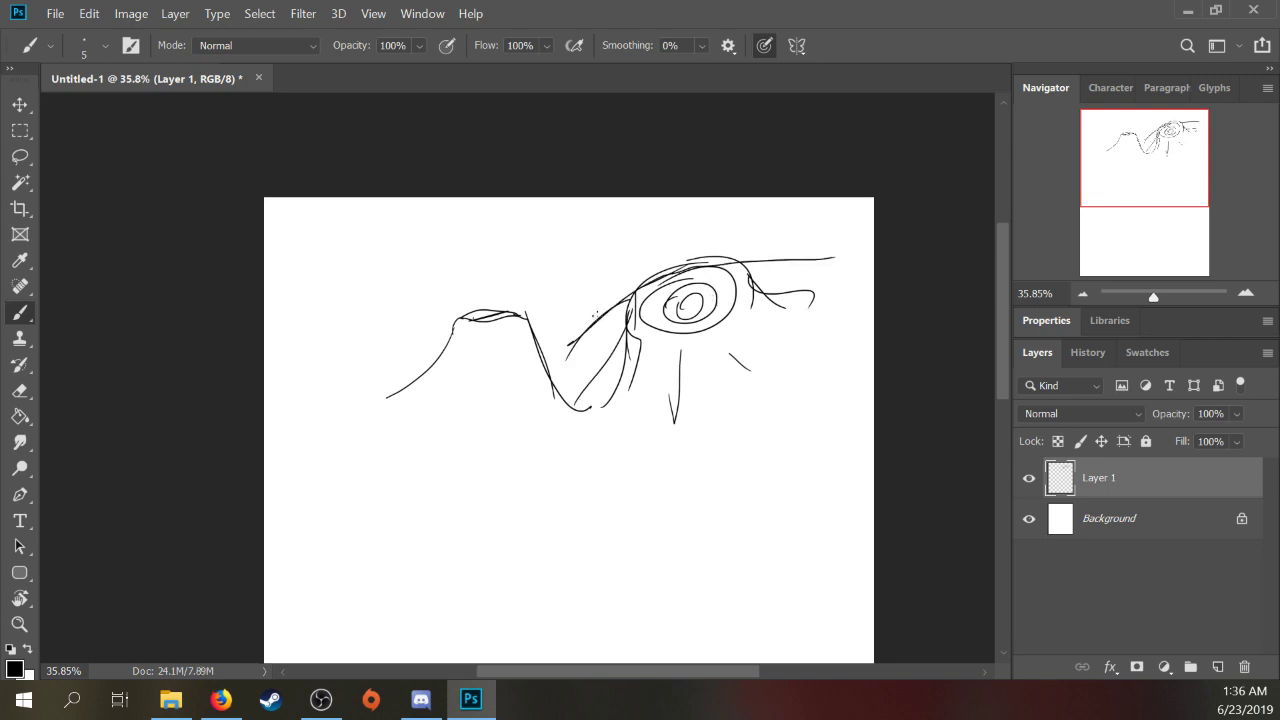
# Step: Lasso the volcano and the ringed shape, delete them and clear the selection
pyautogui.press('l')
pyautogui.moveTo(585, 270)
pyautogui.mouseDown()
pyautogui.moveTo(894, 300)
pyautogui.moveTo(634, 224)
pyautogui.mouseUp()
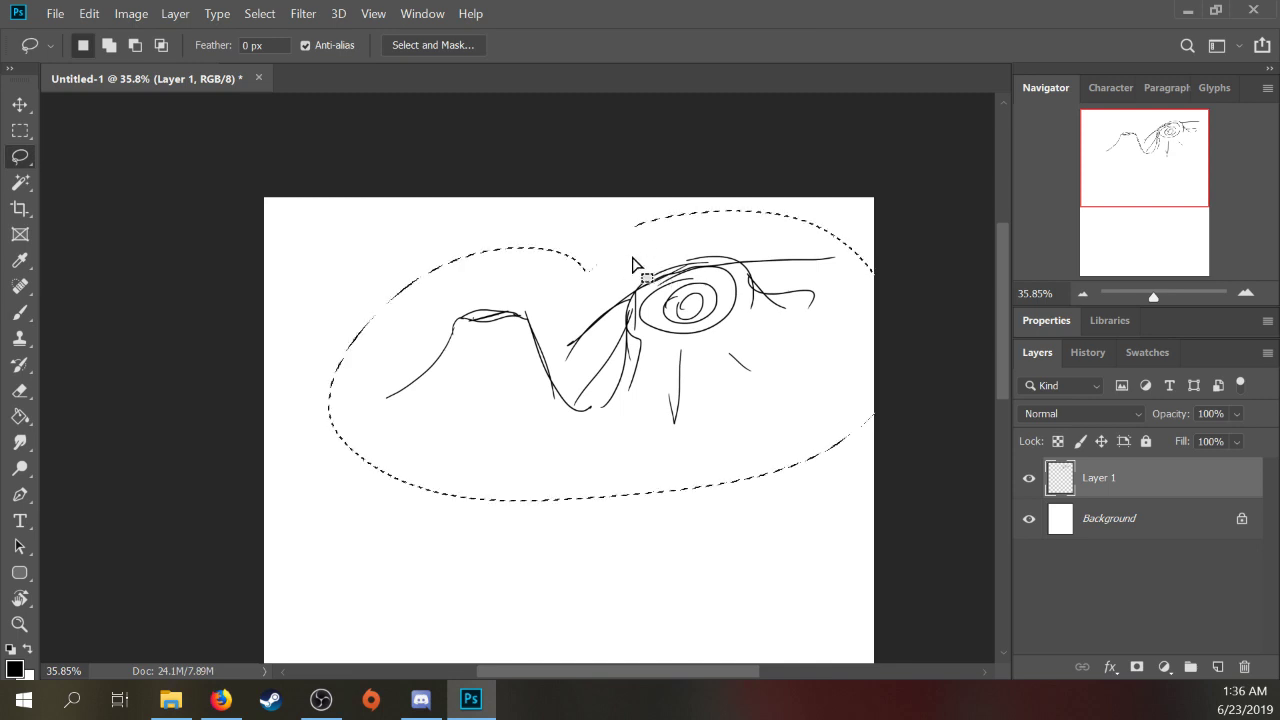
pyautogui.press('Delete')
pyautogui.hotkey('ctrl', 'd')
# Step: Brush a new flat-topped volcano with sloping sides and a few ridge lines down its face
pyautogui.press('b')
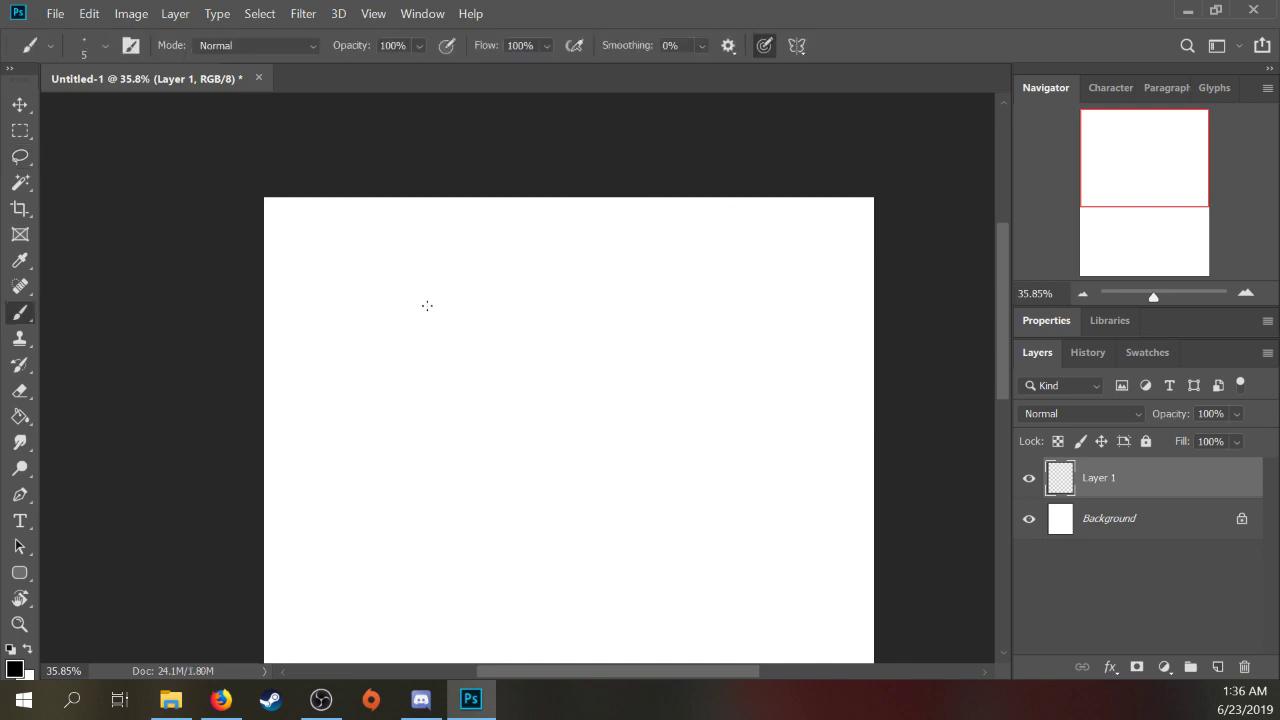
pyautogui.moveTo(428, 293); pyautogui.dragTo(372, 358)
pyautogui.moveTo(322, 396); pyautogui.dragTo(372, 358)
pyautogui.moveTo(428, 293)
pyautogui.mouseDown()
pyautogui.moveTo(494, 284)
pyautogui.moveTo(548, 388)
pyautogui.mouseUp()
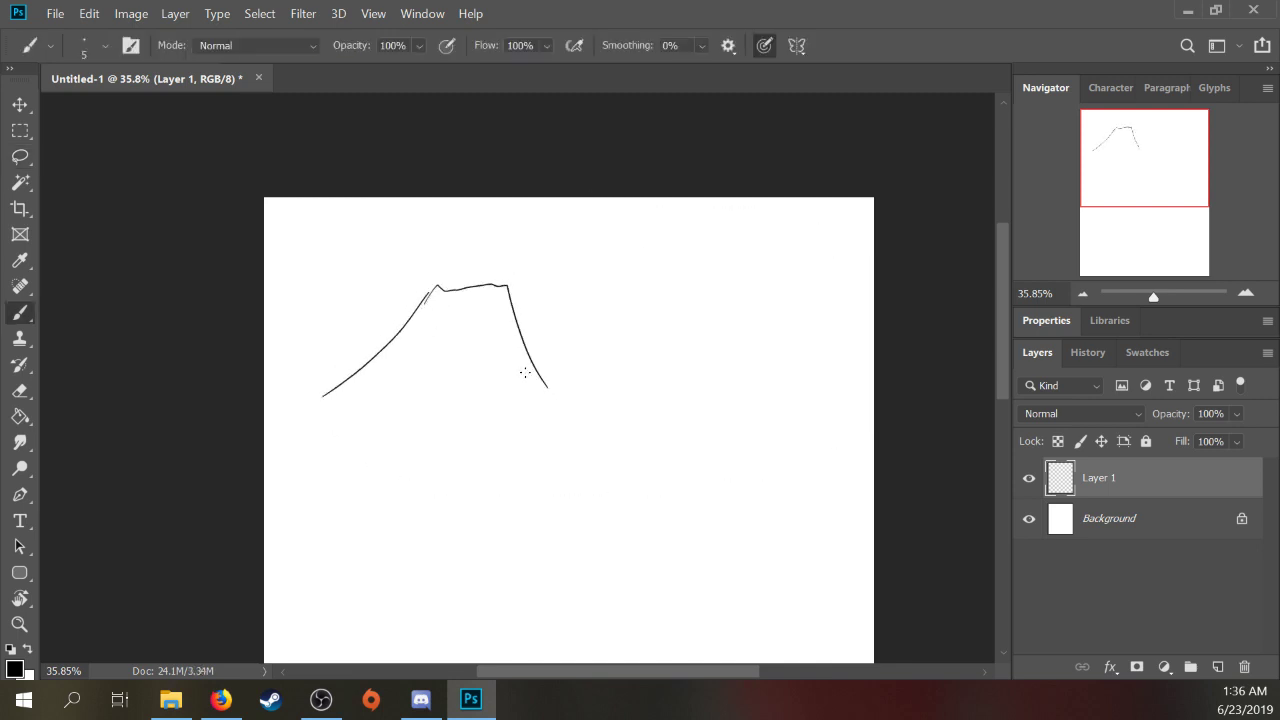
pyautogui.moveTo(490, 328)
pyautogui.mouseDown()
pyautogui.moveTo(518, 378)
pyautogui.moveTo(570, 393)
pyautogui.mouseUp()
pyautogui.moveTo(453, 311); pyautogui.dragTo(441, 376)
pyautogui.moveTo(434, 326); pyautogui.dragTo(407, 374)
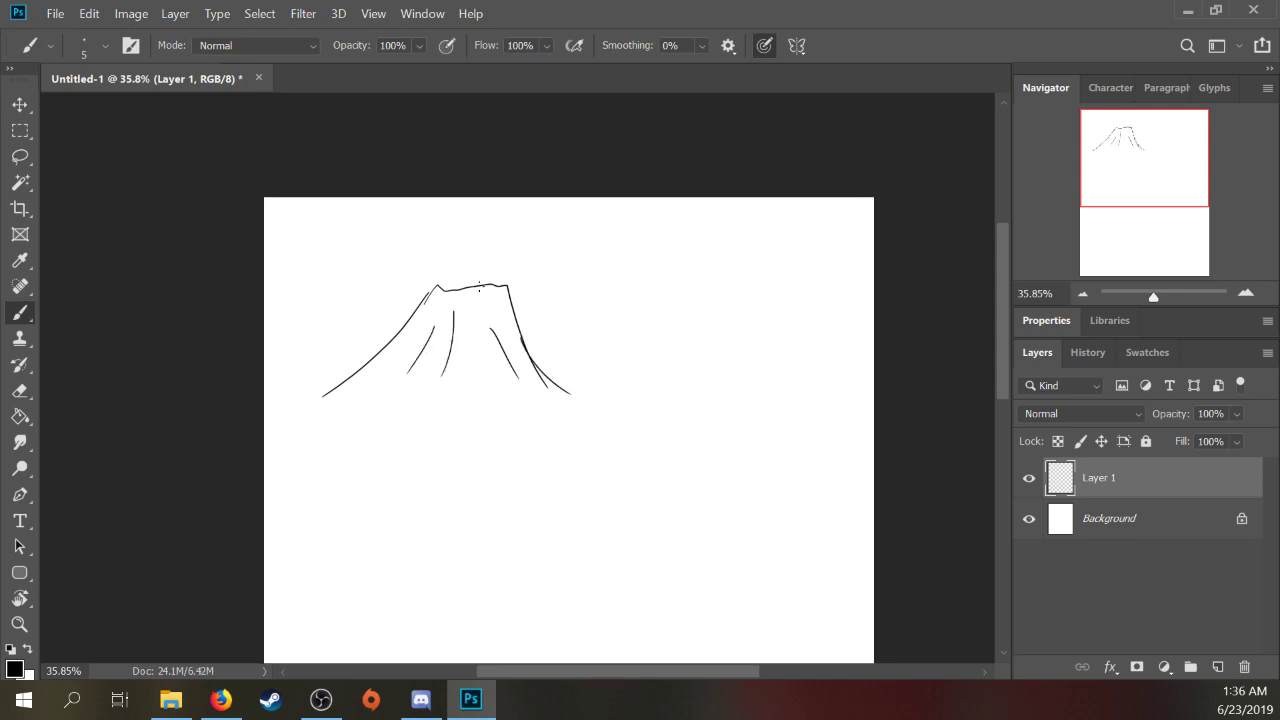
# Step: Retrace the crater edge, then sketch a crested creature's head to the volcano's right and handwrite "RODAN" beside it
pyautogui.moveTo(440, 289); pyautogui.dragTo(496, 285)
pyautogui.moveTo(621, 263)
pyautogui.mouseDown()
pyautogui.moveTo(624, 284)
pyautogui.moveTo(606, 247)
pyautogui.moveTo(648, 258)
pyautogui.moveTo(643, 282)
pyautogui.moveTo(684, 258)
pyautogui.moveTo(726, 258)
pyautogui.mouseUp()
pyautogui.moveTo(742, 244); pyautogui.dragTo(757, 234)
pyautogui.moveTo(758, 235); pyautogui.dragTo(760, 255)
pyautogui.moveTo(778, 250); pyautogui.dragTo(790, 238)
pyautogui.moveTo(800, 242); pyautogui.dragTo(815, 220)
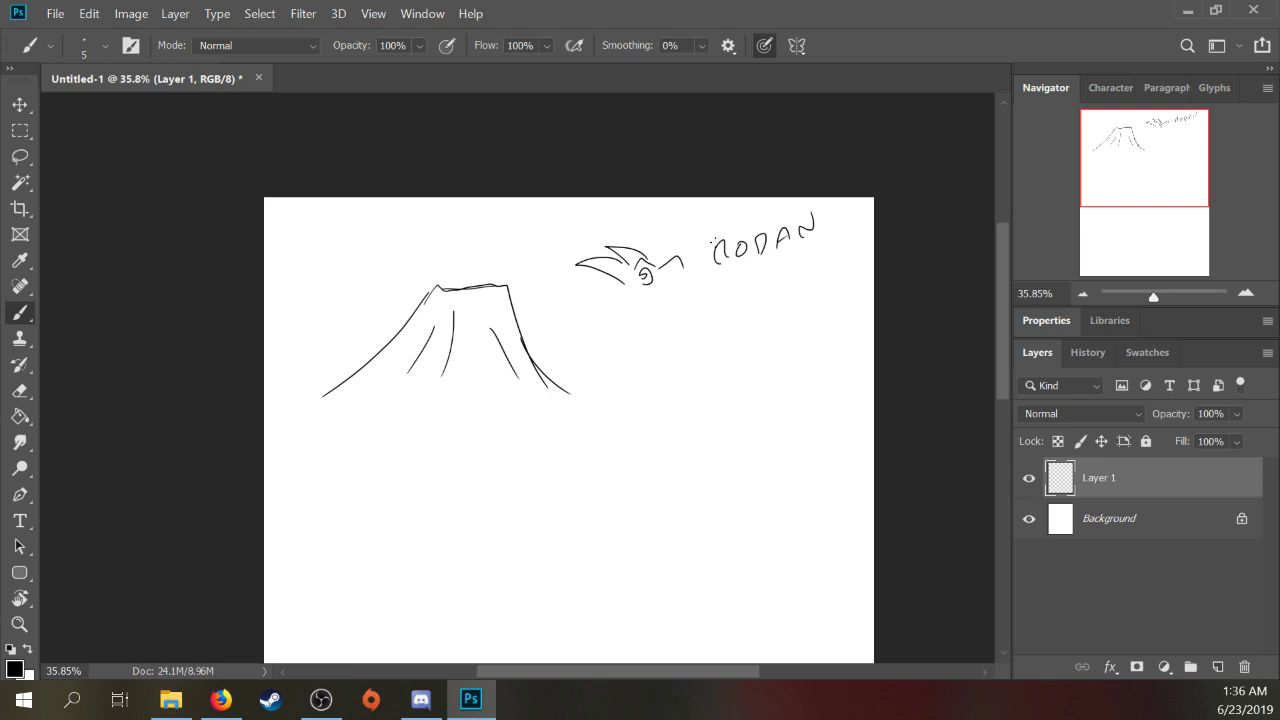
# Step: Draw Rodan's beak, outstretched wings, body and legs, and add a scribble below the volcano and a darker crater edge
pyautogui.moveTo(684, 260)
pyautogui.mouseDown()
pyautogui.moveTo(688, 274)
pyautogui.moveTo(670, 282)
pyautogui.moveTo(690, 300)
pyautogui.moveTo(666, 292)
pyautogui.moveTo(617, 314)
pyautogui.moveTo(510, 244)
pyautogui.moveTo(592, 357)
pyautogui.mouseUp()
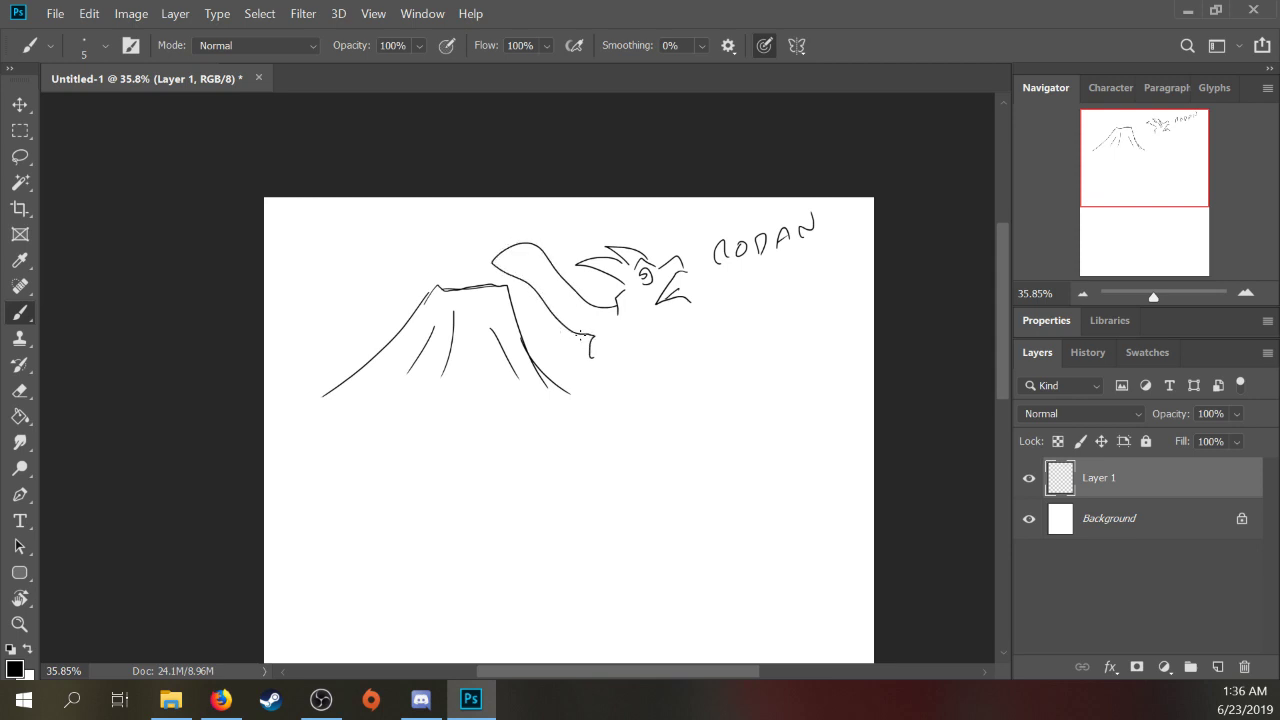
pyautogui.moveTo(445, 278); pyautogui.dragTo(512, 293)
pyautogui.moveTo(620, 368); pyautogui.dragTo(662, 332)
pyautogui.moveTo(666, 302)
pyautogui.mouseDown()
pyautogui.moveTo(686, 296)
pyautogui.moveTo(669, 340)
pyautogui.mouseUp()
pyautogui.moveTo(590, 358); pyautogui.dragTo(601, 362)
pyautogui.moveTo(602, 362); pyautogui.dragTo(626, 362)
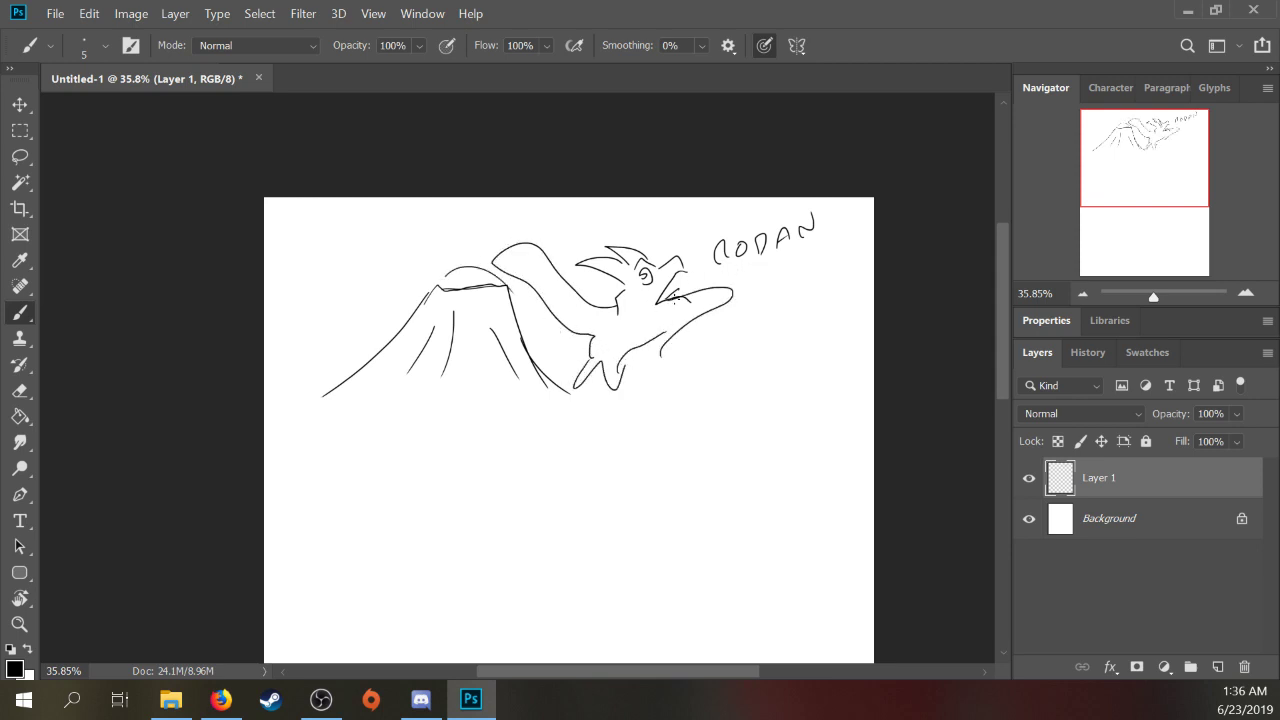
pyautogui.moveTo(668, 305)
pyautogui.mouseDown()
pyautogui.moveTo(686, 290)
pyautogui.moveTo(654, 314)
pyautogui.mouseUp()
pyautogui.moveTo(384, 426); pyautogui.dragTo(486, 402)
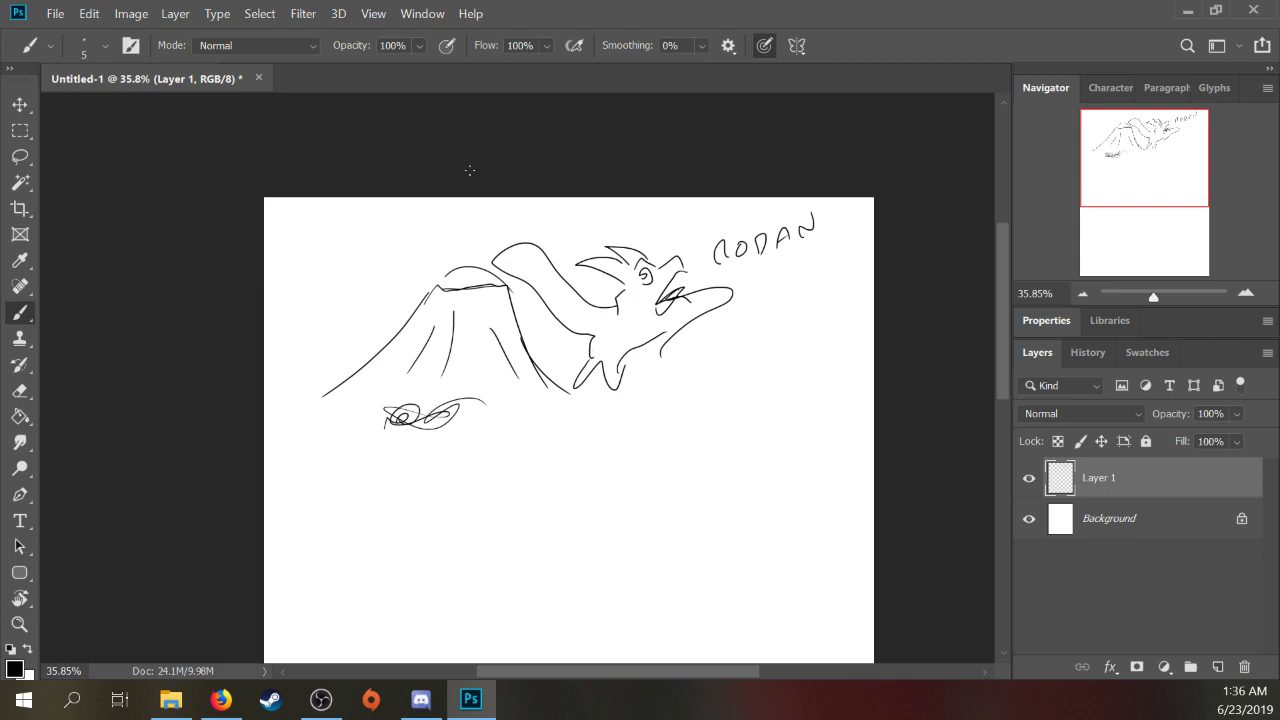
pyautogui.moveTo(436, 289); pyautogui.dragTo(510, 284)
# Step: Handwrite "POPOCATEPETL" above the volcano
pyautogui.moveTo(294, 284)
pyautogui.mouseDown()
pyautogui.moveTo(292, 298)
pyautogui.moveTo(300, 284)
pyautogui.mouseUp()
pyautogui.moveTo(316, 272); pyautogui.dragTo(318, 272)
pyautogui.moveTo(328, 286)
pyautogui.mouseDown()
pyautogui.moveTo(328, 258)
pyautogui.moveTo(336, 266)
pyautogui.mouseUp()
pyautogui.moveTo(348, 258); pyautogui.dragTo(368, 272)
pyautogui.moveTo(378, 272); pyautogui.dragTo(398, 266)
pyautogui.moveTo(396, 248); pyautogui.dragTo(408, 240)
pyautogui.moveTo(414, 242); pyautogui.dragTo(412, 260)
pyautogui.moveTo(414, 242)
pyautogui.mouseDown()
pyautogui.moveTo(434, 260)
pyautogui.moveTo(444, 230)
pyautogui.moveTo(436, 245)
pyautogui.moveTo(448, 252)
pyautogui.mouseUp()
pyautogui.moveTo(448, 230)
pyautogui.mouseDown()
pyautogui.moveTo(460, 226)
pyautogui.moveTo(458, 238)
pyautogui.mouseUp()
pyautogui.moveTo(462, 226)
pyautogui.mouseDown()
pyautogui.moveTo(476, 222)
pyautogui.moveTo(466, 246)
pyautogui.mouseUp()
pyautogui.moveTo(484, 220); pyautogui.dragTo(502, 236)
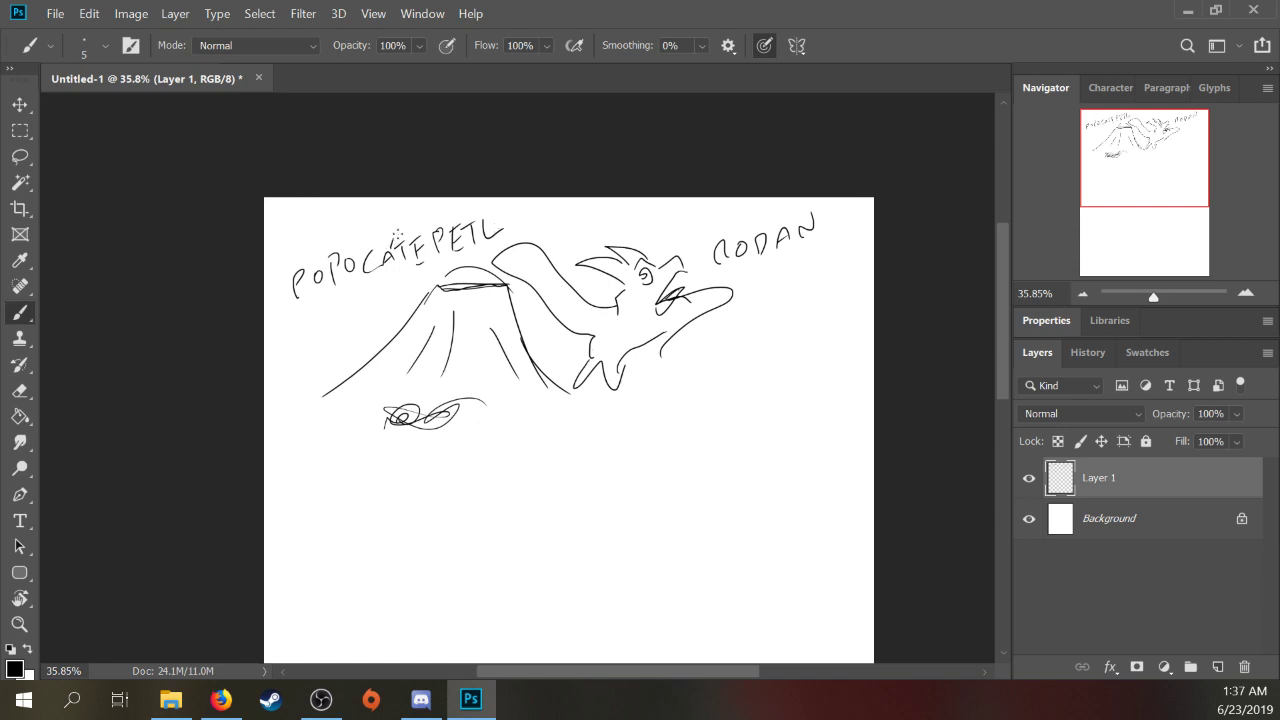
# Step: Add extra strokes to the volcano's slope, the scribble below it and the edges of Rodan's wings
pyautogui.moveTo(522, 336); pyautogui.dragTo(574, 386)
pyautogui.moveTo(450, 420); pyautogui.dragTo(462, 412)
pyautogui.moveTo(652, 344); pyautogui.dragTo(739, 290)
pyautogui.moveTo(478, 297); pyautogui.dragTo(572, 332)
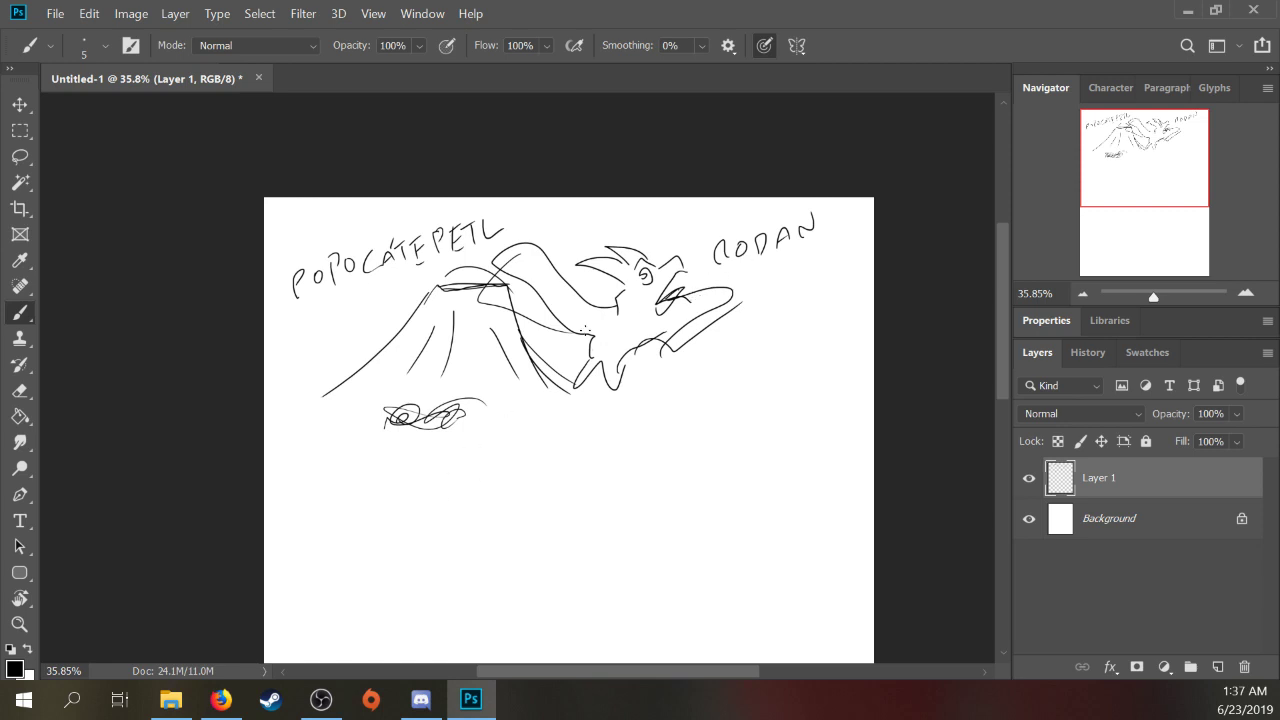
# Step: Sketch a spiky star-like shape and a small scribbled round figure with a jagged line in the space below the volcano
pyautogui.moveTo(352, 477); pyautogui.dragTo(392, 535)
pyautogui.moveTo(476, 524)
pyautogui.mouseDown()
pyautogui.moveTo(458, 540)
pyautogui.moveTo(494, 508)
pyautogui.moveTo(462, 540)
pyautogui.moveTo(482, 548)
pyautogui.moveTo(476, 565)
pyautogui.mouseUp()
pyautogui.moveTo(498, 498)
pyautogui.mouseDown()
pyautogui.moveTo(497, 474)
pyautogui.moveTo(546, 490)
pyautogui.mouseUp()
pyautogui.moveTo(350, 558)
pyautogui.mouseDown()
pyautogui.moveTo(386, 552)
pyautogui.moveTo(386, 566)
pyautogui.mouseUp()
pyautogui.moveTo(346, 516); pyautogui.dragTo(368, 552)
pyautogui.moveTo(346, 516); pyautogui.dragTo(336, 548)
pyautogui.moveTo(344, 538)
pyautogui.mouseDown()
pyautogui.moveTo(356, 526)
pyautogui.moveTo(338, 486)
pyautogui.mouseUp()
pyautogui.moveTo(300, 535); pyautogui.dragTo(336, 568)
pyautogui.moveTo(334, 578)
pyautogui.mouseDown()
pyautogui.moveTo(350, 616)
pyautogui.moveTo(394, 559)
pyautogui.mouseUp()
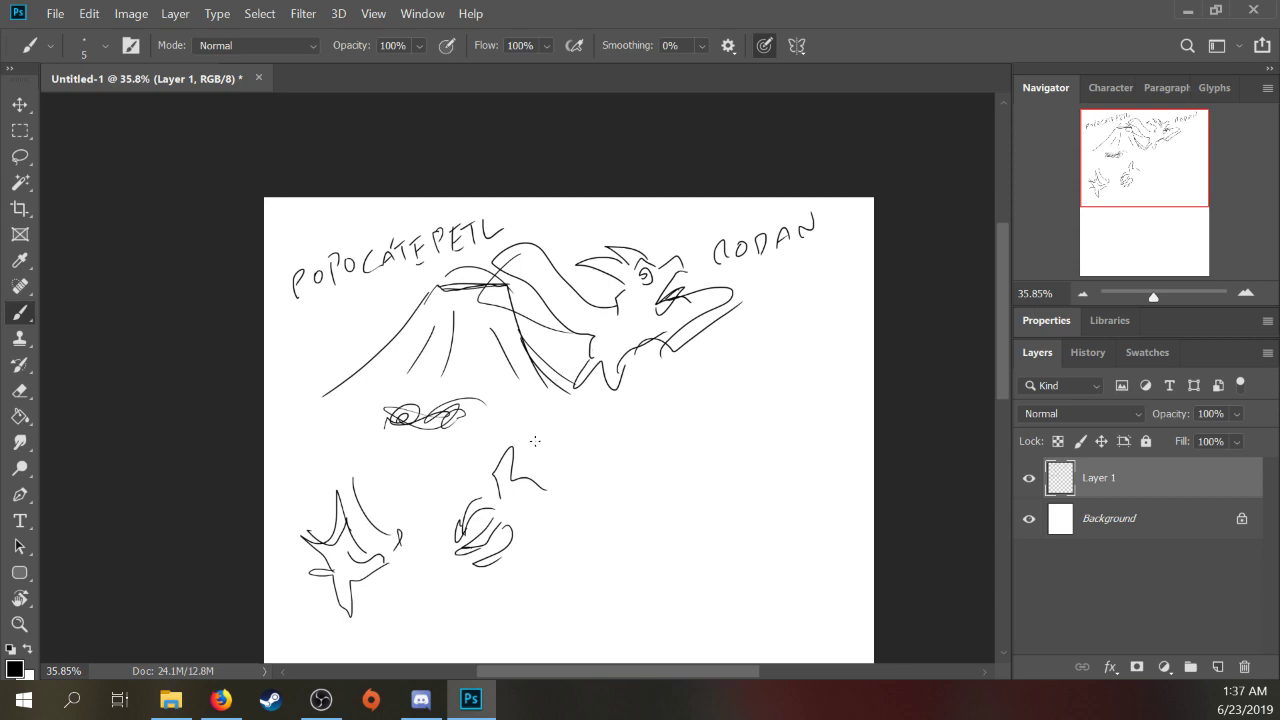
pyautogui.press('l')
pyautogui.moveTo(558, 407)
pyautogui.mouseDown()
pyautogui.moveTo(475, 486)
pyautogui.moveTo(520, 447)
pyautogui.mouseUp()
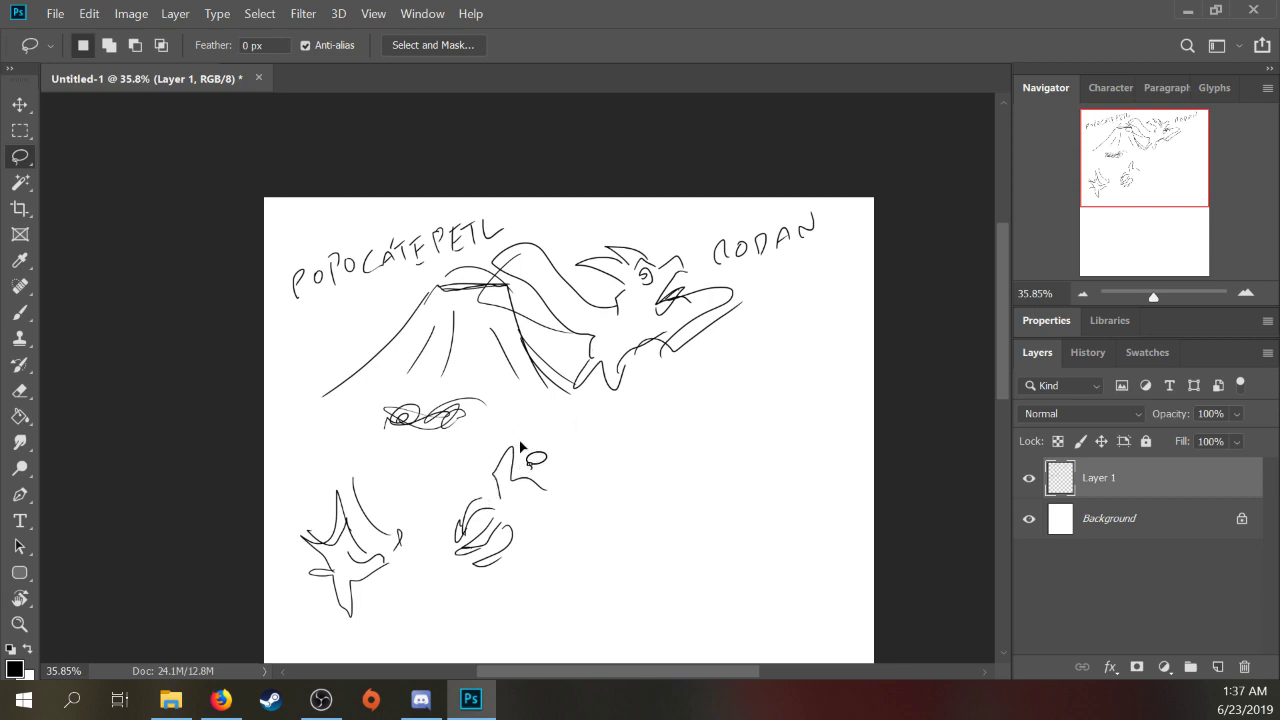
pyautogui.hotkey('ctrl', 'd')
# Step: Handwrite "DINOSAUR STARSCREAM" on two lines below Rodan's wing
pyautogui.press('b')
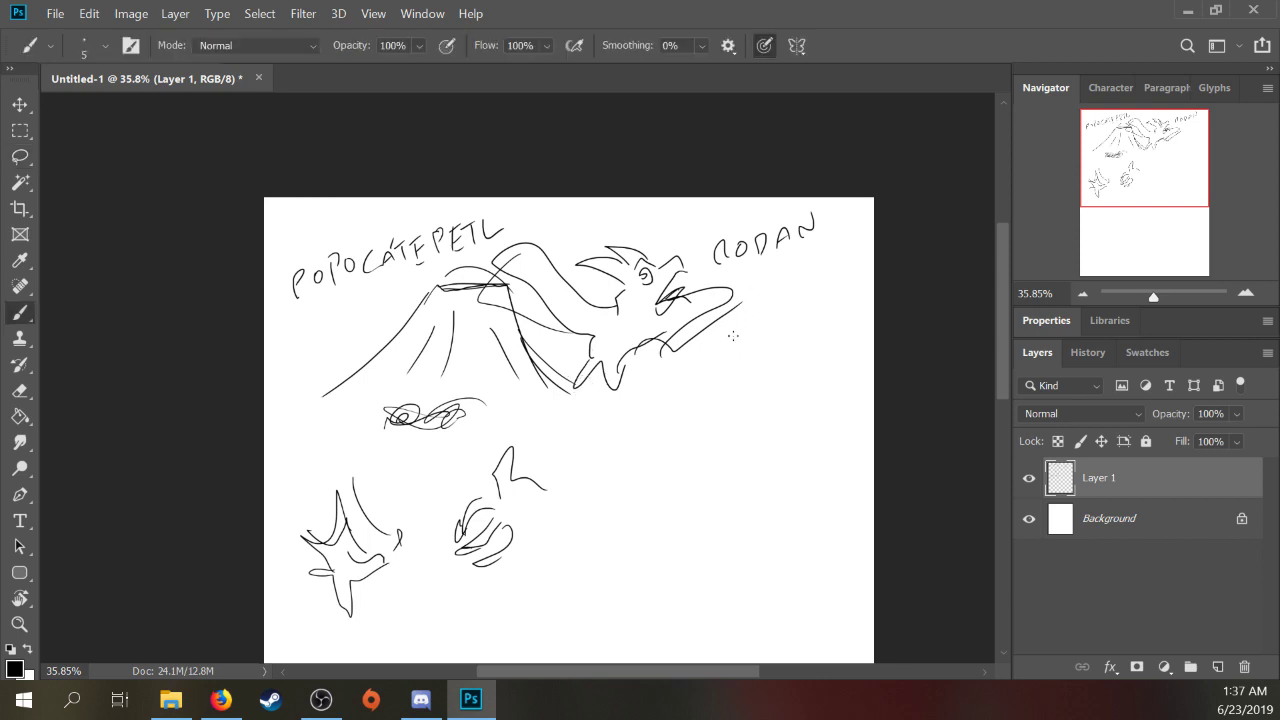
pyautogui.moveTo(693, 352); pyautogui.dragTo(697, 375)
pyautogui.moveTo(724, 358)
pyautogui.mouseDown()
pyautogui.moveTo(723, 370)
pyautogui.moveTo(740, 344)
pyautogui.mouseUp()
pyautogui.moveTo(750, 340); pyautogui.dragTo(762, 356)
pyautogui.moveTo(768, 346); pyautogui.dragTo(817, 316)
pyautogui.moveTo(712, 380); pyautogui.dragTo(700, 412)
pyautogui.moveTo(722, 384); pyautogui.dragTo(721, 412)
pyautogui.moveTo(714, 386)
pyautogui.mouseDown()
pyautogui.moveTo(731, 377)
pyautogui.moveTo(750, 402)
pyautogui.mouseUp()
pyautogui.moveTo(737, 390)
pyautogui.mouseDown()
pyautogui.moveTo(776, 361)
pyautogui.moveTo(796, 372)
pyautogui.moveTo(810, 344)
pyautogui.mouseUp()
pyautogui.moveTo(812, 352); pyautogui.dragTo(822, 360)
pyautogui.moveTo(826, 357); pyautogui.dragTo(846, 340)
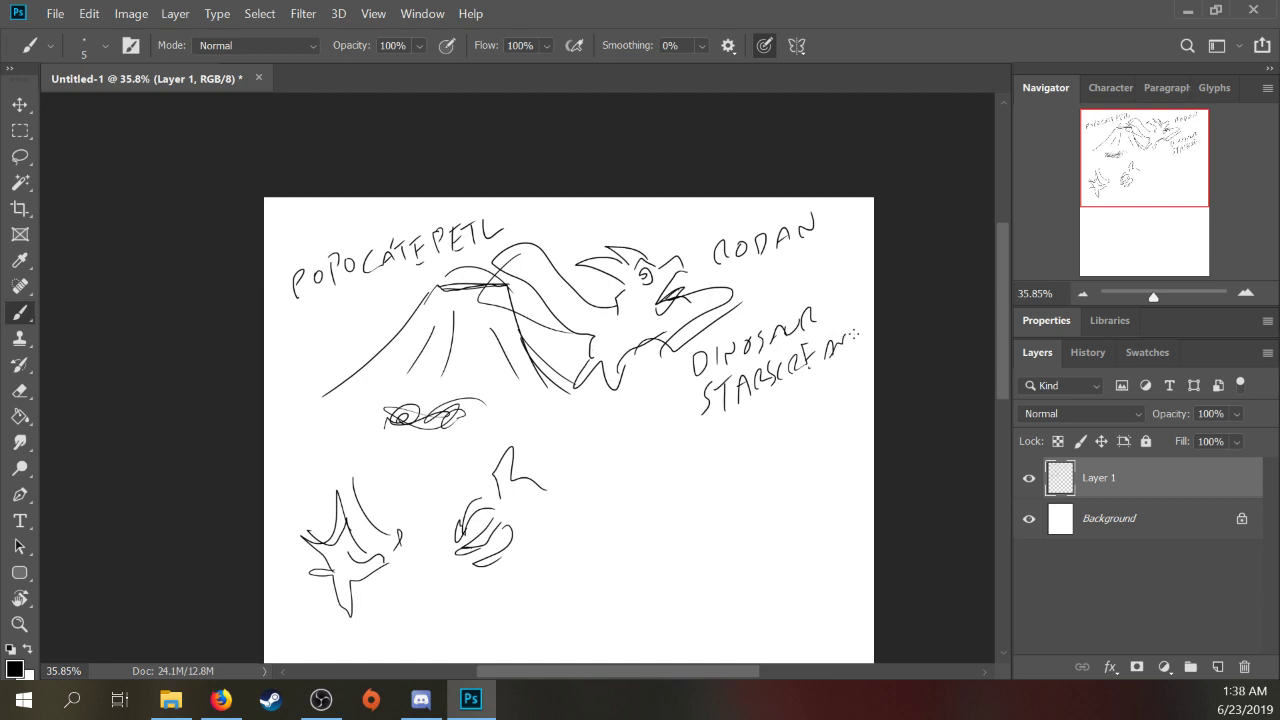
# Step: Lasso all the drawings and handwriting, delete them and clear the selection
pyautogui.press('l')
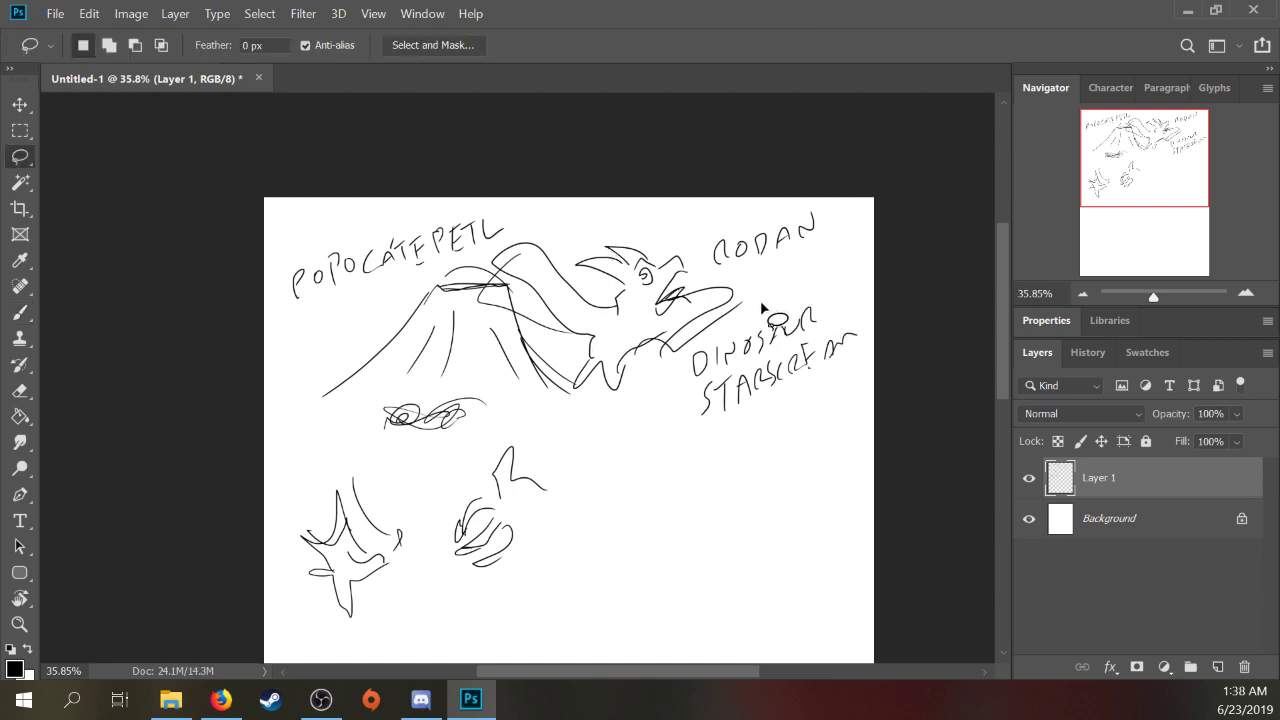
pyautogui.moveTo(826, 277)
pyautogui.mouseDown()
pyautogui.moveTo(592, 576)
pyautogui.moveTo(348, 627)
pyautogui.moveTo(231, 455)
pyautogui.moveTo(333, 197)
pyautogui.moveTo(868, 240)
pyautogui.mouseUp()
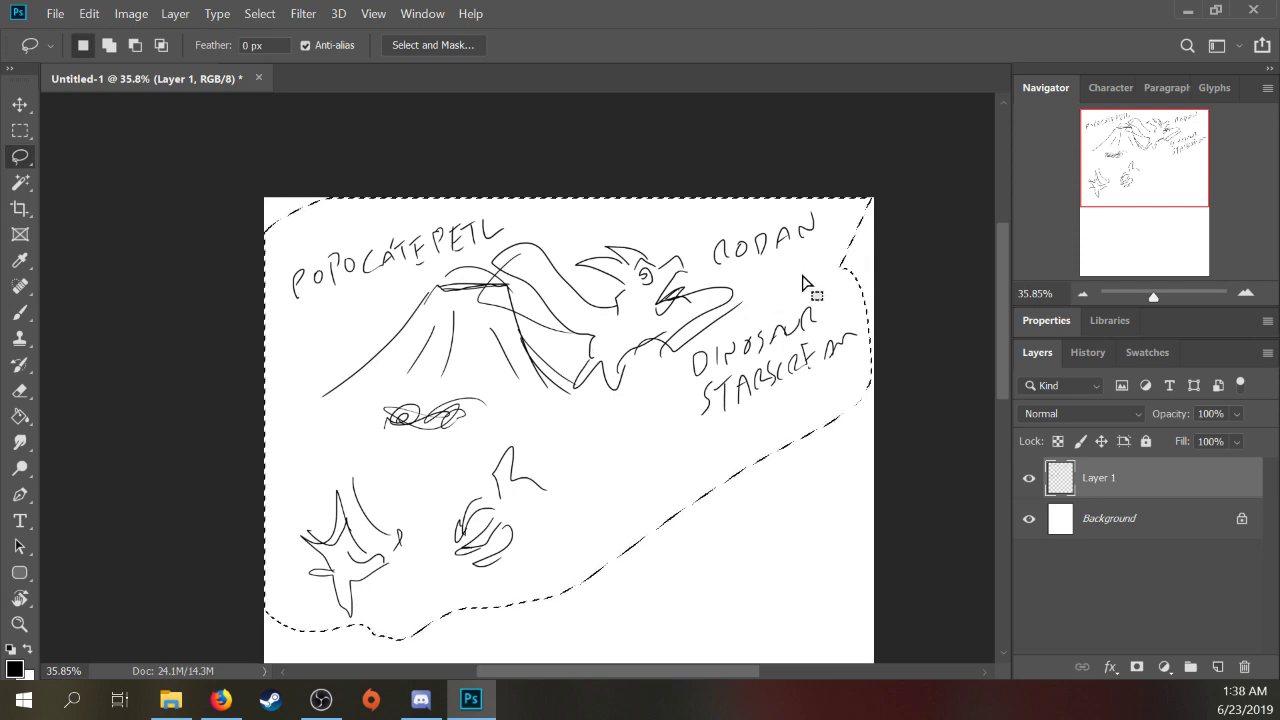
pyautogui.press('Delete')
pyautogui.hotkey('ctrl', 'd')
# Step: Brush a water surface with wavy lines and a tall, narrow column of spikes rising out of it
pyautogui.press('b')
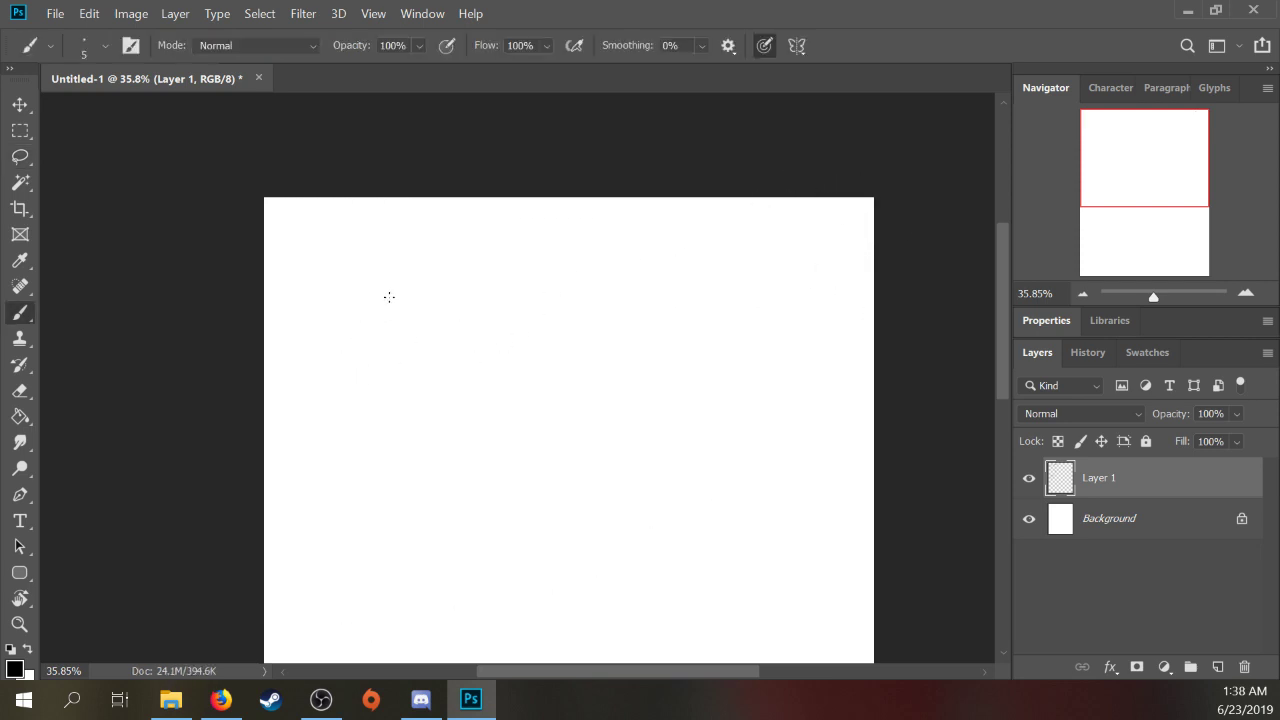
pyautogui.moveTo(306, 358); pyautogui.dragTo(471, 375)
pyautogui.moveTo(352, 378)
pyautogui.mouseDown()
pyautogui.moveTo(496, 362)
pyautogui.moveTo(456, 372)
pyautogui.moveTo(498, 376)
pyautogui.moveTo(552, 359)
pyautogui.mouseUp()
pyautogui.moveTo(381, 377)
pyautogui.mouseDown()
pyautogui.moveTo(407, 291)
pyautogui.moveTo(428, 333)
pyautogui.moveTo(378, 388)
pyautogui.mouseUp()
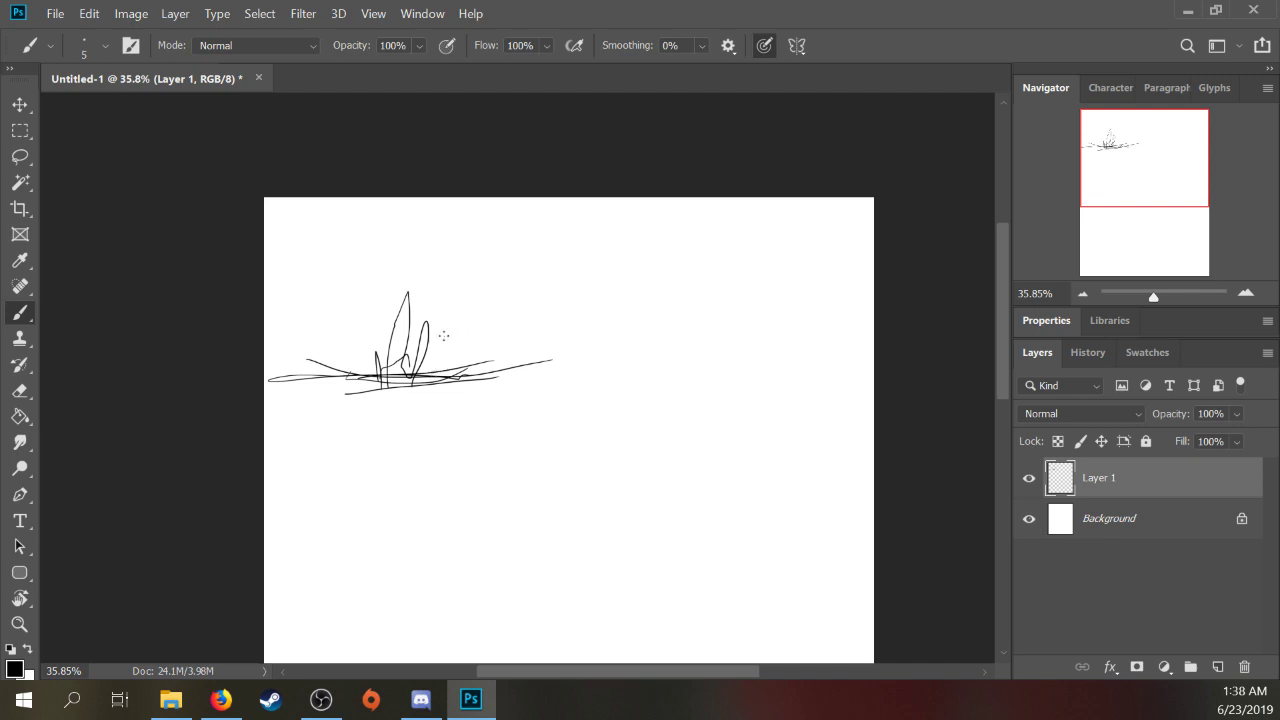
pyautogui.moveTo(413, 312)
pyautogui.mouseDown()
pyautogui.moveTo(422, 257)
pyautogui.moveTo(416, 310)
pyautogui.moveTo(412, 296)
pyautogui.moveTo(426, 364)
pyautogui.mouseUp()
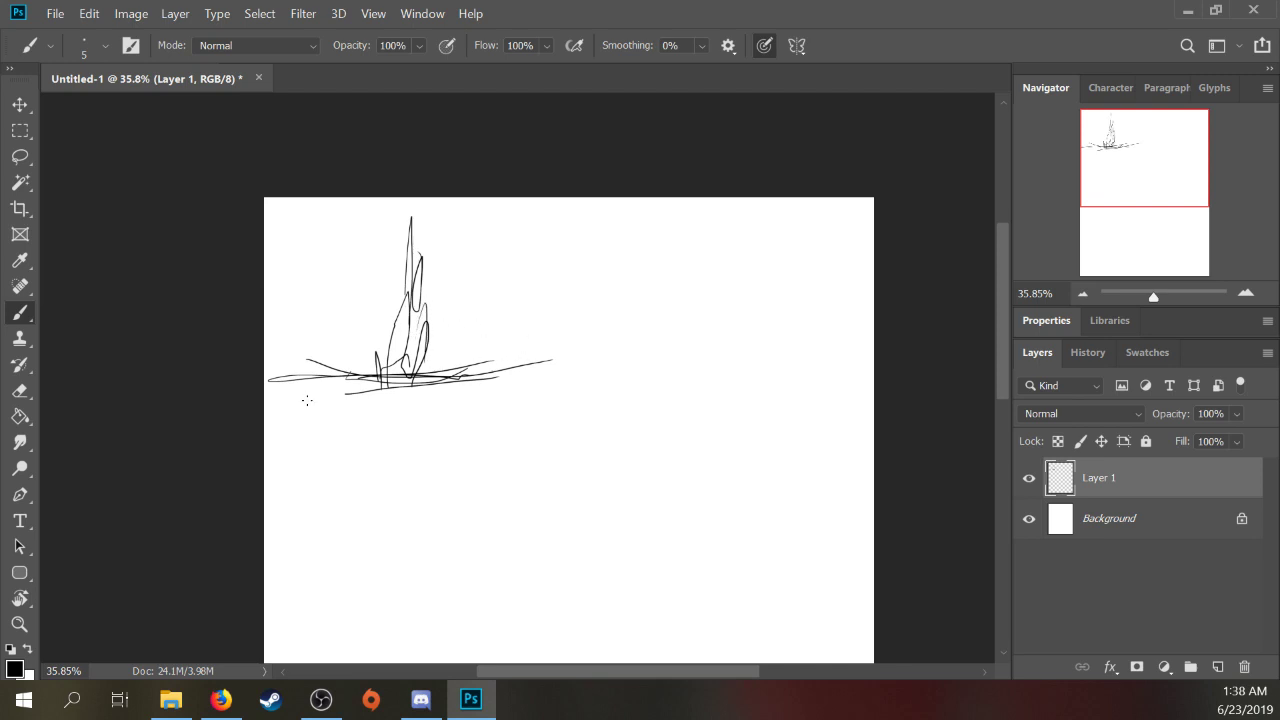
pyautogui.moveTo(310, 405); pyautogui.dragTo(594, 378)
pyautogui.moveTo(322, 432); pyautogui.dragTo(568, 420)
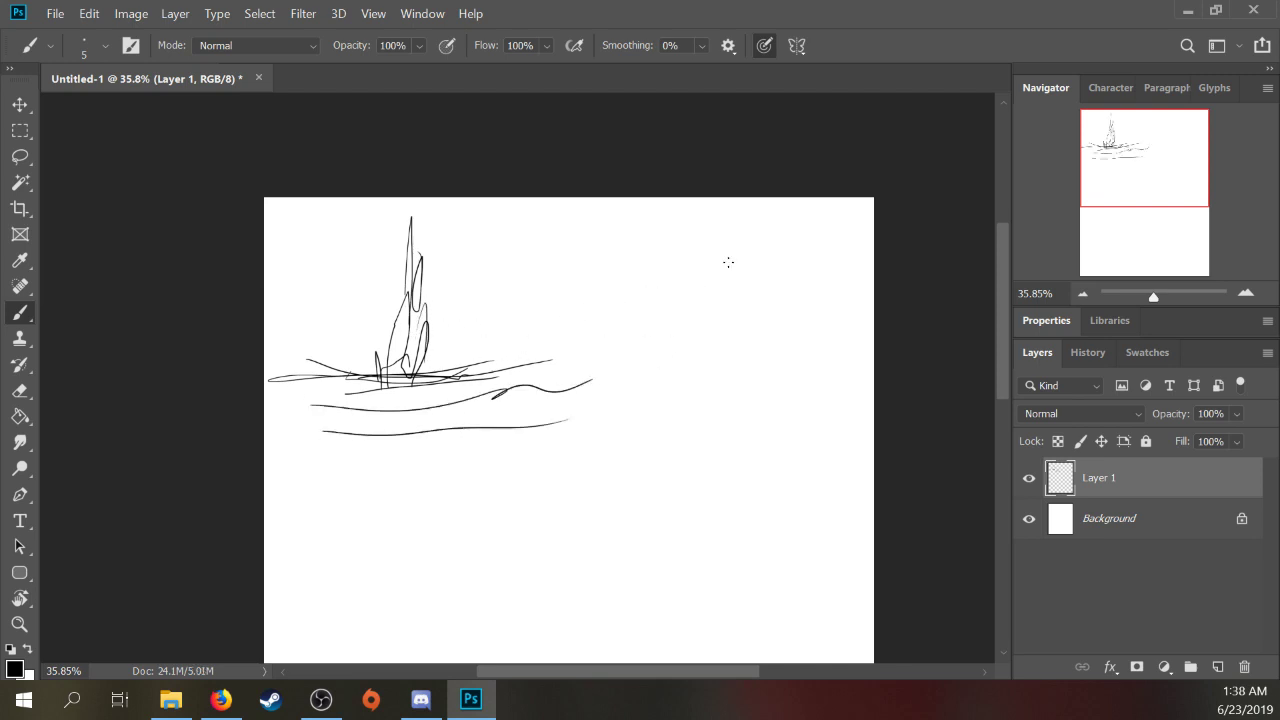
# Step: Sketch a creature's head and arched neck with a jagged crest along its back, to the right of the water
pyautogui.moveTo(604, 316)
pyautogui.mouseDown()
pyautogui.moveTo(662, 249)
pyautogui.moveTo(720, 287)
pyautogui.moveTo(604, 296)
pyautogui.moveTo(606, 275)
pyautogui.moveTo(593, 353)
pyautogui.moveTo(617, 331)
pyautogui.moveTo(606, 323)
pyautogui.moveTo(622, 347)
pyautogui.moveTo(630, 308)
pyautogui.moveTo(605, 285)
pyautogui.moveTo(624, 250)
pyautogui.moveTo(720, 302)
pyautogui.mouseUp()
pyautogui.moveTo(650, 248)
pyautogui.mouseDown()
pyautogui.moveTo(739, 220)
pyautogui.moveTo(744, 275)
pyautogui.moveTo(789, 240)
pyautogui.moveTo(813, 280)
pyautogui.mouseUp()
pyautogui.moveTo(688, 318); pyautogui.dragTo(701, 424)
pyautogui.moveTo(350, 348)
pyautogui.mouseDown()
pyautogui.moveTo(446, 286)
pyautogui.moveTo(530, 326)
pyautogui.mouseUp()
pyautogui.moveTo(426, 321)
pyautogui.mouseDown()
pyautogui.moveTo(450, 316)
pyautogui.moveTo(506, 358)
pyautogui.moveTo(533, 494)
pyautogui.moveTo(491, 229)
pyautogui.moveTo(509, 289)
pyautogui.mouseUp()
pyautogui.hotkey('ctrl', 'z')
pyautogui.hotkey('ctrl', 'z')
# Step: Lasso the water and spiky column, delete them and clear the selection, keeping the creature's head
pyautogui.press('l')
pyautogui.press('Delete')
pyautogui.hotkey('ctrl', 'd')
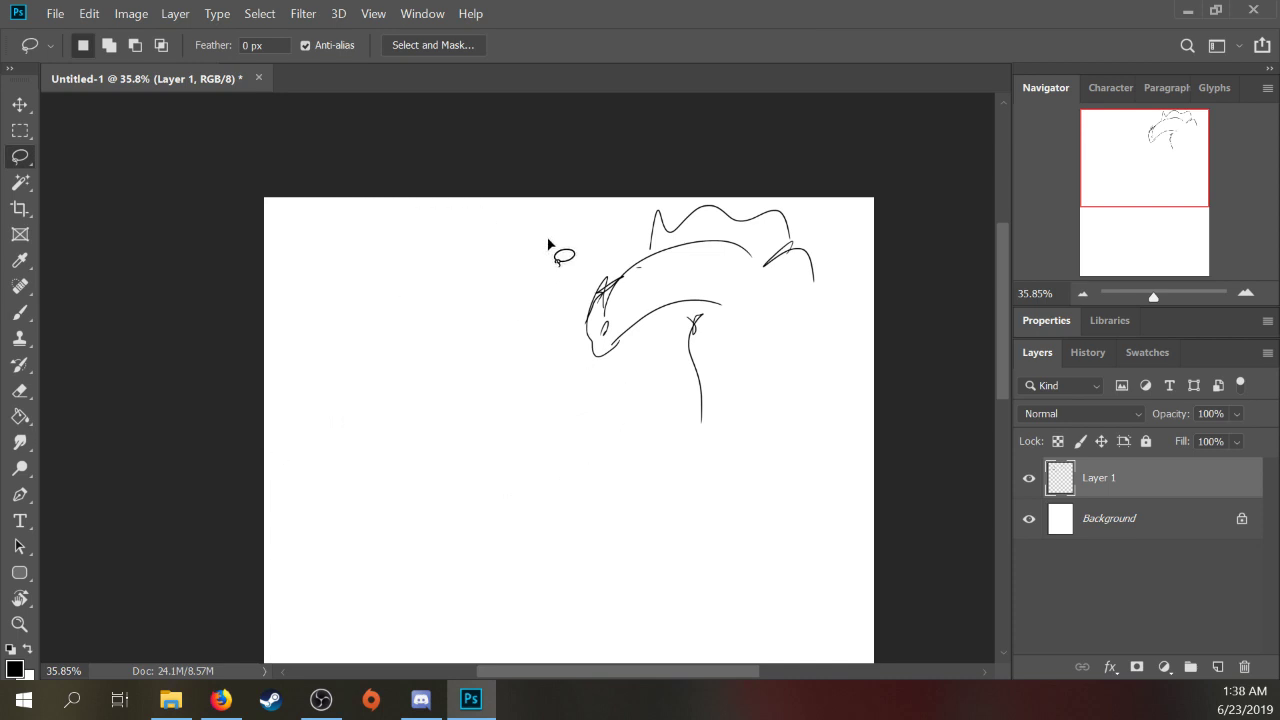
# Step: Set the brush size to 58 px and paint a thick arched stroke to the left of the creature's head
pyautogui.press('b')
pyautogui.rightClick(486, 310)
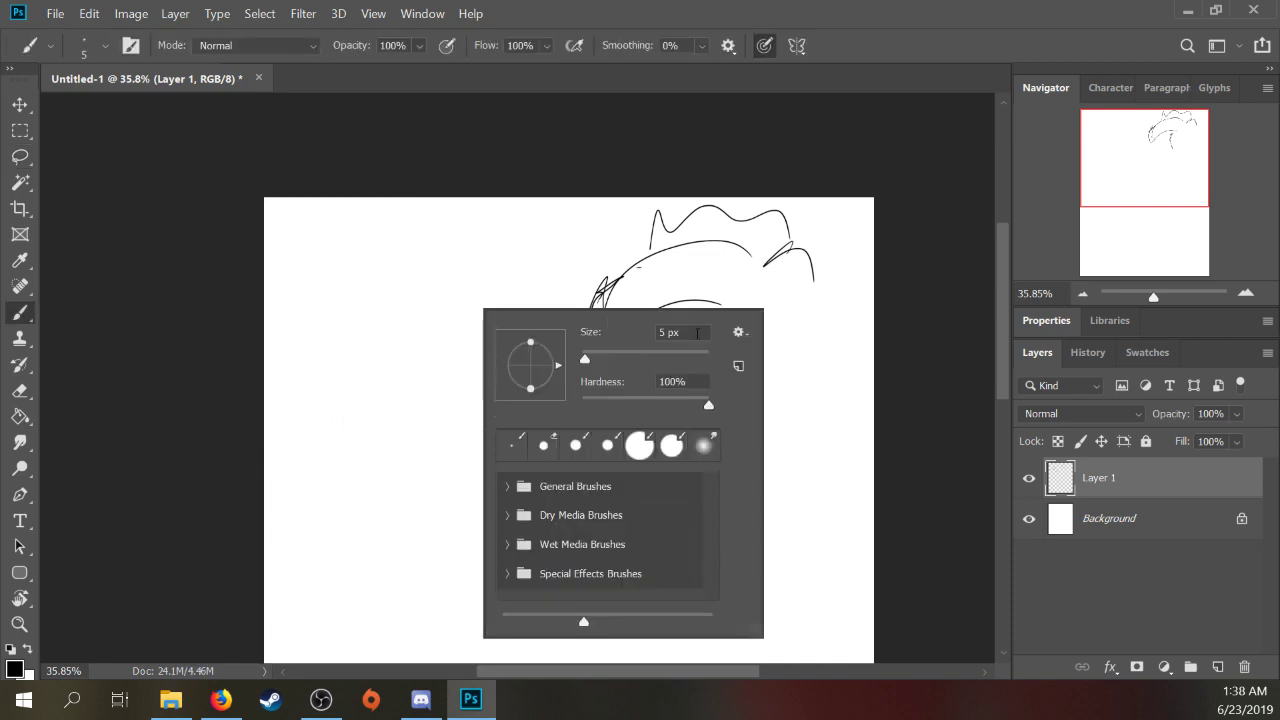
pyautogui.click(660, 332)
pyautogui.write('58')
pyautogui.press('Return')
pyautogui.moveTo(376, 317); pyautogui.dragTo(498, 314)
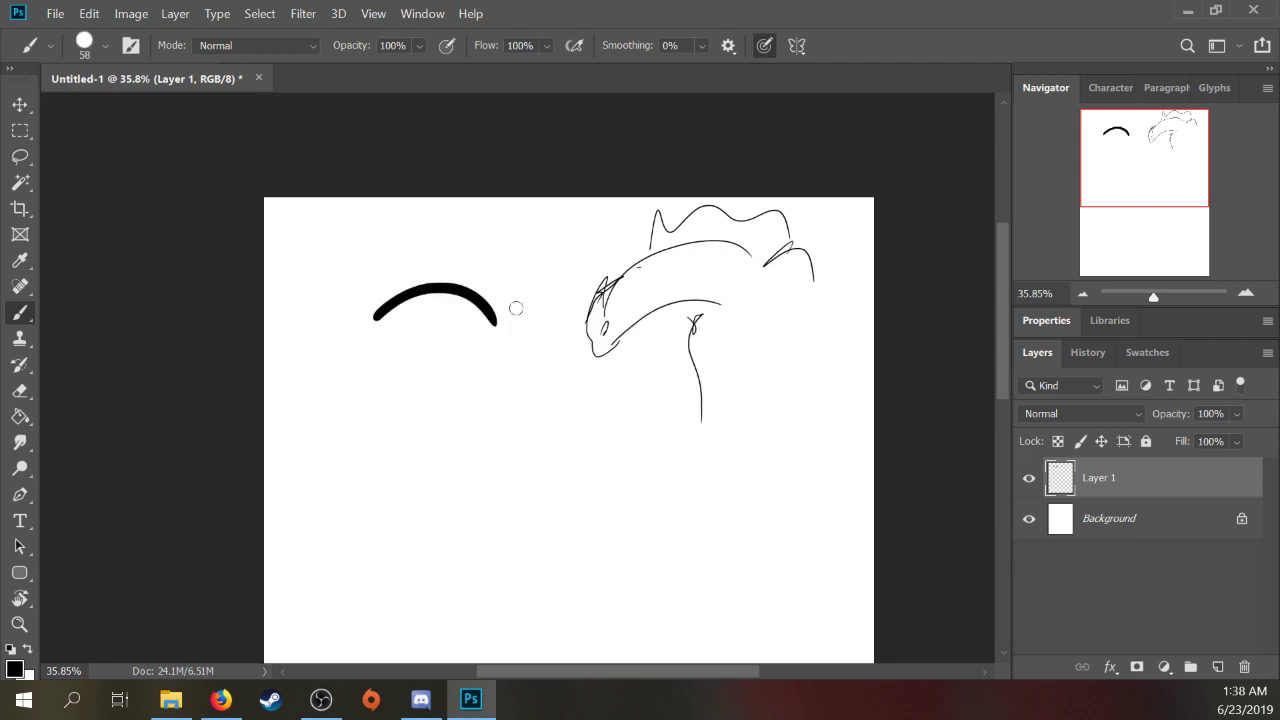
# Step: Undo the thick arched stroke and set the brush size to 9 px
pyautogui.hotkey('ctrl', 'z')
pyautogui.rightClick(502, 340)
pyautogui.click(650, 370)
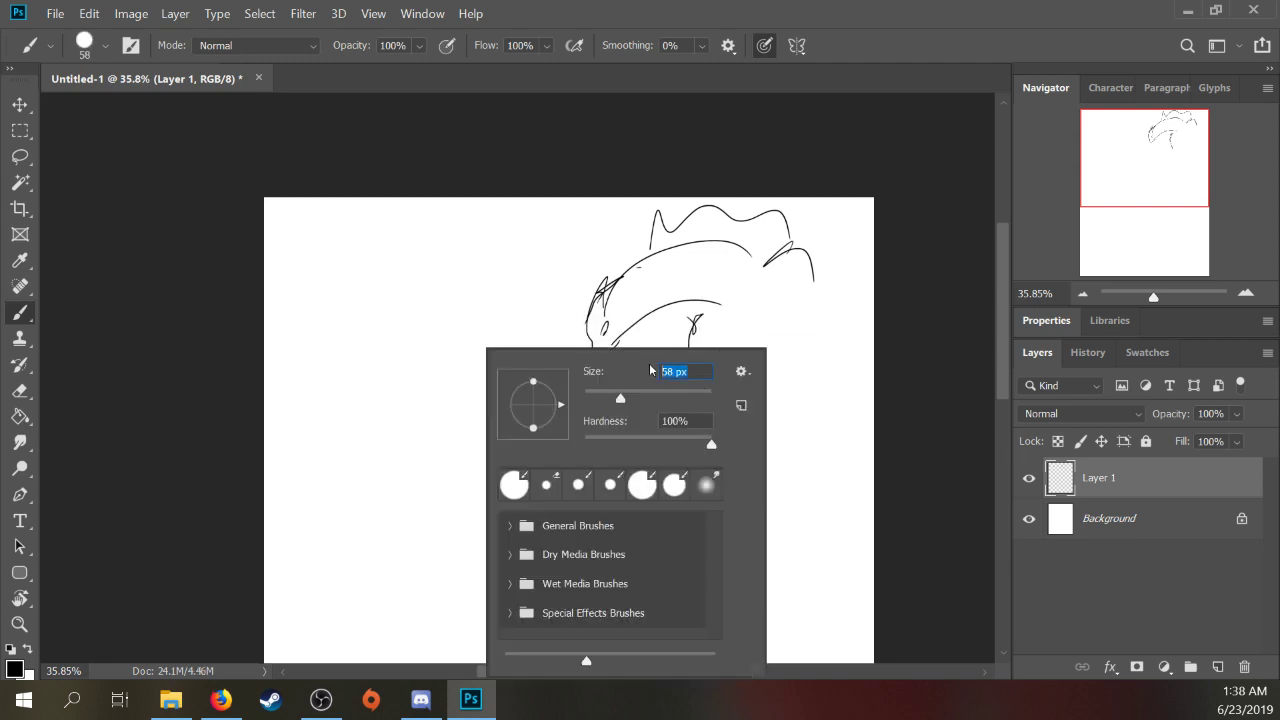
pyautogui.write('9')
pyautogui.press('Return')
# Step: Sketch a multi-headed creature with one raised head, one drooping horned head and a lower curved neck, left of the crested creature
pyautogui.moveTo(361, 338)
pyautogui.mouseDown()
pyautogui.moveTo(388, 298)
pyautogui.moveTo(484, 325)
pyautogui.mouseUp()
pyautogui.moveTo(383, 370)
pyautogui.mouseDown()
pyautogui.moveTo(465, 355)
pyautogui.moveTo(489, 302)
pyautogui.moveTo(505, 348)
pyautogui.moveTo(492, 370)
pyautogui.mouseUp()
pyautogui.moveTo(356, 390); pyautogui.dragTo(402, 278)
pyautogui.moveTo(310, 392)
pyautogui.mouseDown()
pyautogui.moveTo(362, 268)
pyautogui.moveTo(412, 240)
pyautogui.moveTo(430, 248)
pyautogui.moveTo(406, 280)
pyautogui.mouseUp()
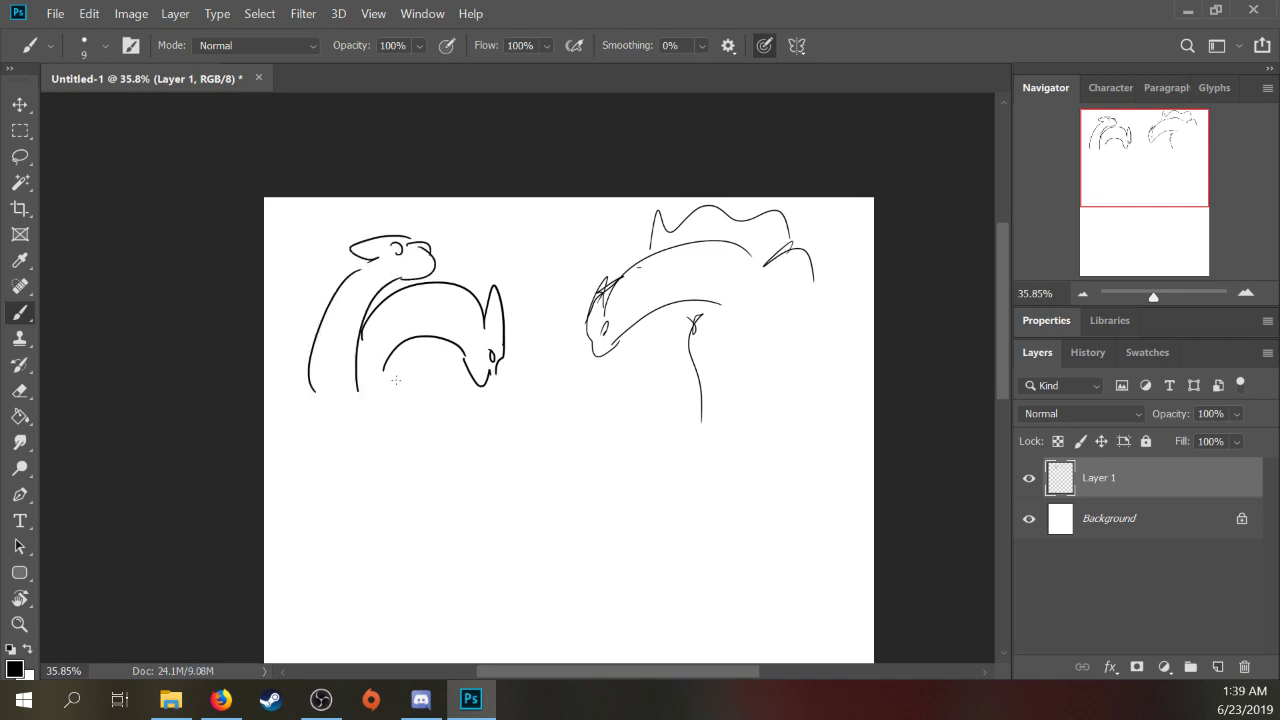
pyautogui.moveTo(379, 398)
pyautogui.mouseDown()
pyautogui.moveTo(448, 387)
pyautogui.moveTo(426, 410)
pyautogui.mouseUp()
# Step: Sketch a curved neck ending in a small jagged head below the crested creature's jaw, plus a rounded shape at its snout
pyautogui.moveTo(612, 328)
pyautogui.mouseDown()
pyautogui.moveTo(645, 364)
pyautogui.moveTo(640, 400)
pyautogui.mouseUp()
pyautogui.moveTo(613, 356)
pyautogui.mouseDown()
pyautogui.moveTo(614, 397)
pyautogui.moveTo(642, 412)
pyautogui.moveTo(652, 392)
pyautogui.mouseUp()
pyautogui.moveTo(592, 322); pyautogui.dragTo(598, 350)
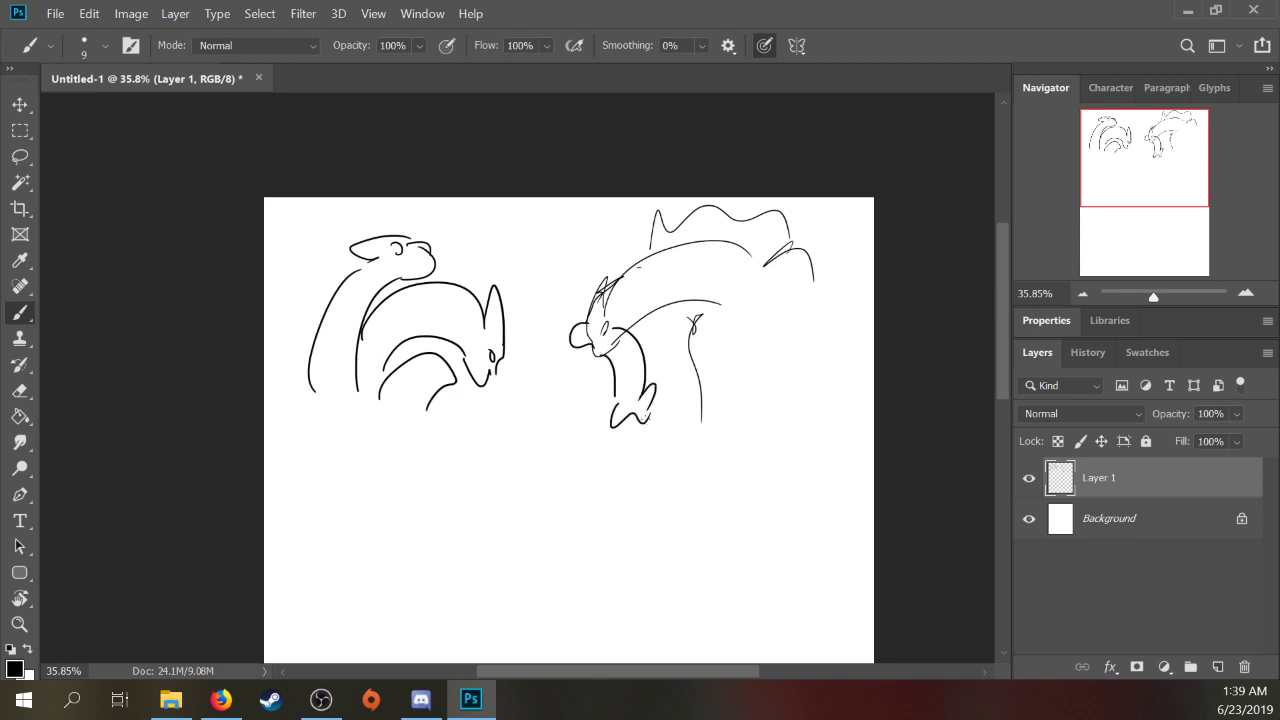
pyautogui.moveTo(656, 414)
pyautogui.mouseDown()
pyautogui.moveTo(628, 446)
pyautogui.moveTo(632, 424)
pyautogui.mouseUp()
# Step: Draw a slanted missile with a pointed nose and tail fin below the left creature, labelled O2
pyautogui.press('space')
pyautogui.moveTo(477, 446); pyautogui.dragTo(552, 357)
pyautogui.moveTo(371, 449); pyautogui.dragTo(476, 364)
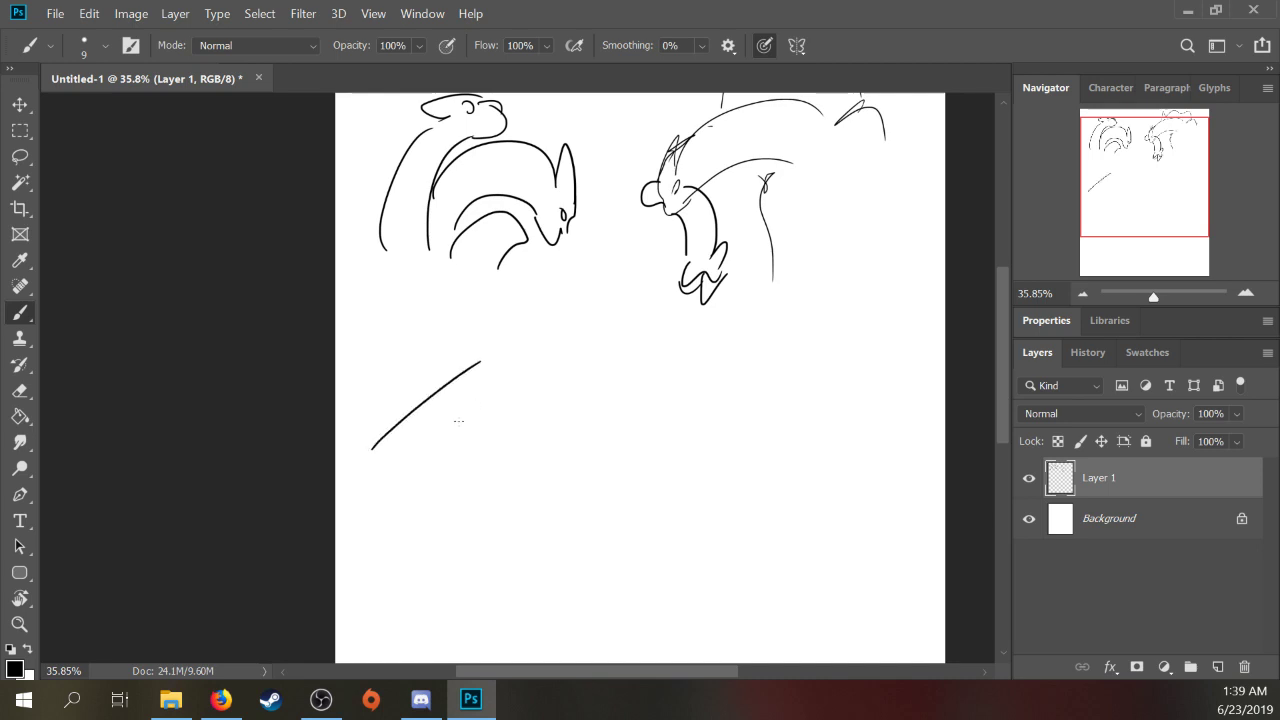
pyautogui.moveTo(394, 478); pyautogui.dragTo(495, 391)
pyautogui.moveTo(373, 450)
pyautogui.mouseDown()
pyautogui.moveTo(394, 477)
pyautogui.moveTo(384, 470)
pyautogui.moveTo(413, 431)
pyautogui.moveTo(437, 445)
pyautogui.mouseUp()
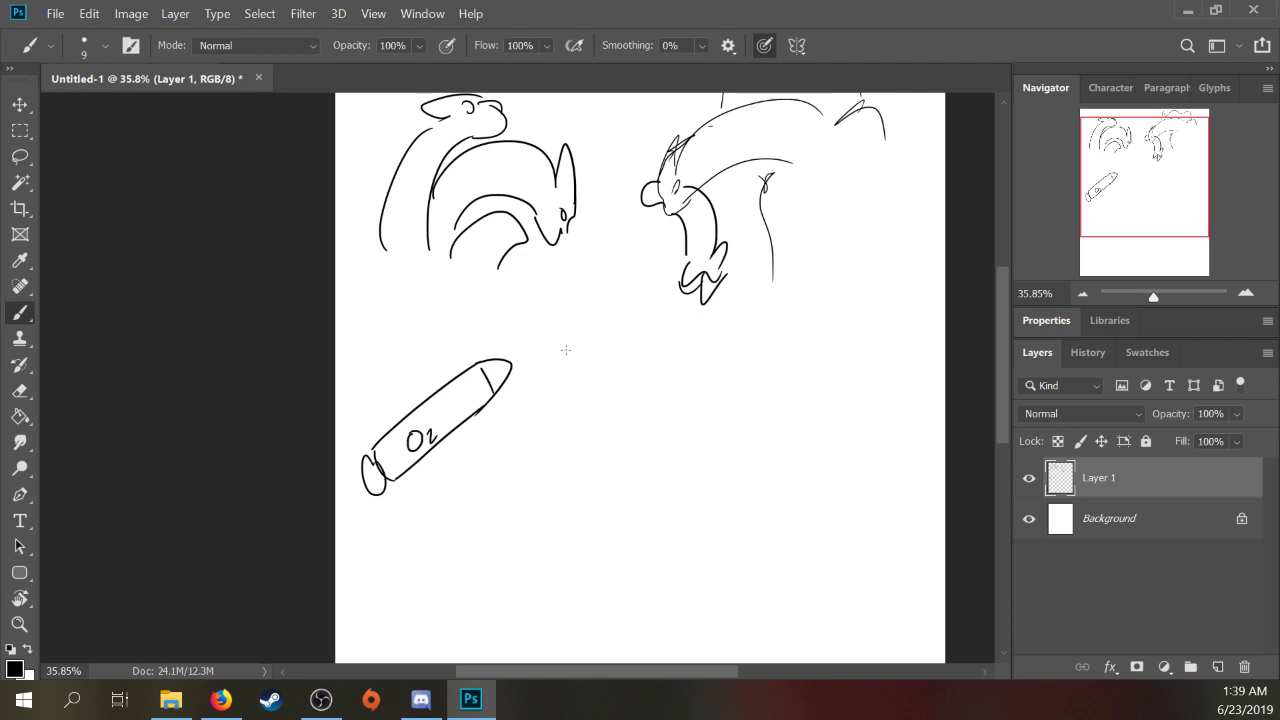
# Step: Brush two more arched neck lines behind the crested creature's head
pyautogui.moveTo(600, 288); pyautogui.dragTo(476, 401)
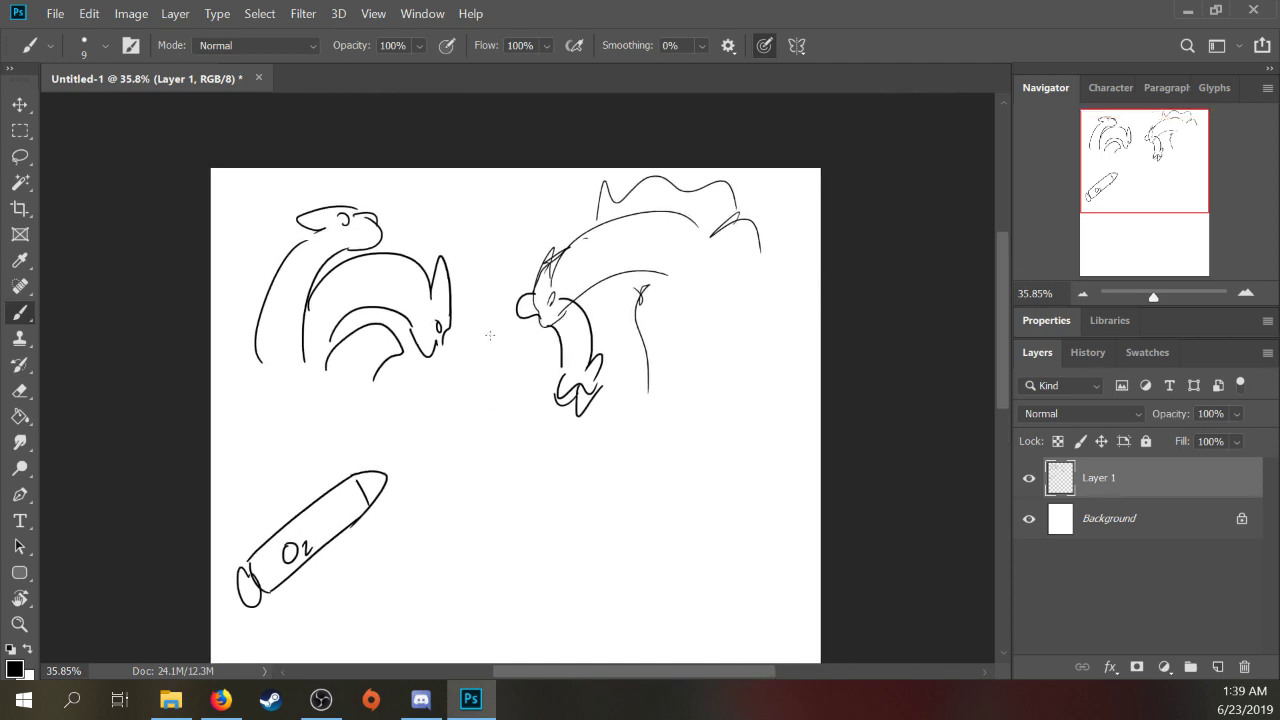
pyautogui.moveTo(552, 296); pyautogui.dragTo(721, 273)
pyautogui.moveTo(582, 274); pyautogui.dragTo(686, 341)
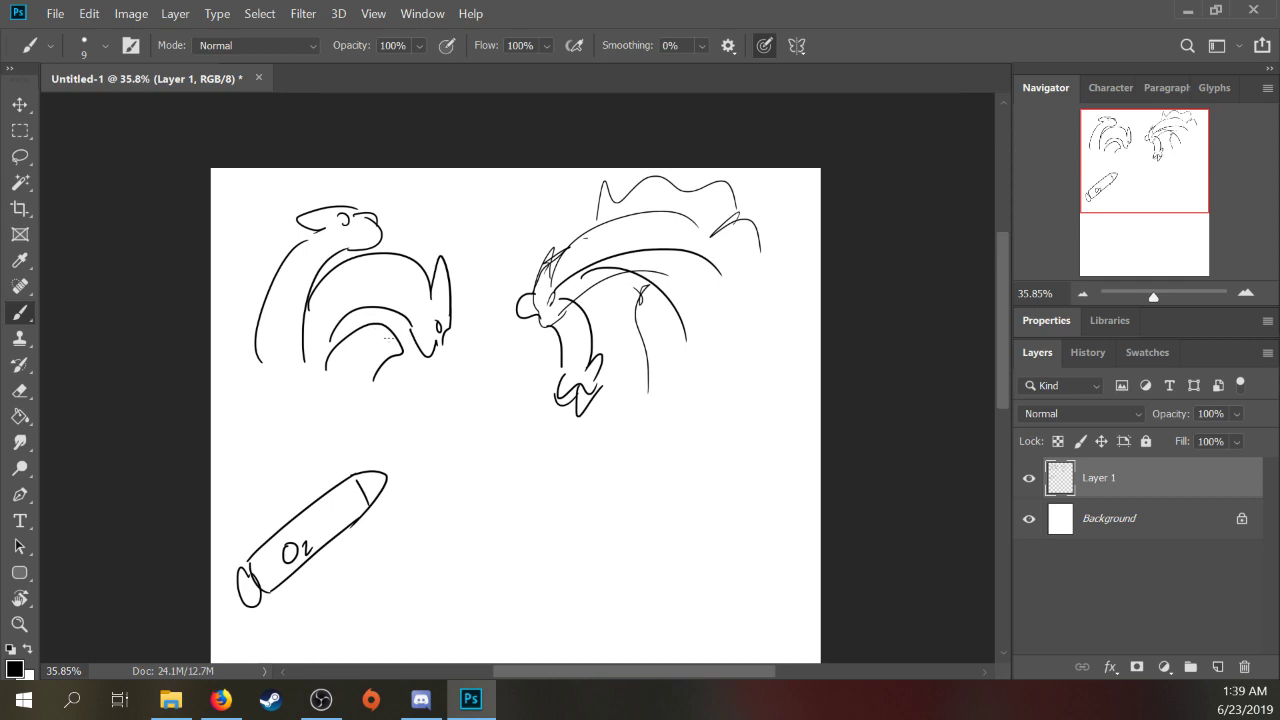
# Step: Draw an oval on the left creature's lowest neck and outline a blocky form between the two creatures
pyautogui.moveTo(388, 338)
pyautogui.mouseDown()
pyautogui.moveTo(386, 324)
pyautogui.moveTo(392, 350)
pyautogui.moveTo(329, 413)
pyautogui.mouseUp()
pyautogui.moveTo(466, 384); pyautogui.dragTo(452, 418)
pyautogui.moveTo(478, 378)
pyautogui.mouseDown()
pyautogui.moveTo(470, 413)
pyautogui.moveTo(457, 377)
pyautogui.moveTo(523, 330)
pyautogui.moveTo(520, 428)
pyautogui.mouseUp()
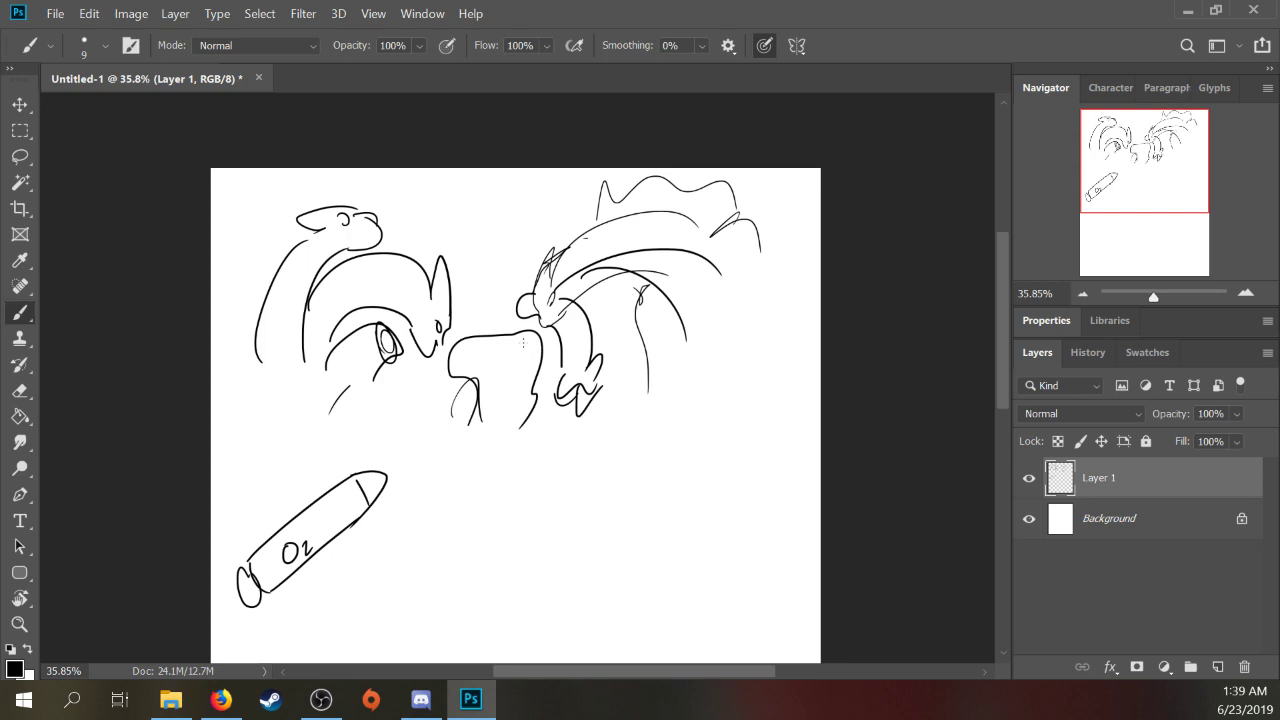
# Step: Lasso both creatures and the missile, delete them and clear the selection
pyautogui.press('l')
pyautogui.moveTo(466, 258)
pyautogui.mouseDown()
pyautogui.moveTo(432, 218)
pyautogui.moveTo(208, 250)
pyautogui.moveTo(226, 622)
pyautogui.moveTo(567, 556)
pyautogui.moveTo(824, 356)
pyautogui.moveTo(583, 170)
pyautogui.mouseUp()
pyautogui.press('Delete')
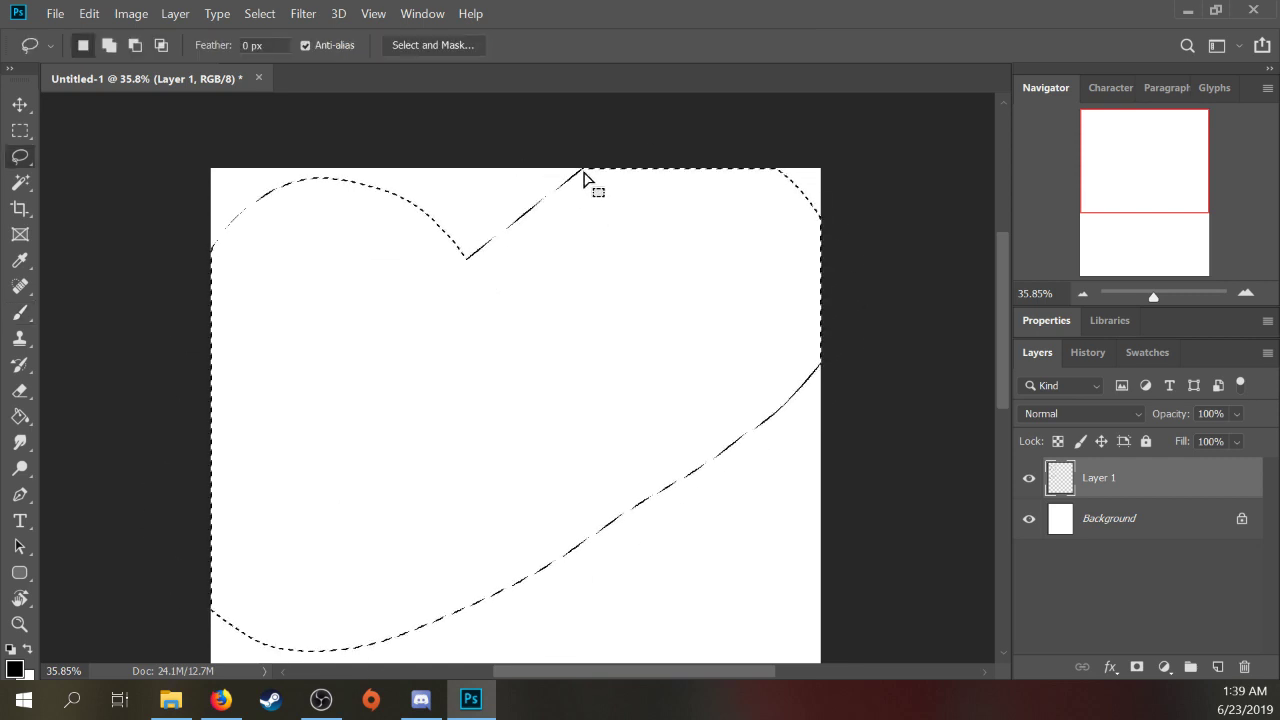
pyautogui.hotkey('ctrl', 'd')
# Step: Brush a trial stroke, then undo back to restore the deleted drawings and their selection
pyautogui.press('b')
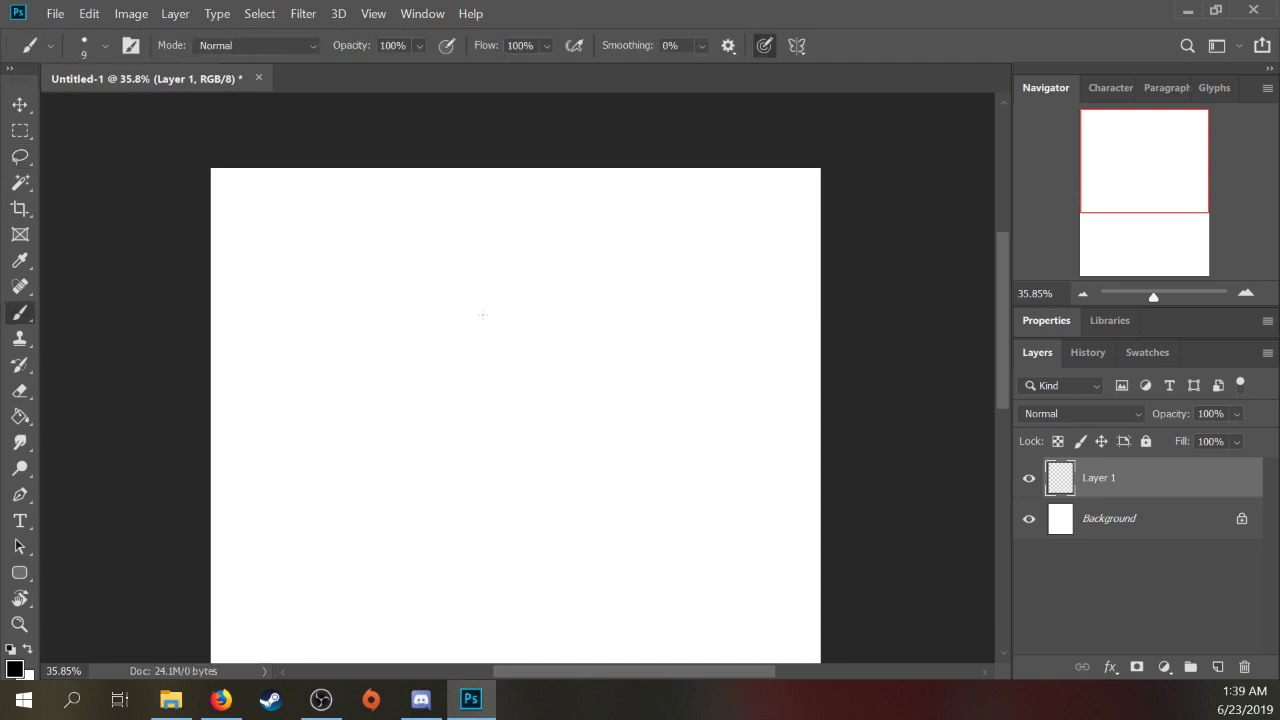
pyautogui.moveTo(324, 310)
pyautogui.mouseDown()
pyautogui.moveTo(369, 241)
pyautogui.moveTo(414, 254)
pyautogui.moveTo(375, 274)
pyautogui.moveTo(405, 273)
pyautogui.mouseUp()
pyautogui.hotkey('ctrl', 'z')
pyautogui.hotkey('ctrl', 'z')
pyautogui.hotkey('ctrl', 'z')
pyautogui.hotkey('ctrl', 'z')
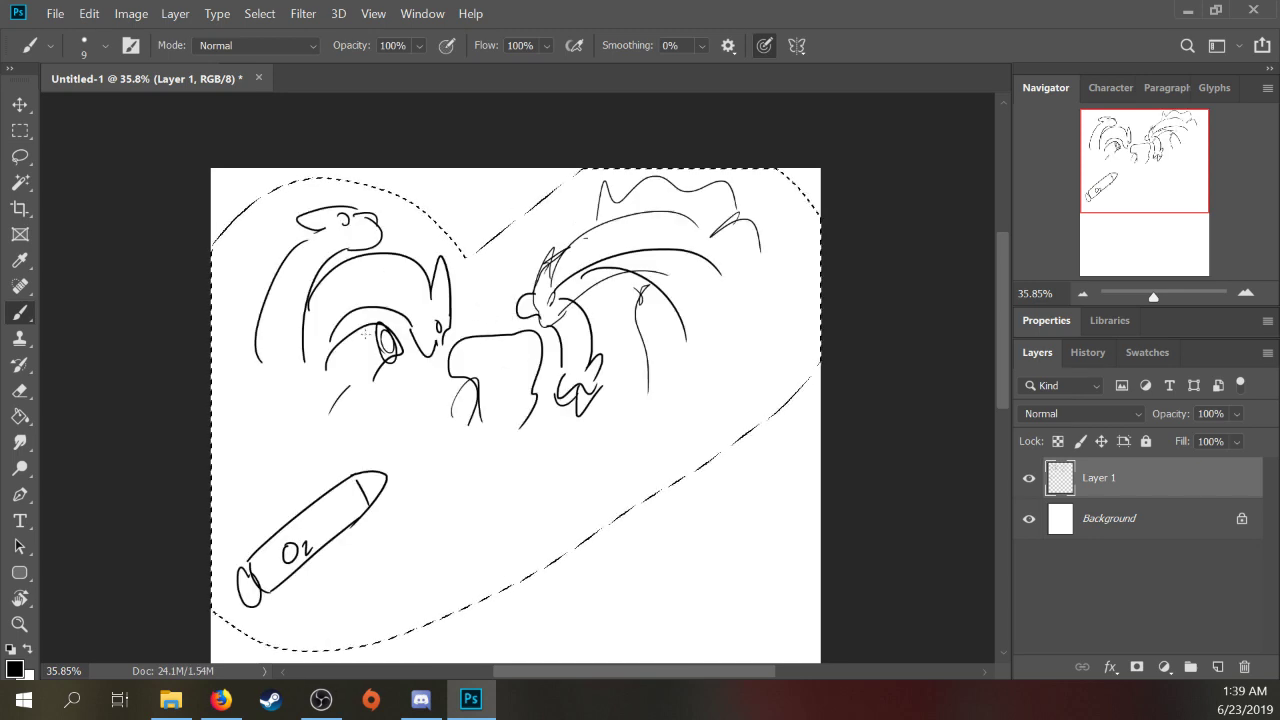
# Step: Brush a drooping third head onto the left creature's lowest neck and erase the oval there
pyautogui.moveTo(362, 338)
pyautogui.mouseDown()
pyautogui.moveTo(440, 388)
pyautogui.moveTo(398, 363)
pyautogui.moveTo(424, 404)
pyautogui.mouseUp()
pyautogui.moveTo(426, 374); pyautogui.dragTo(440, 408)
pyautogui.moveTo(443, 346); pyautogui.dragTo(438, 396)
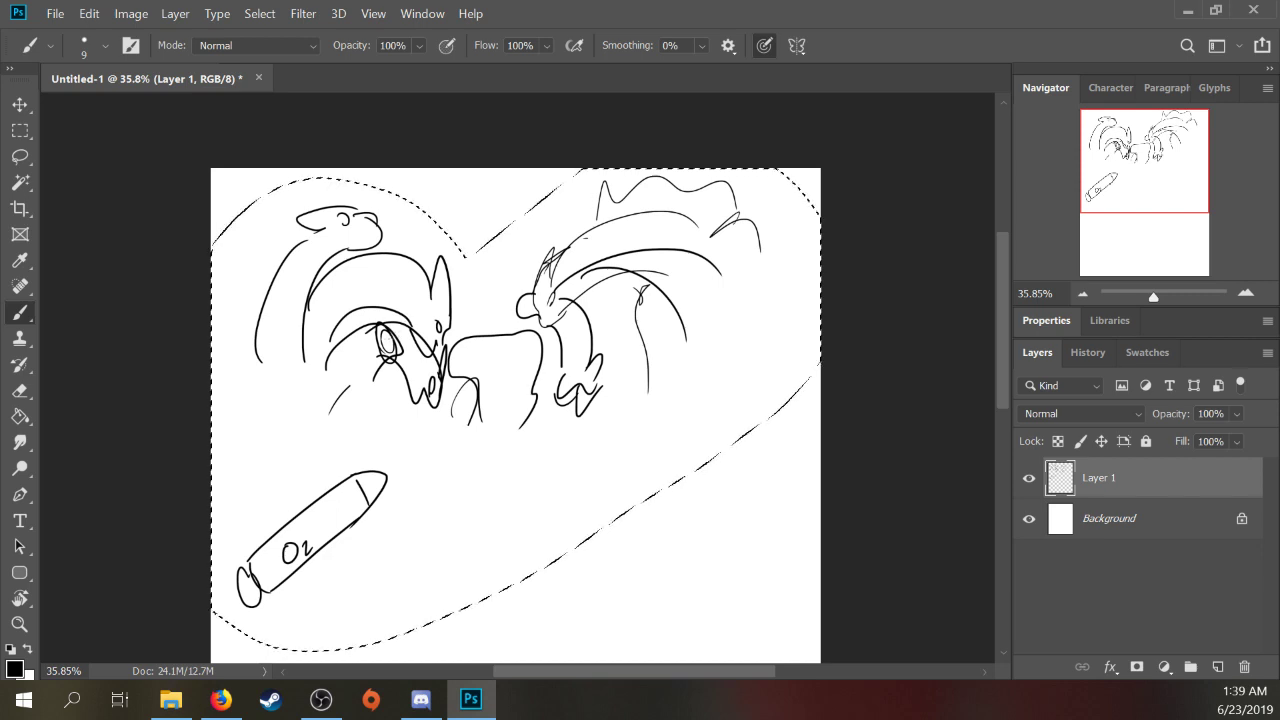
pyautogui.press('e')
pyautogui.moveTo(380, 350)
pyautogui.mouseDown()
pyautogui.moveTo(400, 348)
pyautogui.moveTo(386, 356)
pyautogui.mouseUp()
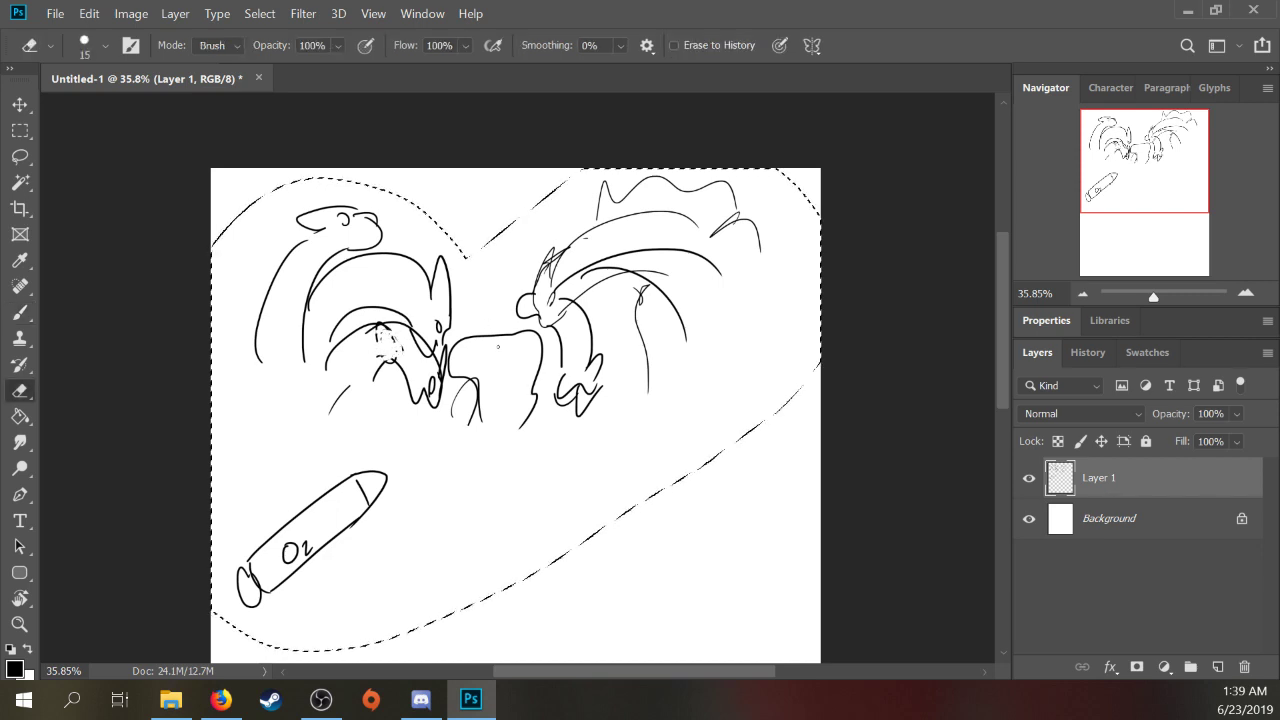
# Step: Delete the selected creatures and missile, and clear the selection
pyautogui.press('l')
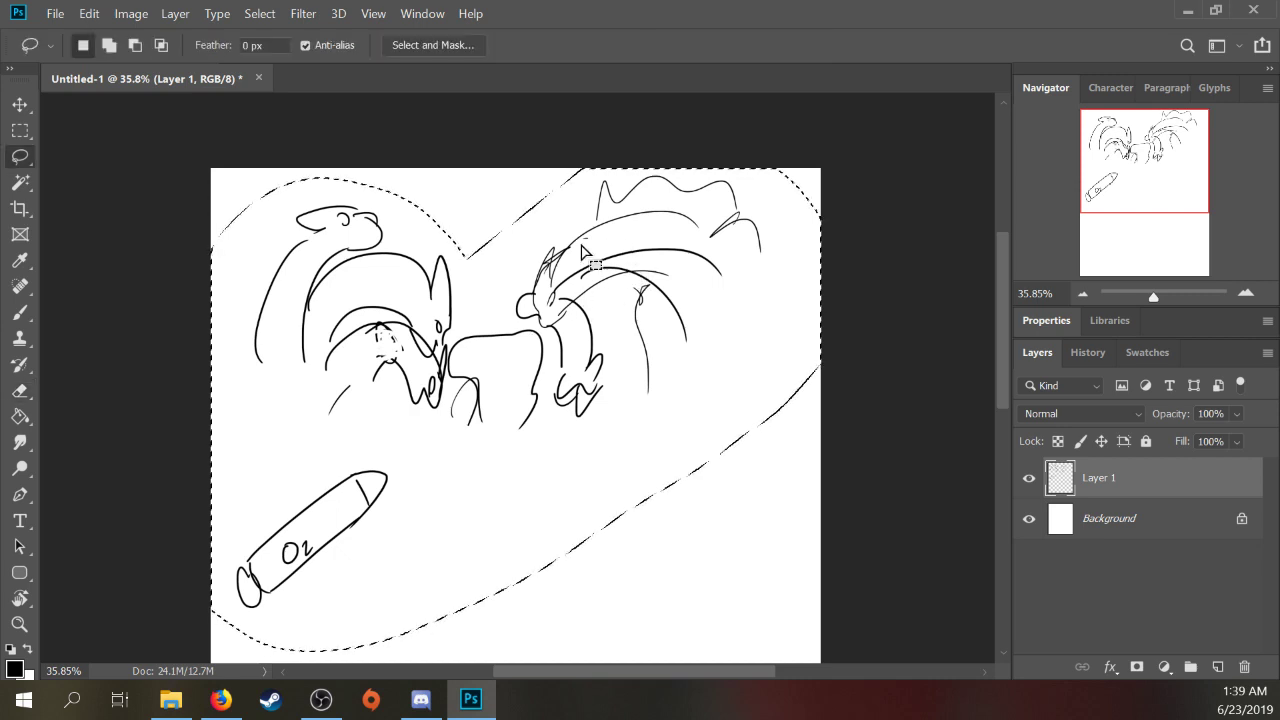
pyautogui.press('Delete')
pyautogui.hotkey('ctrl', 'd')
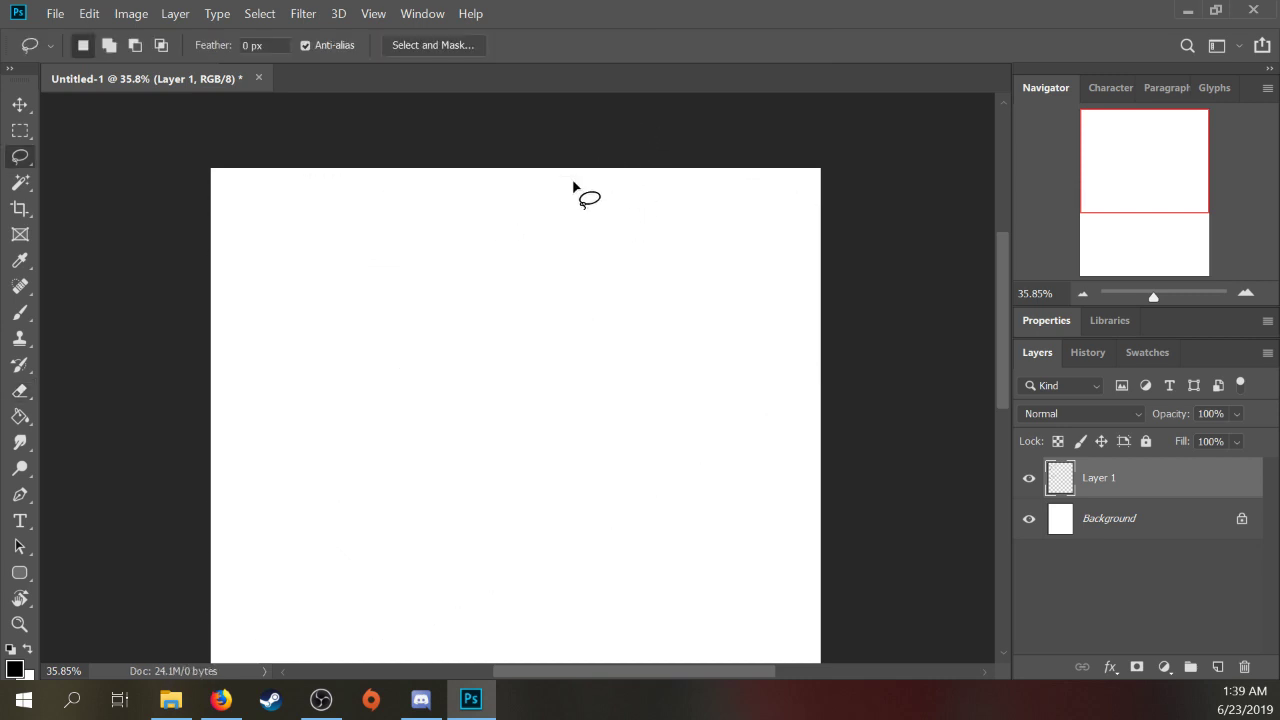
# Step: Sketch a tall, narrow figure with a spiky edge and brush several long horizontal lines across and around it
pyautogui.press('b')
pyautogui.moveTo(321, 326)
pyautogui.mouseDown()
pyautogui.moveTo(344, 298)
pyautogui.moveTo(322, 334)
pyautogui.moveTo(352, 330)
pyautogui.moveTo(340, 400)
pyautogui.mouseUp()
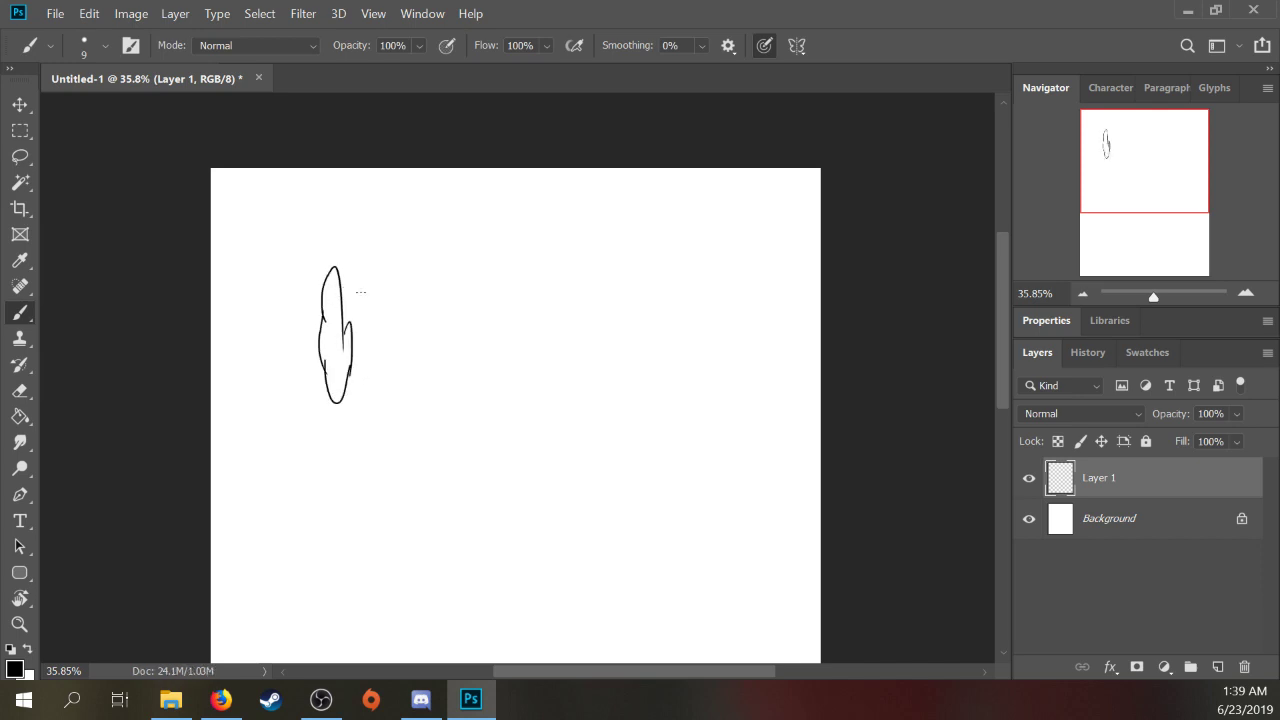
pyautogui.moveTo(265, 270); pyautogui.dragTo(385, 252)
pyautogui.moveTo(262, 317); pyautogui.dragTo(440, 291)
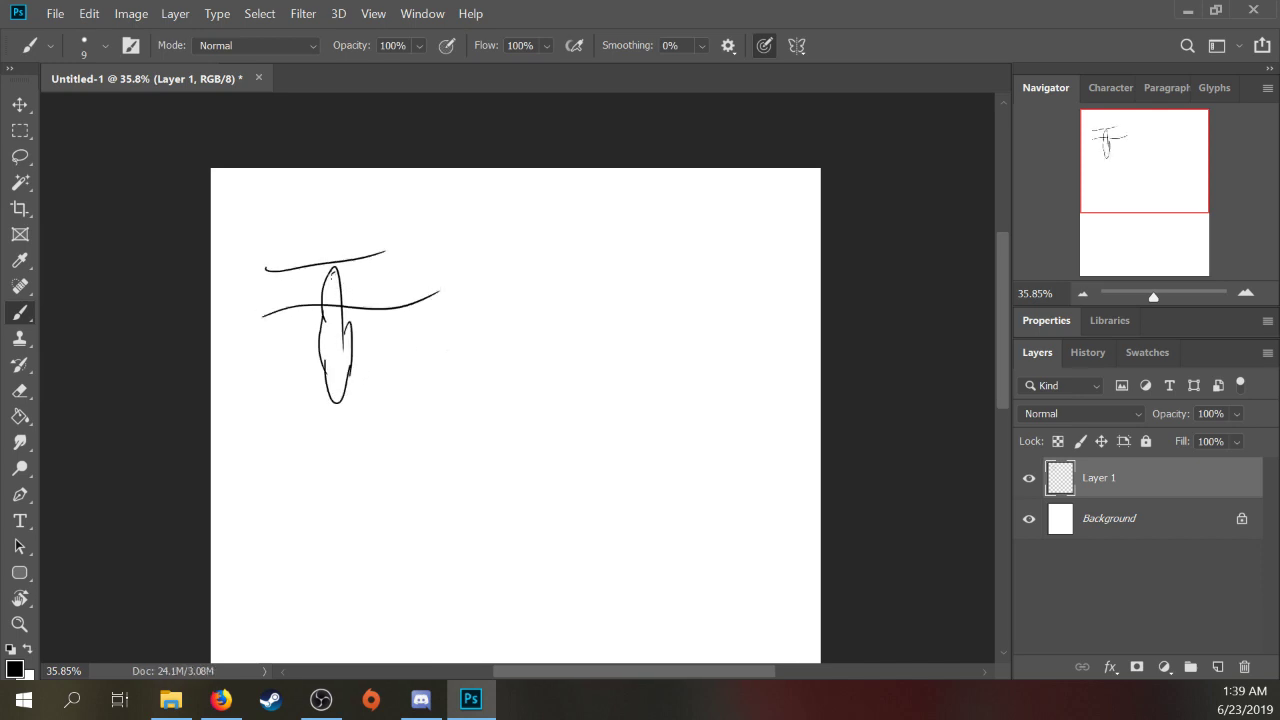
pyautogui.moveTo(336, 272)
pyautogui.mouseDown()
pyautogui.moveTo(352, 314)
pyautogui.moveTo(348, 375)
pyautogui.mouseUp()
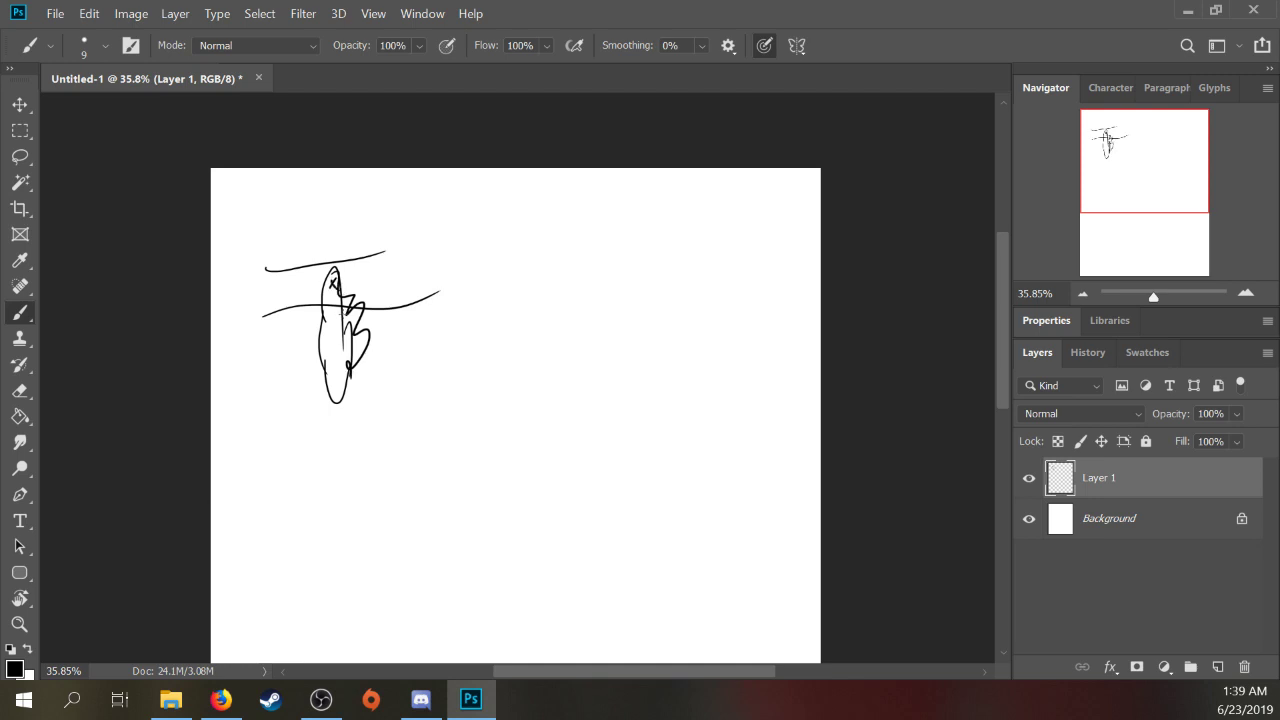
pyautogui.moveTo(324, 322); pyautogui.dragTo(330, 368)
pyautogui.moveTo(245, 363); pyautogui.dragTo(441, 338)
pyautogui.moveTo(264, 399); pyautogui.dragTo(432, 371)
# Step: Lasso the tall spiky figure with its horizontal lines, delete it and clear the selection
pyautogui.moveTo(231, 262)
pyautogui.mouseDown()
pyautogui.moveTo(440, 217)
pyautogui.moveTo(477, 391)
pyautogui.moveTo(469, 229)
pyautogui.moveTo(476, 270)
pyautogui.mouseUp()
pyautogui.press('l')
pyautogui.press('Delete')
pyautogui.hotkey('ctrl', 'd')
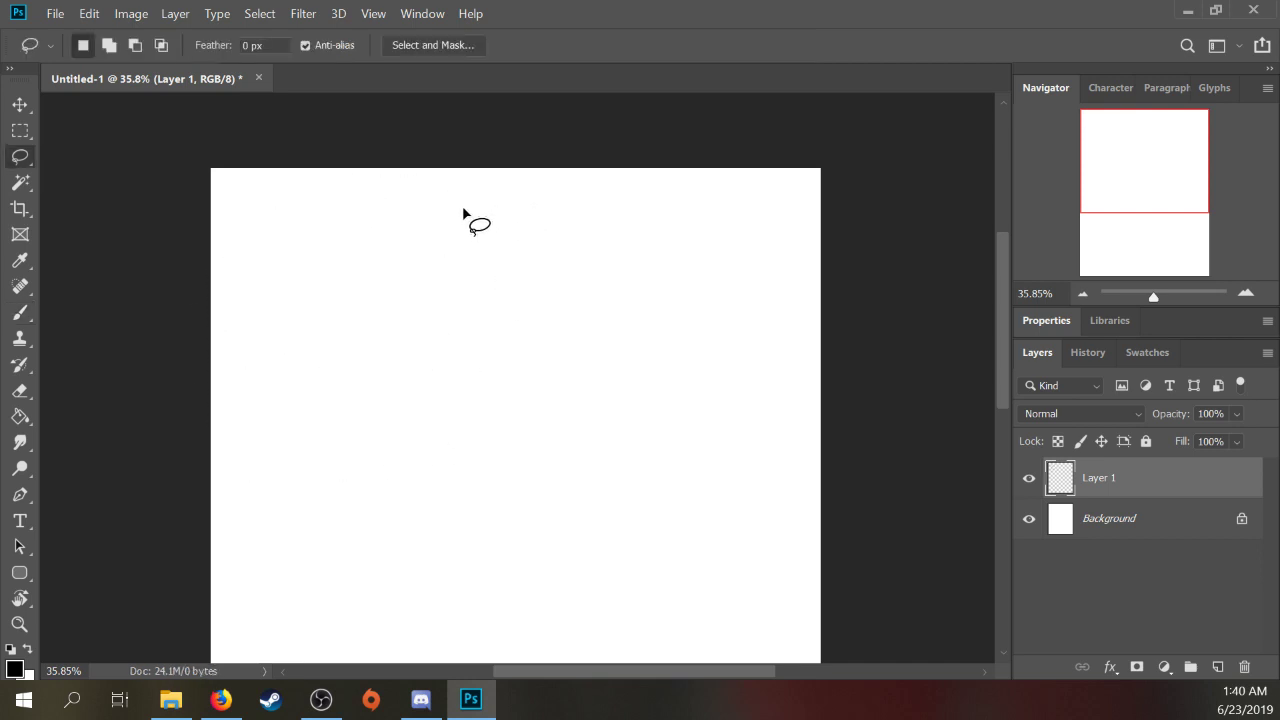
# Step: Sketch a wide-jawed, toothy figure holding out an open hand, with a short handwritten word above the hand
pyautogui.press('b')
pyautogui.moveTo(230, 385)
pyautogui.mouseDown()
pyautogui.moveTo(302, 292)
pyautogui.moveTo(397, 376)
pyautogui.mouseUp()
pyautogui.moveTo(308, 291)
pyautogui.mouseDown()
pyautogui.moveTo(366, 293)
pyautogui.moveTo(402, 380)
pyautogui.mouseUp()
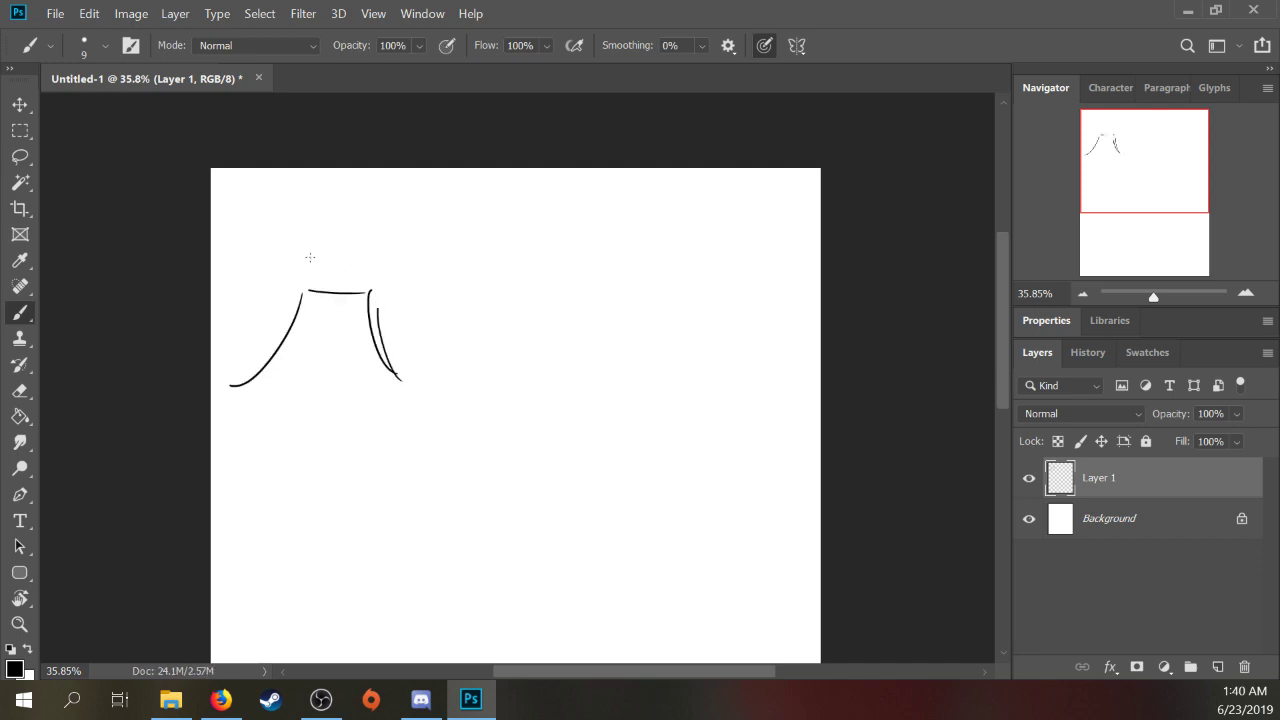
pyautogui.moveTo(309, 257)
pyautogui.mouseDown()
pyautogui.moveTo(260, 262)
pyautogui.moveTo(310, 228)
pyautogui.moveTo(331, 236)
pyautogui.moveTo(299, 235)
pyautogui.moveTo(316, 246)
pyautogui.moveTo(341, 232)
pyautogui.moveTo(358, 242)
pyautogui.moveTo(400, 204)
pyautogui.moveTo(366, 270)
pyautogui.moveTo(318, 296)
pyautogui.moveTo(362, 300)
pyautogui.moveTo(338, 286)
pyautogui.mouseUp()
pyautogui.moveTo(356, 288); pyautogui.dragTo(402, 378)
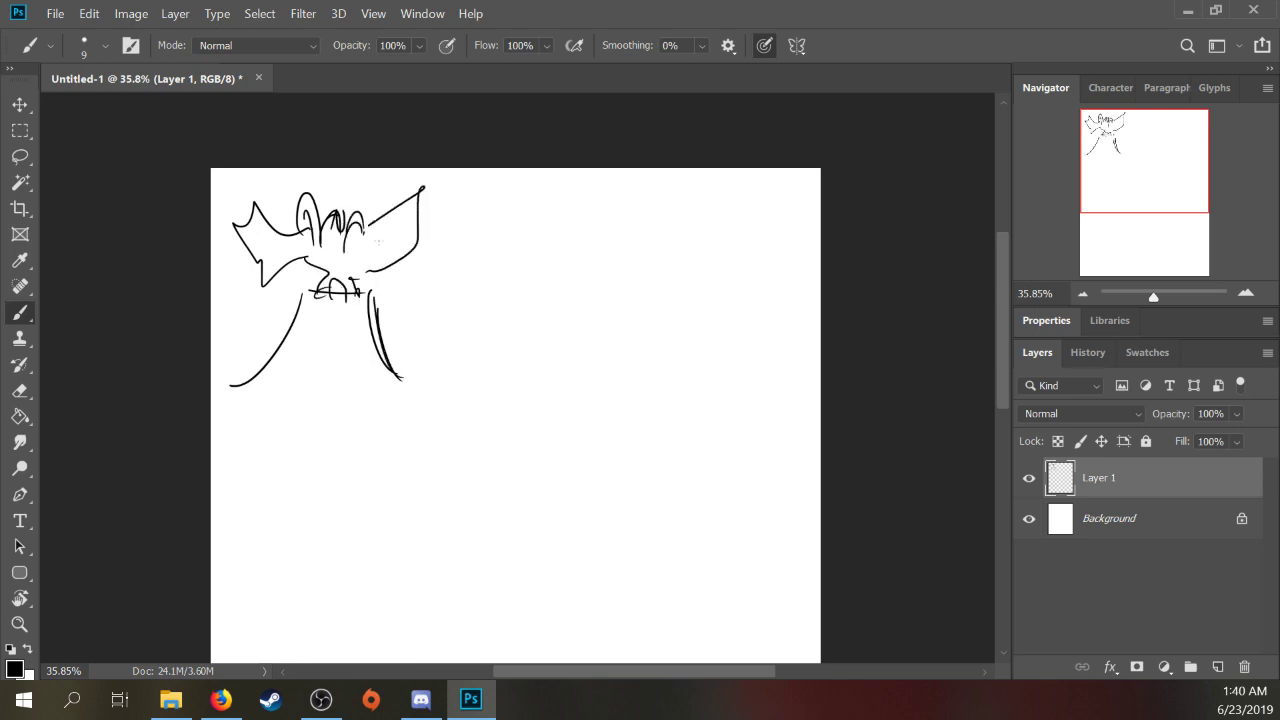
pyautogui.moveTo(360, 216); pyautogui.dragTo(370, 246)
pyautogui.moveTo(407, 331)
pyautogui.mouseDown()
pyautogui.moveTo(441, 310)
pyautogui.moveTo(414, 322)
pyautogui.moveTo(414, 380)
pyautogui.moveTo(472, 314)
pyautogui.moveTo(452, 360)
pyautogui.mouseUp()
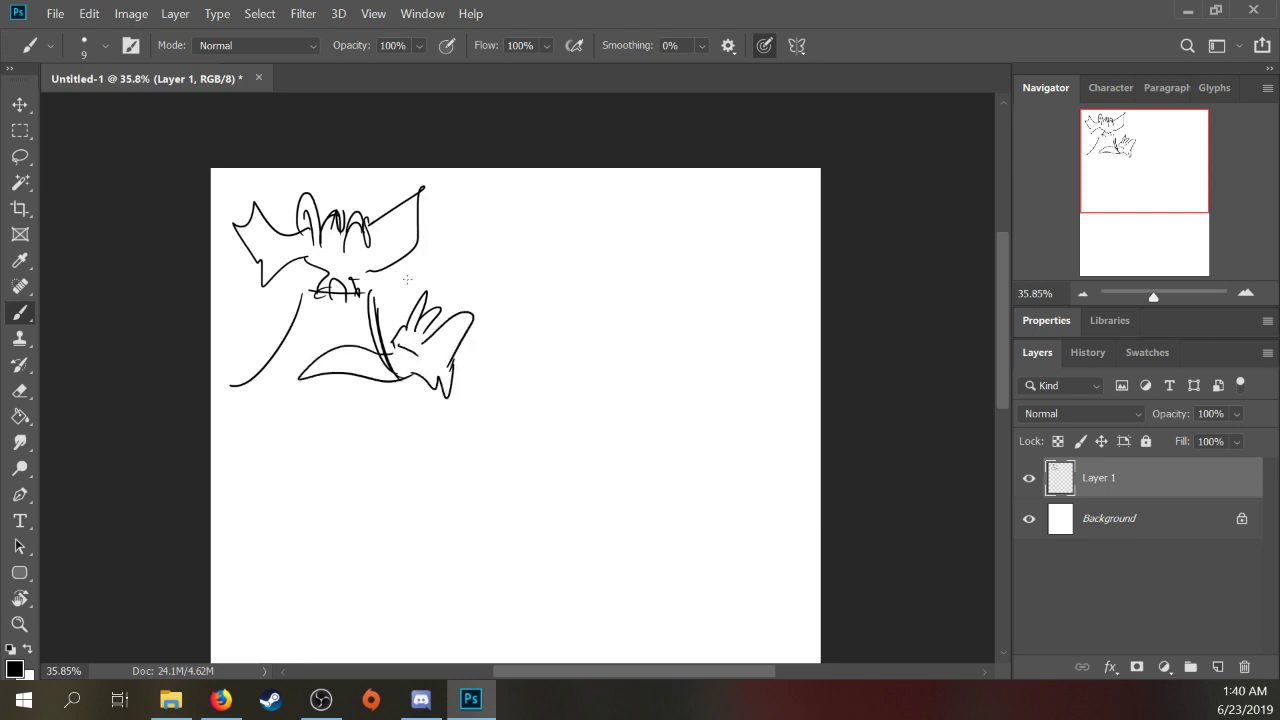
pyautogui.moveTo(350, 256)
pyautogui.mouseDown()
pyautogui.moveTo(368, 246)
pyautogui.moveTo(430, 287)
pyautogui.moveTo(468, 262)
pyautogui.moveTo(471, 437)
pyautogui.moveTo(486, 260)
pyautogui.mouseUp()
# Step: Lasso the toothy figure, hand and handwritten word, delete them and clear the selection
pyautogui.press('l')
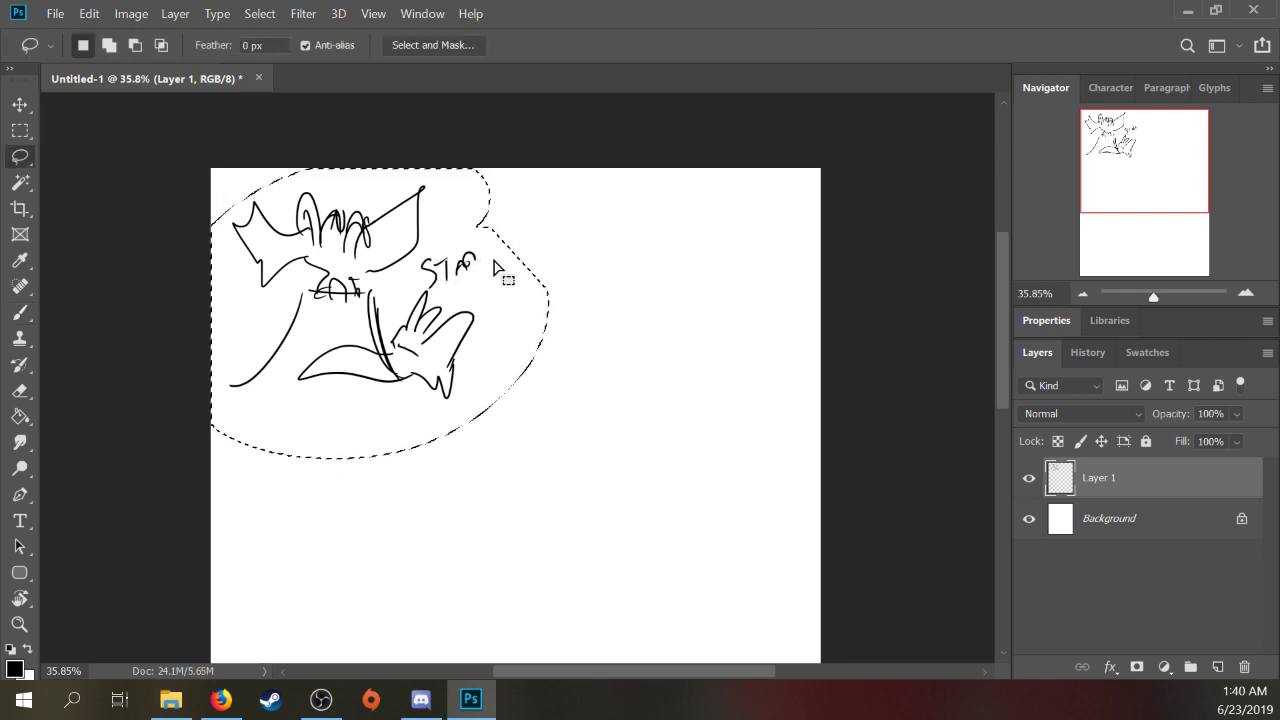
pyautogui.press('Delete')
pyautogui.hotkey('ctrl', 'd')
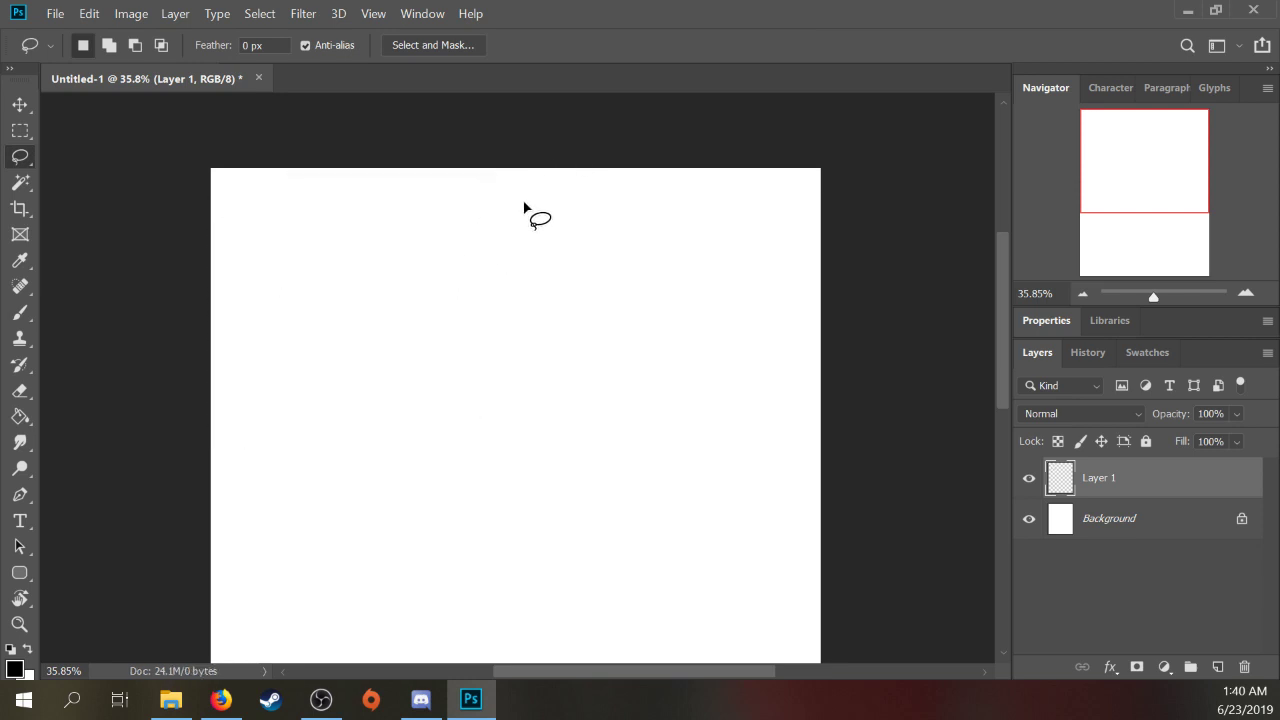
# Step: Handwrite SUBPLOT near the canvas's upper-left corner with the brush
pyautogui.press('b')
pyautogui.moveTo(259, 203); pyautogui.dragTo(241, 240)
pyautogui.moveTo(277, 218)
pyautogui.mouseDown()
pyautogui.moveTo(272, 232)
pyautogui.moveTo(319, 212)
pyautogui.mouseUp()
pyautogui.moveTo(326, 196)
pyautogui.mouseDown()
pyautogui.moveTo(325, 216)
pyautogui.moveTo(363, 194)
pyautogui.mouseUp()
pyautogui.moveTo(360, 196); pyautogui.dragTo(362, 210)
# Step: Sketch a small frowning face with hair and eyes below the SUBPLOT heading
pyautogui.moveTo(266, 307); pyautogui.dragTo(312, 288)
pyautogui.moveTo(296, 270)
pyautogui.mouseDown()
pyautogui.moveTo(310, 278)
pyautogui.moveTo(278, 306)
pyautogui.mouseUp()
pyautogui.moveTo(308, 292)
pyautogui.mouseDown()
pyautogui.moveTo(270, 312)
pyautogui.moveTo(288, 304)
pyautogui.mouseUp()
pyautogui.moveTo(296, 286); pyautogui.dragTo(298, 300)
pyautogui.moveTo(284, 320); pyautogui.dragTo(306, 312)
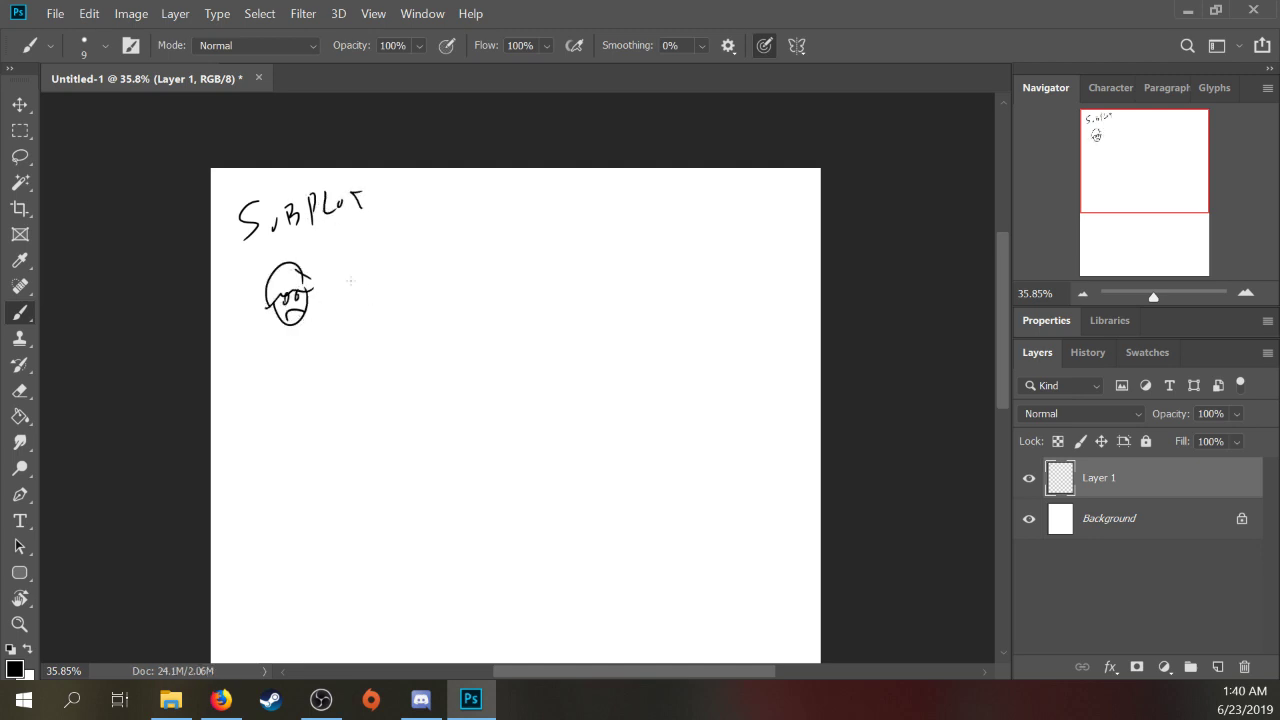
# Step: Sketch a second figure with hair, a face and a torso beside the frowning face
pyautogui.moveTo(358, 244)
pyautogui.mouseDown()
pyautogui.moveTo(383, 262)
pyautogui.moveTo(356, 264)
pyautogui.moveTo(384, 258)
pyautogui.moveTo(371, 277)
pyautogui.moveTo(324, 274)
pyautogui.moveTo(360, 284)
pyautogui.mouseUp()
pyautogui.moveTo(386, 256)
pyautogui.mouseDown()
pyautogui.moveTo(398, 266)
pyautogui.moveTo(384, 286)
pyautogui.mouseUp()
pyautogui.moveTo(364, 284); pyautogui.dragTo(349, 328)
pyautogui.moveTo(390, 282); pyautogui.dragTo(394, 342)
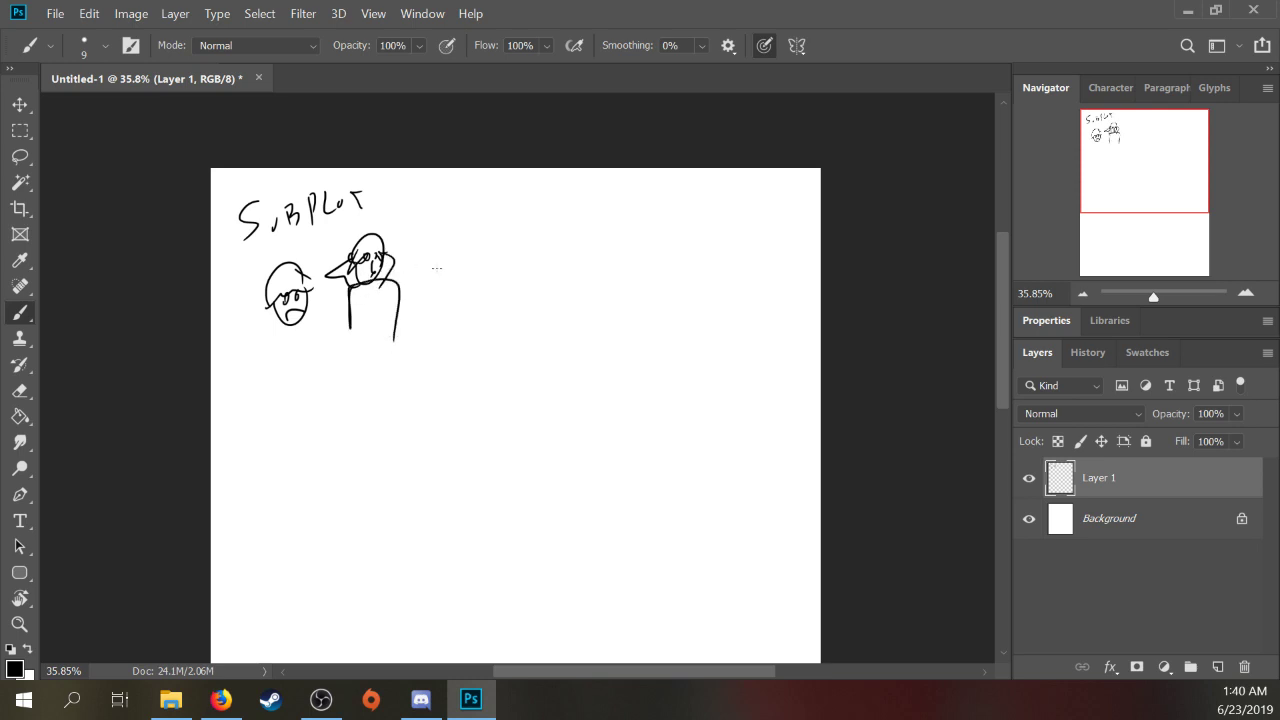
# Step: Add shoulders to the frowning figure and draw a smaller third figure with long hair on the far side of the group
pyautogui.moveTo(265, 332); pyautogui.dragTo(266, 364)
pyautogui.moveTo(262, 326)
pyautogui.mouseDown()
pyautogui.moveTo(312, 318)
pyautogui.moveTo(322, 346)
pyautogui.mouseUp()
pyautogui.moveTo(432, 284)
pyautogui.mouseDown()
pyautogui.moveTo(426, 310)
pyautogui.moveTo(436, 282)
pyautogui.moveTo(432, 312)
pyautogui.moveTo(452, 318)
pyautogui.mouseUp()
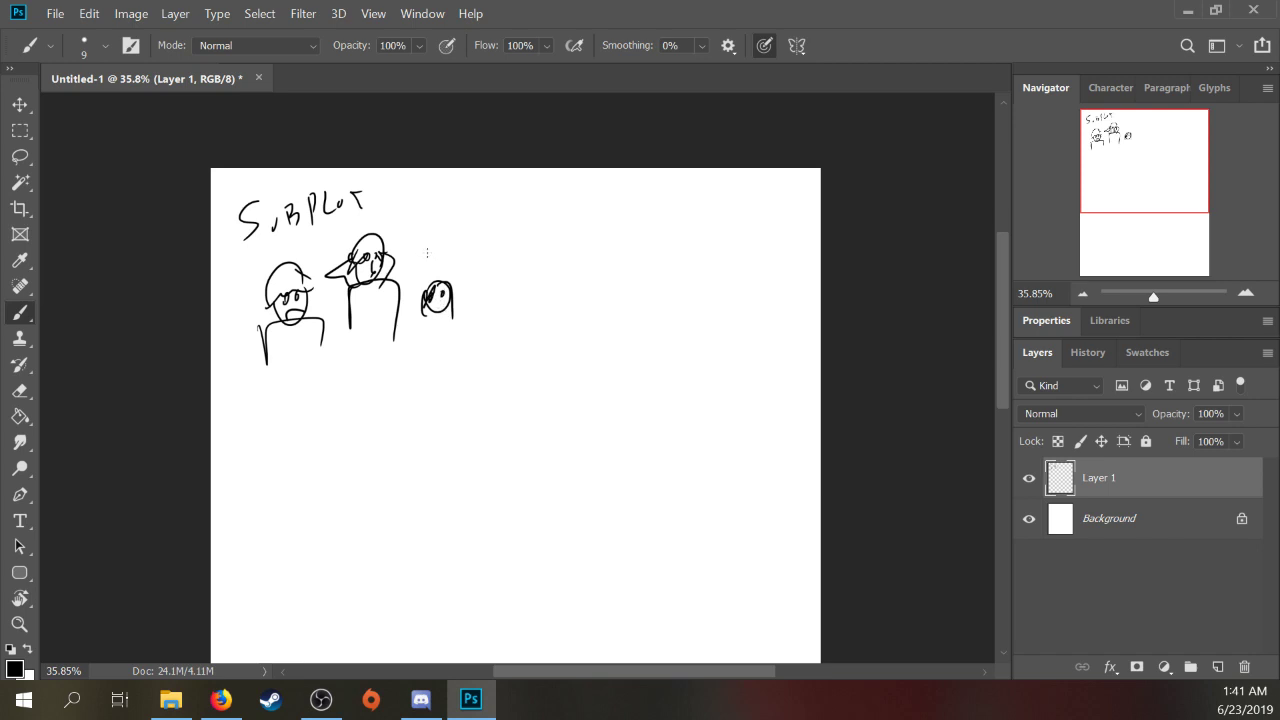
pyautogui.moveTo(431, 315)
pyautogui.mouseDown()
pyautogui.moveTo(426, 350)
pyautogui.moveTo(450, 370)
pyautogui.mouseUp()
# Step: Brush a few short accent strokes beside the middle figure's head
pyautogui.press('l')
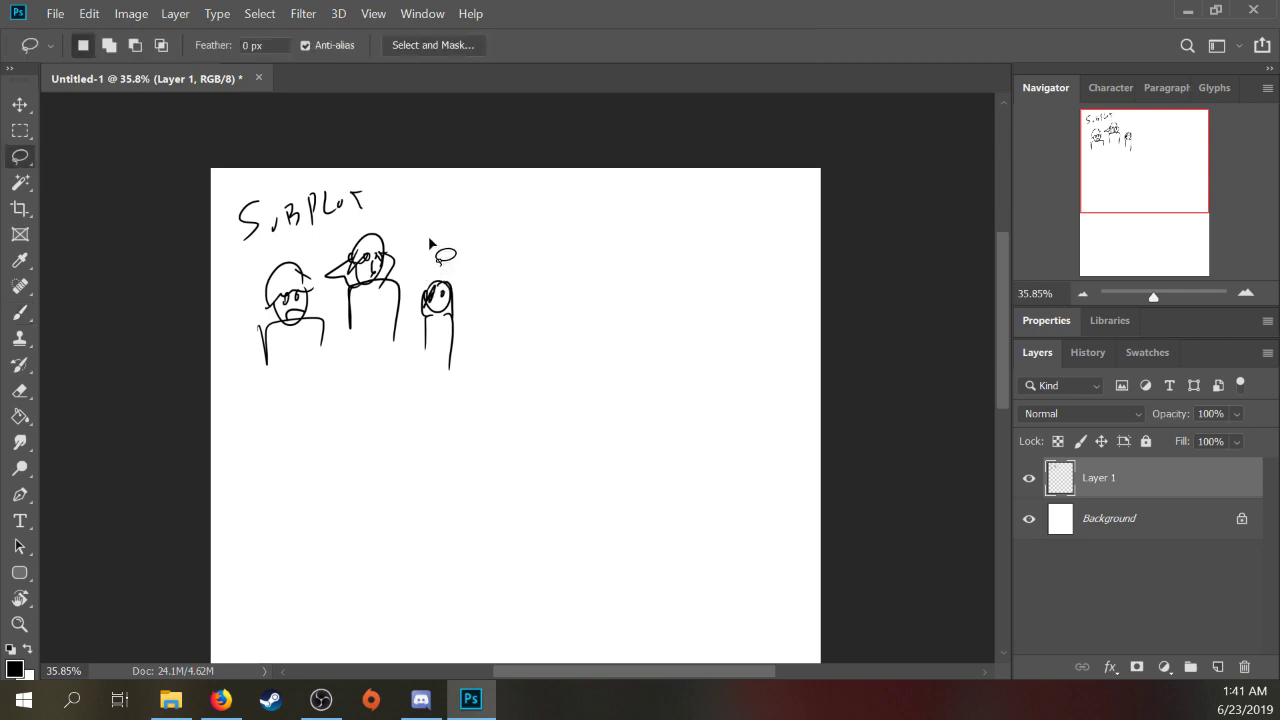
pyautogui.press('b')
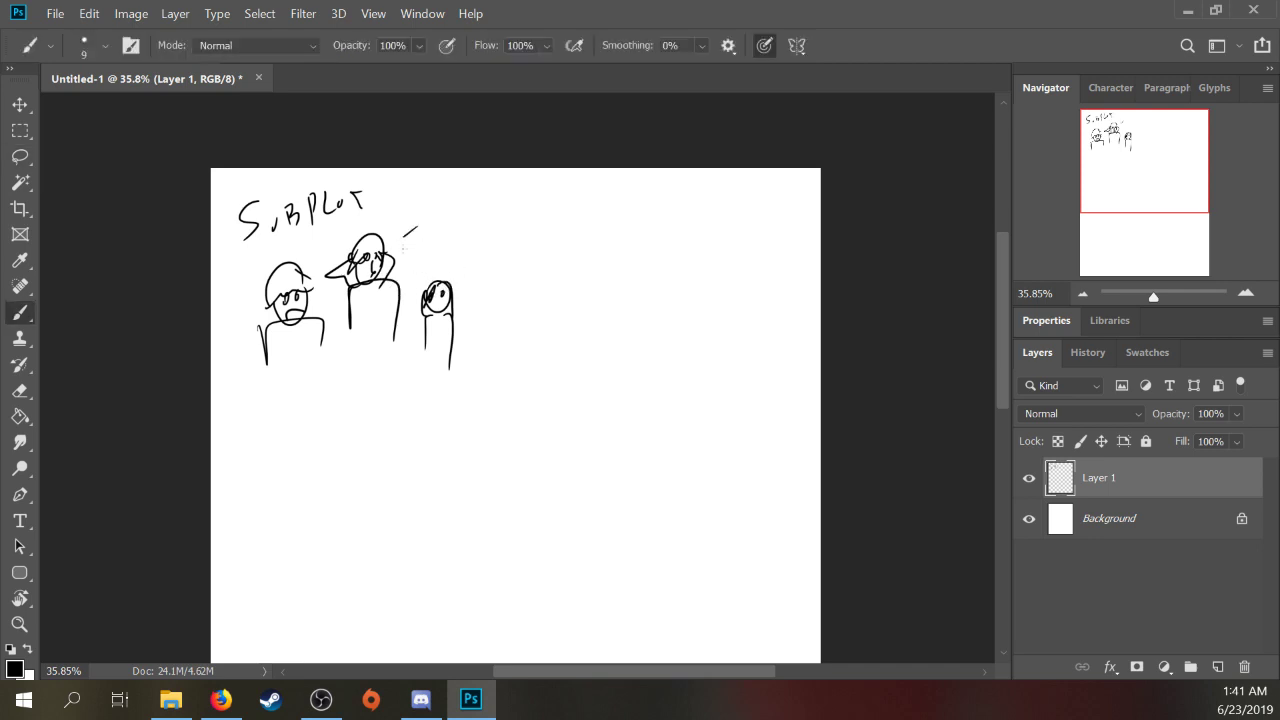
pyautogui.moveTo(403, 248); pyautogui.dragTo(410, 245)
# Step: Handwrite TITANS = GOOD beside the group of figures
pyautogui.moveTo(506, 268)
pyautogui.mouseDown()
pyautogui.moveTo(572, 276)
pyautogui.moveTo(632, 222)
pyautogui.moveTo(640, 252)
pyautogui.mouseUp()
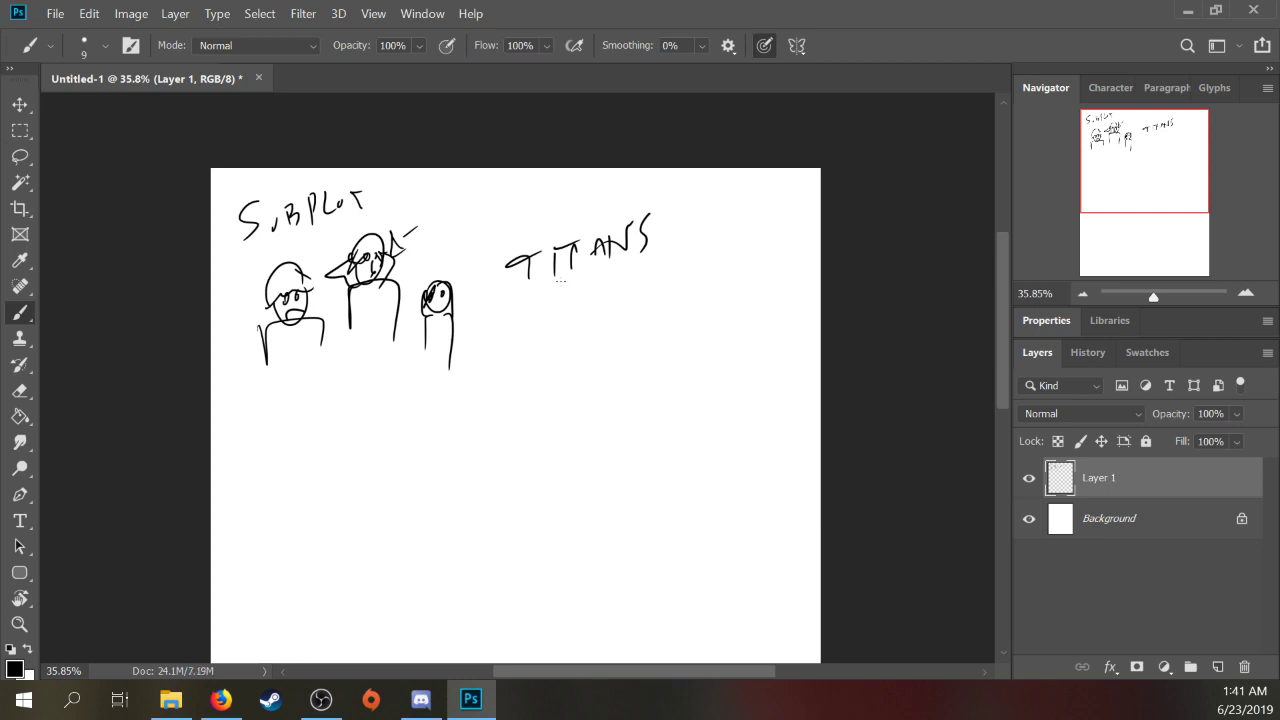
pyautogui.moveTo(660, 246)
pyautogui.mouseDown()
pyautogui.moveTo(680, 234)
pyautogui.moveTo(672, 222)
pyautogui.mouseUp()
pyautogui.moveTo(706, 202)
pyautogui.mouseDown()
pyautogui.moveTo(708, 230)
pyautogui.moveTo(734, 212)
pyautogui.mouseUp()
pyautogui.moveTo(744, 222); pyautogui.dragTo(752, 200)
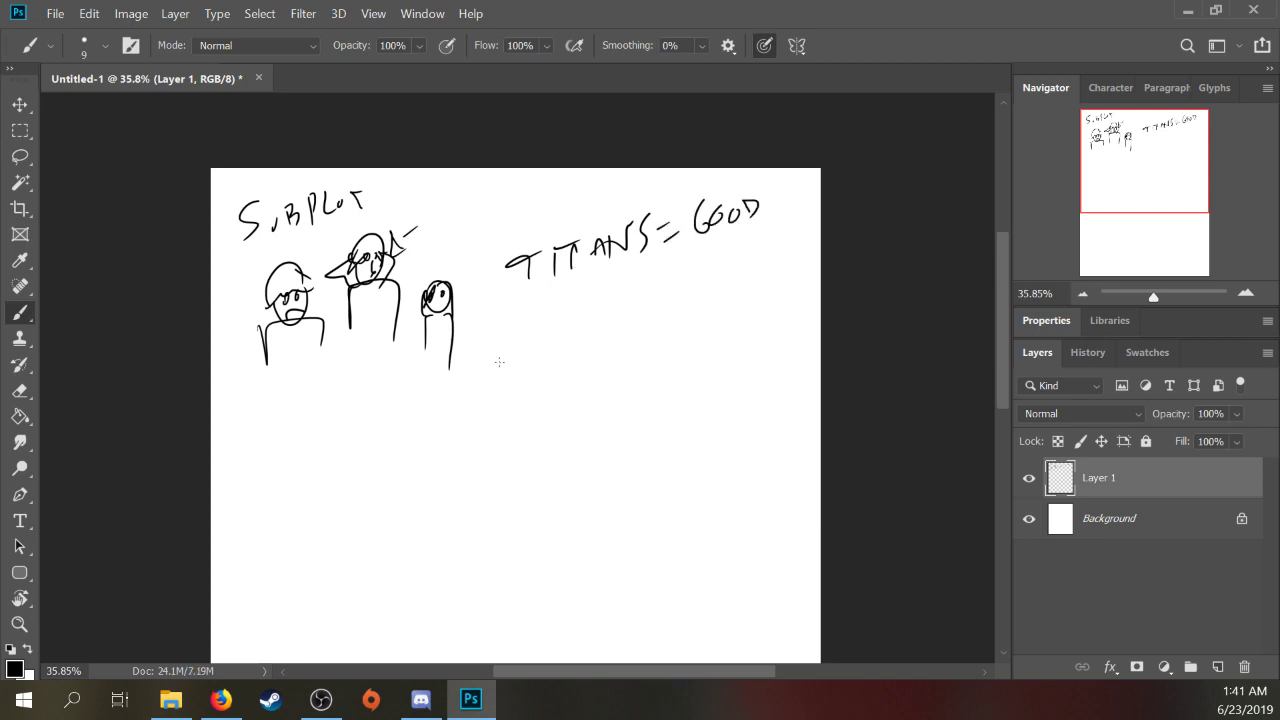
# Step: Handwrite HUMANS = BAD beneath the TITANS line
pyautogui.moveTo(499, 341)
pyautogui.mouseDown()
pyautogui.moveTo(497, 377)
pyautogui.moveTo(512, 353)
pyautogui.mouseUp()
pyautogui.moveTo(510, 338)
pyautogui.mouseDown()
pyautogui.moveTo(512, 366)
pyautogui.moveTo(539, 332)
pyautogui.mouseUp()
pyautogui.moveTo(548, 356)
pyautogui.mouseDown()
pyautogui.moveTo(565, 328)
pyautogui.moveTo(602, 310)
pyautogui.mouseUp()
pyautogui.moveTo(612, 294)
pyautogui.mouseDown()
pyautogui.moveTo(612, 328)
pyautogui.moveTo(656, 302)
pyautogui.mouseUp()
pyautogui.moveTo(630, 298); pyautogui.dragTo(652, 288)
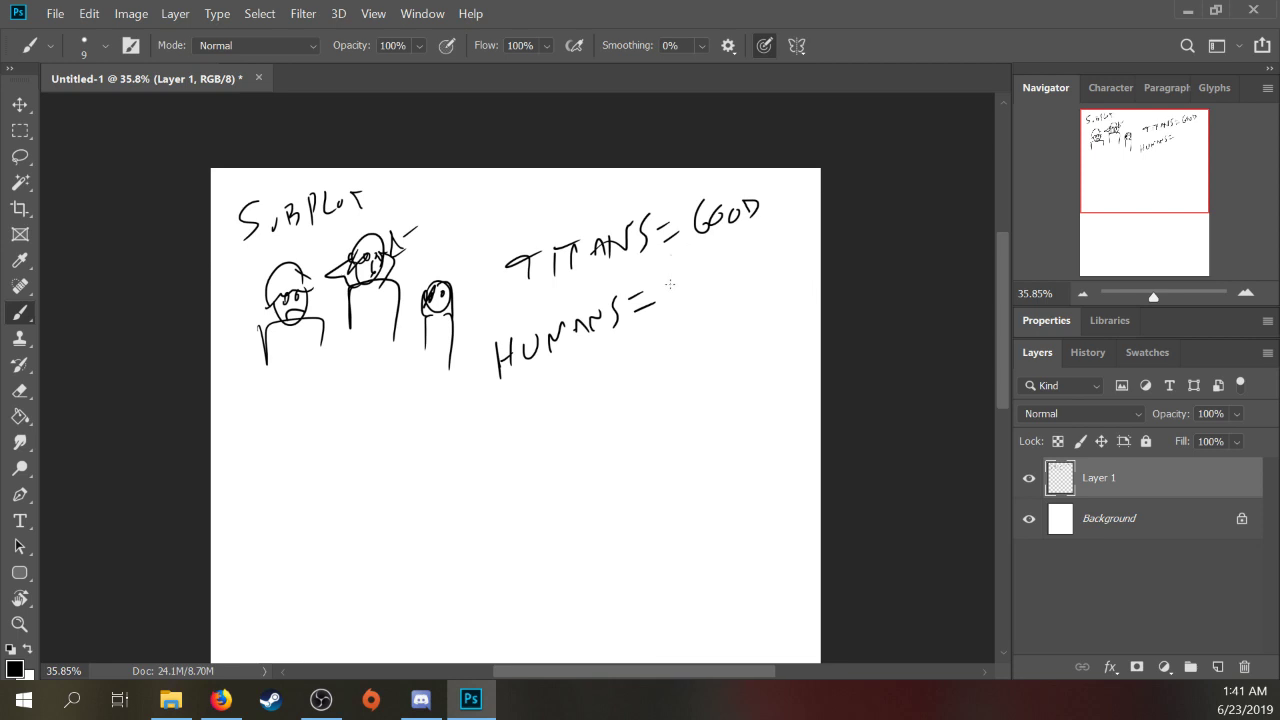
pyautogui.moveTo(670, 282); pyautogui.dragTo(676, 308)
pyautogui.moveTo(674, 280)
pyautogui.mouseDown()
pyautogui.moveTo(698, 292)
pyautogui.moveTo(690, 308)
pyautogui.mouseUp()
pyautogui.moveTo(704, 296); pyautogui.dragTo(728, 286)
pyautogui.moveTo(722, 264); pyautogui.dragTo(746, 282)
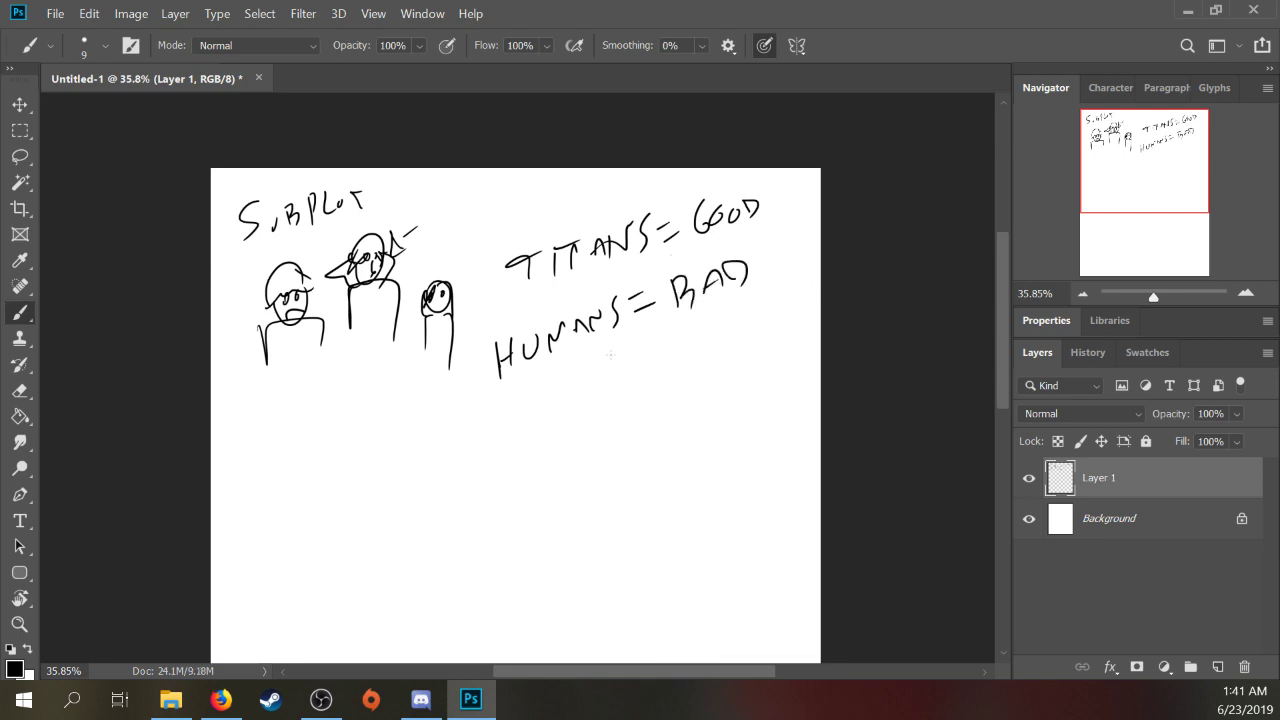
# Step: Underline HUMANS twice and sketch a globe below BAD, crossed out and scribbled over
pyautogui.moveTo(501, 392); pyautogui.dragTo(616, 340)
pyautogui.moveTo(543, 385)
pyautogui.mouseDown()
pyautogui.moveTo(622, 343)
pyautogui.moveTo(662, 350)
pyautogui.moveTo(692, 404)
pyautogui.mouseUp()
pyautogui.moveTo(676, 357)
pyautogui.mouseDown()
pyautogui.moveTo(699, 418)
pyautogui.moveTo(708, 350)
pyautogui.moveTo(652, 412)
pyautogui.mouseUp()
pyautogui.moveTo(620, 348); pyautogui.dragTo(765, 428)
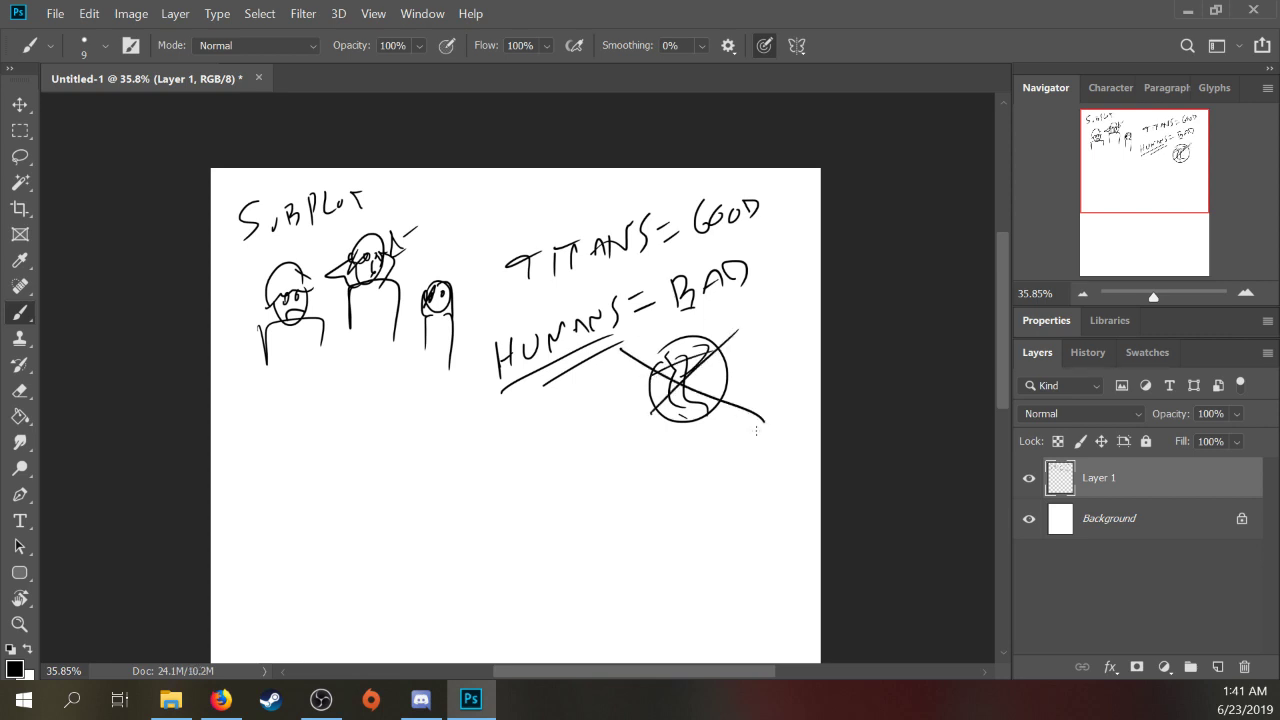
pyautogui.moveTo(663, 354); pyautogui.dragTo(663, 406)
pyautogui.moveTo(702, 350)
pyautogui.mouseDown()
pyautogui.moveTo(698, 400)
pyautogui.moveTo(640, 402)
pyautogui.mouseUp()
pyautogui.moveTo(700, 392); pyautogui.dragTo(656, 410)
# Step: Lasso all the handwritten notes and sketches on Layer 1, delete them and clear the selection
pyautogui.press('l')
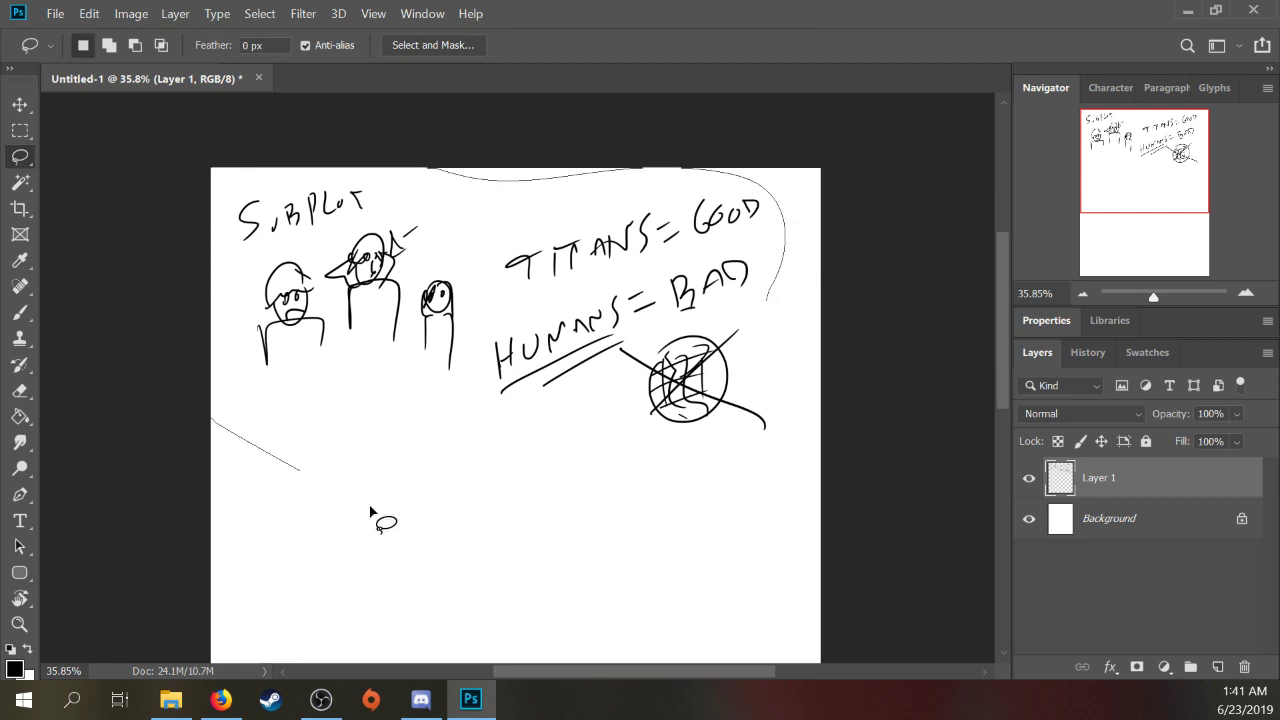
pyautogui.moveTo(787, 248); pyautogui.dragTo(745, 262)
pyautogui.press('Delete')
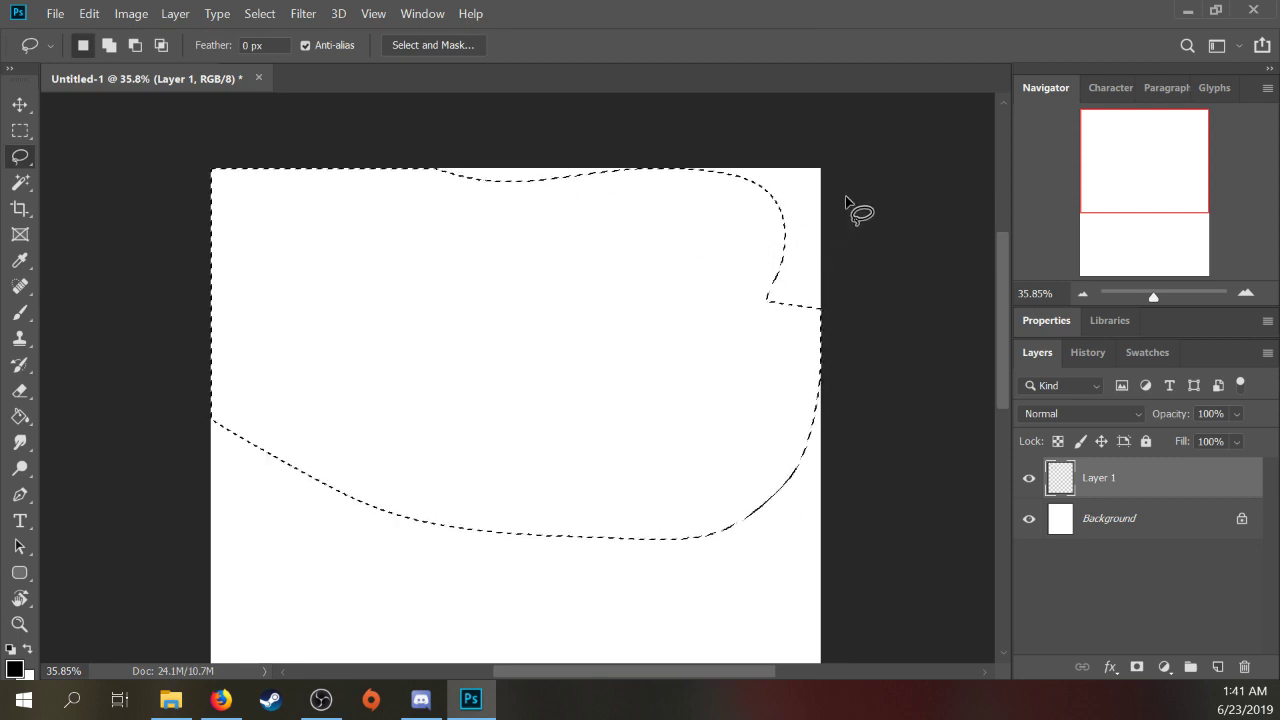
pyautogui.hotkey('ctrl', 'd')
# Step: Brush an arched, serpent-like neck ending in a downward-facing head near the canvas's upper-left corner
pyautogui.press('b')
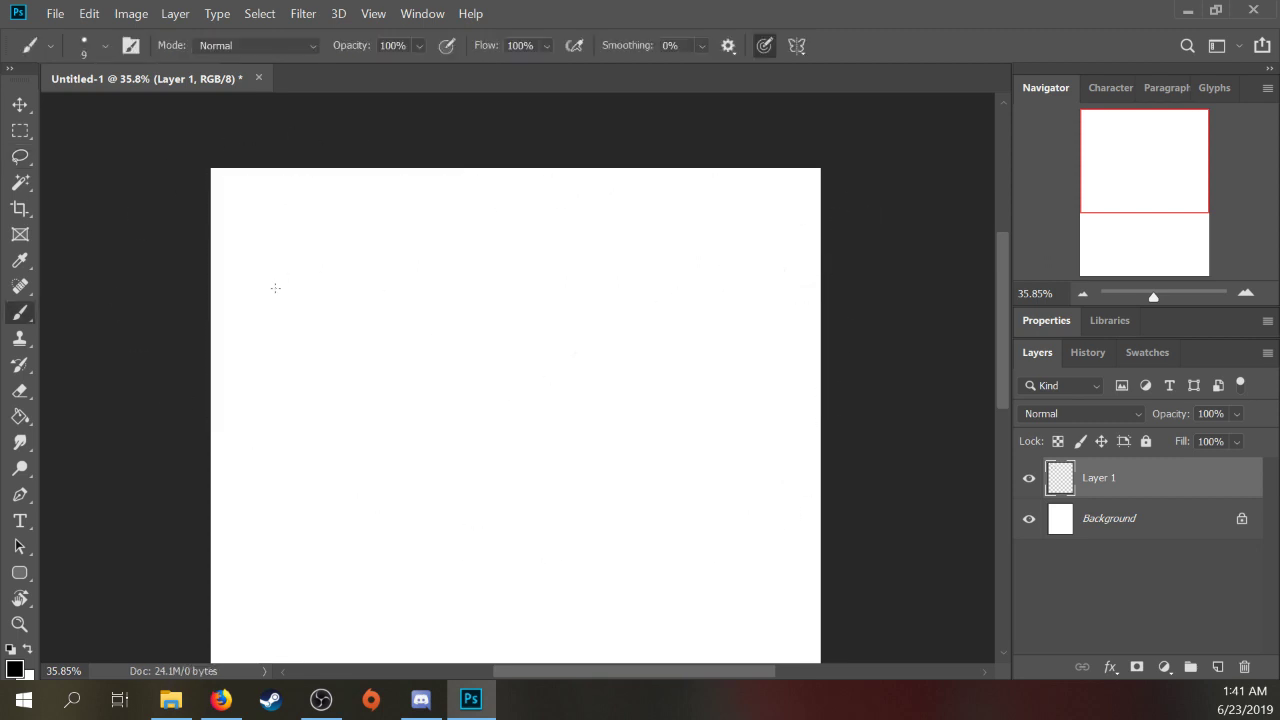
pyautogui.moveTo(266, 298); pyautogui.dragTo(372, 238)
pyautogui.moveTo(293, 300)
pyautogui.mouseDown()
pyautogui.moveTo(382, 272)
pyautogui.moveTo(388, 245)
pyautogui.moveTo(379, 284)
pyautogui.moveTo(384, 268)
pyautogui.moveTo(353, 266)
pyautogui.moveTo(390, 282)
pyautogui.mouseUp()
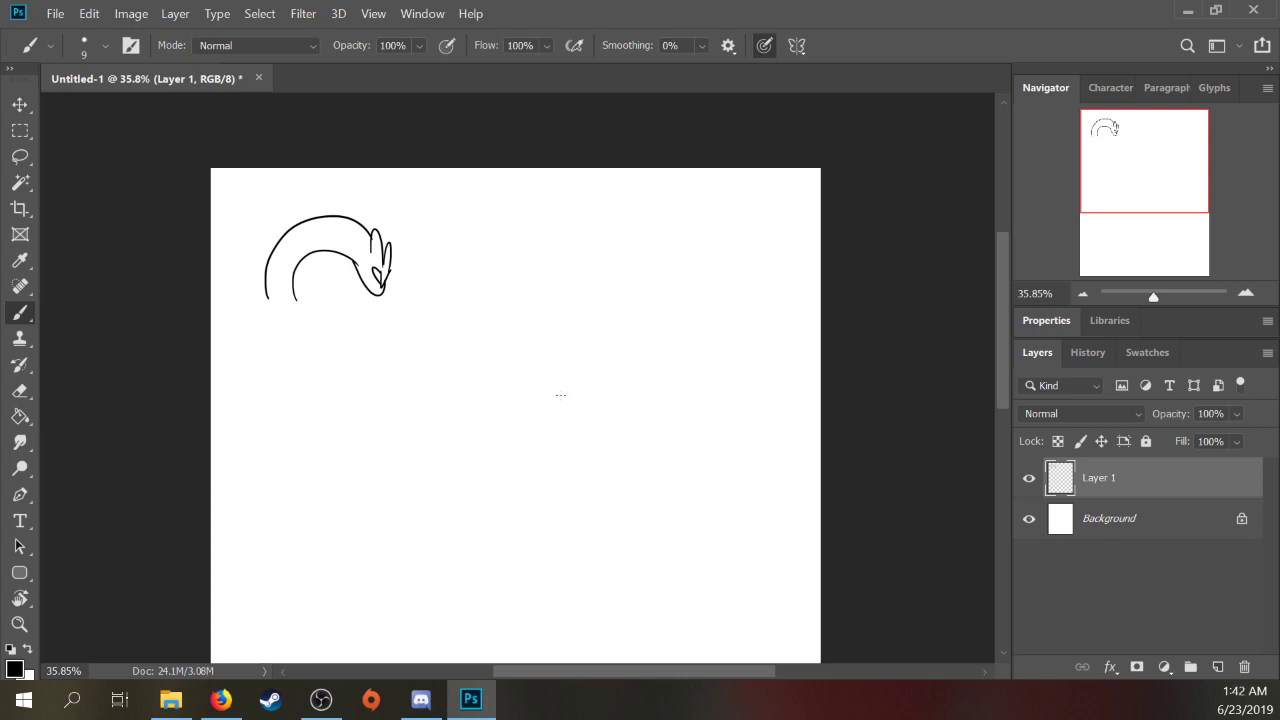
# Step: Sketch a mammoth's long curved tusks and narrow head with two eyes in the middle of the canvas
pyautogui.moveTo(486, 354)
pyautogui.mouseDown()
pyautogui.moveTo(472, 374)
pyautogui.moveTo(563, 380)
pyautogui.mouseUp()
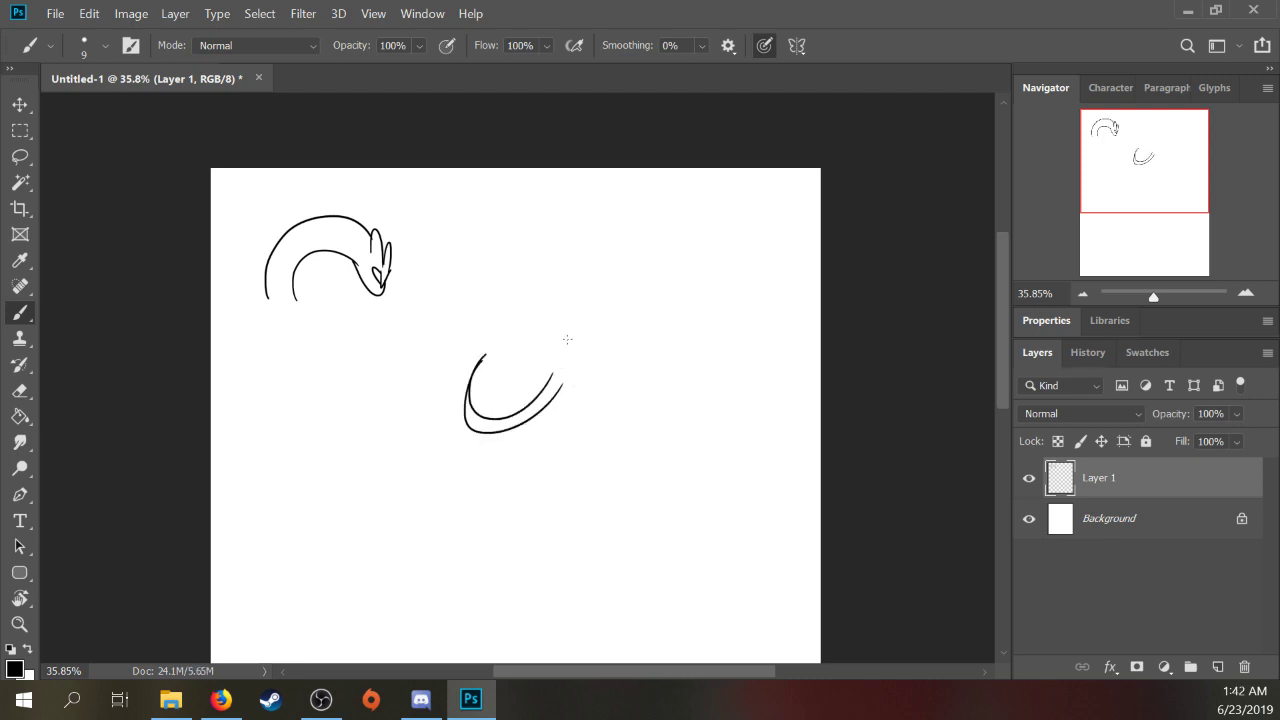
pyautogui.moveTo(556, 332)
pyautogui.mouseDown()
pyautogui.moveTo(568, 332)
pyautogui.moveTo(572, 384)
pyautogui.mouseUp()
pyautogui.moveTo(550, 348)
pyautogui.mouseDown()
pyautogui.moveTo(575, 312)
pyautogui.moveTo(586, 364)
pyautogui.moveTo(585, 345)
pyautogui.moveTo(574, 436)
pyautogui.mouseUp()
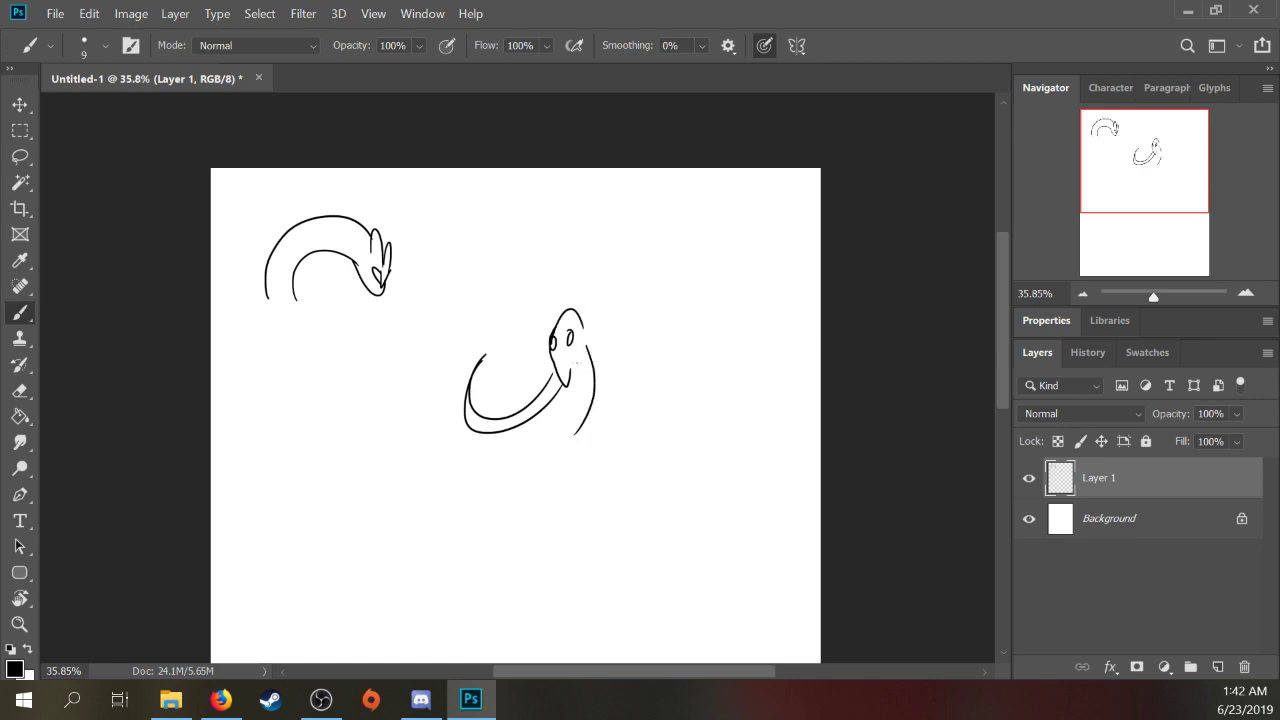
pyautogui.moveTo(578, 364)
pyautogui.mouseDown()
pyautogui.moveTo(506, 434)
pyautogui.moveTo(546, 462)
pyautogui.moveTo(576, 378)
pyautogui.mouseUp()
# Step: Draw the mammoth's rounded back and legs, with vertical strokes for its shaggy body
pyautogui.moveTo(584, 334)
pyautogui.mouseDown()
pyautogui.moveTo(639, 350)
pyautogui.moveTo(593, 337)
pyautogui.moveTo(672, 404)
pyautogui.mouseUp()
pyautogui.moveTo(592, 358); pyautogui.dragTo(612, 416)
pyautogui.moveTo(624, 360)
pyautogui.mouseDown()
pyautogui.moveTo(622, 424)
pyautogui.moveTo(588, 472)
pyautogui.moveTo(606, 456)
pyautogui.mouseUp()
pyautogui.moveTo(624, 382); pyautogui.dragTo(626, 460)
pyautogui.moveTo(626, 404)
pyautogui.mouseDown()
pyautogui.moveTo(643, 418)
pyautogui.moveTo(640, 458)
pyautogui.mouseUp()
pyautogui.moveTo(670, 400); pyautogui.dragTo(662, 457)
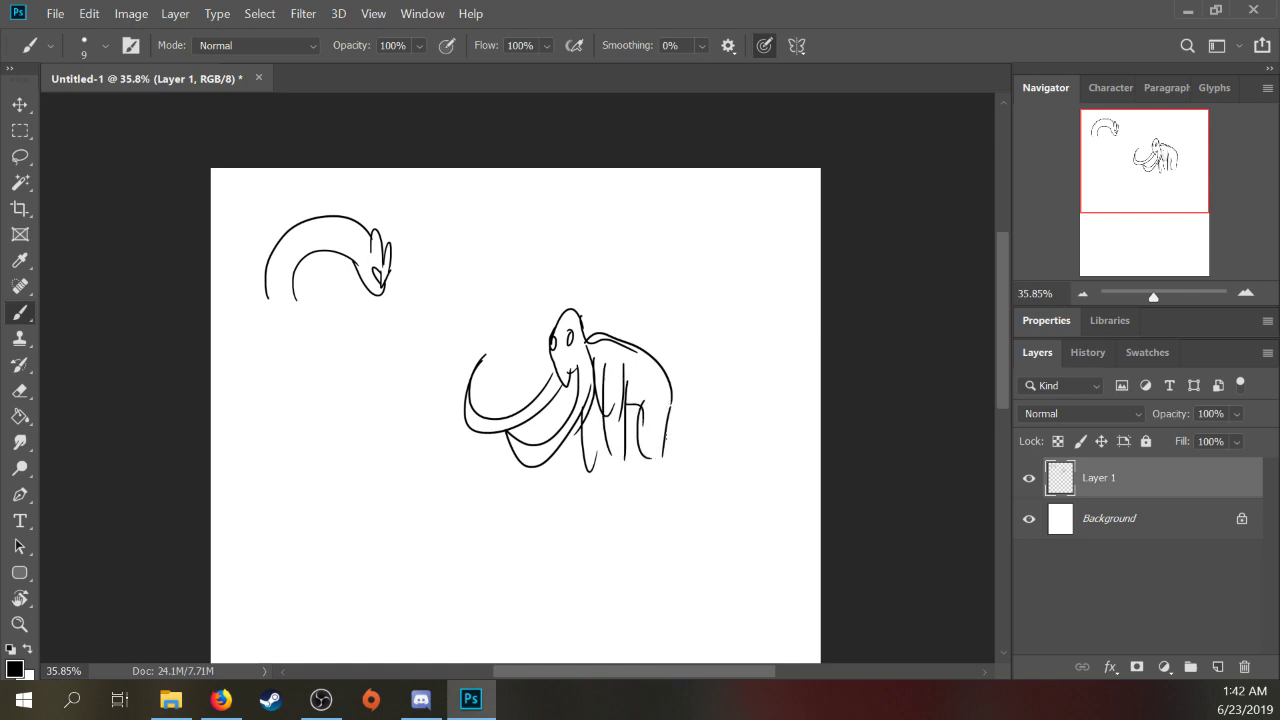
pyautogui.moveTo(702, 228)
pyautogui.mouseDown()
pyautogui.moveTo(725, 203)
pyautogui.moveTo(744, 232)
pyautogui.mouseUp()
pyautogui.moveTo(716, 222)
pyautogui.mouseDown()
pyautogui.moveTo(708, 246)
pyautogui.moveTo(720, 240)
pyautogui.mouseUp()
pyautogui.moveTo(738, 222)
pyautogui.mouseDown()
pyautogui.moveTo(680, 238)
pyautogui.moveTo(667, 262)
pyautogui.mouseUp()
pyautogui.moveTo(738, 237)
pyautogui.mouseDown()
pyautogui.moveTo(760, 236)
pyautogui.moveTo(704, 246)
pyautogui.moveTo(738, 204)
pyautogui.mouseUp()
pyautogui.moveTo(720, 234)
pyautogui.mouseDown()
pyautogui.moveTo(728, 244)
pyautogui.moveTo(741, 205)
pyautogui.moveTo(708, 228)
pyautogui.moveTo(715, 242)
pyautogui.mouseUp()
pyautogui.press('e')
pyautogui.press('l')
pyautogui.moveTo(765, 180); pyautogui.dragTo(768, 186)
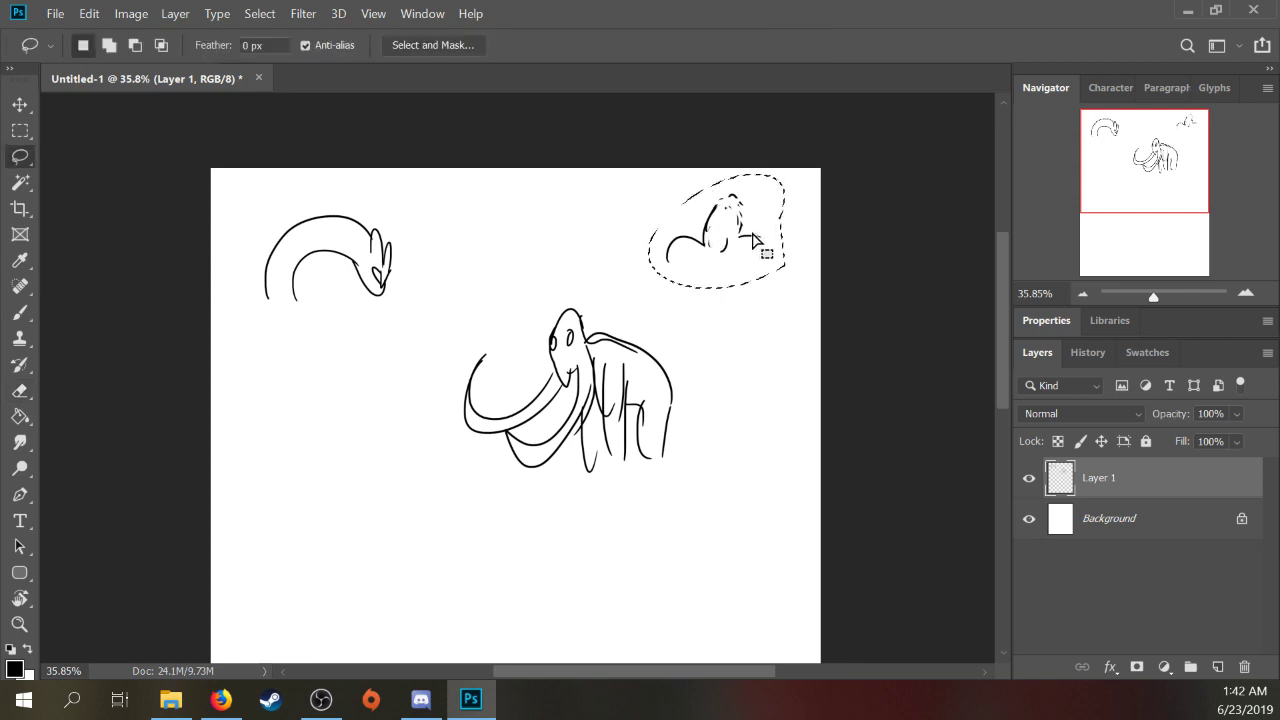
pyautogui.press('Delete')
pyautogui.hotkey('ctrl', 'd')
# Step: Sketch a spider-like creature with tall bent legs and a small pointed head in the canvas's upper-right area
pyautogui.press('b')
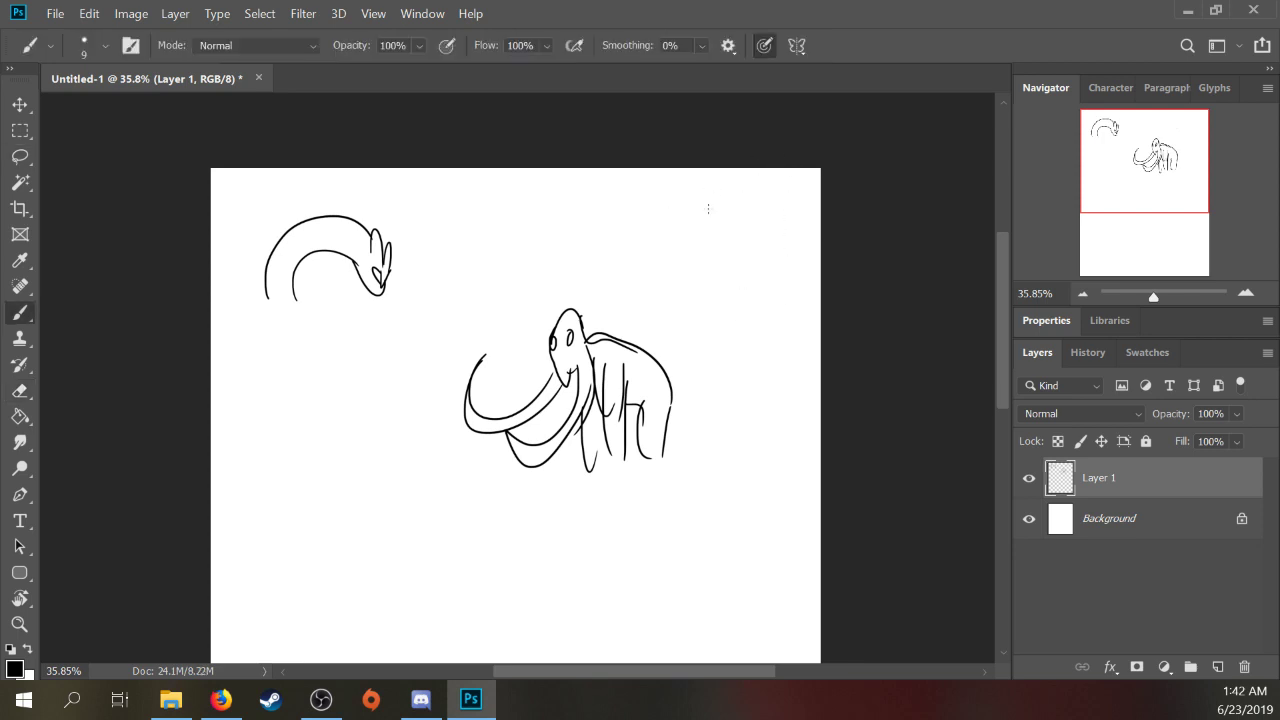
pyautogui.moveTo(681, 274)
pyautogui.mouseDown()
pyautogui.moveTo(671, 231)
pyautogui.moveTo(617, 294)
pyautogui.mouseUp()
pyautogui.moveTo(657, 226)
pyautogui.mouseDown()
pyautogui.moveTo(683, 298)
pyautogui.moveTo(706, 264)
pyautogui.moveTo(760, 262)
pyautogui.moveTo(758, 284)
pyautogui.mouseUp()
pyautogui.moveTo(761, 276); pyautogui.dragTo(768, 298)
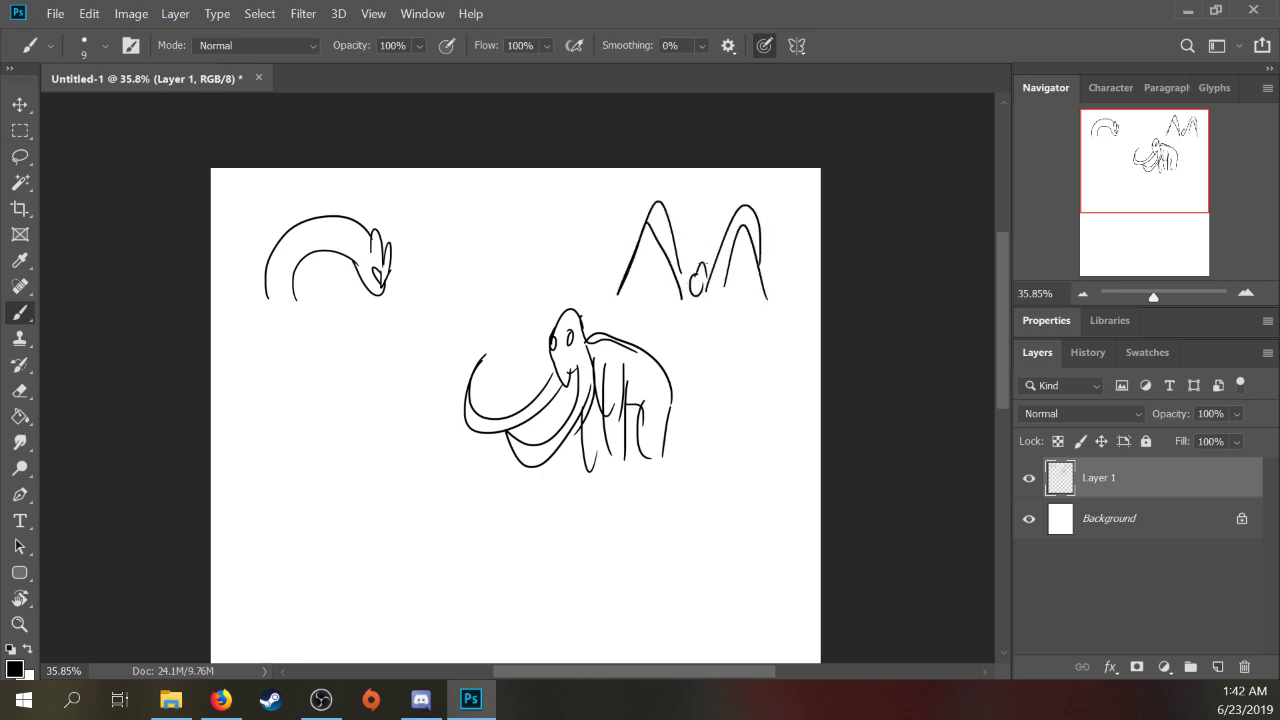
pyautogui.moveTo(697, 278)
pyautogui.mouseDown()
pyautogui.moveTo(697, 234)
pyautogui.moveTo(698, 272)
pyautogui.moveTo(742, 252)
pyautogui.moveTo(756, 290)
pyautogui.mouseUp()
pyautogui.moveTo(684, 292)
pyautogui.mouseDown()
pyautogui.moveTo(694, 304)
pyautogui.moveTo(704, 284)
pyautogui.mouseUp()
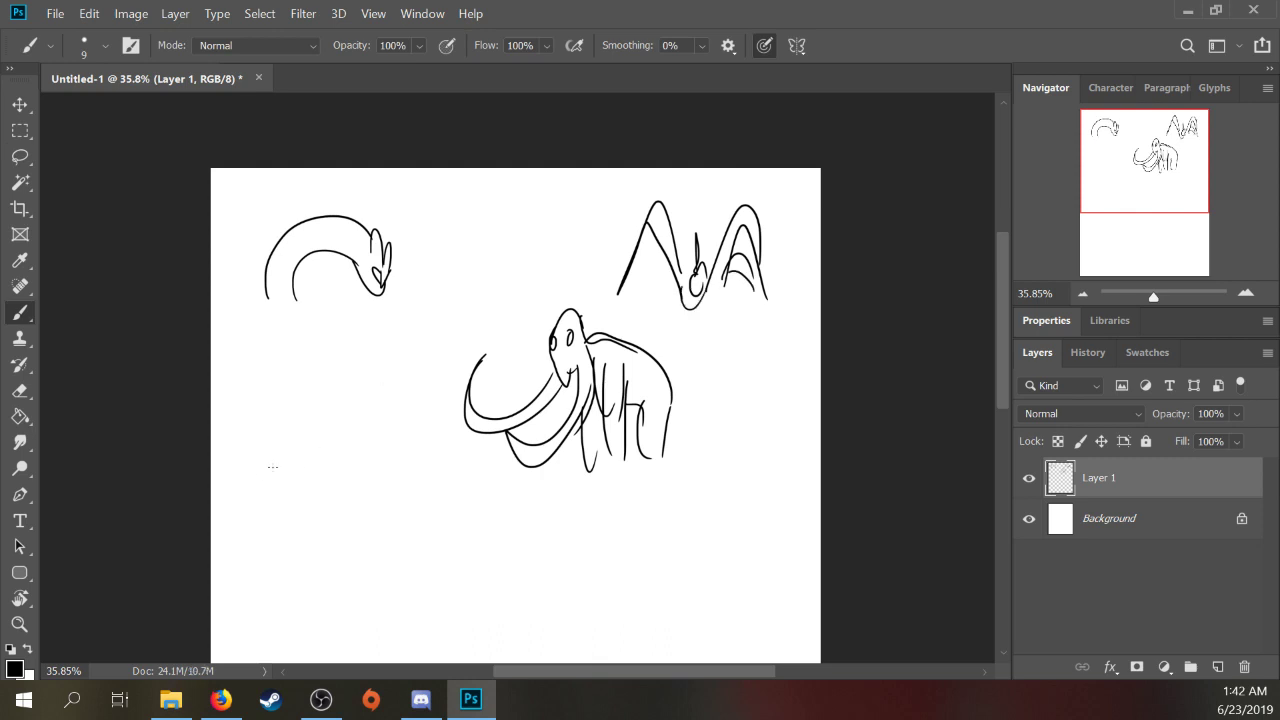
# Step: Sketch a moth's left wing and its round head with two eyes and antennae in the canvas's lower-left area
pyautogui.moveTo(222, 474)
pyautogui.mouseDown()
pyautogui.moveTo(320, 464)
pyautogui.moveTo(330, 484)
pyautogui.mouseUp()
pyautogui.moveTo(228, 478)
pyautogui.mouseDown()
pyautogui.moveTo(268, 492)
pyautogui.moveTo(308, 572)
pyautogui.mouseUp()
pyautogui.moveTo(336, 494)
pyautogui.mouseDown()
pyautogui.moveTo(352, 508)
pyautogui.moveTo(337, 486)
pyautogui.mouseUp()
pyautogui.moveTo(341, 489)
pyautogui.mouseDown()
pyautogui.moveTo(352, 498)
pyautogui.moveTo(343, 486)
pyautogui.mouseUp()
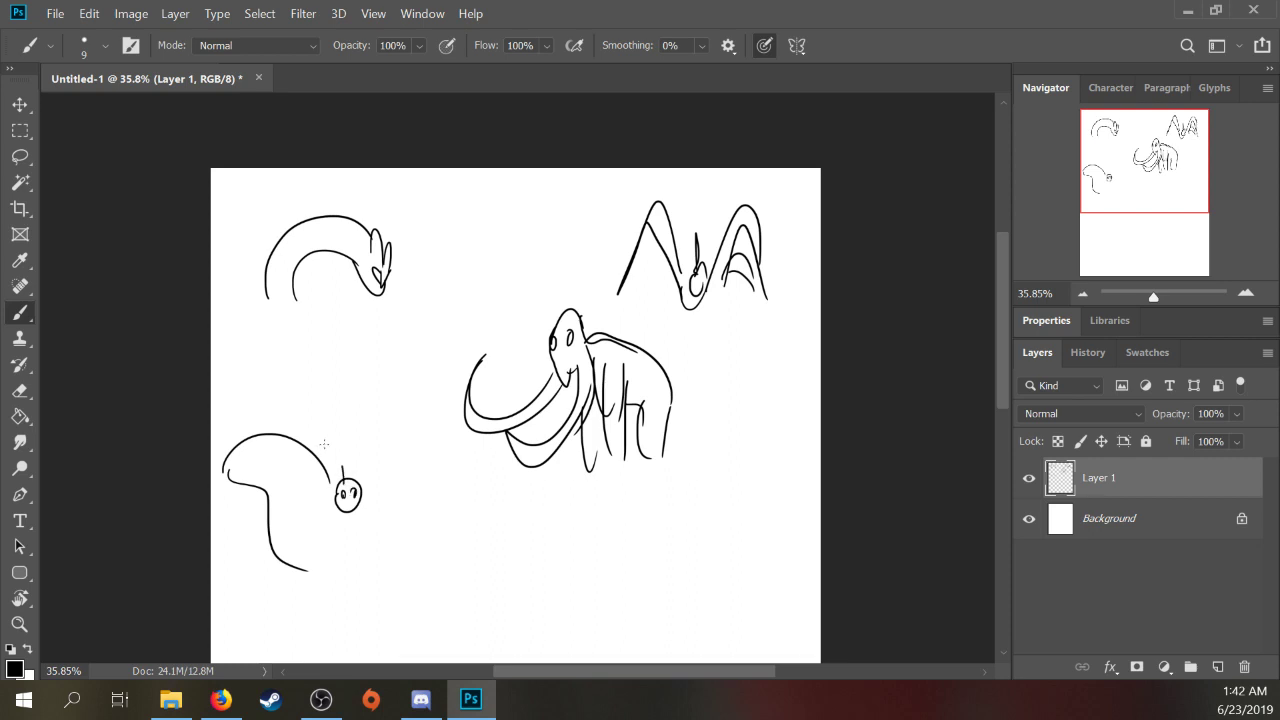
pyautogui.moveTo(324, 443); pyautogui.dragTo(341, 476)
pyautogui.moveTo(352, 478); pyautogui.dragTo(376, 434)
# Step: Complete the moth with its right wing, small segmented body and legs, and inner wing details
pyautogui.moveTo(358, 490)
pyautogui.mouseDown()
pyautogui.moveTo(366, 473)
pyautogui.moveTo(398, 562)
pyautogui.mouseUp()
pyautogui.moveTo(332, 538); pyautogui.dragTo(314, 576)
pyautogui.moveTo(348, 512)
pyautogui.mouseDown()
pyautogui.moveTo(343, 524)
pyautogui.moveTo(362, 527)
pyautogui.moveTo(332, 552)
pyautogui.mouseUp()
pyautogui.moveTo(372, 520)
pyautogui.mouseDown()
pyautogui.moveTo(340, 546)
pyautogui.moveTo(357, 531)
pyautogui.mouseUp()
pyautogui.moveTo(356, 535)
pyautogui.mouseDown()
pyautogui.moveTo(340, 568)
pyautogui.moveTo(376, 546)
pyautogui.moveTo(434, 452)
pyautogui.moveTo(397, 424)
pyautogui.mouseUp()
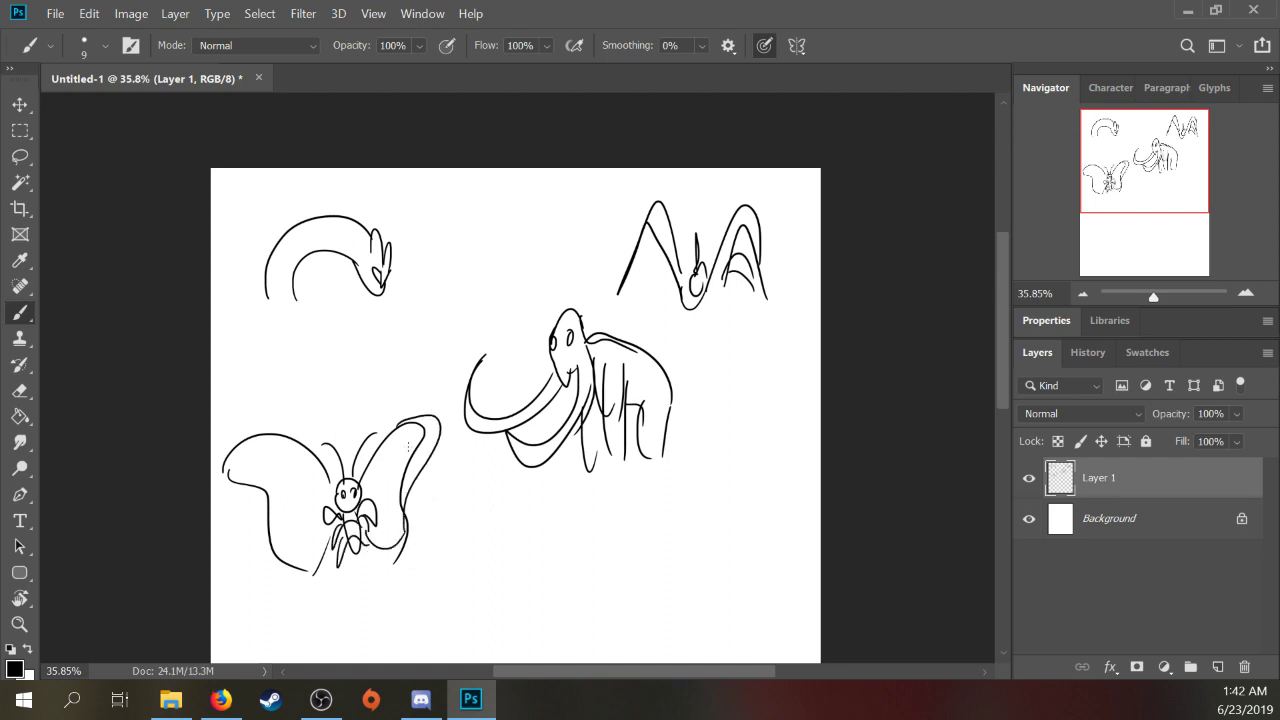
pyautogui.moveTo(252, 482); pyautogui.dragTo(318, 470)
pyautogui.moveTo(356, 498); pyautogui.dragTo(350, 512)
# Step: Lasso all the creature sketches on Layer 1, delete them and clear the selection
pyautogui.press('l')
pyautogui.moveTo(456, 249)
pyautogui.mouseDown()
pyautogui.moveTo(180, 563)
pyautogui.moveTo(838, 282)
pyautogui.moveTo(456, 250)
pyautogui.mouseUp()
pyautogui.press('Delete')
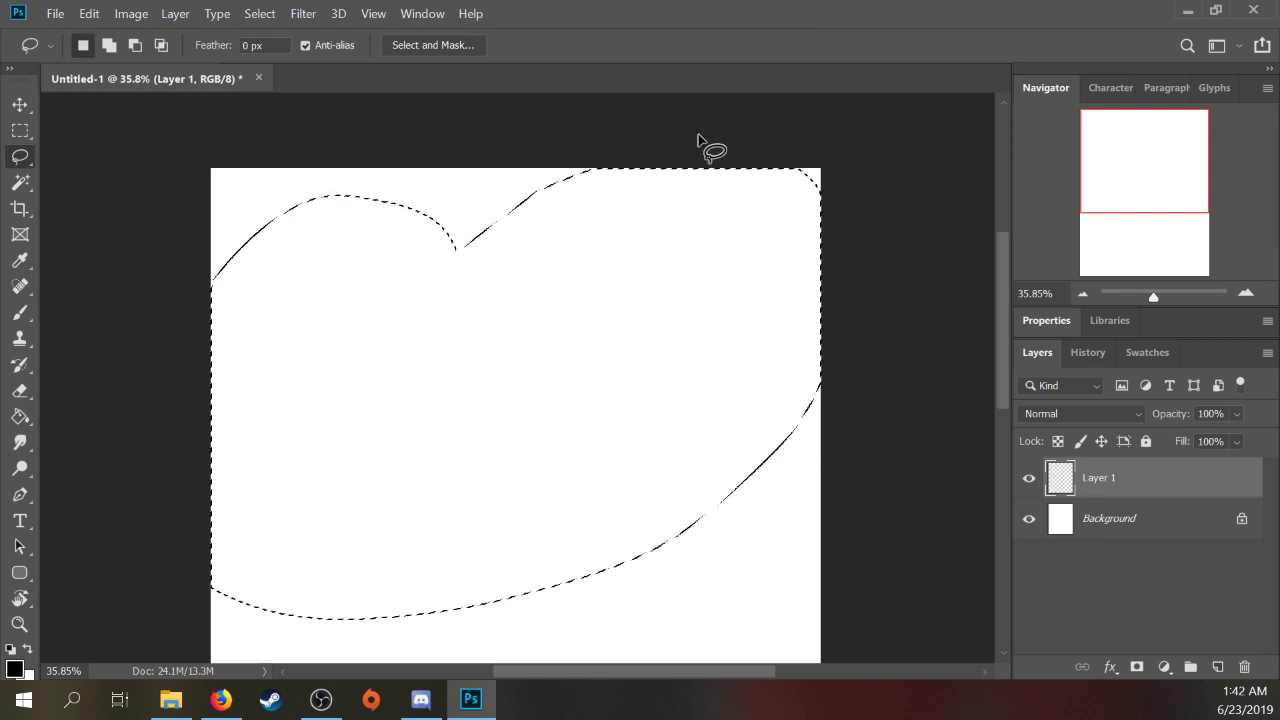
pyautogui.hotkey('ctrl', 'd')
# Step: Handwrite SUPER COMA on two lines in the canvas's upper-left area with the brush
pyautogui.press('b')
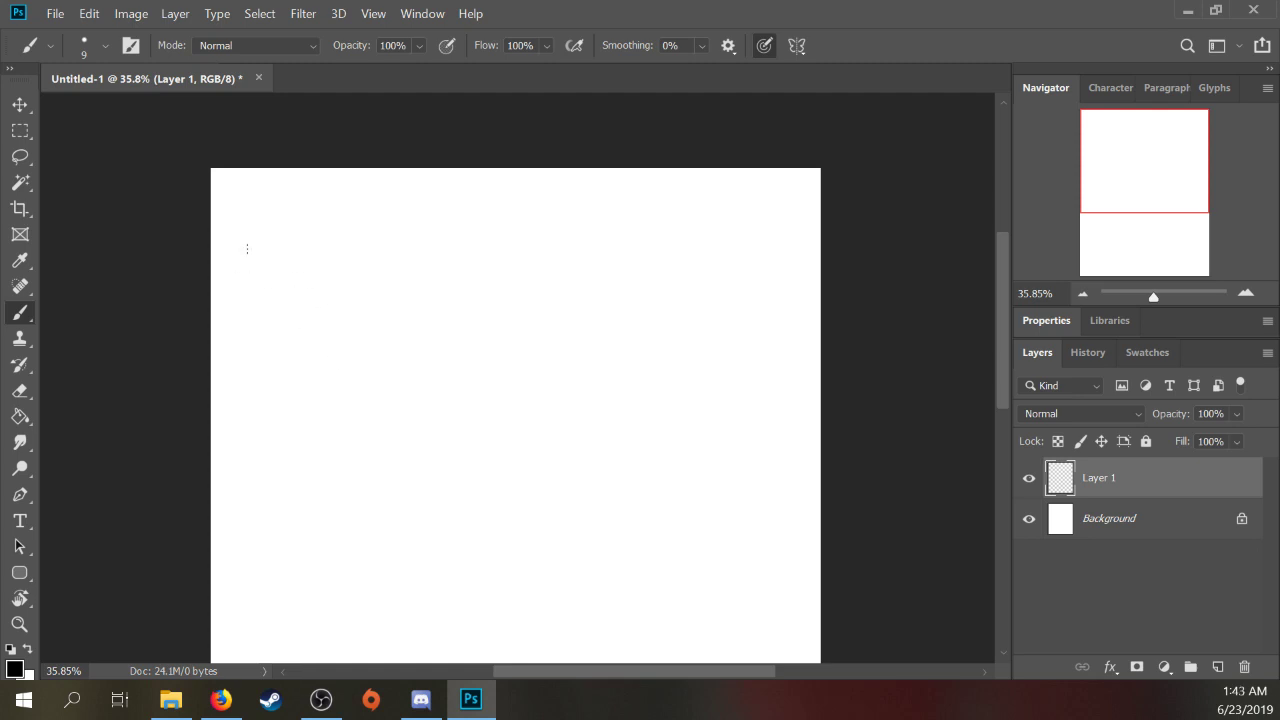
pyautogui.moveTo(247, 248)
pyautogui.mouseDown()
pyautogui.moveTo(238, 299)
pyautogui.moveTo(278, 264)
pyautogui.mouseUp()
pyautogui.moveTo(284, 268)
pyautogui.mouseDown()
pyautogui.moveTo(312, 234)
pyautogui.moveTo(348, 233)
pyautogui.mouseUp()
pyautogui.moveTo(321, 279)
pyautogui.mouseDown()
pyautogui.moveTo(321, 305)
pyautogui.moveTo(352, 277)
pyautogui.mouseUp()
pyautogui.moveTo(355, 291); pyautogui.dragTo(390, 262)
pyautogui.moveTo(379, 261); pyautogui.dragTo(395, 257)
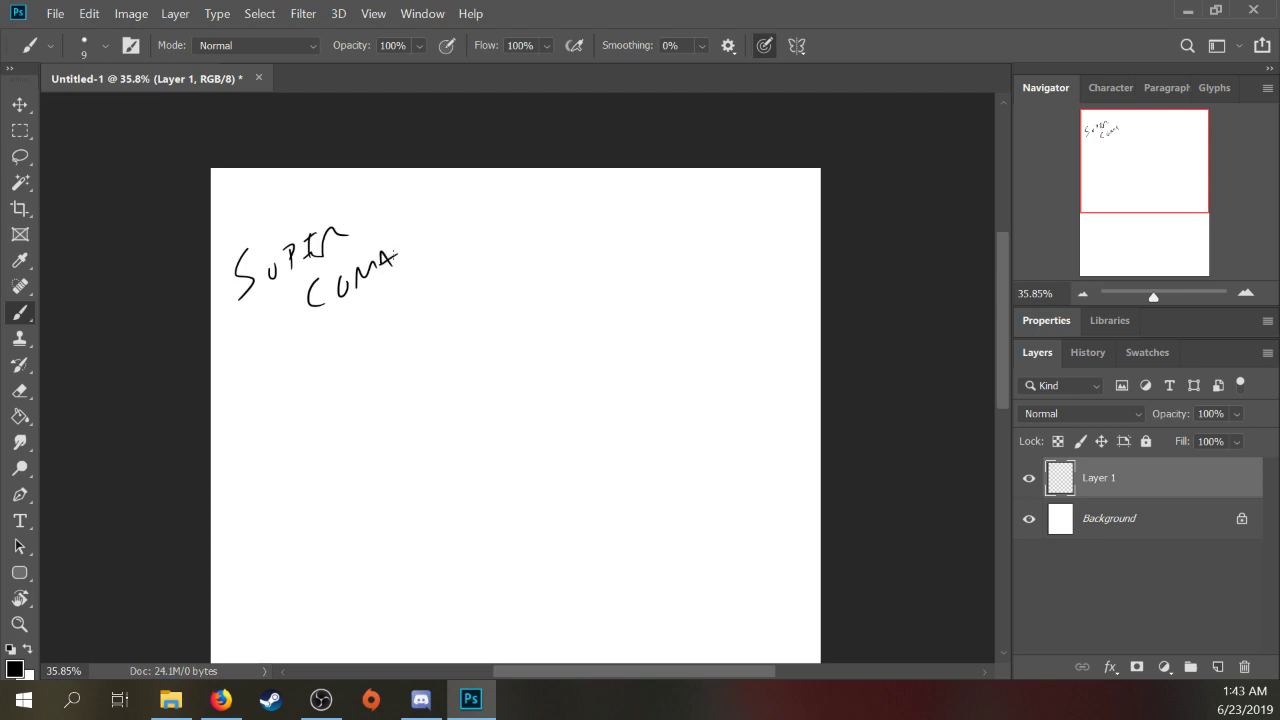
# Step: Lasso the handwritten "SUPER COMA" text on Layer 1, delete it and clear the selection
pyautogui.press('l')
pyautogui.moveTo(388, 213)
pyautogui.mouseDown()
pyautogui.moveTo(251, 209)
pyautogui.moveTo(420, 201)
pyautogui.mouseUp()
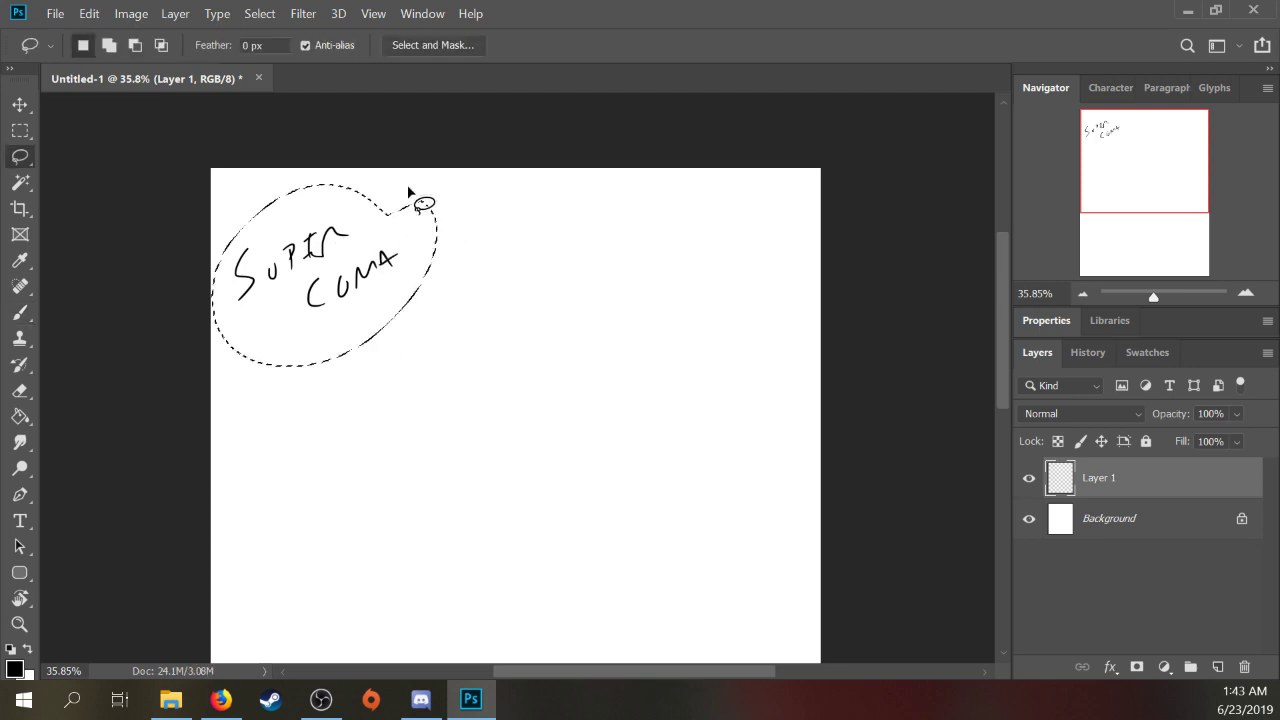
pyautogui.press('Delete')
pyautogui.hotkey('ctrl', 'd')
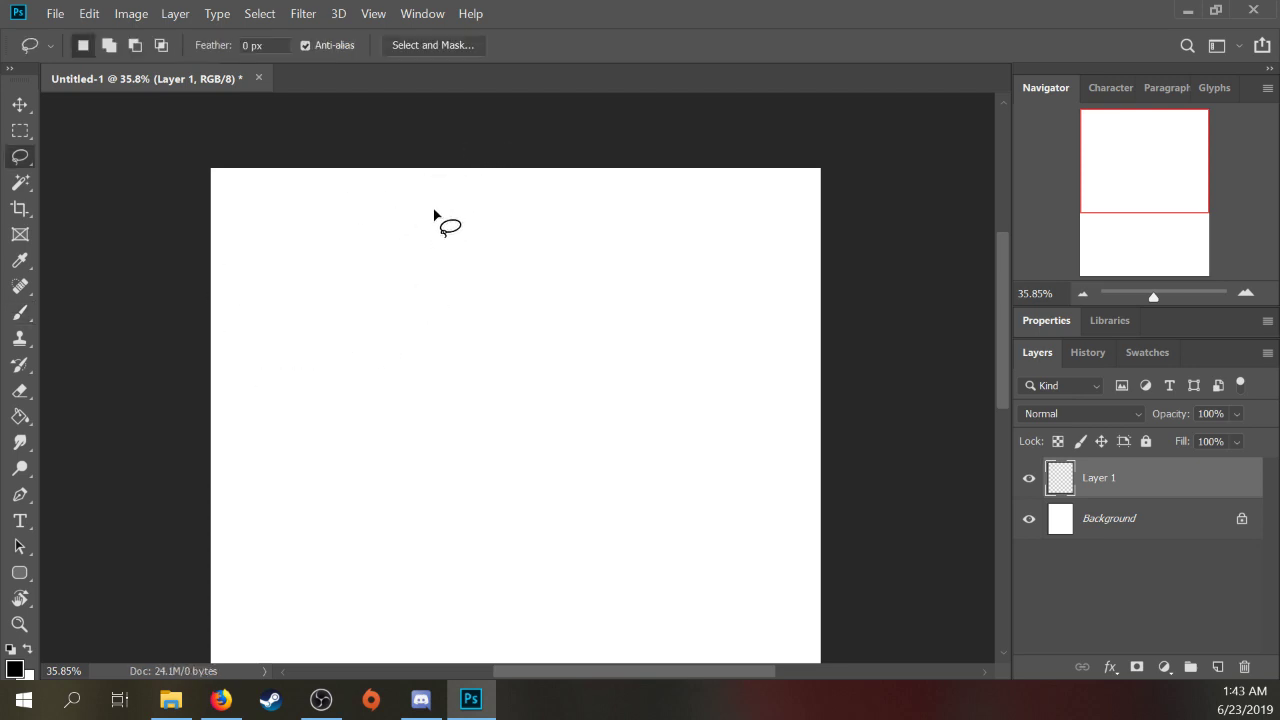
# Step: Brush a large arc across the upper part of the canvas and a small ship-like shape at the canvas's left edge
pyautogui.press('b')
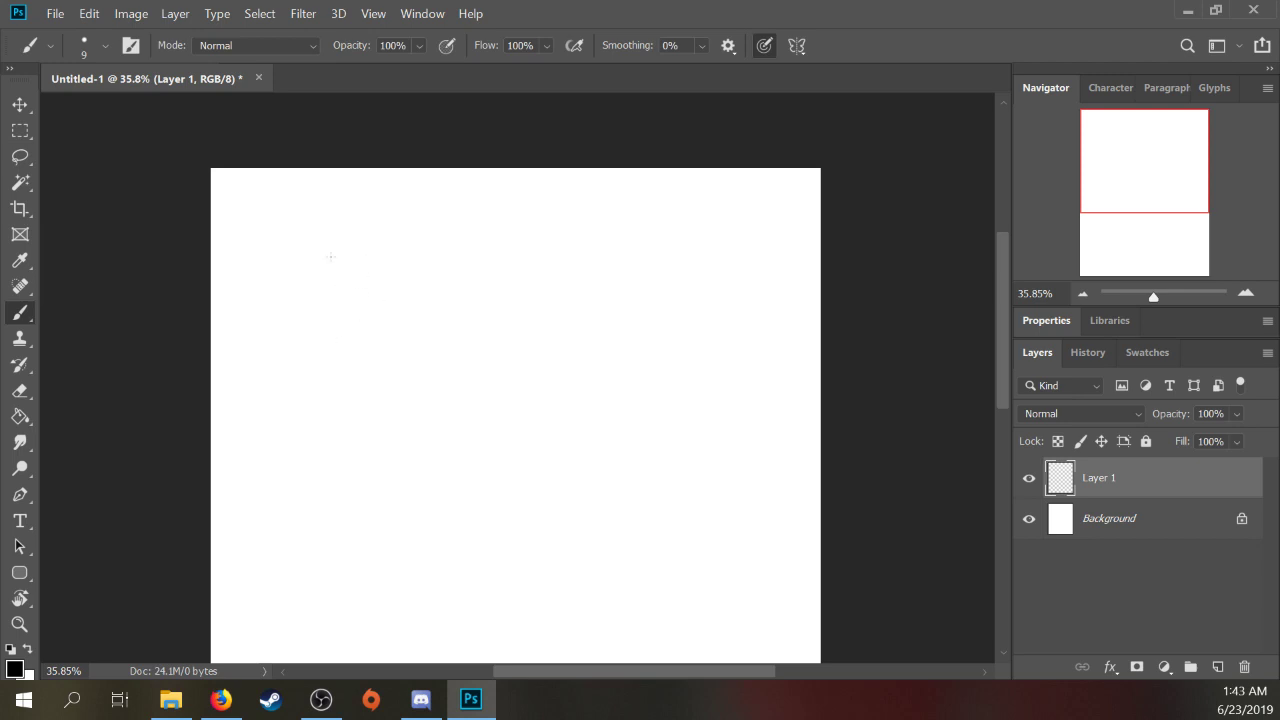
pyautogui.moveTo(283, 338)
pyautogui.mouseDown()
pyautogui.moveTo(423, 229)
pyautogui.moveTo(471, 262)
pyautogui.mouseUp()
pyautogui.moveTo(214, 367)
pyautogui.mouseDown()
pyautogui.moveTo(303, 378)
pyautogui.moveTo(222, 396)
pyautogui.moveTo(251, 357)
pyautogui.moveTo(266, 378)
pyautogui.moveTo(280, 360)
pyautogui.mouseUp()
pyautogui.moveTo(240, 369)
pyautogui.mouseDown()
pyautogui.moveTo(282, 366)
pyautogui.moveTo(294, 404)
pyautogui.moveTo(278, 400)
pyautogui.mouseUp()
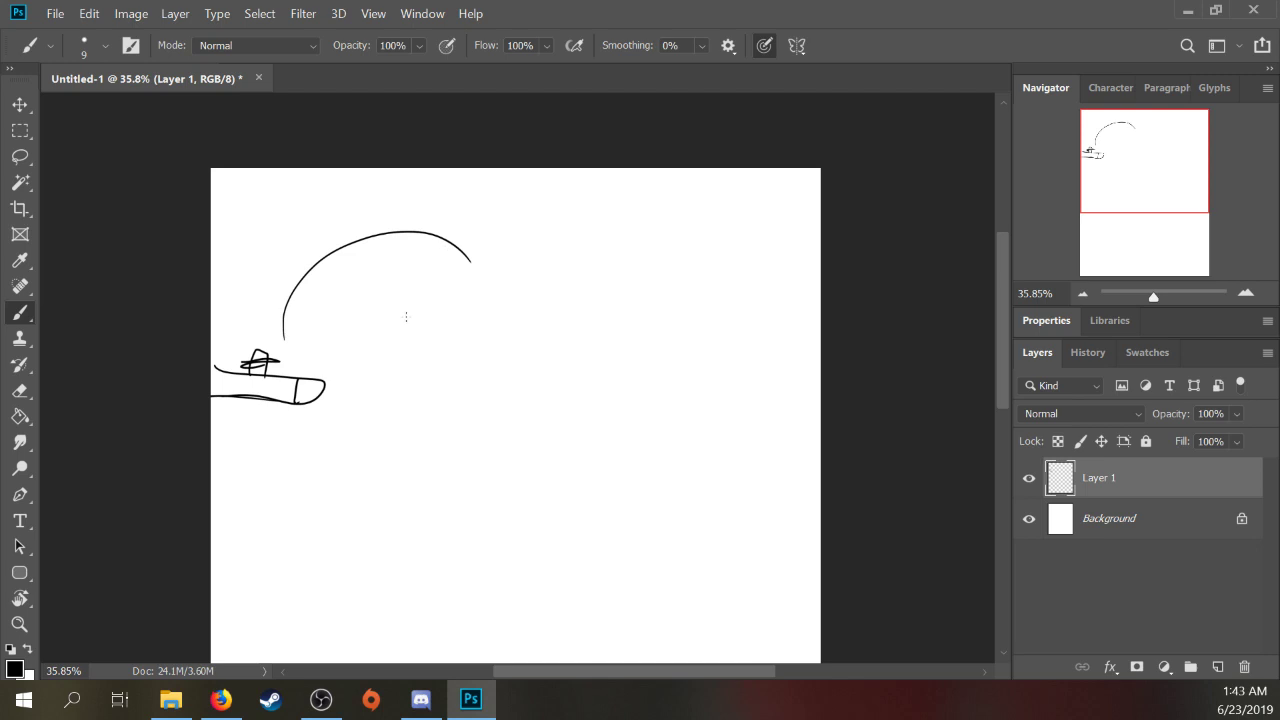
# Step: Draw a creature under the arc with a domed body, pointed tail, boxy head and jagged spikes along its back
pyautogui.moveTo(417, 325); pyautogui.dragTo(503, 356)
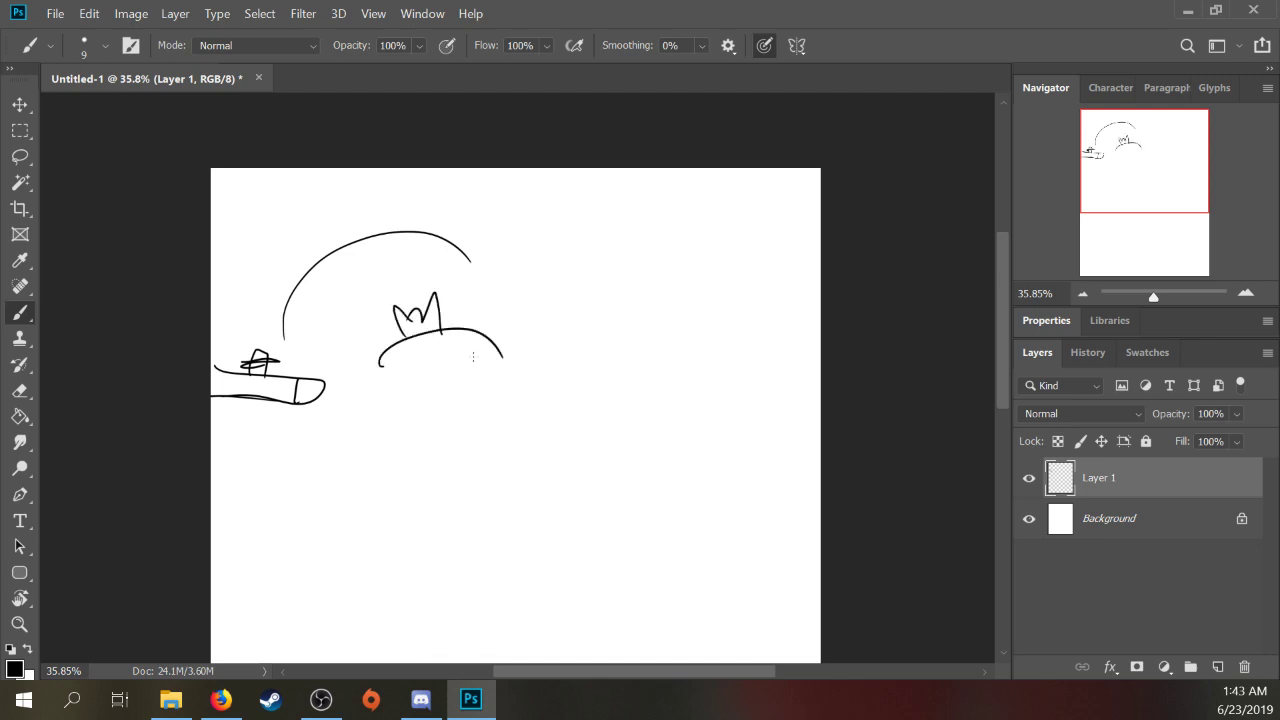
pyautogui.moveTo(365, 366)
pyautogui.mouseDown()
pyautogui.moveTo(382, 360)
pyautogui.moveTo(401, 393)
pyautogui.mouseUp()
pyautogui.moveTo(508, 364)
pyautogui.mouseDown()
pyautogui.moveTo(496, 377)
pyautogui.moveTo(508, 375)
pyautogui.mouseUp()
pyautogui.moveTo(498, 360); pyautogui.dragTo(526, 379)
pyautogui.moveTo(398, 391); pyautogui.dragTo(503, 378)
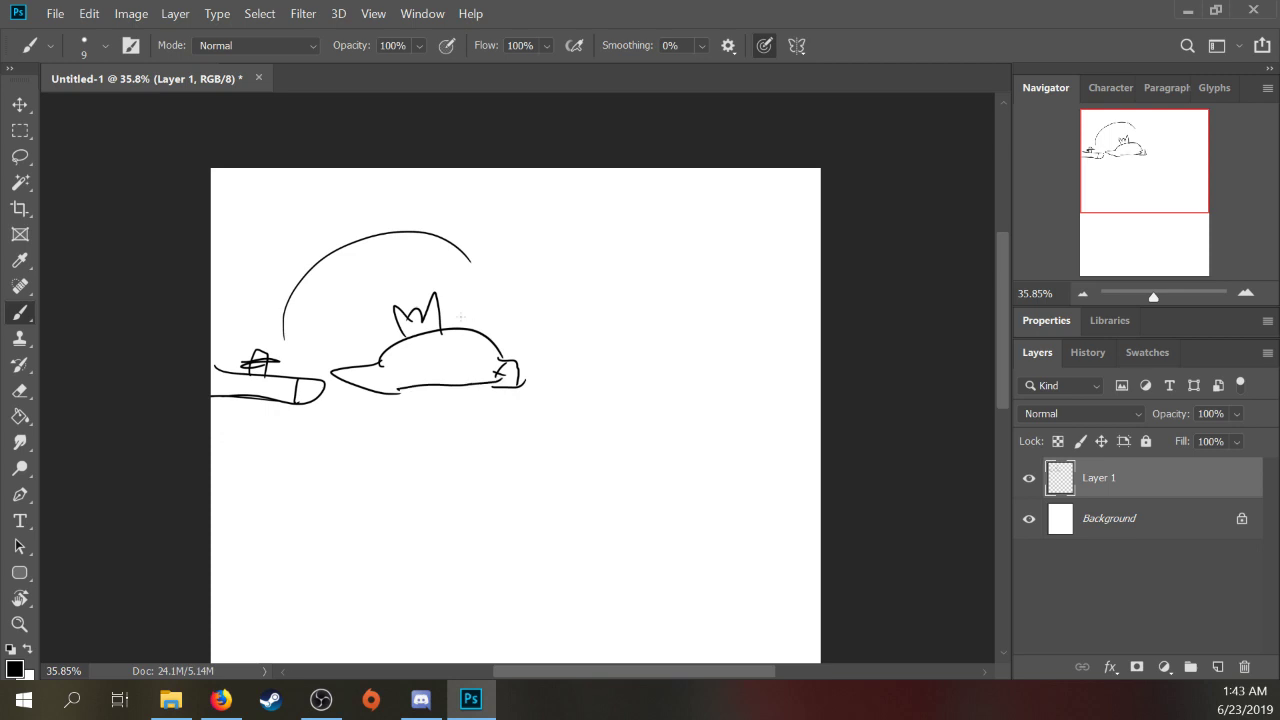
pyautogui.moveTo(456, 328); pyautogui.dragTo(490, 330)
pyautogui.moveTo(398, 340); pyautogui.dragTo(380, 367)
# Step: Draw a taller outer arc over the creature and add its curled hind leg and more back spikes near the head
pyautogui.moveTo(277, 345)
pyautogui.mouseDown()
pyautogui.moveTo(420, 204)
pyautogui.moveTo(546, 354)
pyautogui.mouseUp()
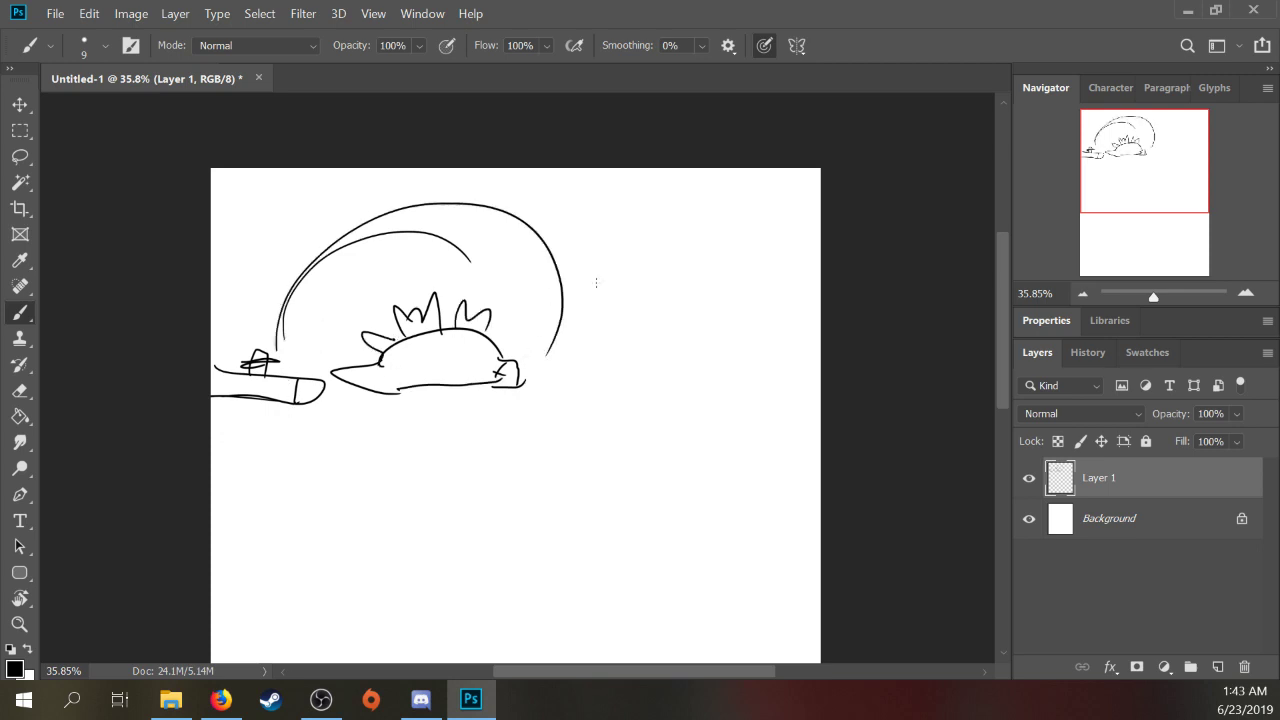
pyautogui.moveTo(402, 364)
pyautogui.mouseDown()
pyautogui.moveTo(428, 384)
pyautogui.moveTo(410, 388)
pyautogui.mouseUp()
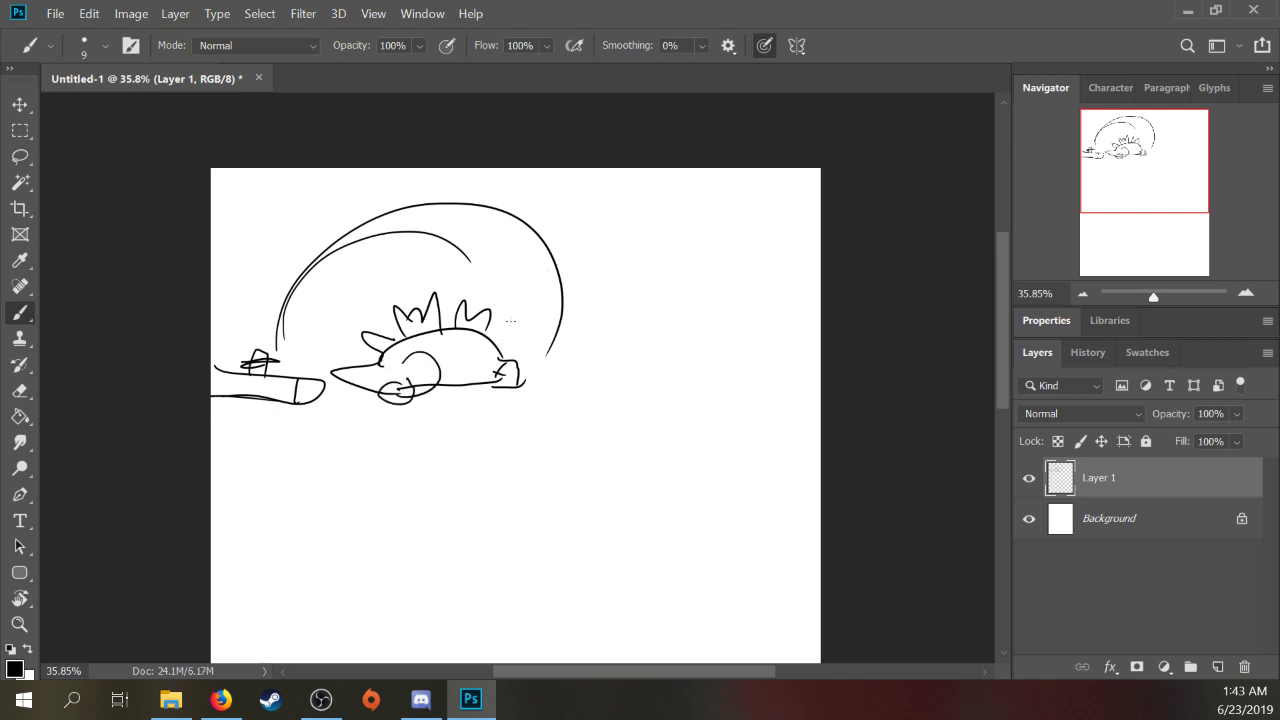
pyautogui.moveTo(489, 330); pyautogui.dragTo(517, 362)
pyautogui.moveTo(284, 296); pyautogui.dragTo(376, 222)
pyautogui.moveTo(500, 219); pyautogui.dragTo(560, 348)
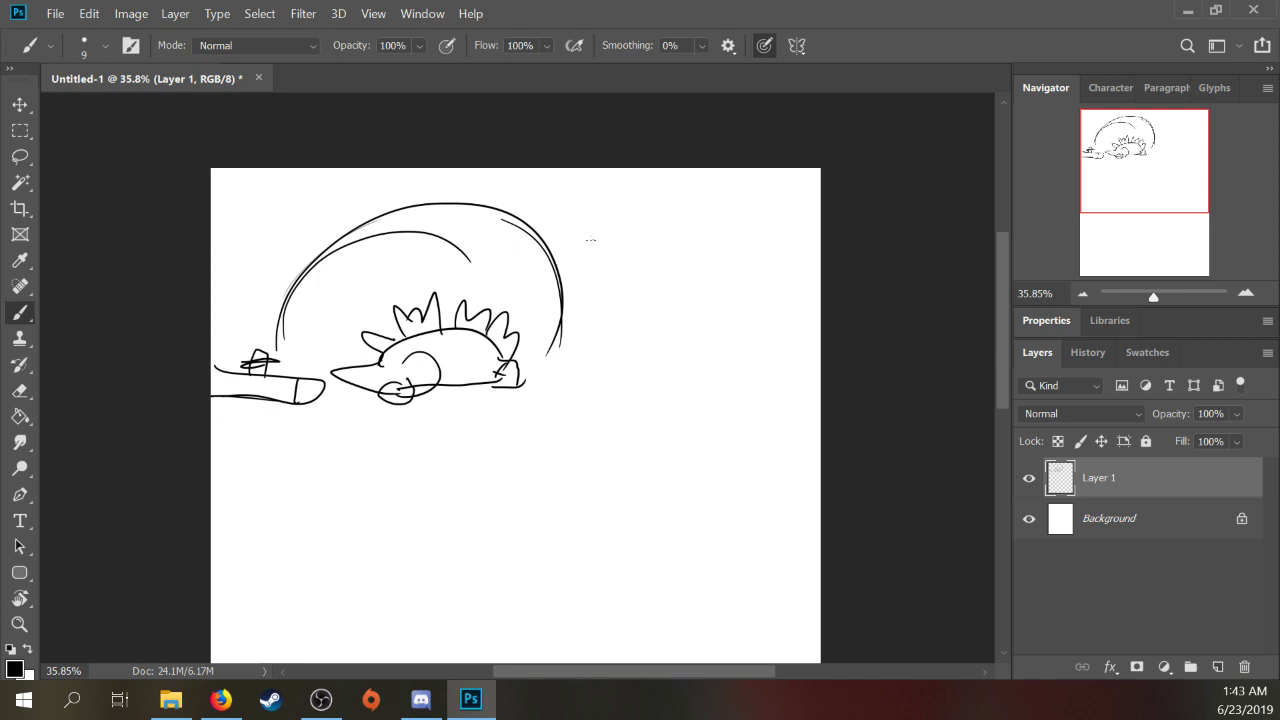
# Step: Handwrite "ANSWER NUCLEAR BOMB" on three rising lines to the right of the arc
pyautogui.moveTo(591, 243); pyautogui.dragTo(625, 217)
pyautogui.moveTo(633, 213); pyautogui.dragTo(634, 236)
pyautogui.moveTo(646, 210)
pyautogui.mouseDown()
pyautogui.moveTo(658, 222)
pyautogui.moveTo(672, 198)
pyautogui.moveTo(692, 210)
pyautogui.mouseUp()
pyautogui.moveTo(592, 282); pyautogui.dragTo(611, 276)
pyautogui.moveTo(614, 274)
pyautogui.mouseDown()
pyautogui.moveTo(648, 290)
pyautogui.moveTo(704, 264)
pyautogui.mouseUp()
pyautogui.moveTo(706, 258); pyautogui.dragTo(742, 256)
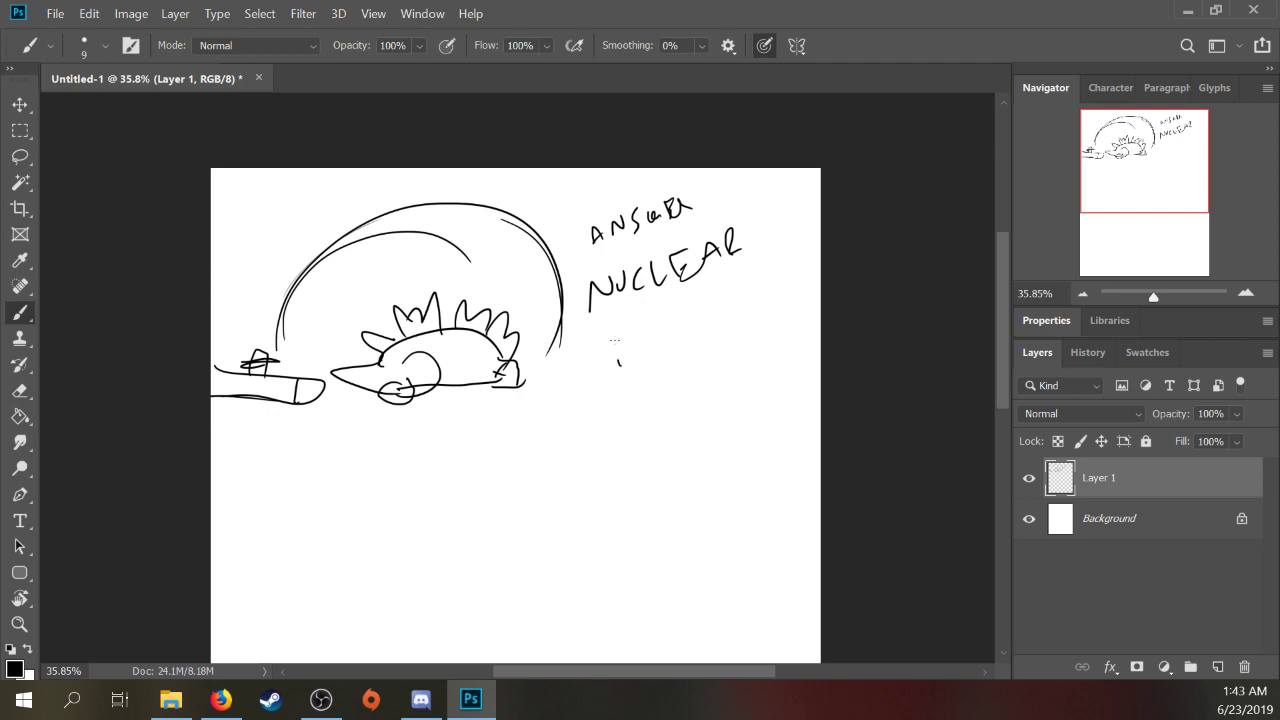
pyautogui.moveTo(616, 328); pyautogui.dragTo(616, 366)
pyautogui.moveTo(617, 326)
pyautogui.mouseDown()
pyautogui.moveTo(618, 366)
pyautogui.moveTo(654, 331)
pyautogui.mouseUp()
pyautogui.moveTo(670, 344)
pyautogui.mouseDown()
pyautogui.moveTo(684, 318)
pyautogui.moveTo(701, 340)
pyautogui.mouseUp()
pyautogui.moveTo(706, 304); pyautogui.dragTo(710, 338)
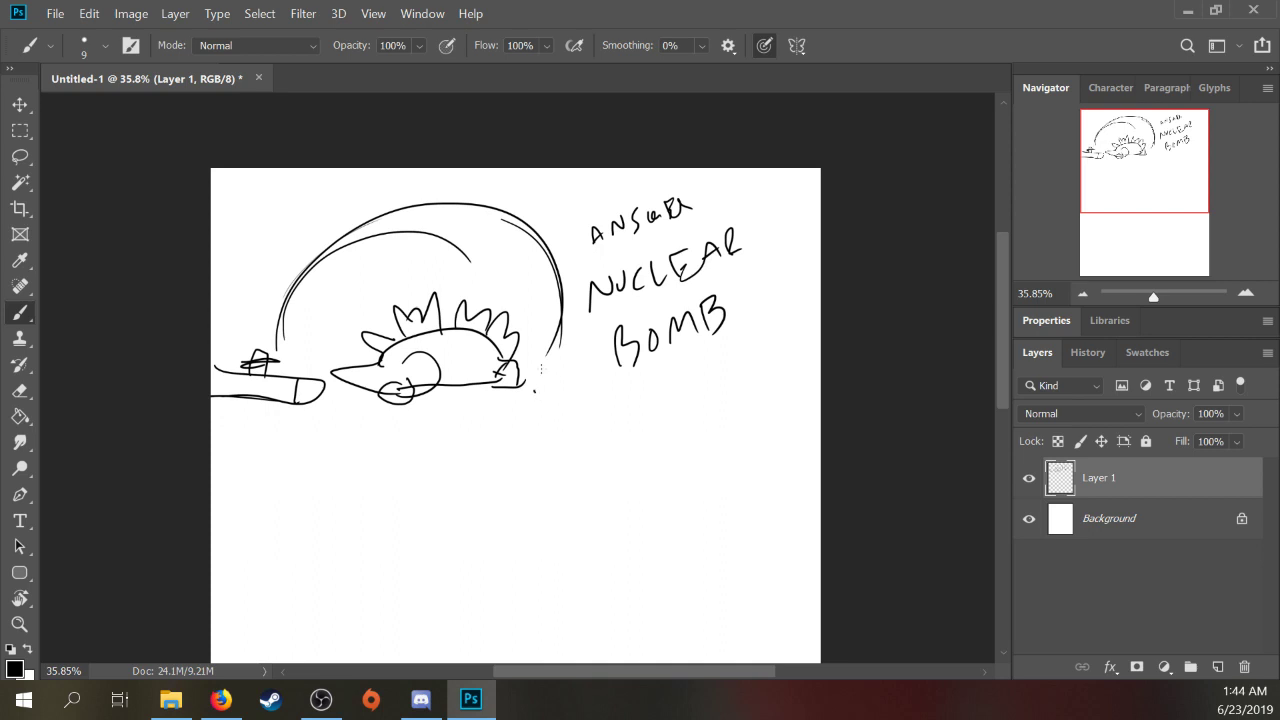
# Step: Draw a small house and a front leg at the creature's head end, and retrace the large arc
pyautogui.moveTo(534, 392)
pyautogui.mouseDown()
pyautogui.moveTo(552, 392)
pyautogui.moveTo(555, 377)
pyautogui.mouseUp()
pyautogui.moveTo(442, 383)
pyautogui.mouseDown()
pyautogui.moveTo(482, 380)
pyautogui.moveTo(490, 392)
pyautogui.moveTo(518, 378)
pyautogui.mouseUp()
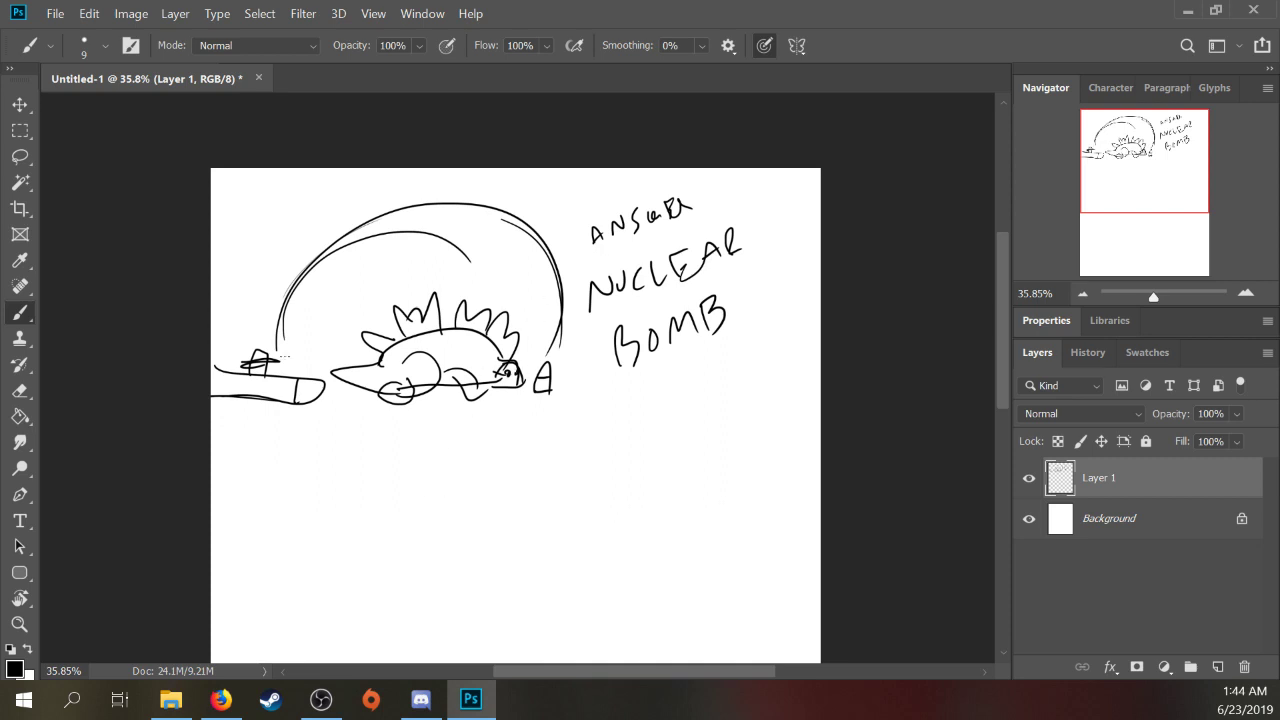
pyautogui.moveTo(276, 305); pyautogui.dragTo(575, 338)
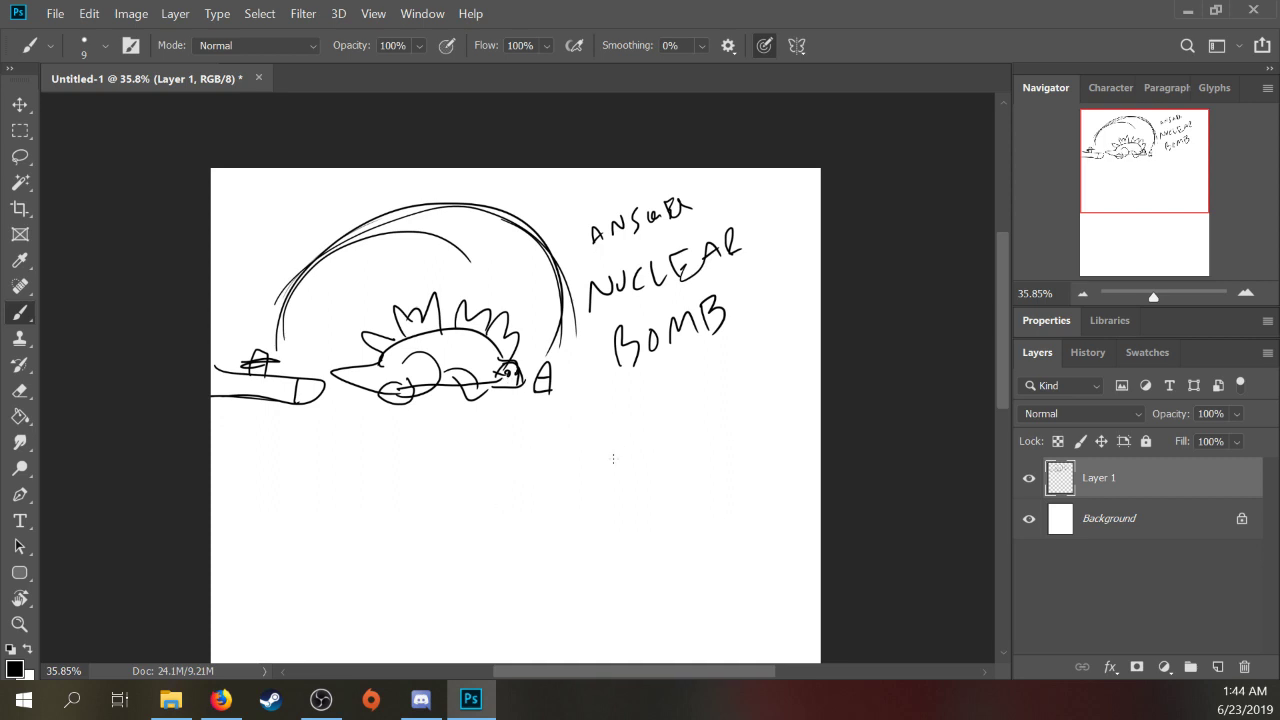
# Step: Draw a pumpkin-headed figure below the text, with a torso, legs and a raised arm holding a lit round bomb
pyautogui.moveTo(613, 458); pyautogui.dragTo(669, 468)
pyautogui.moveTo(642, 422)
pyautogui.mouseDown()
pyautogui.moveTo(668, 411)
pyautogui.moveTo(624, 442)
pyautogui.moveTo(655, 452)
pyautogui.moveTo(617, 480)
pyautogui.moveTo(665, 453)
pyautogui.moveTo(650, 466)
pyautogui.moveTo(542, 450)
pyautogui.moveTo(578, 430)
pyautogui.moveTo(580, 392)
pyautogui.mouseUp()
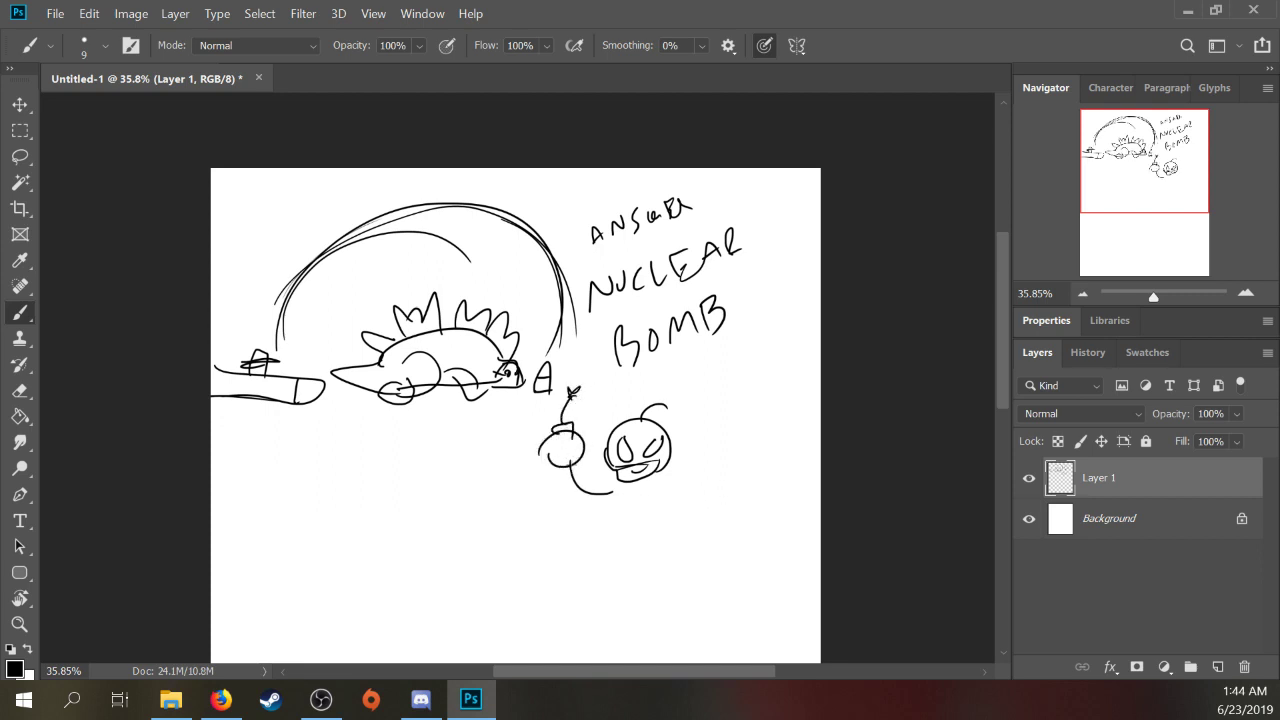
pyautogui.moveTo(563, 463)
pyautogui.mouseDown()
pyautogui.moveTo(630, 495)
pyautogui.moveTo(605, 550)
pyautogui.mouseUp()
pyautogui.moveTo(643, 497)
pyautogui.mouseDown()
pyautogui.moveTo(641, 535)
pyautogui.moveTo(692, 514)
pyautogui.moveTo(690, 502)
pyautogui.moveTo(596, 606)
pyautogui.moveTo(656, 541)
pyautogui.moveTo(636, 526)
pyautogui.mouseUp()
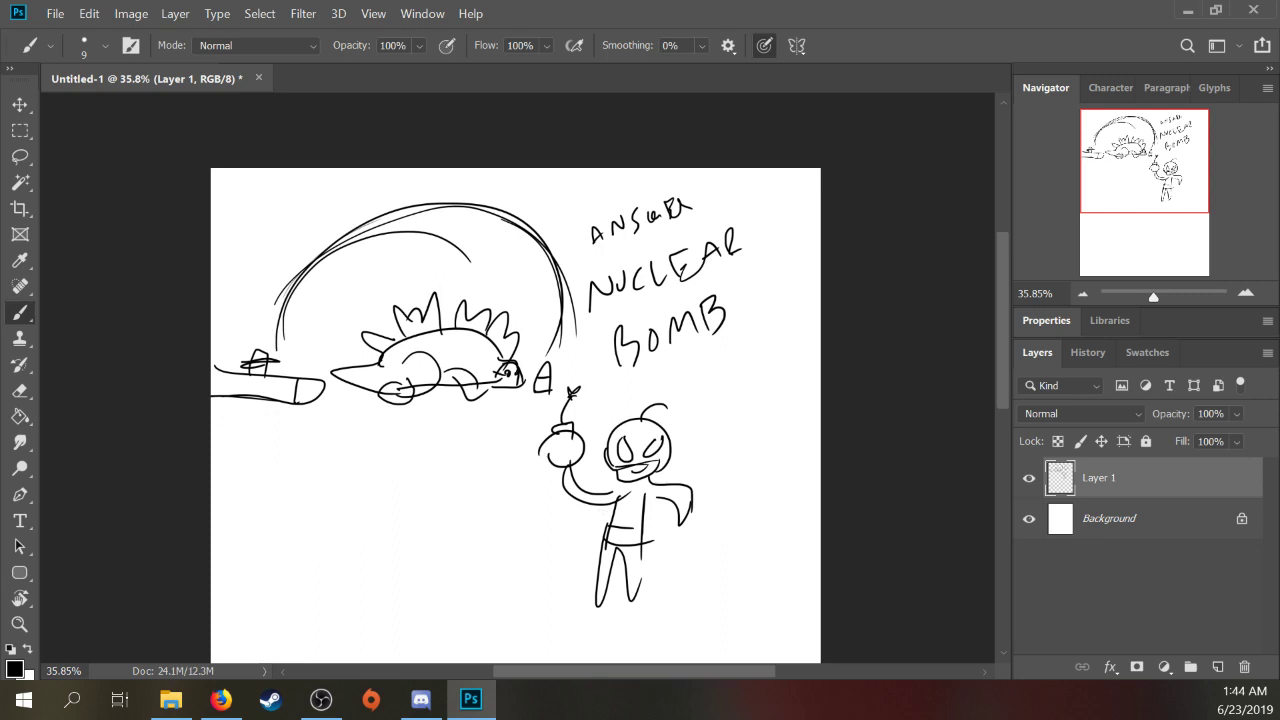
pyautogui.moveTo(645, 499); pyautogui.dragTo(641, 541)
pyautogui.moveTo(541, 456); pyautogui.dragTo(560, 435)
# Step: Lasso the handwritten text and the bomb-holding figure, leaving out the creature, then delete them and clear the selection
pyautogui.press('l')
pyautogui.moveTo(718, 400)
pyautogui.mouseDown()
pyautogui.moveTo(709, 596)
pyautogui.moveTo(422, 561)
pyautogui.moveTo(751, 220)
pyautogui.moveTo(757, 378)
pyautogui.mouseUp()
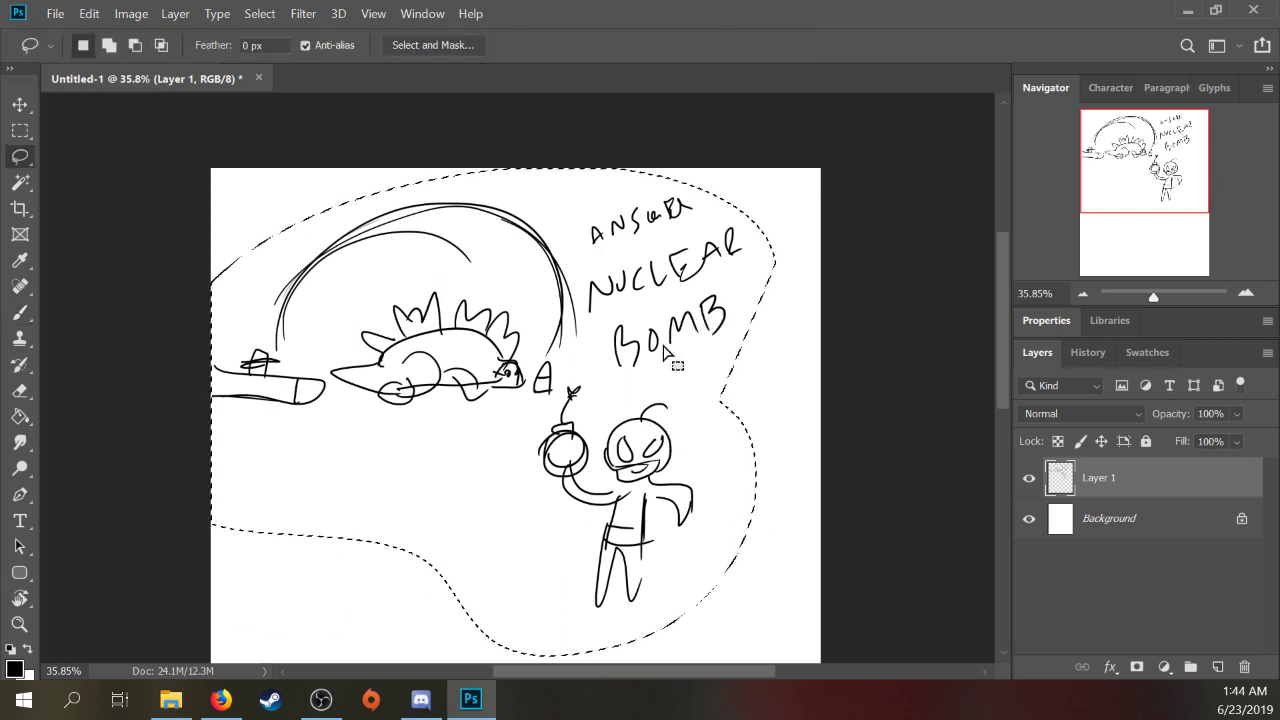
pyautogui.click(649, 303)
pyautogui.moveTo(600, 232)
pyautogui.mouseDown()
pyautogui.moveTo(585, 316)
pyautogui.moveTo(577, 655)
pyautogui.moveTo(612, 236)
pyautogui.moveTo(671, 282)
pyautogui.mouseUp()
pyautogui.press('Delete')
pyautogui.hotkey('ctrl', 'd')
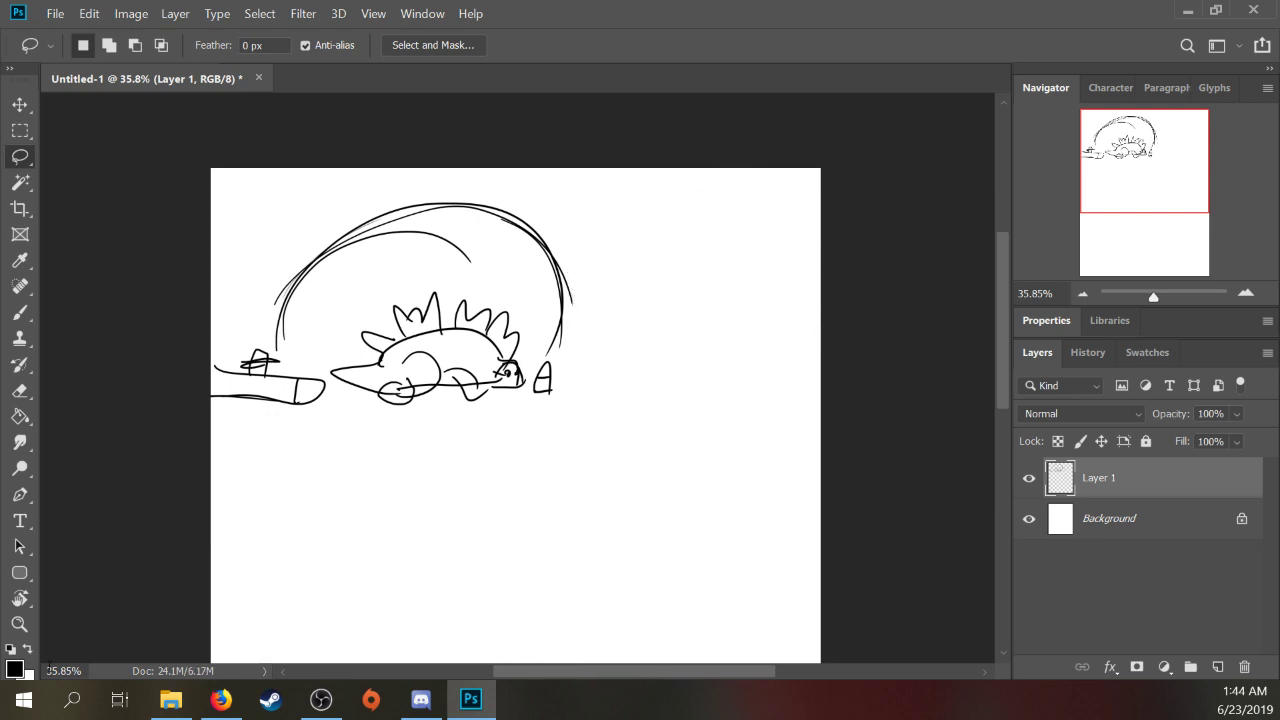
# Step: Set the foreground colour to bright red
pyautogui.click(27, 652)
pyautogui.press('i')
pyautogui.click(14, 668)
pyautogui.write('ff0000')
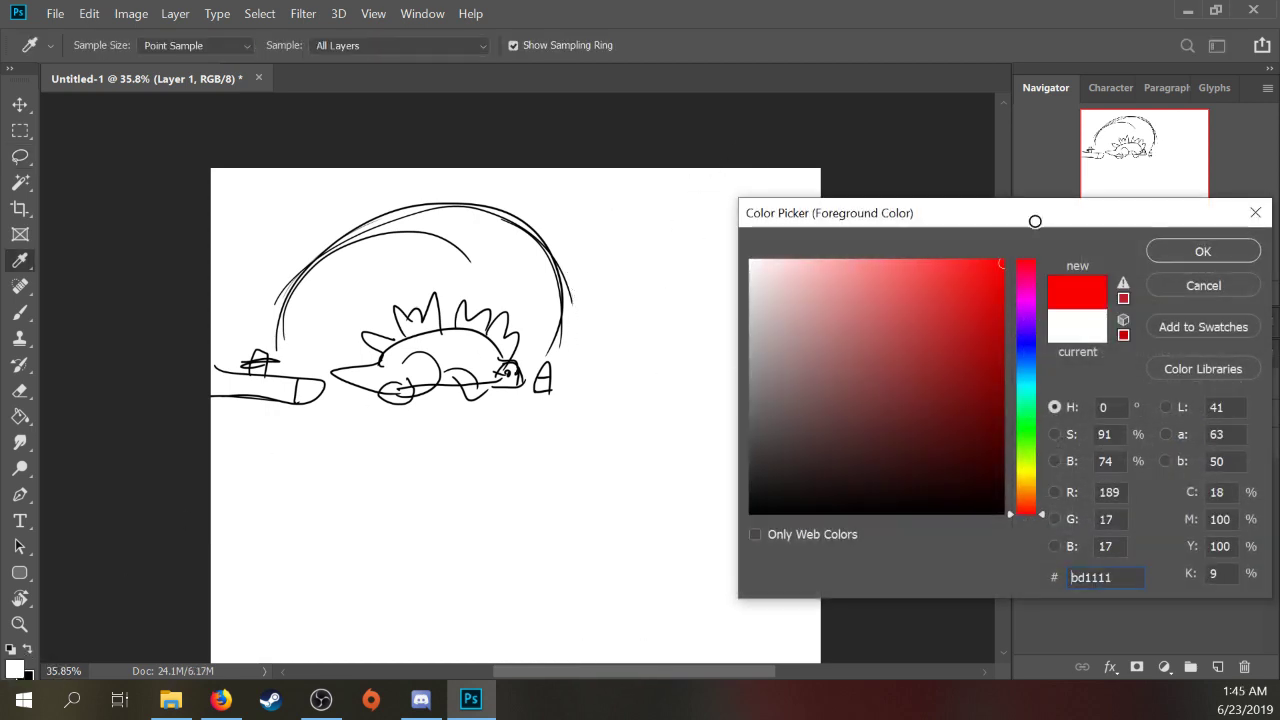
pyautogui.click(1190, 252)
# Step: Enlarge the brush to 44 px and scribble a thick red band between the arc and the creature's spikes
pyautogui.press('b')
pyautogui.rightClick(415, 240)
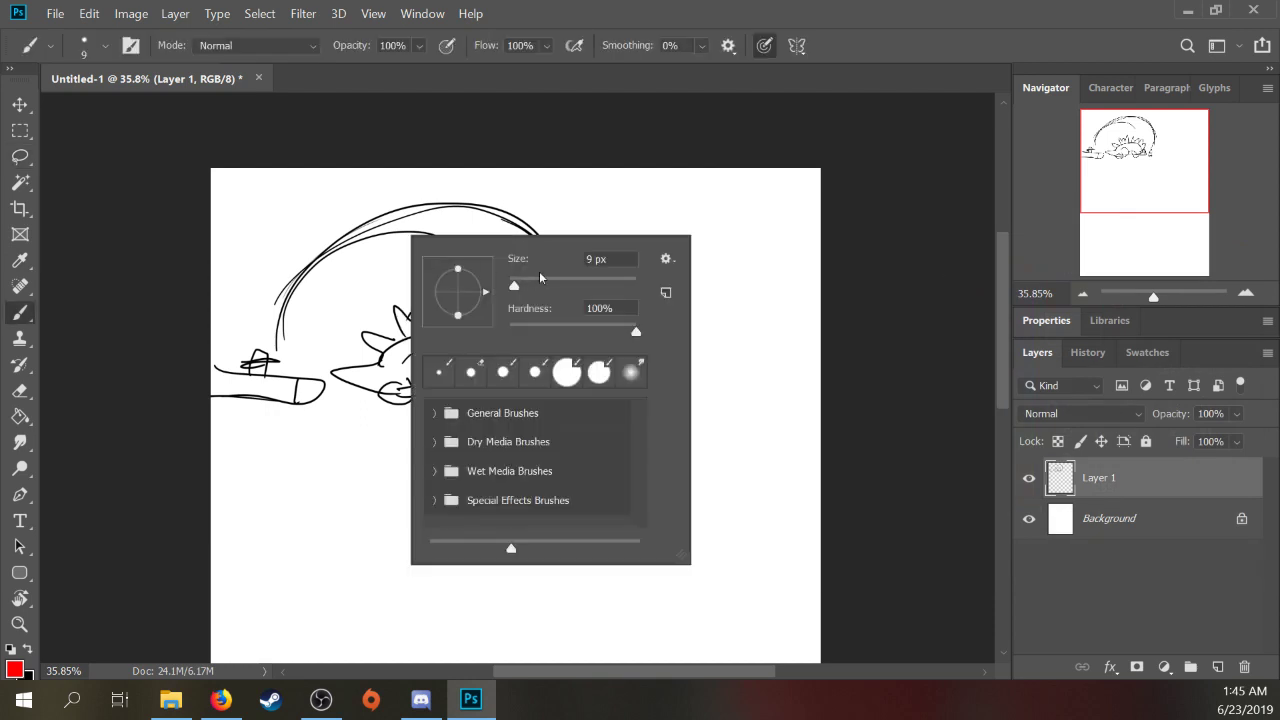
pyautogui.press('Return')
pyautogui.moveTo(305, 345)
pyautogui.mouseDown()
pyautogui.moveTo(338, 305)
pyautogui.moveTo(520, 259)
pyautogui.moveTo(376, 286)
pyautogui.moveTo(478, 236)
pyautogui.mouseUp()
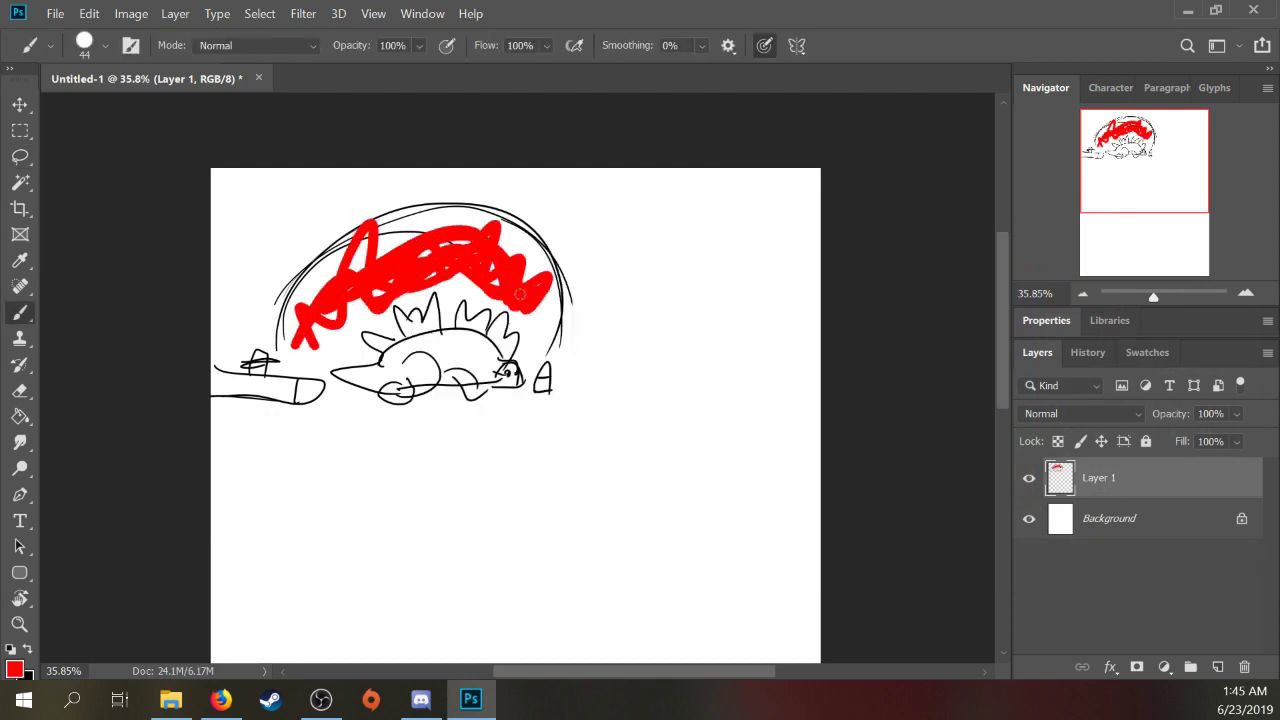
# Step: Set the brush size to 10 px and switch the foreground colour to black
pyautogui.rightClick(646, 212)
pyautogui.click(866, 232)
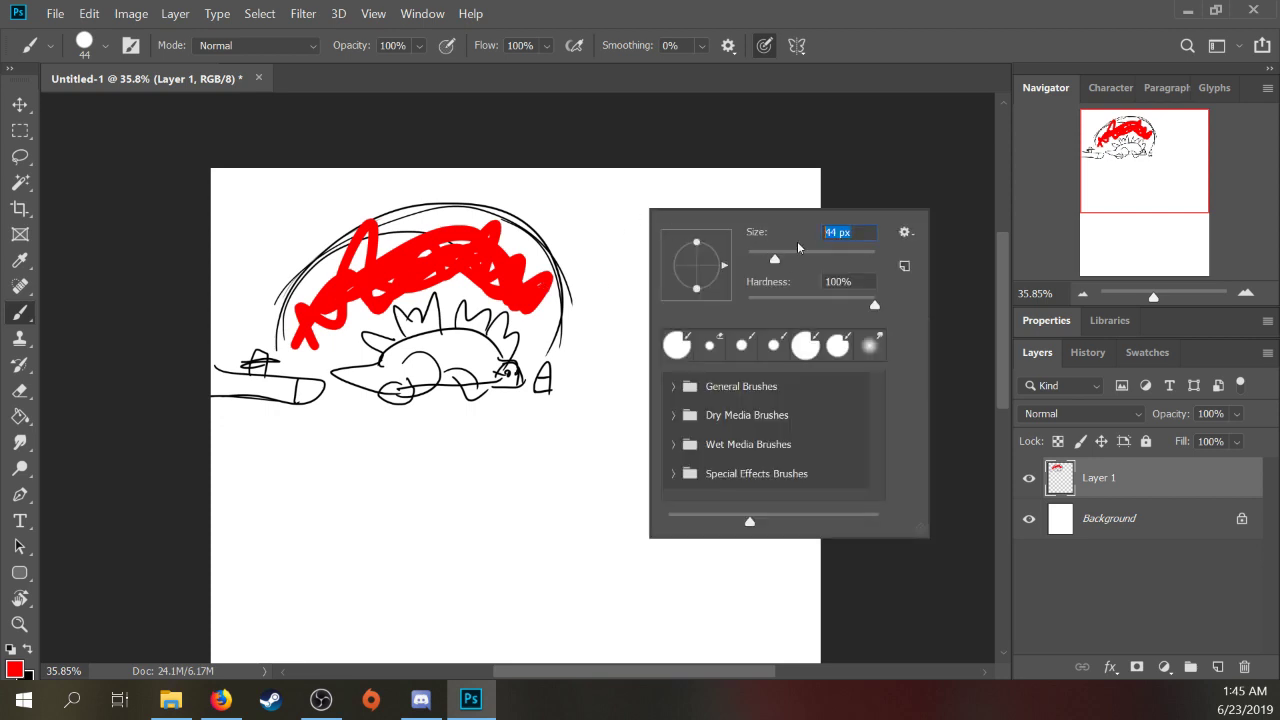
pyautogui.write('10')
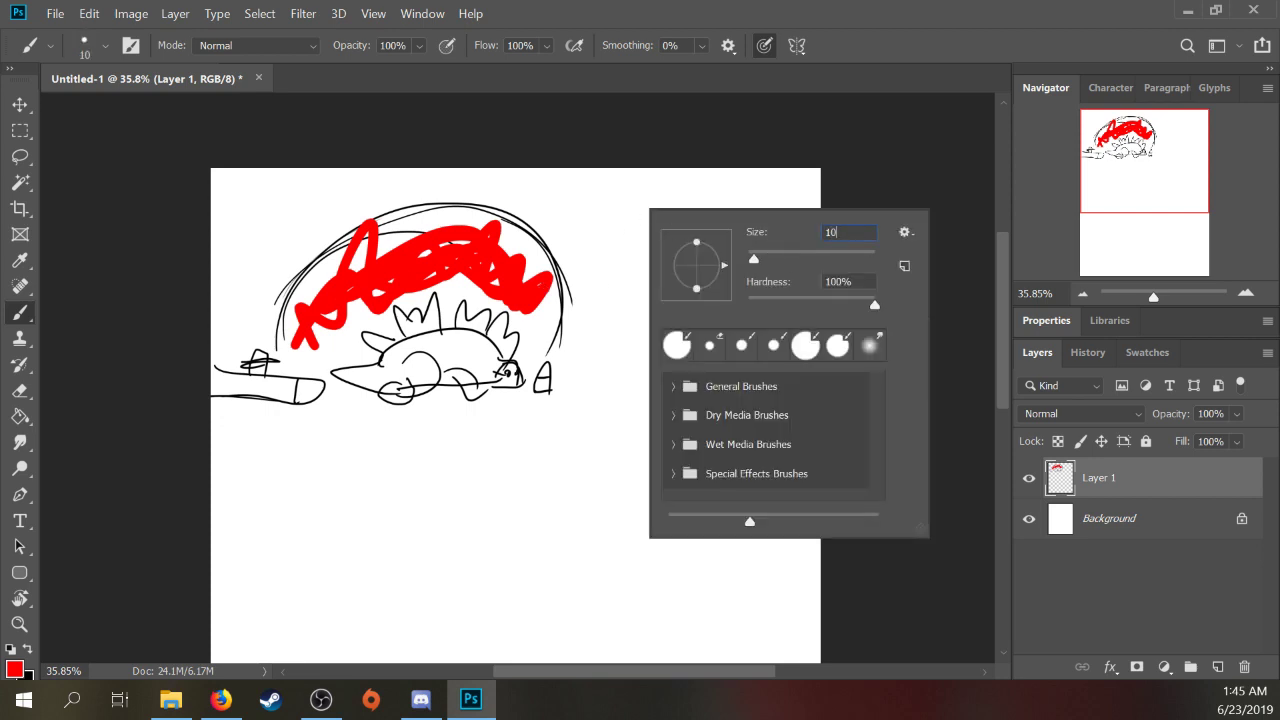
pyautogui.press('Return')
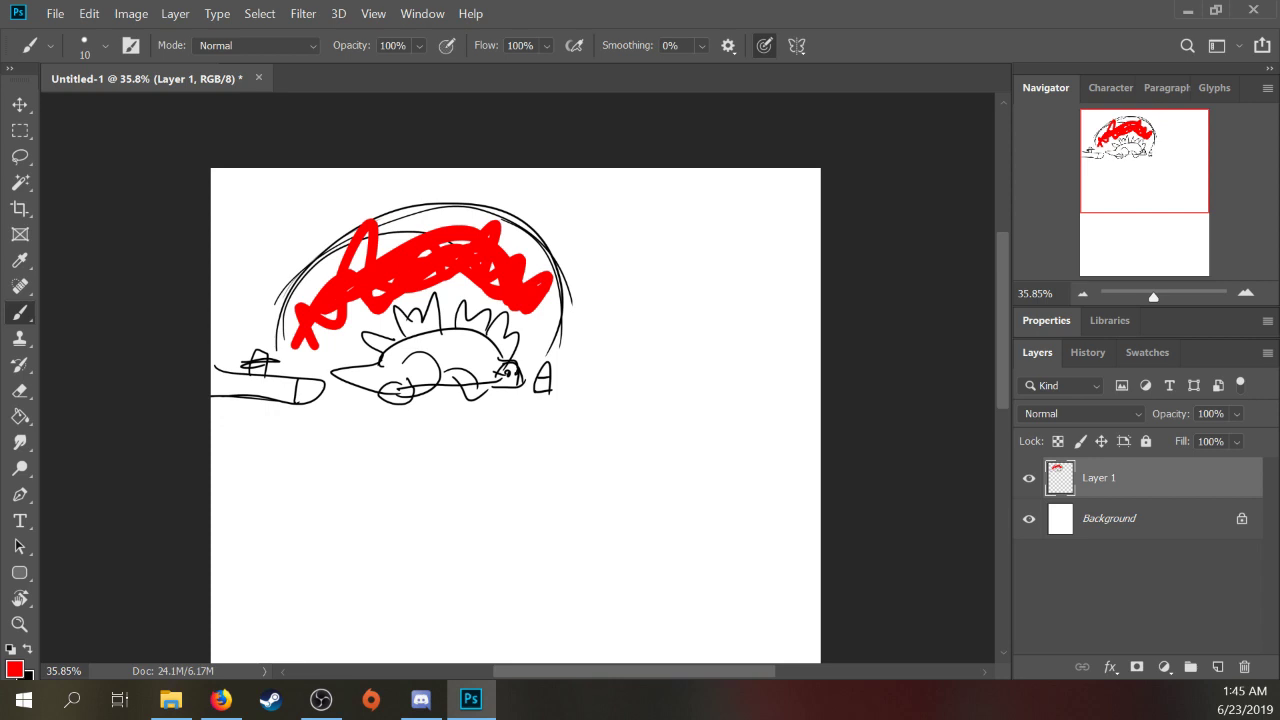
pyautogui.moveTo(610, 247)
pyautogui.mouseDown()
pyautogui.moveTo(638, 244)
pyautogui.moveTo(624, 243)
pyautogui.mouseUp()
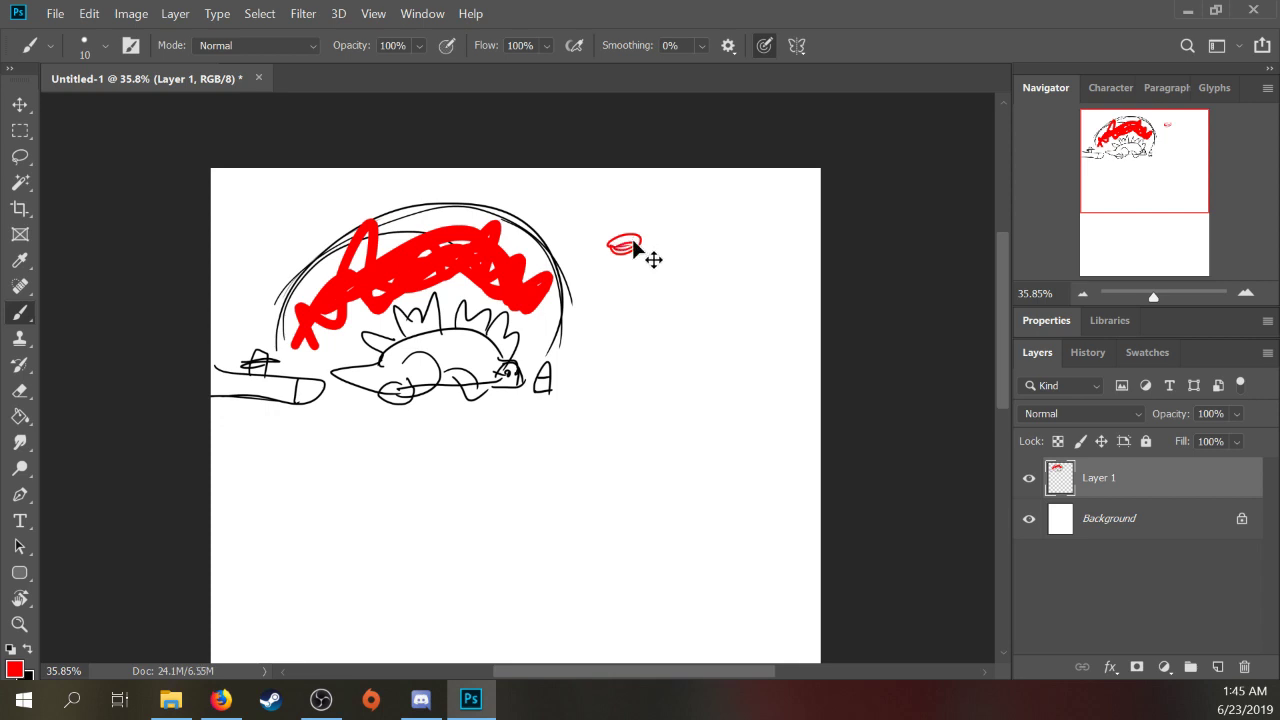
pyautogui.hotkey('ctrl', 'z')
pyautogui.press('d')
pyautogui.moveTo(627, 241)
pyautogui.mouseDown()
pyautogui.moveTo(610, 248)
pyautogui.moveTo(634, 243)
pyautogui.moveTo(621, 262)
pyautogui.moveTo(660, 255)
pyautogui.moveTo(645, 248)
pyautogui.moveTo(662, 228)
pyautogui.moveTo(668, 248)
pyautogui.moveTo(623, 208)
pyautogui.moveTo(686, 262)
pyautogui.mouseUp()
pyautogui.press('l')
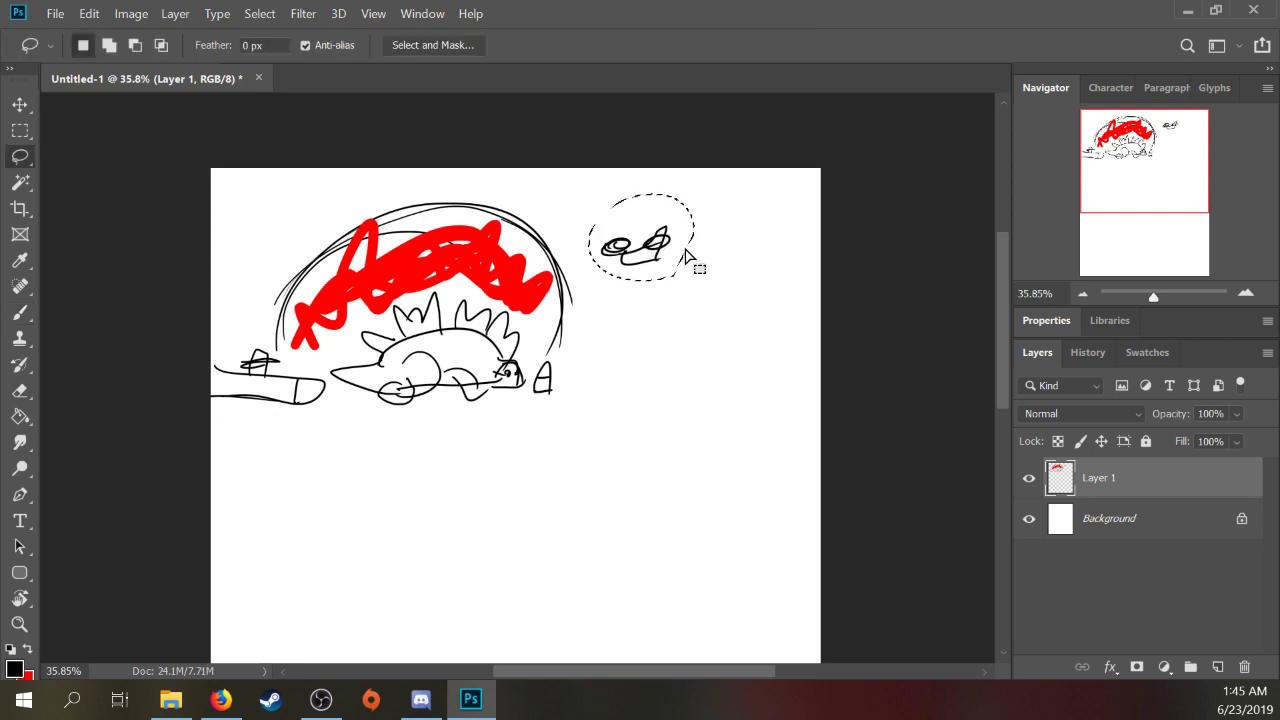
pyautogui.press('Delete')
pyautogui.hotkey('ctrl', 'd')
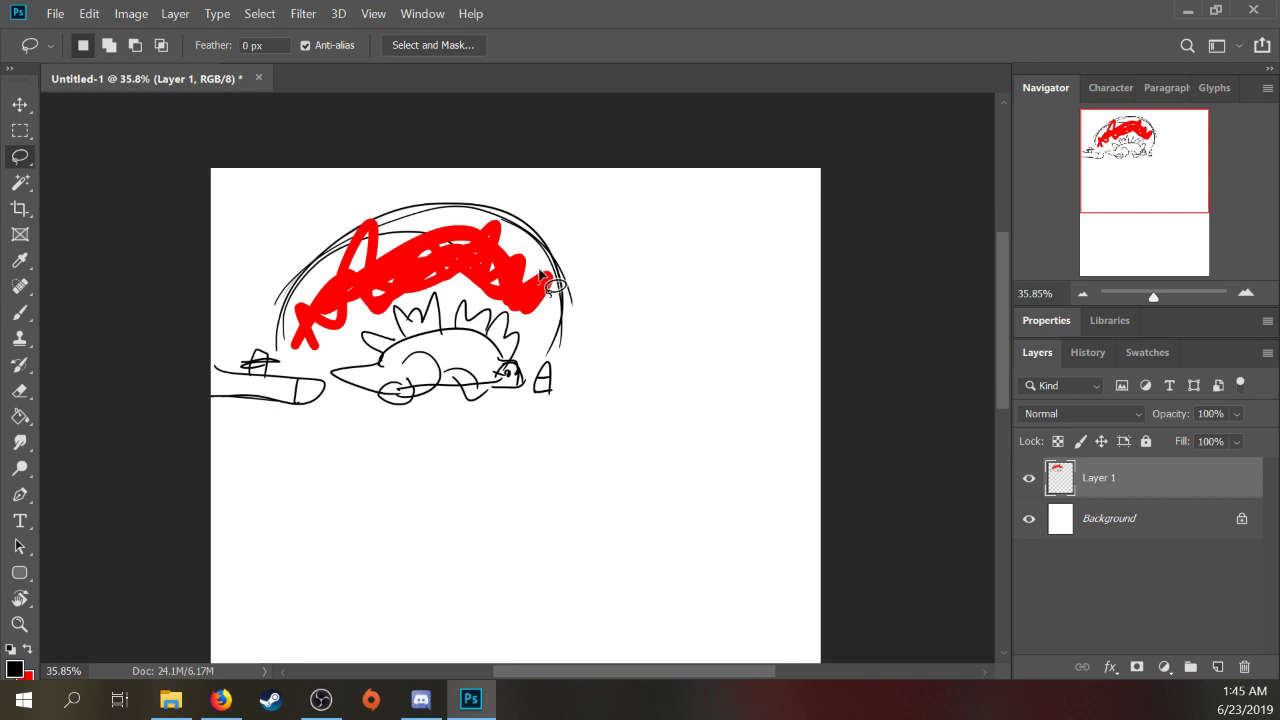
# Step: Draw a frowning man with glasses to the right of the arc, with a raised arm and a narrow torso
pyautogui.press('b')
pyautogui.moveTo(637, 285)
pyautogui.mouseDown()
pyautogui.moveTo(702, 228)
pyautogui.moveTo(704, 283)
pyautogui.moveTo(642, 268)
pyautogui.moveTo(686, 265)
pyautogui.moveTo(668, 268)
pyautogui.mouseUp()
pyautogui.moveTo(656, 278); pyautogui.dragTo(666, 287)
pyautogui.moveTo(670, 266)
pyautogui.mouseDown()
pyautogui.moveTo(688, 266)
pyautogui.moveTo(704, 292)
pyautogui.moveTo(696, 276)
pyautogui.moveTo(667, 297)
pyautogui.moveTo(656, 232)
pyautogui.moveTo(702, 248)
pyautogui.moveTo(712, 238)
pyautogui.moveTo(706, 296)
pyautogui.moveTo(684, 312)
pyautogui.moveTo(606, 298)
pyautogui.moveTo(614, 344)
pyautogui.moveTo(661, 376)
pyautogui.moveTo(660, 390)
pyautogui.mouseUp()
pyautogui.moveTo(692, 320); pyautogui.dragTo(691, 392)
pyautogui.moveTo(697, 316); pyautogui.dragTo(699, 378)
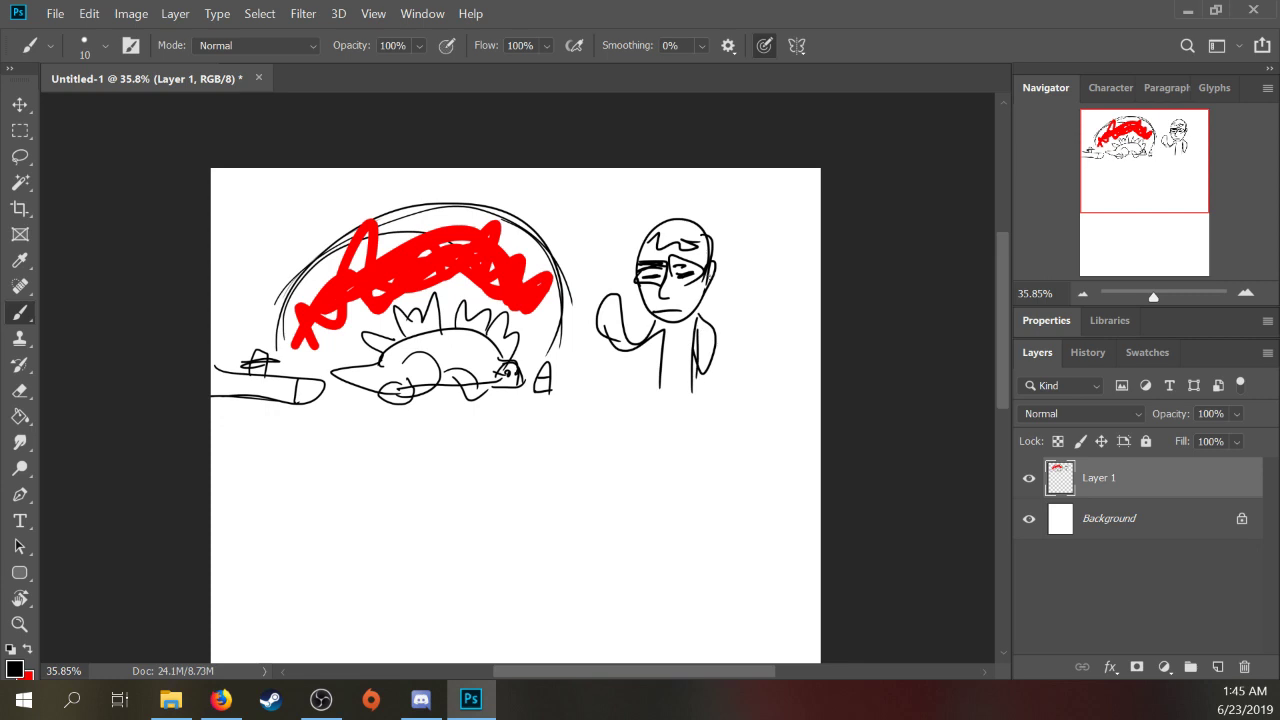
pyautogui.moveTo(664, 268); pyautogui.dragTo(704, 262)
pyautogui.moveTo(633, 327)
pyautogui.mouseDown()
pyautogui.moveTo(638, 350)
pyautogui.moveTo(660, 330)
pyautogui.mouseUp()
# Step: Handwrite "GOJIRAH" above the man's head and draw a speech-bubble curve beneath it
pyautogui.moveTo(604, 200); pyautogui.dragTo(612, 212)
pyautogui.moveTo(628, 196)
pyautogui.mouseDown()
pyautogui.moveTo(684, 203)
pyautogui.moveTo(712, 192)
pyautogui.mouseUp()
pyautogui.moveTo(587, 211); pyautogui.dragTo(733, 183)
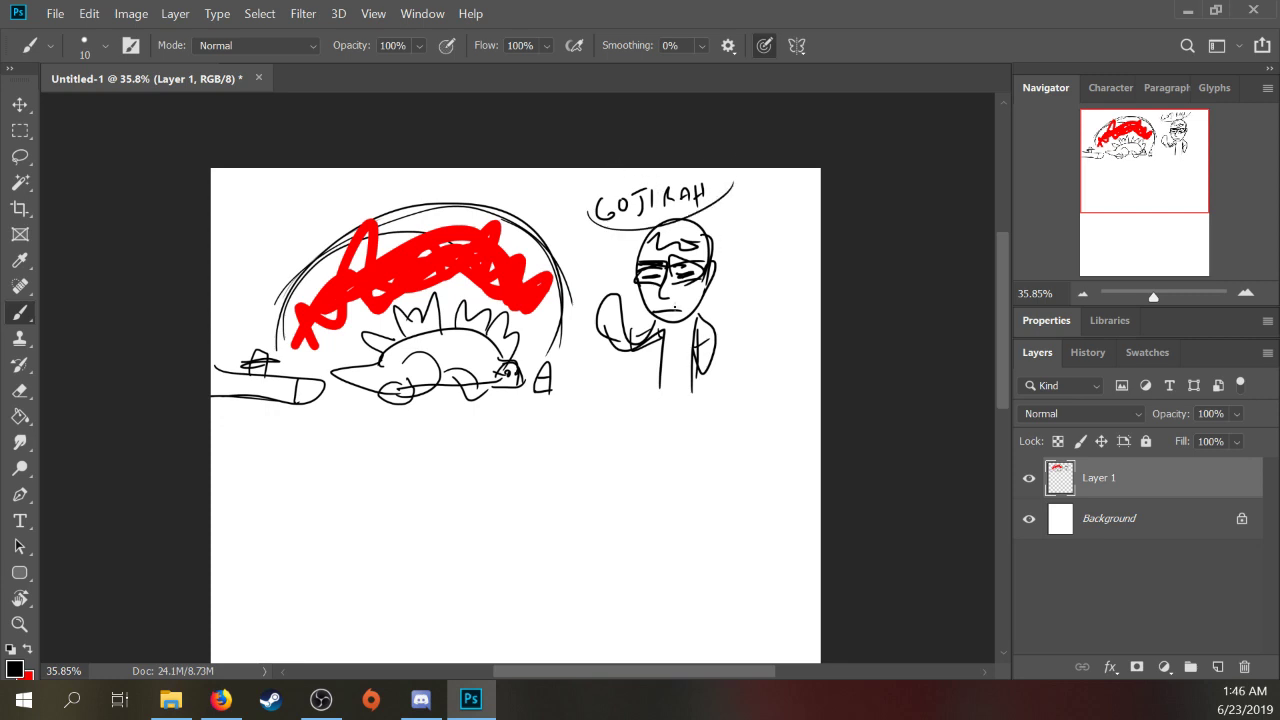
# Step: Handwrite "GODZILLA" beside the man's face and draw a tiny figure next to the small house
pyautogui.click(682, 306)
pyautogui.moveTo(716, 246); pyautogui.dragTo(720, 198)
pyautogui.moveTo(733, 280)
pyautogui.mouseDown()
pyautogui.moveTo(734, 300)
pyautogui.moveTo(790, 282)
pyautogui.mouseUp()
pyautogui.moveTo(794, 256)
pyautogui.mouseDown()
pyautogui.moveTo(800, 280)
pyautogui.moveTo(814, 250)
pyautogui.mouseUp()
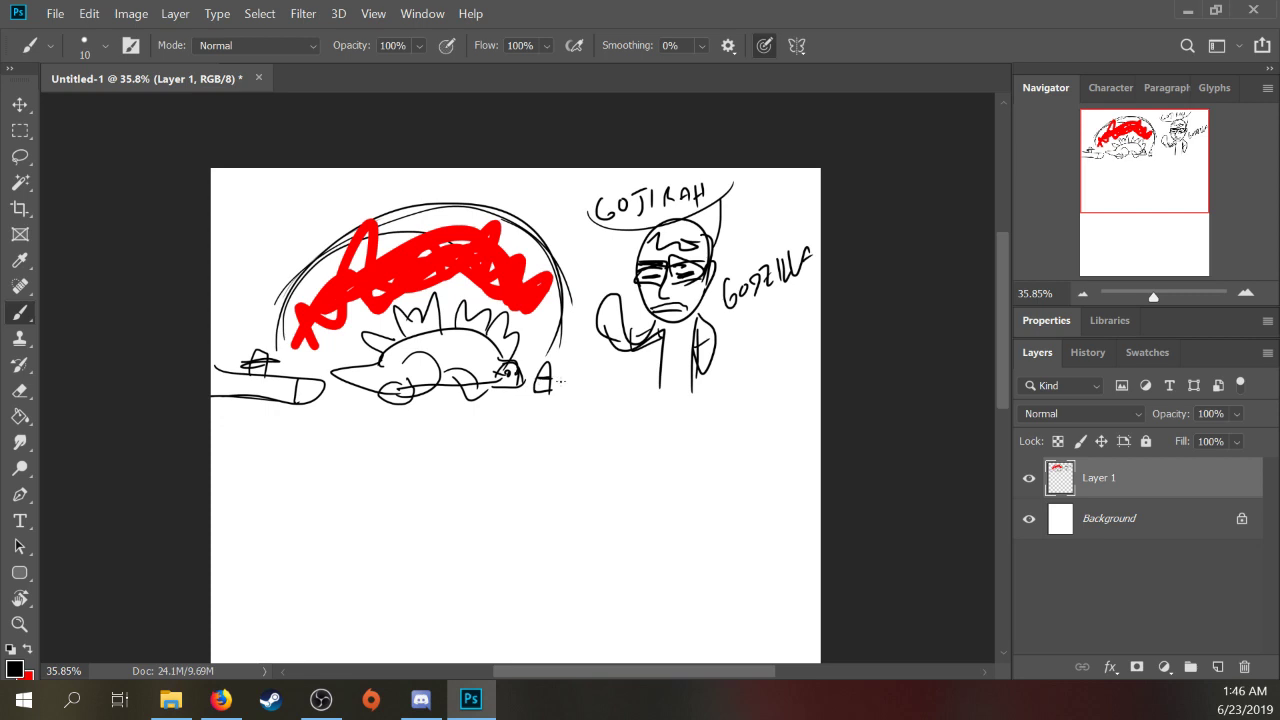
pyautogui.moveTo(566, 366)
pyautogui.mouseDown()
pyautogui.moveTo(566, 396)
pyautogui.moveTo(576, 384)
pyautogui.mouseUp()
# Step: Draw a large rounded shape below the creature, with curved outlines and a circle containing an asterisk at its centre
pyautogui.moveTo(428, 434); pyautogui.dragTo(524, 338)
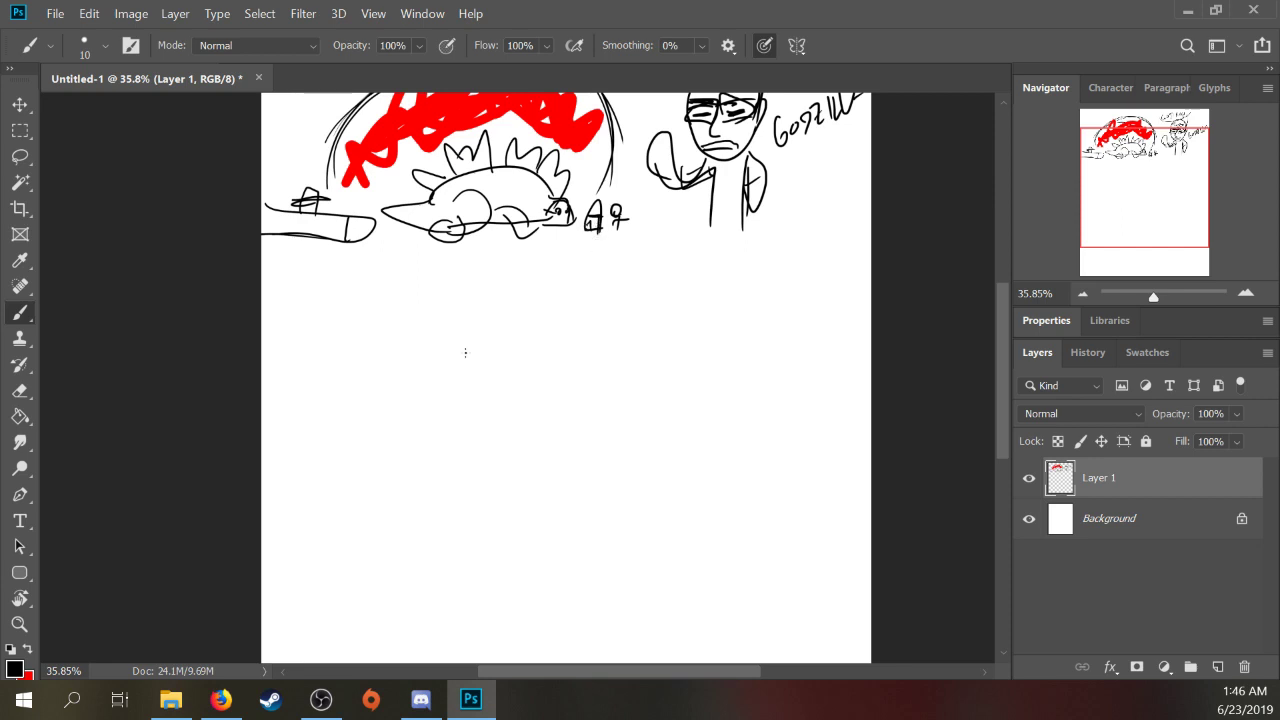
pyautogui.moveTo(491, 354); pyautogui.dragTo(482, 366)
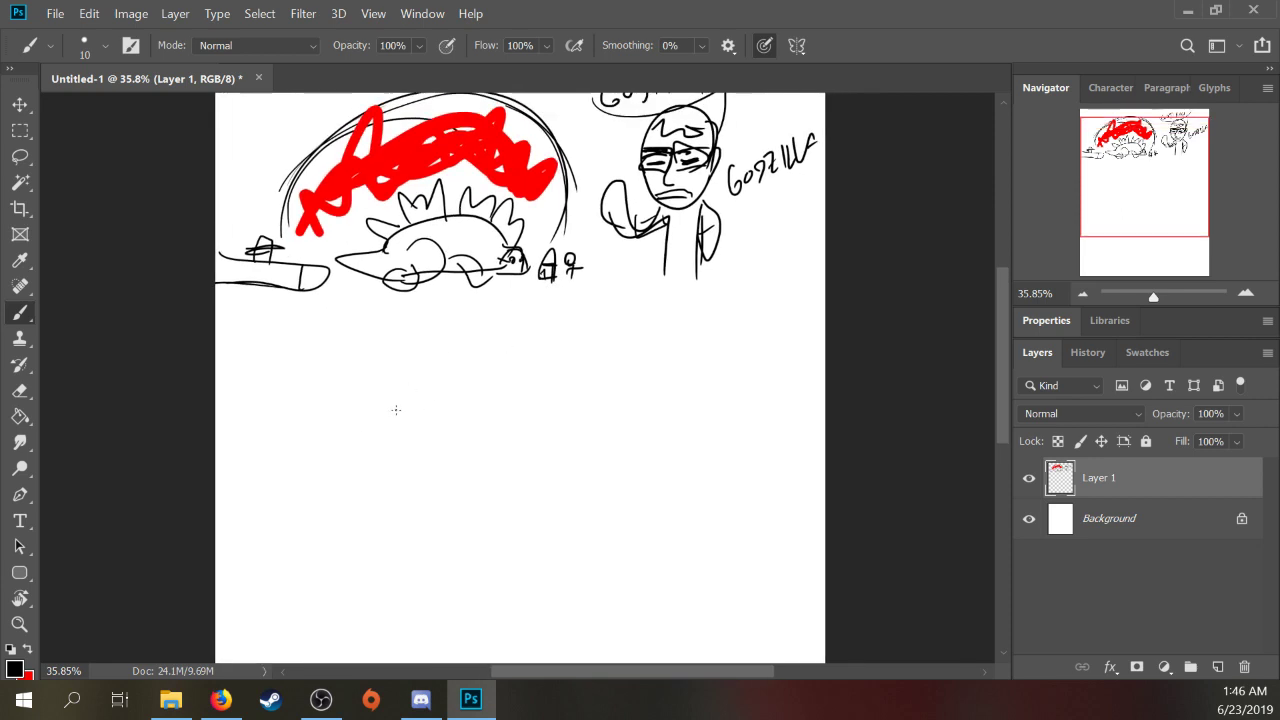
pyautogui.moveTo(355, 401)
pyautogui.mouseDown()
pyautogui.moveTo(327, 426)
pyautogui.moveTo(322, 399)
pyautogui.moveTo(347, 434)
pyautogui.moveTo(315, 423)
pyautogui.moveTo(362, 426)
pyautogui.mouseUp()
pyautogui.moveTo(335, 442)
pyautogui.mouseDown()
pyautogui.moveTo(344, 400)
pyautogui.moveTo(304, 447)
pyautogui.moveTo(338, 463)
pyautogui.mouseUp()
pyautogui.moveTo(300, 421); pyautogui.dragTo(298, 450)
pyautogui.moveTo(310, 343)
pyautogui.mouseDown()
pyautogui.moveTo(350, 372)
pyautogui.moveTo(214, 313)
pyautogui.mouseUp()
pyautogui.moveTo(214, 348)
pyautogui.mouseDown()
pyautogui.moveTo(282, 392)
pyautogui.moveTo(248, 530)
pyautogui.mouseUp()
pyautogui.moveTo(350, 368)
pyautogui.mouseDown()
pyautogui.moveTo(453, 394)
pyautogui.moveTo(444, 536)
pyautogui.mouseUp()
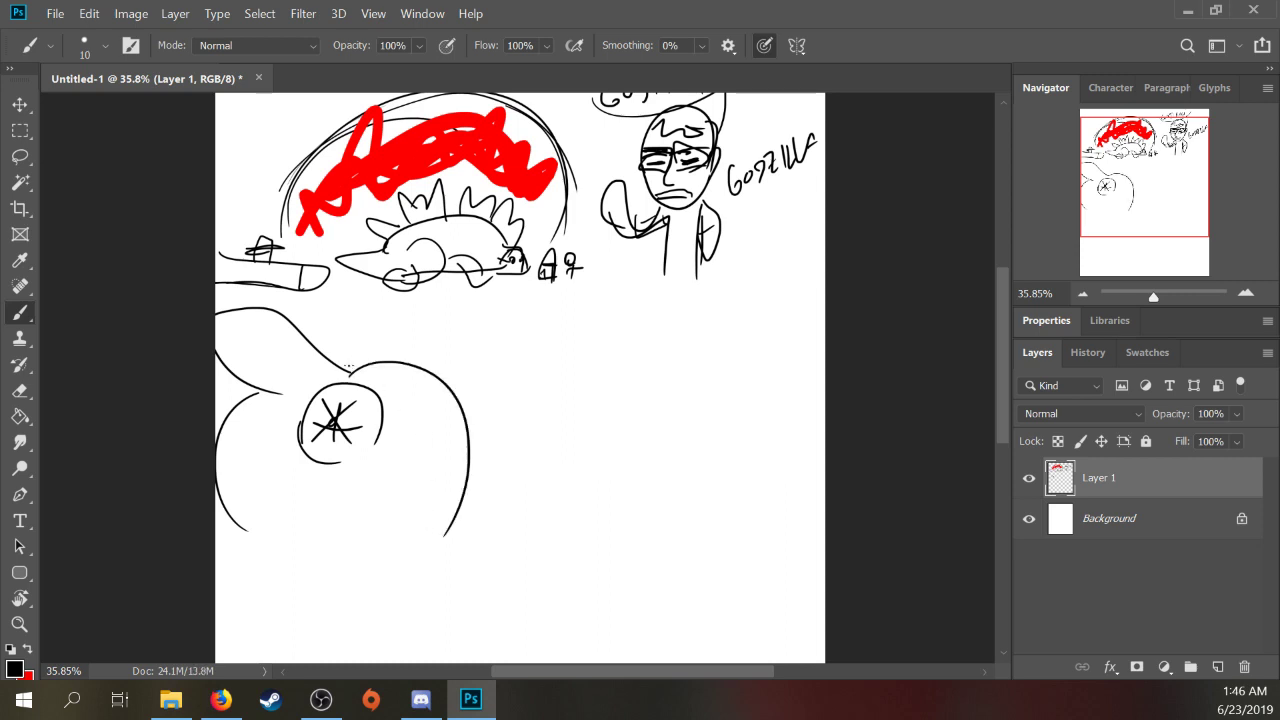
pyautogui.moveTo(310, 403); pyautogui.dragTo(216, 434)
pyautogui.moveTo(216, 320); pyautogui.dragTo(352, 370)
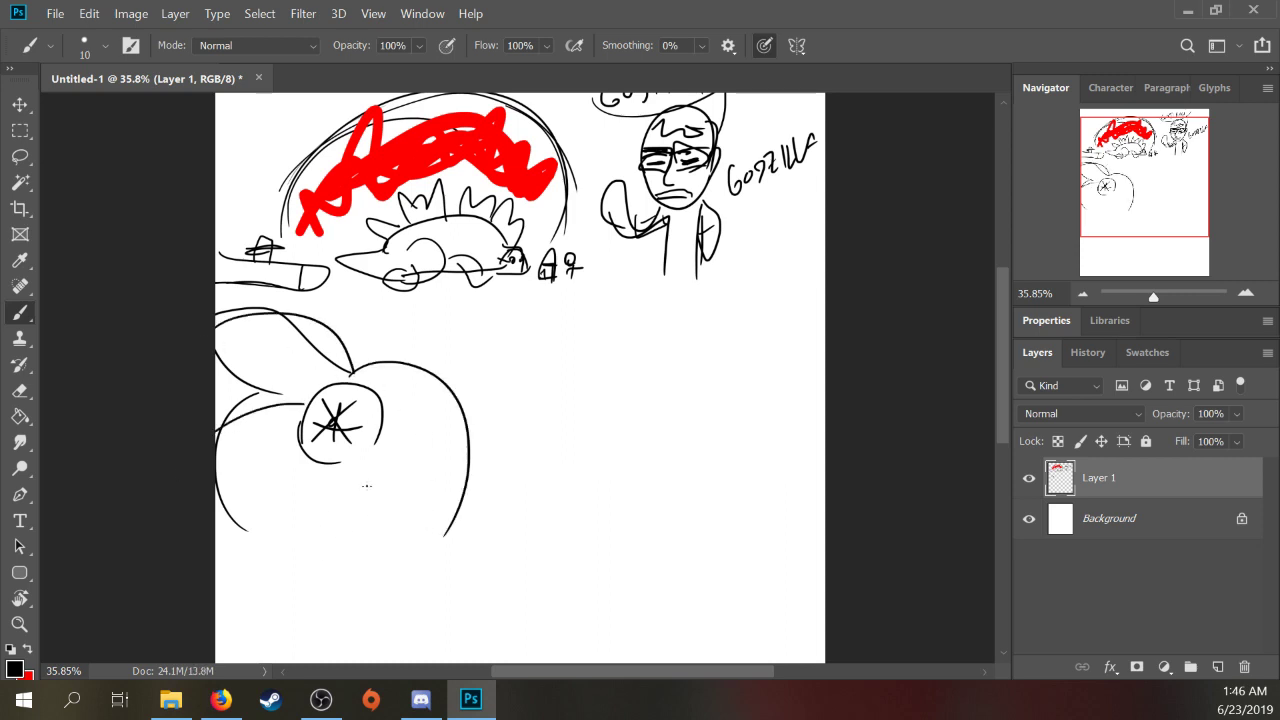
# Step: Lasso the large rounded sketch below the creature, cut it from the layer and return to the Brush tool
pyautogui.press('l')
pyautogui.moveTo(429, 347)
pyautogui.mouseDown()
pyautogui.moveTo(197, 351)
pyautogui.moveTo(551, 517)
pyautogui.moveTo(466, 342)
pyautogui.mouseUp()
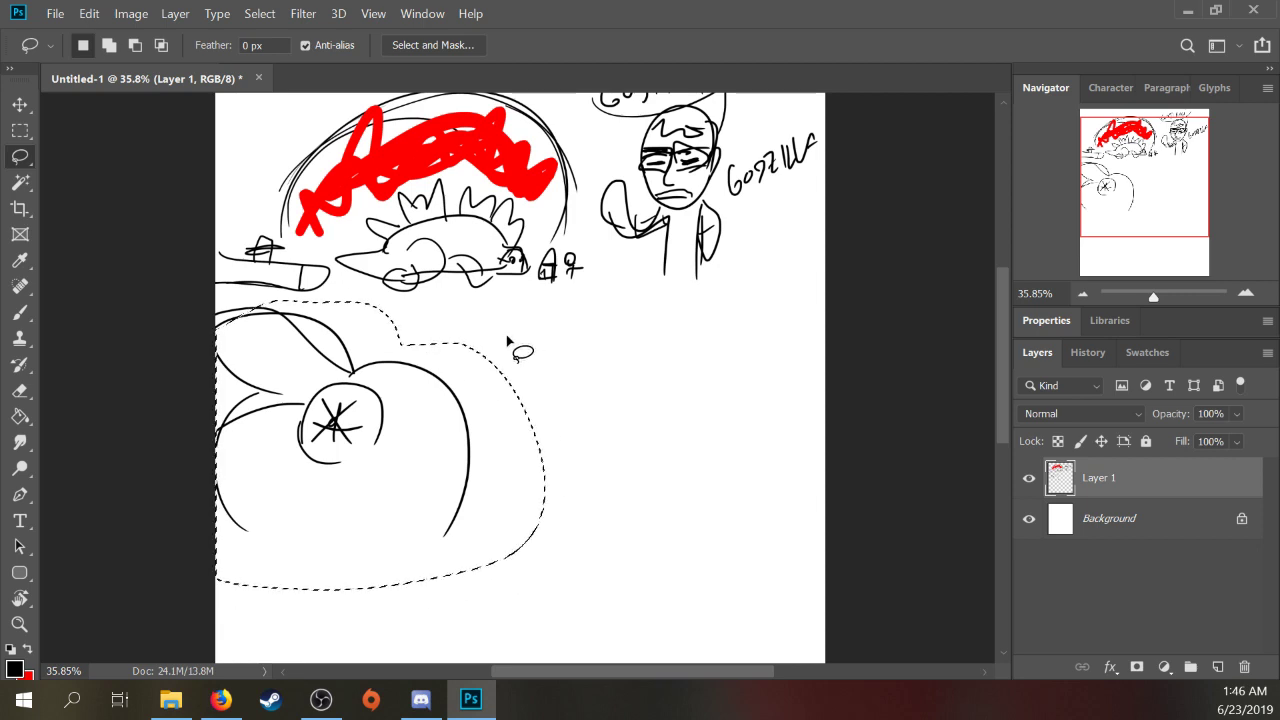
pyautogui.hotkey('ctrl', 'x')
pyautogui.press('b')
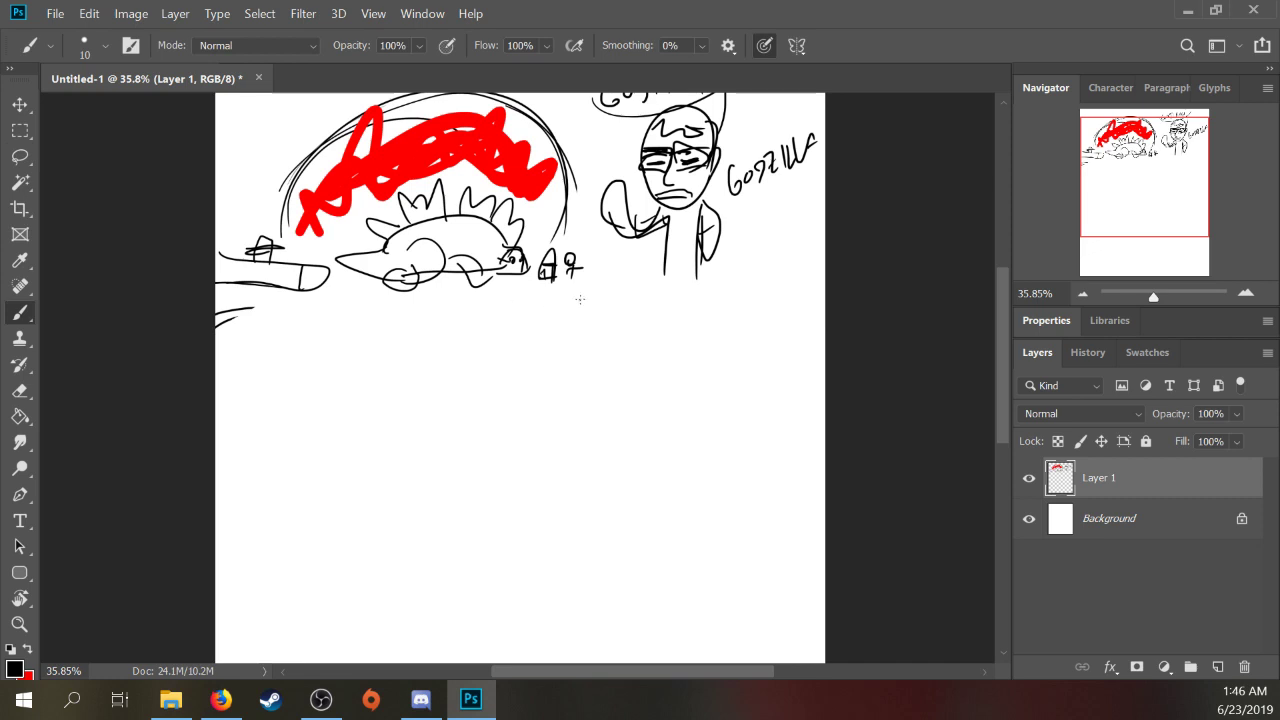
# Step: Draw a large creature's bent hind leg and back curve below the cartoons, plus a slanted oval with a scribbled centre
pyautogui.moveTo(352, 402); pyautogui.dragTo(322, 470)
pyautogui.moveTo(322, 424); pyautogui.dragTo(349, 433)
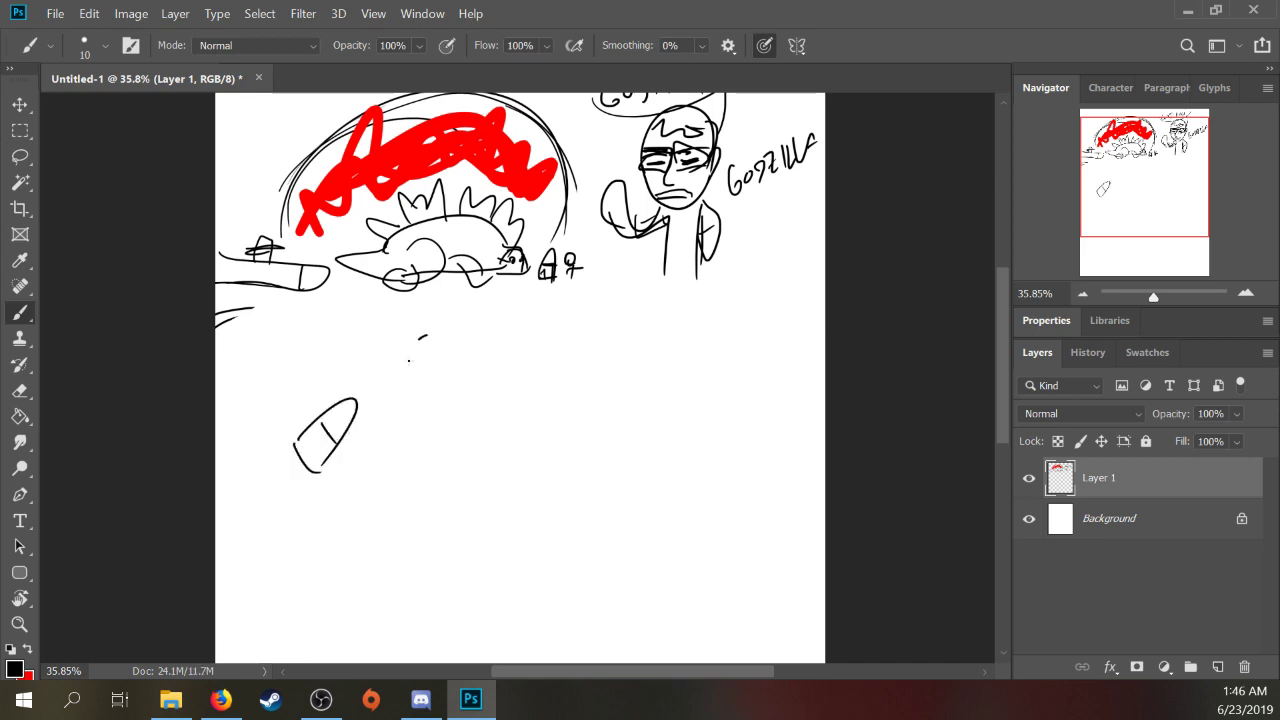
pyautogui.moveTo(427, 336); pyautogui.dragTo(450, 450)
pyautogui.moveTo(502, 346)
pyautogui.mouseDown()
pyautogui.moveTo(492, 482)
pyautogui.moveTo(366, 462)
pyautogui.moveTo(375, 563)
pyautogui.moveTo(515, 474)
pyautogui.mouseUp()
pyautogui.moveTo(403, 362); pyautogui.dragTo(215, 376)
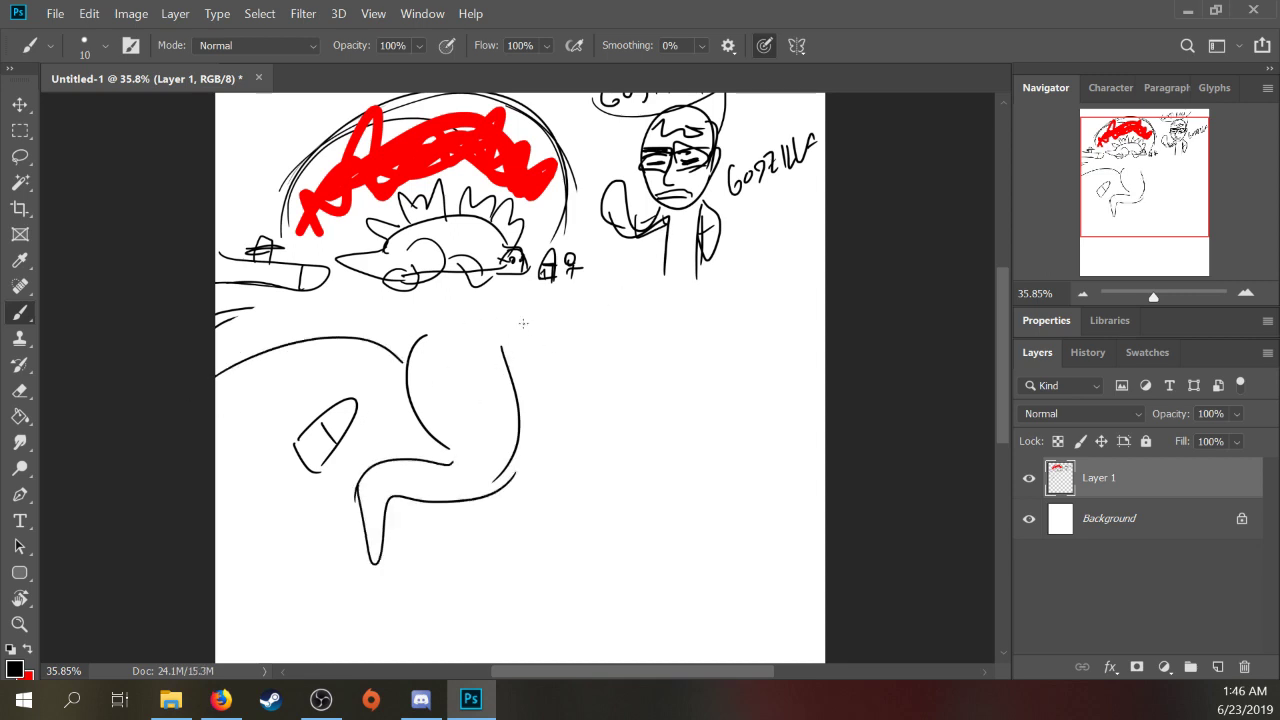
pyautogui.moveTo(508, 400); pyautogui.dragTo(468, 478)
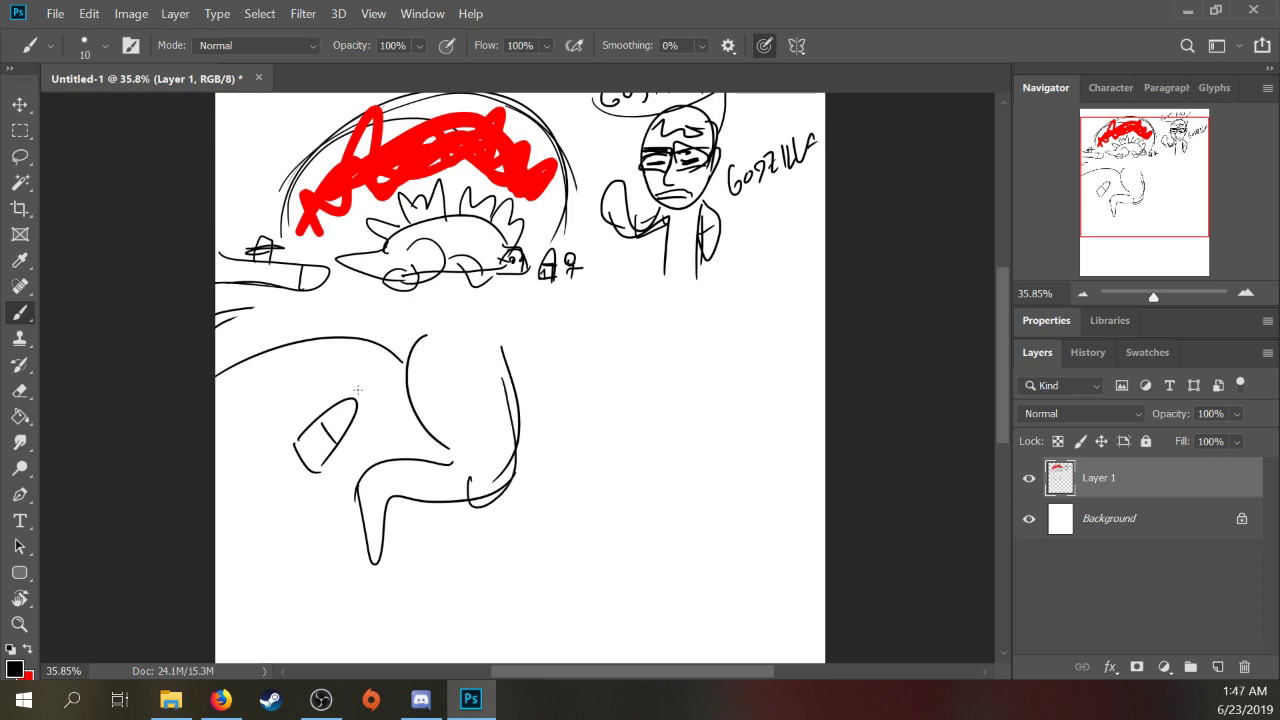
pyautogui.moveTo(297, 441)
pyautogui.mouseDown()
pyautogui.moveTo(324, 428)
pyautogui.moveTo(334, 440)
pyautogui.moveTo(322, 432)
pyautogui.mouseUp()
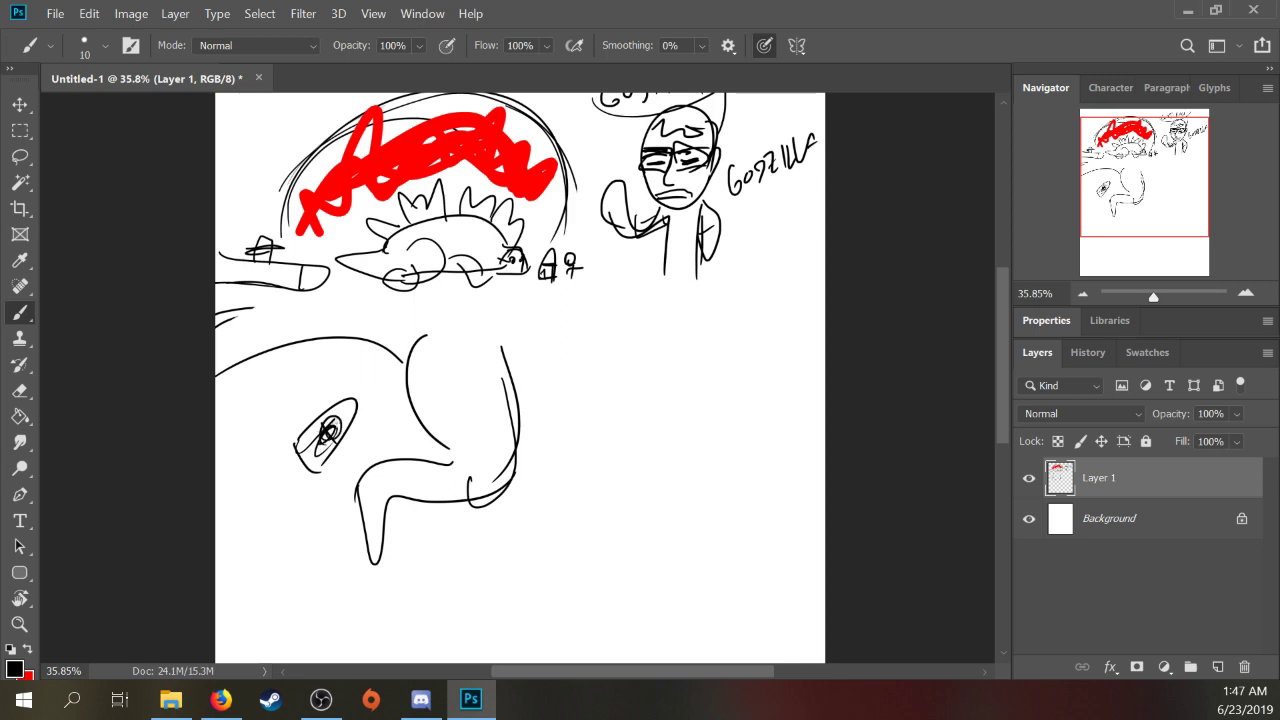
# Step: Draw the large creature's belly line, the start of its forearm, its neck and its head with an open jaw
pyautogui.moveTo(466, 333)
pyautogui.mouseDown()
pyautogui.moveTo(521, 440)
pyautogui.moveTo(585, 458)
pyautogui.moveTo(610, 444)
pyautogui.mouseUp()
pyautogui.moveTo(615, 382)
pyautogui.mouseDown()
pyautogui.moveTo(642, 444)
pyautogui.moveTo(651, 438)
pyautogui.mouseUp()
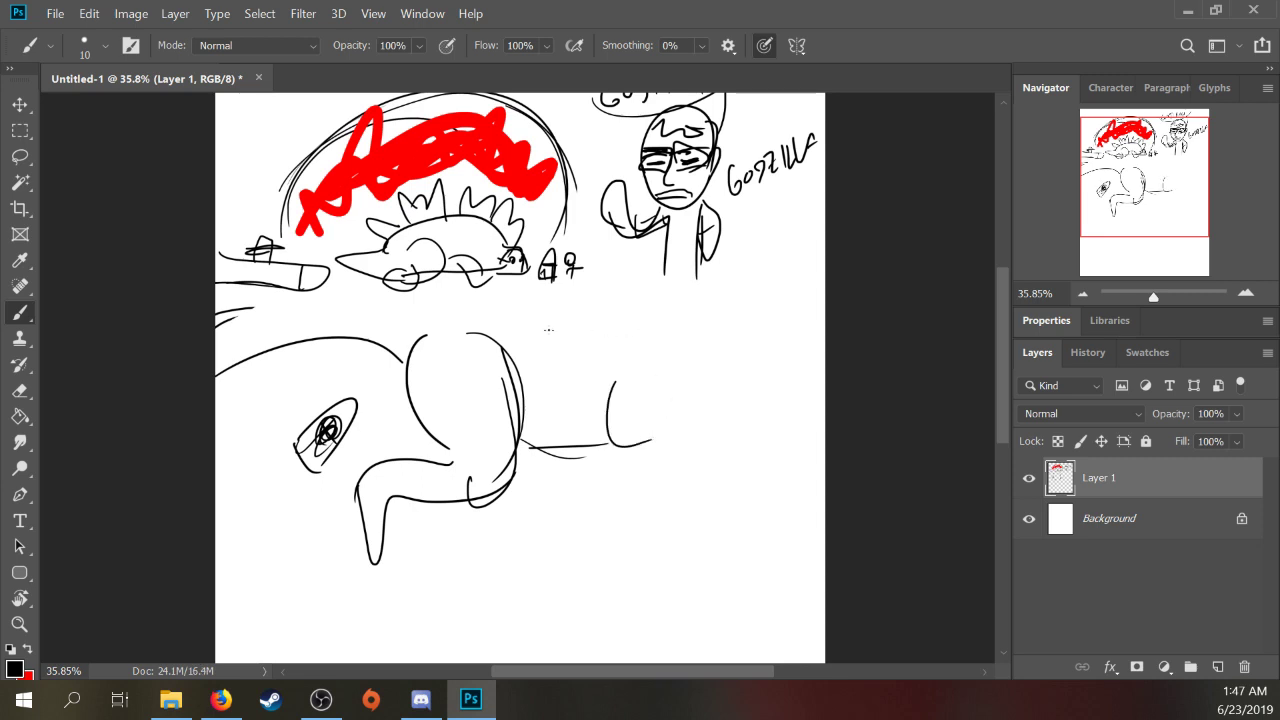
pyautogui.moveTo(517, 300)
pyautogui.mouseDown()
pyautogui.moveTo(628, 339)
pyautogui.moveTo(740, 297)
pyautogui.moveTo(726, 318)
pyautogui.moveTo(756, 292)
pyautogui.moveTo(766, 338)
pyautogui.mouseUp()
pyautogui.moveTo(722, 346)
pyautogui.mouseDown()
pyautogui.moveTo(752, 357)
pyautogui.moveTo(712, 372)
pyautogui.mouseUp()
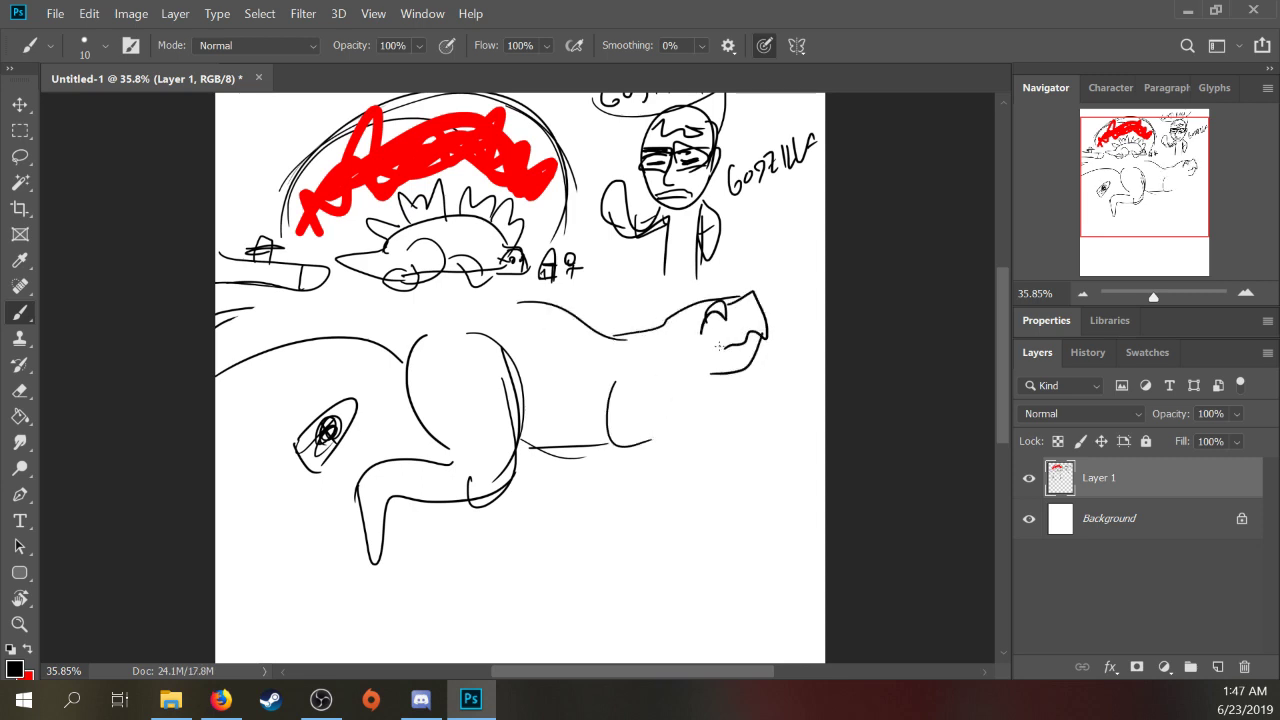
# Step: Add spikes along the large creature's neck, finish its forearm and add short contour strokes to the head and body
pyautogui.moveTo(692, 305)
pyautogui.mouseDown()
pyautogui.moveTo(677, 280)
pyautogui.moveTo(641, 320)
pyautogui.mouseUp()
pyautogui.moveTo(591, 309); pyautogui.dragTo(607, 328)
pyautogui.moveTo(687, 330)
pyautogui.mouseDown()
pyautogui.moveTo(686, 367)
pyautogui.moveTo(656, 411)
pyautogui.moveTo(682, 434)
pyautogui.mouseUp()
pyautogui.moveTo(634, 441); pyautogui.dragTo(714, 444)
pyautogui.moveTo(400, 397); pyautogui.dragTo(405, 426)
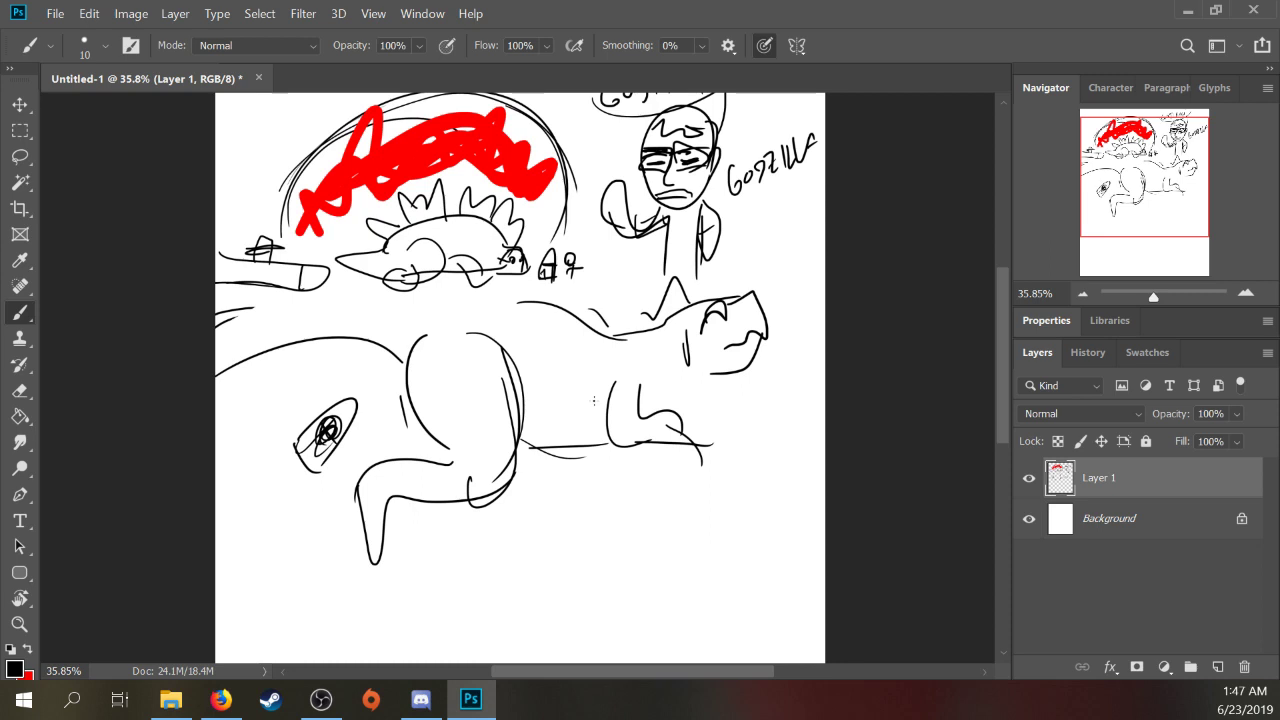
pyautogui.moveTo(622, 346); pyautogui.dragTo(585, 395)
# Step: Lasso the large creature sketch below the cartoons, delete it and clear the selection
pyautogui.press('l')
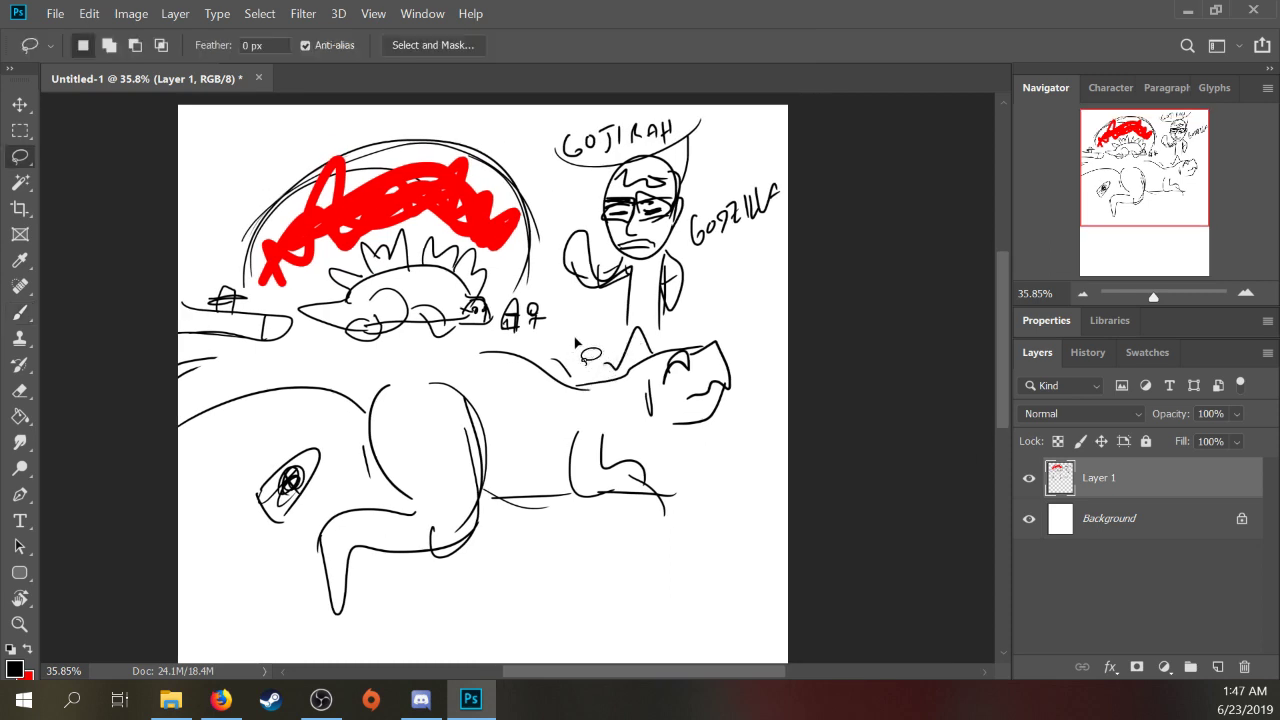
pyautogui.moveTo(527, 355)
pyautogui.mouseDown()
pyautogui.moveTo(285, 362)
pyautogui.moveTo(414, 623)
pyautogui.moveTo(634, 343)
pyautogui.moveTo(545, 367)
pyautogui.mouseUp()
pyautogui.press('Delete')
pyautogui.hotkey('ctrl', 'd')
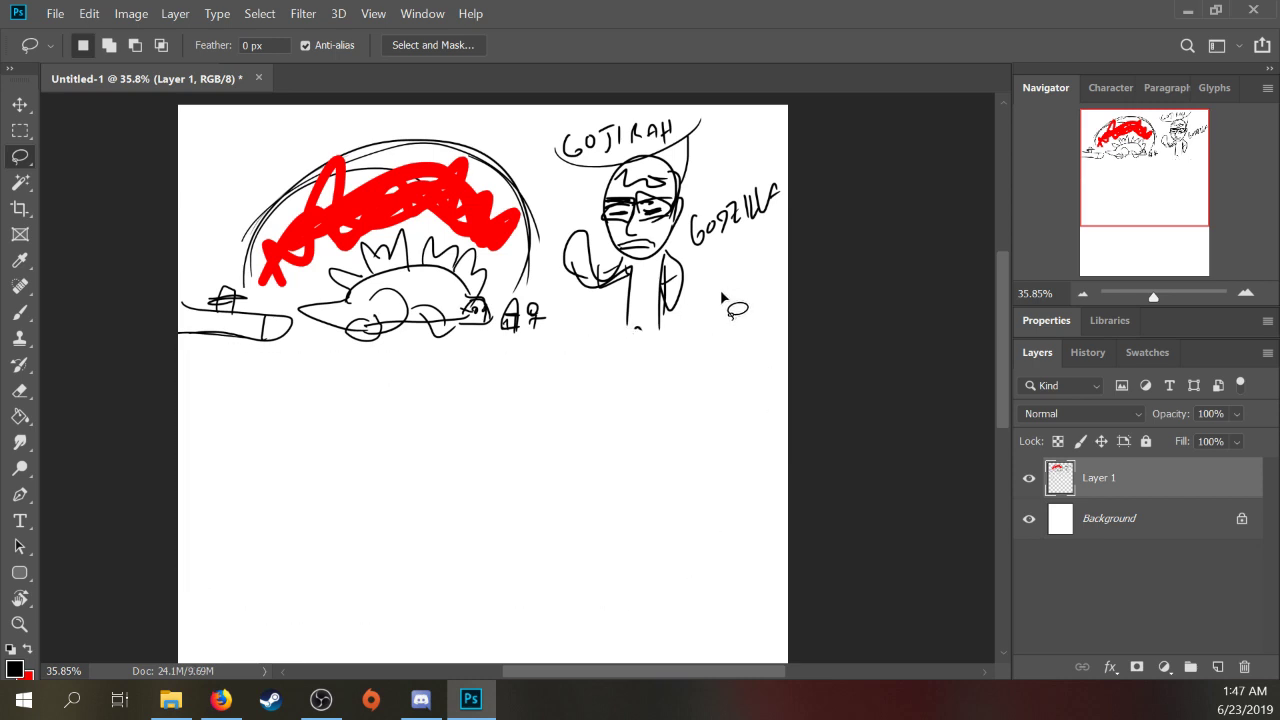
# Step: Draw a creature's head in profile with wide-open toothed jaws and a tiny object in front of the mouth
pyautogui.press('b')
pyautogui.moveTo(218, 407)
pyautogui.mouseDown()
pyautogui.moveTo(255, 393)
pyautogui.moveTo(335, 432)
pyautogui.mouseUp()
pyautogui.moveTo(242, 466)
pyautogui.mouseDown()
pyautogui.moveTo(262, 480)
pyautogui.moveTo(300, 457)
pyautogui.moveTo(326, 518)
pyautogui.moveTo(300, 500)
pyautogui.mouseUp()
pyautogui.moveTo(330, 514)
pyautogui.mouseDown()
pyautogui.moveTo(258, 546)
pyautogui.moveTo(226, 524)
pyautogui.mouseUp()
pyautogui.moveTo(280, 458); pyautogui.dragTo(343, 433)
pyautogui.moveTo(312, 486)
pyautogui.mouseDown()
pyautogui.moveTo(342, 486)
pyautogui.moveTo(330, 488)
pyautogui.mouseUp()
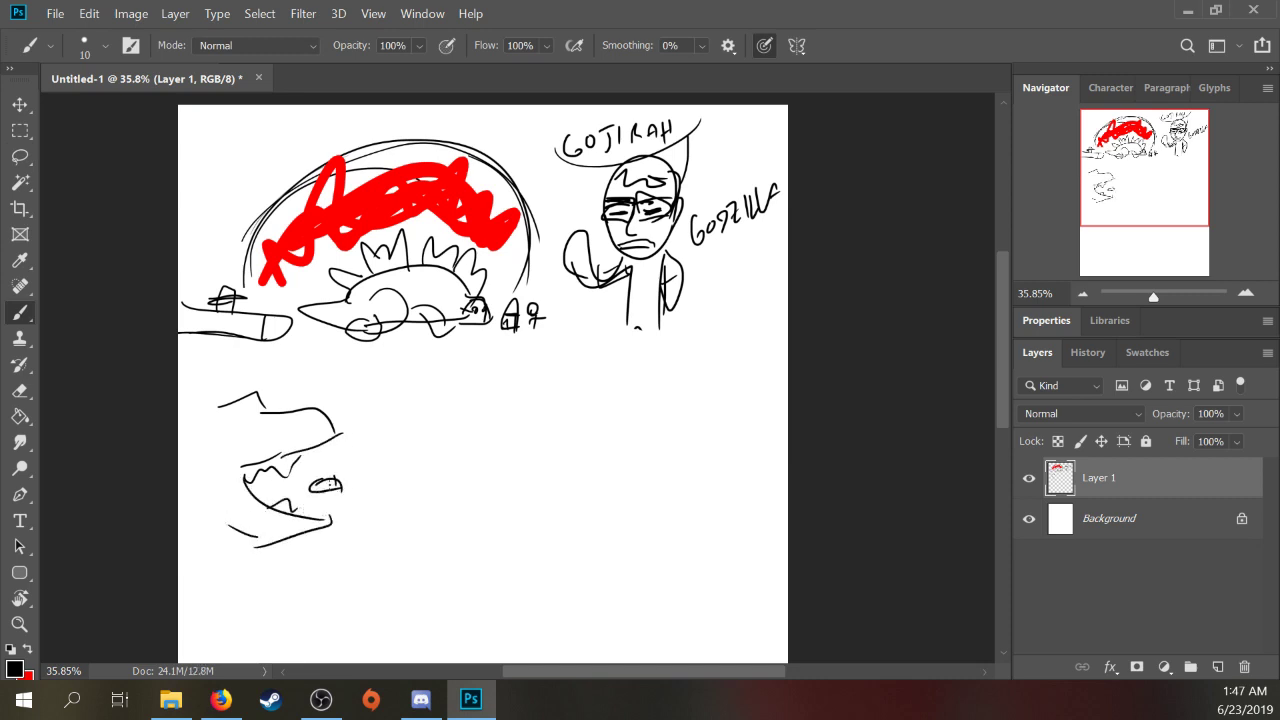
# Step: Add more teeth, a heavily shaded eye and a small zigzag mark beside the snout of the creature's head
pyautogui.moveTo(300, 446); pyautogui.dragTo(318, 460)
pyautogui.moveTo(248, 412)
pyautogui.mouseDown()
pyautogui.moveTo(224, 420)
pyautogui.moveTo(250, 414)
pyautogui.mouseUp()
pyautogui.moveTo(363, 440); pyautogui.dragTo(358, 408)
pyautogui.moveTo(250, 418)
pyautogui.mouseDown()
pyautogui.moveTo(220, 430)
pyautogui.moveTo(252, 420)
pyautogui.mouseUp()
# Step: Lasso the open-jawed head, cut it from the layer and return to the Brush tool
pyautogui.press('l')
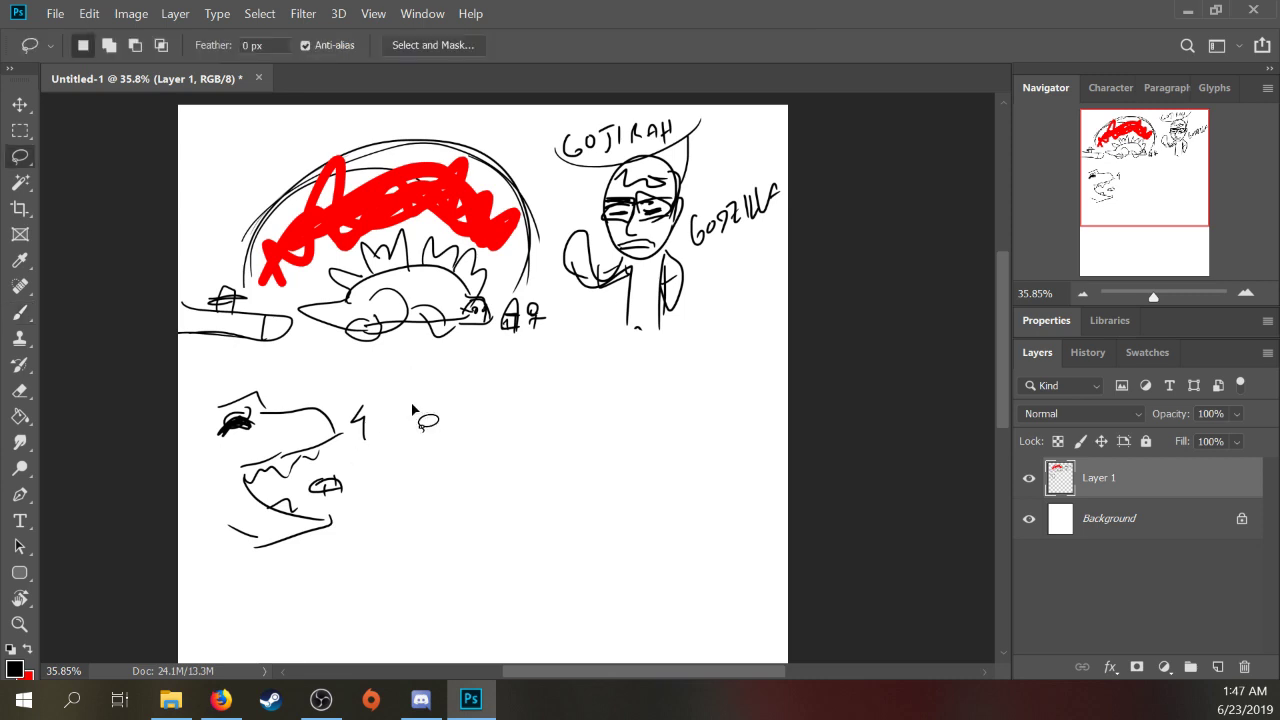
pyautogui.moveTo(402, 425)
pyautogui.mouseDown()
pyautogui.moveTo(405, 570)
pyautogui.moveTo(430, 410)
pyautogui.mouseUp()
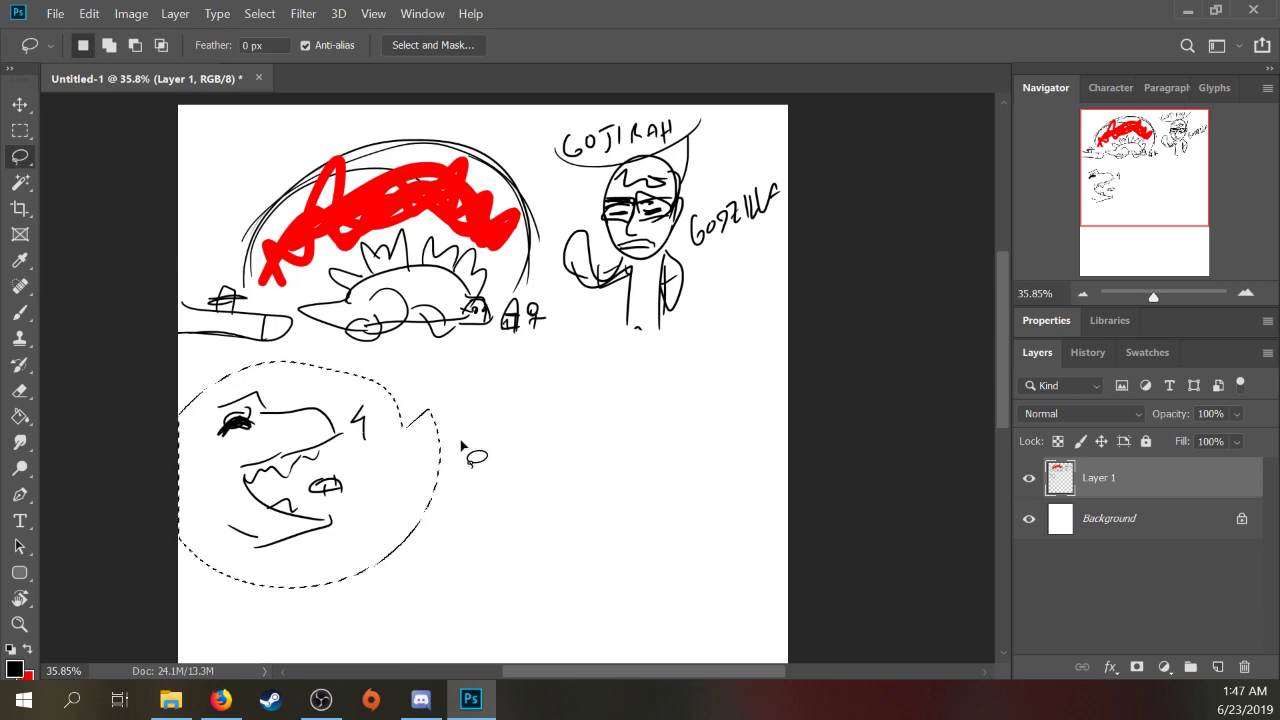
pyautogui.hotkey('ctrl', 'x')
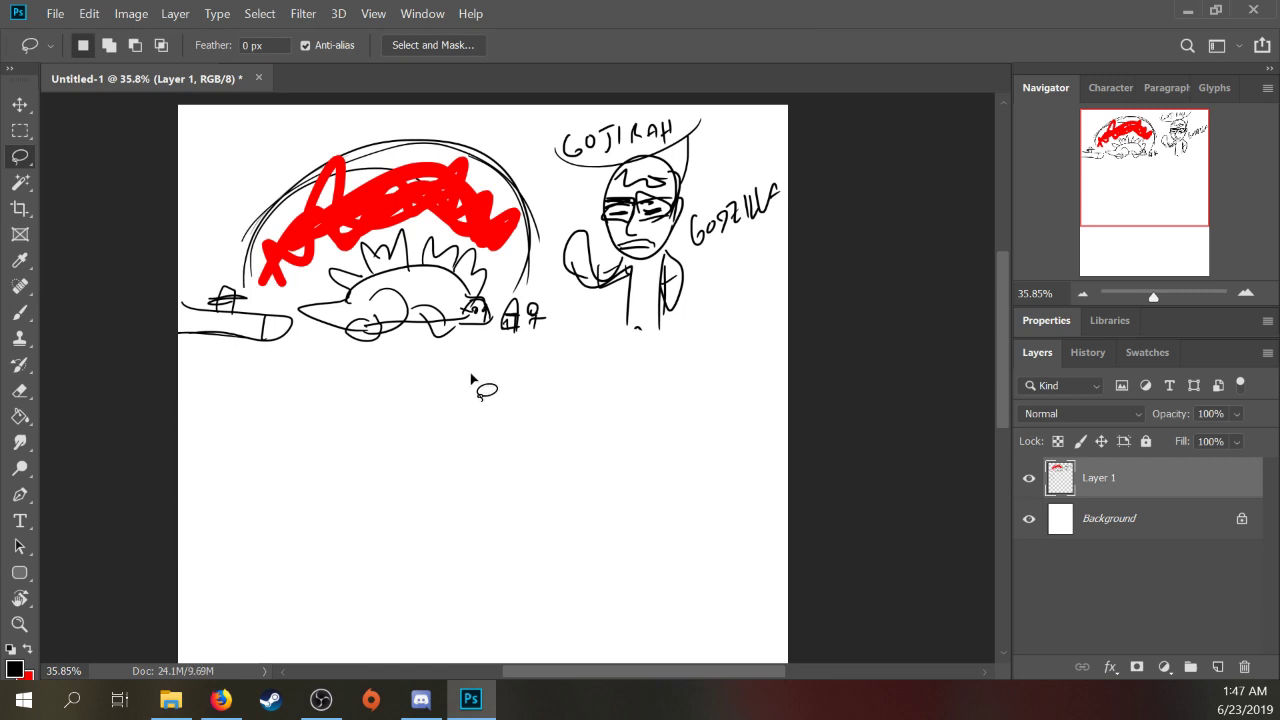
pyautogui.press('b')
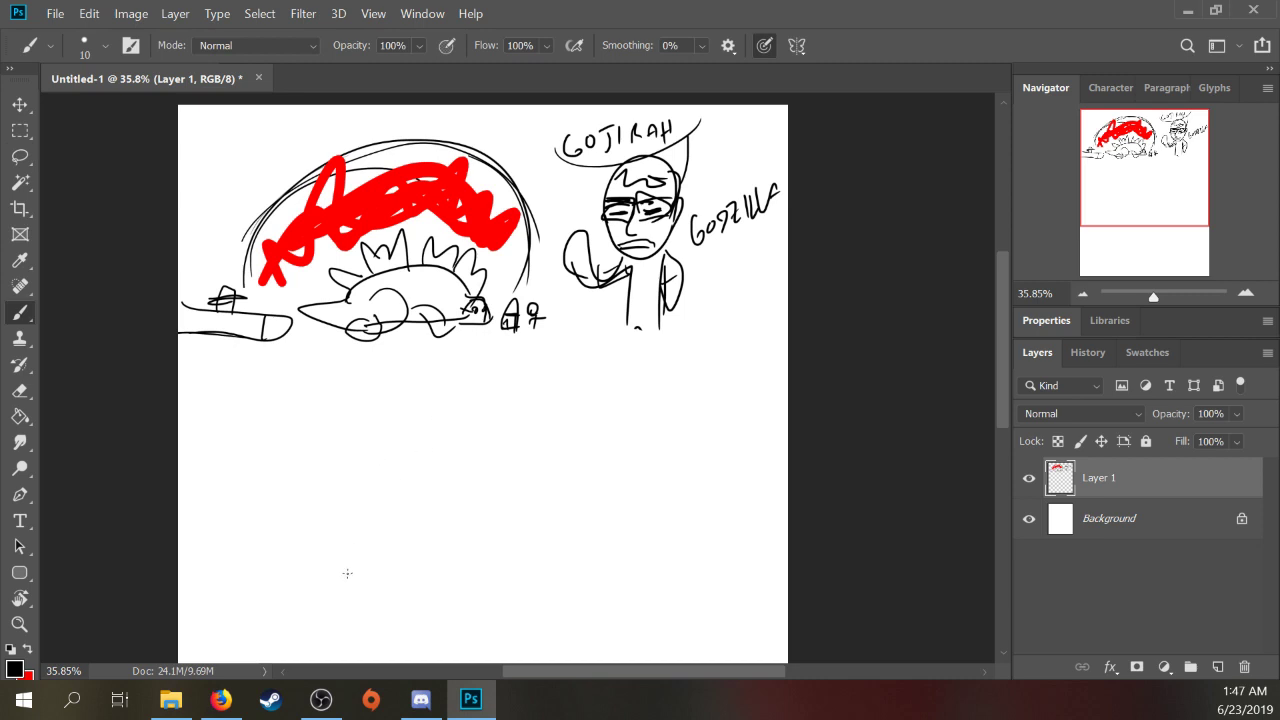
# Step: Draw a creature's back, neck and upturned open snout, then undo the vertical line rising from the mouth
pyautogui.moveTo(320, 609)
pyautogui.mouseDown()
pyautogui.moveTo(367, 503)
pyautogui.moveTo(378, 432)
pyautogui.moveTo(432, 418)
pyautogui.moveTo(430, 450)
pyautogui.mouseUp()
pyautogui.moveTo(400, 432); pyautogui.dragTo(400, 350)
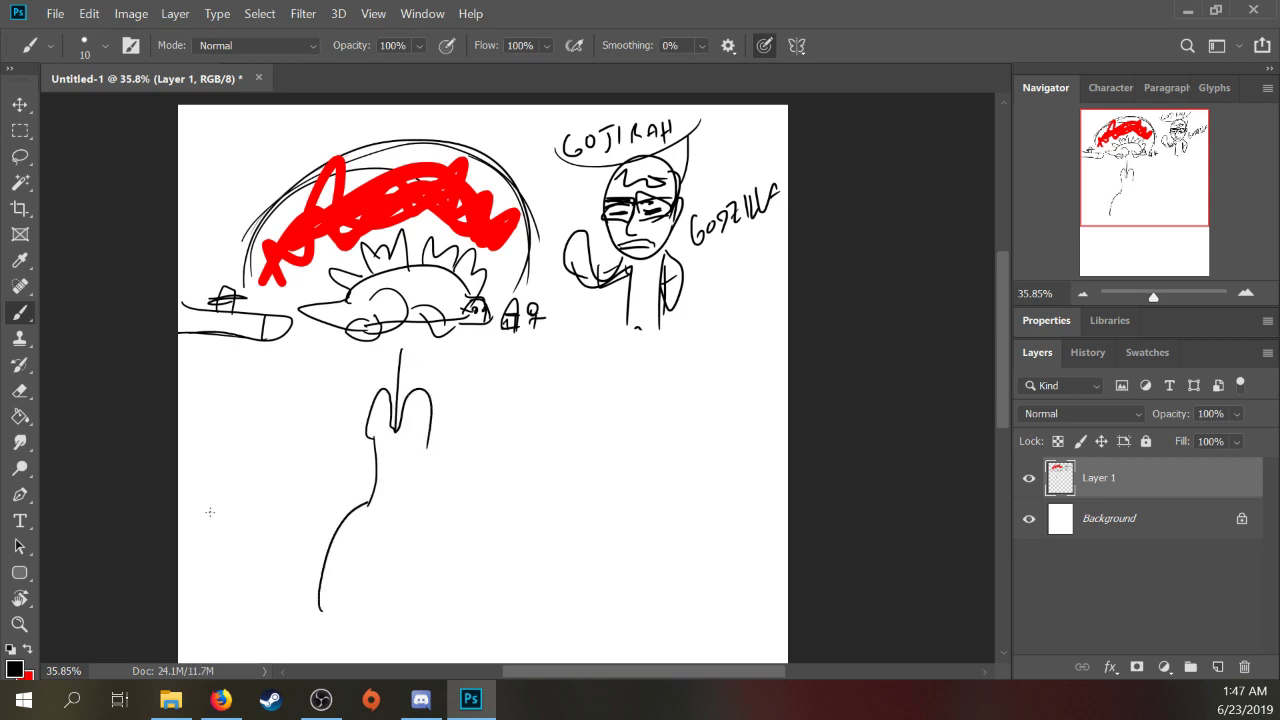
pyautogui.hotkey('ctrl', 'z')
# Step: Swap the foreground and background colours, then lasso and delete all the older cartoons above the new creature outline
pyautogui.click(26, 650)
pyautogui.press('l')
pyautogui.moveTo(487, 377); pyautogui.dragTo(418, 348)
pyautogui.moveTo(425, 100)
pyautogui.mouseDown()
pyautogui.moveTo(563, 392)
pyautogui.moveTo(505, 366)
pyautogui.mouseUp()
pyautogui.press('Delete')
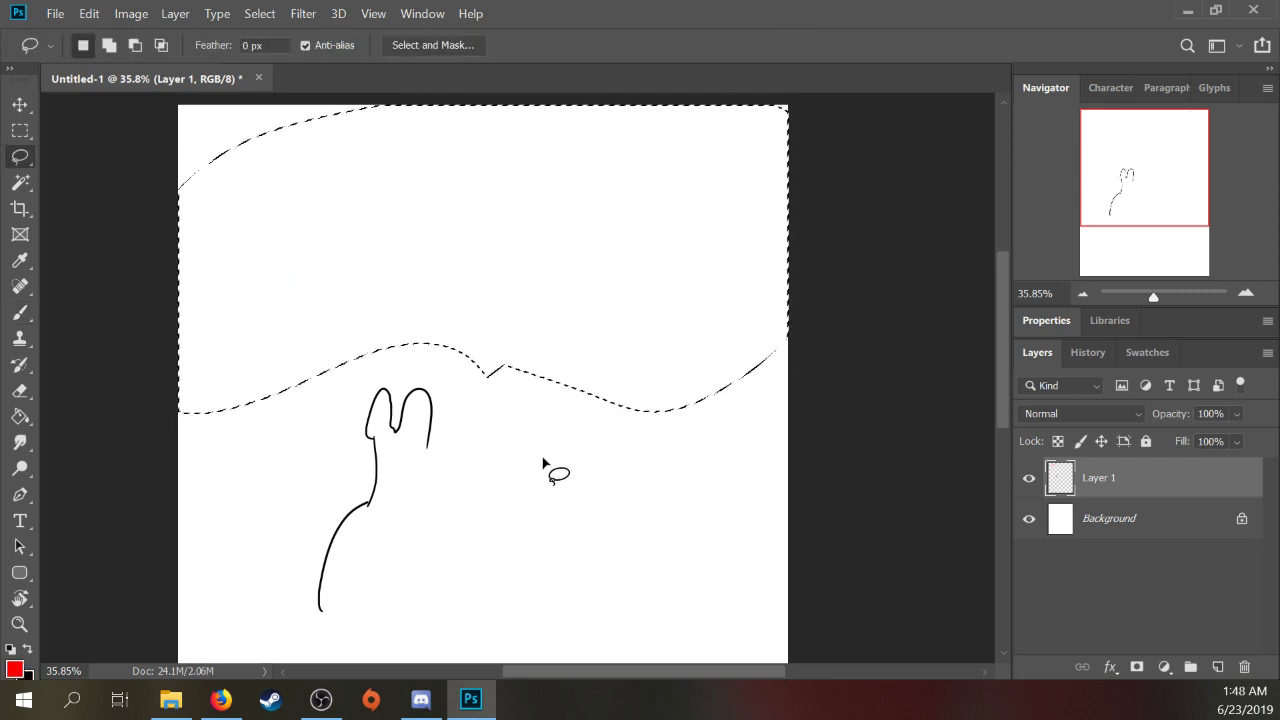
pyautogui.hotkey('ctrl', 'd')
# Step: Set the foreground colour to the bright blue 00baff
pyautogui.click(15, 668)
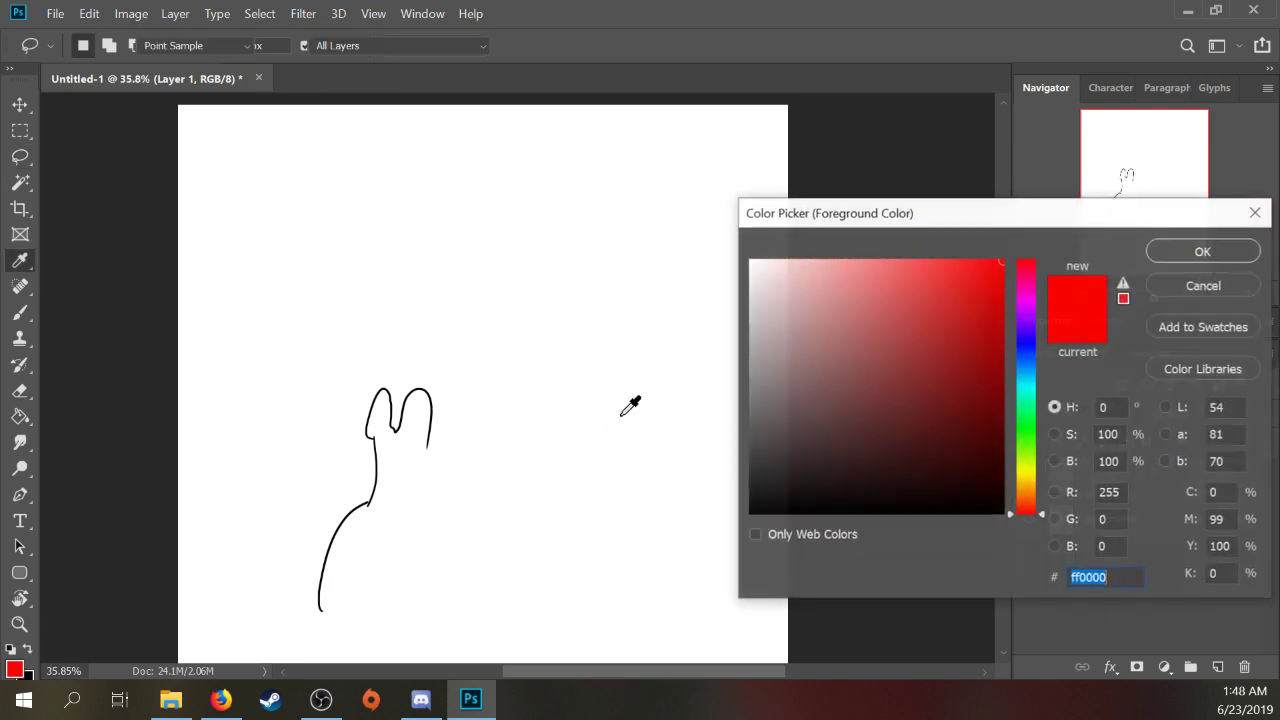
pyautogui.click(1030, 383)
pyautogui.click(1040, 375)
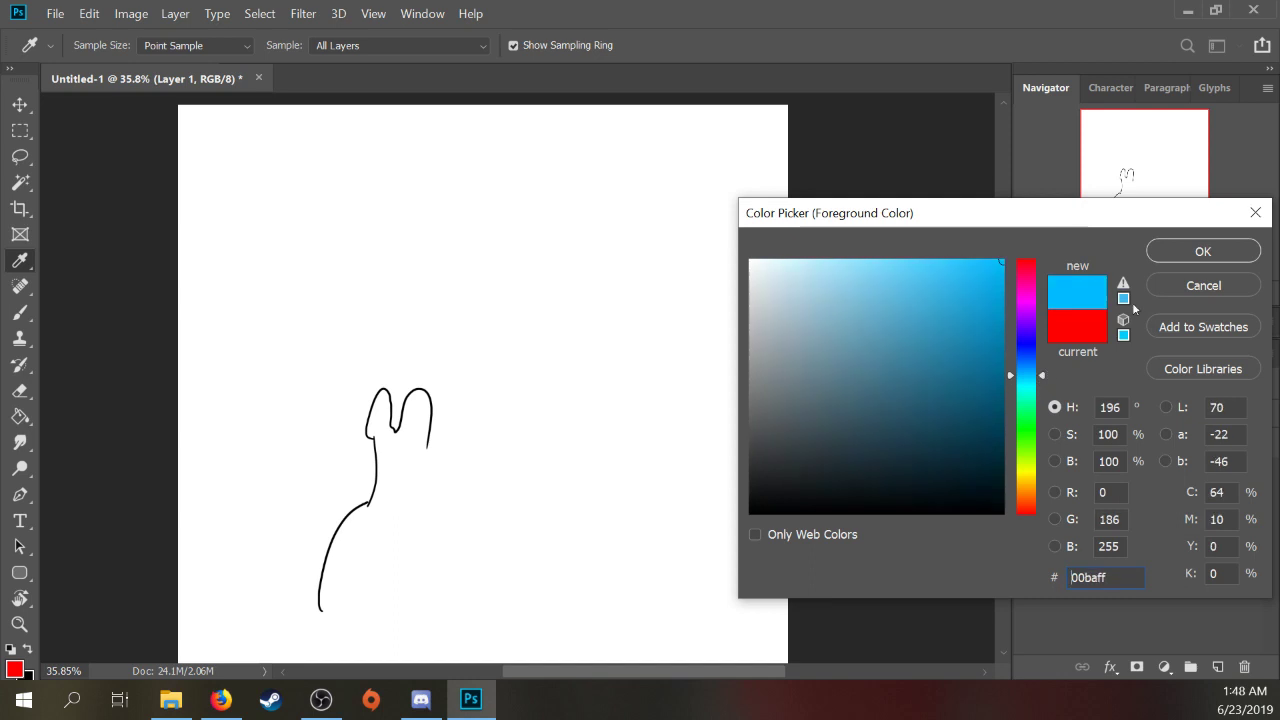
pyautogui.click(1203, 252)
# Step: Set the brush size to 72 px and paint a vertical blue beam shooting up from the creature's mouth
pyautogui.press('b')
pyautogui.rightClick(461, 318)
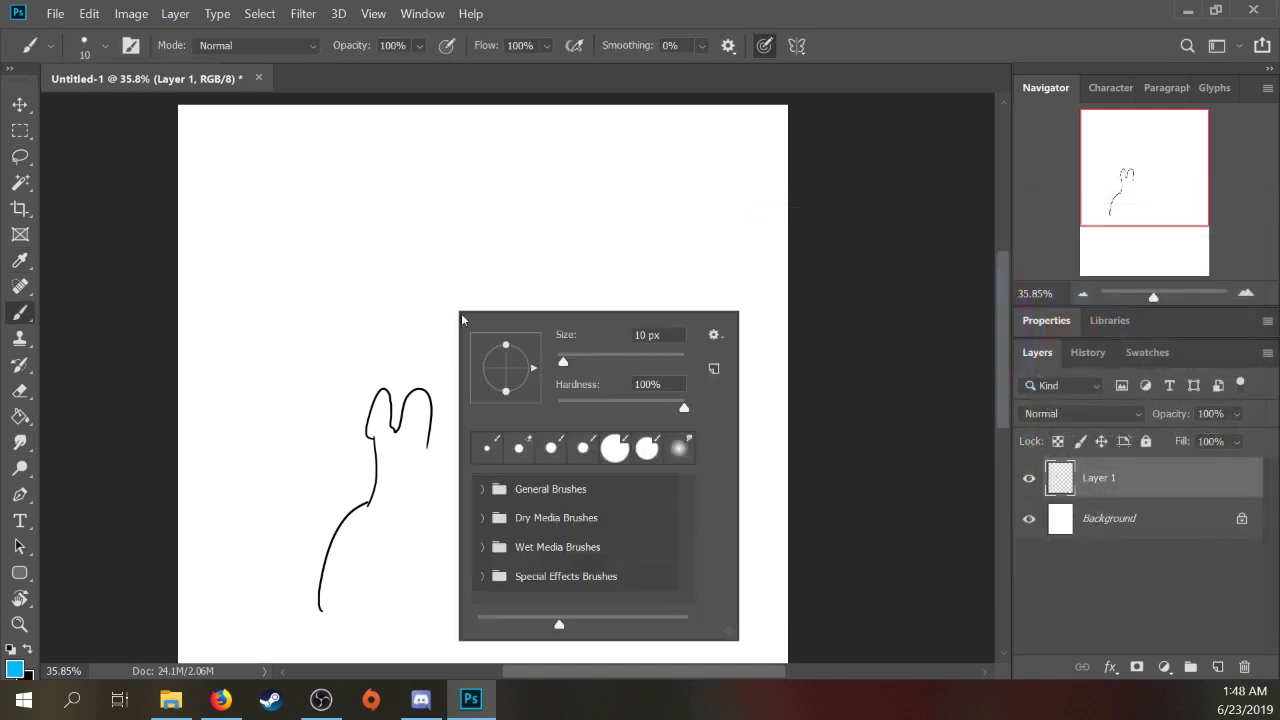
pyautogui.moveTo(565, 362); pyautogui.dragTo(596, 362)
pyautogui.moveTo(404, 404)
pyautogui.mouseDown()
pyautogui.moveTo(409, 153)
pyautogui.moveTo(390, 330)
pyautogui.mouseUp()
pyautogui.moveTo(416, 180); pyautogui.dragTo(429, 323)
# Step: Switch the foreground colour back to black and set the brush size to 6 px
pyautogui.rightClick(443, 286)
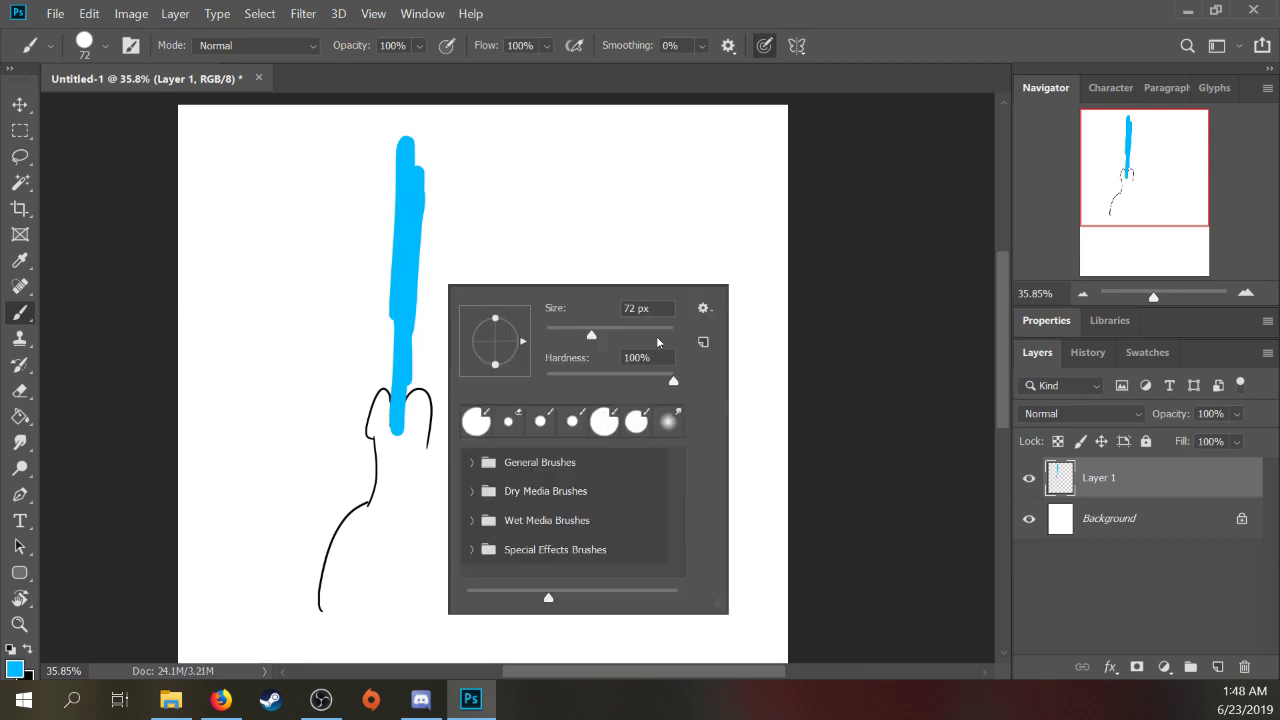
pyautogui.press('d')
pyautogui.rightClick(508, 367)
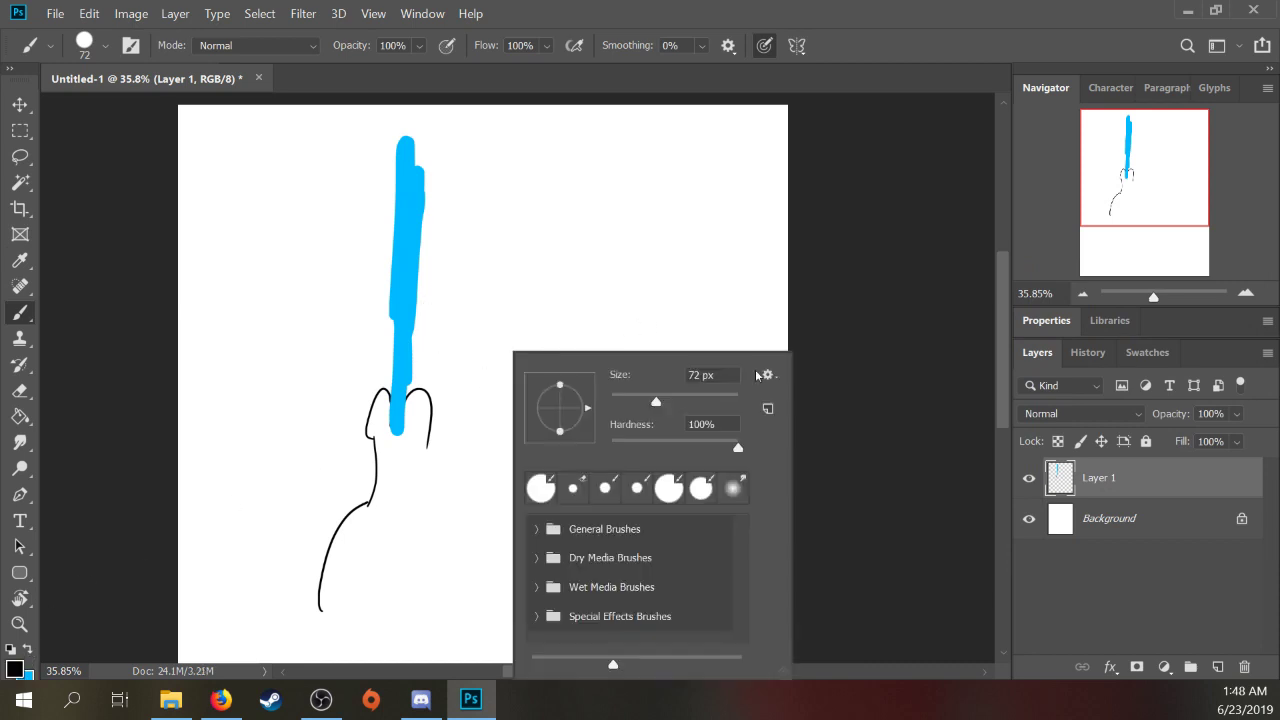
pyautogui.click(732, 374)
pyautogui.write('6')
pyautogui.press('Return')
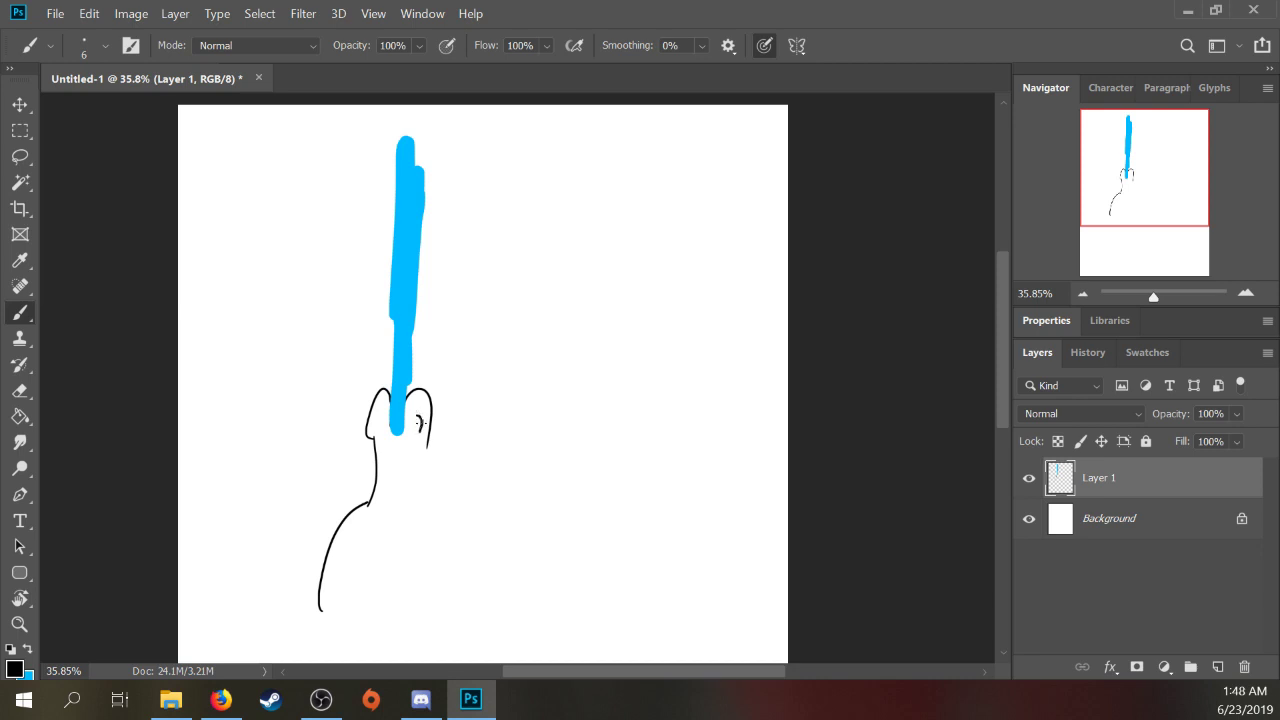
# Step: Draw the creature's eye, jagged back and body lines, and a long horizontal line across the beam's upper end
pyautogui.moveTo(419, 413)
pyautogui.mouseDown()
pyautogui.moveTo(423, 478)
pyautogui.moveTo(439, 455)
pyautogui.moveTo(436, 575)
pyautogui.mouseUp()
pyautogui.moveTo(418, 488); pyautogui.dragTo(408, 588)
pyautogui.moveTo(375, 522); pyautogui.dragTo(395, 618)
pyautogui.moveTo(419, 542); pyautogui.dragTo(431, 627)
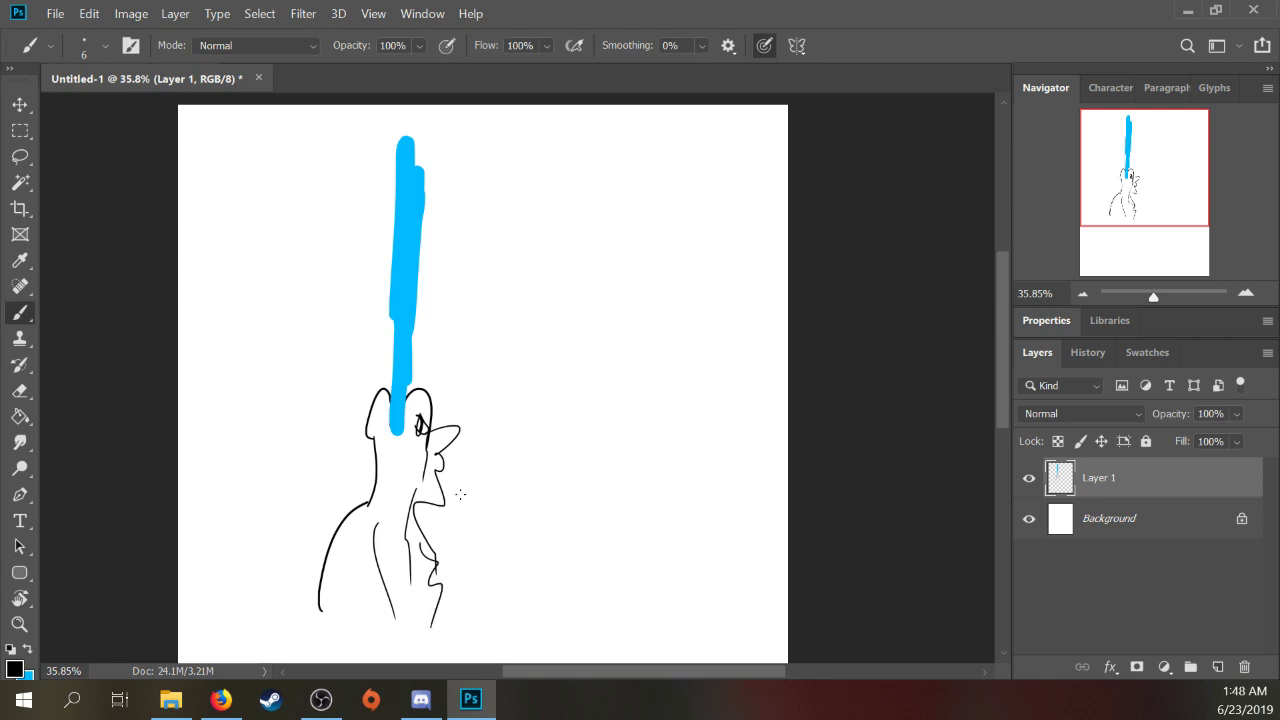
pyautogui.moveTo(192, 170); pyautogui.dragTo(603, 139)
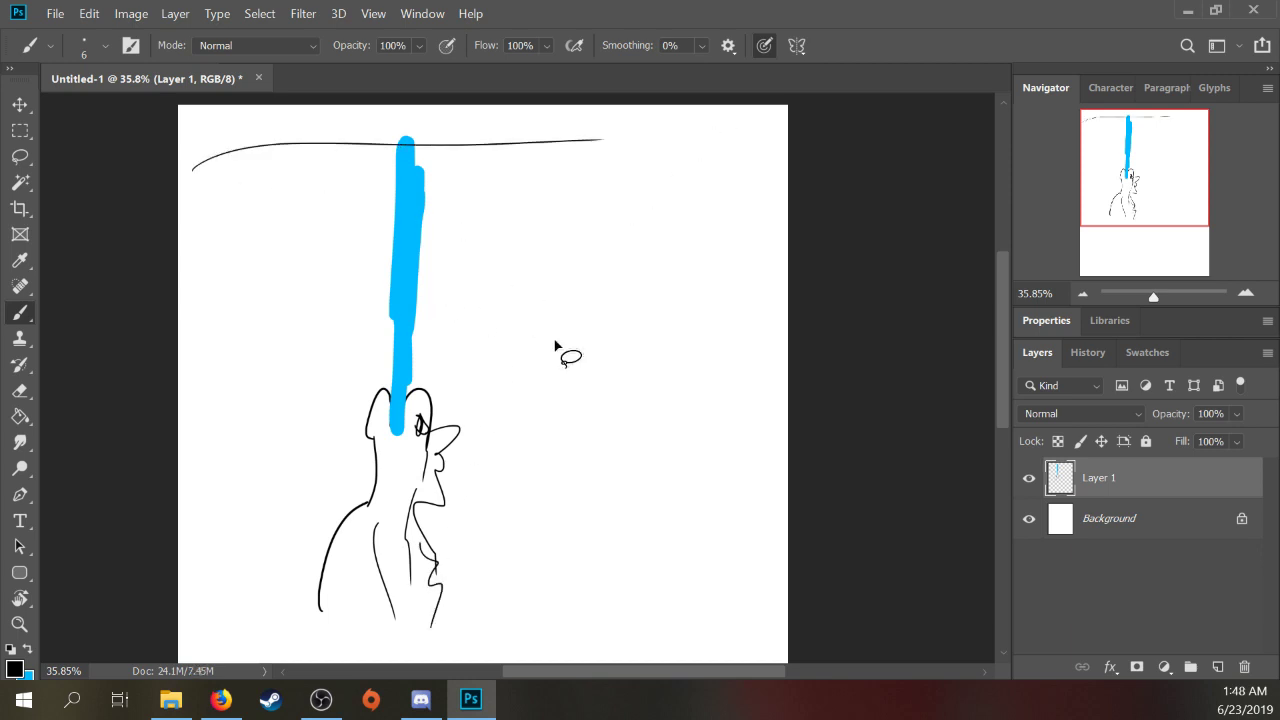
# Step: Lasso the whole beam-breathing creature sketch, delete it, deselect and return to the Brush tool
pyautogui.press('l')
pyautogui.moveTo(525, 410)
pyautogui.mouseDown()
pyautogui.moveTo(546, 517)
pyautogui.moveTo(220, 606)
pyautogui.moveTo(300, 92)
pyautogui.moveTo(634, 409)
pyautogui.moveTo(609, 331)
pyautogui.mouseUp()
pyautogui.scroll(-5, 688, 255)
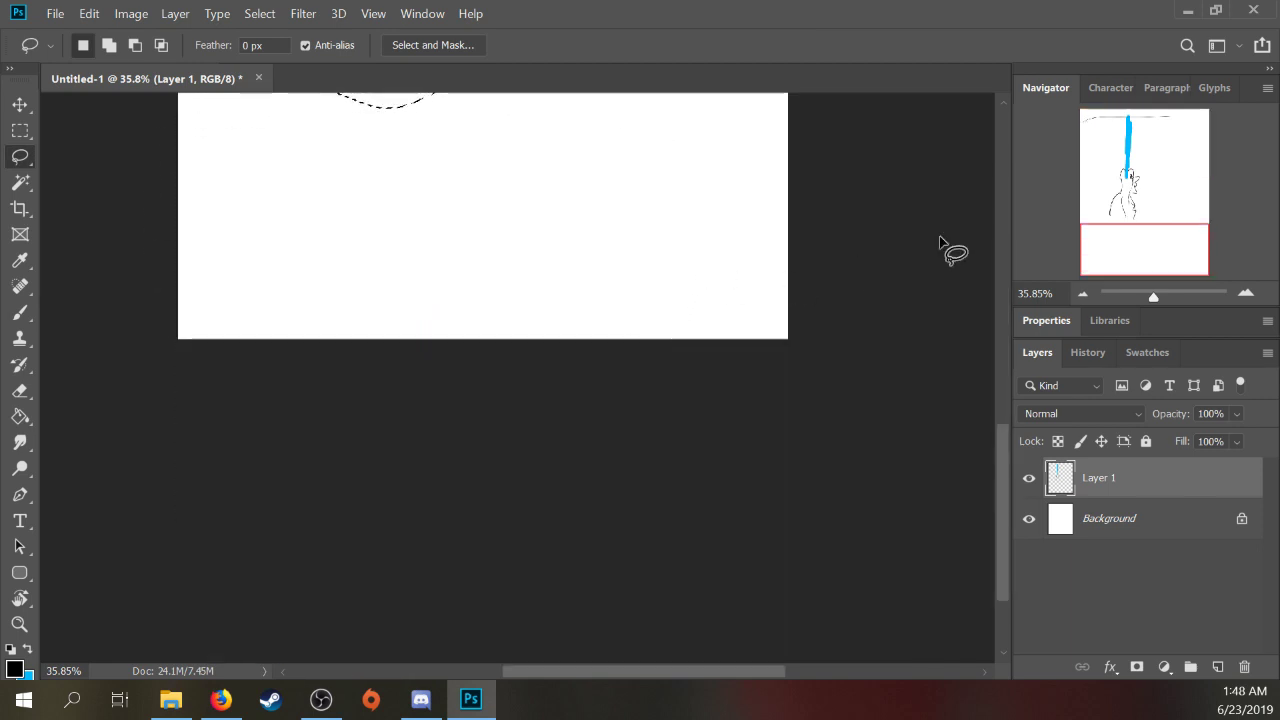
pyautogui.moveTo(1120, 236); pyautogui.dragTo(1000, 123)
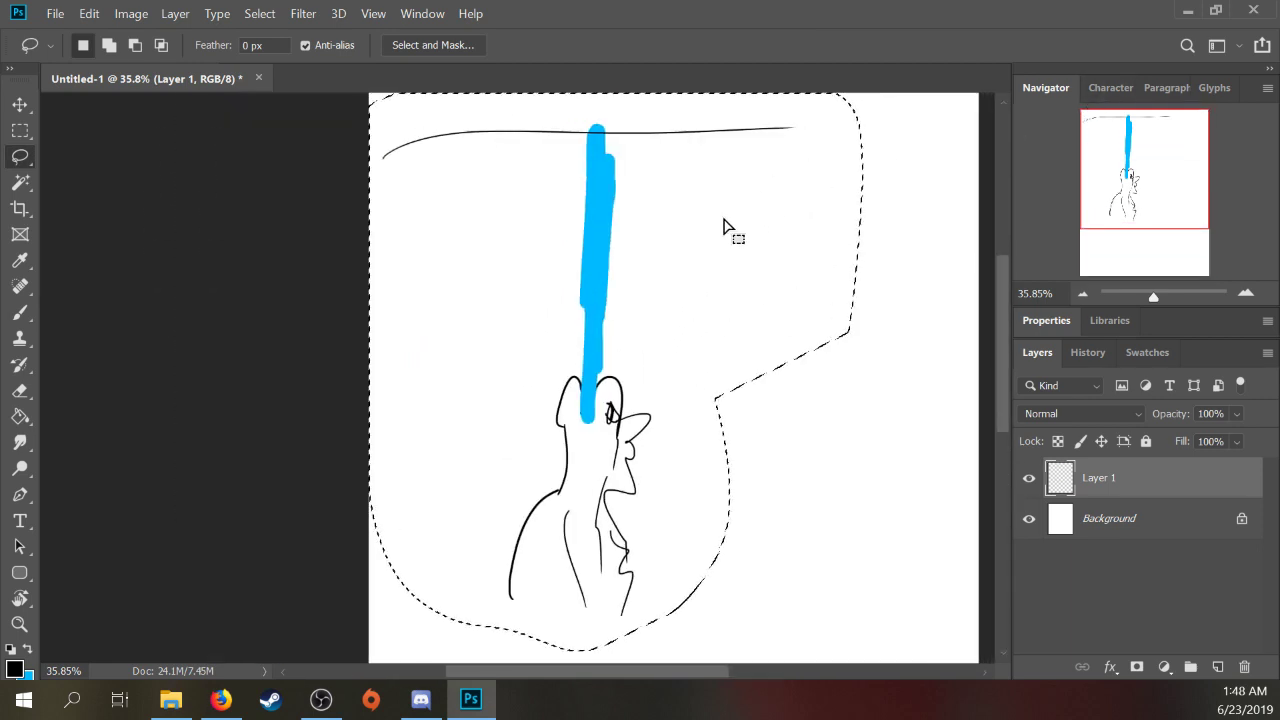
pyautogui.press('Delete')
pyautogui.hotkey('ctrl', 'd')
pyautogui.press('b')
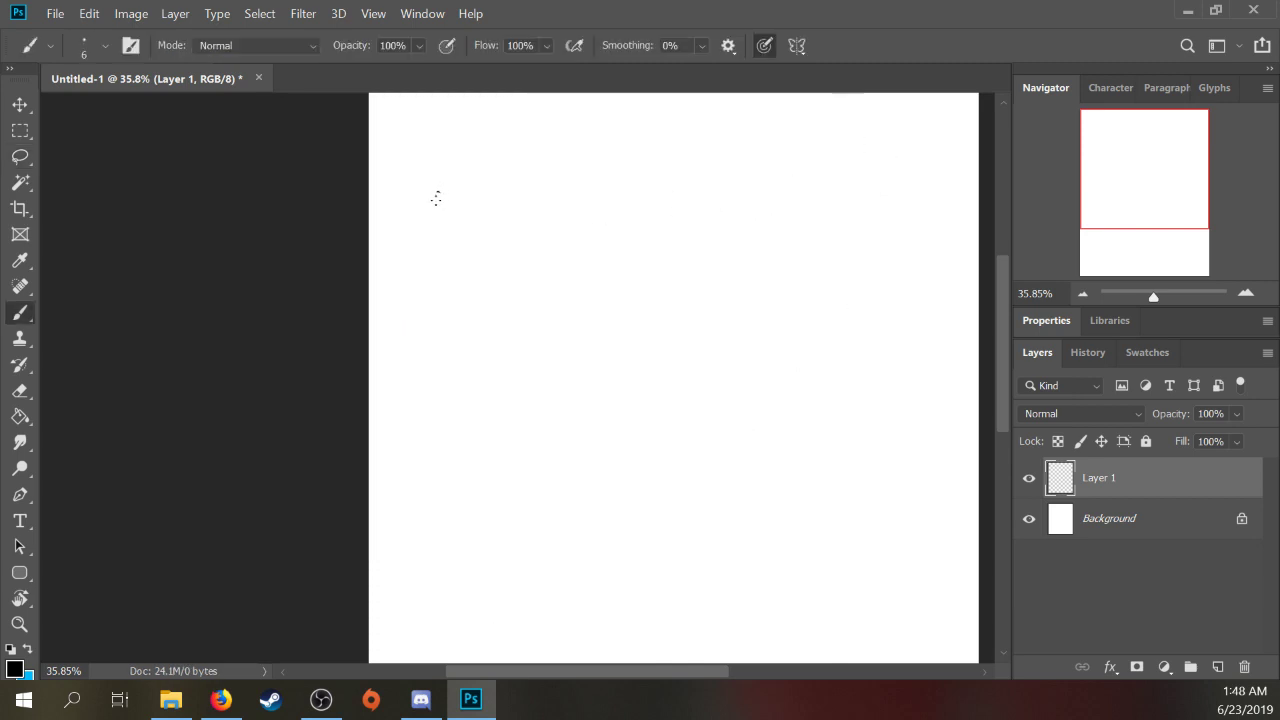
pyautogui.moveTo(436, 198); pyautogui.dragTo(454, 217)
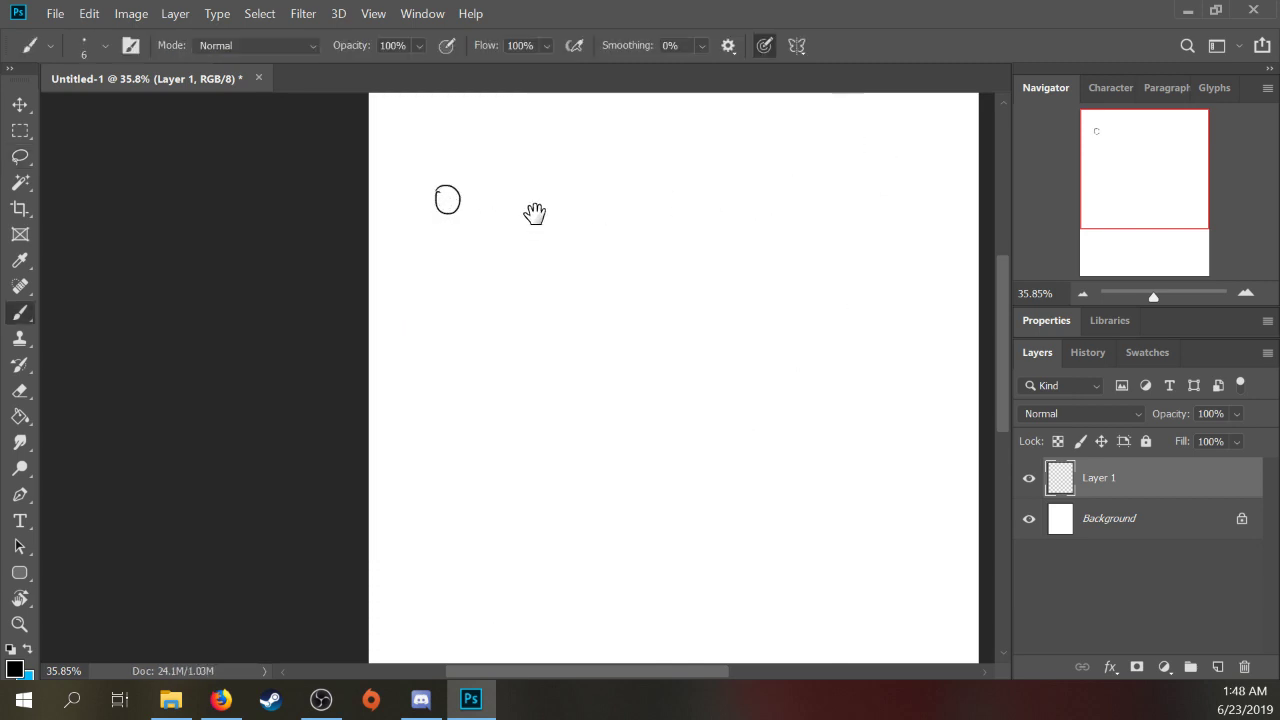
pyautogui.moveTo(531, 211)
pyautogui.mouseDown()
pyautogui.moveTo(420, 277)
pyautogui.moveTo(455, 258)
pyautogui.mouseUp()
pyautogui.press('l')
pyautogui.moveTo(434, 325)
pyautogui.mouseDown()
pyautogui.moveTo(375, 260)
pyautogui.moveTo(390, 420)
pyautogui.mouseUp()
pyautogui.press('Delete')
pyautogui.hotkey('ctrl', 'd')
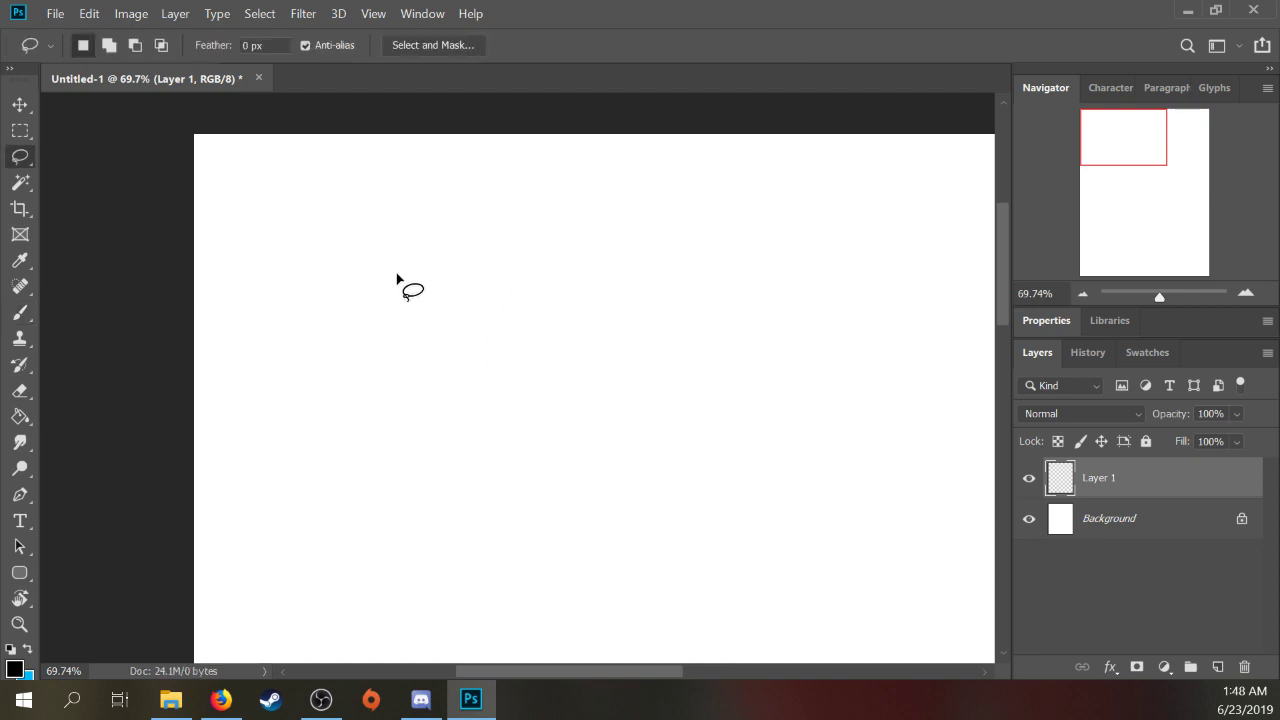
# Step: Draw a small round head with a jagged fringe near the canvas's upper-left corner and handwrite the character's name above it
pyautogui.press('b')
pyautogui.moveTo(270, 305)
pyautogui.mouseDown()
pyautogui.moveTo(295, 275)
pyautogui.moveTo(266, 303)
pyautogui.moveTo(274, 277)
pyautogui.moveTo(337, 309)
pyautogui.moveTo(338, 273)
pyautogui.mouseUp()
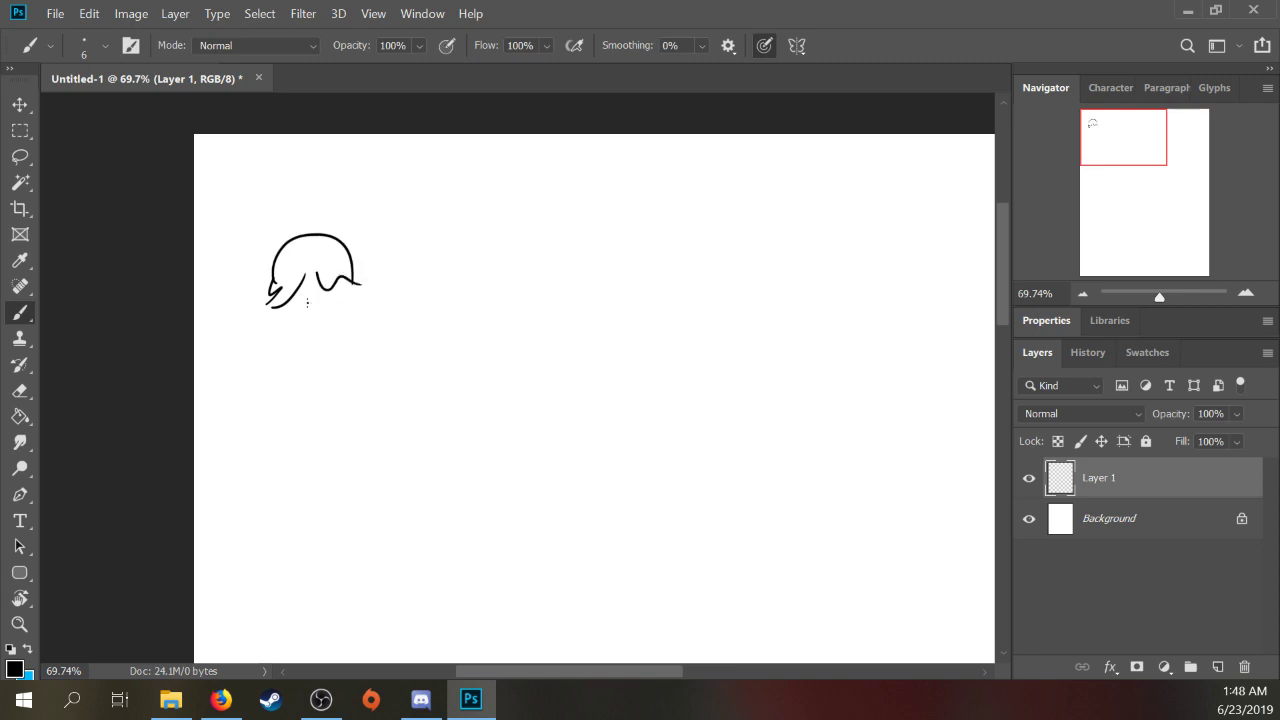
pyautogui.moveTo(282, 308)
pyautogui.mouseDown()
pyautogui.moveTo(344, 262)
pyautogui.moveTo(321, 266)
pyautogui.moveTo(344, 290)
pyautogui.mouseUp()
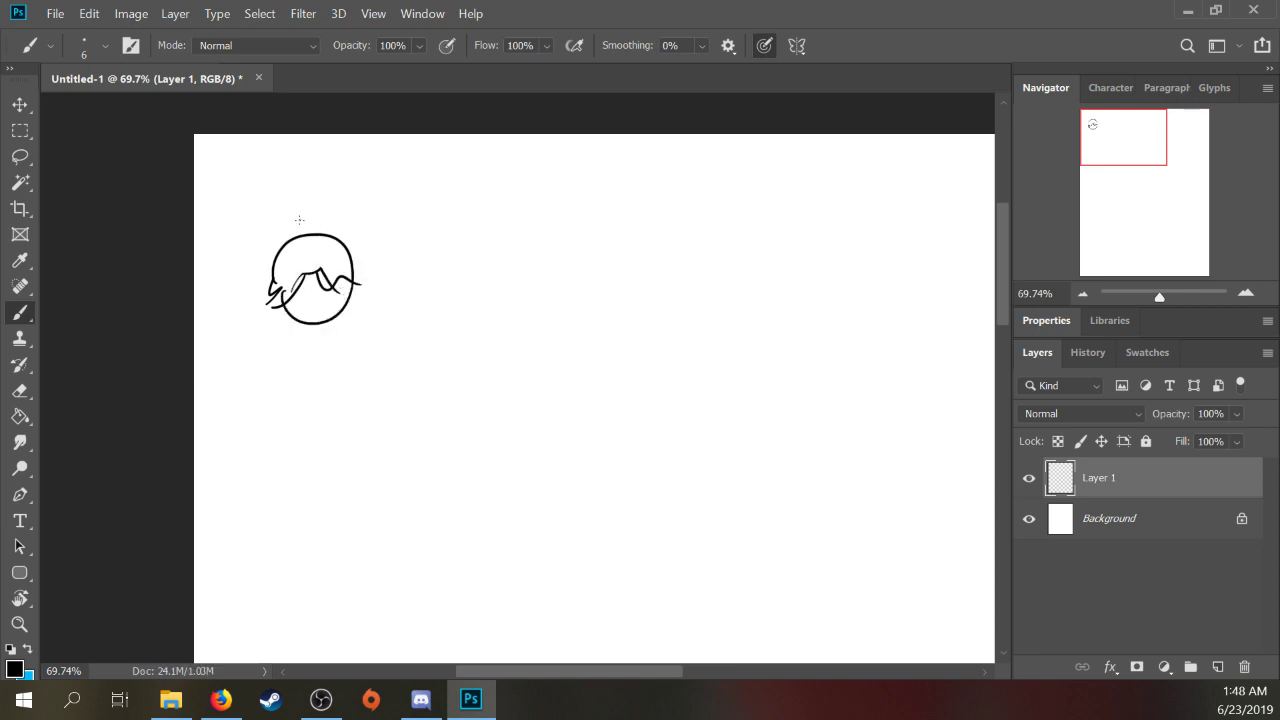
pyautogui.moveTo(250, 224)
pyautogui.mouseDown()
pyautogui.moveTo(272, 196)
pyautogui.moveTo(285, 212)
pyautogui.mouseUp()
pyautogui.moveTo(297, 218)
pyautogui.mouseDown()
pyautogui.moveTo(311, 190)
pyautogui.moveTo(306, 203)
pyautogui.mouseUp()
pyautogui.moveTo(330, 184); pyautogui.dragTo(411, 200)
# Step: Draw the small character's facial features, torso and arms, with one hand raised beside the head
pyautogui.moveTo(306, 276)
pyautogui.mouseDown()
pyautogui.moveTo(358, 284)
pyautogui.moveTo(348, 261)
pyautogui.moveTo(337, 295)
pyautogui.moveTo(292, 301)
pyautogui.moveTo(305, 297)
pyautogui.moveTo(322, 392)
pyautogui.mouseUp()
pyautogui.moveTo(310, 318); pyautogui.dragTo(302, 362)
pyautogui.moveTo(298, 338)
pyautogui.mouseDown()
pyautogui.moveTo(300, 392)
pyautogui.moveTo(322, 390)
pyautogui.mouseUp()
pyautogui.moveTo(350, 330)
pyautogui.mouseDown()
pyautogui.moveTo(344, 346)
pyautogui.moveTo(352, 330)
pyautogui.mouseUp()
pyautogui.moveTo(356, 312); pyautogui.dragTo(372, 348)
pyautogui.moveTo(372, 348); pyautogui.dragTo(352, 358)
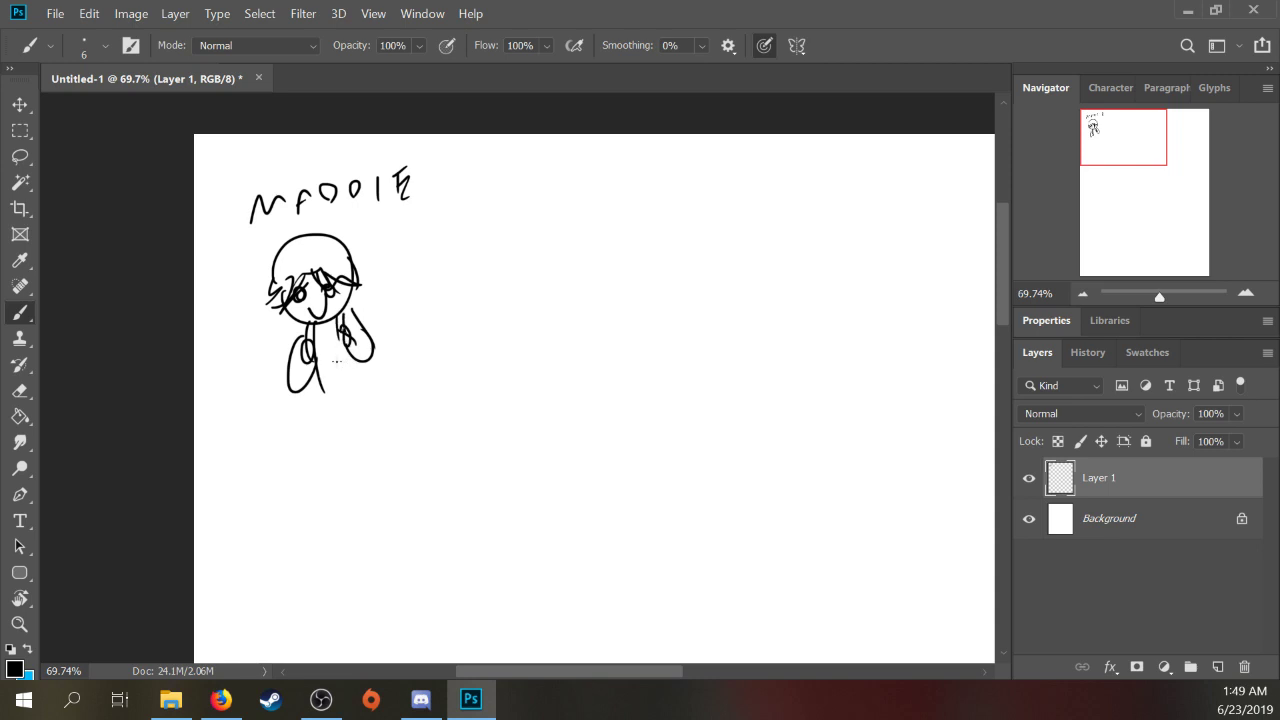
pyautogui.moveTo(352, 298); pyautogui.dragTo(377, 340)
pyautogui.moveTo(370, 253); pyautogui.dragTo(371, 285)
pyautogui.moveTo(375, 346); pyautogui.dragTo(378, 382)
# Step: Draw a large wide oval beside the small character, undoing the first attempt at its outline
pyautogui.moveTo(508, 329)
pyautogui.mouseDown()
pyautogui.moveTo(489, 309)
pyautogui.moveTo(466, 329)
pyautogui.moveTo(408, 428)
pyautogui.moveTo(610, 387)
pyautogui.mouseUp()
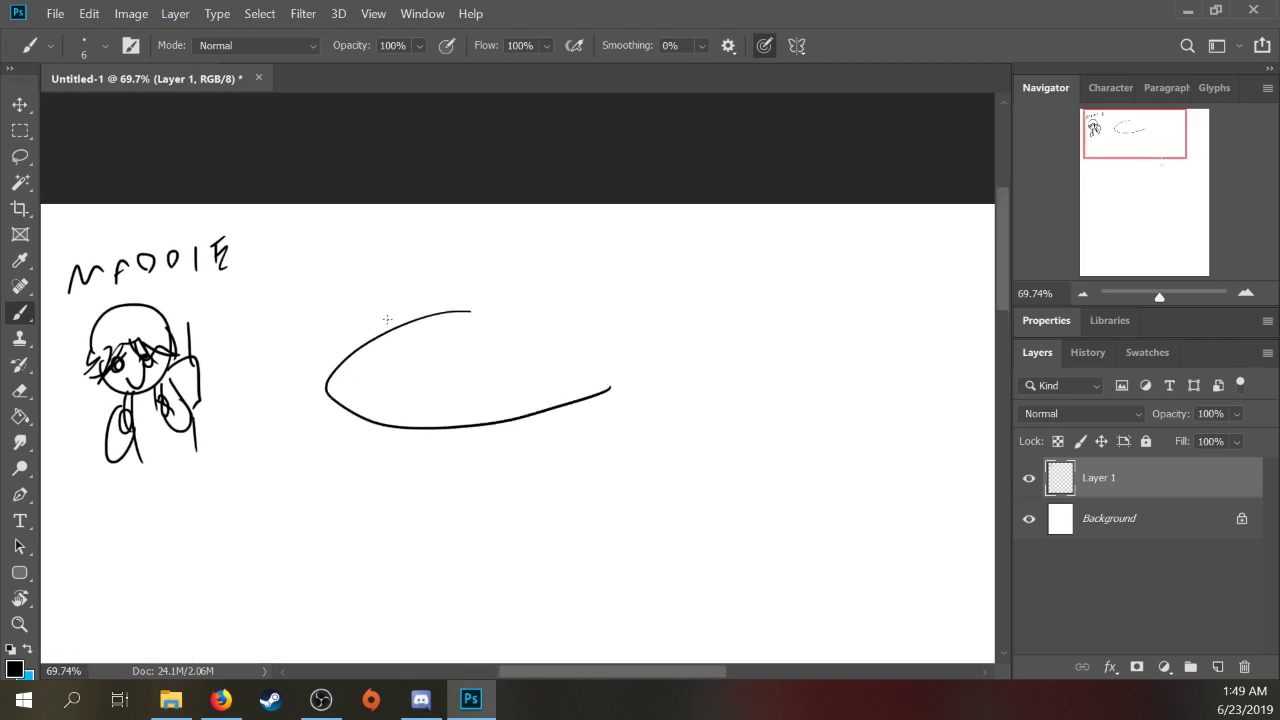
pyautogui.hotkey('ctrl', 'z')
pyautogui.moveTo(372, 321)
pyautogui.mouseDown()
pyautogui.moveTo(593, 422)
pyautogui.moveTo(664, 345)
pyautogui.moveTo(600, 437)
pyautogui.mouseUp()
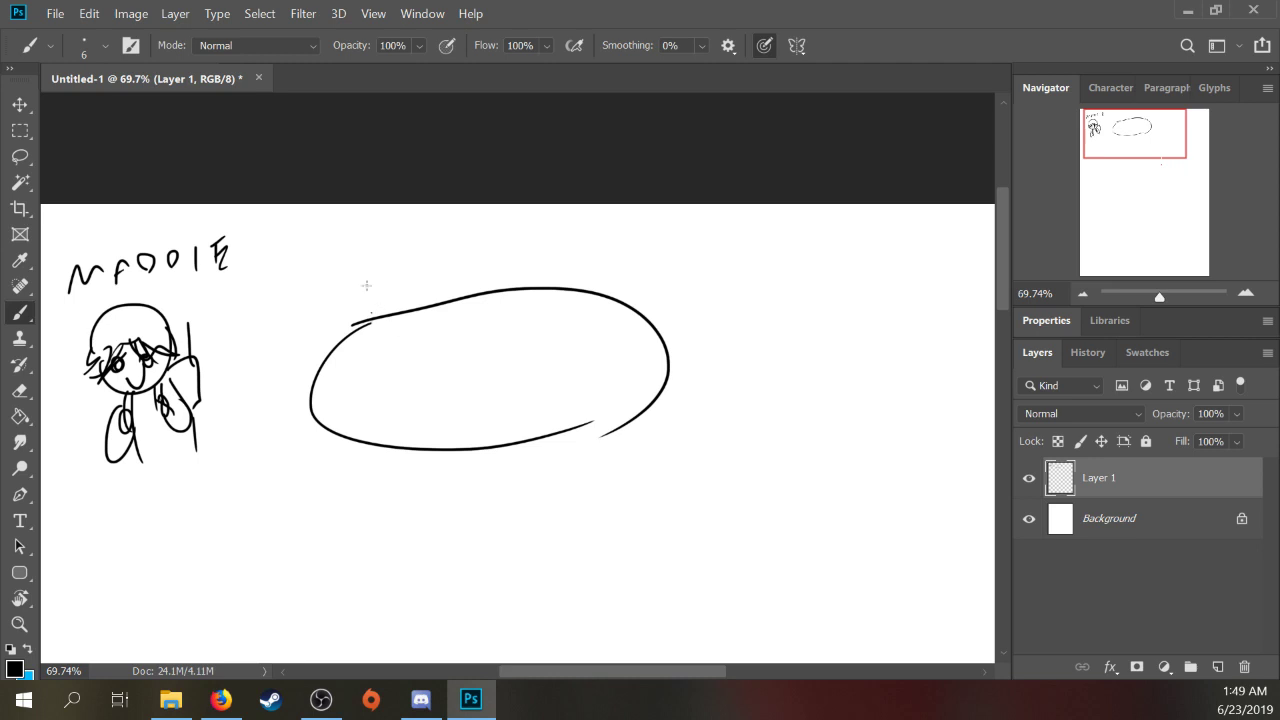
# Step: Draw a tiny stick figure on the large oval's upper rim and add several curved lines inside the oval
pyautogui.moveTo(364, 274)
pyautogui.mouseDown()
pyautogui.moveTo(373, 334)
pyautogui.moveTo(392, 278)
pyautogui.mouseUp()
pyautogui.moveTo(367, 362)
pyautogui.mouseDown()
pyautogui.moveTo(537, 310)
pyautogui.moveTo(628, 374)
pyautogui.mouseUp()
pyautogui.moveTo(369, 386)
pyautogui.mouseDown()
pyautogui.moveTo(602, 322)
pyautogui.moveTo(624, 372)
pyautogui.mouseUp()
pyautogui.moveTo(334, 376); pyautogui.dragTo(636, 366)
pyautogui.moveTo(368, 358); pyautogui.dragTo(400, 350)
pyautogui.moveTo(352, 364); pyautogui.dragTo(588, 428)
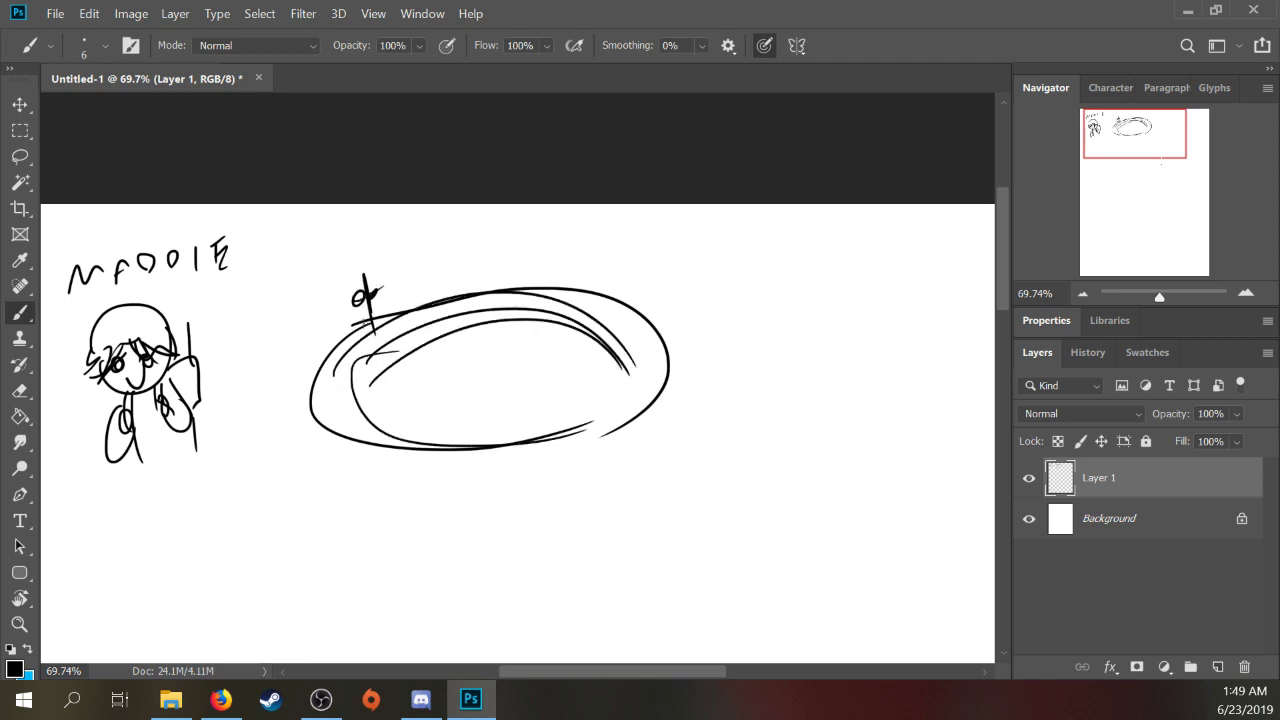
# Step: Draw an outer ring around the large oval, a second tiny figure with a music note on its rim, and extra lines along the ring
pyautogui.moveTo(350, 304)
pyautogui.mouseDown()
pyautogui.moveTo(556, 516)
pyautogui.moveTo(644, 466)
pyautogui.mouseUp()
pyautogui.moveTo(370, 300)
pyautogui.mouseDown()
pyautogui.moveTo(434, 267)
pyautogui.moveTo(632, 480)
pyautogui.mouseUp()
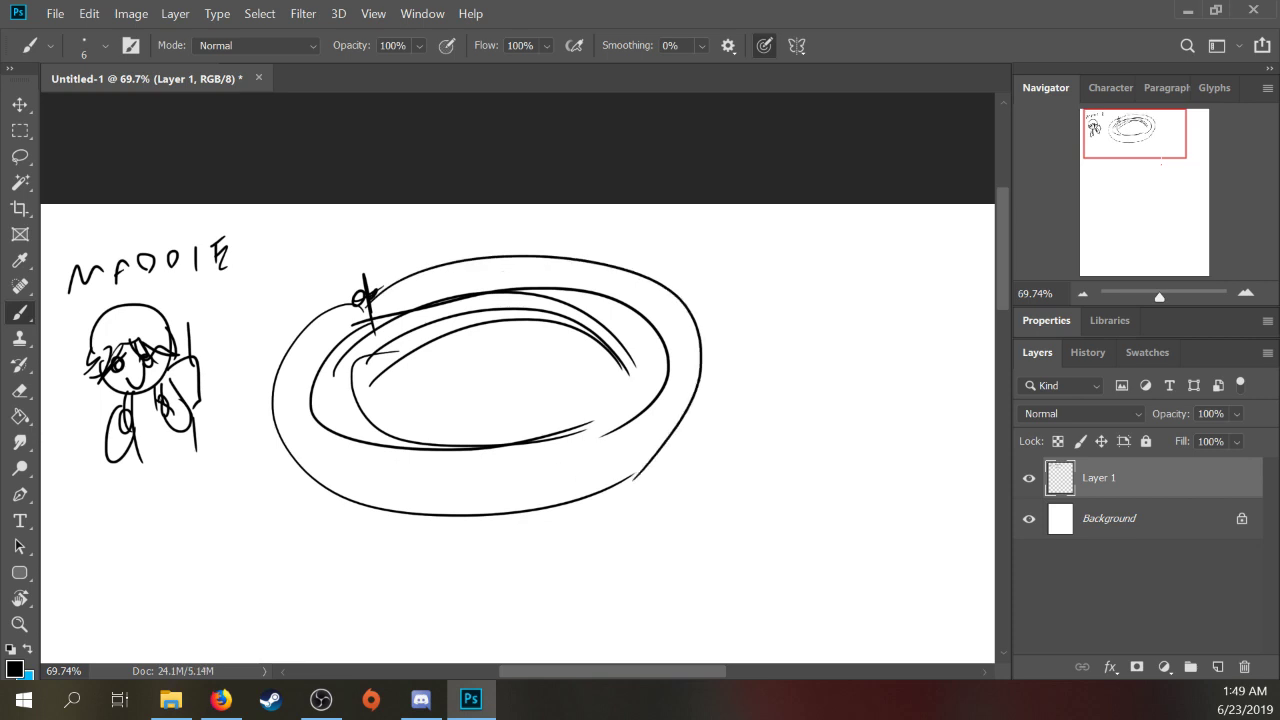
pyautogui.moveTo(606, 272)
pyautogui.mouseDown()
pyautogui.moveTo(594, 324)
pyautogui.moveTo(628, 268)
pyautogui.moveTo(604, 242)
pyautogui.moveTo(580, 248)
pyautogui.moveTo(620, 230)
pyautogui.mouseUp()
pyautogui.moveTo(682, 304)
pyautogui.mouseDown()
pyautogui.moveTo(634, 294)
pyautogui.moveTo(760, 292)
pyautogui.mouseUp()
pyautogui.moveTo(425, 366); pyautogui.dragTo(429, 295)
pyautogui.moveTo(360, 367)
pyautogui.mouseDown()
pyautogui.moveTo(516, 388)
pyautogui.moveTo(682, 350)
pyautogui.mouseUp()
pyautogui.moveTo(517, 402); pyautogui.dragTo(632, 390)
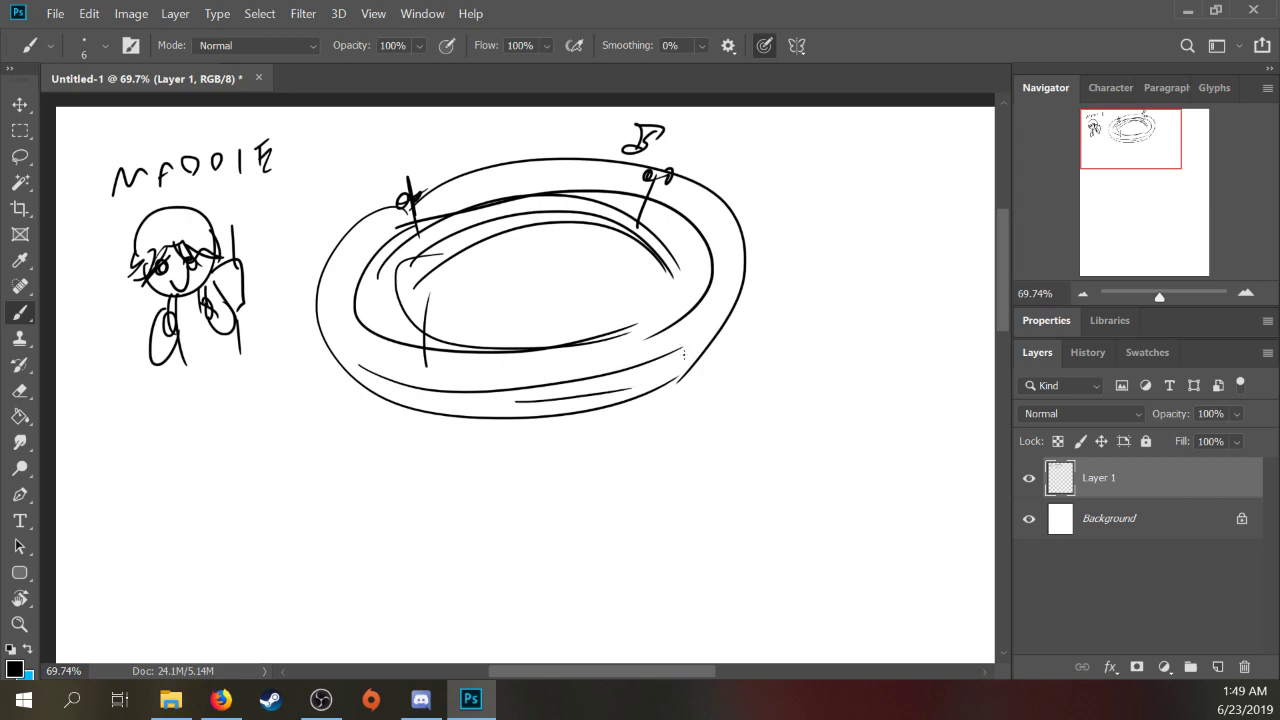
# Step: Handwrite the label "AMERICAN LITTLE GIRL" between the small character and the large oval ring
pyautogui.moveTo(889, 213)
pyautogui.mouseDown()
pyautogui.moveTo(642, 333)
pyautogui.moveTo(683, 340)
pyautogui.moveTo(655, 316)
pyautogui.mouseUp()
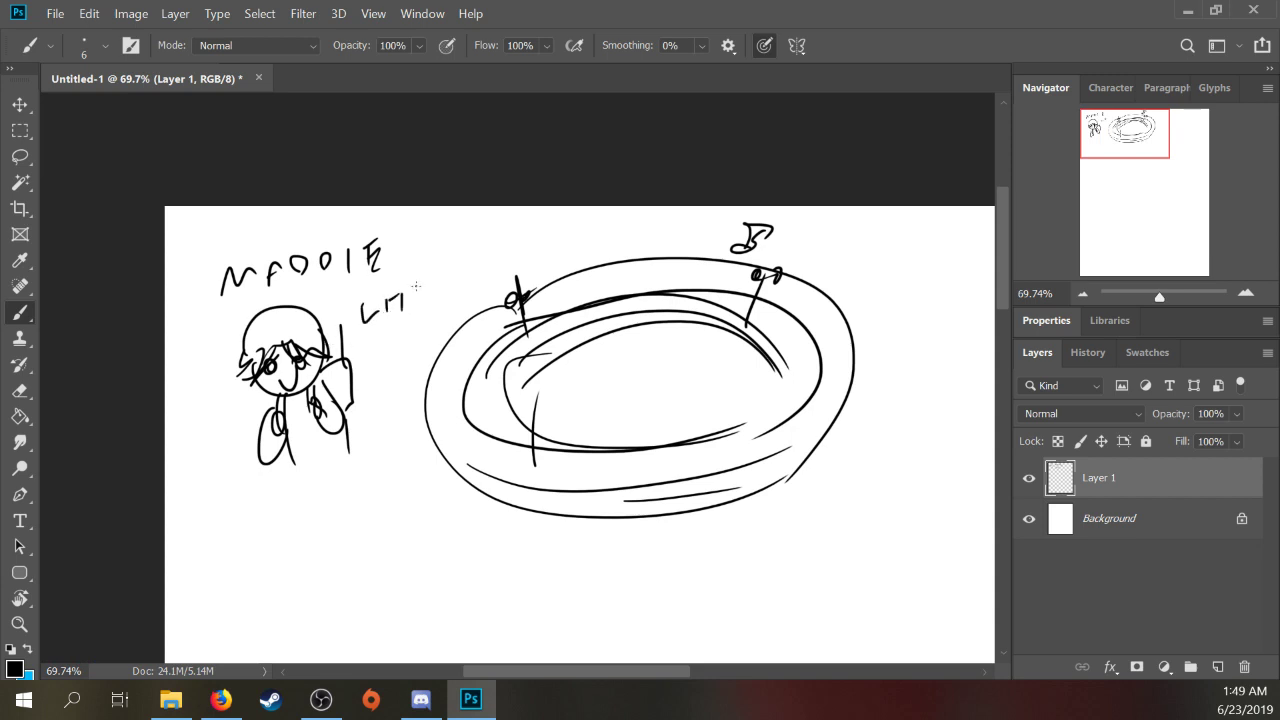
pyautogui.moveTo(450, 273); pyautogui.dragTo(456, 294)
pyautogui.moveTo(441, 285); pyautogui.dragTo(488, 275)
pyautogui.moveTo(493, 274); pyautogui.dragTo(502, 262)
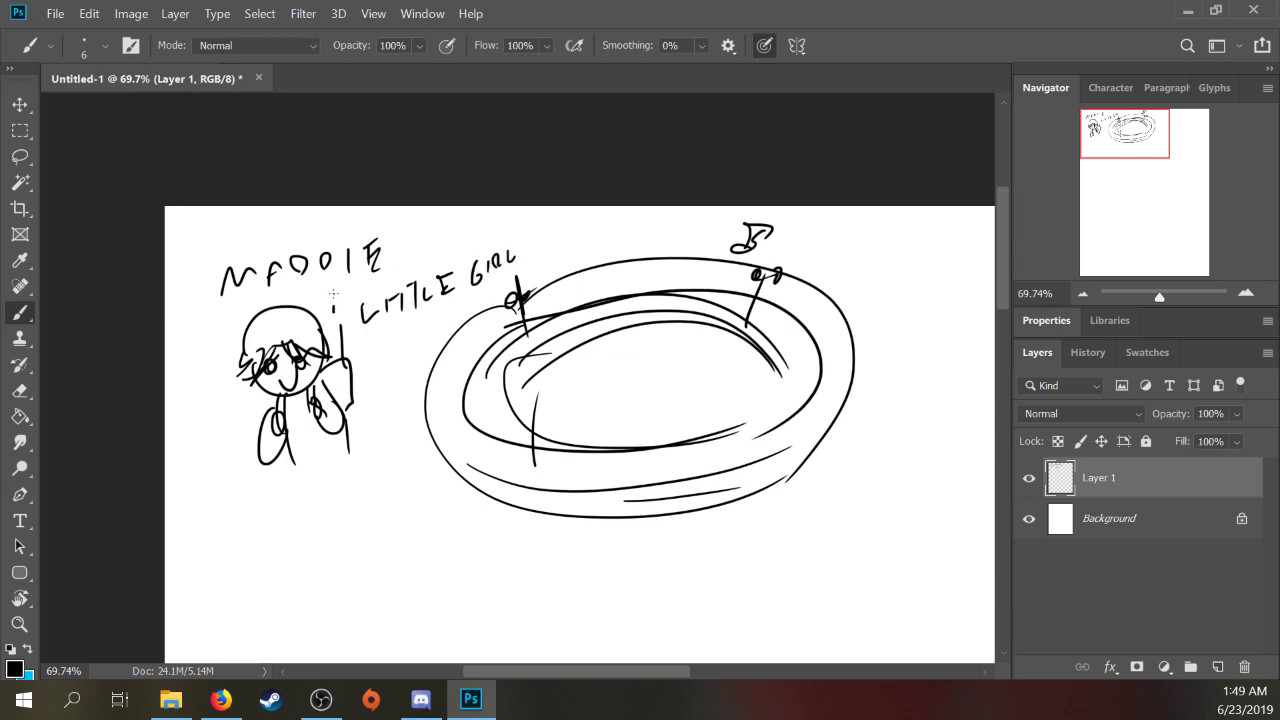
pyautogui.moveTo(333, 306); pyautogui.dragTo(348, 305)
pyautogui.moveTo(334, 299); pyautogui.dragTo(392, 291)
pyautogui.moveTo(388, 294); pyautogui.dragTo(415, 275)
pyautogui.moveTo(430, 259); pyautogui.dragTo(426, 270)
pyautogui.hscroll(5, 506, 244)
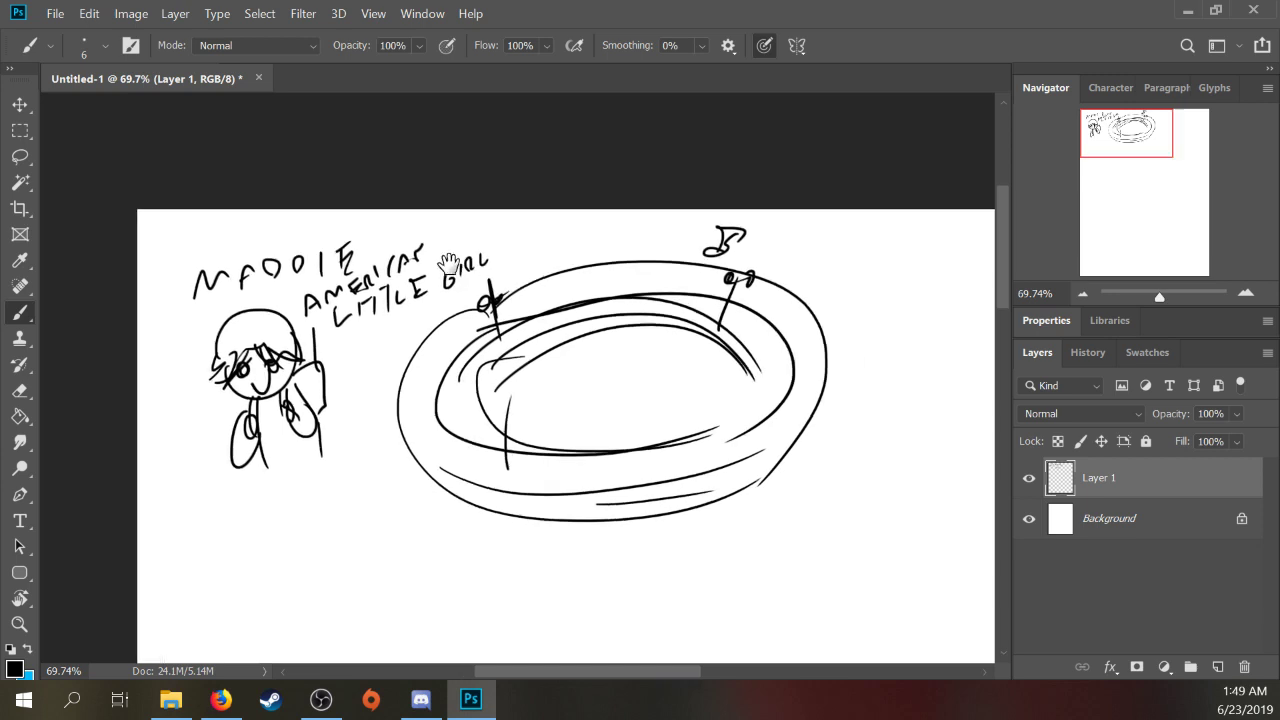
# Step: Add a smaller ellipse in the centre of the oval ring and draw a long, flat boat-like outline diagonally below the ring
pyautogui.scroll(1, 506, 244)
pyautogui.scroll(-3, 521, 256)
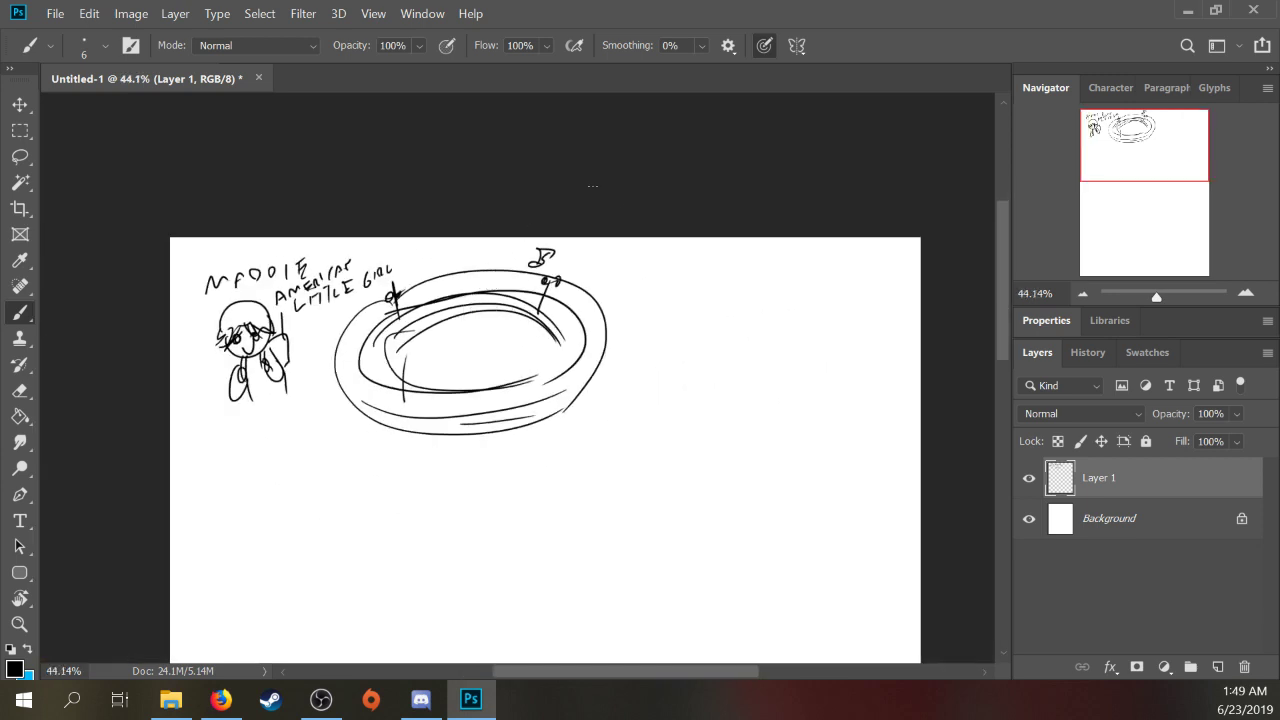
pyautogui.hscroll(-3, 560, 240)
pyautogui.hscroll(3, 573, 228)
pyautogui.scroll(1, 573, 228)
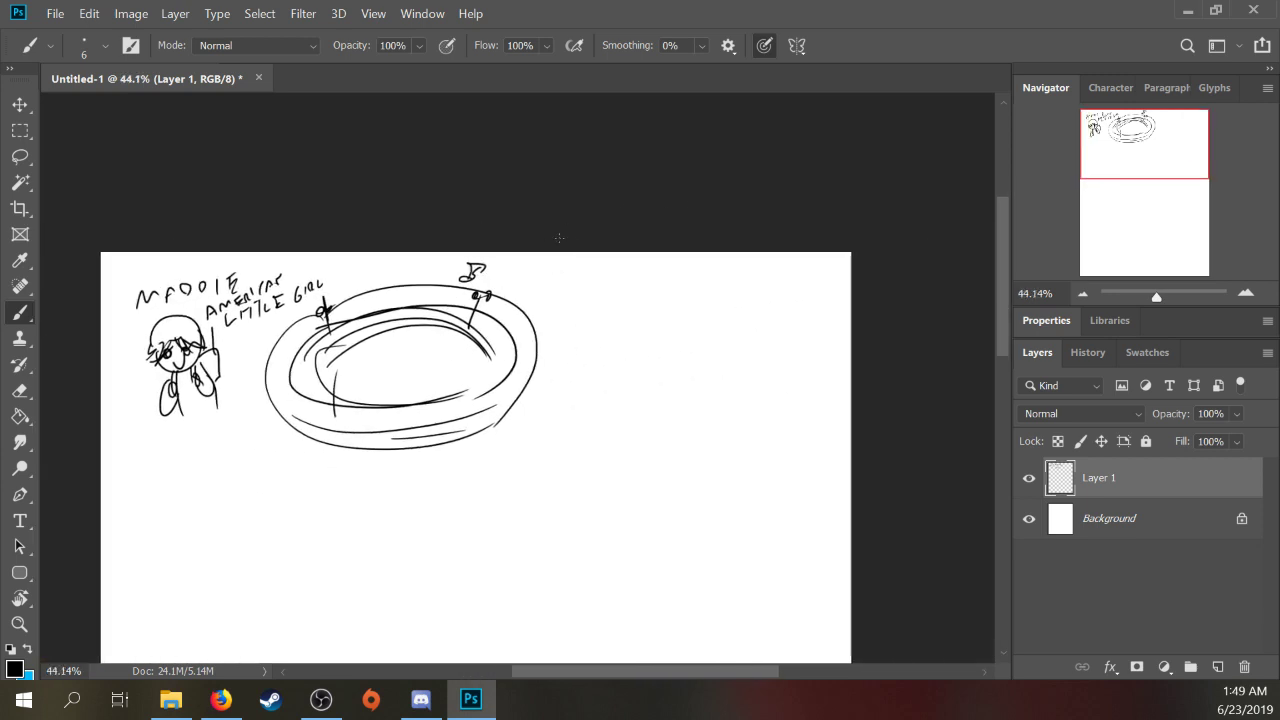
pyautogui.hscroll(-1, 585, 266)
pyautogui.scroll(-1, 585, 266)
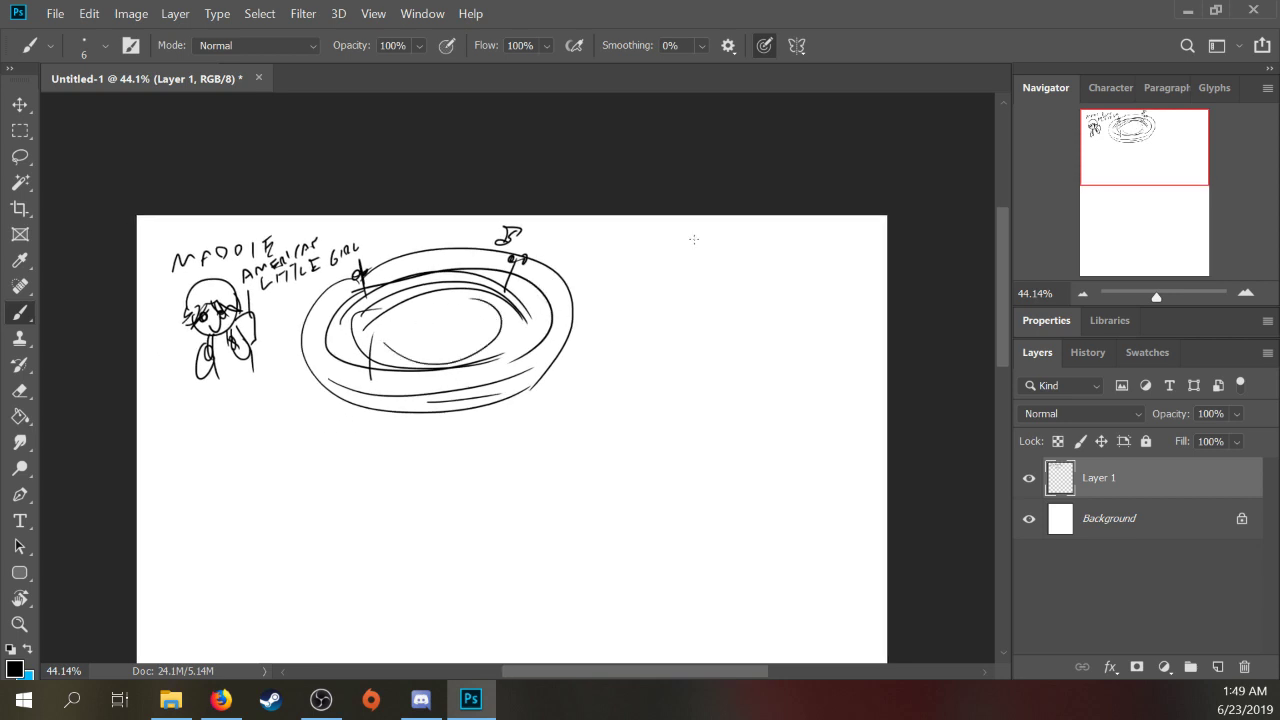
pyautogui.moveTo(522, 482)
pyautogui.mouseDown()
pyautogui.moveTo(630, 423)
pyautogui.moveTo(762, 497)
pyautogui.moveTo(757, 486)
pyautogui.mouseUp()
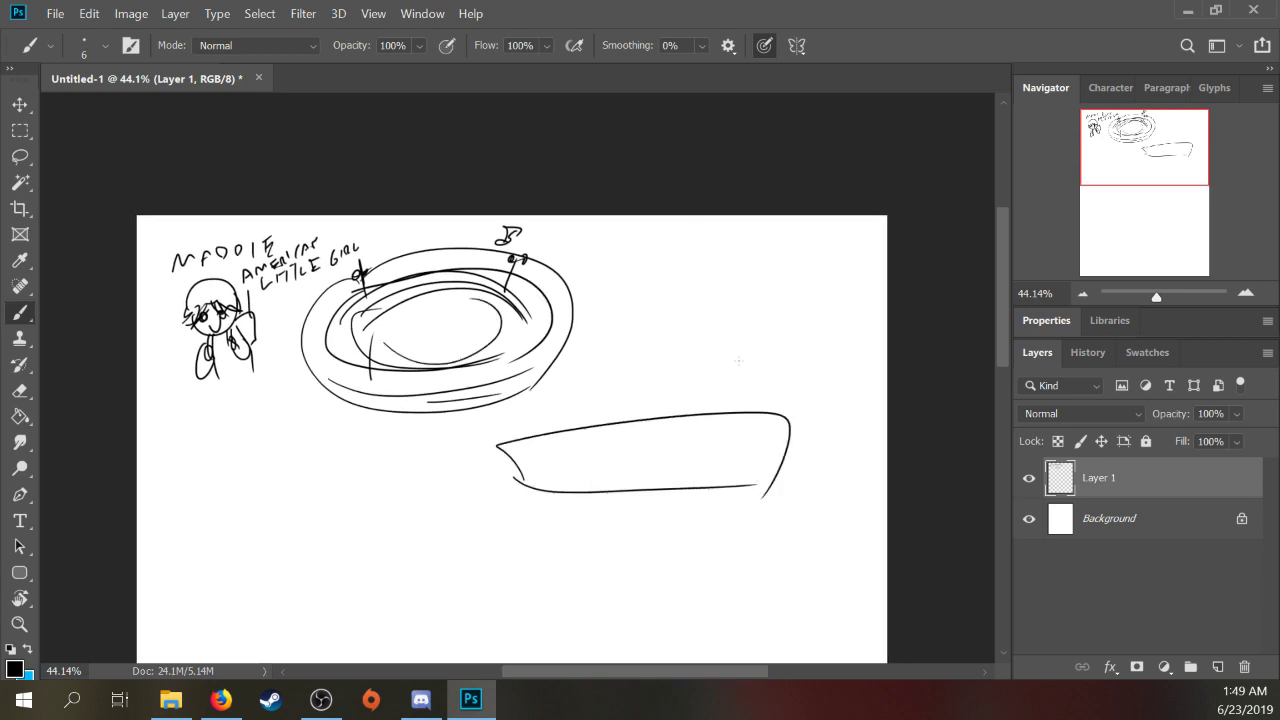
# Step: Draw a pointed, wing-like shape with jagged zigzag scribbles and a short stem above the boat-like outline
pyautogui.moveTo(751, 300); pyautogui.dragTo(722, 352)
pyautogui.moveTo(768, 308); pyautogui.dragTo(752, 368)
pyautogui.moveTo(768, 316)
pyautogui.mouseDown()
pyautogui.moveTo(744, 360)
pyautogui.moveTo(796, 350)
pyautogui.moveTo(804, 362)
pyautogui.moveTo(754, 364)
pyautogui.mouseUp()
pyautogui.moveTo(756, 362); pyautogui.dragTo(750, 410)
pyautogui.moveTo(830, 278); pyautogui.dragTo(800, 350)
pyautogui.moveTo(850, 252); pyautogui.dragTo(815, 278)
pyautogui.moveTo(740, 245)
pyautogui.mouseDown()
pyautogui.moveTo(634, 304)
pyautogui.moveTo(730, 380)
pyautogui.mouseUp()
pyautogui.moveTo(822, 314); pyautogui.dragTo(850, 308)
pyautogui.moveTo(606, 406); pyautogui.dragTo(731, 380)
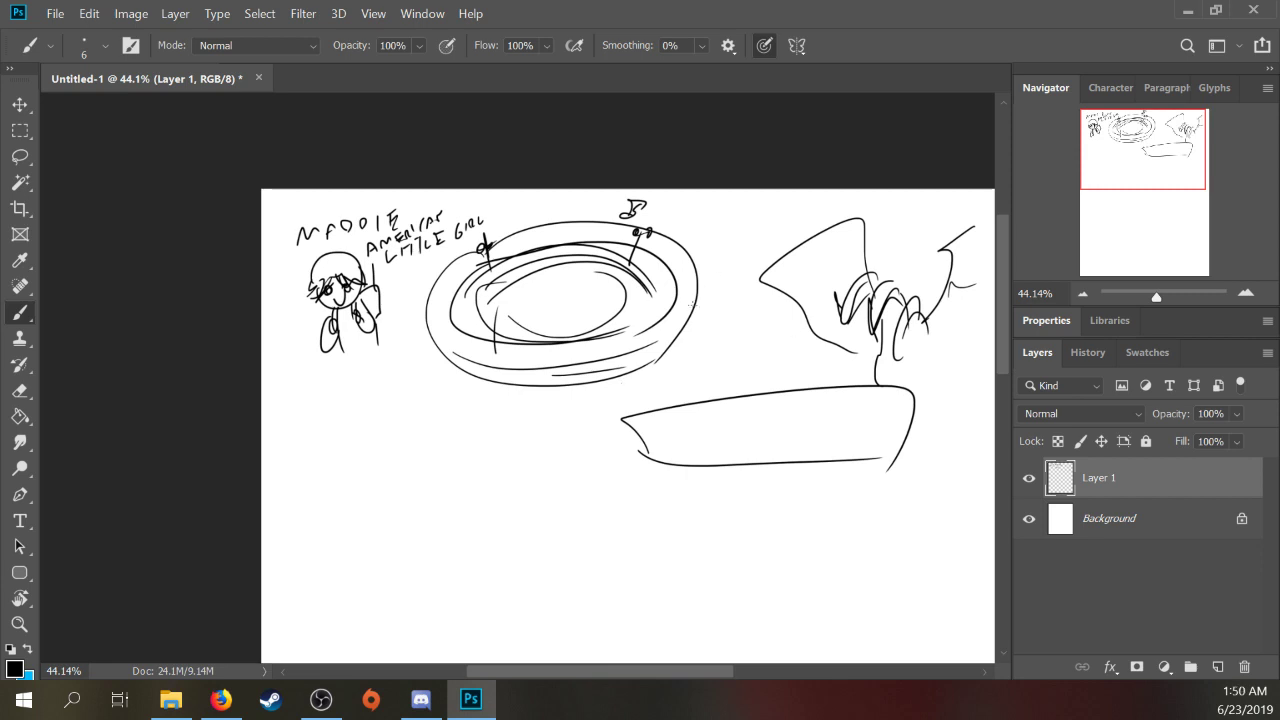
# Step: Draw a chest with a rounded lid and a small latch below the small character
pyautogui.moveTo(334, 483)
pyautogui.mouseDown()
pyautogui.moveTo(420, 458)
pyautogui.moveTo(360, 476)
pyautogui.moveTo(410, 404)
pyautogui.mouseUp()
pyautogui.moveTo(312, 410); pyautogui.dragTo(336, 444)
pyautogui.moveTo(420, 380); pyautogui.dragTo(420, 428)
pyautogui.moveTo(400, 388)
pyautogui.mouseDown()
pyautogui.moveTo(428, 384)
pyautogui.moveTo(432, 428)
pyautogui.moveTo(406, 478)
pyautogui.mouseUp()
pyautogui.moveTo(412, 432); pyautogui.dragTo(420, 466)
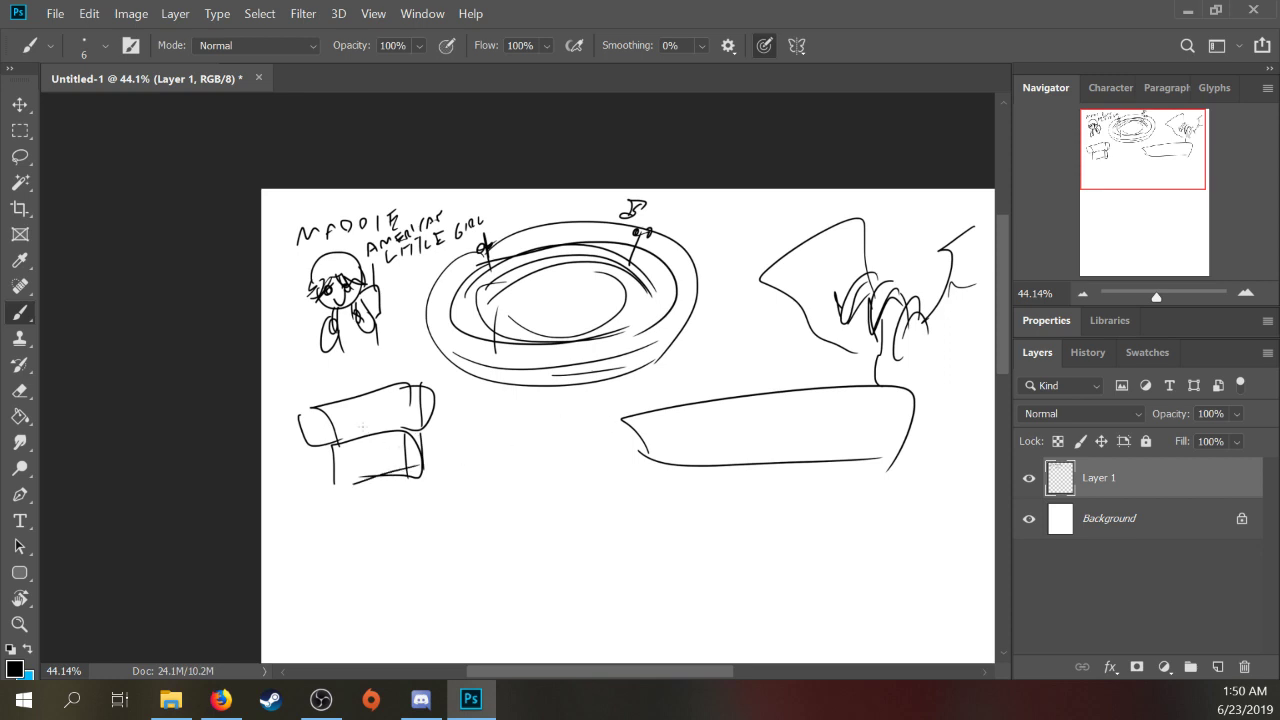
pyautogui.moveTo(373, 408); pyautogui.dragTo(368, 432)
# Step: Add a wavy line inside the boat-like outline and remove the upper edge above it with the Eraser and a lasso selection
pyautogui.moveTo(683, 392)
pyautogui.mouseDown()
pyautogui.moveTo(462, 406)
pyautogui.moveTo(684, 413)
pyautogui.mouseUp()
pyautogui.moveTo(433, 440)
pyautogui.mouseDown()
pyautogui.moveTo(500, 456)
pyautogui.moveTo(642, 420)
pyautogui.mouseUp()
pyautogui.press('e')
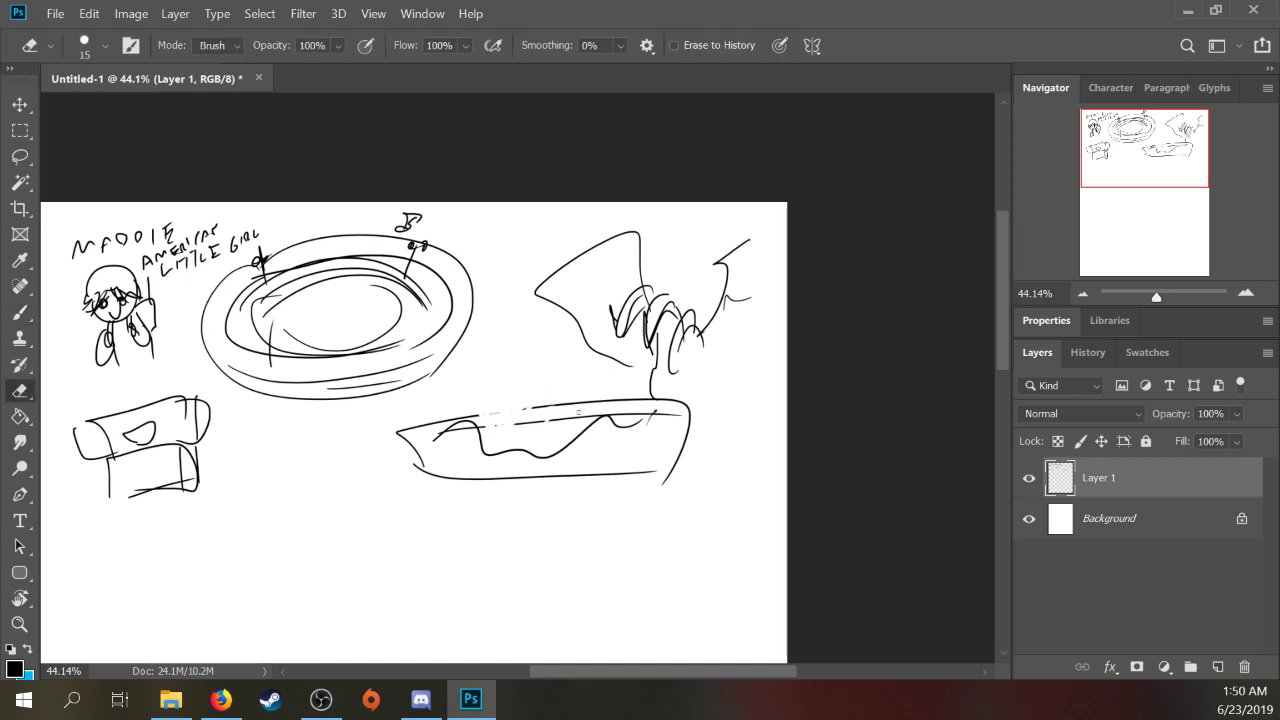
pyautogui.press('l')
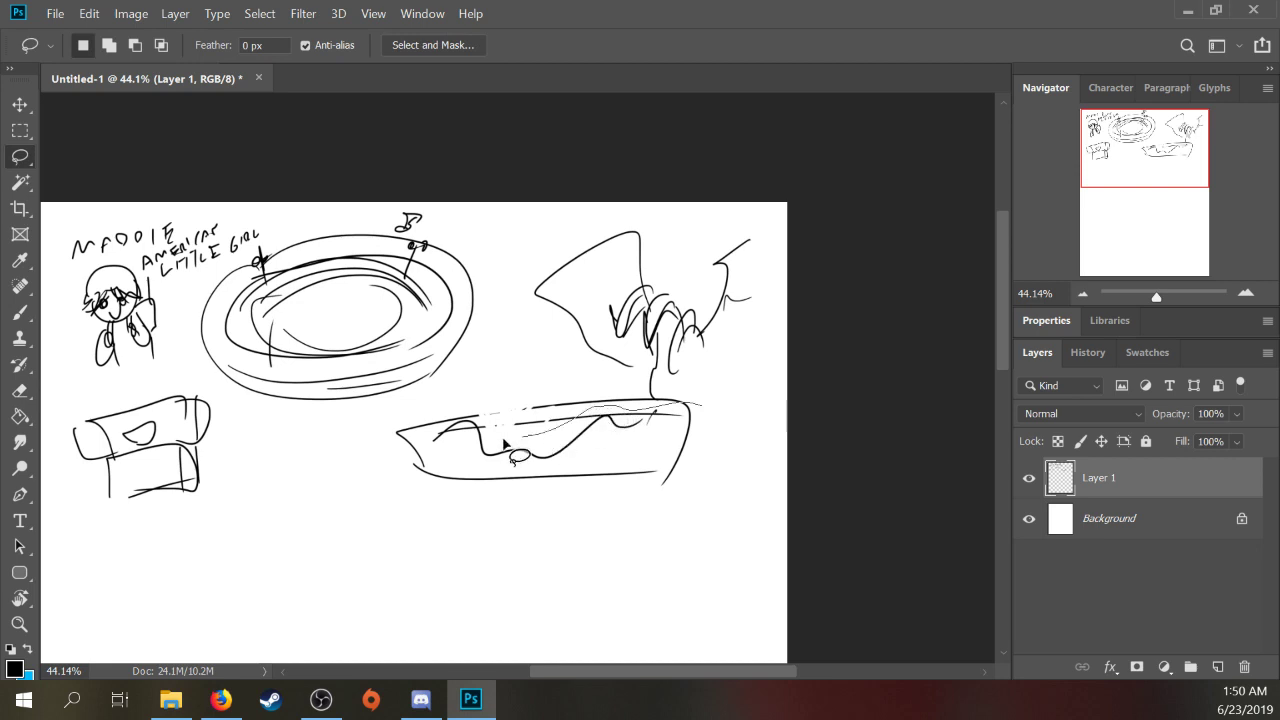
pyautogui.moveTo(684, 398); pyautogui.dragTo(662, 372)
pyautogui.press('Delete')
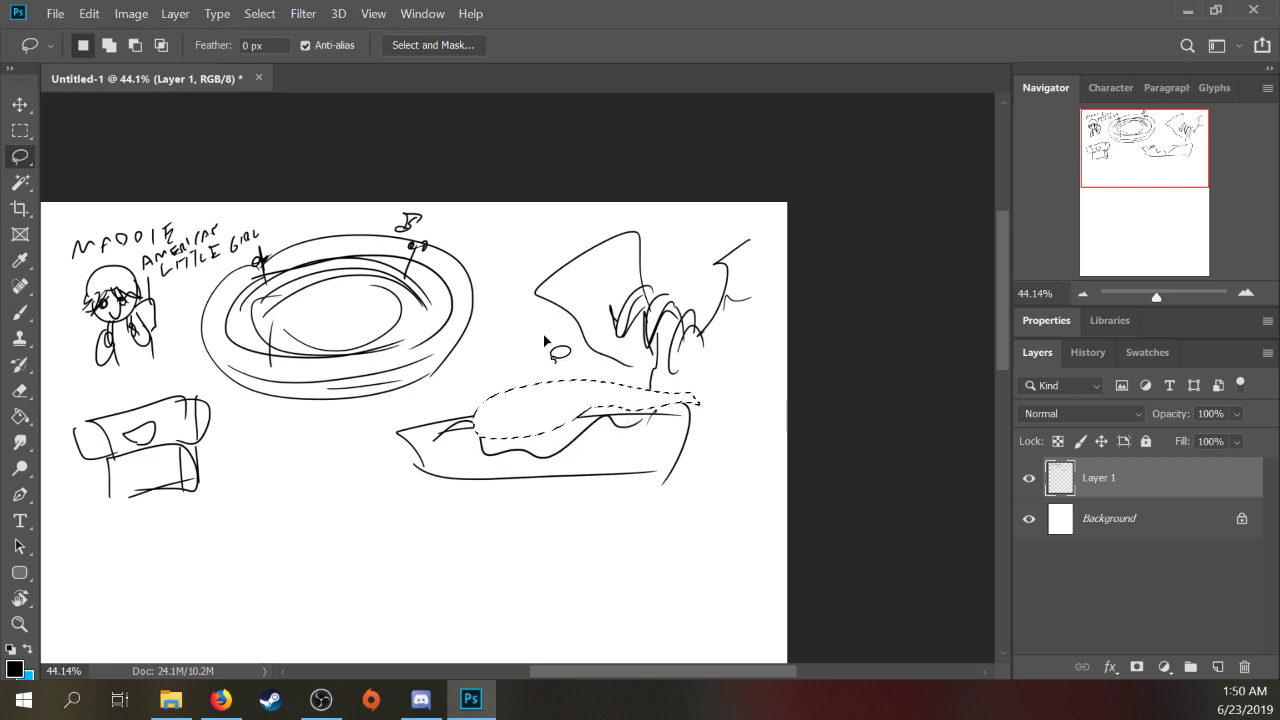
pyautogui.hotkey('ctrl', 'd')
# Step: Add a vertical stroke in the boat-like shape, close the chest's base, and draw a tiny figure with a long pole between them
pyautogui.press('b')
pyautogui.scroll(-3, 600, 340)
pyautogui.hscroll(-4, 600, 340)
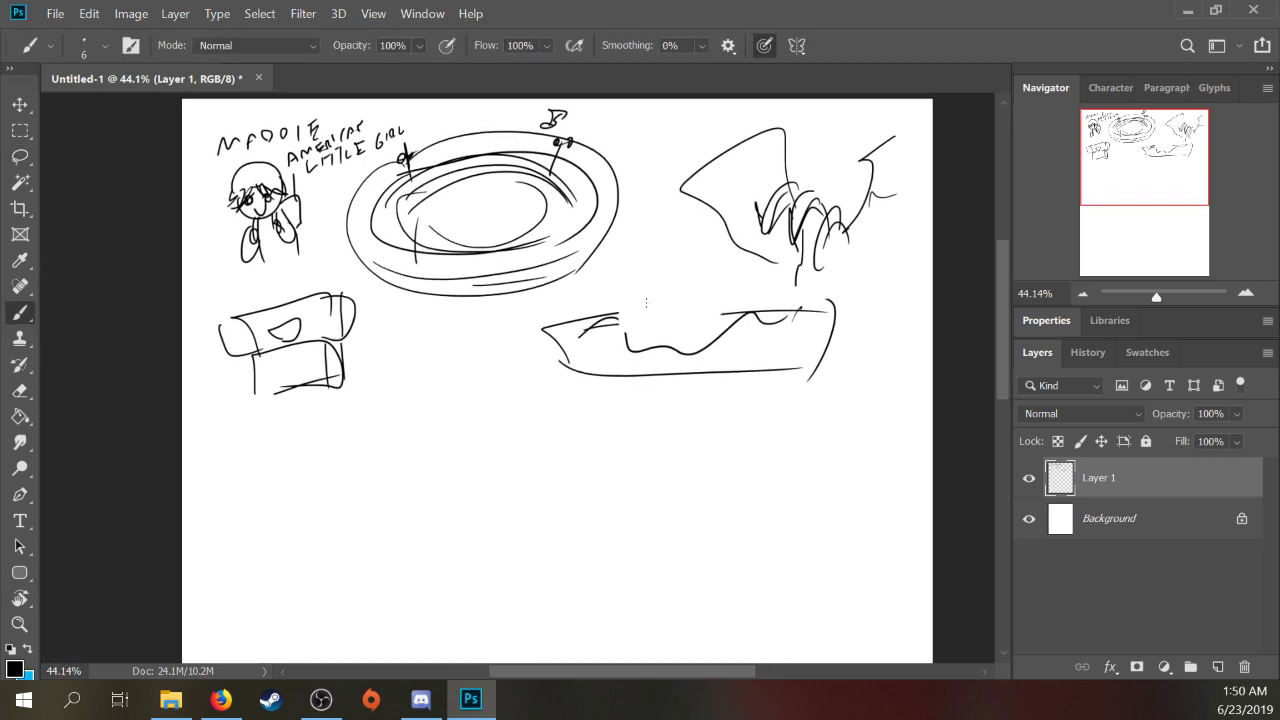
pyautogui.moveTo(669, 300); pyautogui.dragTo(660, 357)
pyautogui.moveTo(518, 427)
pyautogui.mouseDown()
pyautogui.moveTo(428, 418)
pyautogui.moveTo(537, 369)
pyautogui.mouseUp()
pyautogui.moveTo(265, 395); pyautogui.dragTo(347, 389)
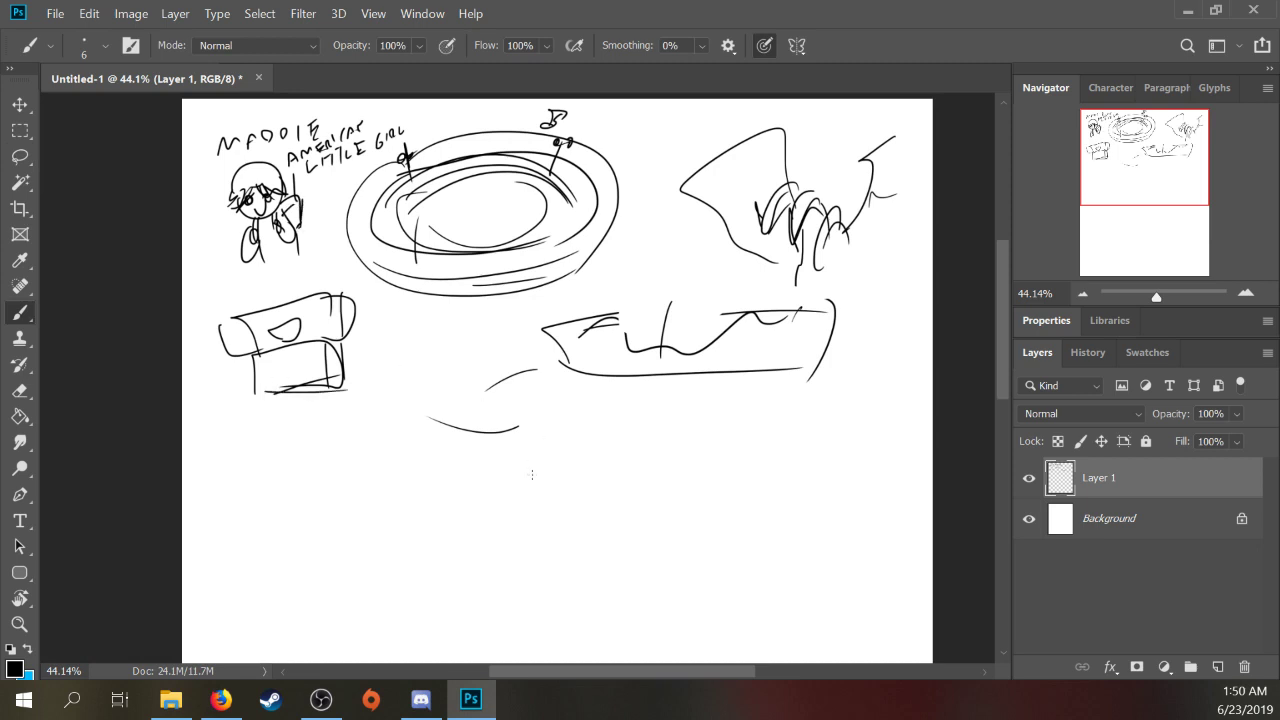
pyautogui.moveTo(552, 370)
pyautogui.mouseDown()
pyautogui.moveTo(446, 382)
pyautogui.moveTo(457, 390)
pyautogui.mouseUp()
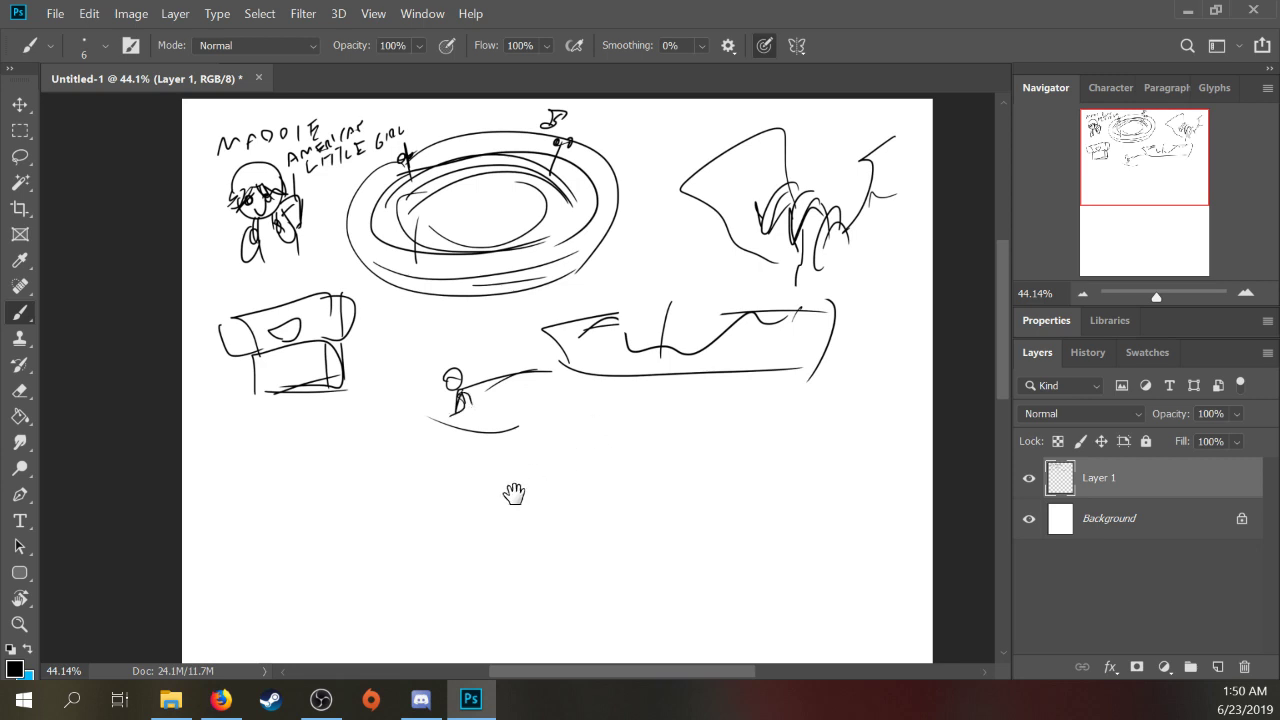
# Step: Draw a row of three tall arches below the earlier doodles, with creature heads hanging from the first two
pyautogui.moveTo(514, 491); pyautogui.dragTo(540, 256)
pyautogui.moveTo(524, 336)
pyautogui.mouseDown()
pyautogui.moveTo(600, 262)
pyautogui.moveTo(603, 290)
pyautogui.mouseUp()
pyautogui.moveTo(567, 258)
pyautogui.mouseDown()
pyautogui.moveTo(566, 334)
pyautogui.moveTo(602, 304)
pyautogui.moveTo(578, 336)
pyautogui.mouseUp()
pyautogui.moveTo(604, 293)
pyautogui.mouseDown()
pyautogui.moveTo(586, 334)
pyautogui.moveTo(557, 348)
pyautogui.mouseUp()
pyautogui.moveTo(470, 272)
pyautogui.mouseDown()
pyautogui.moveTo(452, 300)
pyautogui.moveTo(478, 294)
pyautogui.mouseUp()
pyautogui.moveTo(446, 310)
pyautogui.mouseDown()
pyautogui.moveTo(455, 330)
pyautogui.moveTo(516, 302)
pyautogui.moveTo(484, 326)
pyautogui.mouseUp()
pyautogui.moveTo(444, 312)
pyautogui.mouseDown()
pyautogui.moveTo(481, 306)
pyautogui.moveTo(478, 353)
pyautogui.mouseUp()
pyautogui.moveTo(614, 296); pyautogui.dragTo(669, 288)
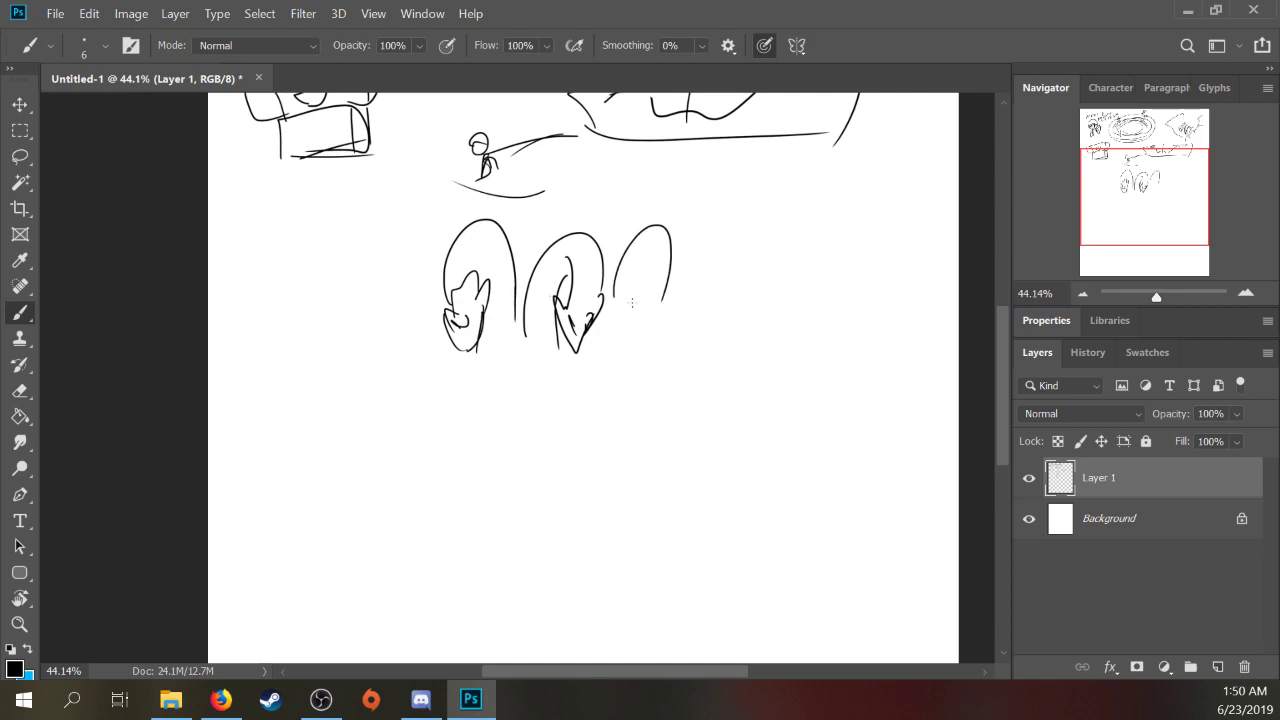
# Step: Complete the three-headed creature with the third head, two outstretched wings and a curved body, plus a tiny figure below it
pyautogui.moveTo(544, 471); pyautogui.dragTo(545, 473)
pyautogui.moveTo(438, 314); pyautogui.dragTo(408, 362)
pyautogui.moveTo(640, 292)
pyautogui.mouseDown()
pyautogui.moveTo(729, 363)
pyautogui.moveTo(725, 374)
pyautogui.mouseUp()
pyautogui.moveTo(632, 310)
pyautogui.mouseDown()
pyautogui.moveTo(622, 338)
pyautogui.moveTo(656, 322)
pyautogui.mouseUp()
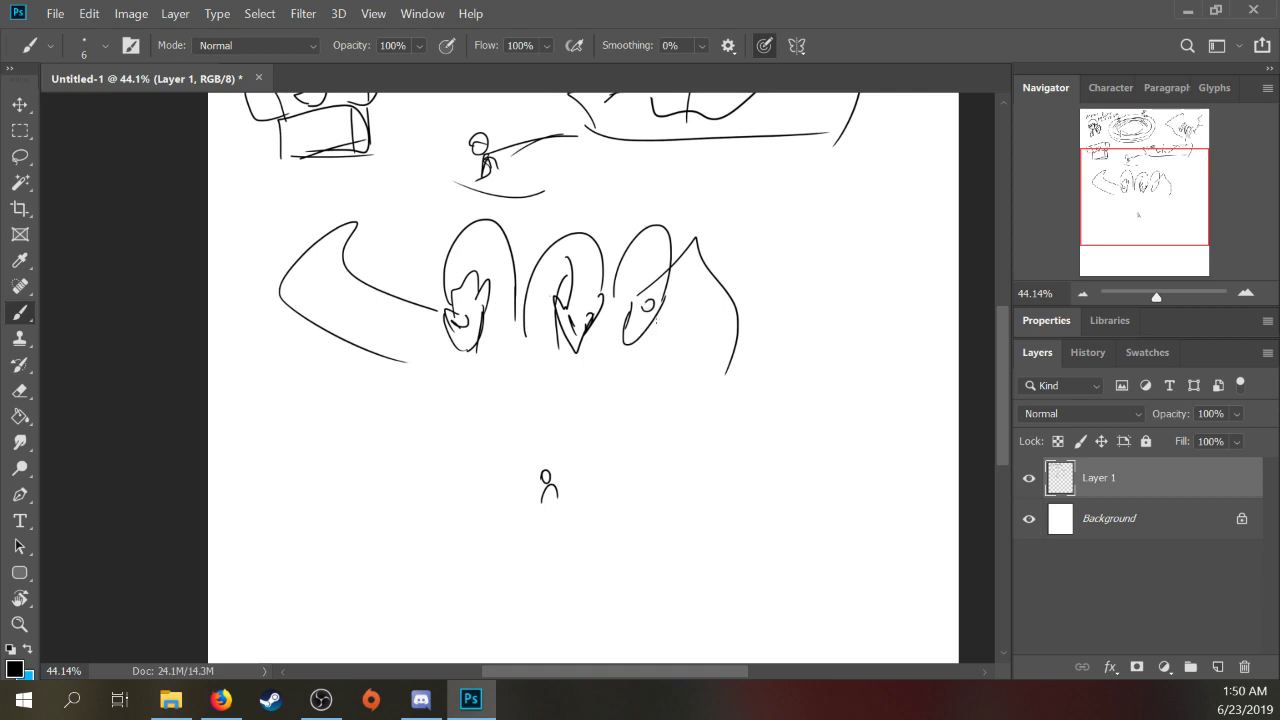
pyautogui.moveTo(520, 350); pyautogui.dragTo(657, 348)
pyautogui.moveTo(730, 312); pyautogui.dragTo(588, 324)
pyautogui.moveTo(335, 365); pyautogui.dragTo(460, 418)
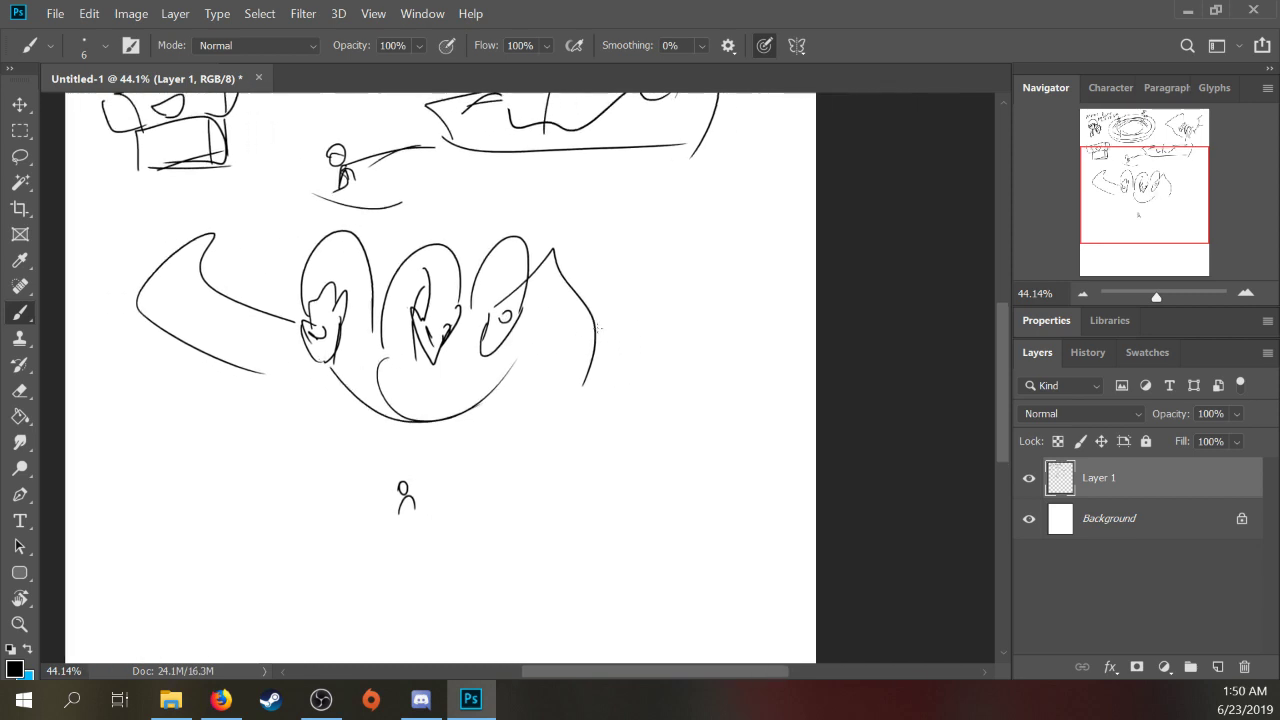
# Step: Draw a large creature in profile beside the three-headed one, with an ear, eye, mouth, long neck and the start of a wing
pyautogui.moveTo(650, 280); pyautogui.dragTo(560, 273)
pyautogui.moveTo(597, 203)
pyautogui.mouseDown()
pyautogui.moveTo(572, 272)
pyautogui.moveTo(616, 254)
pyautogui.moveTo(667, 270)
pyautogui.mouseUp()
pyautogui.moveTo(624, 228)
pyautogui.mouseDown()
pyautogui.moveTo(646, 225)
pyautogui.moveTo(648, 186)
pyautogui.moveTo(684, 190)
pyautogui.moveTo(674, 182)
pyautogui.mouseUp()
pyautogui.moveTo(676, 186); pyautogui.dragTo(704, 282)
pyautogui.moveTo(614, 290); pyautogui.dragTo(590, 448)
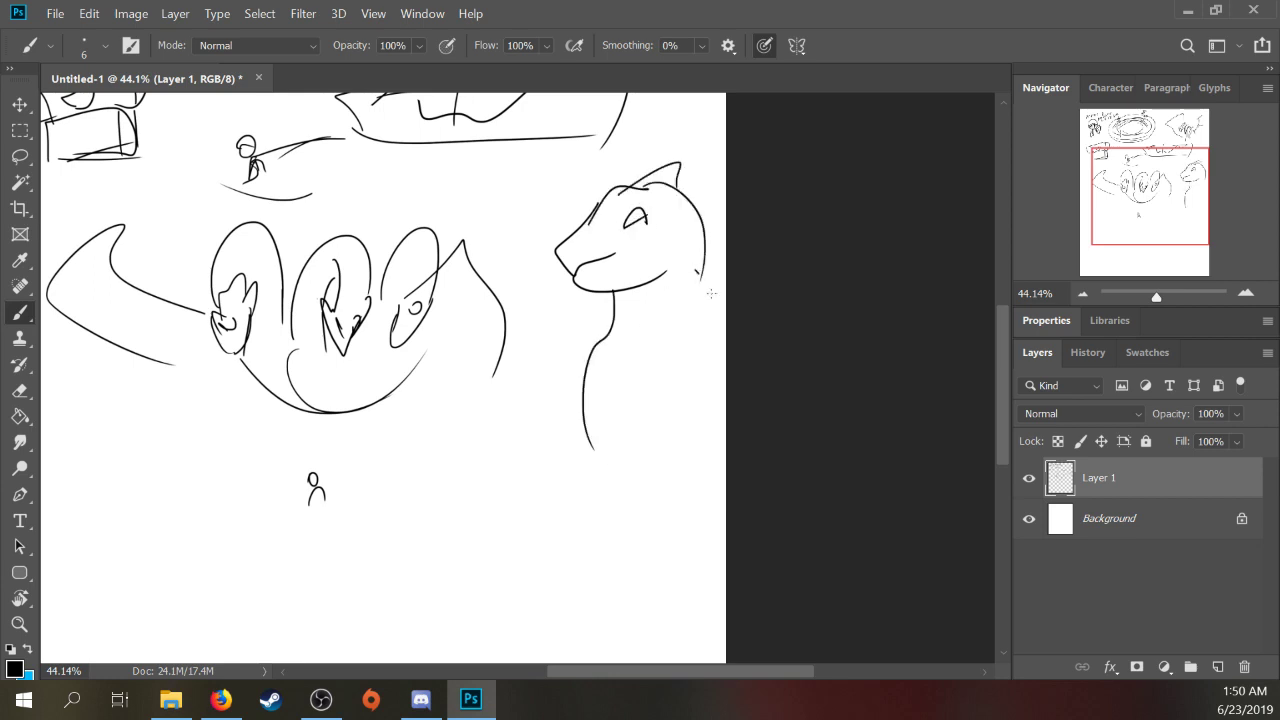
pyautogui.moveTo(696, 268); pyautogui.dragTo(726, 332)
pyautogui.moveTo(608, 330)
pyautogui.mouseDown()
pyautogui.moveTo(618, 544)
pyautogui.moveTo(537, 417)
pyautogui.moveTo(552, 480)
pyautogui.mouseUp()
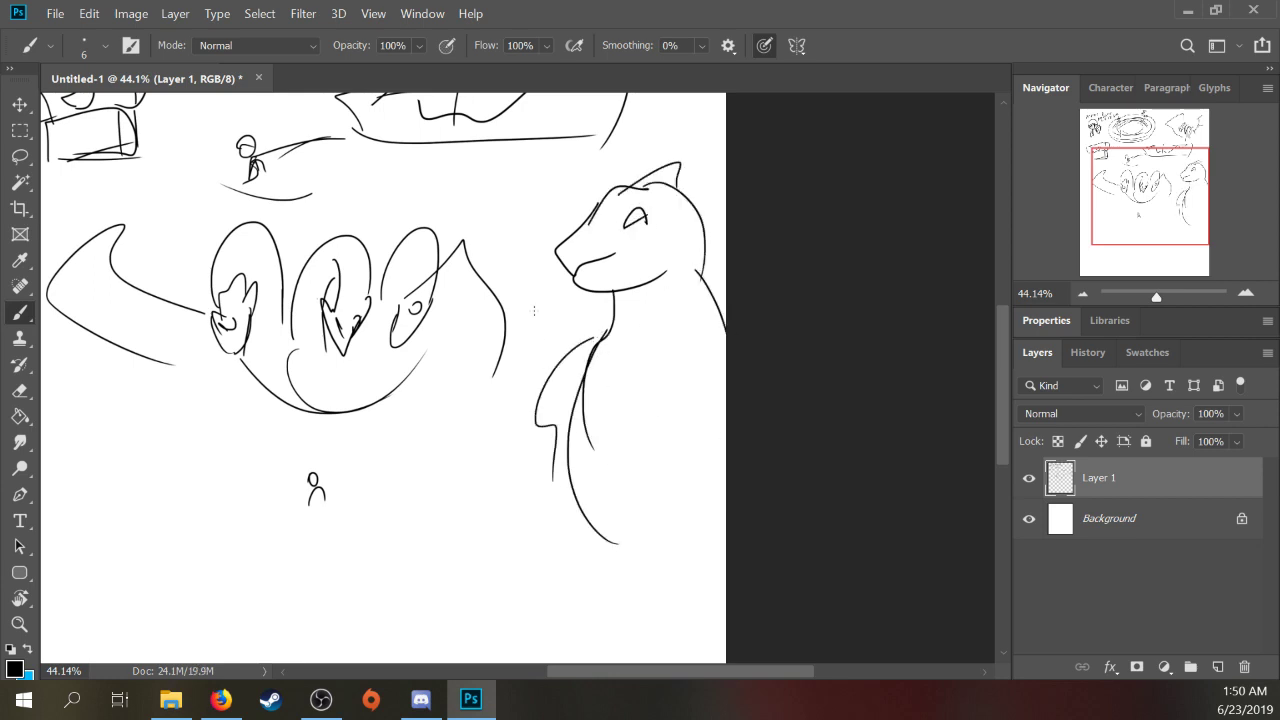
pyautogui.moveTo(523, 229)
pyautogui.mouseDown()
pyautogui.moveTo(600, 271)
pyautogui.moveTo(597, 296)
pyautogui.mouseUp()
# Step: Examine the finished doodles across the page, both close up and as a whole
pyautogui.scroll(-2, 646, 289)
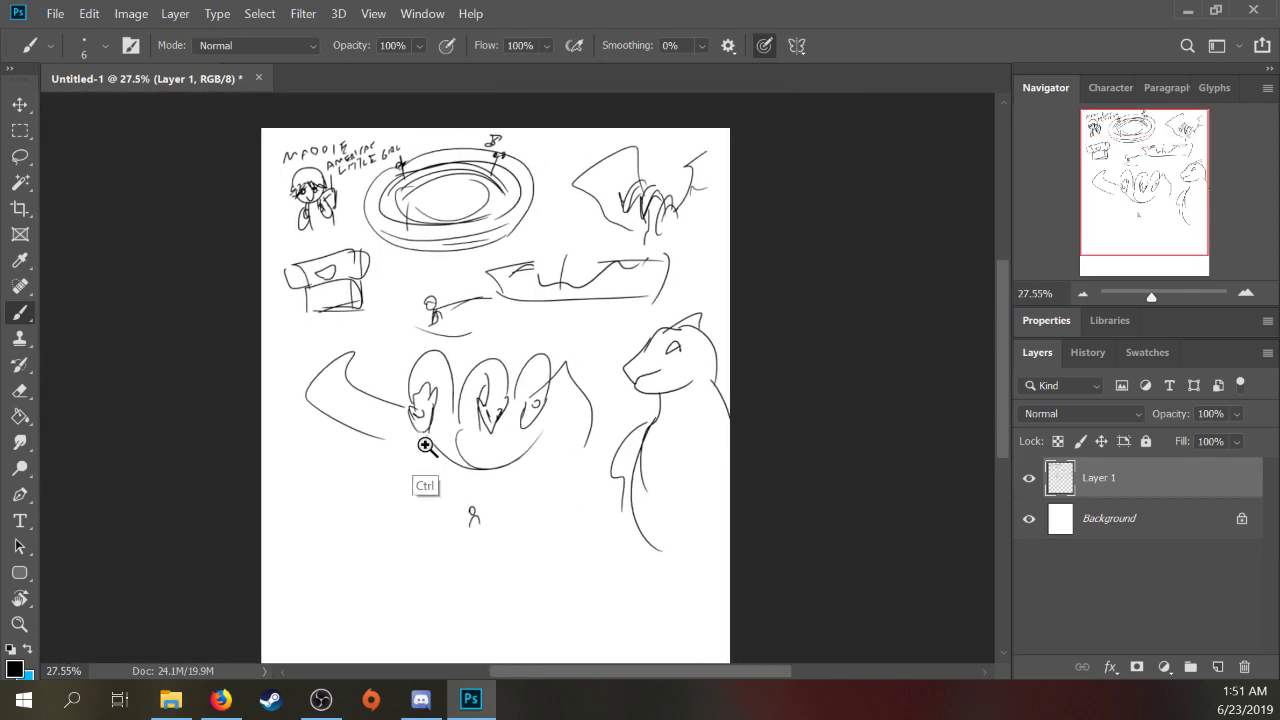
pyautogui.scroll(2, 426, 443)
pyautogui.moveTo(380, 120); pyautogui.dragTo(510, 382)
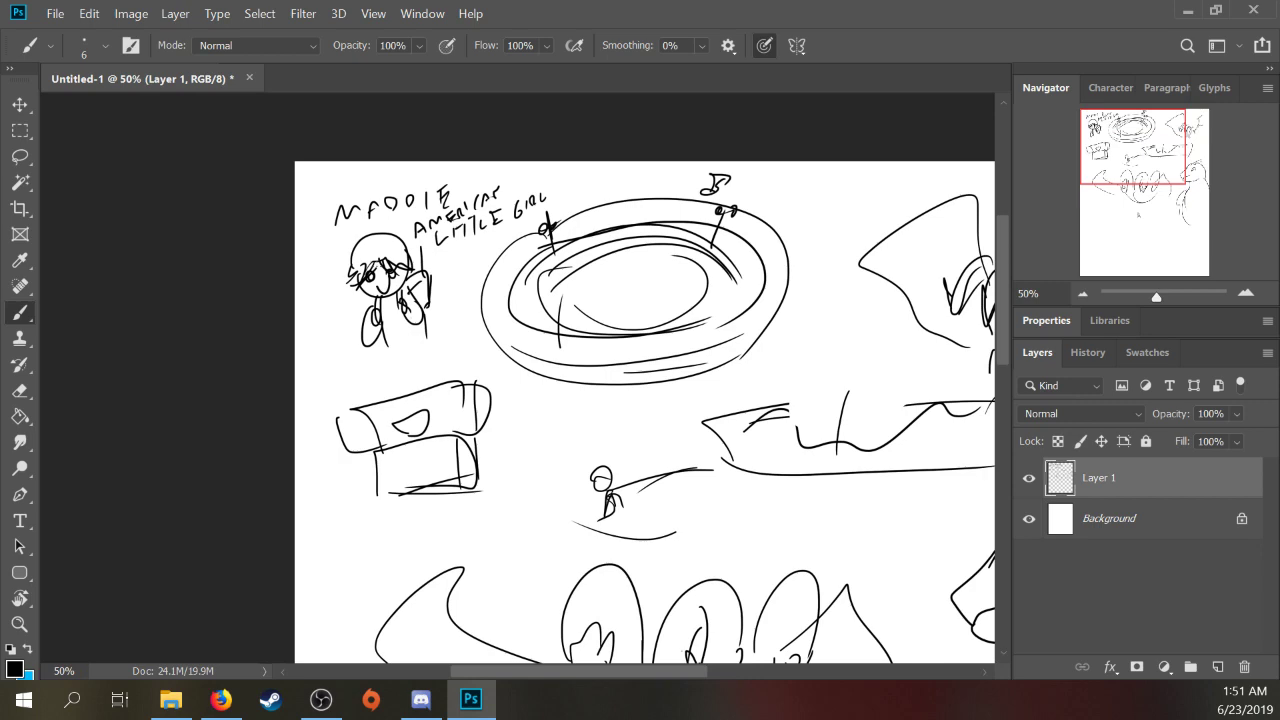
pyautogui.moveTo(509, 316)
pyautogui.mouseDown()
pyautogui.moveTo(475, 279)
pyautogui.moveTo(467, 233)
pyautogui.mouseUp()
pyautogui.scroll(-1, 520, 300)
pyautogui.moveTo(756, 325); pyautogui.dragTo(600, 287)
pyautogui.scroll(2, 600, 290)
pyautogui.scroll(-1, 570, 295)
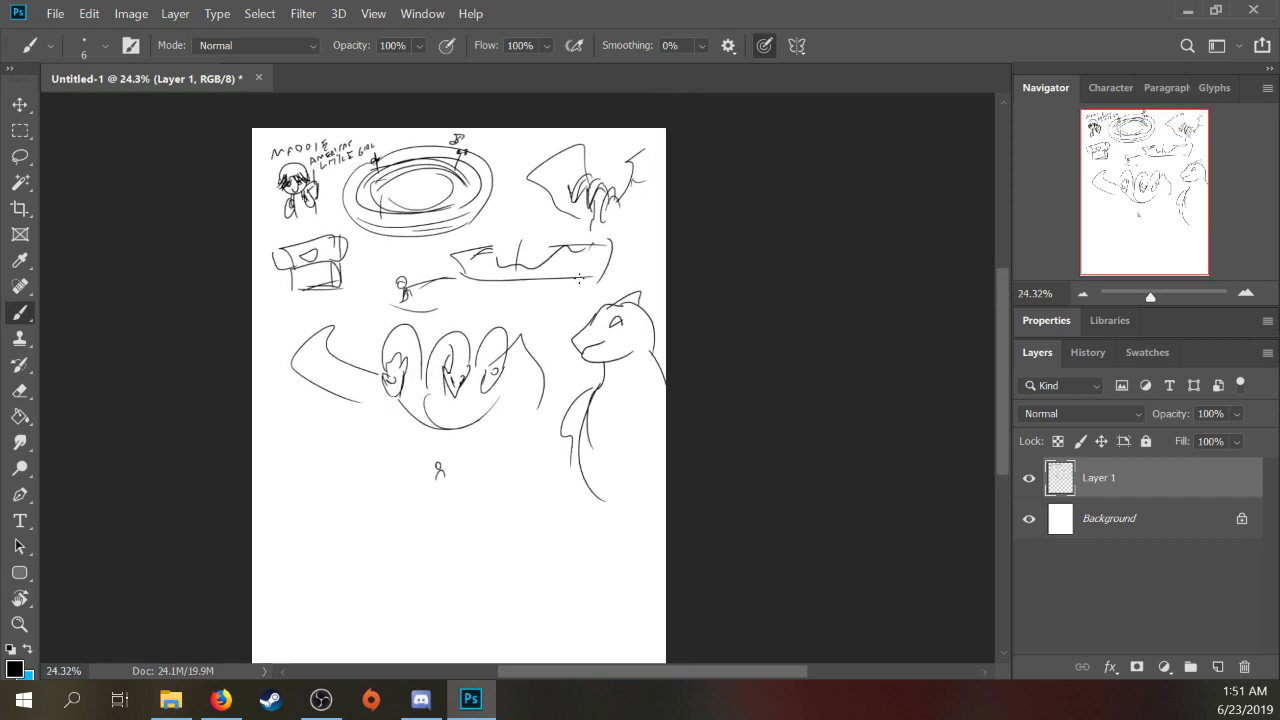
# Step: Select the area containing all the doodles with the Rectangular Marquee, delete its contents and deselect
pyautogui.press('m')
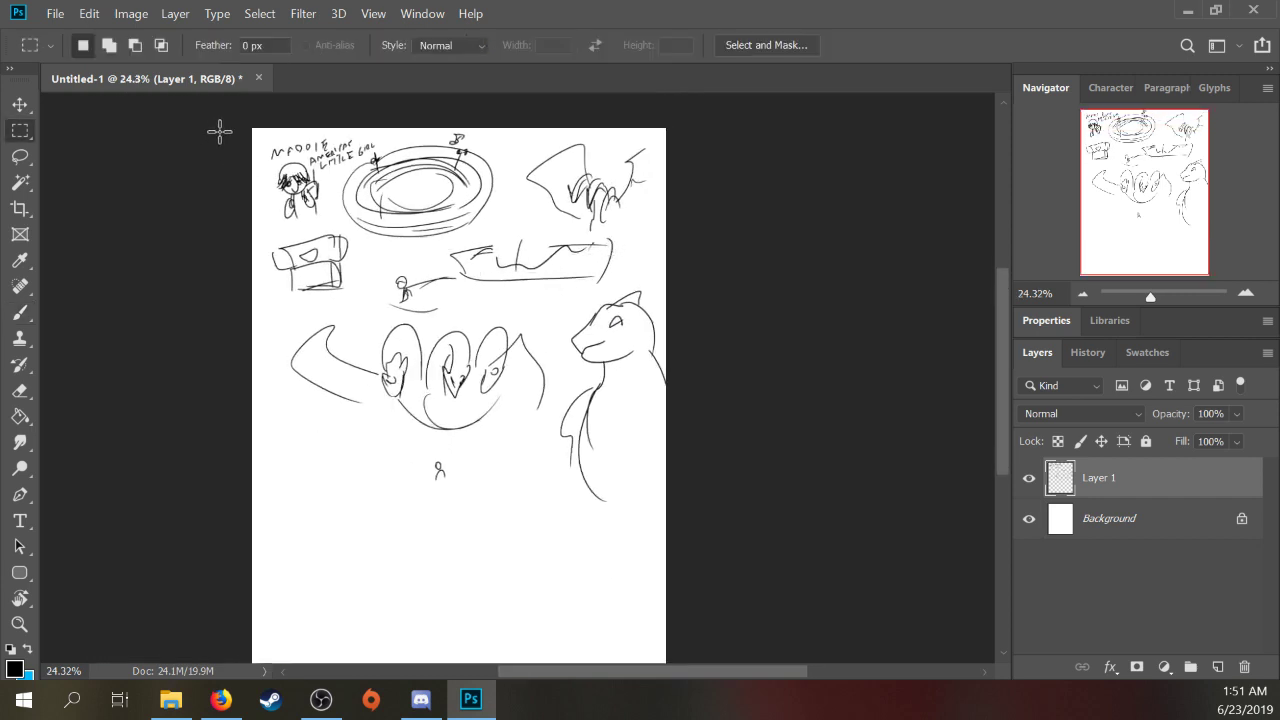
pyautogui.moveTo(220, 131); pyautogui.dragTo(714, 523)
pyautogui.hotkey('ctrl', 'd')
pyautogui.hotkey('ctrl', 'shift', 'd')
pyautogui.press('Delete')
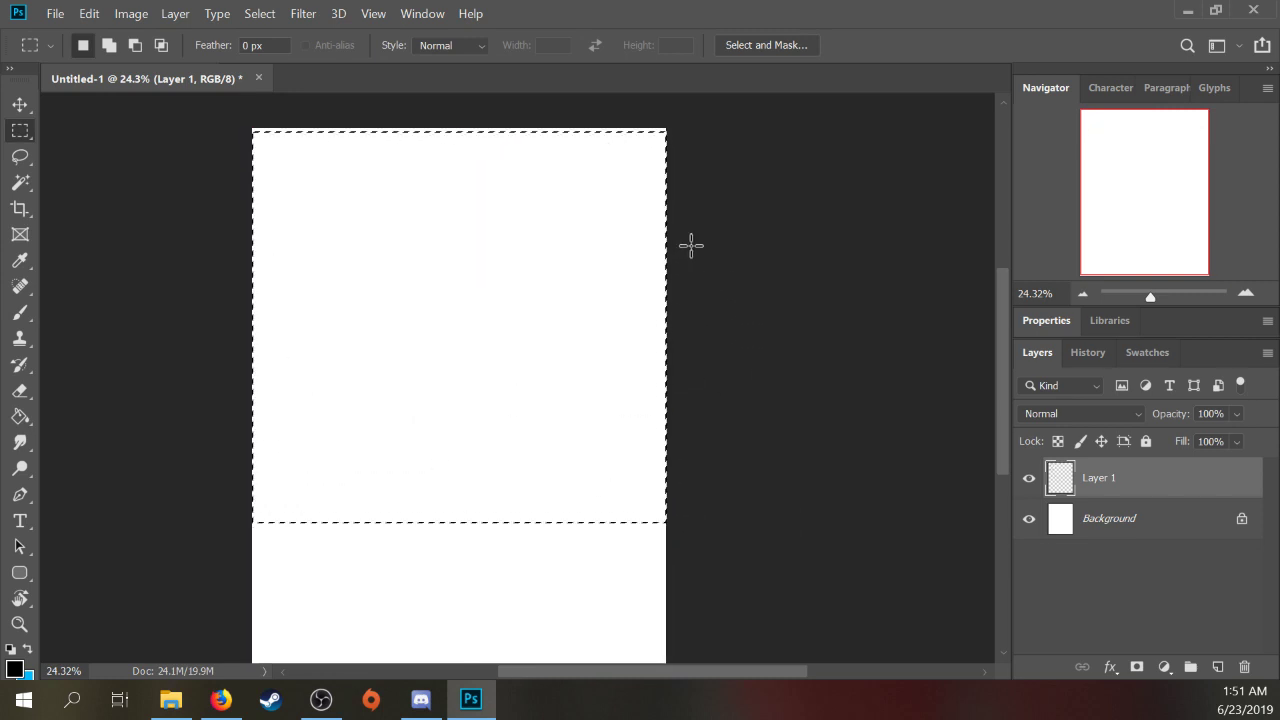
pyautogui.hotkey('ctrl', 'd')
# Step: Draw a small round head with X-shaped eyes, a frown and side hair near the canvas's upper-left corner
pyautogui.moveTo(445, 240); pyautogui.dragTo(480, 271)
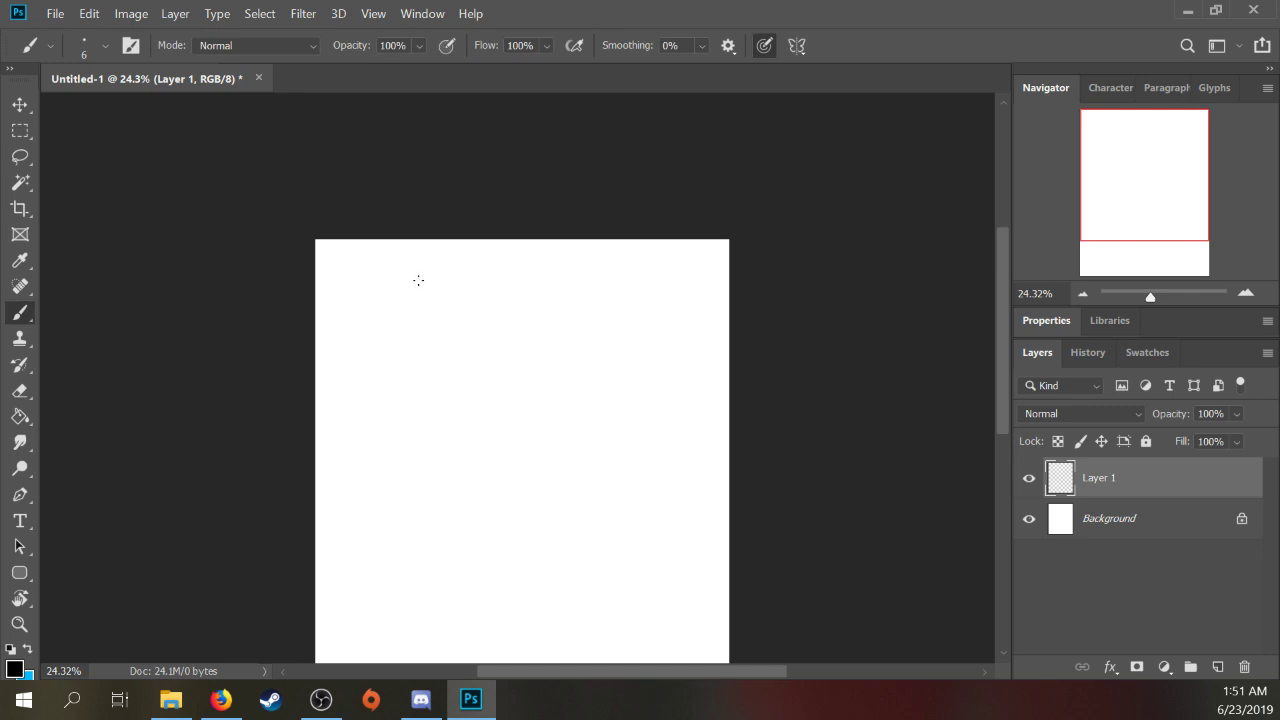
pyautogui.moveTo(400, 271); pyautogui.dragTo(456, 240)
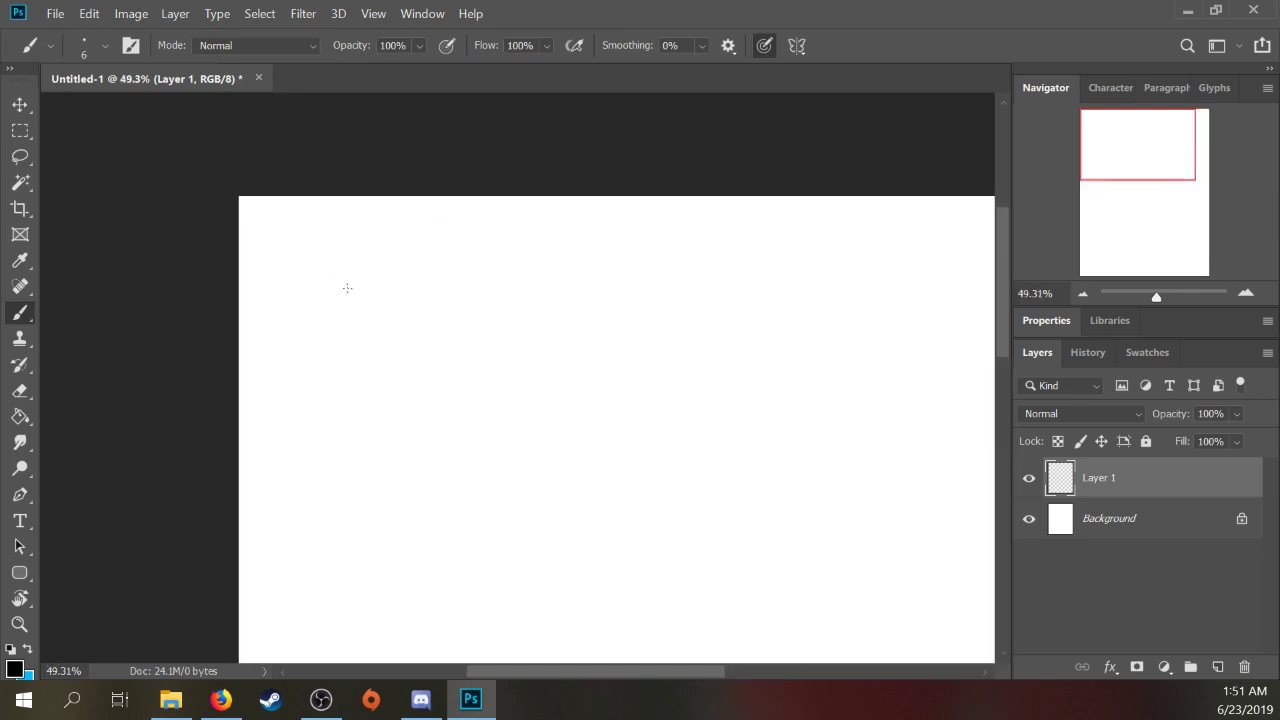
pyautogui.moveTo(337, 292)
pyautogui.mouseDown()
pyautogui.moveTo(386, 247)
pyautogui.moveTo(393, 288)
pyautogui.moveTo(357, 300)
pyautogui.mouseUp()
pyautogui.moveTo(356, 285)
pyautogui.mouseDown()
pyautogui.moveTo(372, 302)
pyautogui.moveTo(338, 306)
pyautogui.moveTo(405, 299)
pyautogui.mouseUp()
pyautogui.moveTo(360, 280)
pyautogui.mouseDown()
pyautogui.moveTo(326, 328)
pyautogui.moveTo(332, 292)
pyautogui.moveTo(344, 333)
pyautogui.moveTo(377, 282)
pyautogui.moveTo(414, 321)
pyautogui.mouseUp()
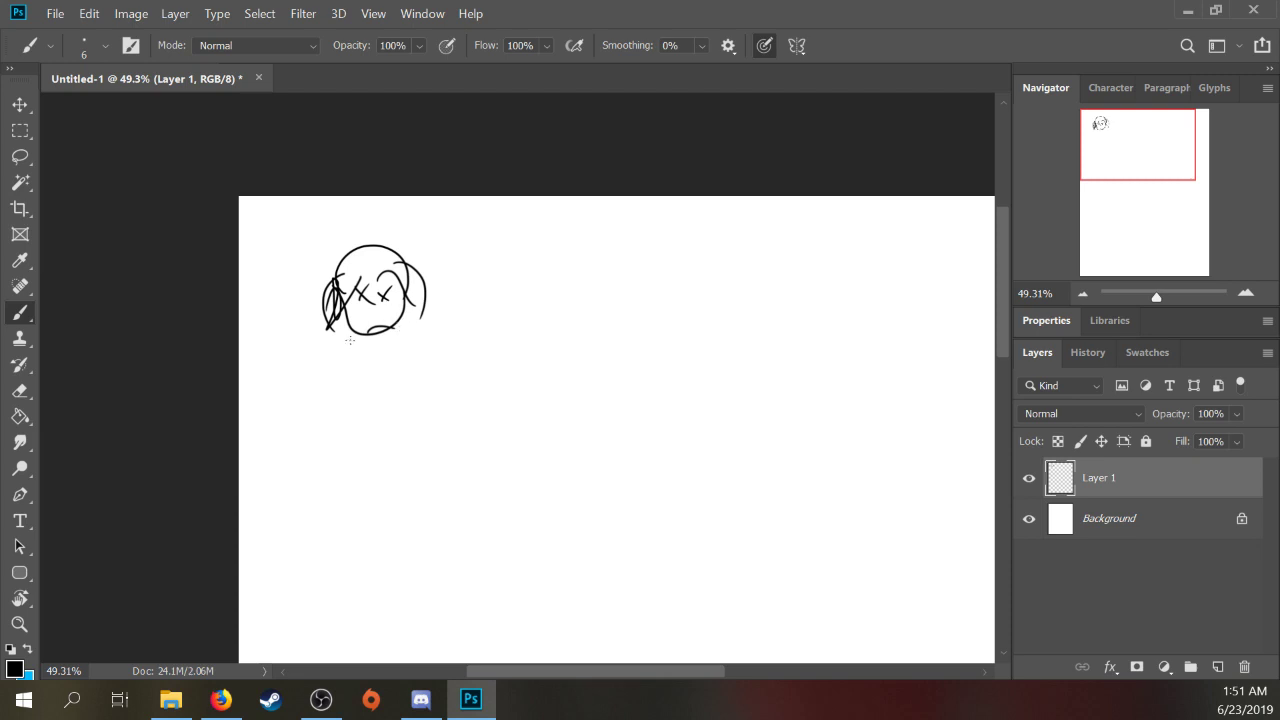
# Step: Draw the small character's torso, outstretched arms, dress and pointed legs below the head
pyautogui.moveTo(368, 368); pyautogui.dragTo(370, 396)
pyautogui.moveTo(393, 338)
pyautogui.mouseDown()
pyautogui.moveTo(396, 410)
pyautogui.moveTo(374, 360)
pyautogui.moveTo(398, 348)
pyautogui.mouseUp()
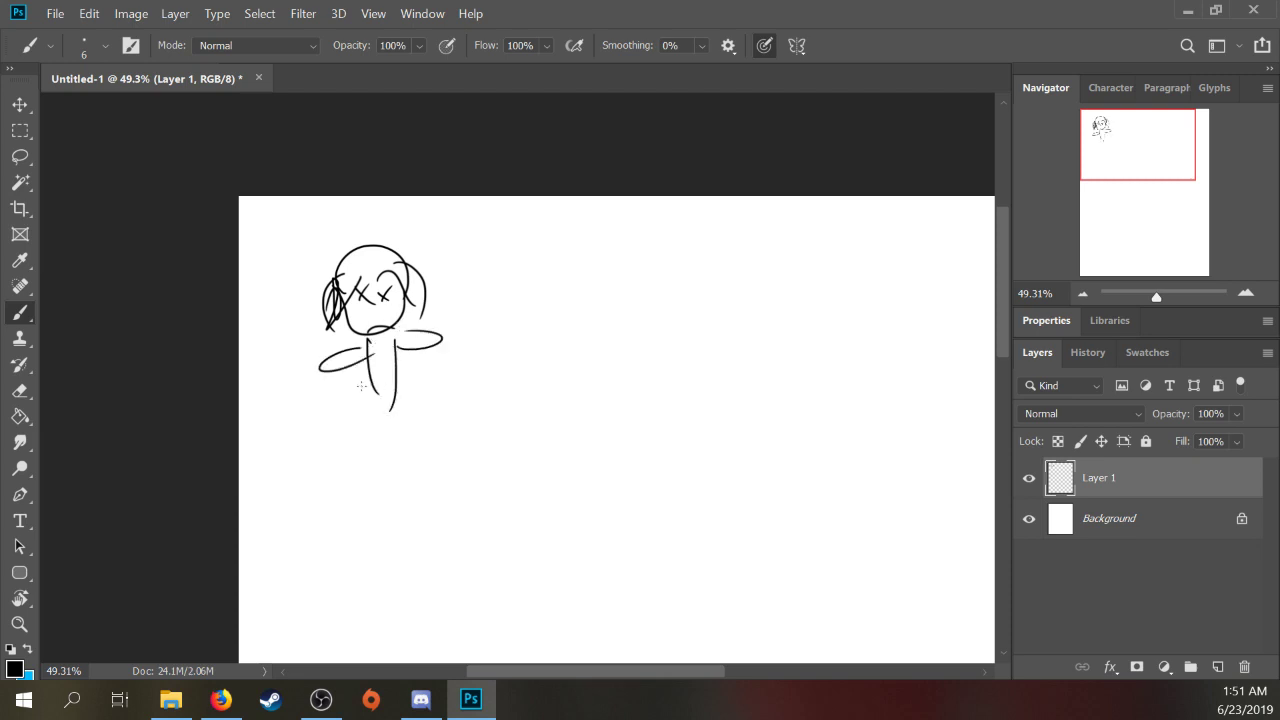
pyautogui.moveTo(362, 390); pyautogui.dragTo(389, 395)
pyautogui.moveTo(398, 386); pyautogui.dragTo(404, 414)
pyautogui.moveTo(396, 348); pyautogui.dragTo(412, 388)
pyautogui.moveTo(372, 338); pyautogui.dragTo(358, 384)
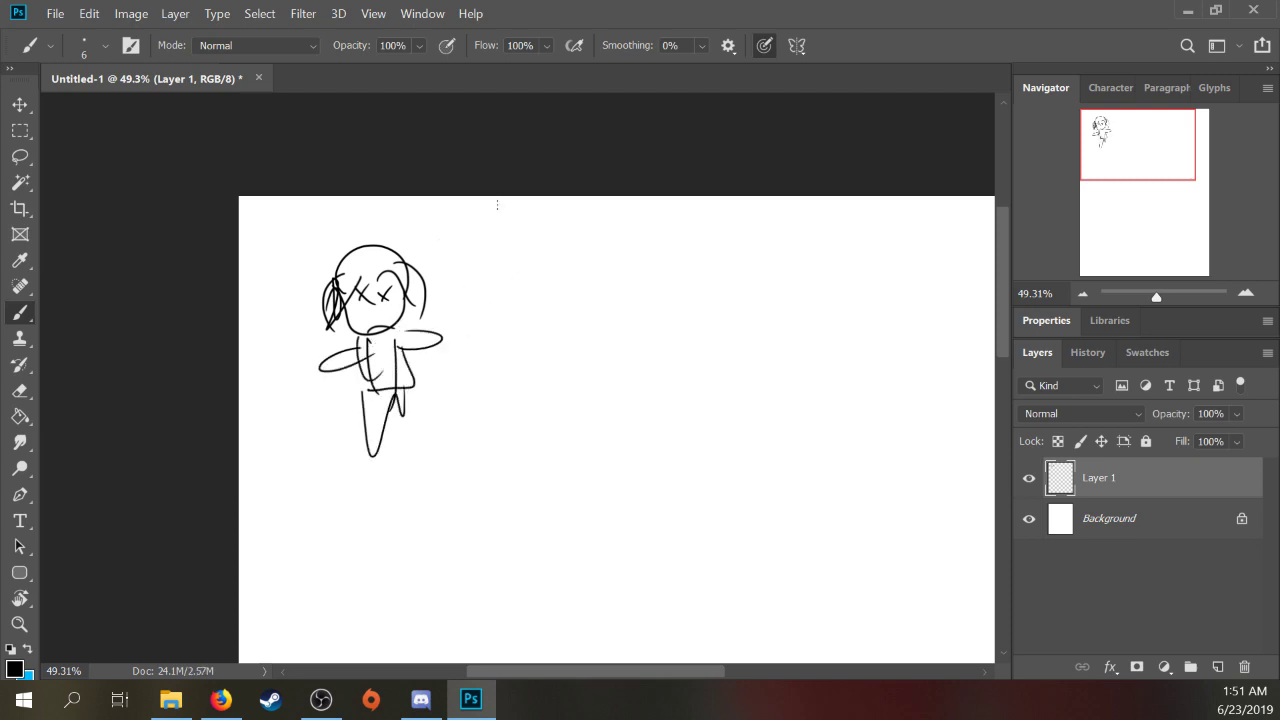
# Step: Lasso the small X-eyed character and delete it, then switch back to the Brush
pyautogui.press('l')
pyautogui.moveTo(480, 285)
pyautogui.mouseDown()
pyautogui.moveTo(277, 443)
pyautogui.moveTo(500, 325)
pyautogui.moveTo(508, 270)
pyautogui.mouseUp()
pyautogui.press('Delete')
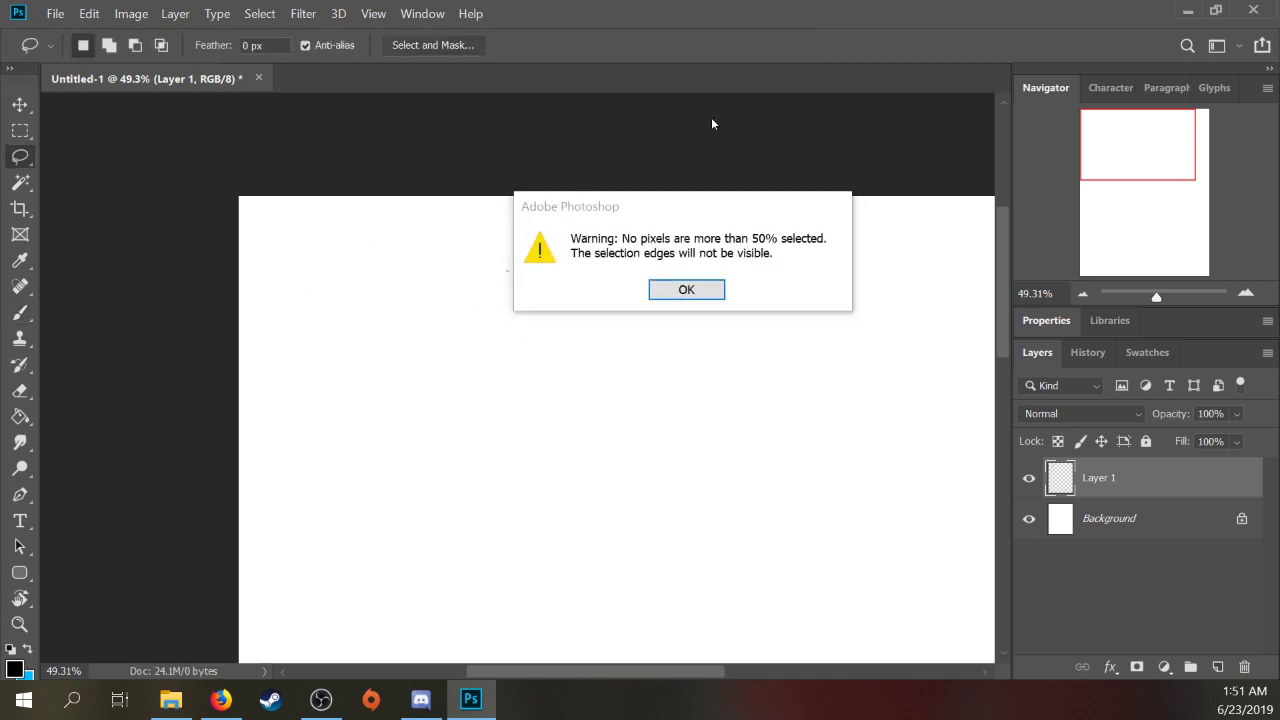
pyautogui.click(717, 291)
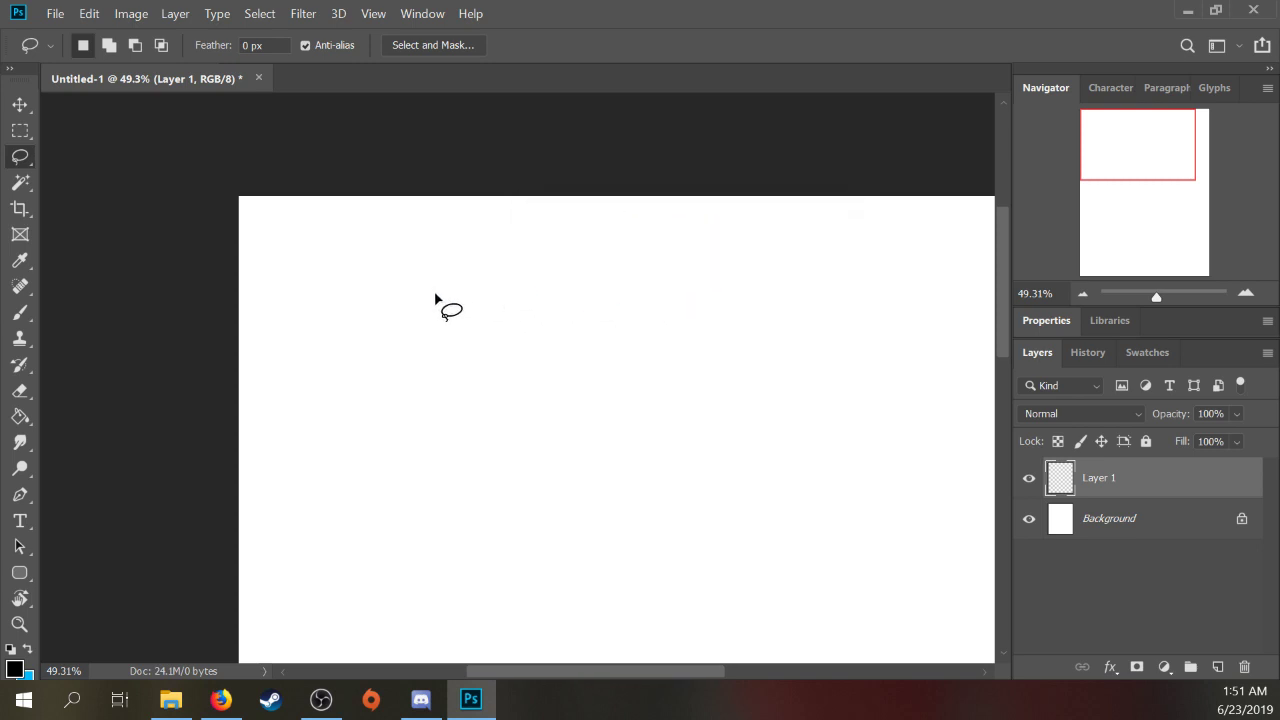
pyautogui.press('b')
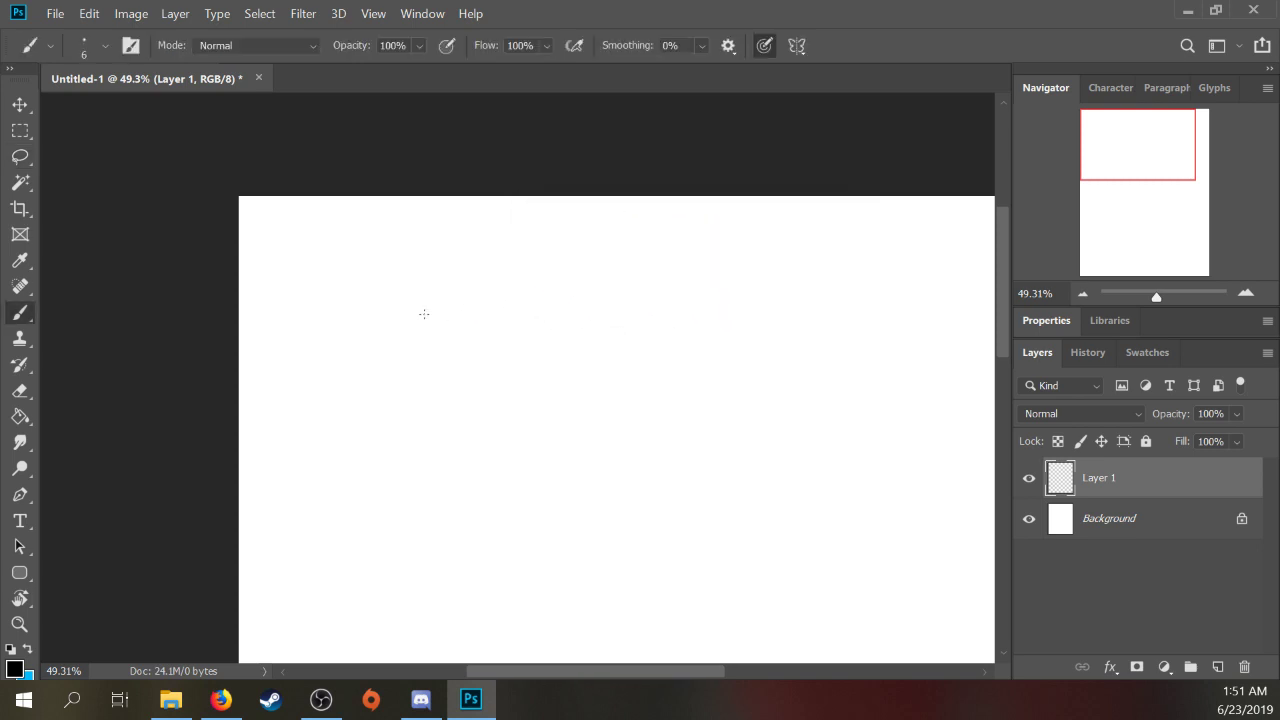
# Step: Sketch a moth character near the canvas's upper-left corner with oval eyes, fangs, round head, curved antennae and wide upper wings
pyautogui.moveTo(545, 306); pyautogui.dragTo(494, 274)
pyautogui.moveTo(350, 287)
pyautogui.mouseDown()
pyautogui.moveTo(394, 291)
pyautogui.moveTo(389, 326)
pyautogui.mouseUp()
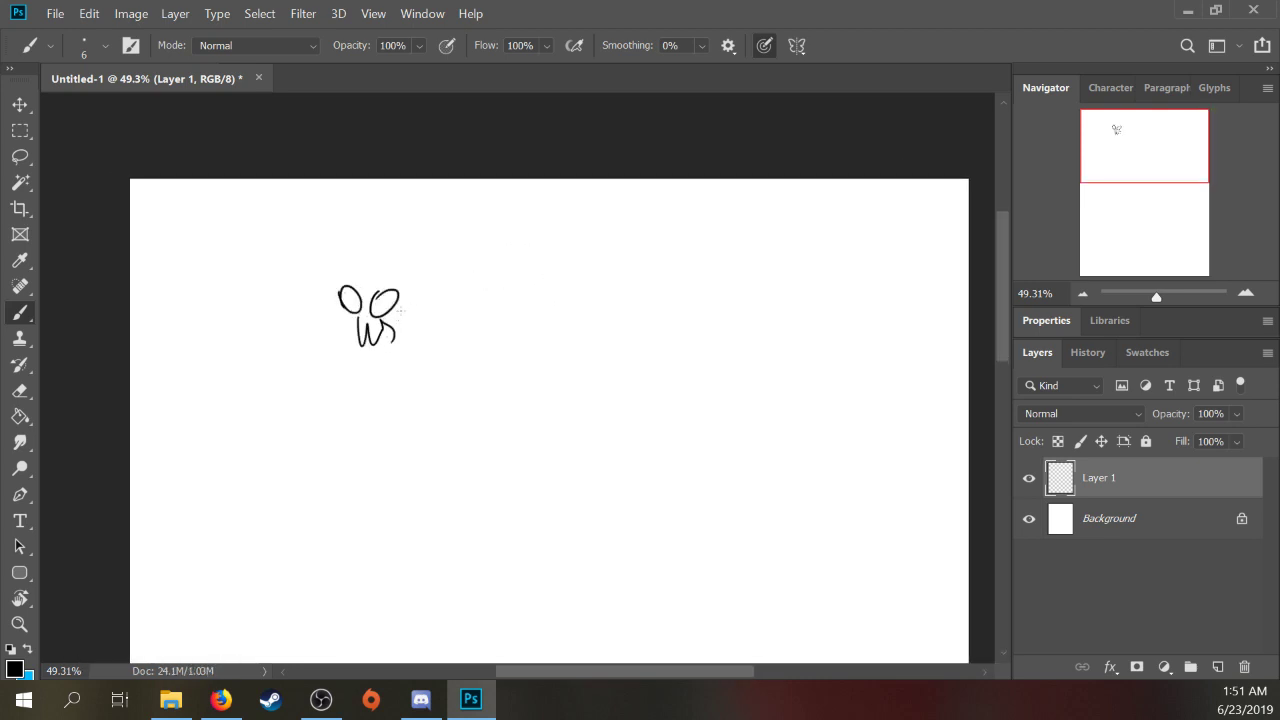
pyautogui.moveTo(310, 253); pyautogui.dragTo(270, 284)
pyautogui.moveTo(375, 272); pyautogui.dragTo(438, 297)
pyautogui.moveTo(335, 286); pyautogui.dragTo(388, 298)
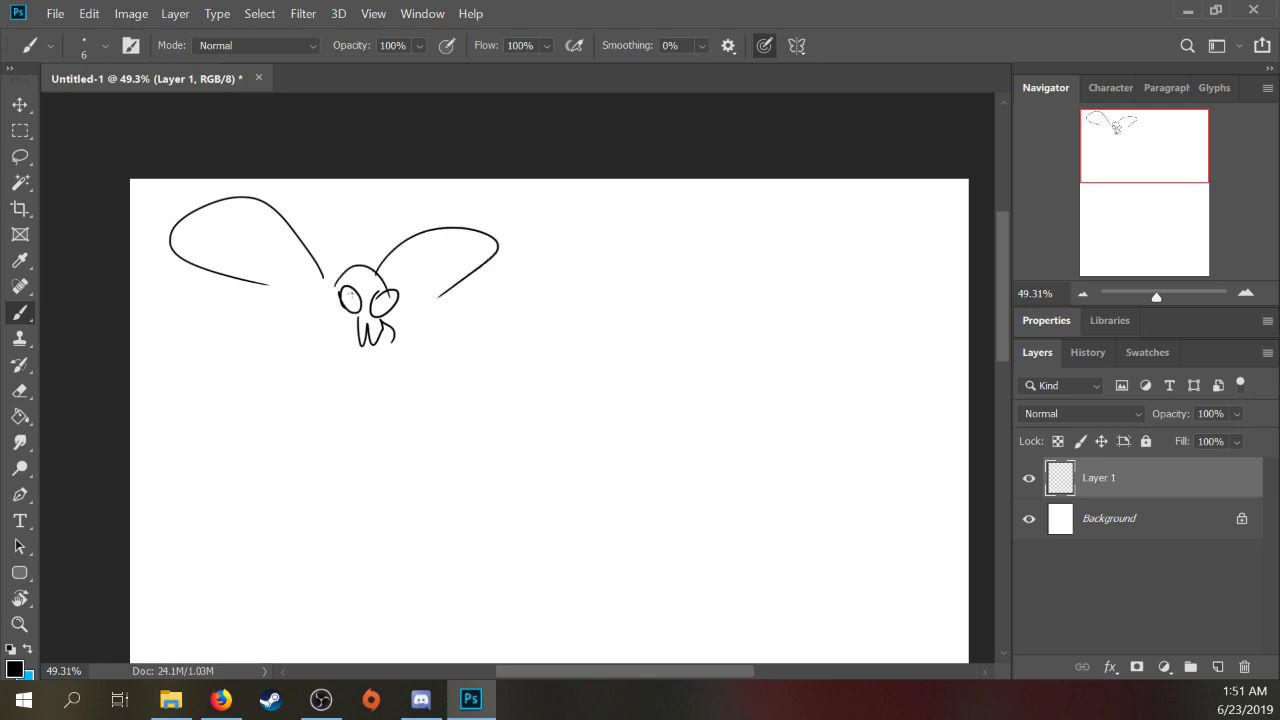
pyautogui.moveTo(313, 229)
pyautogui.mouseDown()
pyautogui.moveTo(348, 298)
pyautogui.moveTo(428, 222)
pyautogui.mouseUp()
pyautogui.moveTo(336, 285); pyautogui.dragTo(355, 335)
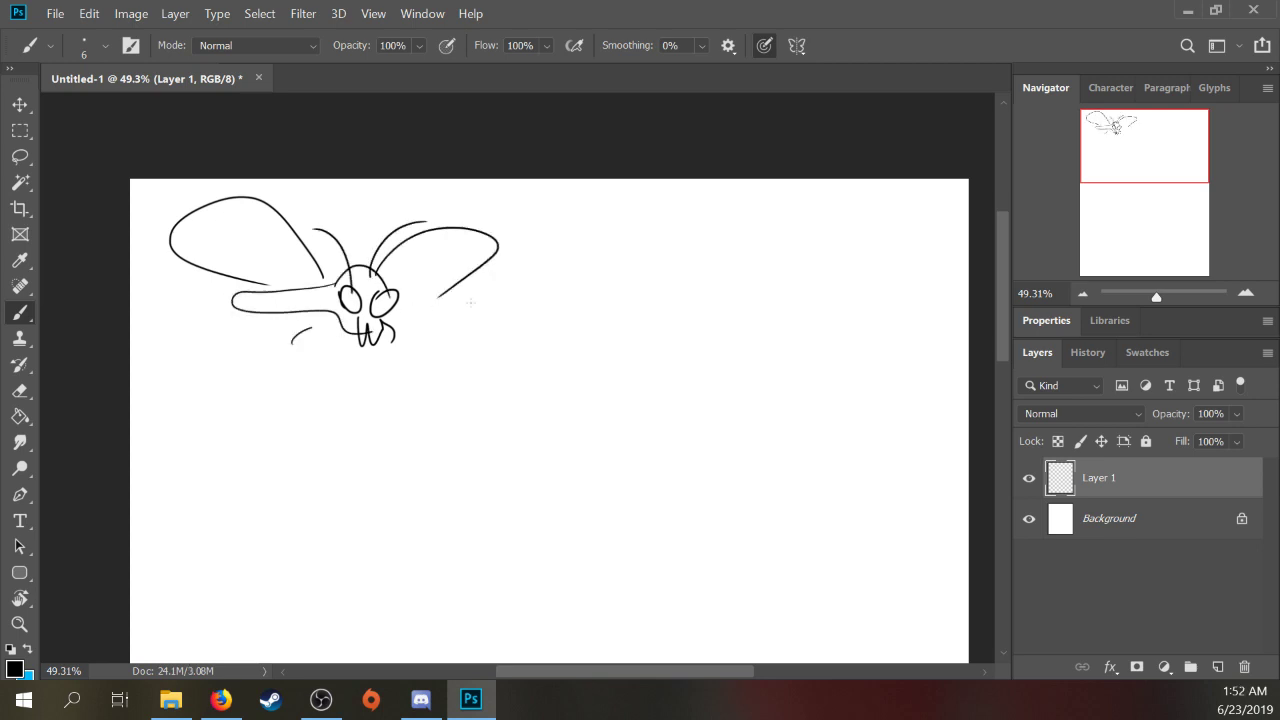
# Step: Sketch a beaked dragon with open jaws, a swept-back horn, raised wing and clawed limb in the canvas's upper-right area
pyautogui.moveTo(660, 266); pyautogui.dragTo(500, 266)
pyautogui.moveTo(407, 276)
pyautogui.mouseDown()
pyautogui.moveTo(474, 258)
pyautogui.moveTo(463, 246)
pyautogui.moveTo(493, 231)
pyautogui.moveTo(451, 310)
pyautogui.moveTo(483, 260)
pyautogui.moveTo(487, 279)
pyautogui.moveTo(522, 264)
pyautogui.moveTo(556, 316)
pyautogui.mouseUp()
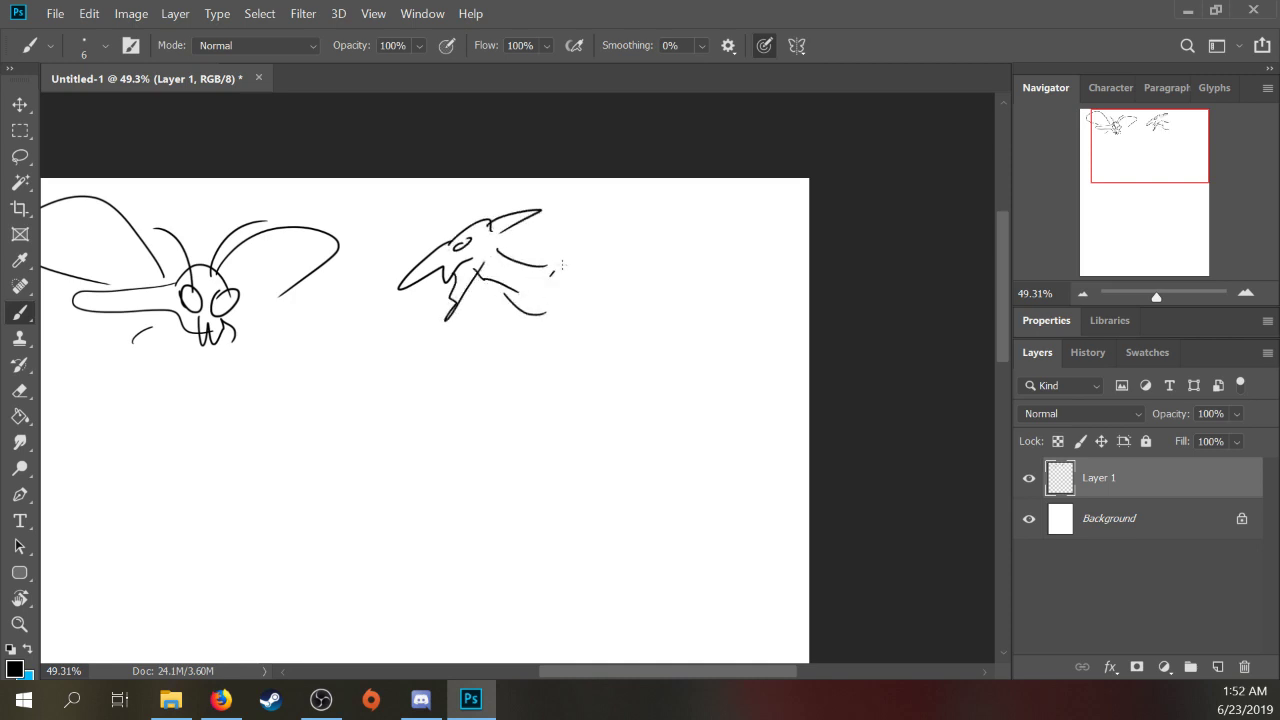
pyautogui.moveTo(548, 268)
pyautogui.mouseDown()
pyautogui.moveTo(571, 203)
pyautogui.moveTo(677, 189)
pyautogui.moveTo(650, 282)
pyautogui.mouseUp()
pyautogui.moveTo(520, 322); pyautogui.dragTo(659, 350)
pyautogui.moveTo(656, 274)
pyautogui.mouseDown()
pyautogui.moveTo(630, 282)
pyautogui.moveTo(614, 328)
pyautogui.moveTo(682, 334)
pyautogui.mouseUp()
pyautogui.moveTo(513, 301); pyautogui.dragTo(624, 307)
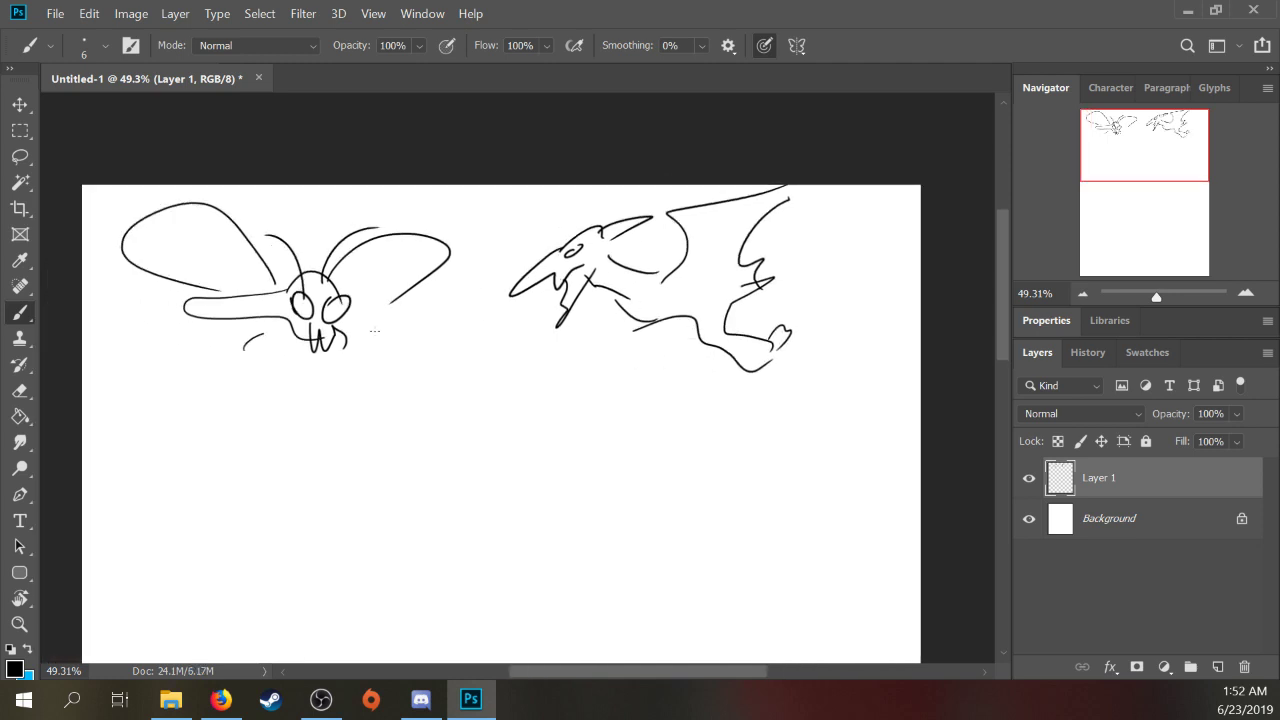
# Step: Finish the moth's lower limbs and wing, and add the beaked dragon's jaw, neck lines and curved tail
pyautogui.moveTo(284, 322); pyautogui.dragTo(260, 368)
pyautogui.moveTo(328, 322)
pyautogui.mouseDown()
pyautogui.moveTo(344, 368)
pyautogui.moveTo(361, 362)
pyautogui.mouseUp()
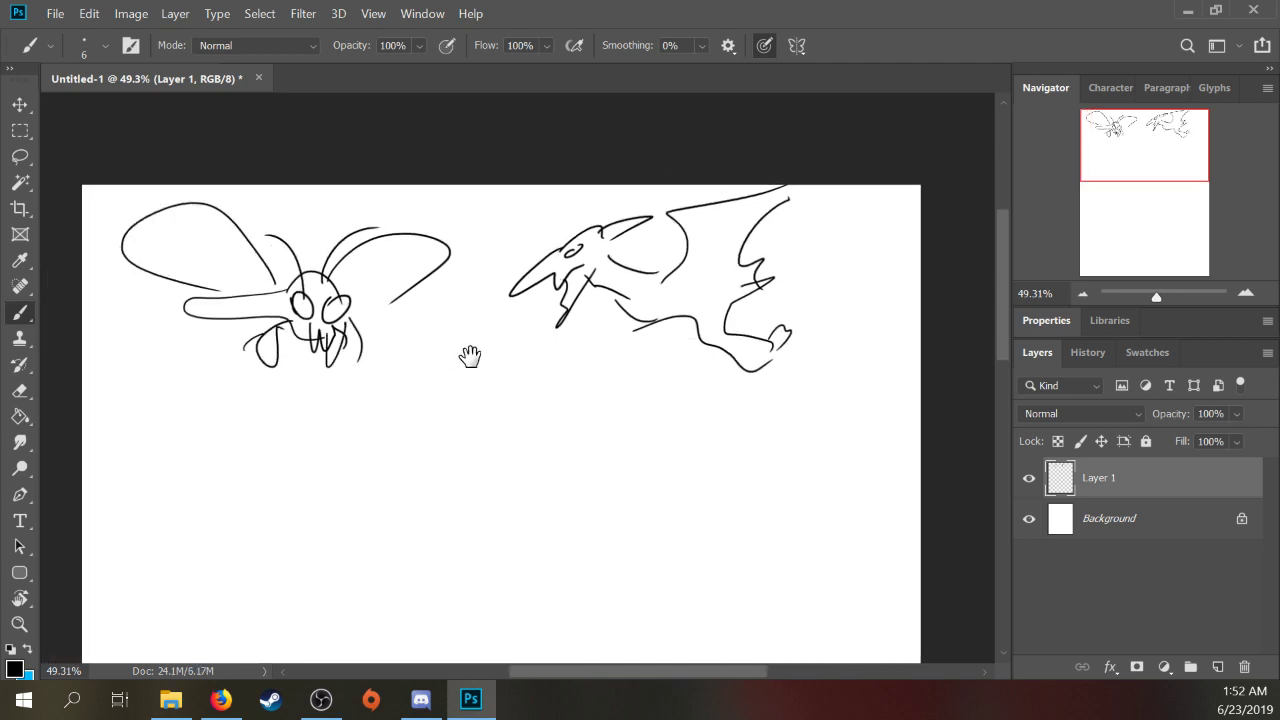
pyautogui.moveTo(650, 302)
pyautogui.mouseDown()
pyautogui.moveTo(502, 332)
pyautogui.moveTo(340, 325)
pyautogui.mouseUp()
pyautogui.moveTo(477, 320)
pyautogui.mouseDown()
pyautogui.moveTo(534, 308)
pyautogui.moveTo(531, 276)
pyautogui.moveTo(562, 270)
pyautogui.moveTo(600, 322)
pyautogui.mouseUp()
pyautogui.moveTo(637, 266); pyautogui.dragTo(628, 288)
pyautogui.moveTo(492, 368)
pyautogui.mouseDown()
pyautogui.moveTo(477, 337)
pyautogui.moveTo(529, 350)
pyautogui.mouseUp()
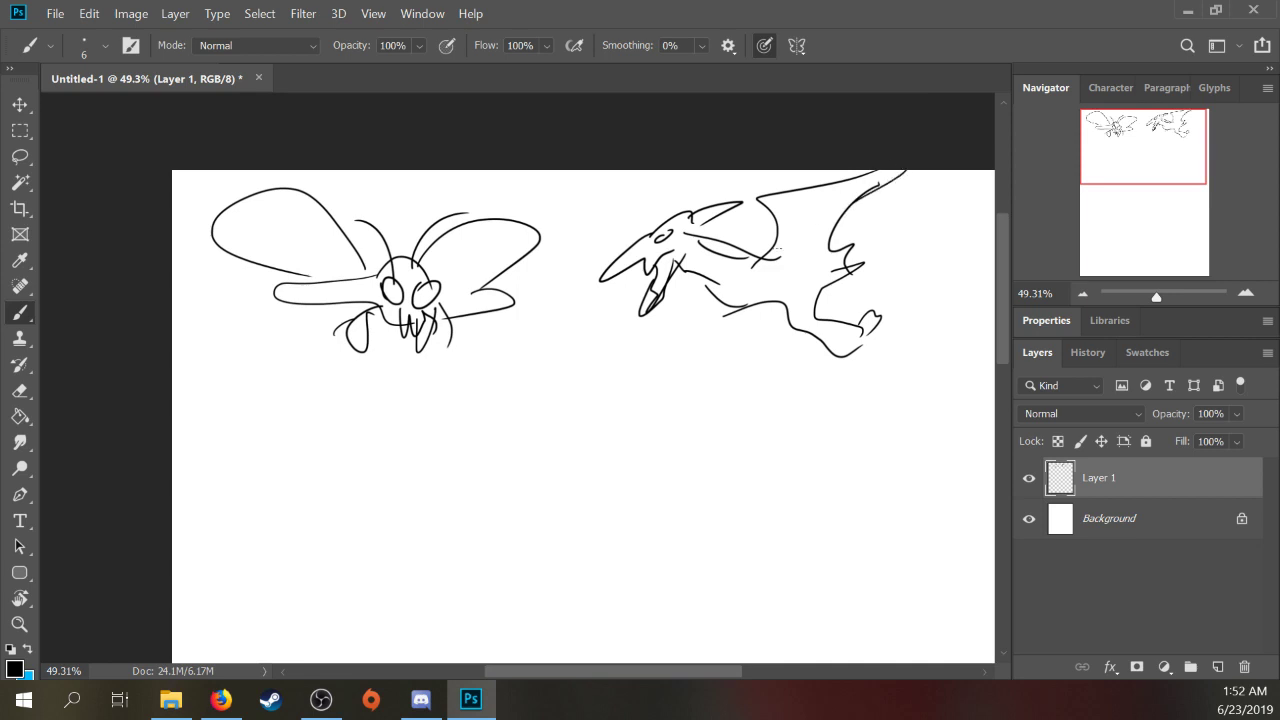
pyautogui.moveTo(534, 357); pyautogui.dragTo(599, 279)
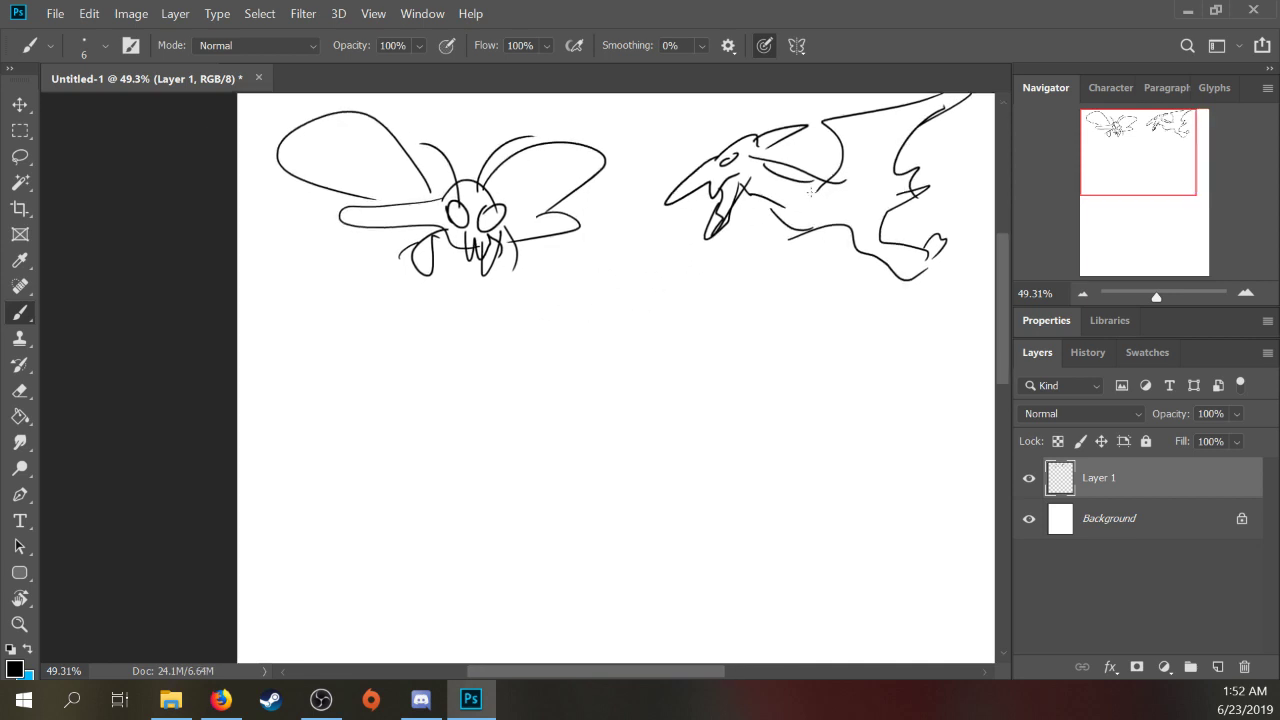
pyautogui.moveTo(754, 254); pyautogui.dragTo(632, 281)
# Step: Start a second scene below the moth with two oval eyes beside a beaked head in profile and long arm lines
pyautogui.moveTo(381, 431); pyautogui.dragTo(373, 410)
pyautogui.moveTo(410, 400)
pyautogui.mouseDown()
pyautogui.moveTo(404, 414)
pyautogui.moveTo(410, 398)
pyautogui.moveTo(538, 344)
pyautogui.mouseUp()
pyautogui.moveTo(445, 420)
pyautogui.mouseDown()
pyautogui.moveTo(458, 380)
pyautogui.moveTo(494, 428)
pyautogui.moveTo(390, 466)
pyautogui.moveTo(446, 547)
pyautogui.mouseUp()
pyautogui.moveTo(518, 460); pyautogui.dragTo(638, 378)
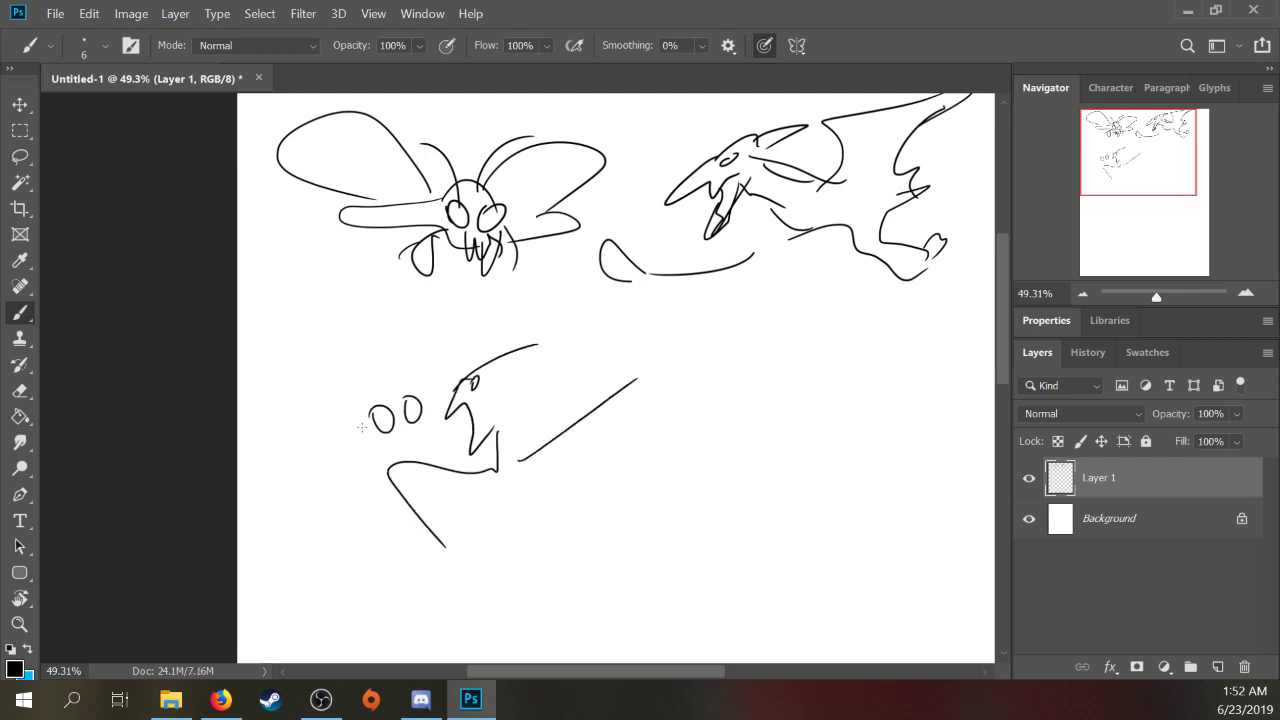
# Step: Draw the second moth's round head, antennae and jagged mouth around the oval eyes, and handwrite "ONAE" above it
pyautogui.moveTo(361, 427); pyautogui.dragTo(433, 414)
pyautogui.moveTo(337, 364); pyautogui.dragTo(377, 392)
pyautogui.moveTo(410, 388)
pyautogui.mouseDown()
pyautogui.moveTo(367, 369)
pyautogui.moveTo(421, 339)
pyautogui.mouseUp()
pyautogui.moveTo(401, 441); pyautogui.dragTo(423, 429)
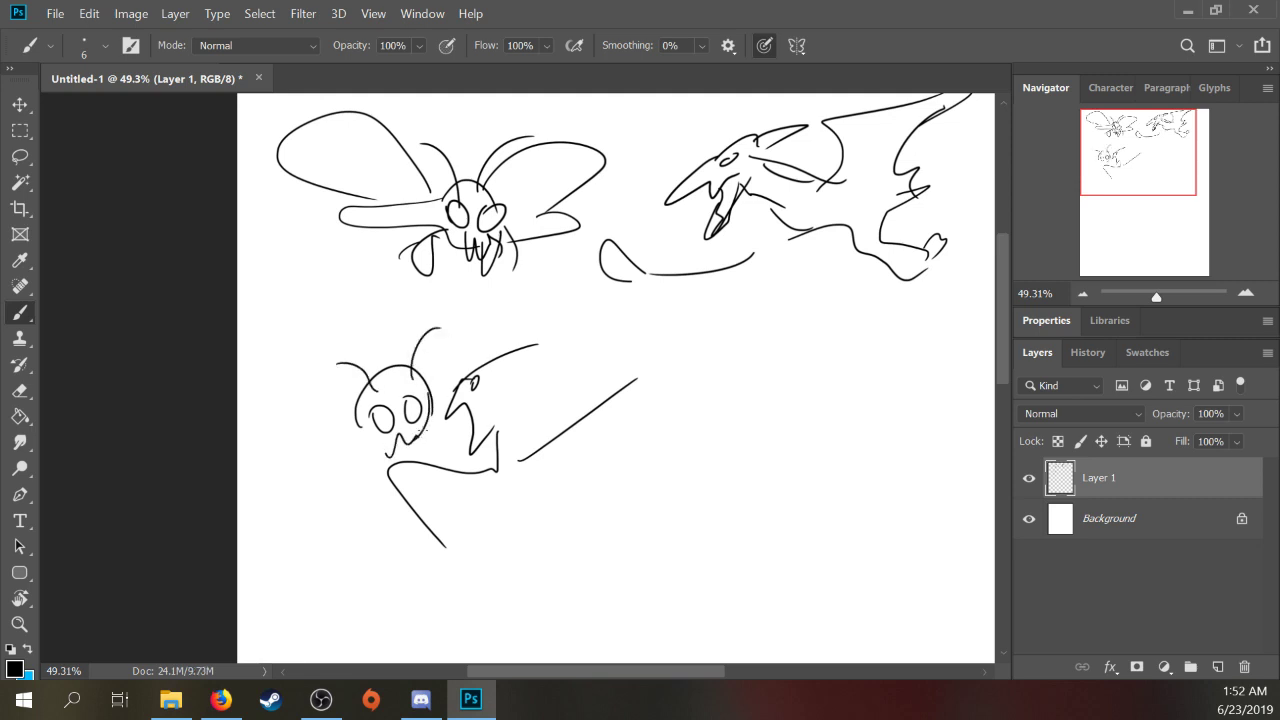
pyautogui.moveTo(378, 336); pyautogui.dragTo(372, 317)
pyautogui.moveTo(396, 332); pyautogui.dragTo(413, 314)
# Step: Add the beaked head's pointed crest, the second moth's flared dress and leg, and the angular body outline beside them
pyautogui.moveTo(680, 387)
pyautogui.mouseDown()
pyautogui.moveTo(543, 346)
pyautogui.moveTo(457, 338)
pyautogui.mouseUp()
pyautogui.moveTo(270, 300); pyautogui.dragTo(292, 352)
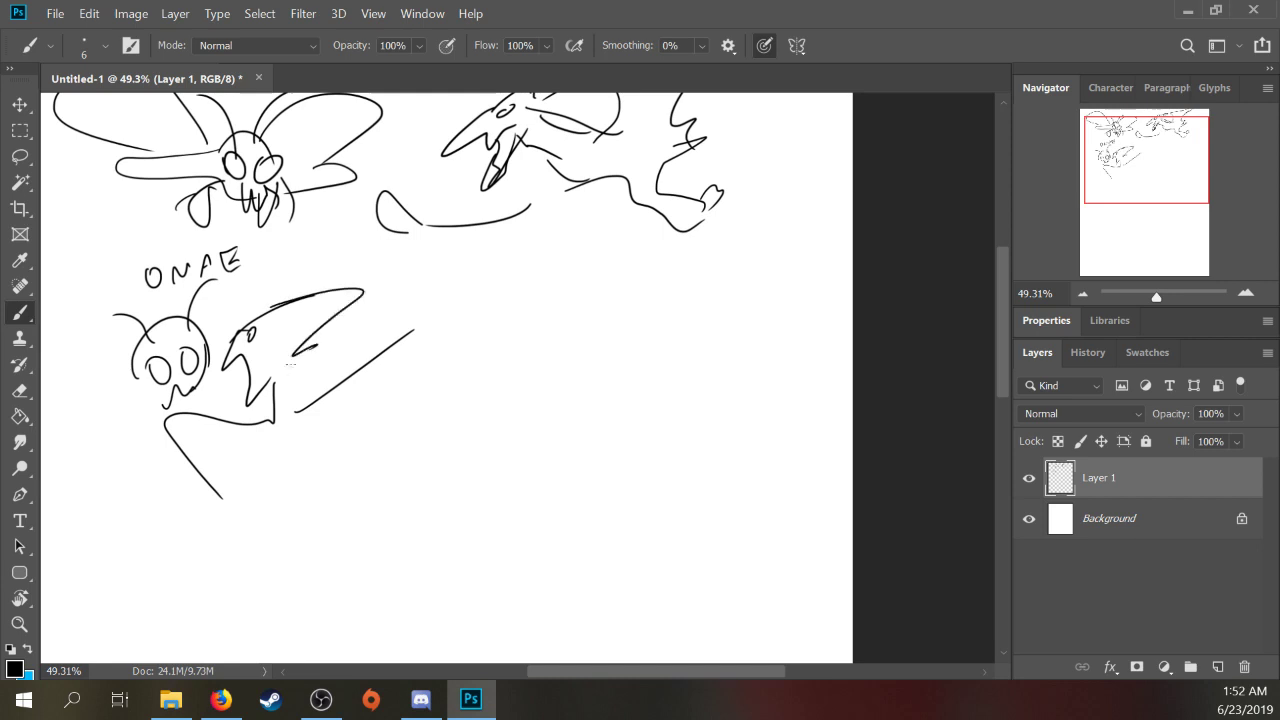
pyautogui.moveTo(428, 318); pyautogui.dragTo(362, 372)
pyautogui.moveTo(195, 418)
pyautogui.mouseDown()
pyautogui.moveTo(172, 512)
pyautogui.moveTo(233, 530)
pyautogui.mouseUp()
pyautogui.moveTo(415, 330); pyautogui.dragTo(390, 480)
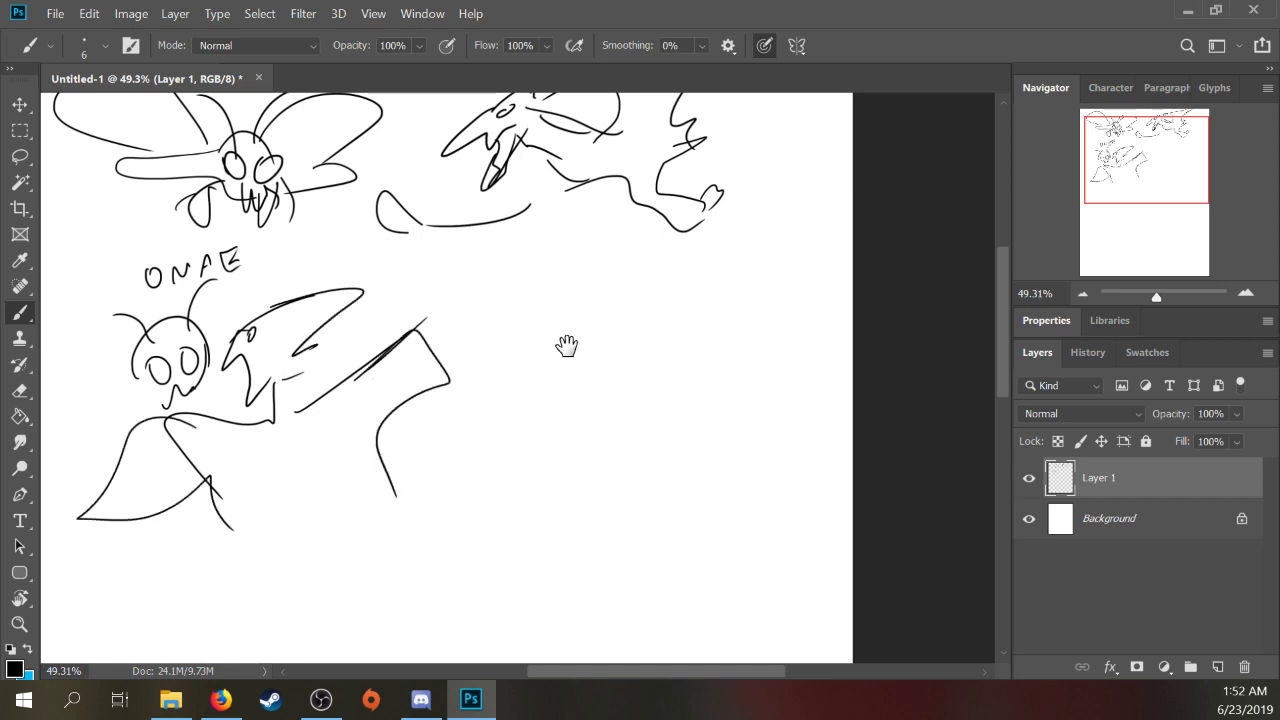
pyautogui.moveTo(569, 346); pyautogui.dragTo(527, 553)
pyautogui.moveTo(430, 351)
pyautogui.mouseDown()
pyautogui.moveTo(705, 250)
pyautogui.moveTo(472, 272)
pyautogui.mouseUp()
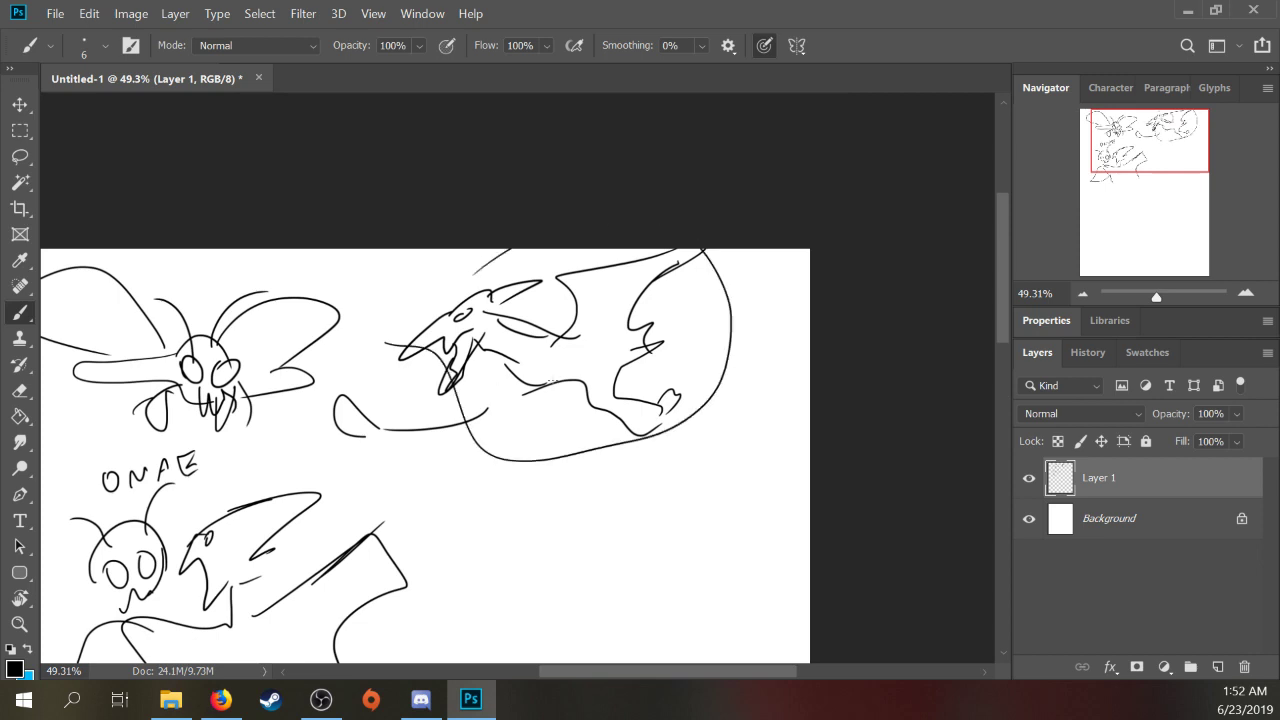
pyautogui.hotkey('ctrl', 'z')
# Step: Complete the second moth's leg, add a rounded wing behind it and draw a curved stroke over the beaked head
pyautogui.moveTo(308, 629); pyautogui.dragTo(398, 419)
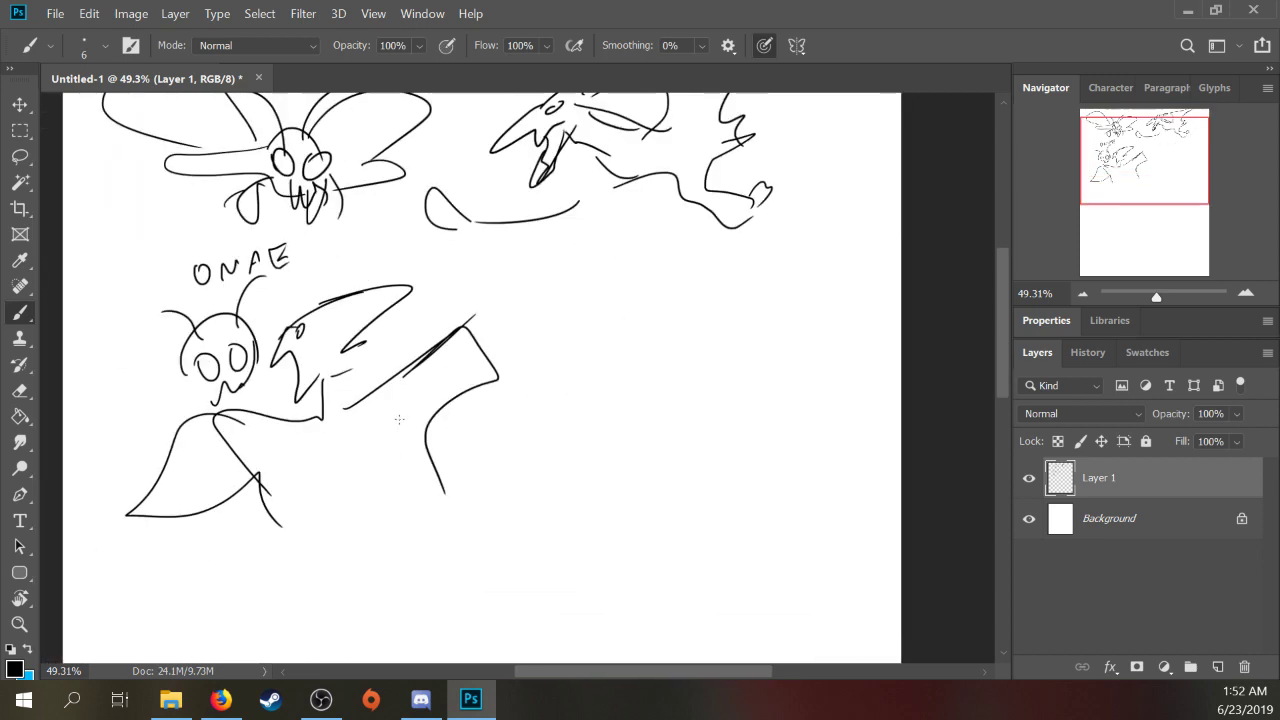
pyautogui.moveTo(260, 485); pyautogui.dragTo(284, 516)
pyautogui.moveTo(183, 378)
pyautogui.mouseDown()
pyautogui.moveTo(72, 372)
pyautogui.moveTo(151, 455)
pyautogui.mouseUp()
pyautogui.moveTo(268, 320); pyautogui.dragTo(342, 291)
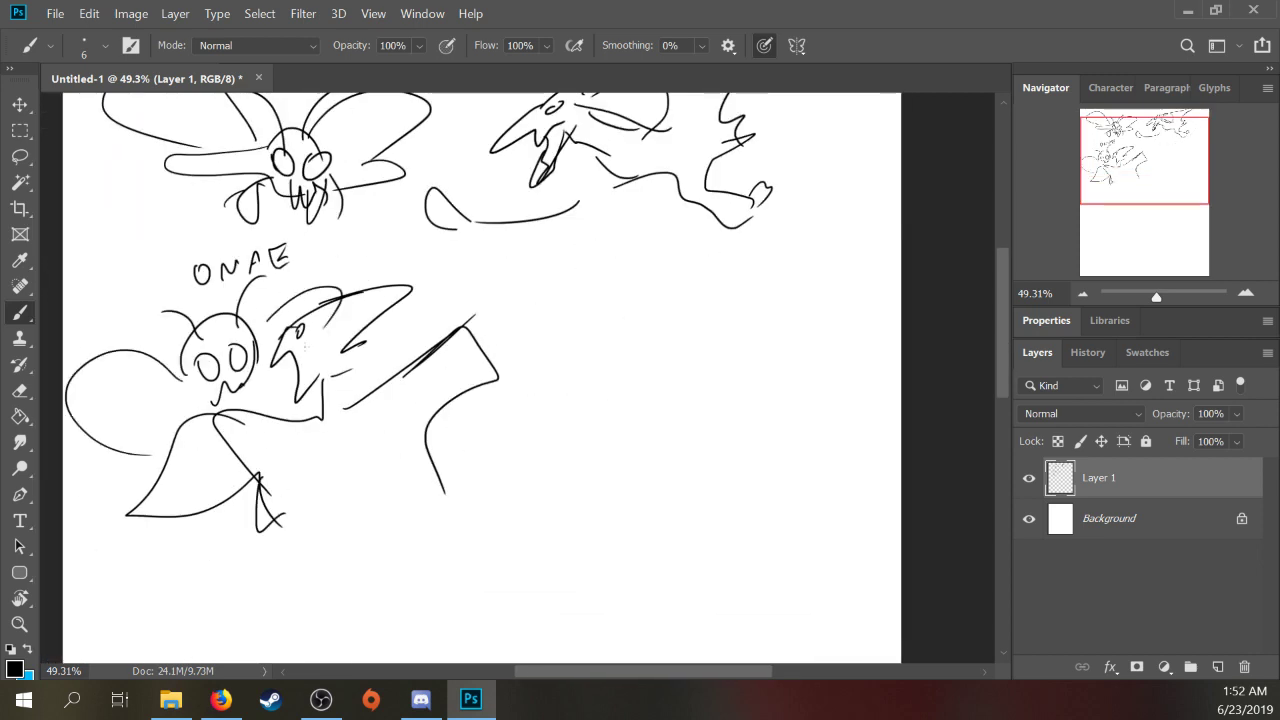
# Step: Sketch a large beaked head in the middle right of the canvas with an eye, open lower jaw and pointed crest
pyautogui.moveTo(482, 369); pyautogui.dragTo(597, 308)
pyautogui.moveTo(553, 262); pyautogui.dragTo(688, 246)
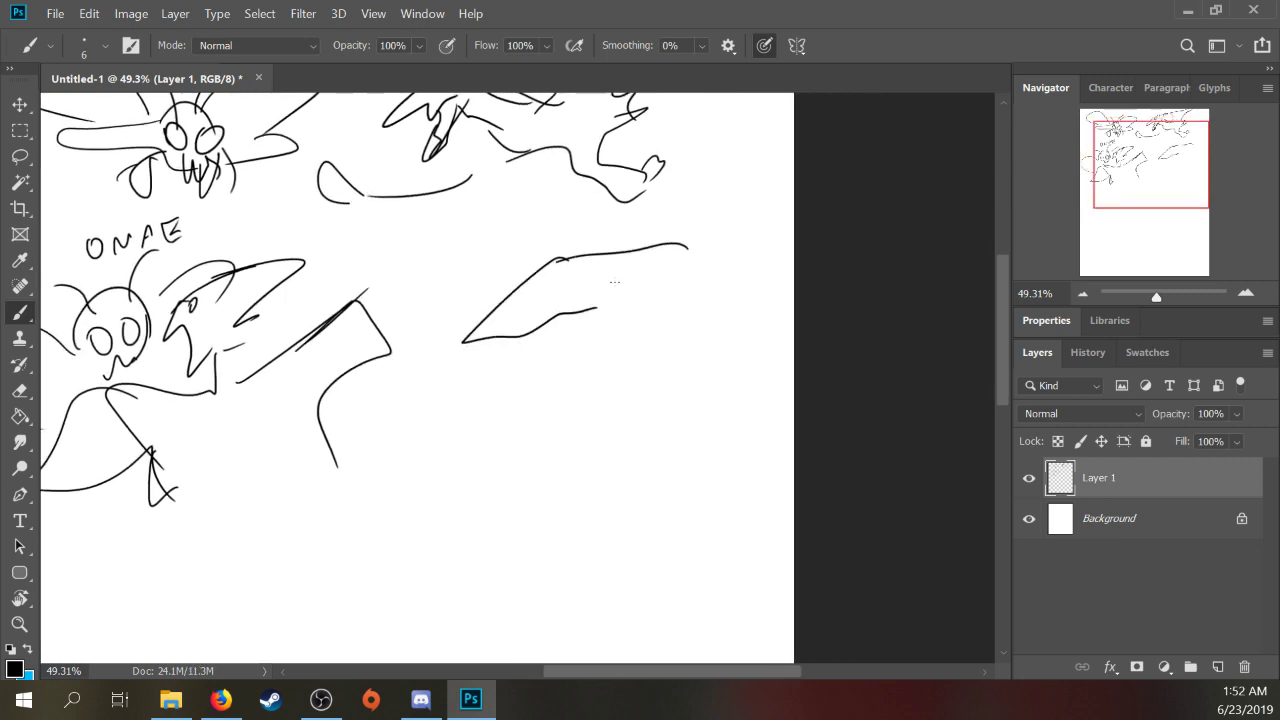
pyautogui.moveTo(608, 283)
pyautogui.mouseDown()
pyautogui.moveTo(643, 290)
pyautogui.moveTo(631, 279)
pyautogui.mouseUp()
pyautogui.moveTo(581, 318)
pyautogui.mouseDown()
pyautogui.moveTo(550, 419)
pyautogui.moveTo(617, 371)
pyautogui.mouseUp()
pyautogui.moveTo(541, 358); pyautogui.dragTo(655, 335)
pyautogui.moveTo(662, 235); pyautogui.dragTo(727, 243)
pyautogui.moveTo(727, 243); pyautogui.dragTo(675, 330)
# Step: Add the large beaked creature's neck and back lines, the curve joining the two figures, and clawed hand strokes below its jaw
pyautogui.moveTo(600, 383)
pyautogui.mouseDown()
pyautogui.moveTo(490, 460)
pyautogui.moveTo(377, 357)
pyautogui.mouseUp()
pyautogui.moveTo(657, 365); pyautogui.dragTo(745, 323)
pyautogui.moveTo(419, 367)
pyautogui.mouseDown()
pyautogui.moveTo(580, 366)
pyautogui.moveTo(652, 282)
pyautogui.mouseUp()
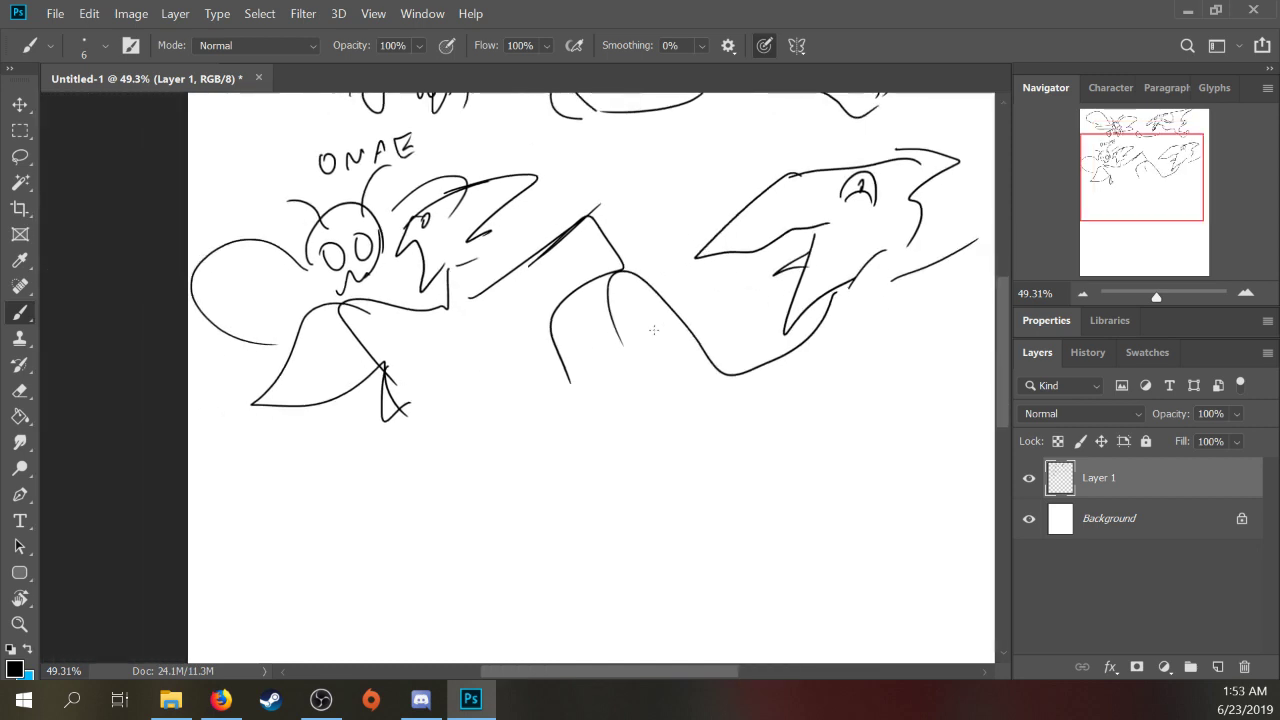
pyautogui.moveTo(886, 367); pyautogui.dragTo(674, 289)
pyautogui.moveTo(627, 341)
pyautogui.mouseDown()
pyautogui.moveTo(668, 318)
pyautogui.moveTo(641, 376)
pyautogui.mouseUp()
pyautogui.moveTo(622, 287)
pyautogui.mouseDown()
pyautogui.moveTo(677, 376)
pyautogui.moveTo(816, 270)
pyautogui.mouseUp()
pyautogui.moveTo(722, 204); pyautogui.dragTo(802, 156)
pyautogui.moveTo(616, 258); pyautogui.dragTo(626, 312)
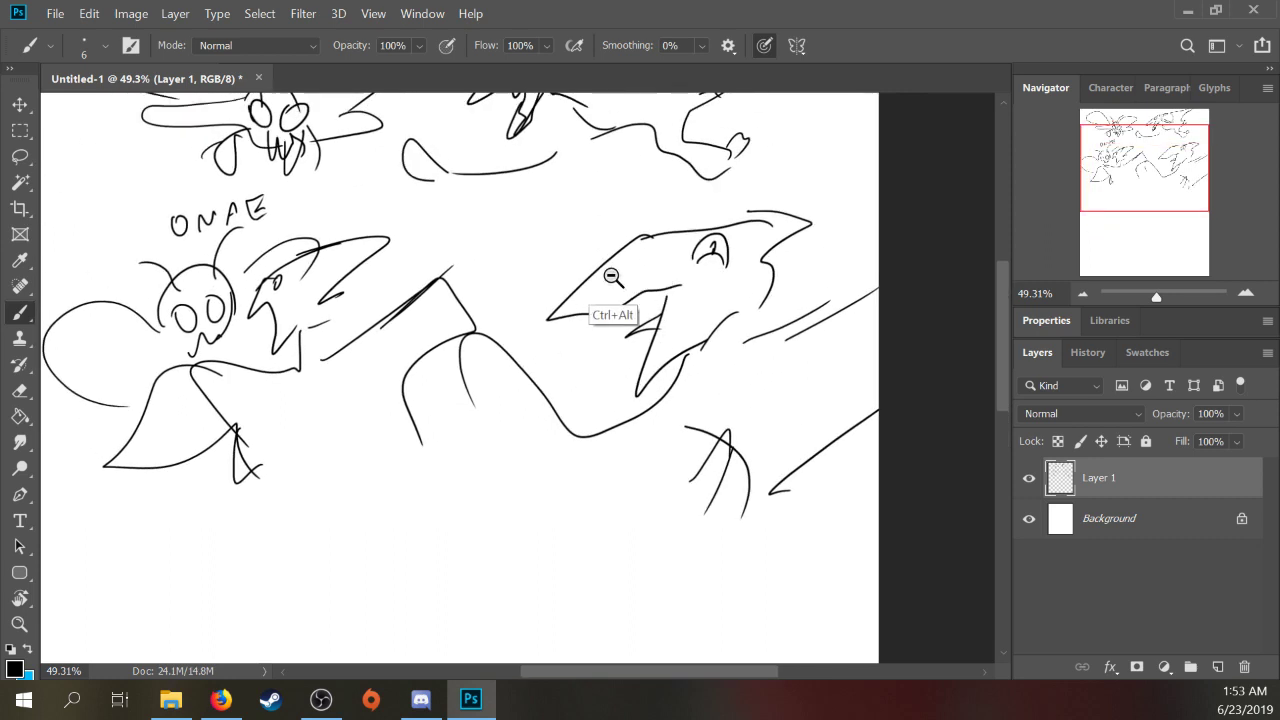
# Step: Lasso all the moth and dragon doodles, delete them and deselect
pyautogui.scroll(-3, 630, 285)
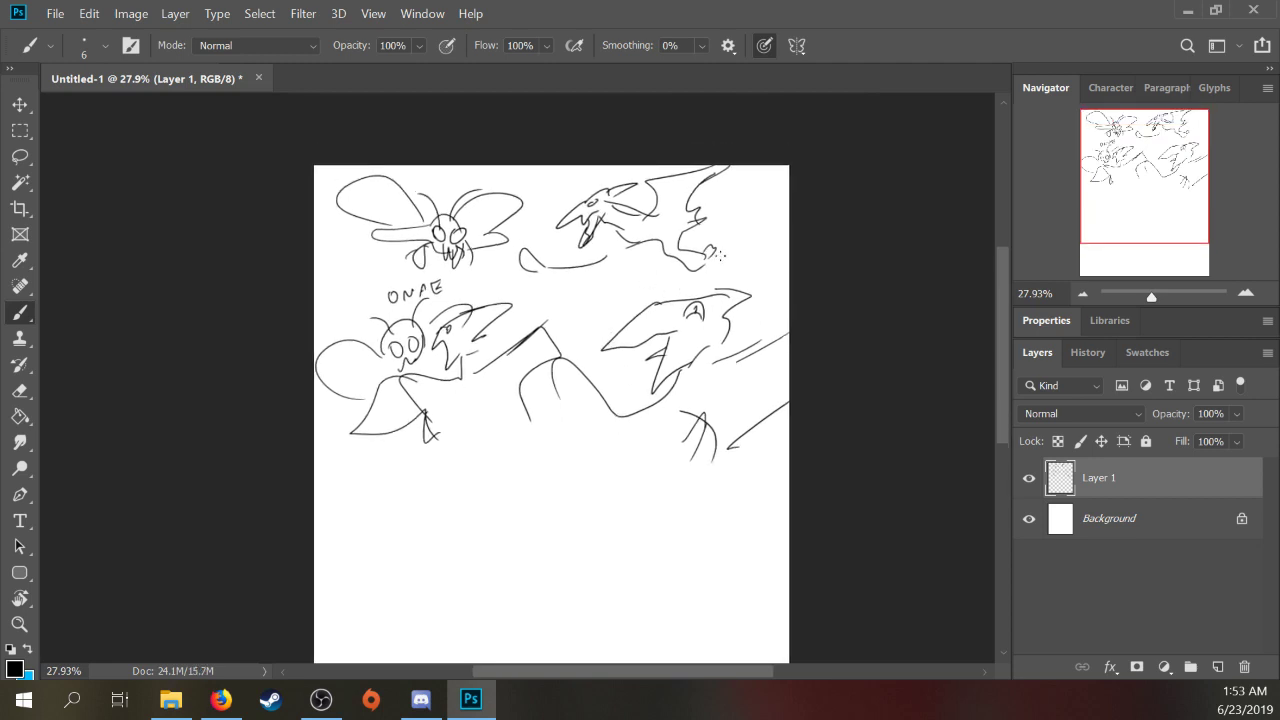
pyautogui.press('l')
pyautogui.moveTo(766, 266)
pyautogui.mouseDown()
pyautogui.moveTo(297, 243)
pyautogui.moveTo(783, 503)
pyautogui.moveTo(805, 170)
pyautogui.mouseUp()
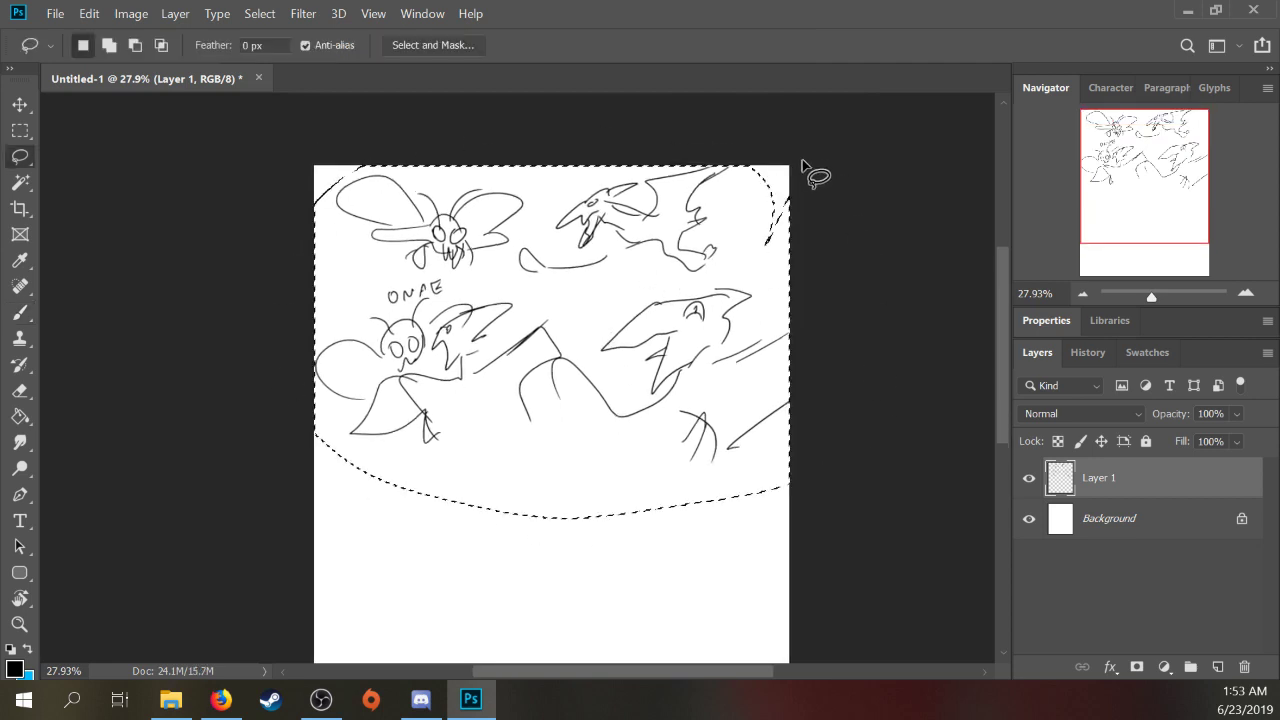
pyautogui.press('Delete')
pyautogui.hotkey('ctrl', 'd')
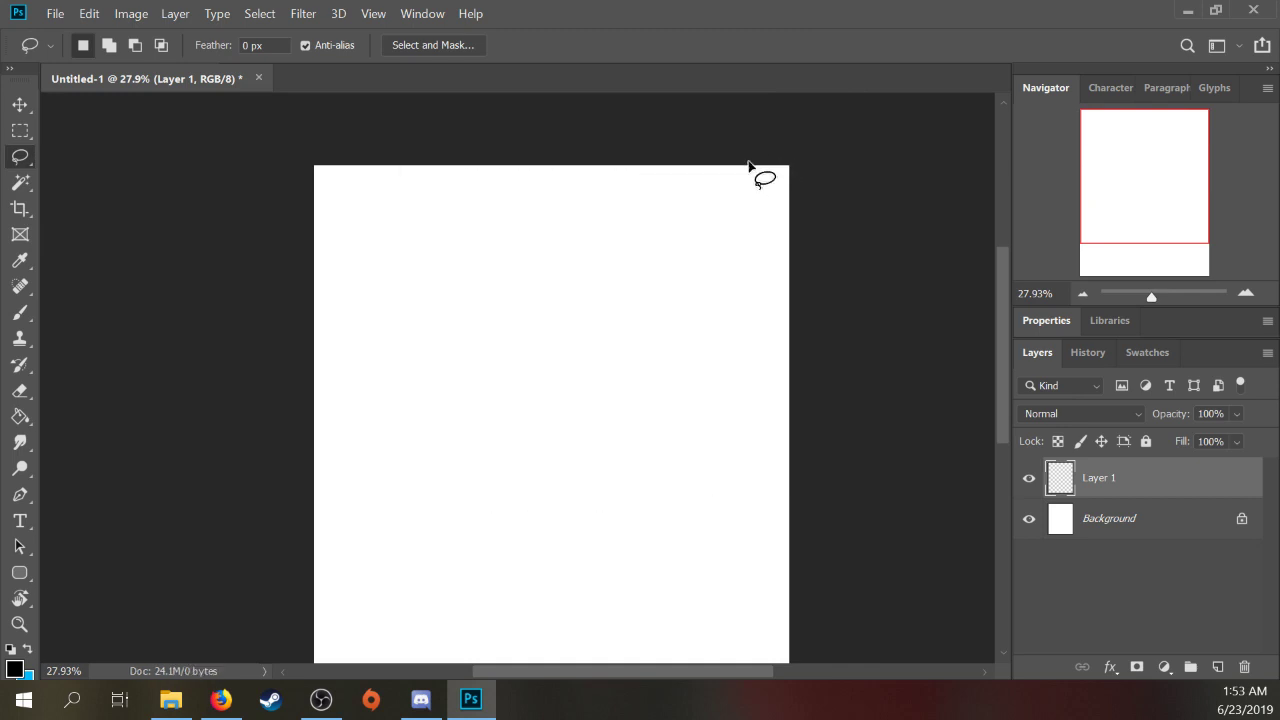
# Step: Brush a crying round face near the canvas's upper-left corner with oval eyes, teardrops and a wavering fanged mouth
pyautogui.press('b')
pyautogui.moveTo(400, 234)
pyautogui.mouseDown()
pyautogui.moveTo(463, 274)
pyautogui.moveTo(396, 303)
pyautogui.moveTo(377, 294)
pyautogui.moveTo(452, 271)
pyautogui.mouseUp()
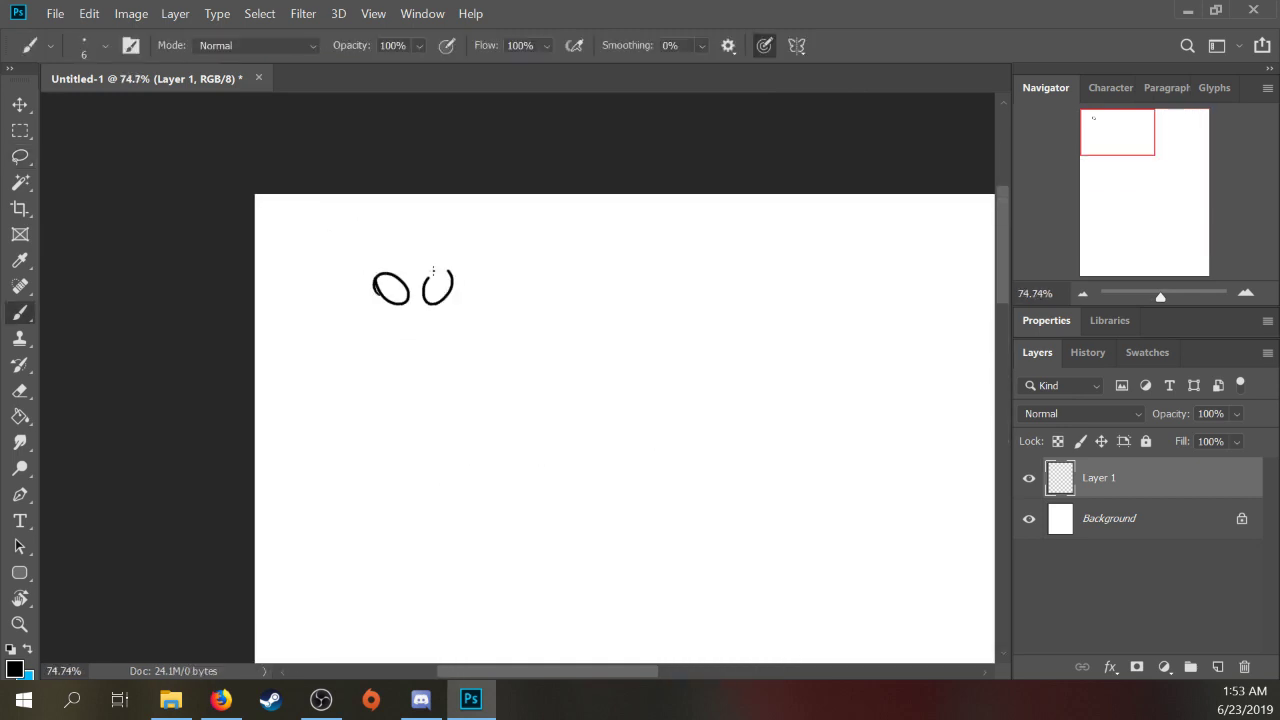
pyautogui.moveTo(376, 283)
pyautogui.mouseDown()
pyautogui.moveTo(366, 312)
pyautogui.moveTo(382, 303)
pyautogui.mouseUp()
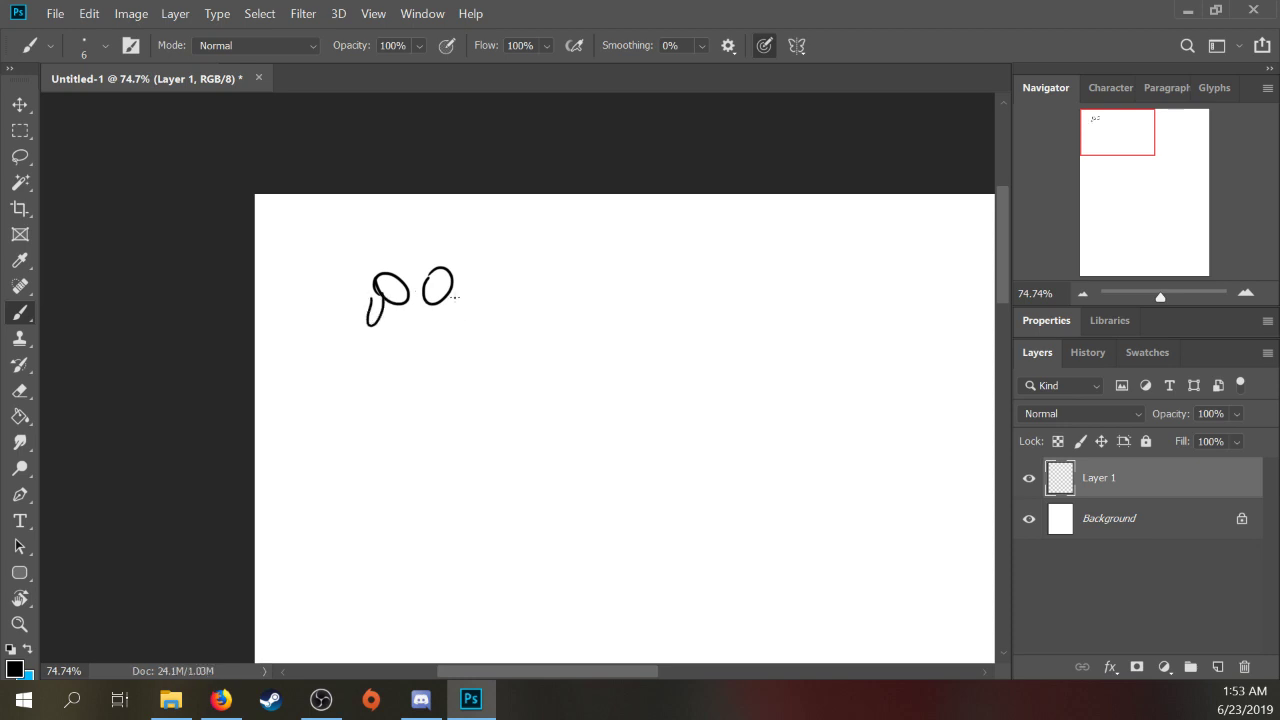
pyautogui.moveTo(456, 287)
pyautogui.mouseDown()
pyautogui.moveTo(465, 298)
pyautogui.moveTo(422, 318)
pyautogui.moveTo(446, 340)
pyautogui.mouseUp()
pyautogui.moveTo(372, 262); pyautogui.dragTo(452, 355)
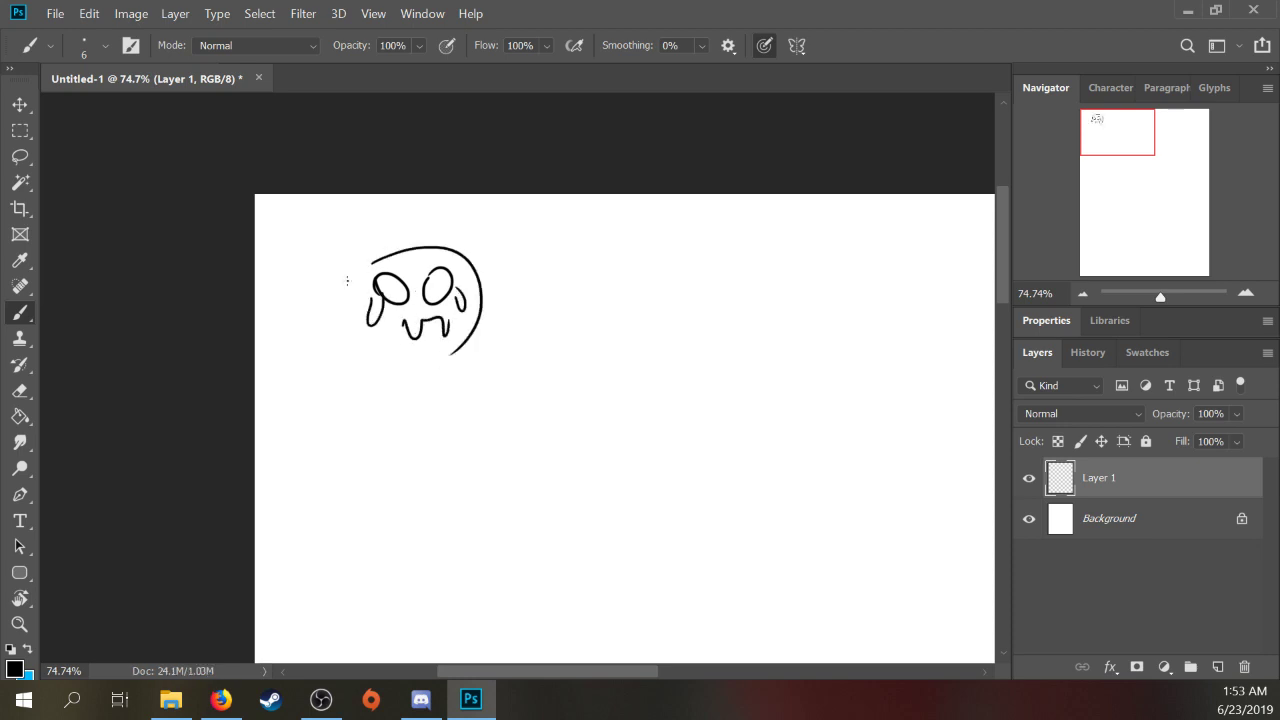
pyautogui.moveTo(342, 295); pyautogui.dragTo(455, 352)
# Step: Add curved antennae and arched upper wing lines to the crying moth's head
pyautogui.moveTo(458, 266); pyautogui.dragTo(463, 292)
pyautogui.moveTo(390, 265)
pyautogui.mouseDown()
pyautogui.moveTo(312, 210)
pyautogui.moveTo(390, 246)
pyautogui.mouseUp()
pyautogui.moveTo(425, 246); pyautogui.dragTo(452, 222)
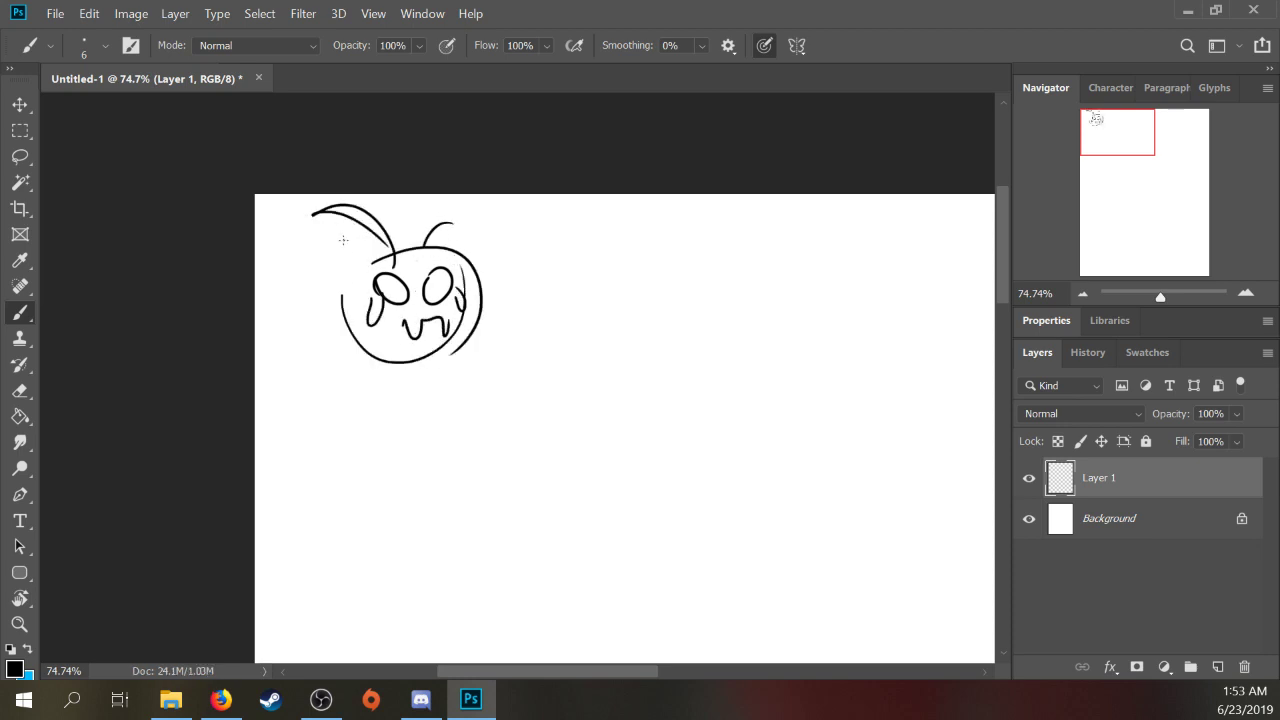
pyautogui.moveTo(348, 240)
pyautogui.mouseDown()
pyautogui.moveTo(256, 282)
pyautogui.moveTo(256, 213)
pyautogui.mouseUp()
pyautogui.moveTo(427, 243); pyautogui.dragTo(525, 233)
pyautogui.moveTo(568, 290); pyautogui.dragTo(543, 271)
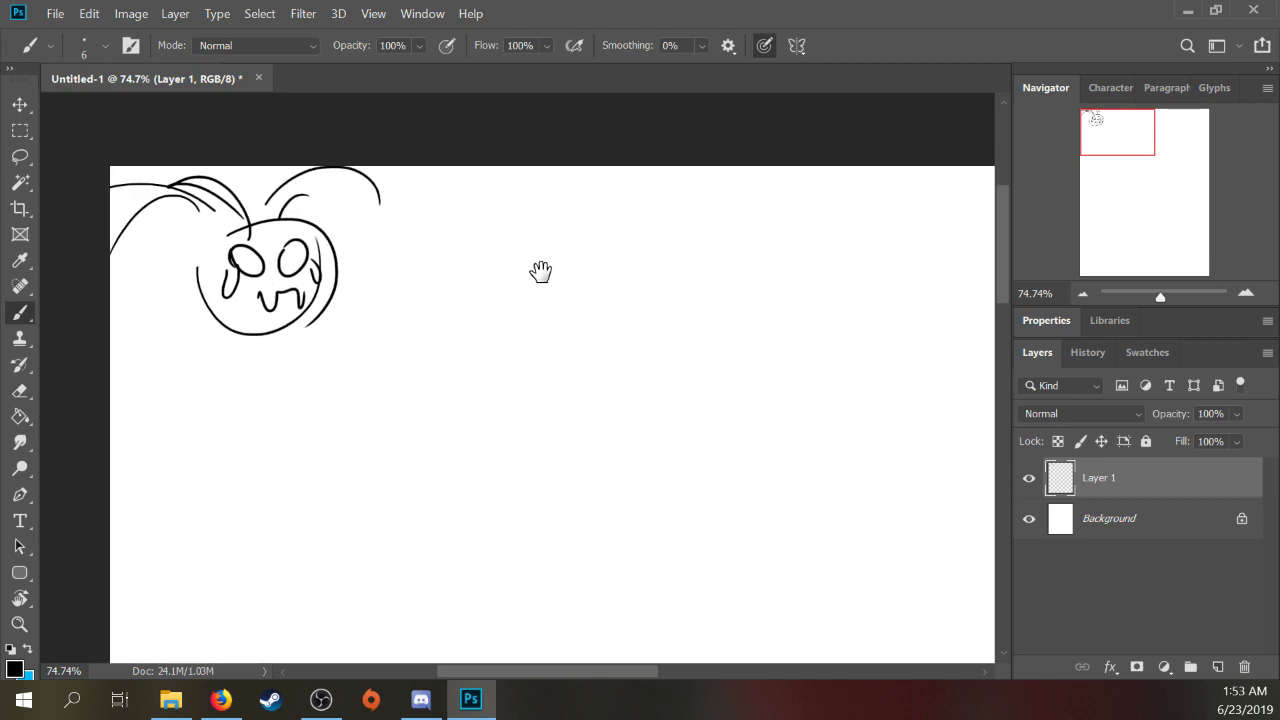
# Step: Draw a hunched dragon facing away from the crying moth, with a drooping head, spiky wing, horns, small tail fin and arm
pyautogui.moveTo(640, 285)
pyautogui.mouseDown()
pyautogui.moveTo(562, 410)
pyautogui.moveTo(586, 197)
pyautogui.moveTo(527, 237)
pyautogui.moveTo(578, 322)
pyautogui.moveTo(545, 383)
pyautogui.mouseUp()
pyautogui.moveTo(642, 226); pyautogui.dragTo(621, 290)
pyautogui.moveTo(695, 319); pyautogui.dragTo(573, 314)
pyautogui.moveTo(527, 284); pyautogui.dragTo(629, 316)
pyautogui.moveTo(598, 248); pyautogui.dragTo(620, 335)
pyautogui.moveTo(592, 304)
pyautogui.mouseDown()
pyautogui.moveTo(612, 326)
pyautogui.moveTo(605, 318)
pyautogui.moveTo(553, 355)
pyautogui.mouseUp()
pyautogui.moveTo(434, 372)
pyautogui.mouseDown()
pyautogui.moveTo(435, 448)
pyautogui.moveTo(507, 463)
pyautogui.mouseUp()
pyautogui.moveTo(513, 262); pyautogui.dragTo(536, 249)
pyautogui.moveTo(543, 232); pyautogui.dragTo(550, 249)
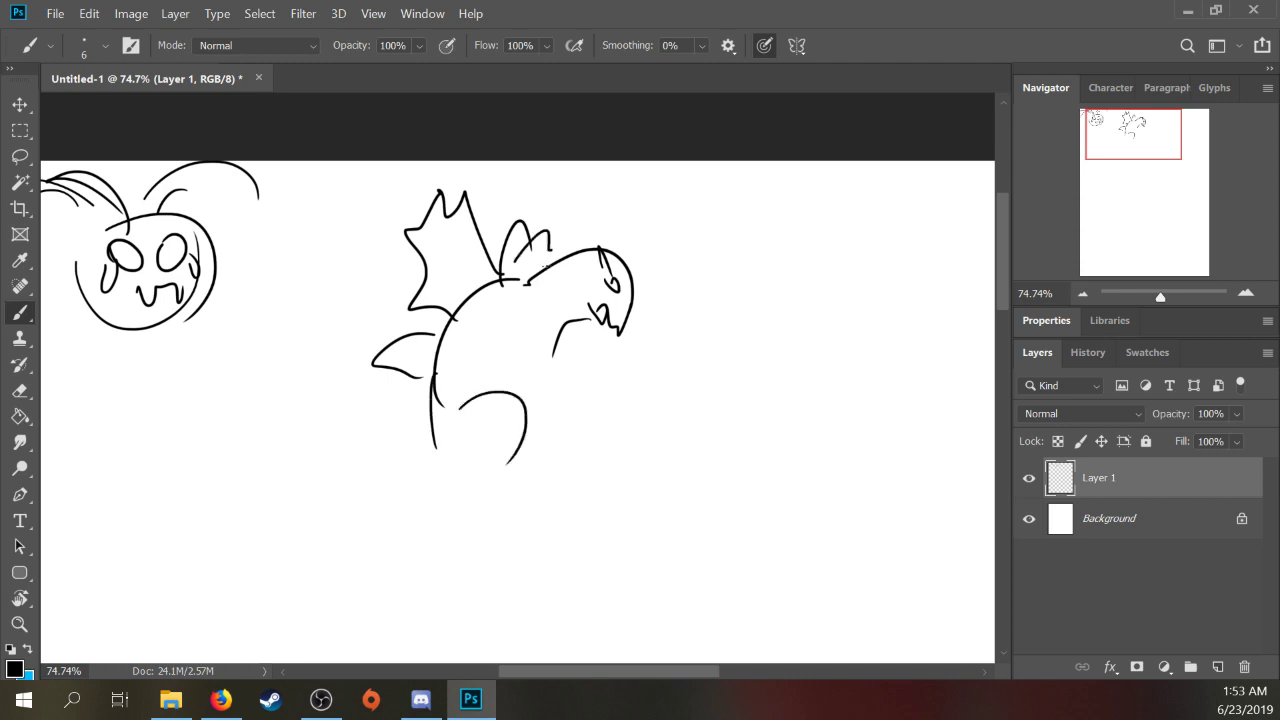
pyautogui.moveTo(436, 438); pyautogui.dragTo(440, 484)
# Step: Set the foreground colour to ff0000 and scribble red wounds over the hunched dragon's torso
pyautogui.press('x')
pyautogui.click(14, 668)
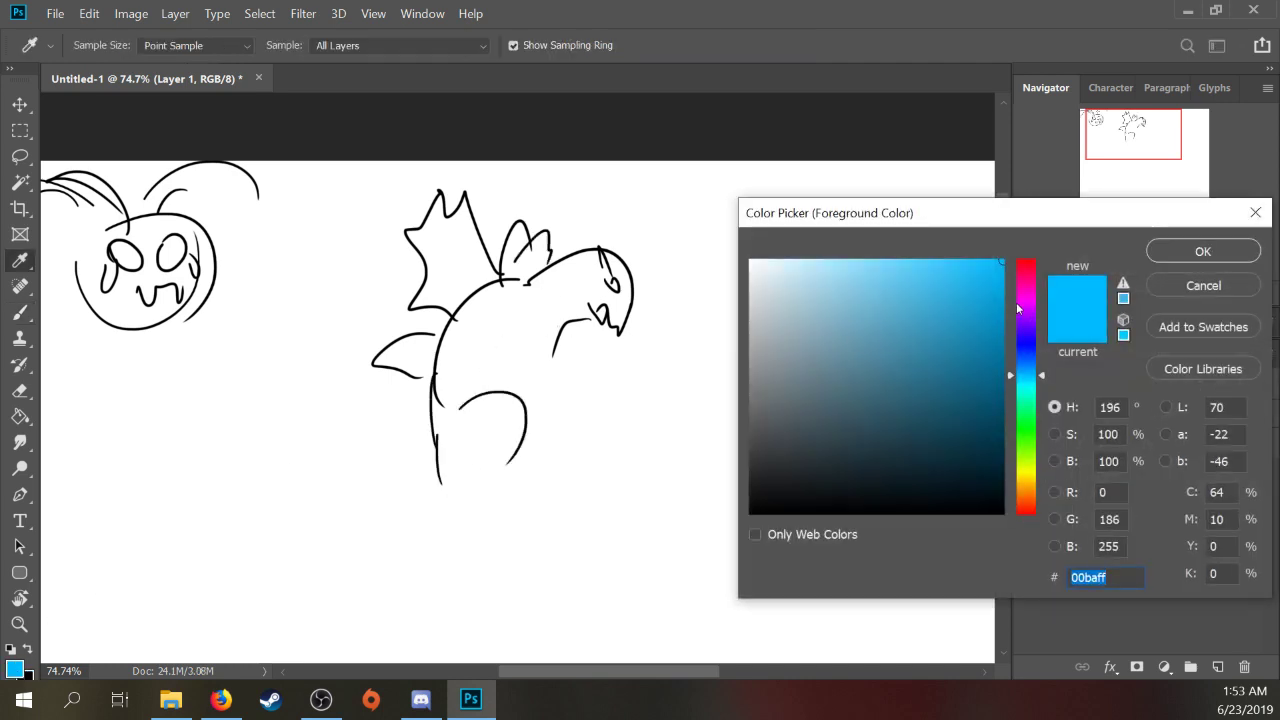
pyautogui.write('ff0000')
pyautogui.click(1203, 250)
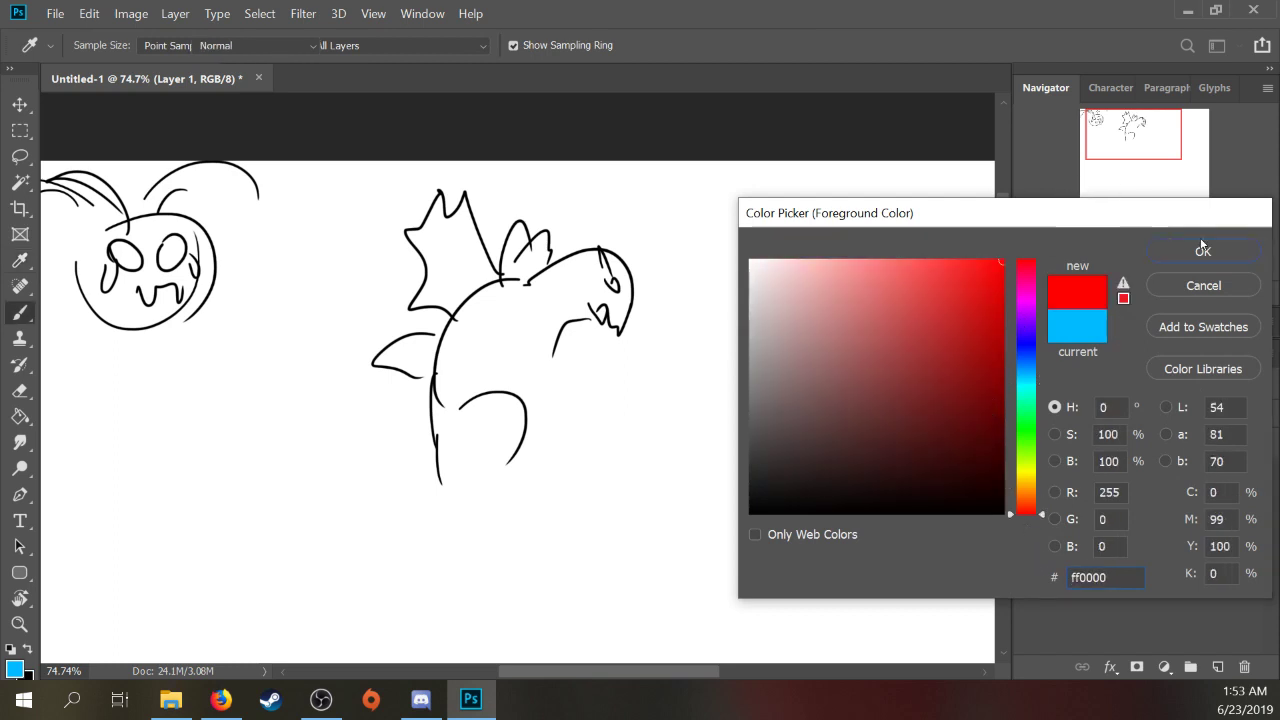
pyautogui.moveTo(470, 320)
pyautogui.mouseDown()
pyautogui.moveTo(505, 305)
pyautogui.moveTo(470, 385)
pyautogui.moveTo(498, 397)
pyautogui.moveTo(450, 456)
pyautogui.moveTo(508, 428)
pyautogui.mouseUp()
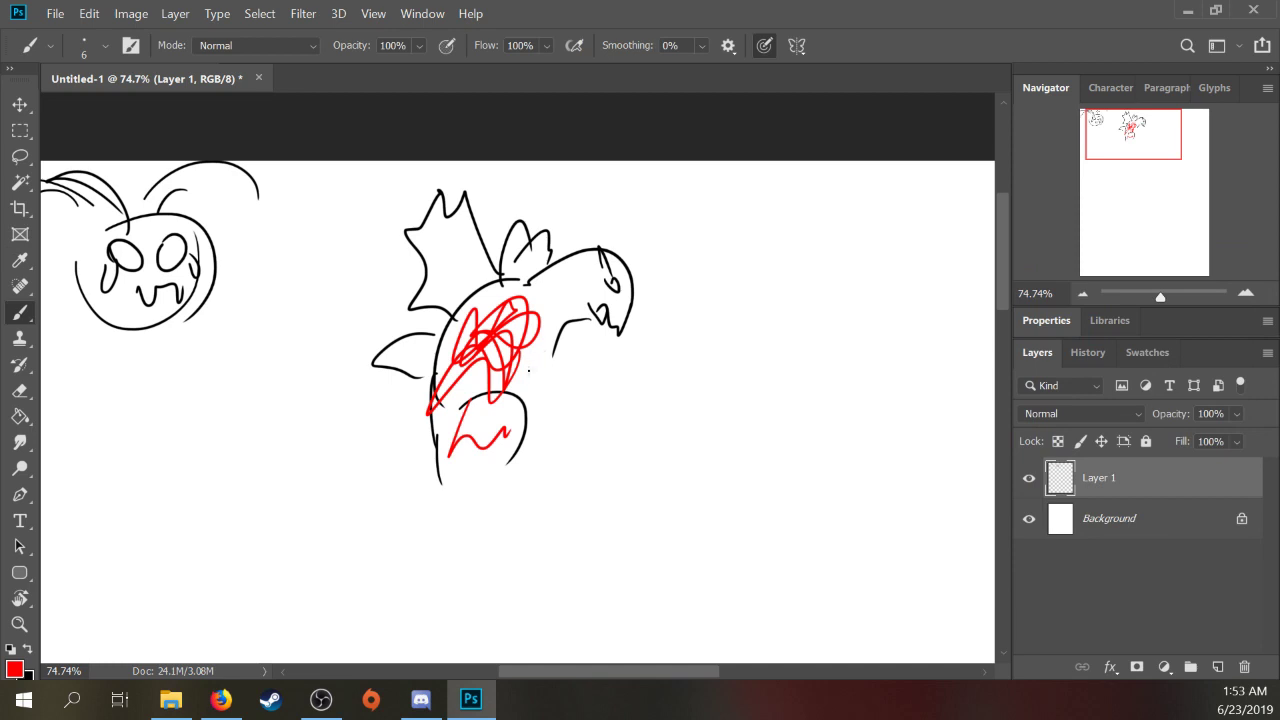
# Step: Undo the red body stroke, switch the brush back to black and redraw the dragon's front body outline
pyautogui.moveTo(549, 369); pyautogui.dragTo(550, 475)
pyautogui.hotkey('ctrl', 'z')
pyautogui.press('d')
pyautogui.moveTo(549, 369); pyautogui.dragTo(550, 476)
pyautogui.moveTo(608, 357)
pyautogui.mouseDown()
pyautogui.moveTo(549, 363)
pyautogui.moveTo(670, 297)
pyautogui.mouseUp()
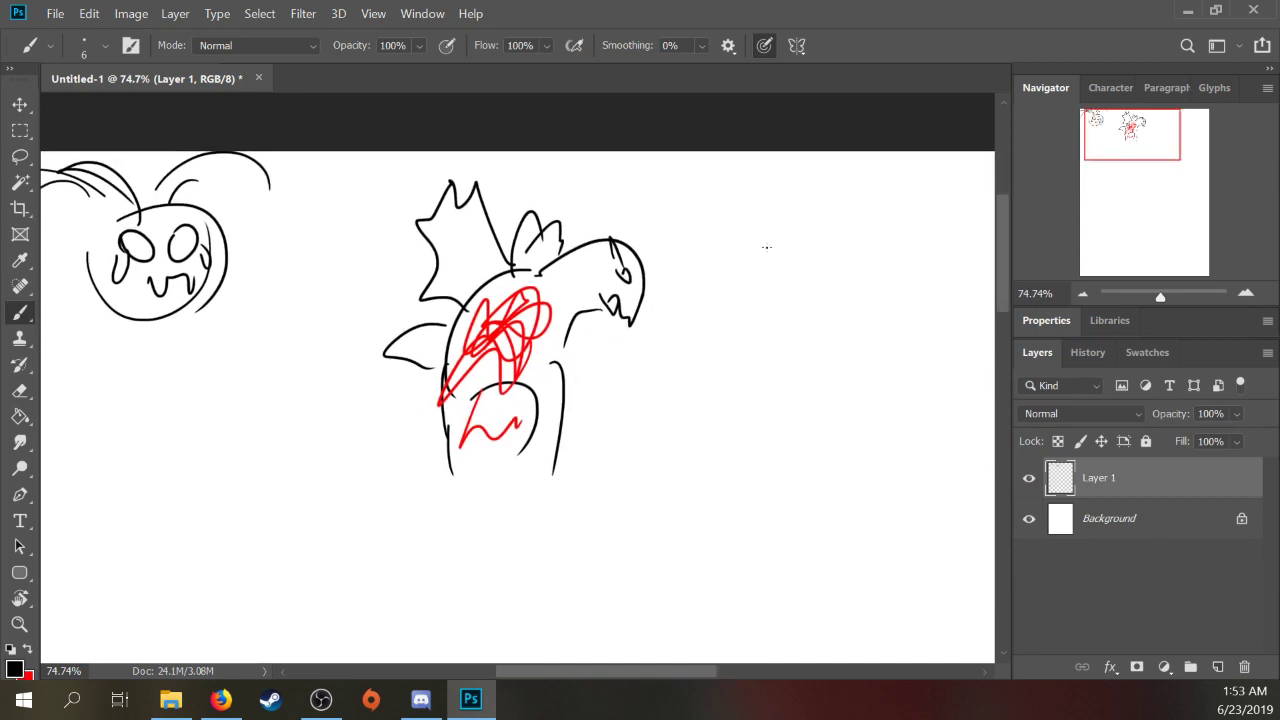
# Step: Sketch a scribbled hand in front of the dragon's face, and add the crying moth's lower wing and outstretched arm lines
pyautogui.moveTo(783, 243)
pyautogui.mouseDown()
pyautogui.moveTo(700, 288)
pyautogui.moveTo(676, 320)
pyautogui.mouseUp()
pyautogui.moveTo(676, 320); pyautogui.dragTo(706, 300)
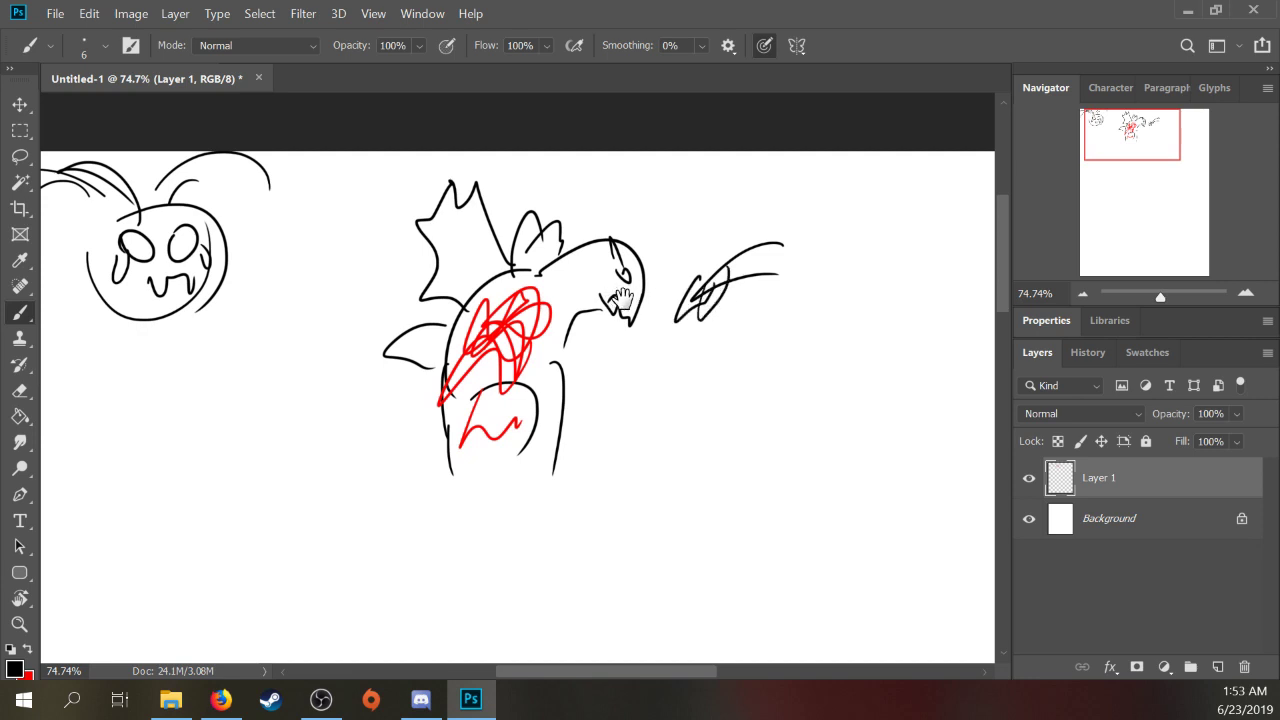
pyautogui.moveTo(335, 370); pyautogui.dragTo(572, 290)
pyautogui.moveTo(292, 314)
pyautogui.mouseDown()
pyautogui.moveTo(402, 212)
pyautogui.moveTo(548, 282)
pyautogui.mouseUp()
pyautogui.moveTo(581, 225); pyautogui.dragTo(572, 278)
pyautogui.moveTo(595, 290); pyautogui.dragTo(293, 360)
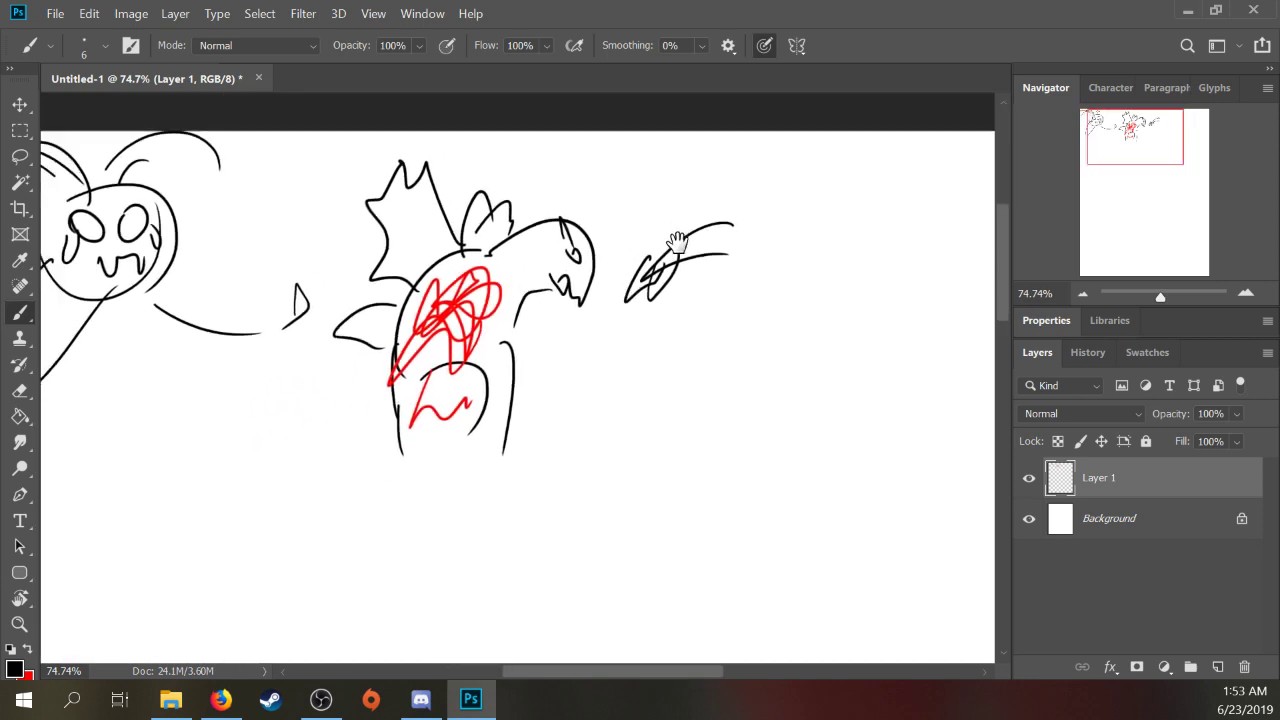
# Step: Sketch a small moth below the crying one with a round head, oval eyes, antennae and upper and lower wings
pyautogui.moveTo(208, 604); pyautogui.dragTo(398, 399)
pyautogui.moveTo(364, 355)
pyautogui.mouseDown()
pyautogui.moveTo(398, 352)
pyautogui.moveTo(362, 348)
pyautogui.moveTo(368, 382)
pyautogui.mouseUp()
pyautogui.moveTo(388, 356); pyautogui.dragTo(392, 380)
pyautogui.moveTo(405, 312); pyautogui.dragTo(408, 313)
pyautogui.moveTo(378, 350)
pyautogui.mouseDown()
pyautogui.moveTo(366, 320)
pyautogui.moveTo(340, 380)
pyautogui.moveTo(348, 410)
pyautogui.mouseUp()
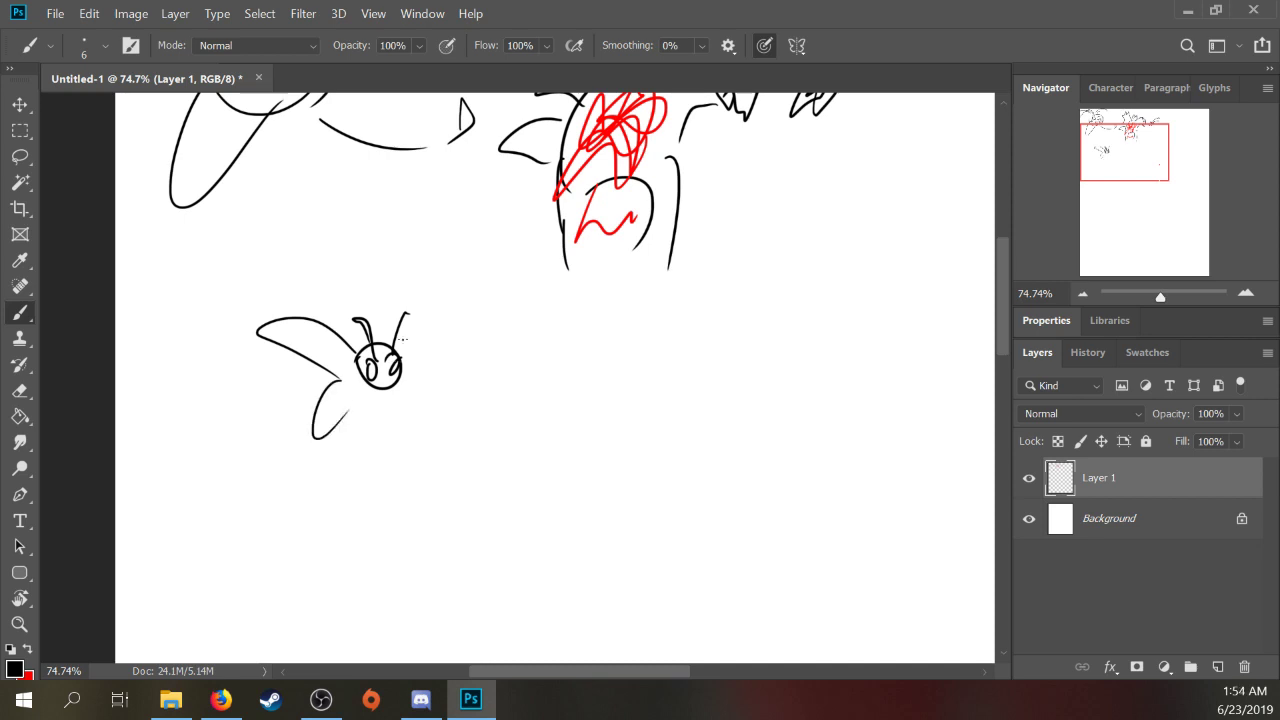
pyautogui.moveTo(416, 330); pyautogui.dragTo(396, 362)
pyautogui.moveTo(402, 372); pyautogui.dragTo(418, 404)
pyautogui.moveTo(313, 236)
pyautogui.mouseDown()
pyautogui.moveTo(477, 380)
pyautogui.moveTo(522, 258)
pyautogui.mouseUp()
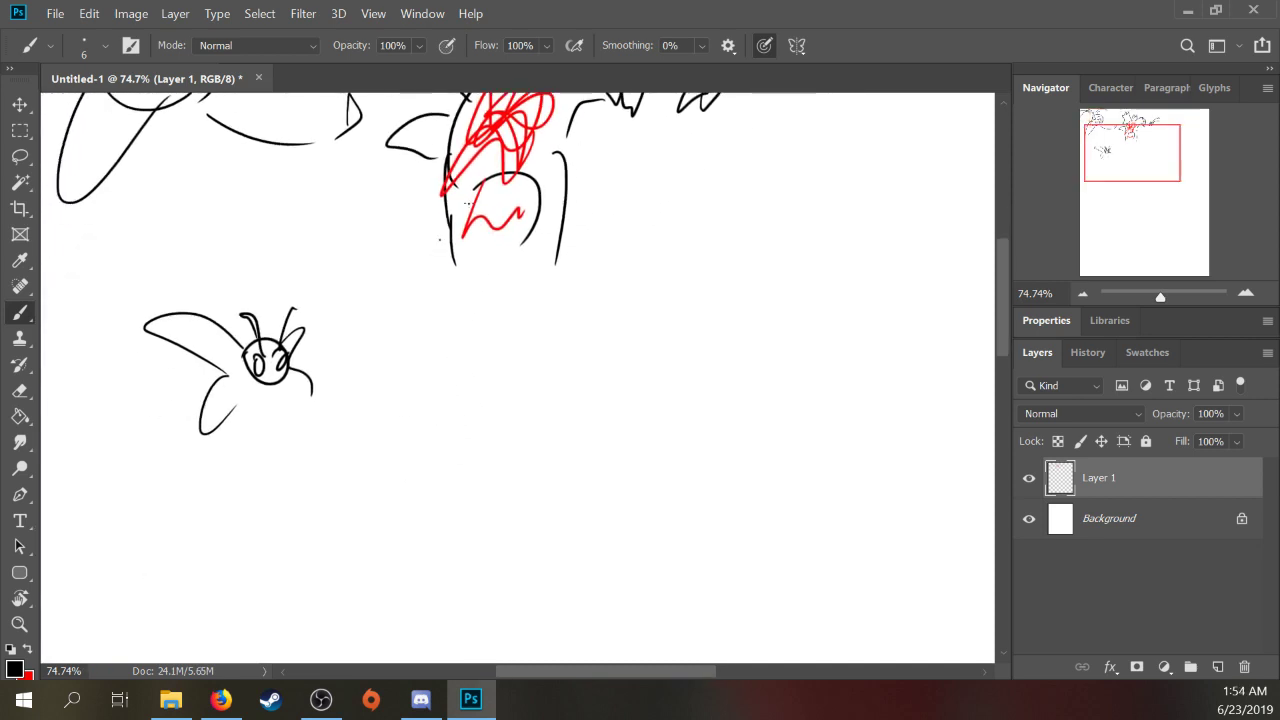
# Step: Add two rough scribbled fists around the small moth and an arched line across the dragon's lower body
pyautogui.moveTo(358, 370)
pyautogui.mouseDown()
pyautogui.moveTo(382, 404)
pyautogui.moveTo(372, 386)
pyautogui.mouseUp()
pyautogui.moveTo(156, 400)
pyautogui.mouseDown()
pyautogui.moveTo(154, 430)
pyautogui.moveTo(176, 426)
pyautogui.mouseUp()
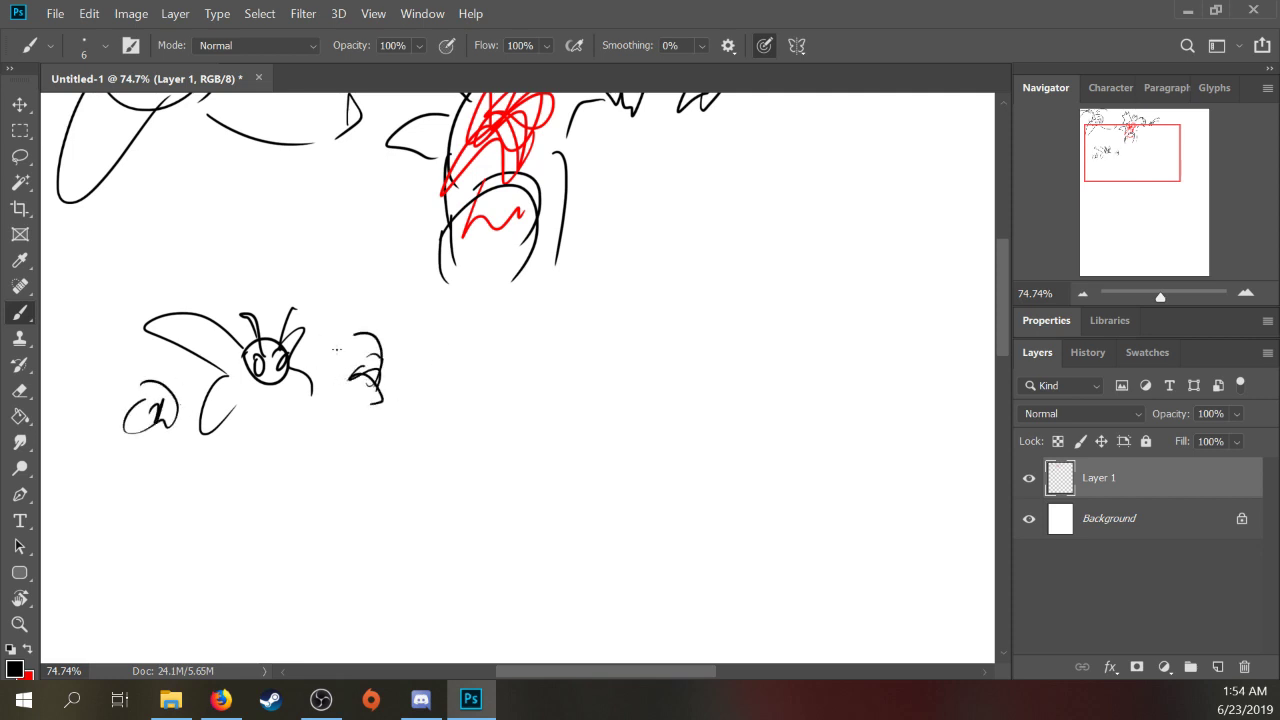
pyautogui.moveTo(512, 338); pyautogui.dragTo(352, 347)
pyautogui.moveTo(208, 442)
pyautogui.mouseDown()
pyautogui.moveTo(198, 506)
pyautogui.moveTo(286, 404)
pyautogui.mouseUp()
pyautogui.moveTo(278, 436)
pyautogui.mouseDown()
pyautogui.moveTo(284, 404)
pyautogui.moveTo(294, 416)
pyautogui.mouseUp()
pyautogui.moveTo(392, 475)
pyautogui.mouseDown()
pyautogui.moveTo(392, 346)
pyautogui.moveTo(432, 290)
pyautogui.mouseUp()
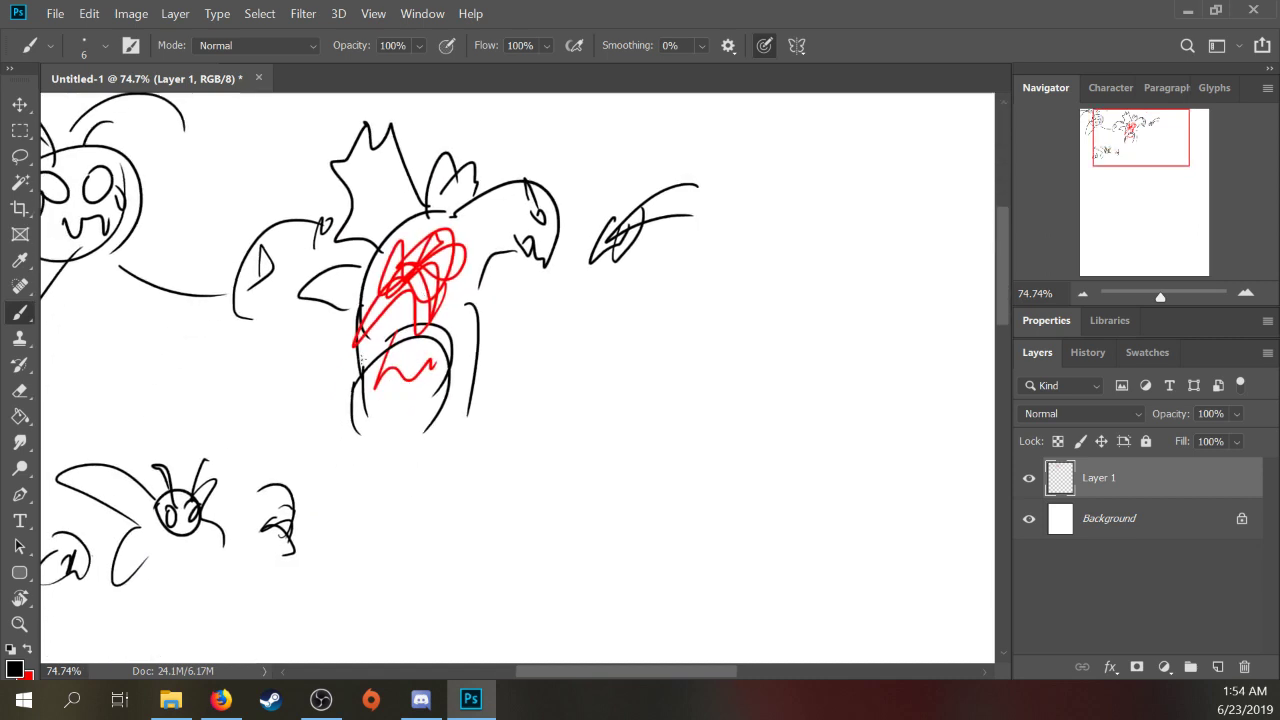
# Step: Switch from black and set the foreground colour to 00ccff
pyautogui.press('x')
pyautogui.rightClick(392, 314)
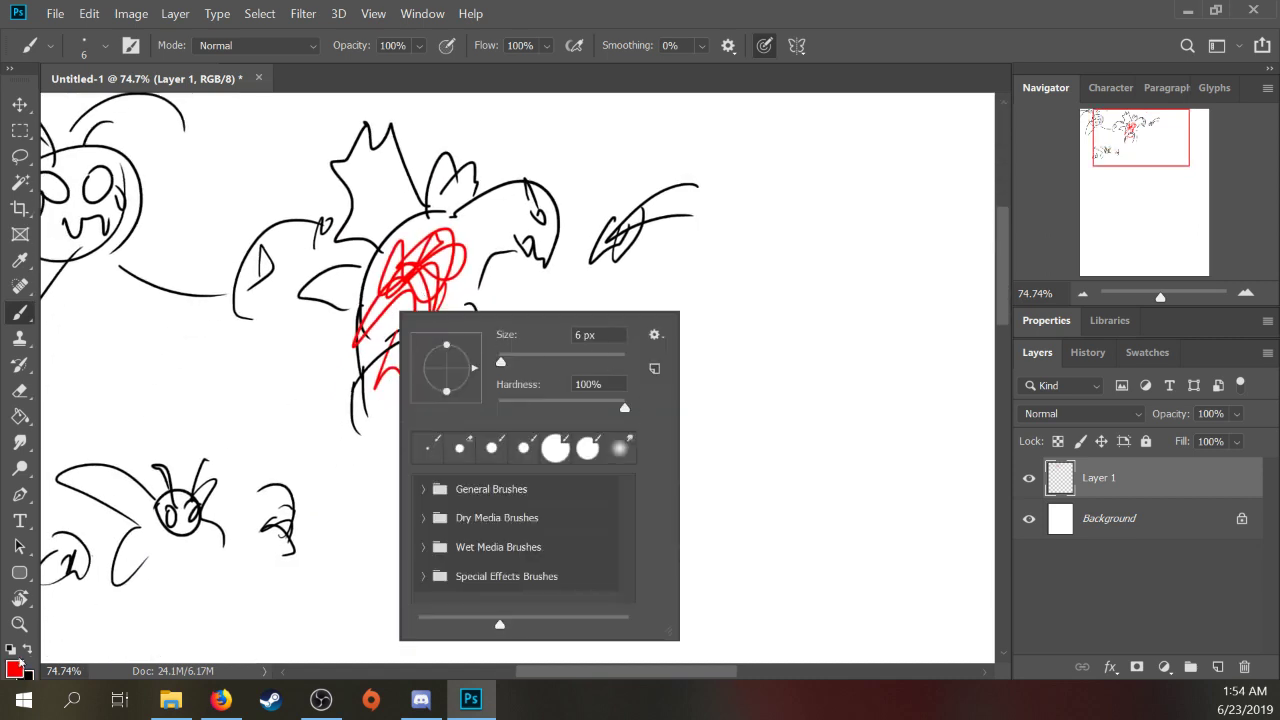
pyautogui.click(14, 668)
pyautogui.moveTo(1028, 350); pyautogui.dragTo(1030, 380)
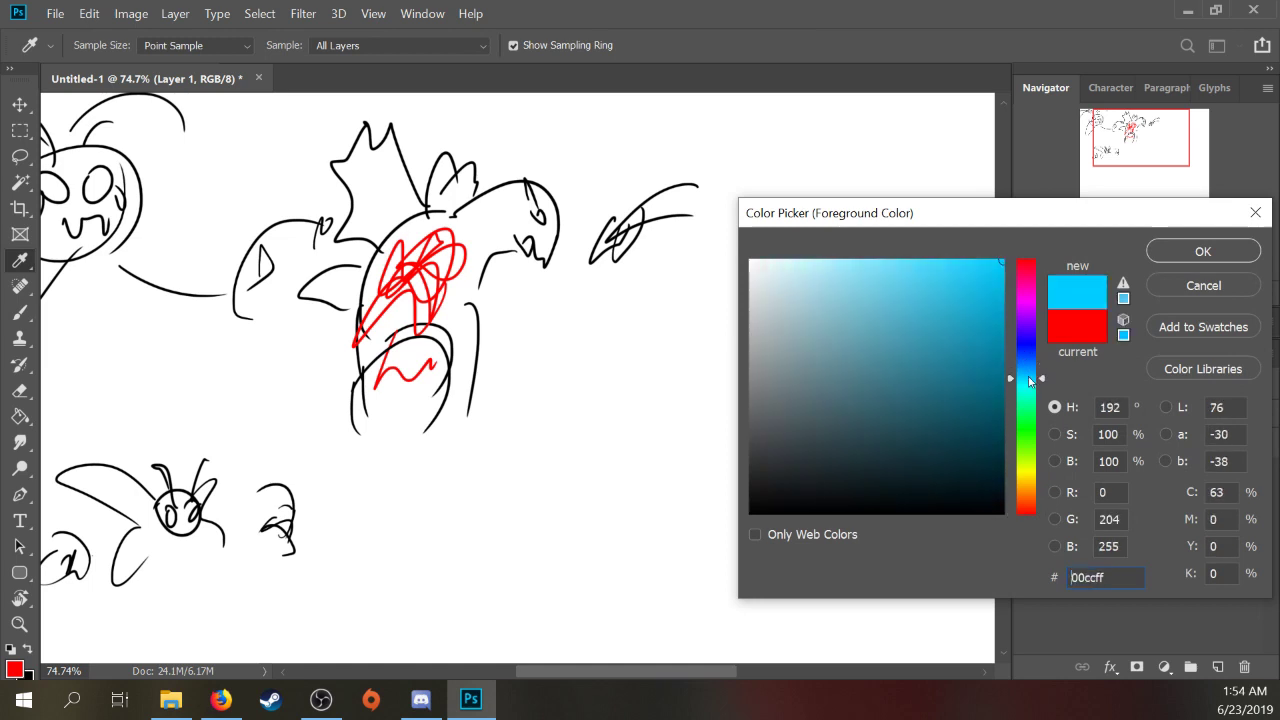
pyautogui.click(1200, 251)
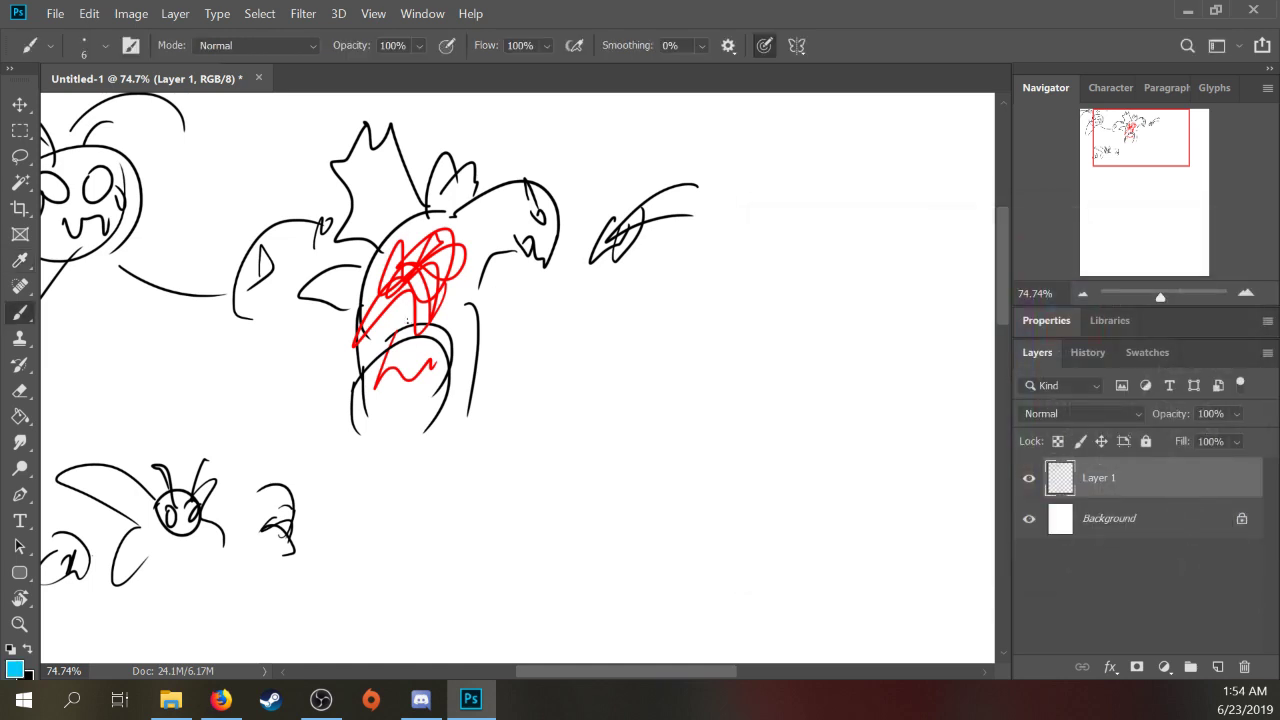
# Step: Undo a thin trial stroke, enlarge the brush to 26 px and scribble cyan over the dragon's red torso wounds
pyautogui.moveTo(404, 250)
pyautogui.mouseDown()
pyautogui.moveTo(396, 292)
pyautogui.moveTo(392, 270)
pyautogui.mouseUp()
pyautogui.hotkey('ctrl', 'z')
pyautogui.rightClick(486, 252)
pyautogui.moveTo(590, 300); pyautogui.dragTo(603, 300)
pyautogui.press('Return')
pyautogui.moveTo(405, 240)
pyautogui.mouseDown()
pyautogui.moveTo(375, 325)
pyautogui.moveTo(445, 255)
pyautogui.moveTo(378, 404)
pyautogui.mouseUp()
pyautogui.moveTo(416, 353); pyautogui.dragTo(395, 405)
pyautogui.moveTo(543, 306); pyautogui.dragTo(508, 320)
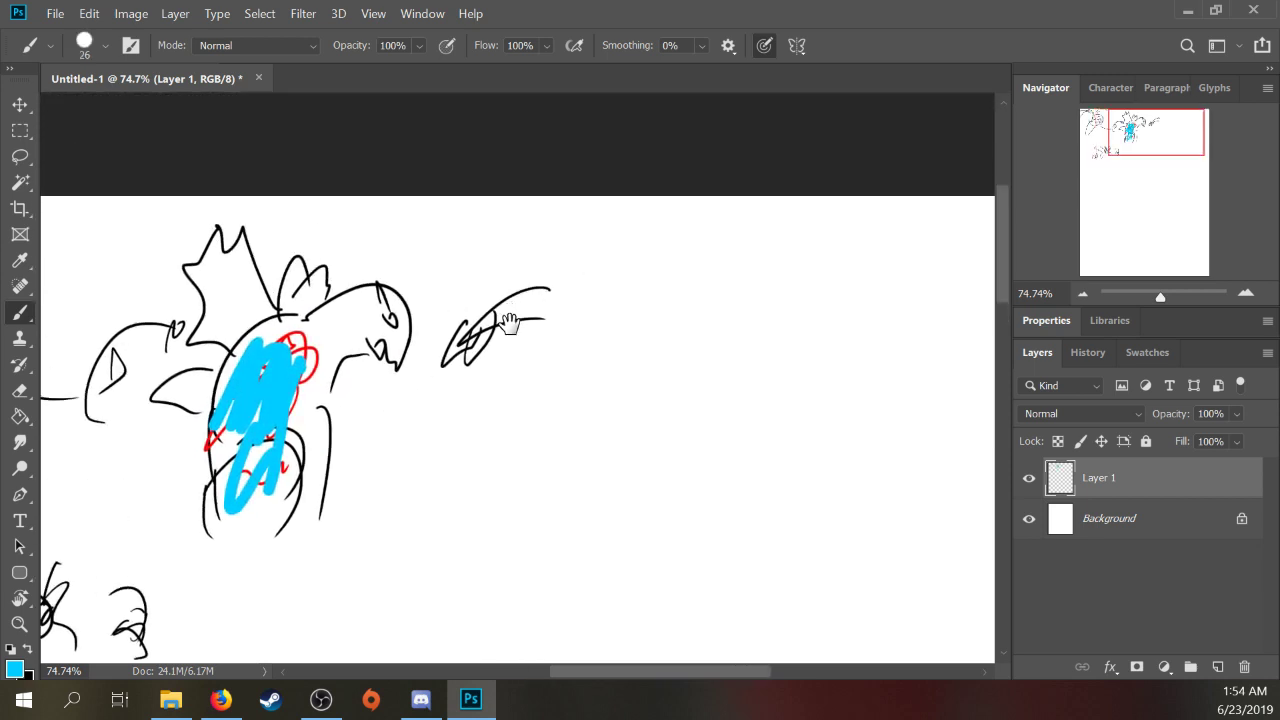
# Step: Switch the brush back to black at 4 px and sketch a round-headed, droopy-eared figure to the right below the dragon
pyautogui.rightClick(524, 357)
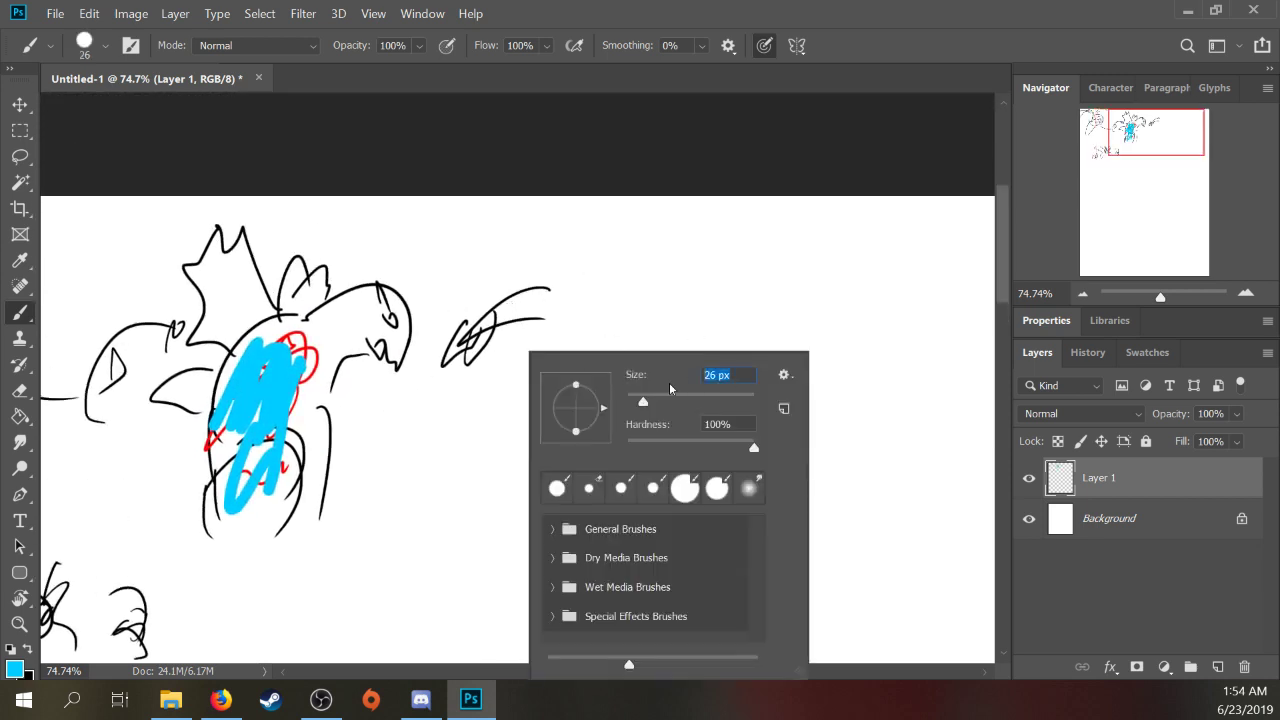
pyautogui.press('Return')
pyautogui.press('x')
pyautogui.rightClick(591, 449)
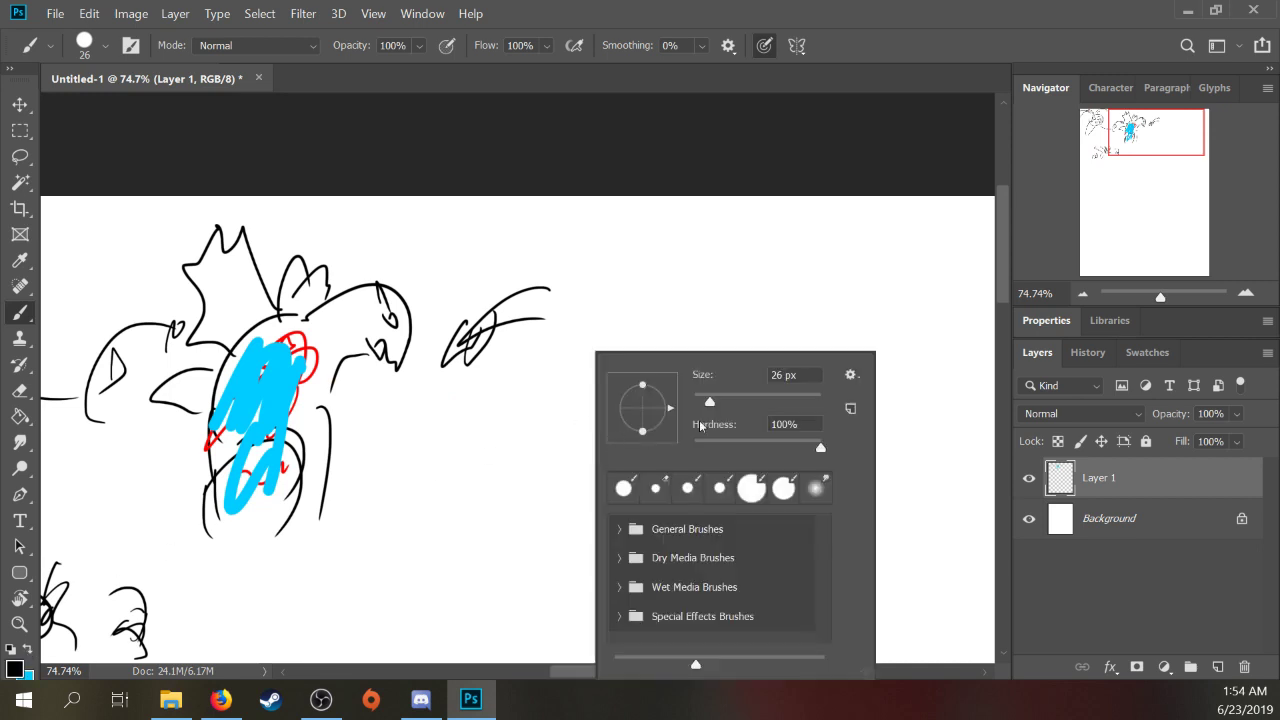
pyautogui.write('4')
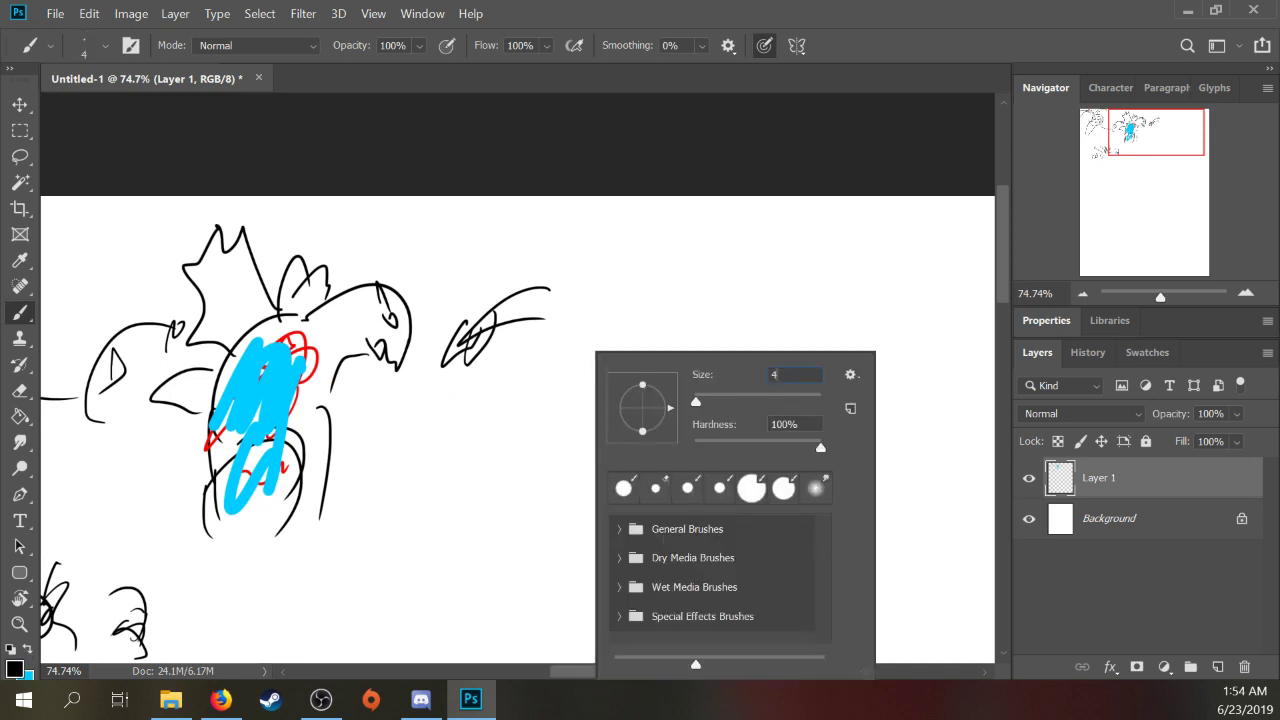
pyautogui.press('Return')
pyautogui.moveTo(538, 497); pyautogui.dragTo(543, 409)
pyautogui.moveTo(472, 505); pyautogui.dragTo(556, 506)
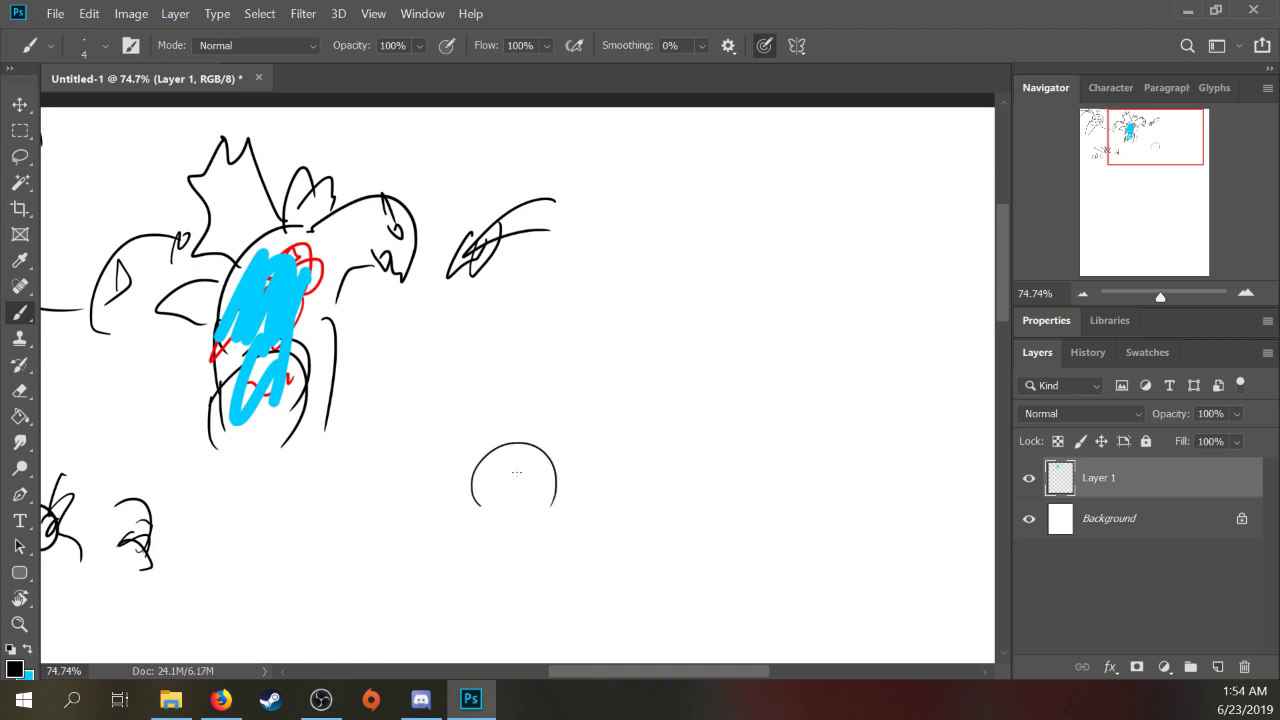
pyautogui.moveTo(482, 455)
pyautogui.mouseDown()
pyautogui.moveTo(554, 502)
pyautogui.moveTo(501, 497)
pyautogui.moveTo(556, 500)
pyautogui.mouseUp()
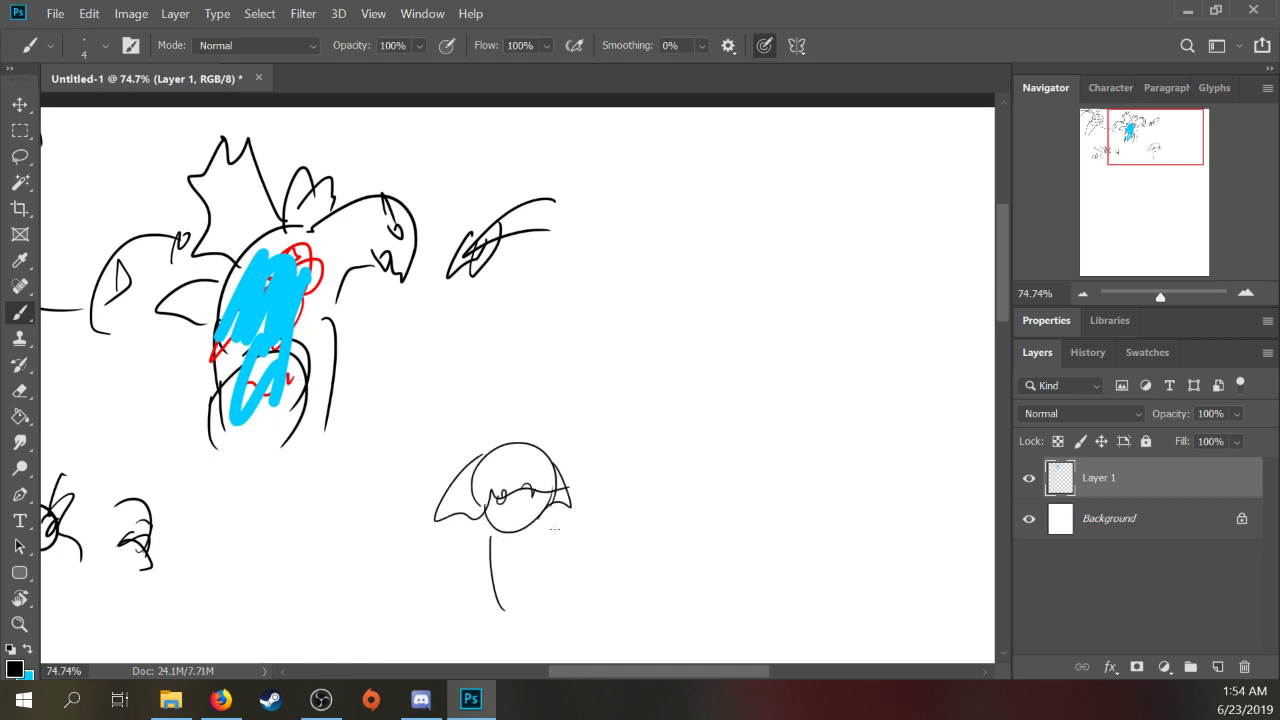
# Step: Sketch a long box with a rounded lid beside the droopy-eared figure
pyautogui.moveTo(606, 562); pyautogui.dragTo(606, 610)
pyautogui.moveTo(598, 562); pyautogui.dragTo(684, 548)
pyautogui.moveTo(560, 605); pyautogui.dragTo(698, 582)
pyautogui.moveTo(602, 558); pyautogui.dragTo(576, 600)
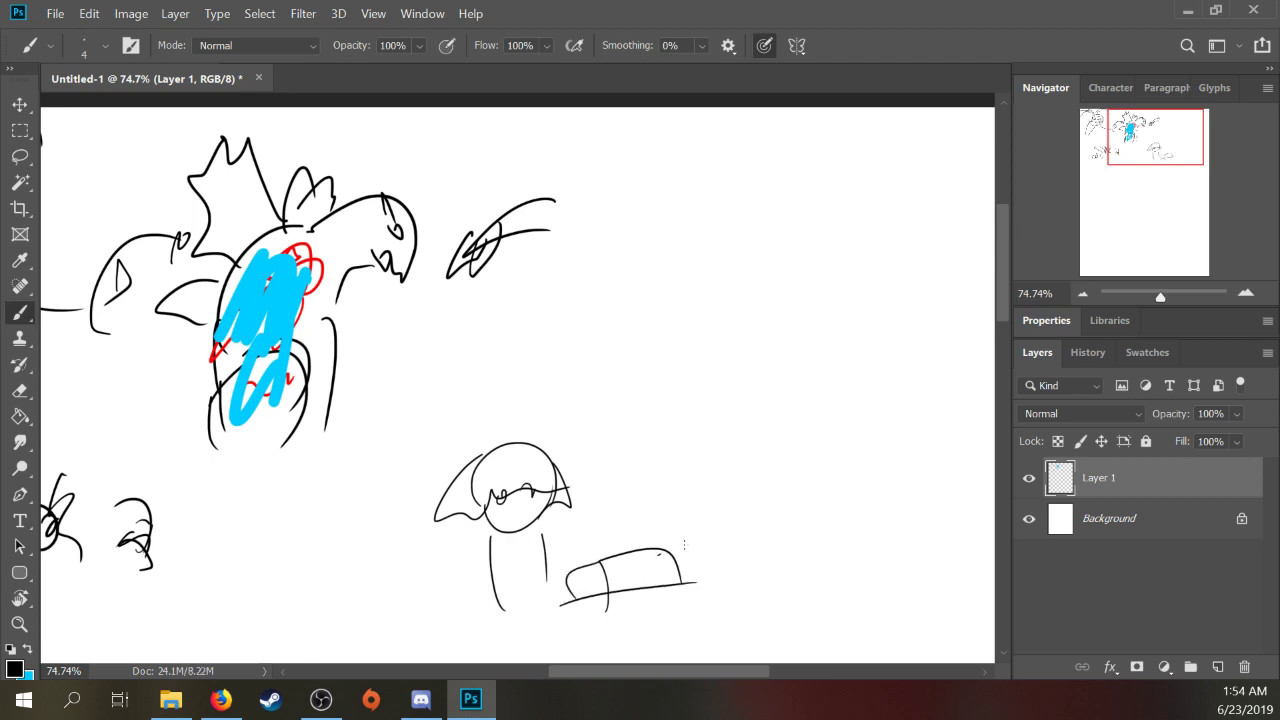
pyautogui.moveTo(660, 550); pyautogui.dragTo(711, 582)
pyautogui.moveTo(558, 606); pyautogui.dragTo(706, 574)
# Step: Sketch two more droopy-eared figures with sad faces and simple bodies around the box
pyautogui.moveTo(604, 428)
pyautogui.mouseDown()
pyautogui.moveTo(648, 455)
pyautogui.moveTo(607, 543)
pyautogui.mouseUp()
pyautogui.moveTo(612, 492); pyautogui.dragTo(667, 552)
pyautogui.moveTo(739, 498)
pyautogui.mouseDown()
pyautogui.moveTo(603, 463)
pyautogui.moveTo(578, 432)
pyautogui.moveTo(605, 424)
pyautogui.moveTo(632, 449)
pyautogui.mouseUp()
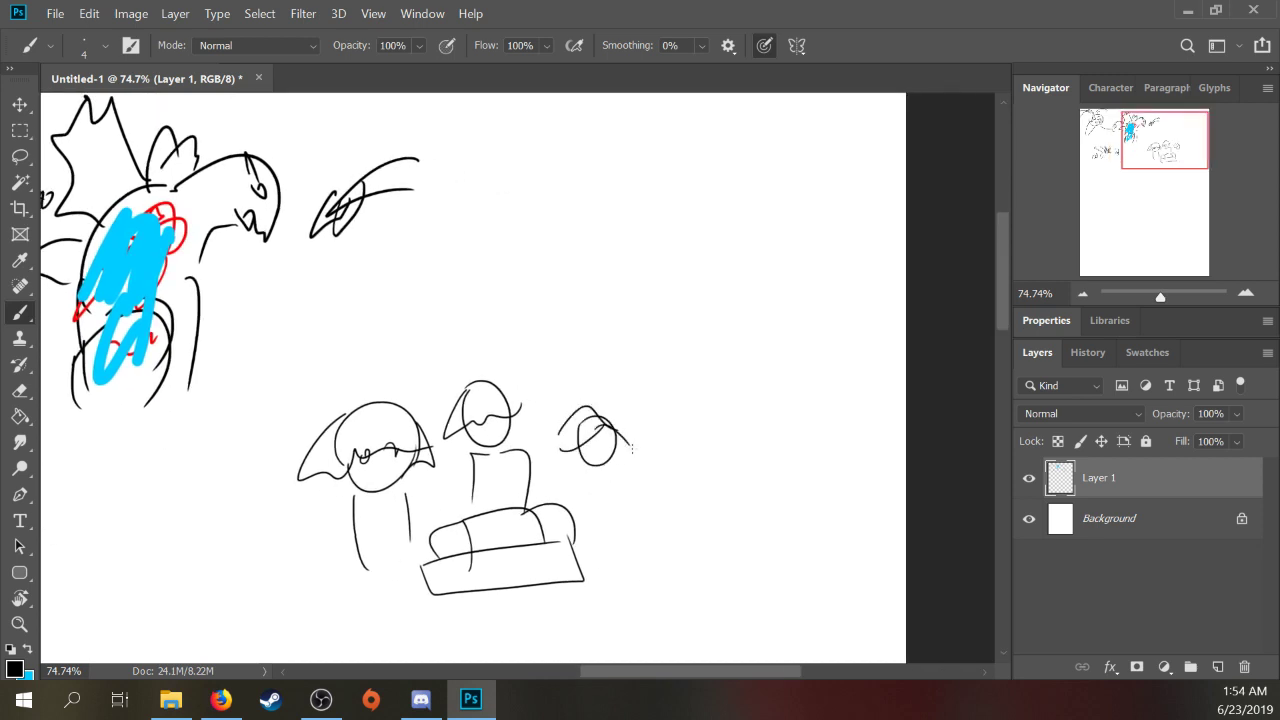
pyautogui.moveTo(473, 430); pyautogui.dragTo(512, 438)
pyautogui.moveTo(616, 455); pyautogui.dragTo(628, 532)
pyautogui.moveTo(600, 445); pyautogui.dragTo(664, 400)
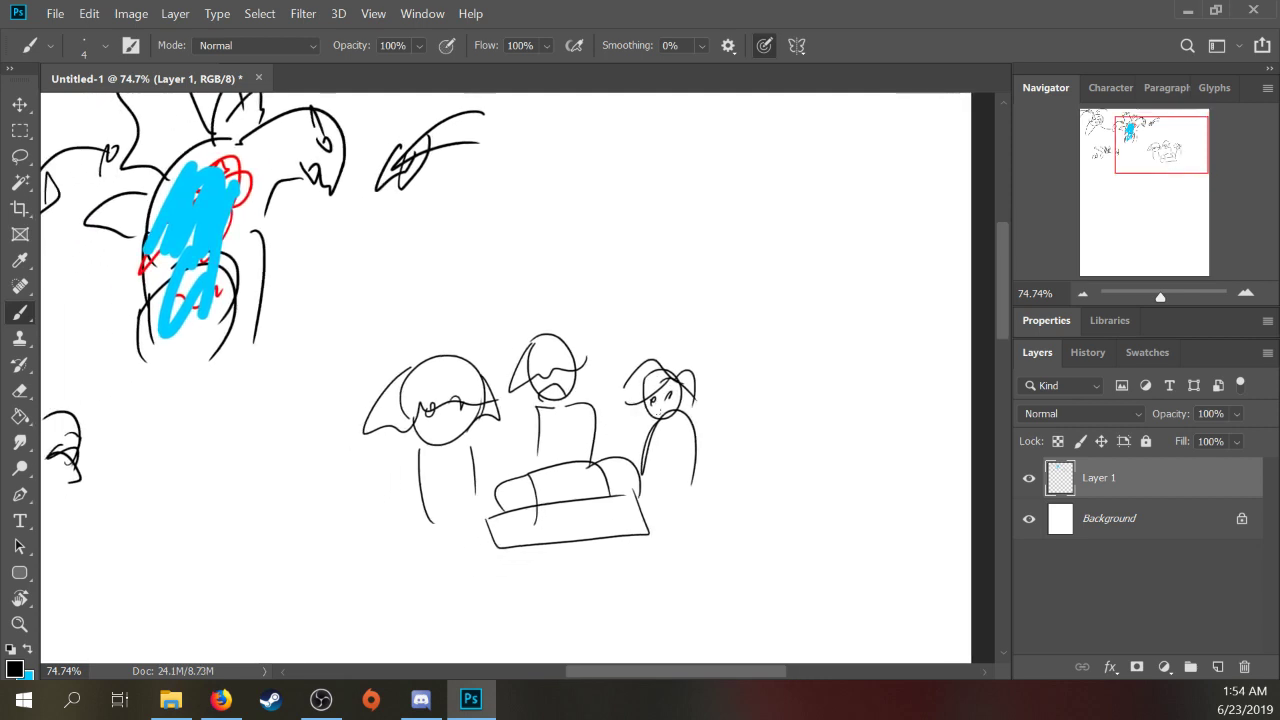
# Step: Add an inner line along the box and arm lines on the figures standing at it
pyautogui.moveTo(521, 496); pyautogui.dragTo(618, 492)
pyautogui.moveTo(524, 392); pyautogui.dragTo(614, 440)
pyautogui.moveTo(563, 500); pyautogui.dragTo(566, 555)
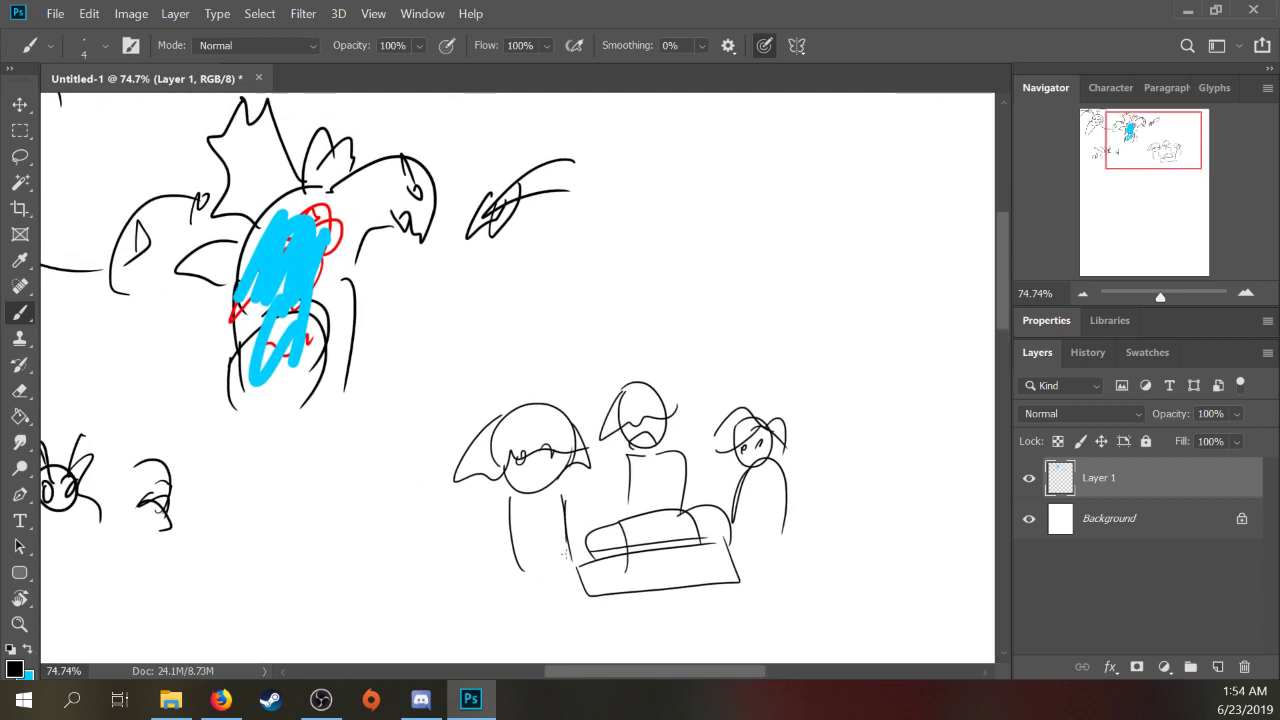
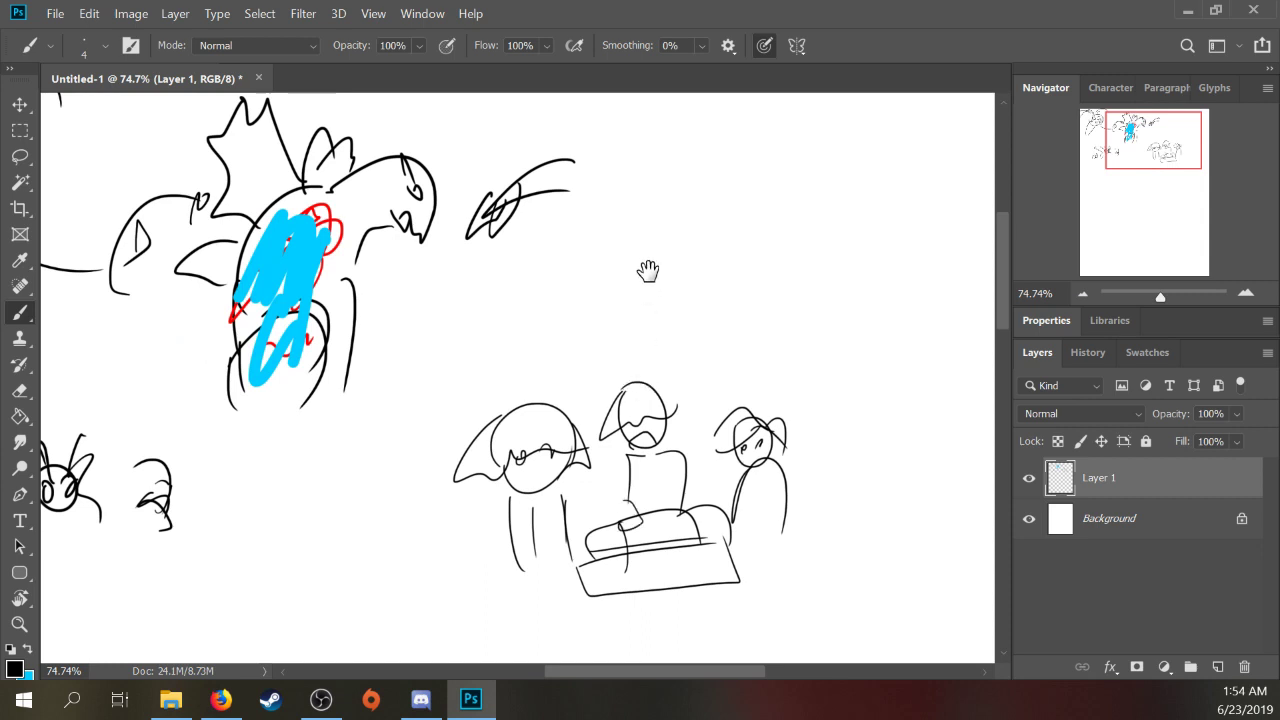
# Step: Draw long arched strokes, spiky marks and a sweeping outline extending from the scribbled hand in front of the dragon
pyautogui.moveTo(649, 271); pyautogui.dragTo(646, 289)
pyautogui.moveTo(636, 360); pyautogui.dragTo(455, 313)
pyautogui.moveTo(604, 393)
pyautogui.mouseDown()
pyautogui.moveTo(472, 292)
pyautogui.moveTo(451, 366)
pyautogui.mouseUp()
pyautogui.moveTo(648, 376)
pyautogui.mouseDown()
pyautogui.moveTo(620, 262)
pyautogui.moveTo(660, 271)
pyautogui.mouseUp()
pyautogui.moveTo(600, 362)
pyautogui.mouseDown()
pyautogui.moveTo(502, 331)
pyautogui.moveTo(556, 415)
pyautogui.moveTo(571, 414)
pyautogui.moveTo(686, 303)
pyautogui.moveTo(560, 400)
pyautogui.moveTo(596, 287)
pyautogui.moveTo(602, 458)
pyautogui.moveTo(757, 237)
pyautogui.mouseUp()
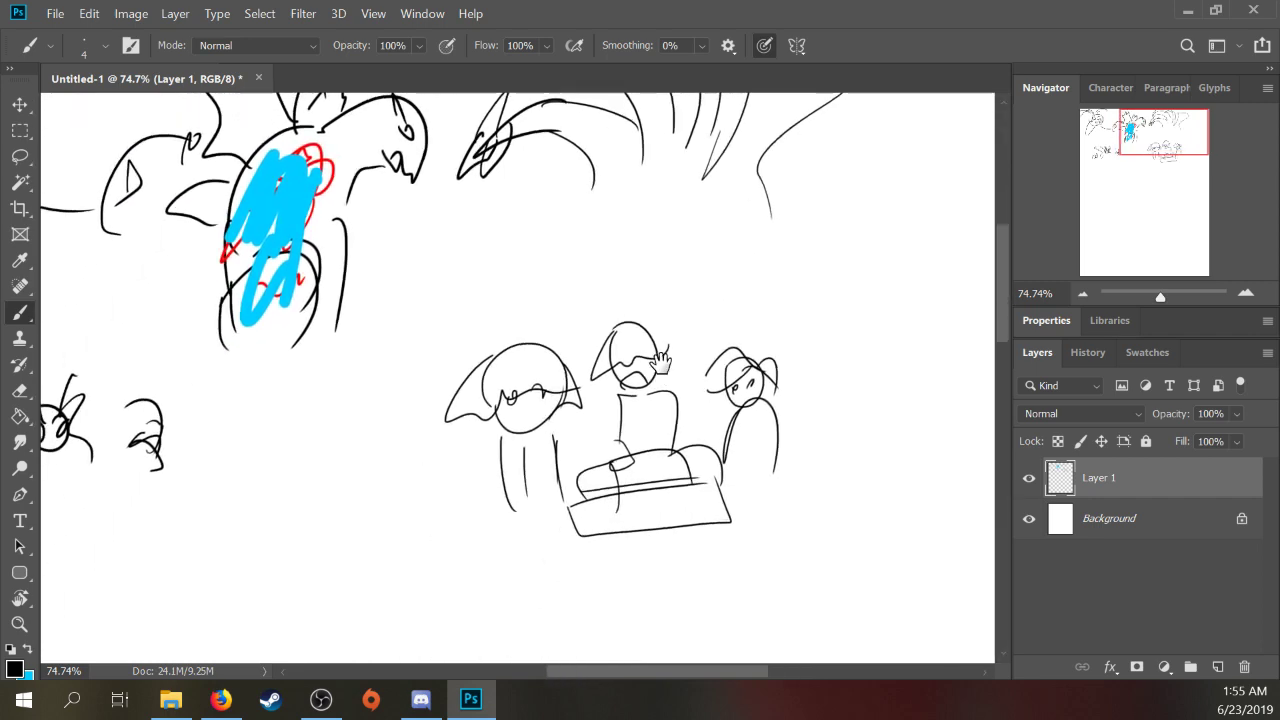
# Step: Draw two long parallel arcs ending in pointed claw shapes below the small moth
pyautogui.moveTo(396, 282)
pyautogui.mouseDown()
pyautogui.moveTo(596, 370)
pyautogui.moveTo(580, 354)
pyautogui.mouseUp()
pyautogui.moveTo(314, 555)
pyautogui.mouseDown()
pyautogui.moveTo(448, 457)
pyautogui.moveTo(480, 467)
pyautogui.moveTo(350, 555)
pyautogui.moveTo(293, 562)
pyautogui.mouseUp()
pyautogui.moveTo(332, 630); pyautogui.dragTo(394, 500)
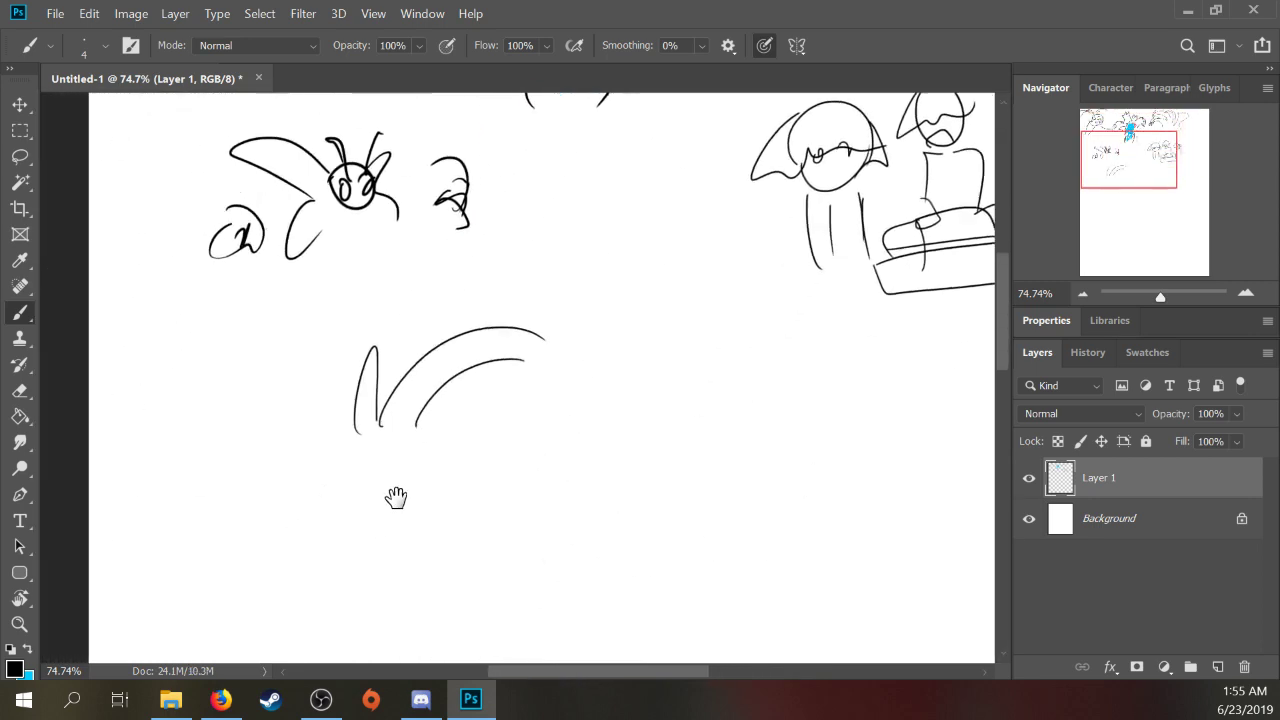
pyautogui.moveTo(381, 424); pyautogui.dragTo(395, 378)
# Step: Sketch a rounded body with overlapping inner lines and circles in the empty area below the figures at the box
pyautogui.moveTo(741, 461)
pyautogui.mouseDown()
pyautogui.moveTo(545, 445)
pyautogui.moveTo(617, 495)
pyautogui.mouseUp()
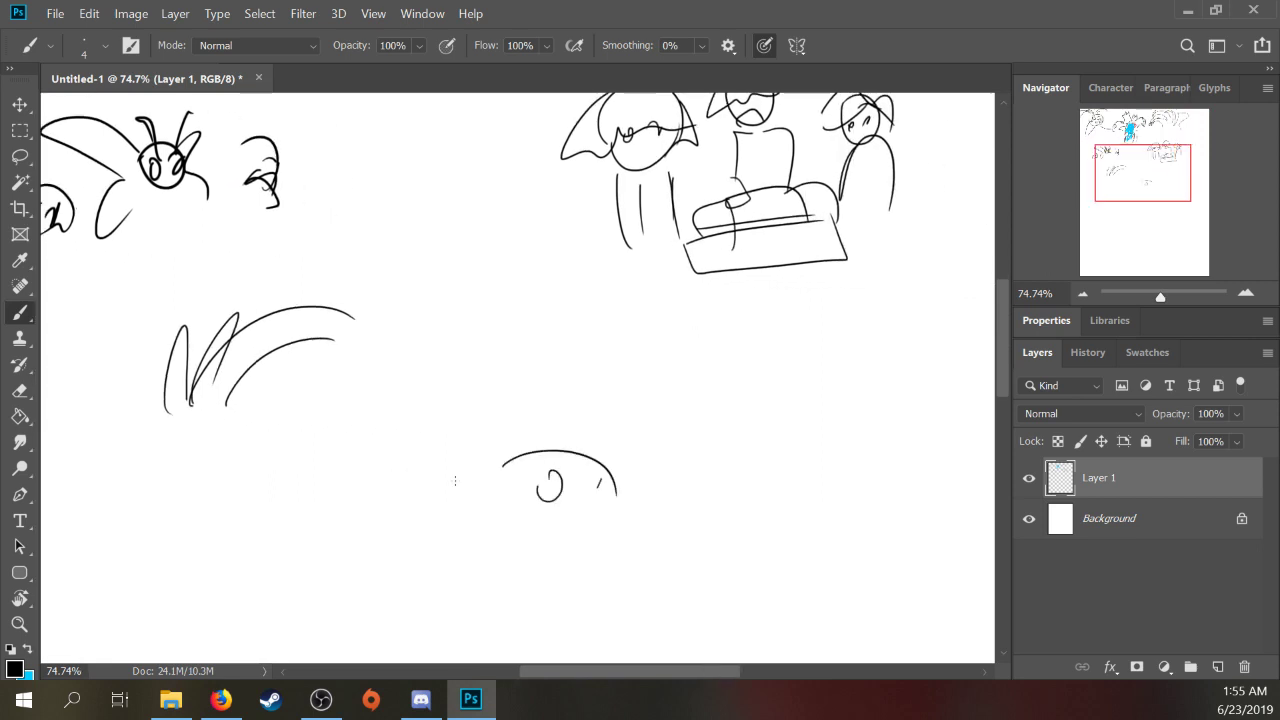
pyautogui.moveTo(430, 515)
pyautogui.mouseDown()
pyautogui.moveTo(502, 522)
pyautogui.moveTo(455, 562)
pyautogui.mouseUp()
pyautogui.moveTo(527, 484); pyautogui.dragTo(606, 480)
pyautogui.moveTo(520, 498)
pyautogui.mouseDown()
pyautogui.moveTo(584, 498)
pyautogui.moveTo(653, 525)
pyautogui.mouseUp()
pyautogui.moveTo(615, 485); pyautogui.dragTo(516, 532)
pyautogui.moveTo(578, 505); pyautogui.dragTo(560, 540)
# Step: Add two flanking oval bodies with leaf-shaped wings, a flared tail shape and legs around the rounded body
pyautogui.moveTo(440, 466)
pyautogui.mouseDown()
pyautogui.moveTo(530, 425)
pyautogui.moveTo(468, 460)
pyautogui.mouseUp()
pyautogui.moveTo(603, 440)
pyautogui.mouseDown()
pyautogui.moveTo(578, 401)
pyautogui.moveTo(660, 450)
pyautogui.mouseUp()
pyautogui.moveTo(450, 557); pyautogui.dragTo(494, 490)
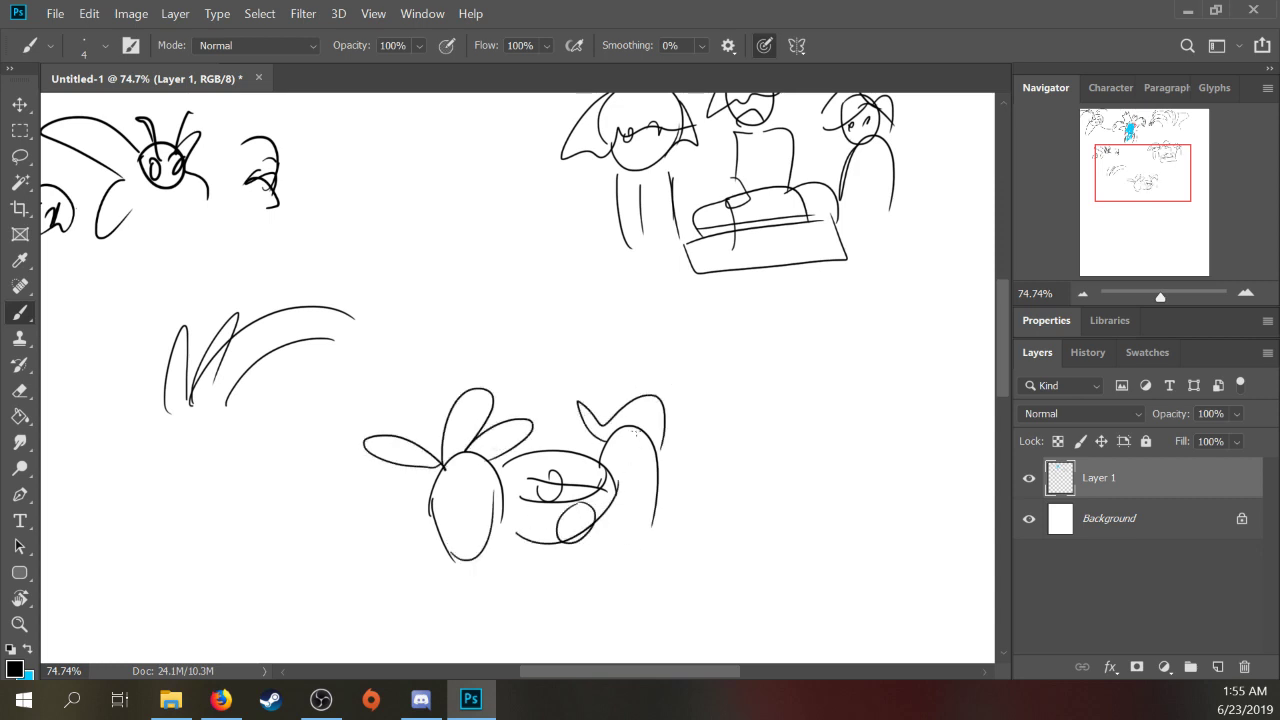
pyautogui.moveTo(538, 412); pyautogui.dragTo(672, 398)
pyautogui.moveTo(628, 440); pyautogui.dragTo(714, 398)
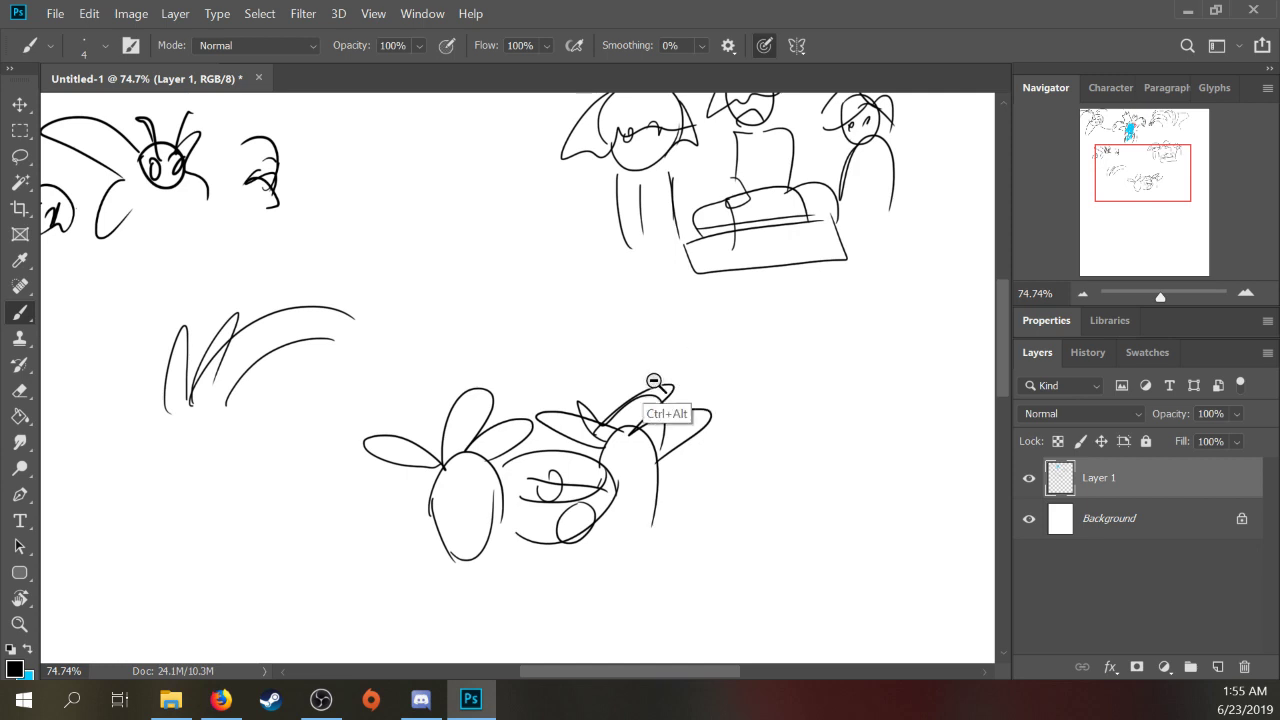
pyautogui.scroll(-3, 690, 350)
pyautogui.moveTo(576, 422)
pyautogui.mouseDown()
pyautogui.moveTo(514, 461)
pyautogui.moveTo(654, 431)
pyautogui.moveTo(587, 459)
pyautogui.moveTo(615, 465)
pyautogui.moveTo(638, 497)
pyautogui.mouseUp()
pyautogui.moveTo(719, 363); pyautogui.dragTo(644, 430)
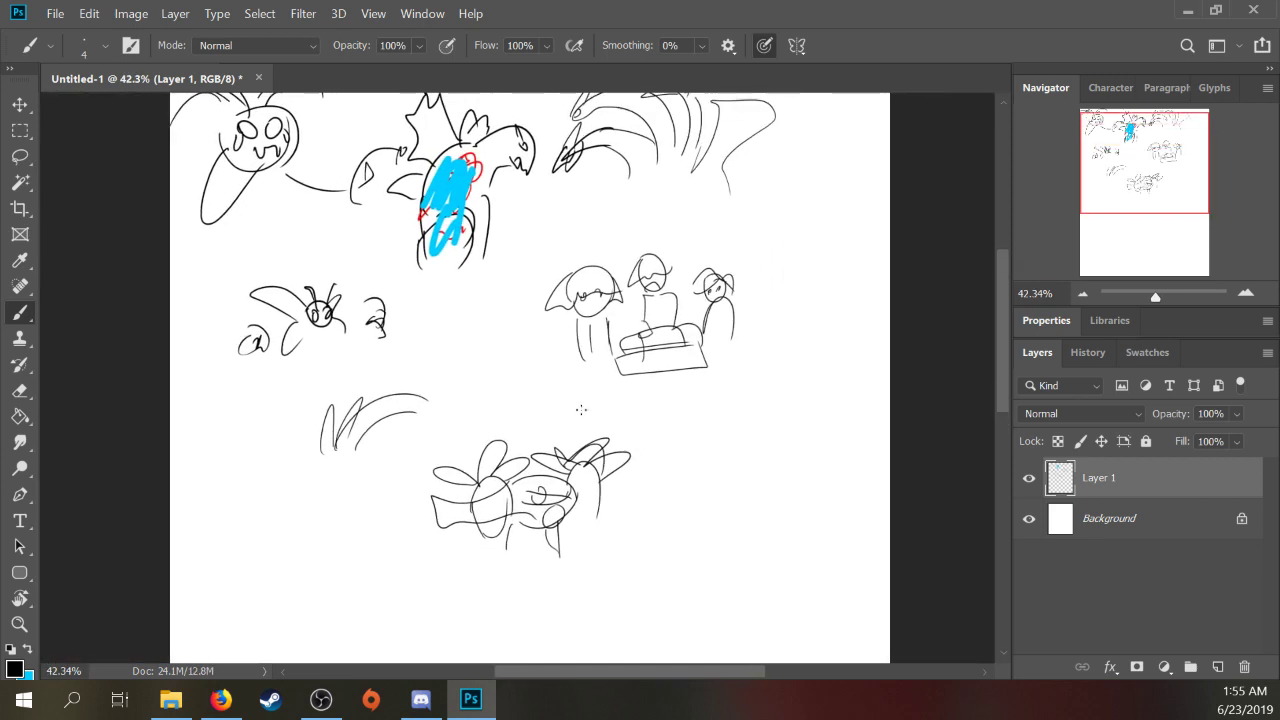
# Step: Lasso the winged group in the lower middle of the canvas, delete it and deselect
pyautogui.press('l')
pyautogui.moveTo(588, 398)
pyautogui.mouseDown()
pyautogui.moveTo(608, 547)
pyautogui.moveTo(550, 410)
pyautogui.moveTo(436, 457)
pyautogui.moveTo(632, 511)
pyautogui.moveTo(606, 423)
pyautogui.mouseUp()
pyautogui.hotkey('ctrl', 'd')
pyautogui.press('Delete')
pyautogui.hotkey('ctrl', 'd')
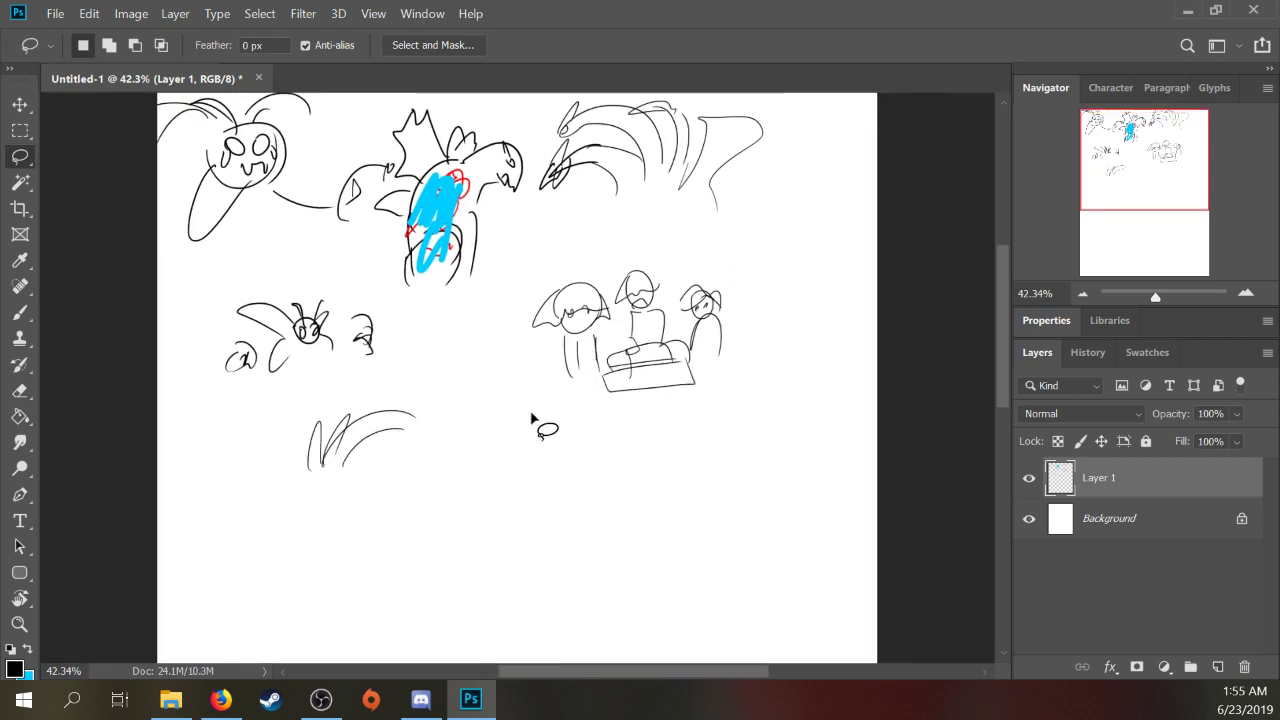
# Step: Brush an arrow pointing up to the figures at the box and a curved arrow leading from them back down
pyautogui.hscroll(-3, 531, 418)
pyautogui.press('b')
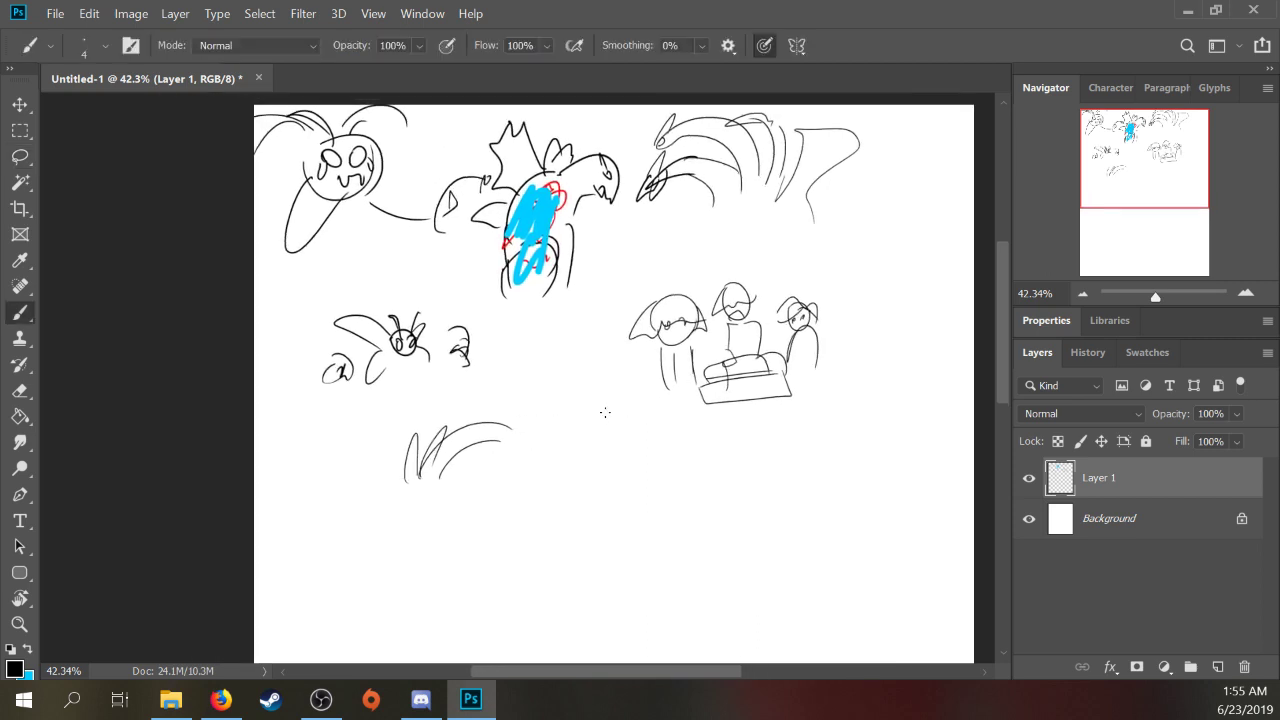
pyautogui.moveTo(605, 412)
pyautogui.mouseDown()
pyautogui.moveTo(644, 368)
pyautogui.moveTo(644, 384)
pyautogui.moveTo(675, 360)
pyautogui.mouseUp()
pyautogui.hscroll(3, 640, 390)
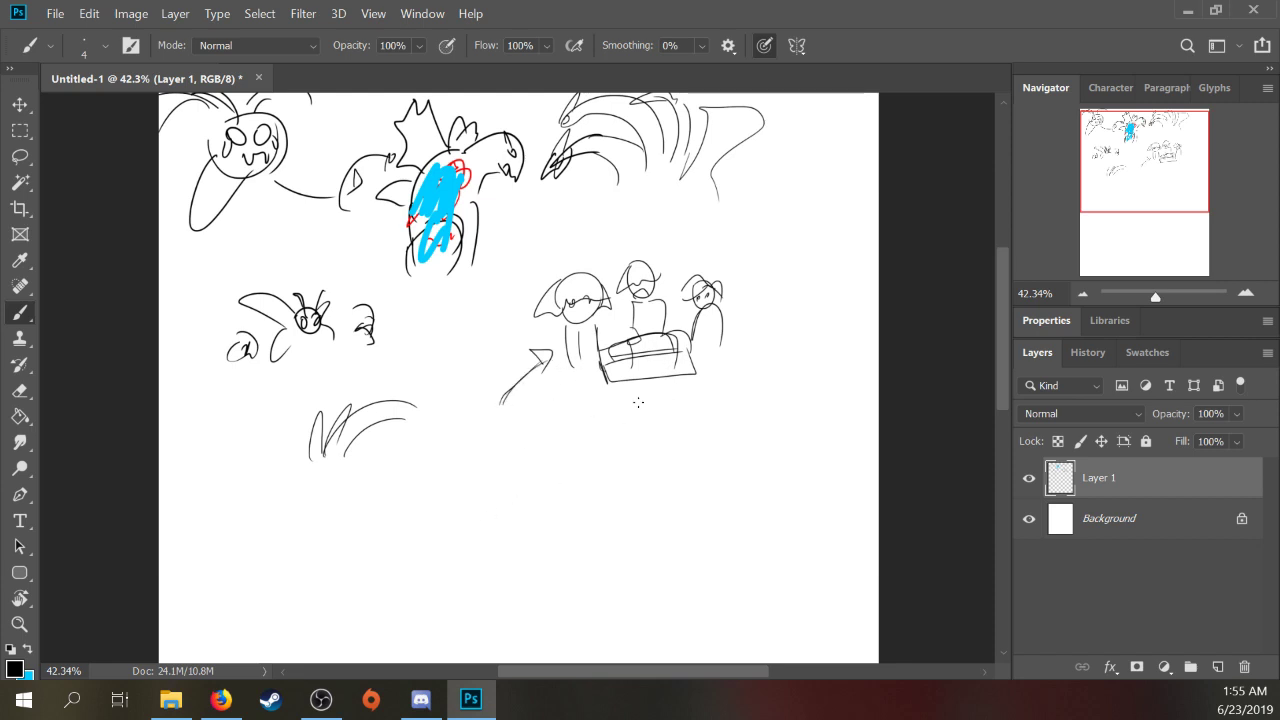
pyautogui.moveTo(639, 404); pyautogui.dragTo(568, 483)
# Step: Sketch a boxy car with a windshield, round headlights and a side panel below the clawed arcs
pyautogui.moveTo(331, 511); pyautogui.dragTo(437, 494)
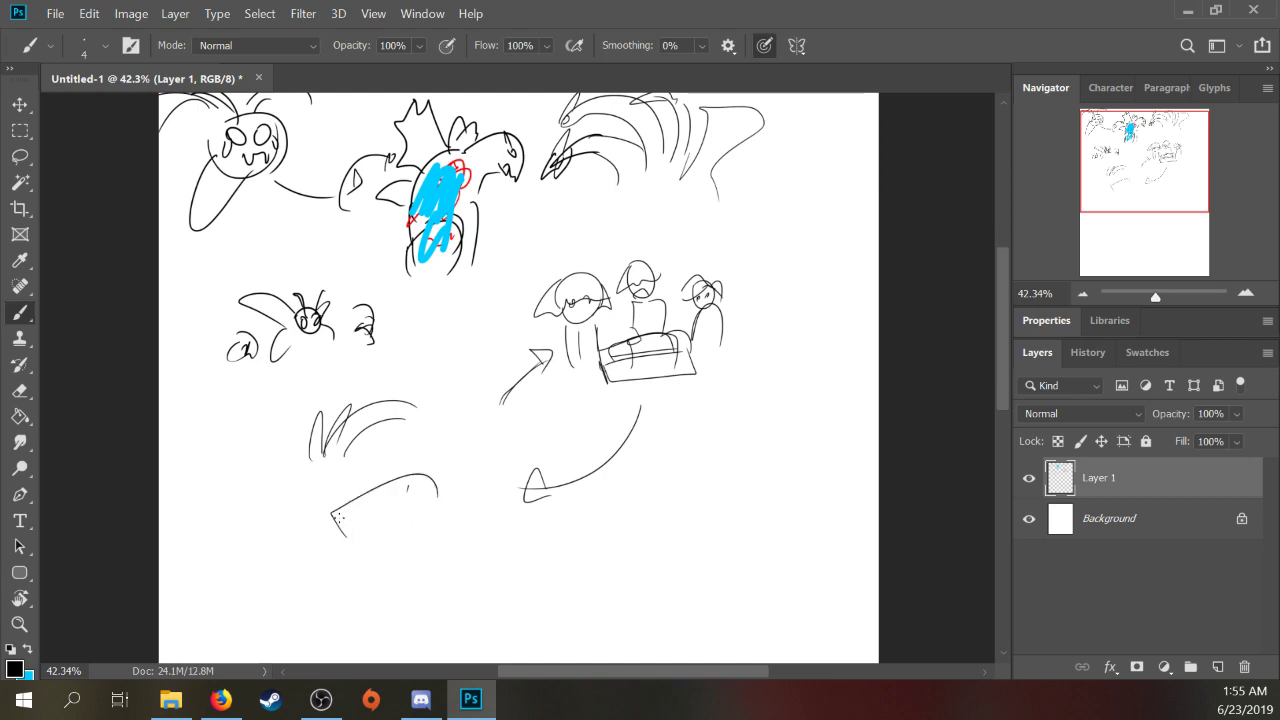
pyautogui.moveTo(340, 520); pyautogui.dragTo(409, 490)
pyautogui.moveTo(351, 517)
pyautogui.mouseDown()
pyautogui.moveTo(355, 538)
pyautogui.moveTo(410, 517)
pyautogui.mouseUp()
pyautogui.moveTo(342, 550); pyautogui.dragTo(446, 545)
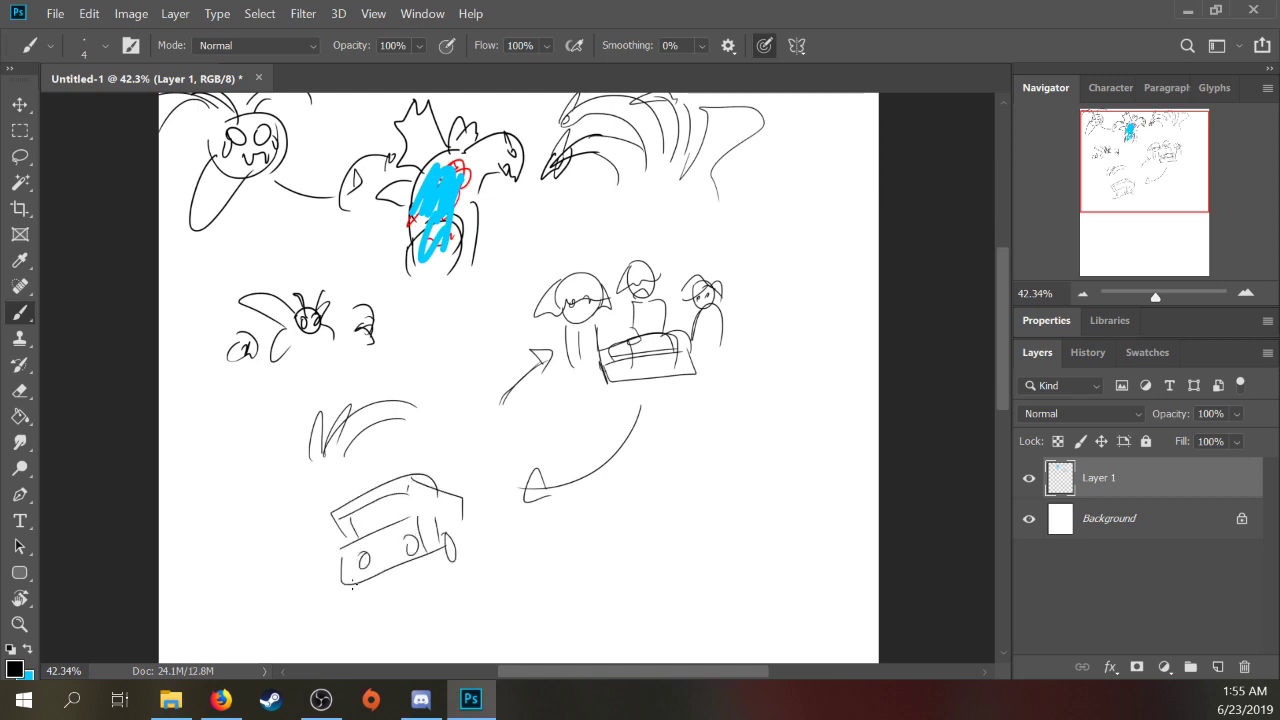
# Step: Extend the clawed arcs above the car with wing-like outlines and tall scribbled loops
pyautogui.moveTo(317, 461); pyautogui.dragTo(350, 436)
pyautogui.moveTo(412, 410)
pyautogui.mouseDown()
pyautogui.moveTo(447, 387)
pyautogui.moveTo(428, 368)
pyautogui.moveTo(432, 421)
pyautogui.moveTo(474, 354)
pyautogui.moveTo(455, 393)
pyautogui.moveTo(479, 407)
pyautogui.moveTo(450, 361)
pyautogui.moveTo(500, 420)
pyautogui.mouseUp()
pyautogui.moveTo(468, 398); pyautogui.dragTo(470, 428)
pyautogui.moveTo(406, 404)
pyautogui.mouseDown()
pyautogui.moveTo(296, 455)
pyautogui.moveTo(322, 462)
pyautogui.mouseUp()
pyautogui.moveTo(480, 328); pyautogui.dragTo(506, 380)
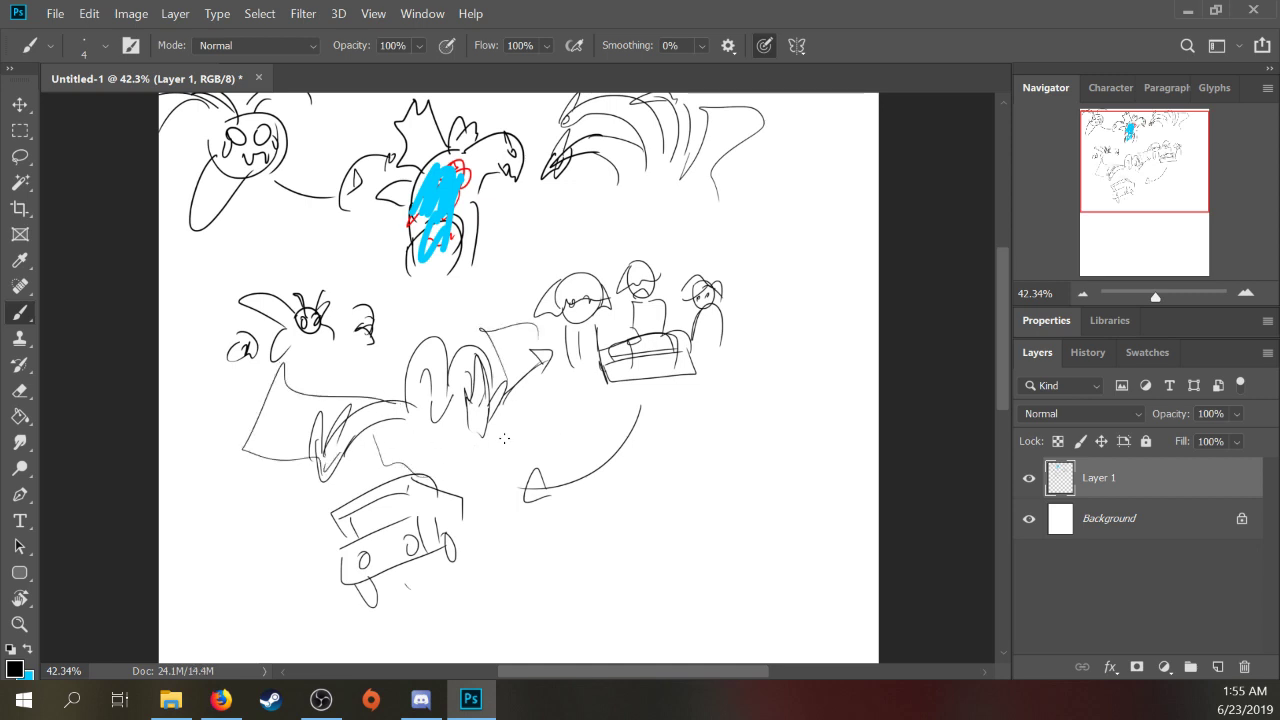
# Step: Add the remaining wheels and side details to the car
pyautogui.moveTo(548, 422); pyautogui.dragTo(425, 404)
pyautogui.moveTo(318, 478); pyautogui.dragTo(324, 514)
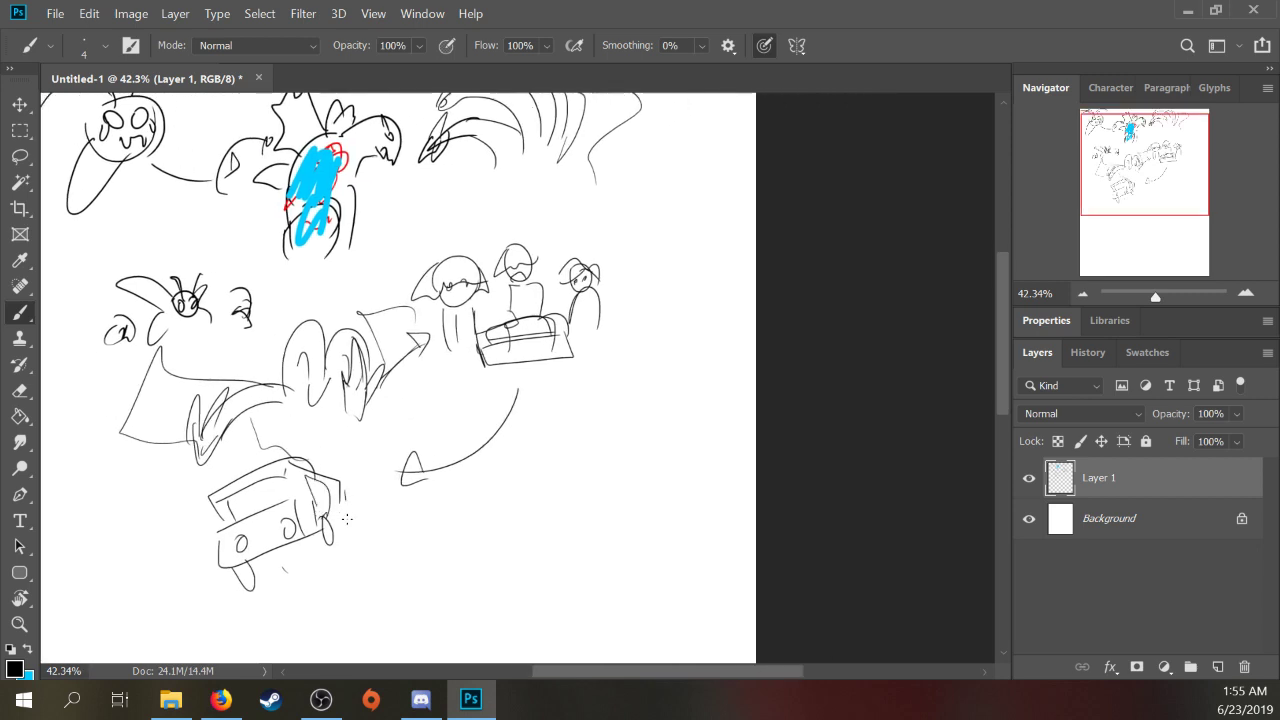
pyautogui.moveTo(459, 462)
pyautogui.mouseDown()
pyautogui.moveTo(540, 440)
pyautogui.moveTo(577, 287)
pyautogui.mouseUp()
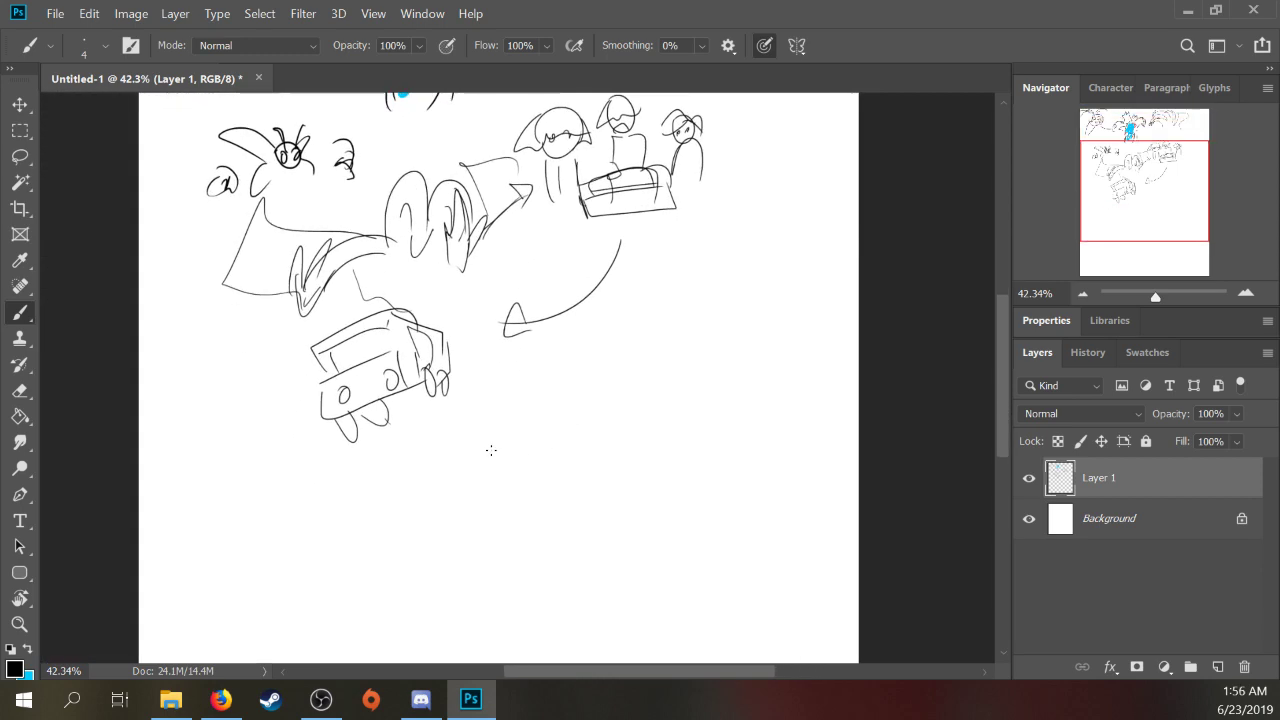
# Step: Set the foreground colour to ff0000
pyautogui.rightClick(479, 495)
pyautogui.click(14, 670)
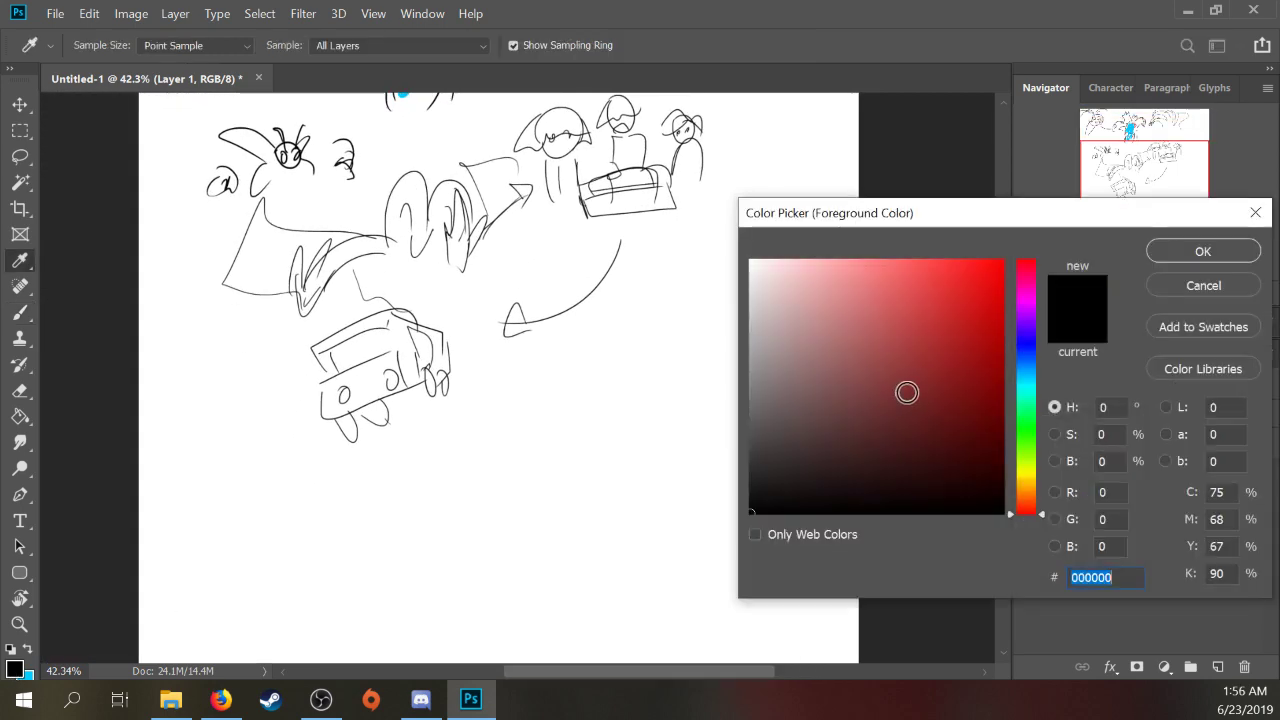
pyautogui.write('ff0000')
pyautogui.click(1203, 253)
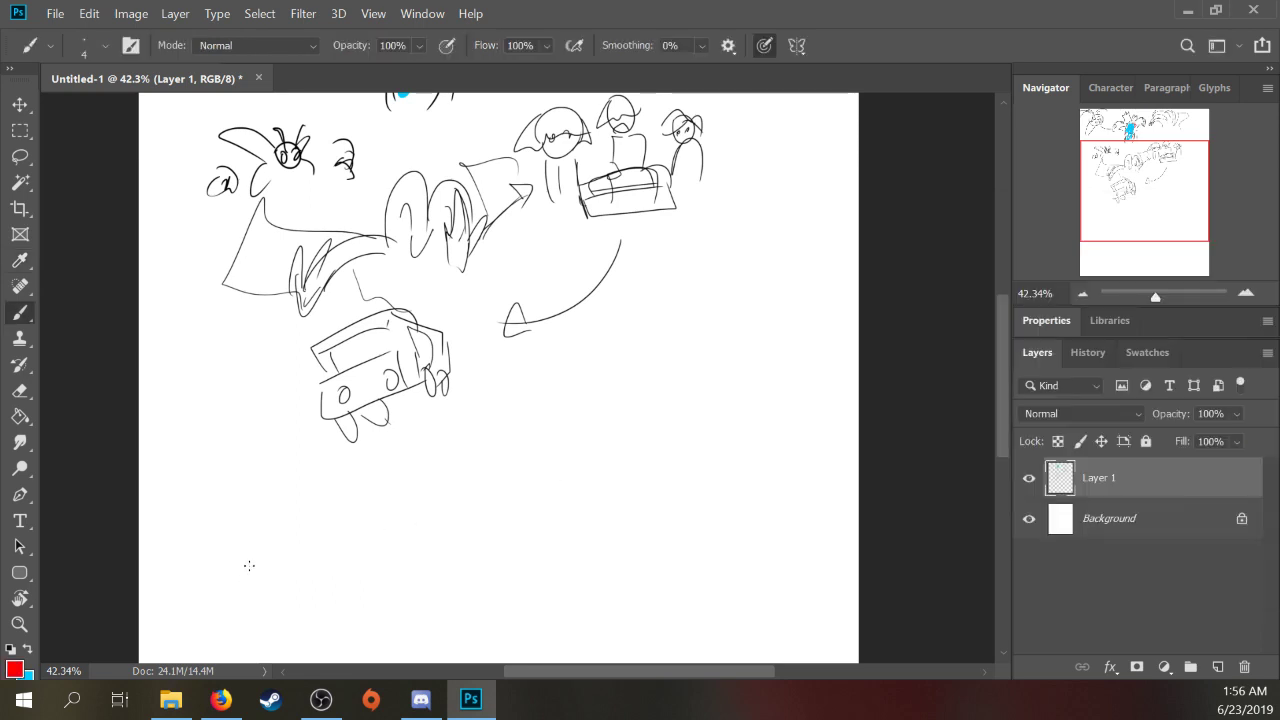
pyautogui.scroll(-2, 365, 499)
pyautogui.hscroll(-1, 365, 499)
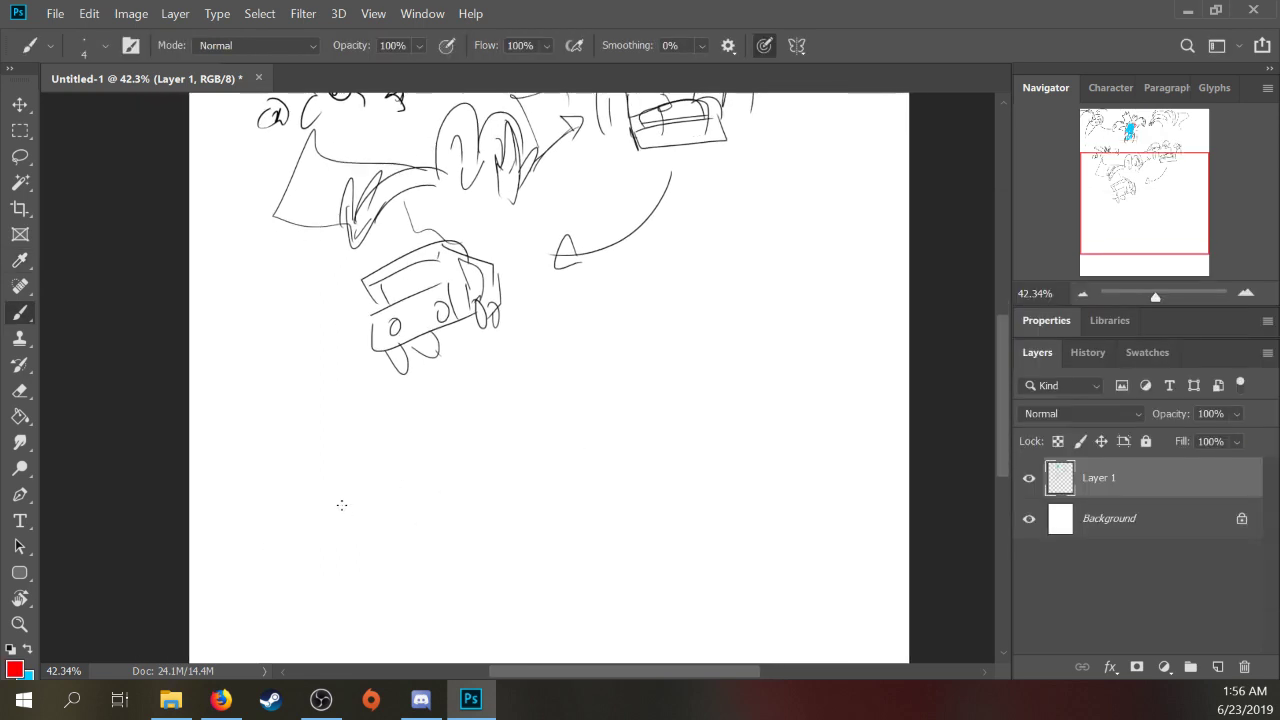
# Step: Set the foreground colour to 000000 and sketch a long-necked dragon with back spikes, an eye, a leg and a tail below the car
pyautogui.press('x')
pyautogui.click(14, 670)
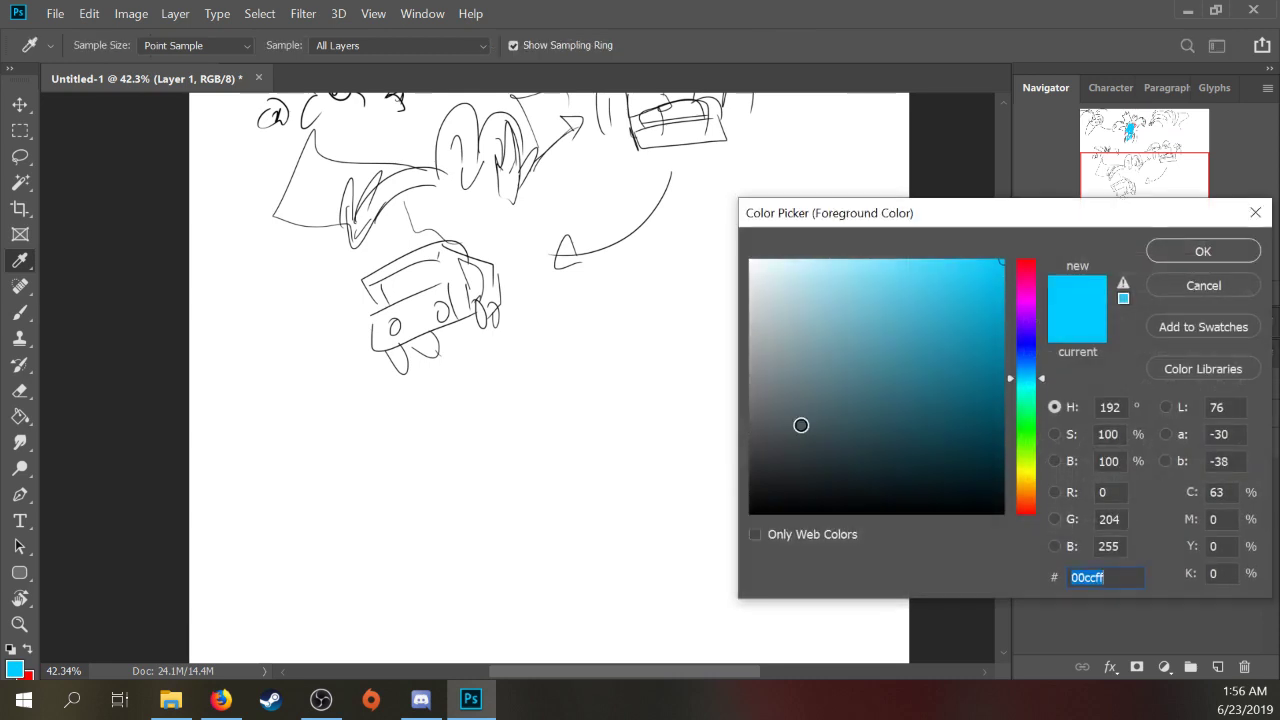
pyautogui.write('000000')
pyautogui.click(1203, 251)
pyautogui.moveTo(337, 458)
pyautogui.mouseDown()
pyautogui.moveTo(286, 476)
pyautogui.moveTo(457, 400)
pyautogui.mouseUp()
pyautogui.moveTo(372, 477); pyautogui.dragTo(434, 432)
pyautogui.moveTo(424, 400); pyautogui.dragTo(440, 424)
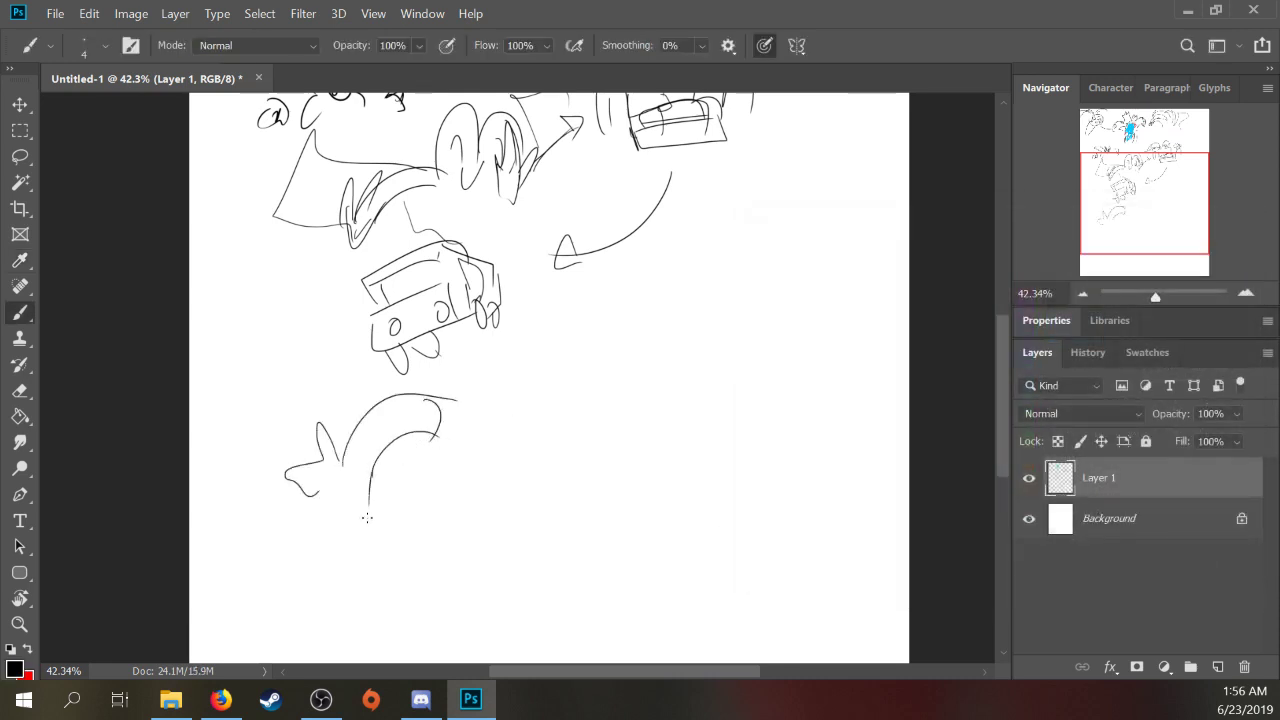
pyautogui.moveTo(303, 492)
pyautogui.mouseDown()
pyautogui.moveTo(330, 566)
pyautogui.moveTo(190, 568)
pyautogui.mouseUp()
pyautogui.moveTo(190, 608); pyautogui.dragTo(366, 583)
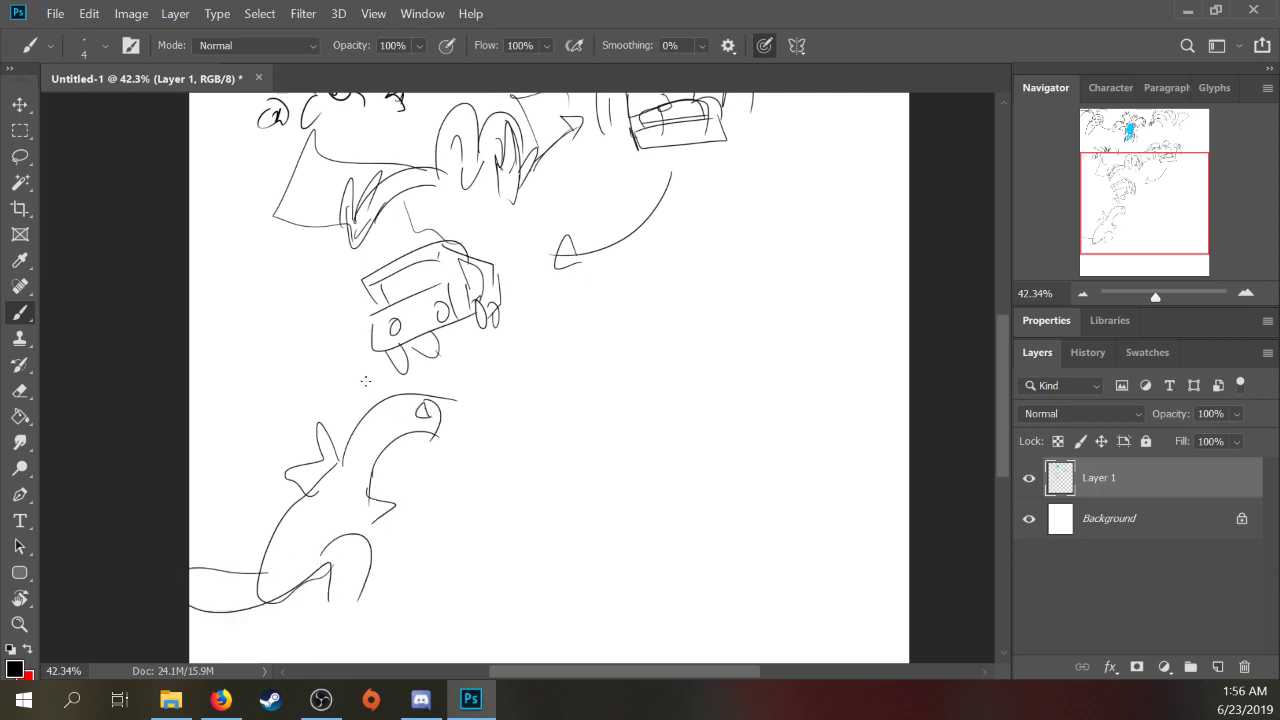
pyautogui.moveTo(365, 380); pyautogui.dragTo(340, 420)
pyautogui.moveTo(344, 416); pyautogui.dragTo(333, 440)
# Step: Fill the spiky dragon's head and body with red using an 84 px brush
pyautogui.press('x')
pyautogui.rightClick(318, 492)
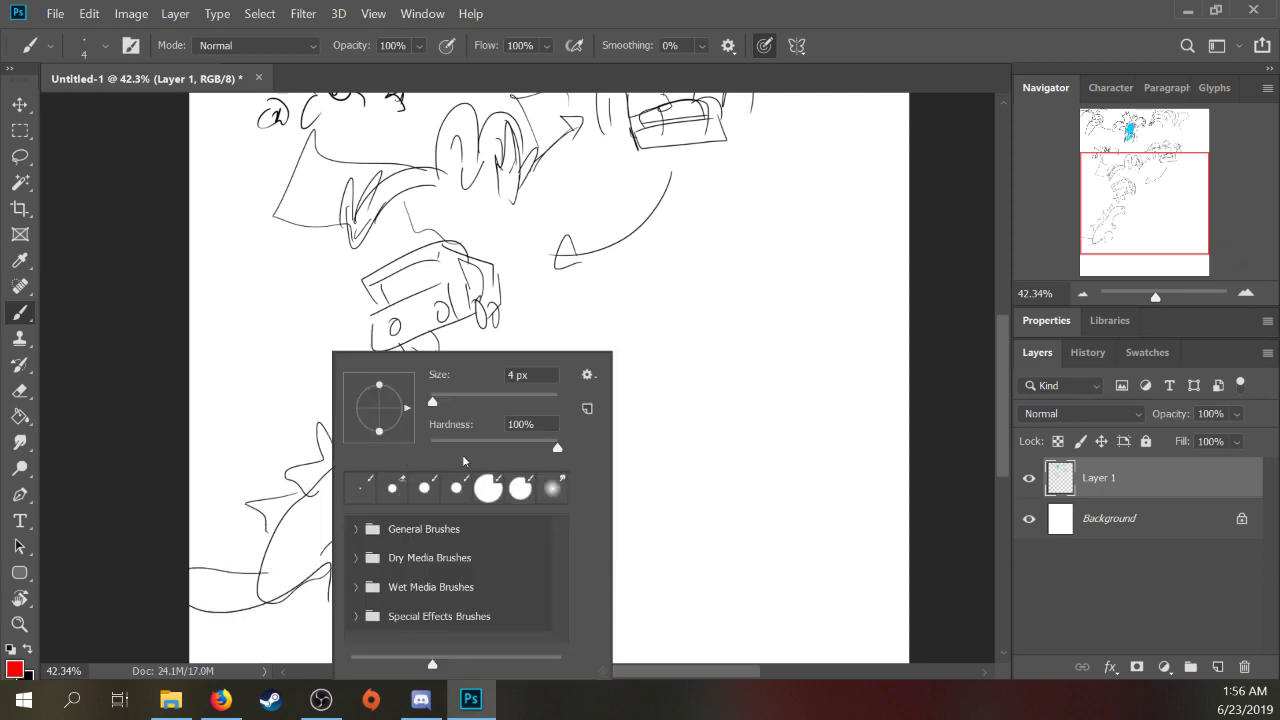
pyautogui.write('84')
pyautogui.press('Return')
pyautogui.moveTo(311, 512)
pyautogui.mouseDown()
pyautogui.moveTo(372, 448)
pyautogui.moveTo(436, 415)
pyautogui.mouseUp()
pyautogui.moveTo(557, 429); pyautogui.dragTo(464, 451)
pyautogui.moveTo(355, 457); pyautogui.dragTo(550, 457)
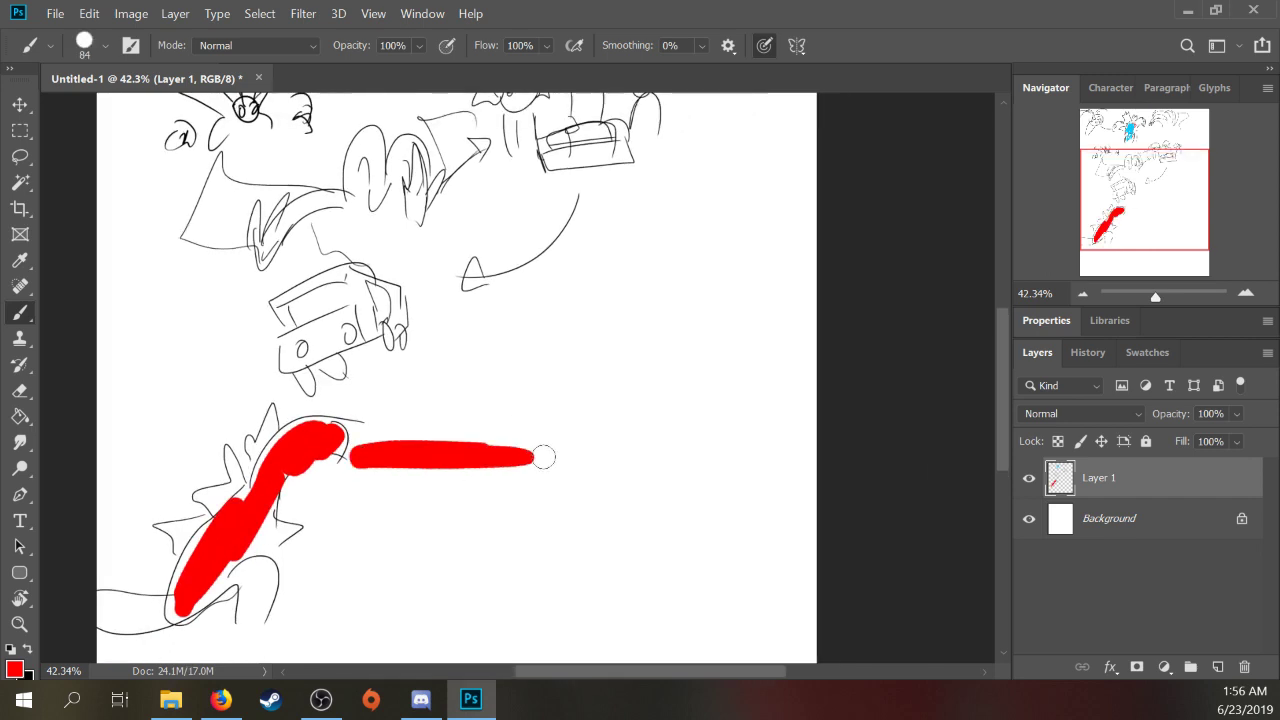
pyautogui.moveTo(465, 452)
pyautogui.mouseDown()
pyautogui.moveTo(520, 397)
pyautogui.moveTo(538, 470)
pyautogui.mouseUp()
pyautogui.moveTo(480, 462); pyautogui.dragTo(528, 487)
pyautogui.press('ctrl')
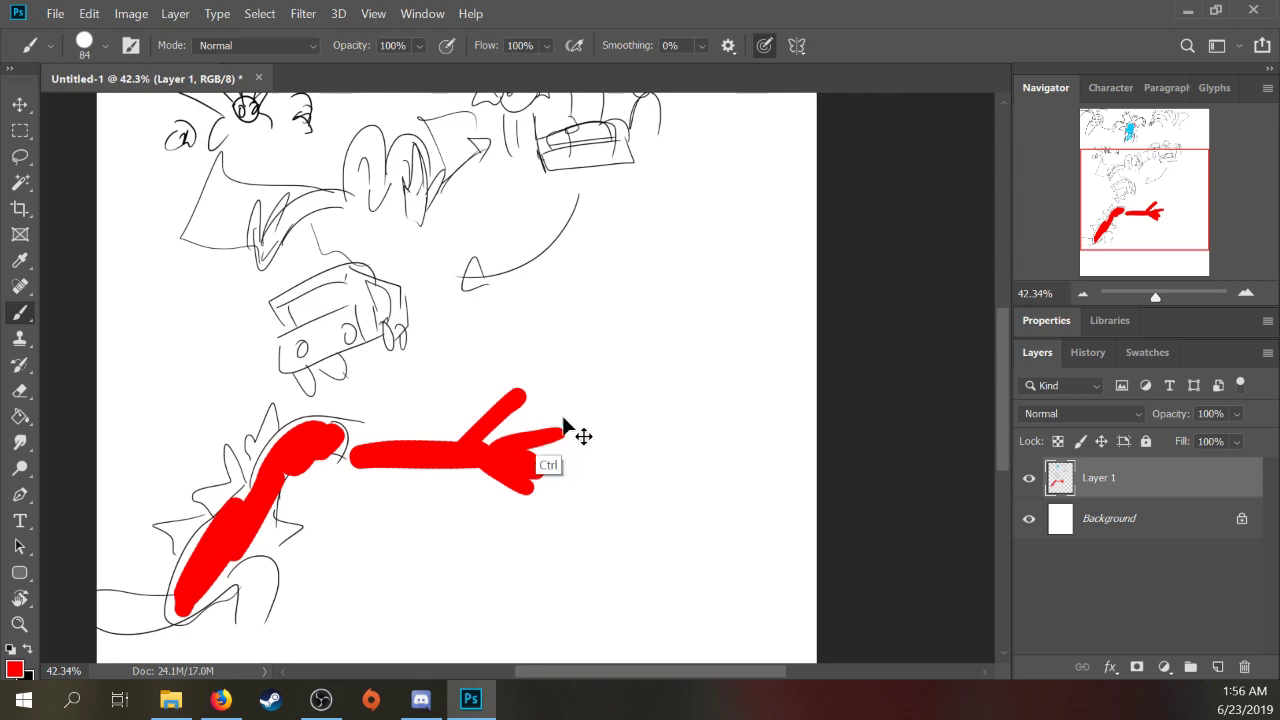
pyautogui.hotkey('ctrl', 'z')
pyautogui.hotkey('ctrl', 'z')
pyautogui.hotkey('ctrl', 'z')
pyautogui.hotkey('ctrl', 'z')
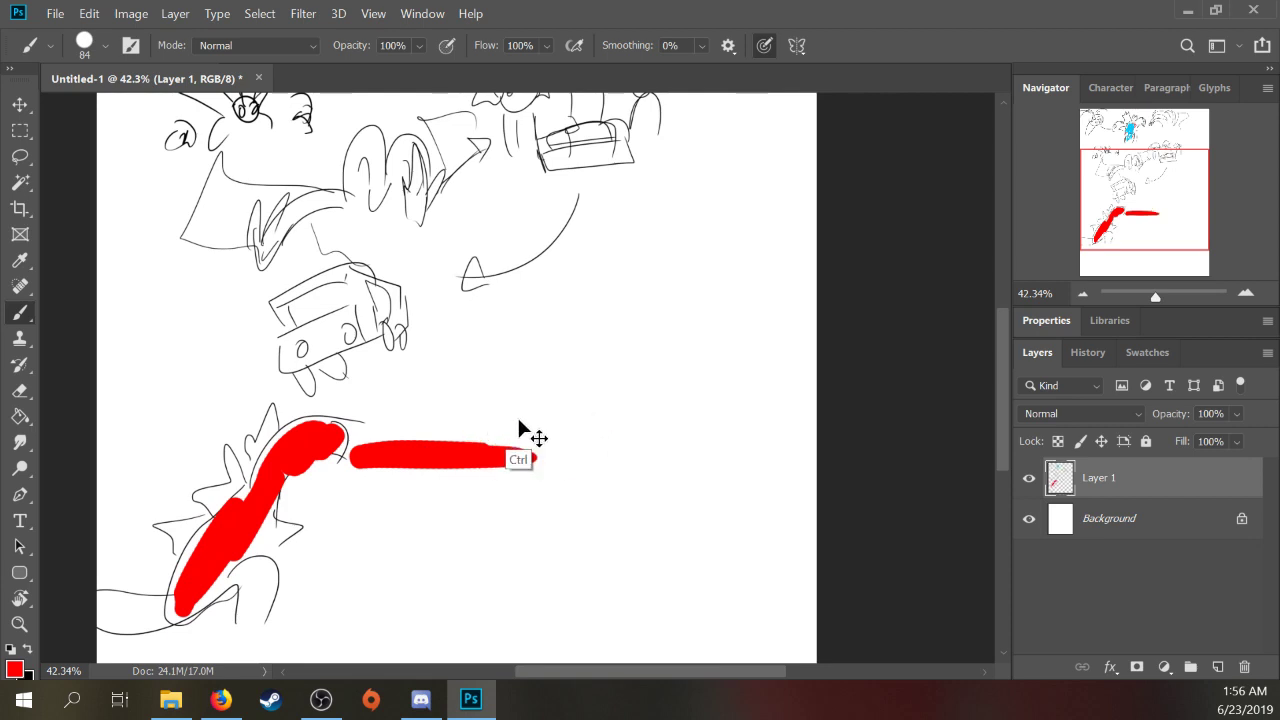
# Step: Sketch an arched creature with a small head and pointed wings beside the red dragon, using a black 5 px brush
pyautogui.rightClick(510, 396)
pyautogui.click(29, 650)
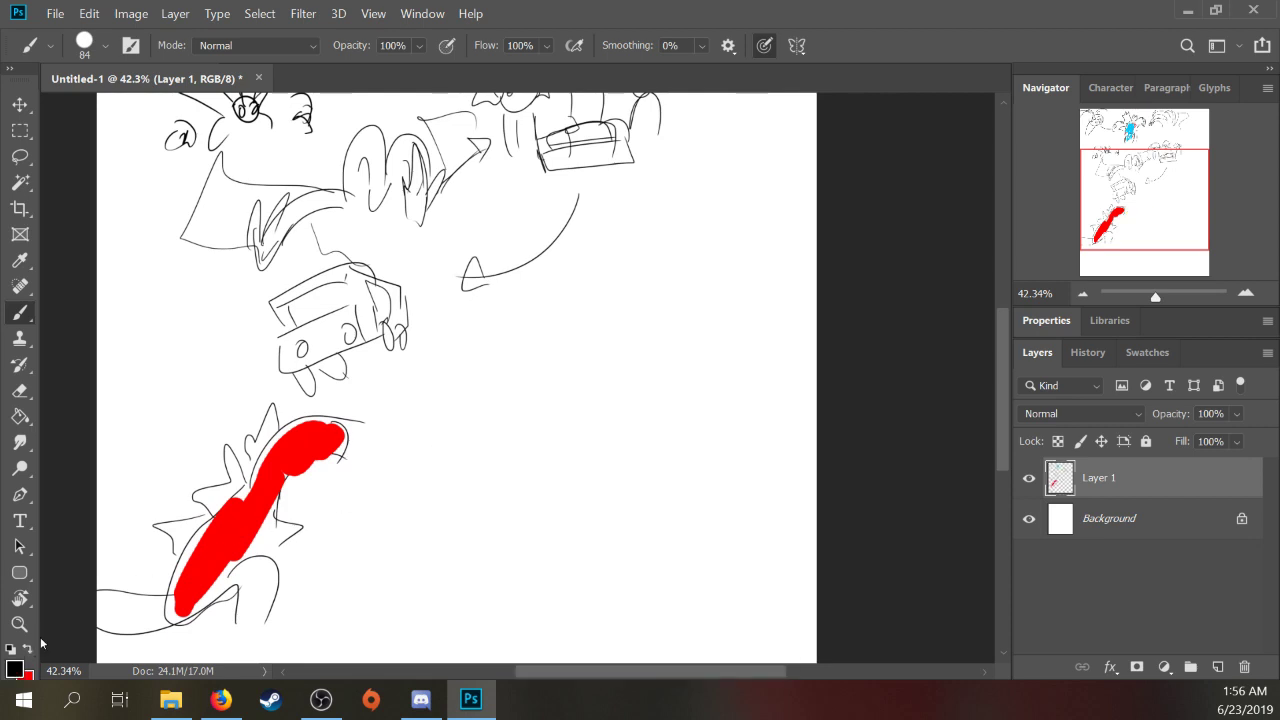
pyautogui.rightClick(512, 438)
pyautogui.click(715, 375)
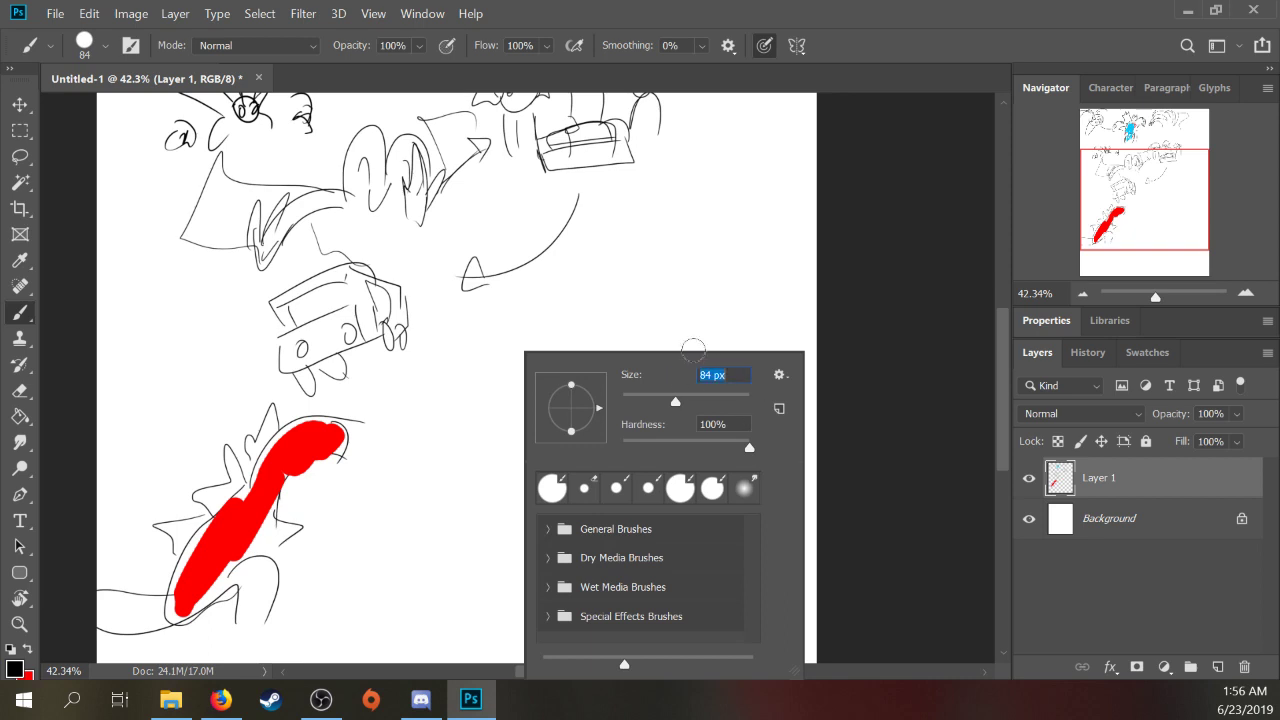
pyautogui.write('5')
pyautogui.press('Return')
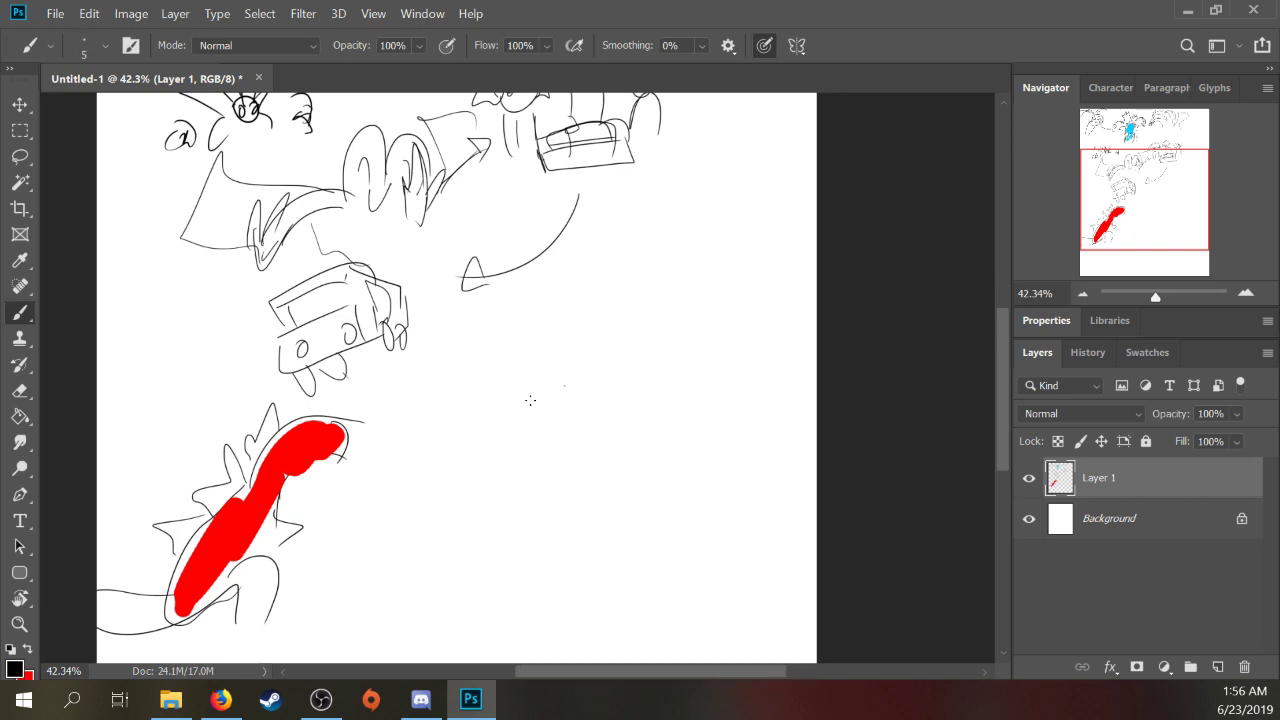
pyautogui.moveTo(565, 386); pyautogui.dragTo(498, 462)
pyautogui.moveTo(571, 406); pyautogui.dragTo(510, 468)
pyautogui.moveTo(490, 408); pyautogui.dragTo(500, 478)
pyautogui.moveTo(611, 389)
pyautogui.mouseDown()
pyautogui.moveTo(538, 506)
pyautogui.moveTo(556, 466)
pyautogui.mouseUp()
pyautogui.moveTo(536, 456)
pyautogui.mouseDown()
pyautogui.moveTo(526, 506)
pyautogui.moveTo(562, 470)
pyautogui.mouseUp()
pyautogui.moveTo(536, 406); pyautogui.dragTo(636, 458)
pyautogui.moveTo(596, 366)
pyautogui.mouseDown()
pyautogui.moveTo(682, 432)
pyautogui.moveTo(566, 398)
pyautogui.moveTo(668, 352)
pyautogui.moveTo(644, 494)
pyautogui.mouseUp()
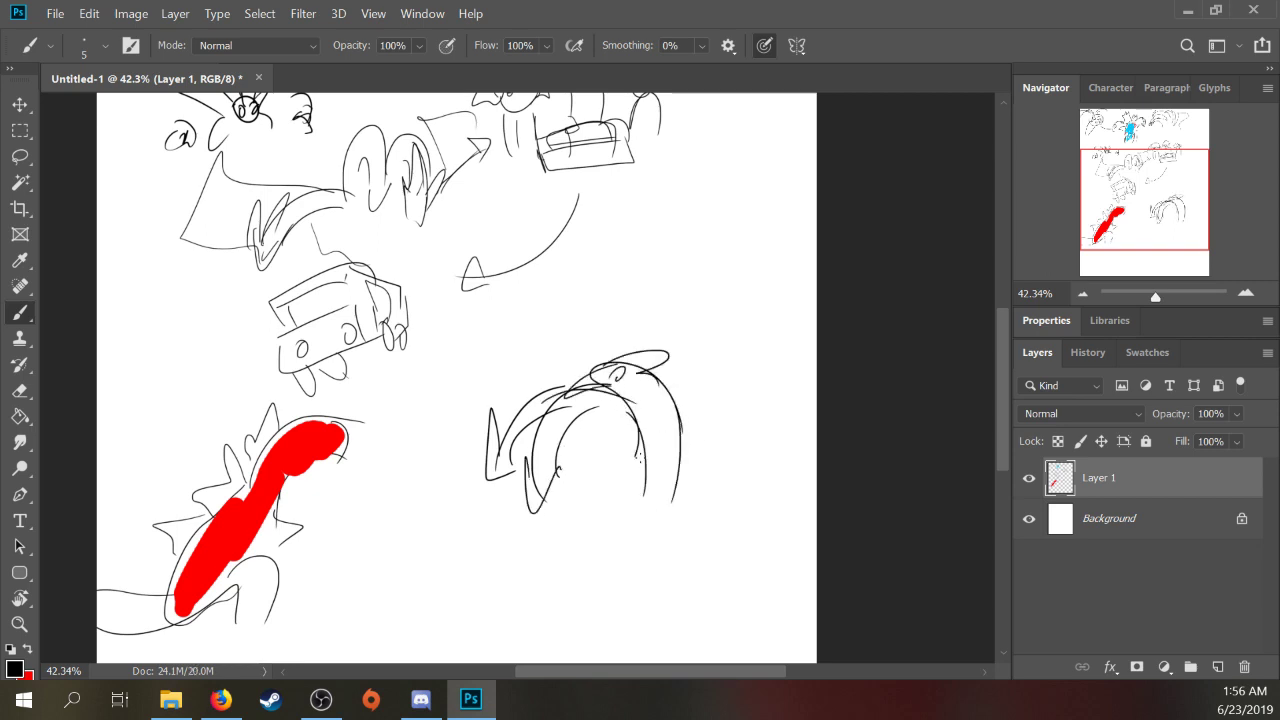
# Step: Add a hooked curve beside the arched creature and a roughly horizontal line across its wings
pyautogui.moveTo(695, 440); pyautogui.dragTo(726, 330)
pyautogui.moveTo(490, 472); pyautogui.dragTo(620, 460)
pyautogui.moveTo(486, 470); pyautogui.dragTo(506, 490)
# Step: Draw a red arc over the dragon with jagged lines on both sides of it, using a 9 px brush
pyautogui.moveTo(343, 498); pyautogui.dragTo(508, 448)
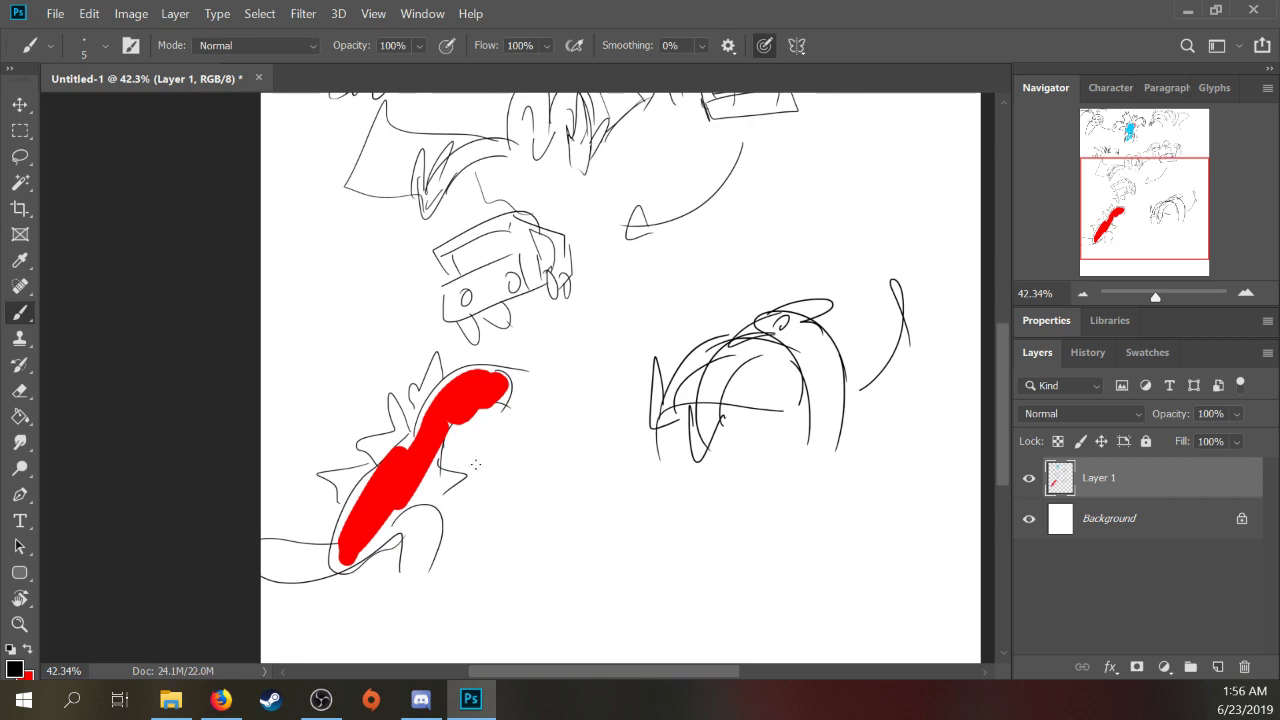
pyautogui.press('x')
pyautogui.rightClick(498, 464)
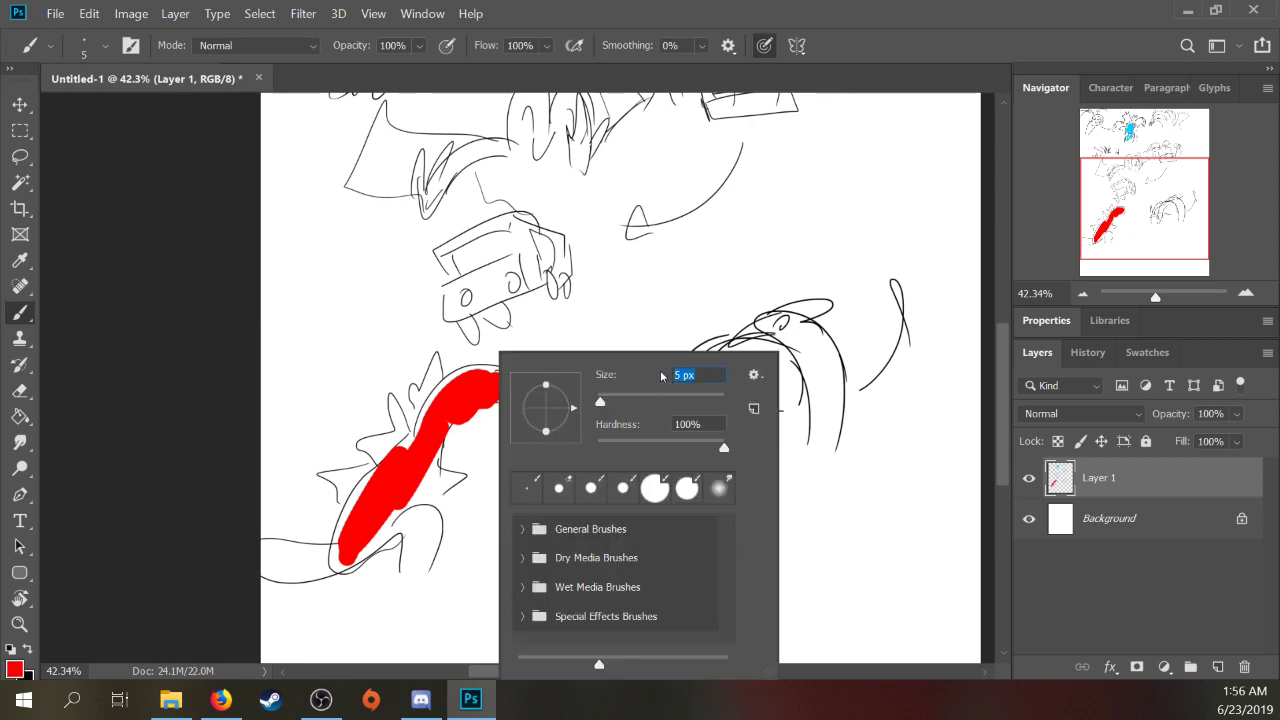
pyautogui.write('9')
pyautogui.press('Return')
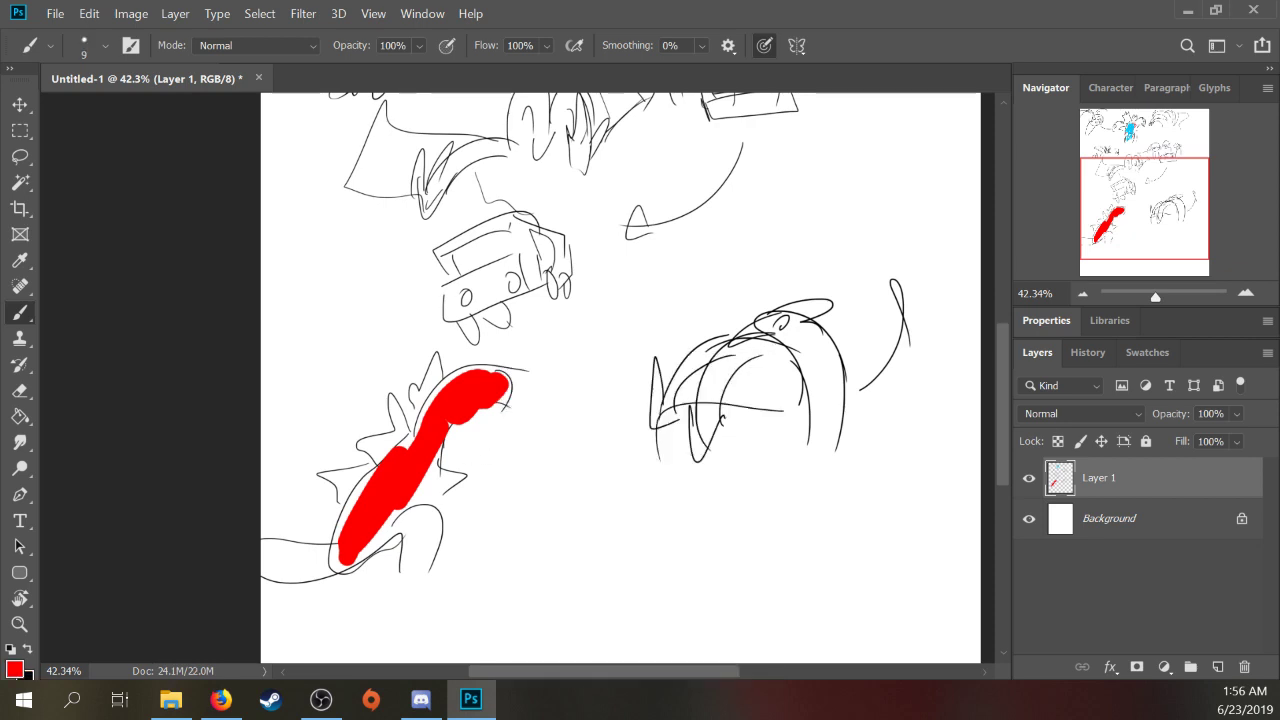
pyautogui.moveTo(260, 398)
pyautogui.mouseDown()
pyautogui.moveTo(420, 350)
pyautogui.moveTo(642, 462)
pyautogui.mouseUp()
pyautogui.moveTo(588, 348)
pyautogui.mouseDown()
pyautogui.moveTo(550, 398)
pyautogui.moveTo(510, 568)
pyautogui.mouseUp()
pyautogui.moveTo(289, 342); pyautogui.dragTo(382, 462)
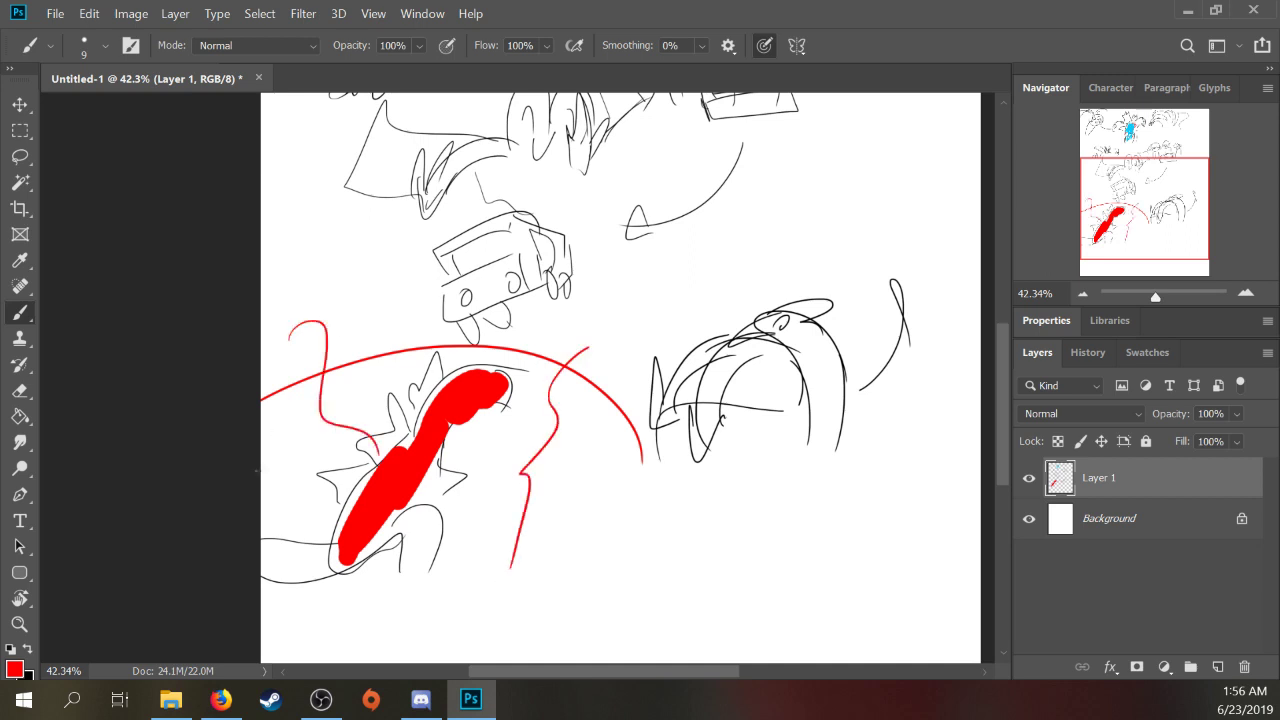
# Step: Add more red strokes around the dragon and sweep overlapping red arcs across to the arched creature
pyautogui.moveTo(262, 470); pyautogui.dragTo(326, 512)
pyautogui.moveTo(402, 322); pyautogui.dragTo(410, 450)
pyautogui.moveTo(626, 424)
pyautogui.mouseDown()
pyautogui.moveTo(538, 484)
pyautogui.moveTo(612, 513)
pyautogui.mouseUp()
pyautogui.moveTo(575, 366); pyautogui.dragTo(680, 570)
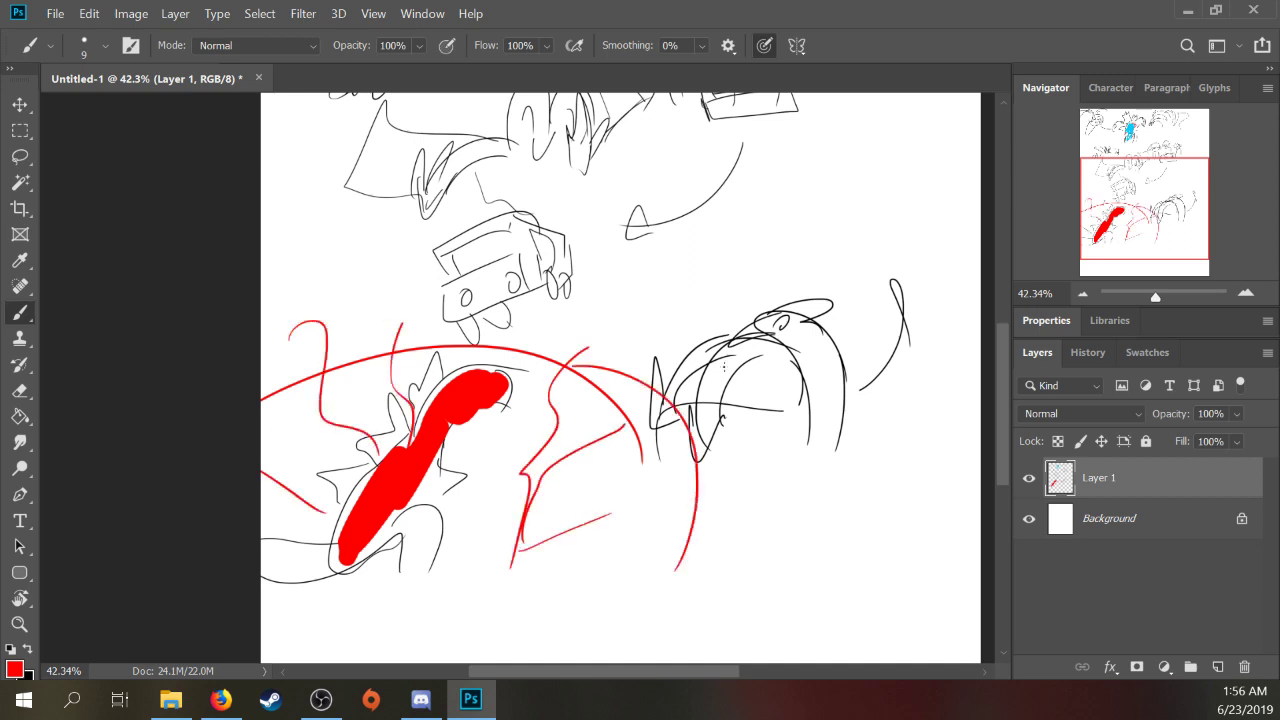
pyautogui.moveTo(470, 350)
pyautogui.mouseDown()
pyautogui.moveTo(752, 368)
pyautogui.moveTo(820, 520)
pyautogui.mouseUp()
pyautogui.moveTo(656, 330); pyautogui.dragTo(262, 420)
pyautogui.moveTo(849, 520); pyautogui.dragTo(335, 380)
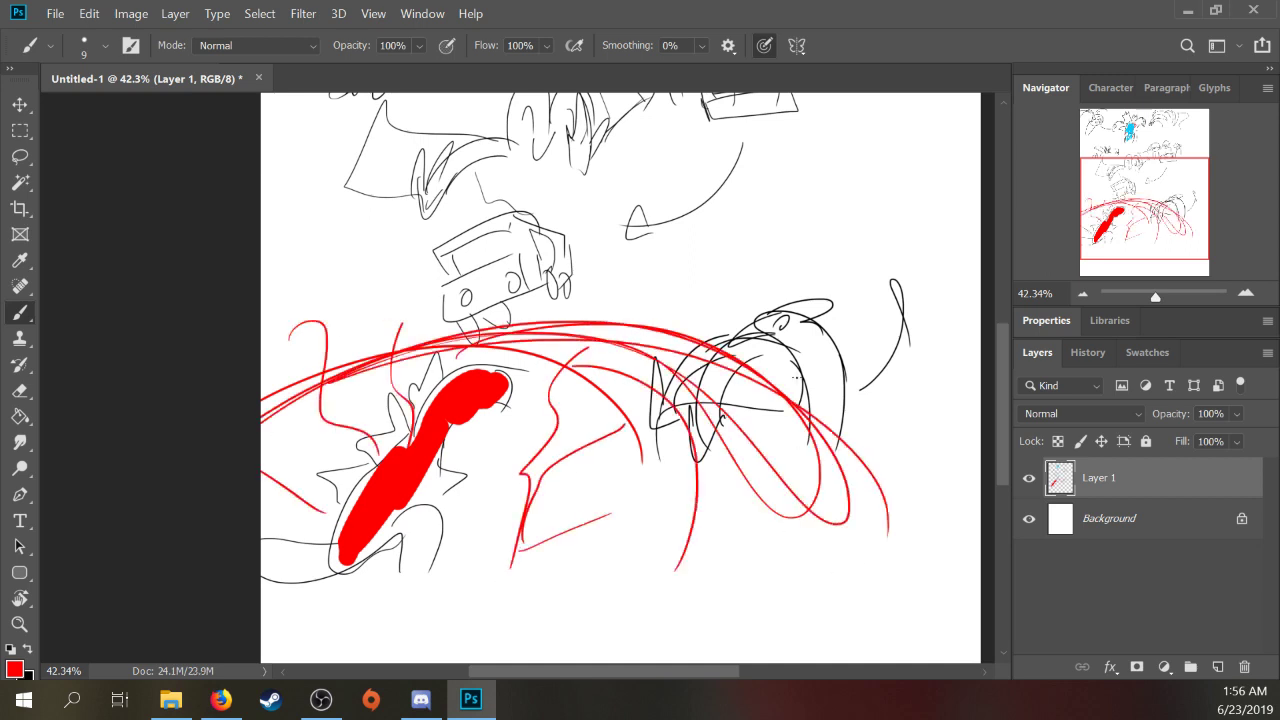
# Step: Clear the entire drawing from Layer 1 and remove the selection
pyautogui.moveTo(850, 199); pyautogui.dragTo(694, 349)
pyautogui.keyDown('alt'); pyautogui.click(629, 350); pyautogui.keyUp('alt')
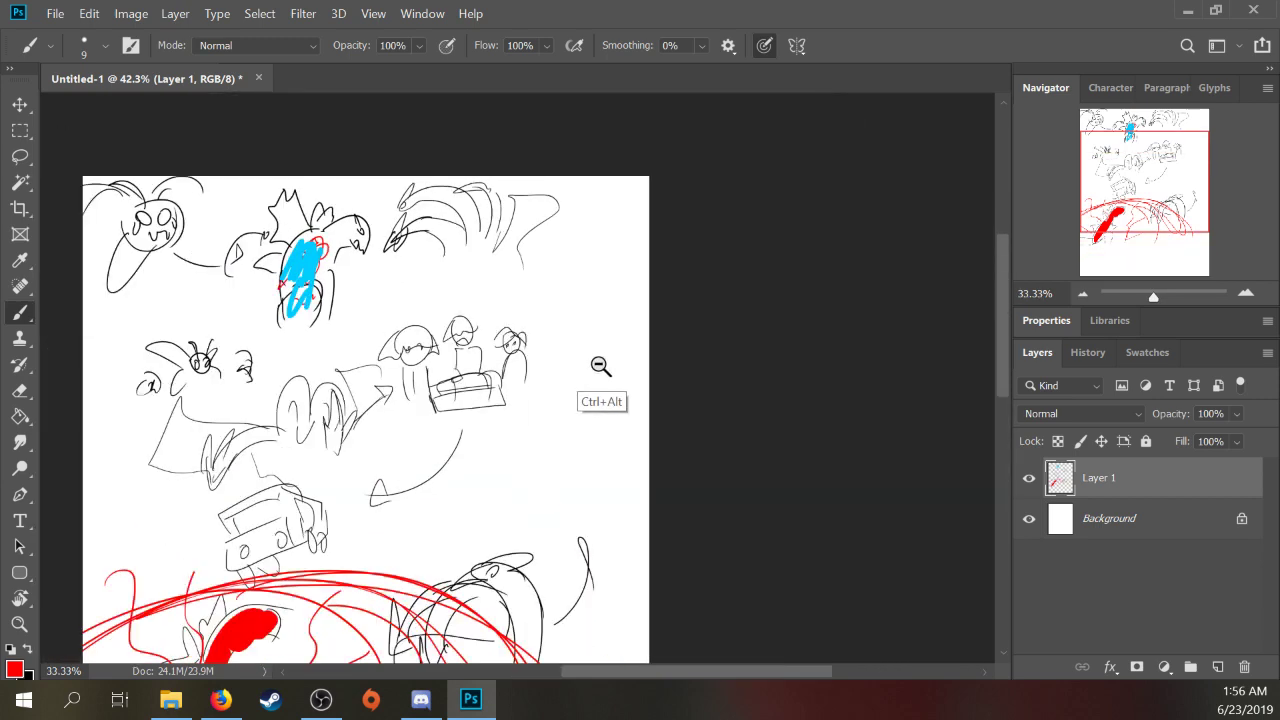
pyautogui.moveTo(600, 366)
pyautogui.mouseDown()
pyautogui.moveTo(623, 337)
pyautogui.moveTo(660, 383)
pyautogui.moveTo(645, 255)
pyautogui.mouseUp()
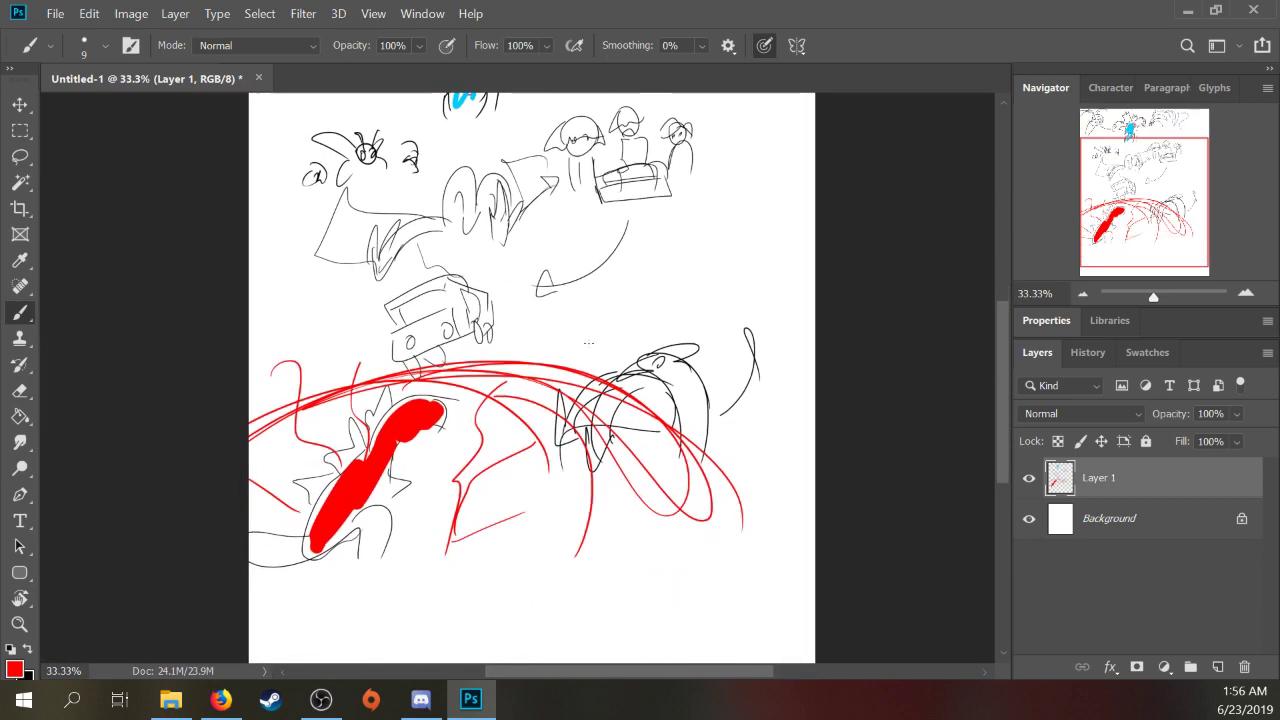
pyautogui.moveTo(598, 350); pyautogui.dragTo(637, 402)
pyautogui.keyDown('alt'); pyautogui.click(609, 371); pyautogui.keyUp('alt')
pyautogui.hotkey('ctrl', 'a')
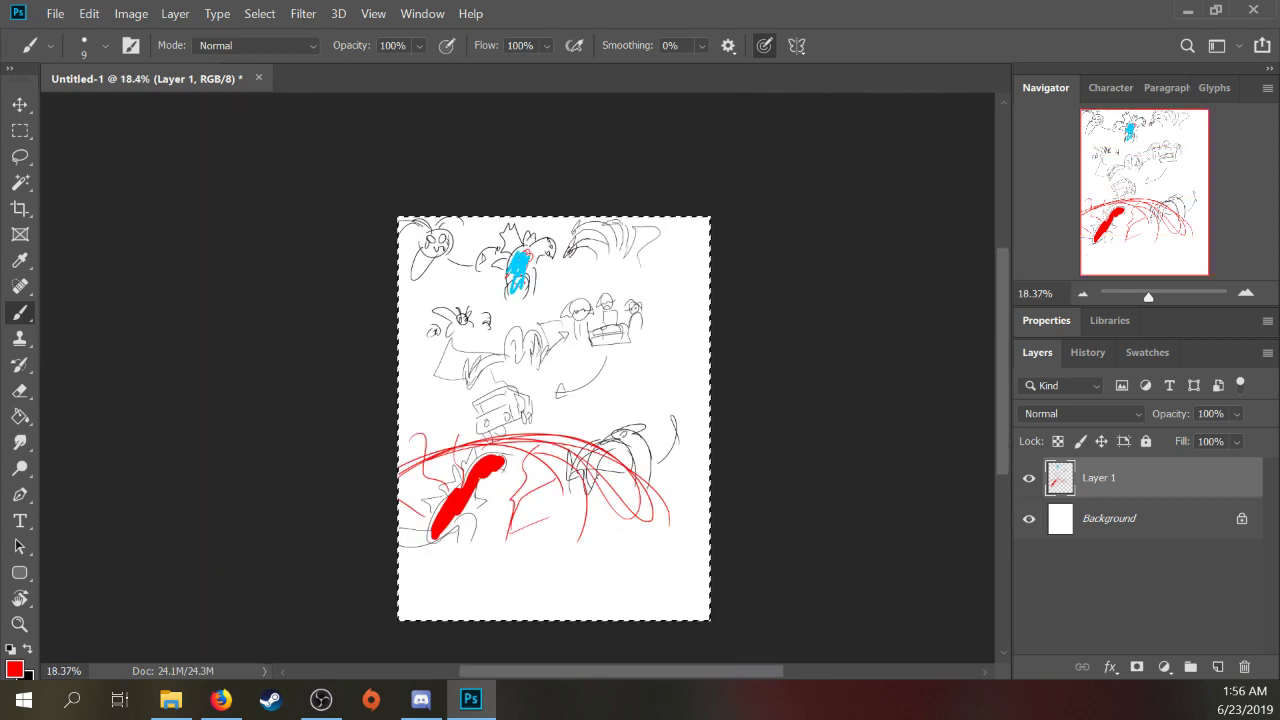
pyautogui.press('Delete')
pyautogui.press('m')
pyautogui.hotkey('ctrl', 'd')
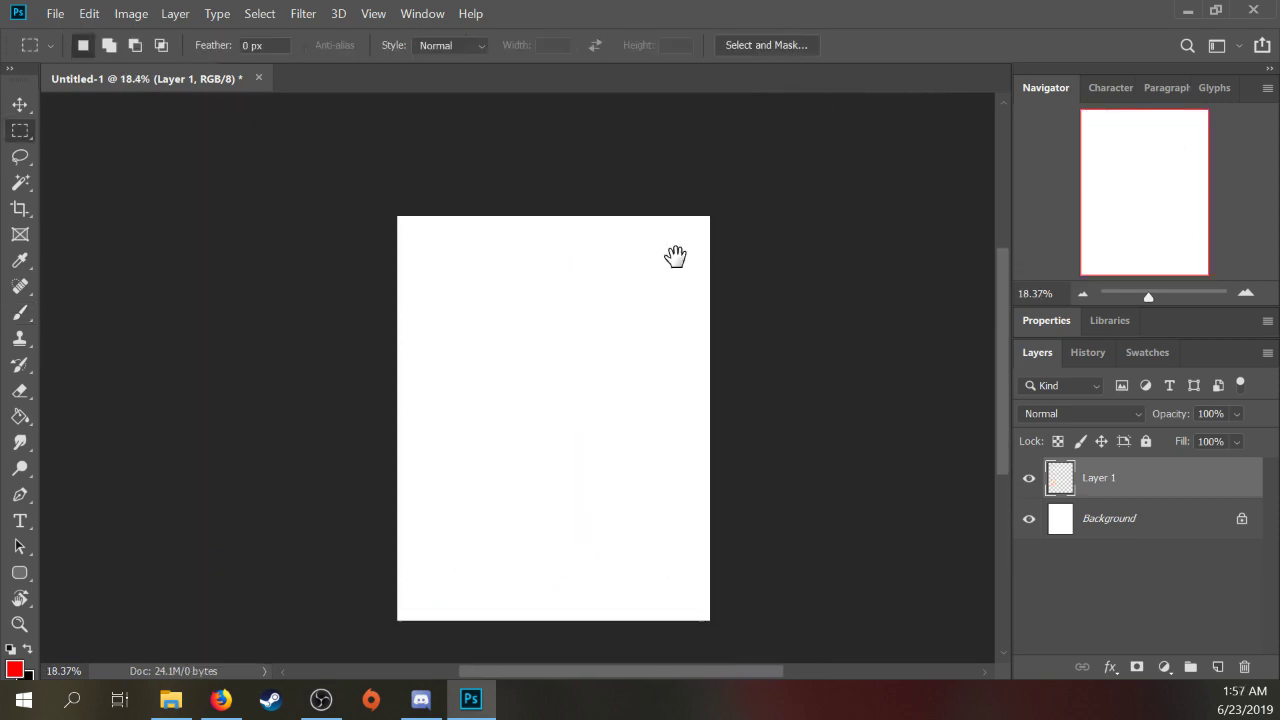
# Step: Sketch a large dragon head in black with spikes, an eye and a toothed upper jaw in the canvas's upper-left corner
pyautogui.moveTo(465, 246)
pyautogui.mouseDown()
pyautogui.moveTo(546, 211)
pyautogui.moveTo(563, 291)
pyautogui.mouseUp()
pyautogui.press('b')
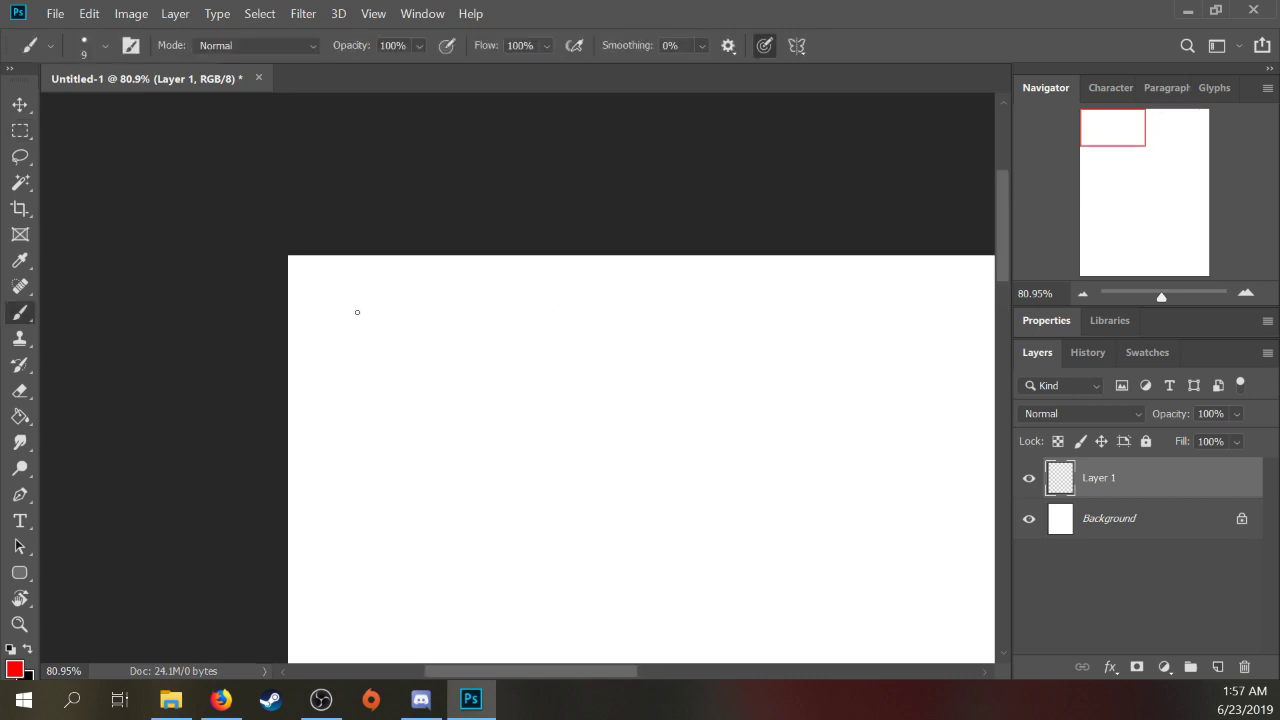
pyautogui.rightClick(514, 306)
pyautogui.click(572, 336)
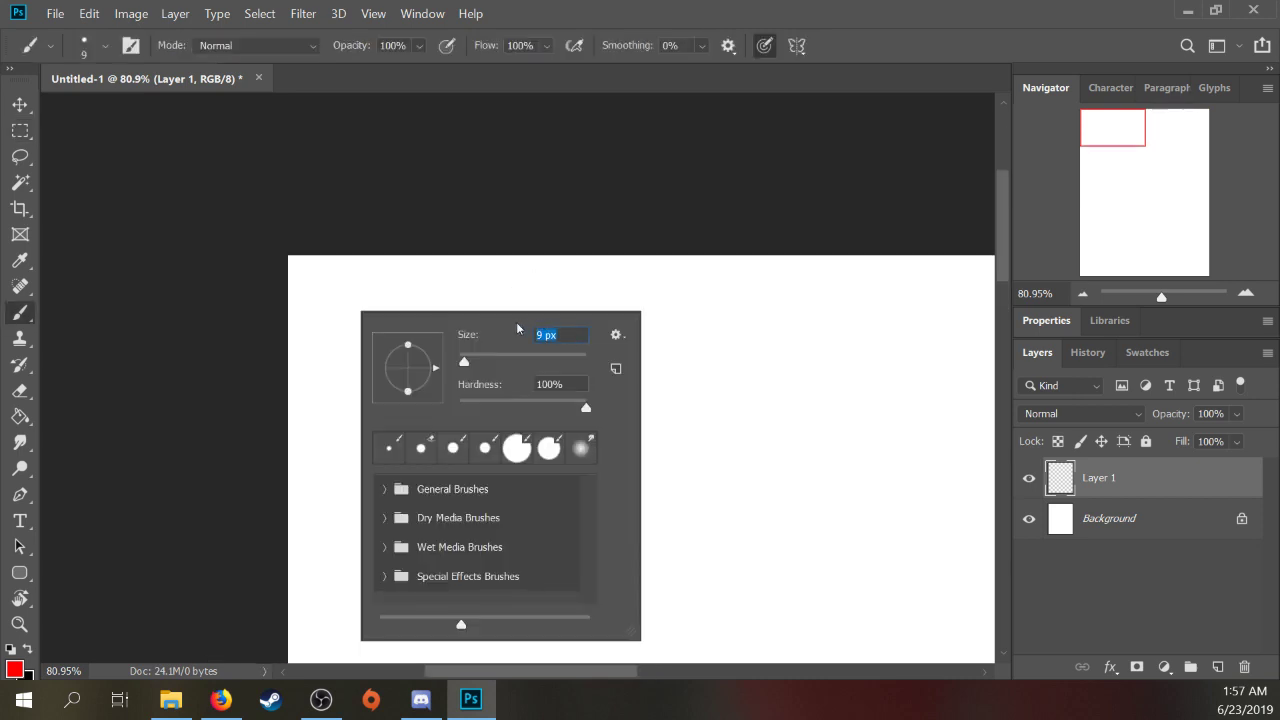
pyautogui.press('Return')
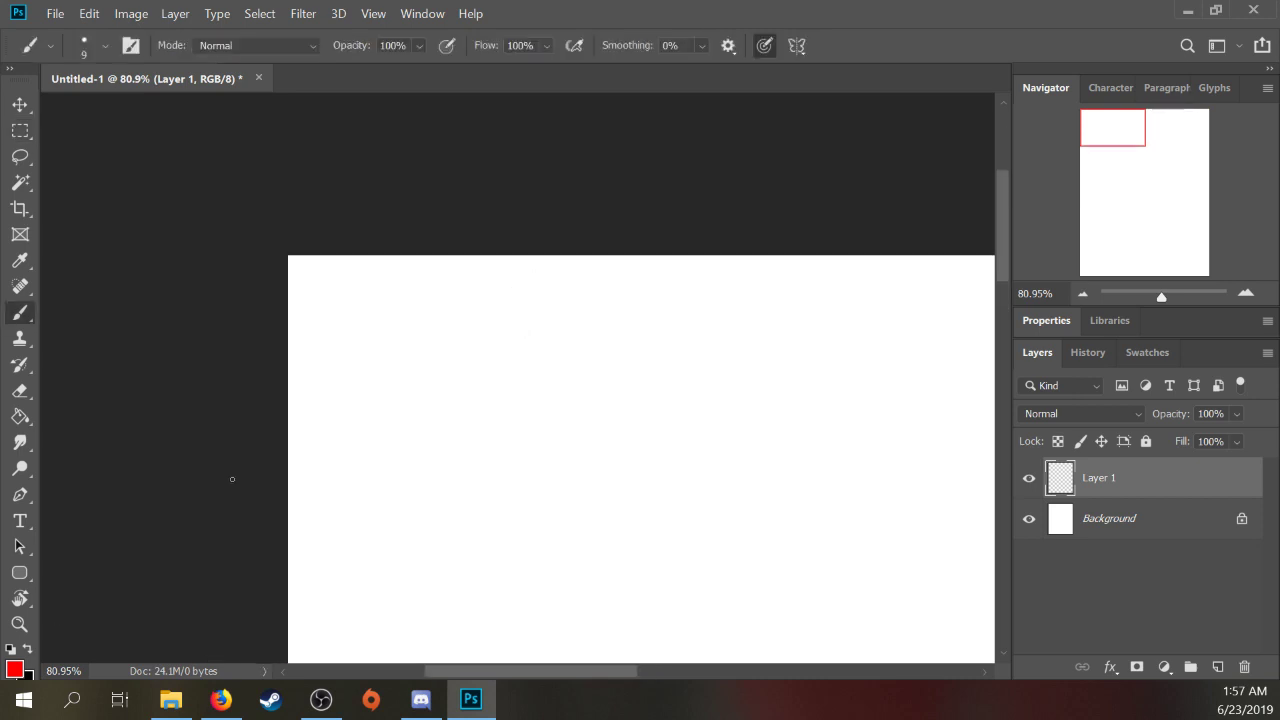
pyautogui.press('x')
pyautogui.moveTo(362, 337); pyautogui.dragTo(540, 328)
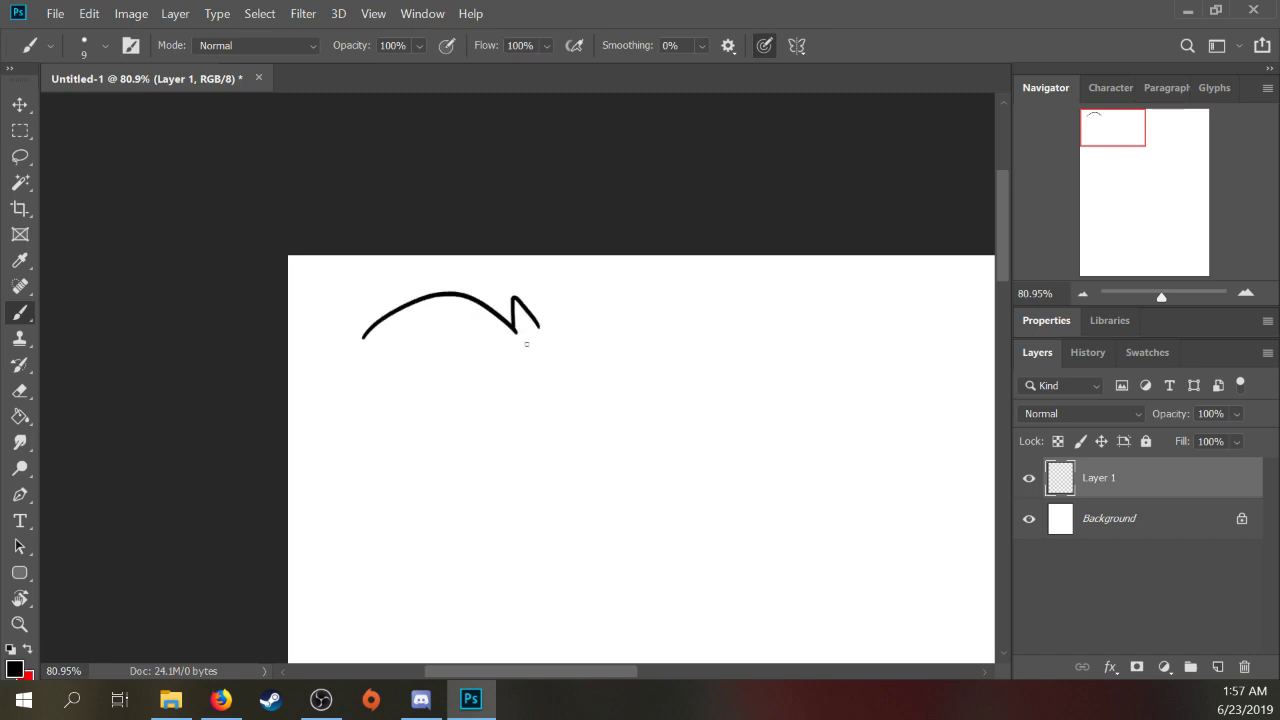
pyautogui.moveTo(634, 309); pyautogui.dragTo(534, 320)
pyautogui.moveTo(442, 338)
pyautogui.mouseDown()
pyautogui.moveTo(472, 437)
pyautogui.moveTo(408, 424)
pyautogui.mouseUp()
pyautogui.moveTo(340, 304)
pyautogui.mouseDown()
pyautogui.moveTo(257, 277)
pyautogui.moveTo(232, 356)
pyautogui.mouseUp()
pyautogui.moveTo(407, 428)
pyautogui.mouseDown()
pyautogui.moveTo(385, 445)
pyautogui.moveTo(411, 495)
pyautogui.mouseUp()
# Step: Draw a smaller long-necked head coming out of the dragon's mouth, and add the dragon's lower jaw and neck curve
pyautogui.moveTo(456, 447); pyautogui.dragTo(473, 536)
pyautogui.moveTo(386, 450)
pyautogui.mouseDown()
pyautogui.moveTo(421, 496)
pyautogui.moveTo(432, 568)
pyautogui.moveTo(485, 582)
pyautogui.moveTo(479, 597)
pyautogui.moveTo(467, 590)
pyautogui.mouseUp()
pyautogui.moveTo(308, 423); pyautogui.dragTo(396, 486)
pyautogui.moveTo(335, 440); pyautogui.dragTo(242, 602)
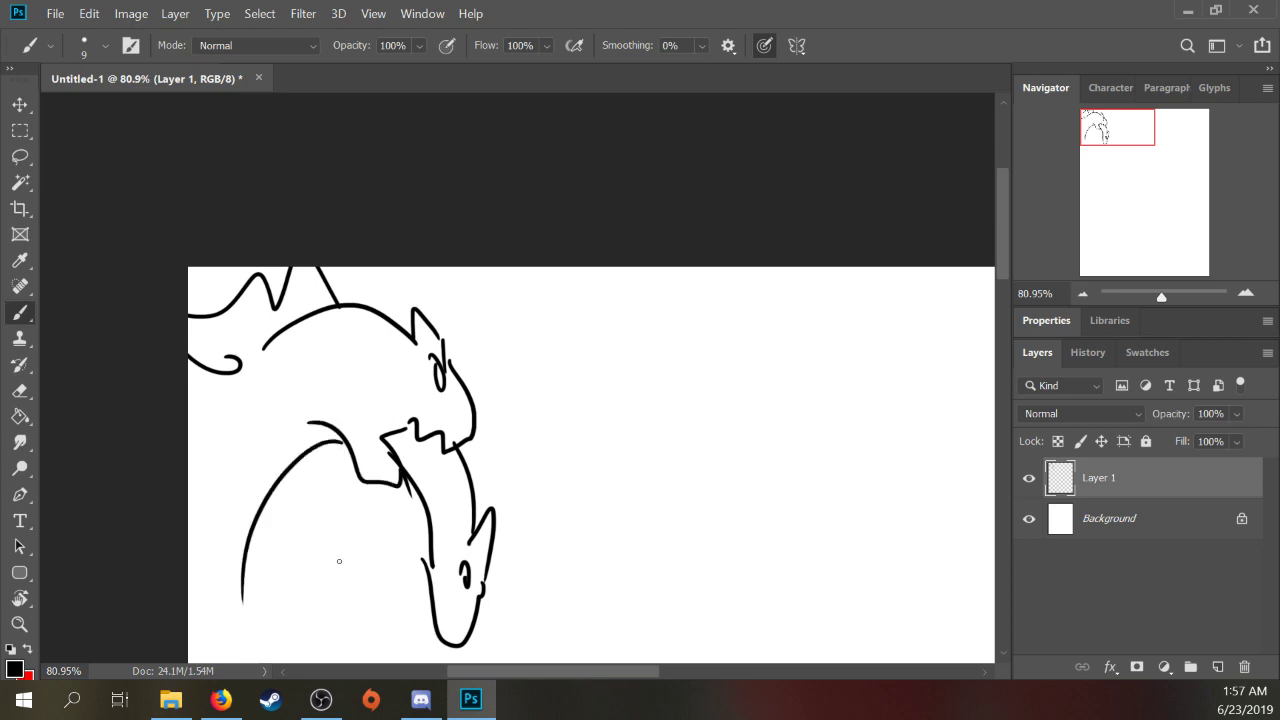
# Step: Add a stroke behind the large dragon's head, and draw a pointed claw and a rounded limb below its neck
pyautogui.moveTo(269, 400); pyautogui.dragTo(270, 404)
pyautogui.moveTo(254, 363); pyautogui.dragTo(188, 396)
pyautogui.moveTo(213, 502); pyautogui.dragTo(258, 585)
pyautogui.moveTo(205, 568); pyautogui.dragTo(254, 600)
pyautogui.moveTo(356, 548); pyautogui.dragTo(350, 581)
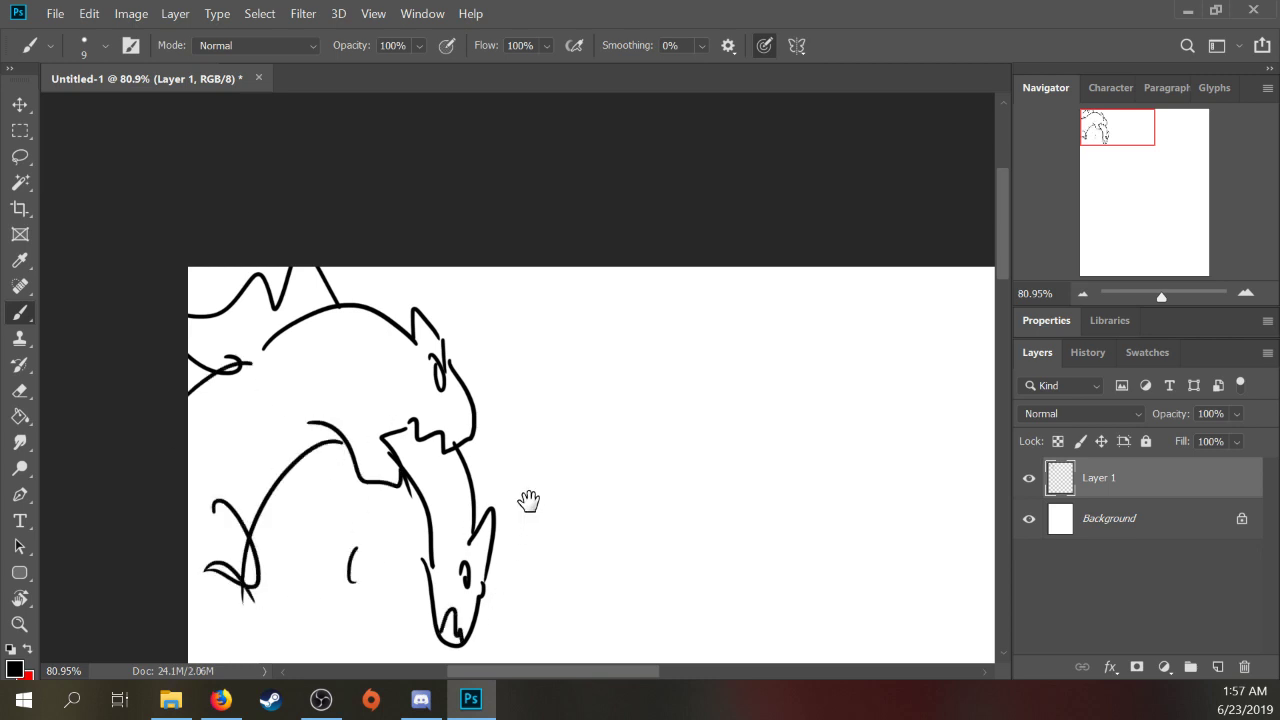
pyautogui.moveTo(526, 503); pyautogui.dragTo(495, 415)
pyautogui.moveTo(221, 456); pyautogui.dragTo(326, 480)
pyautogui.moveTo(240, 503); pyautogui.dragTo(330, 483)
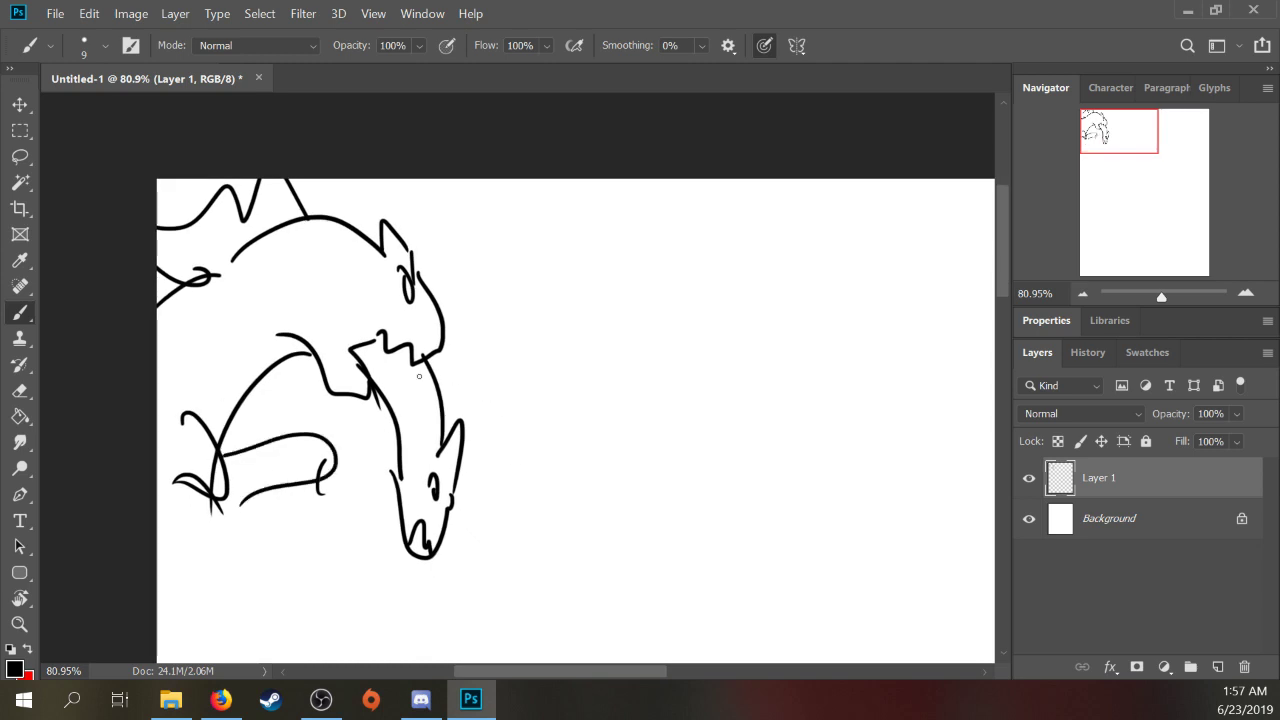
# Step: Add a brow and a scribbled eye to the large dragon, and short motion lines on both sides of the smaller head
pyautogui.moveTo(512, 280); pyautogui.dragTo(486, 340)
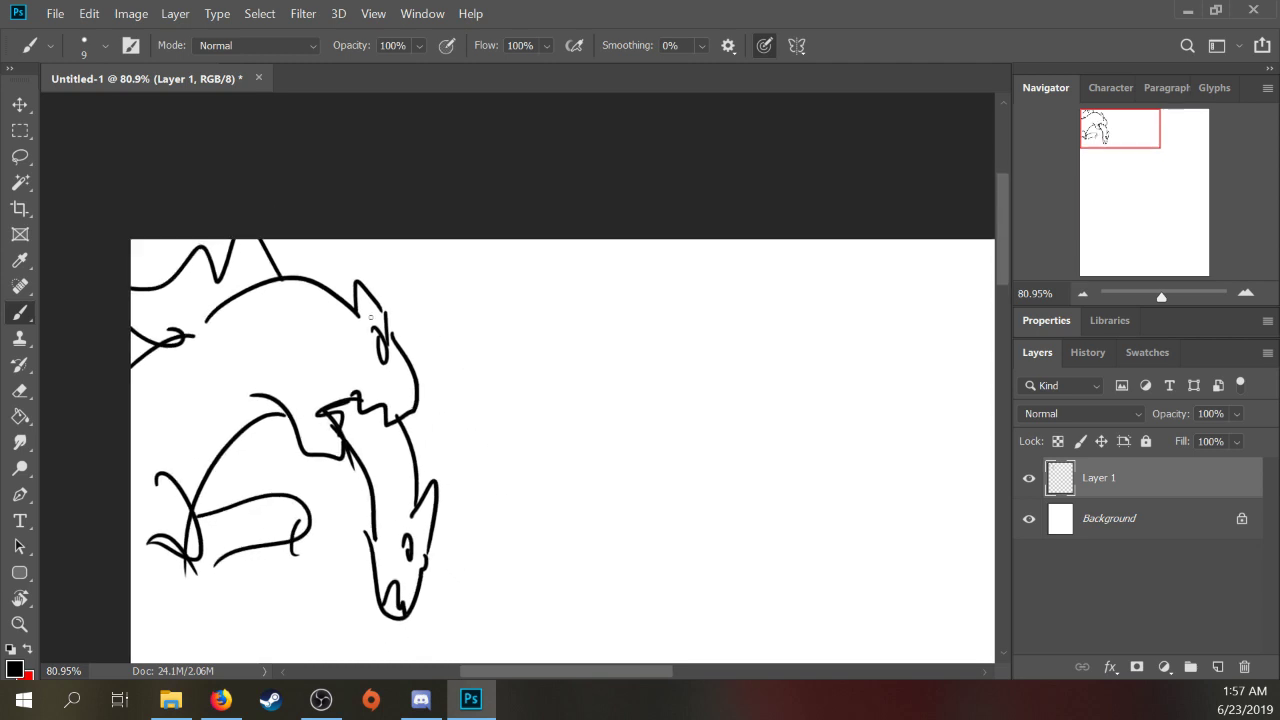
pyautogui.moveTo(340, 318)
pyautogui.mouseDown()
pyautogui.moveTo(393, 366)
pyautogui.moveTo(368, 340)
pyautogui.moveTo(382, 362)
pyautogui.mouseUp()
pyautogui.hotkey('ctrl', 'z')
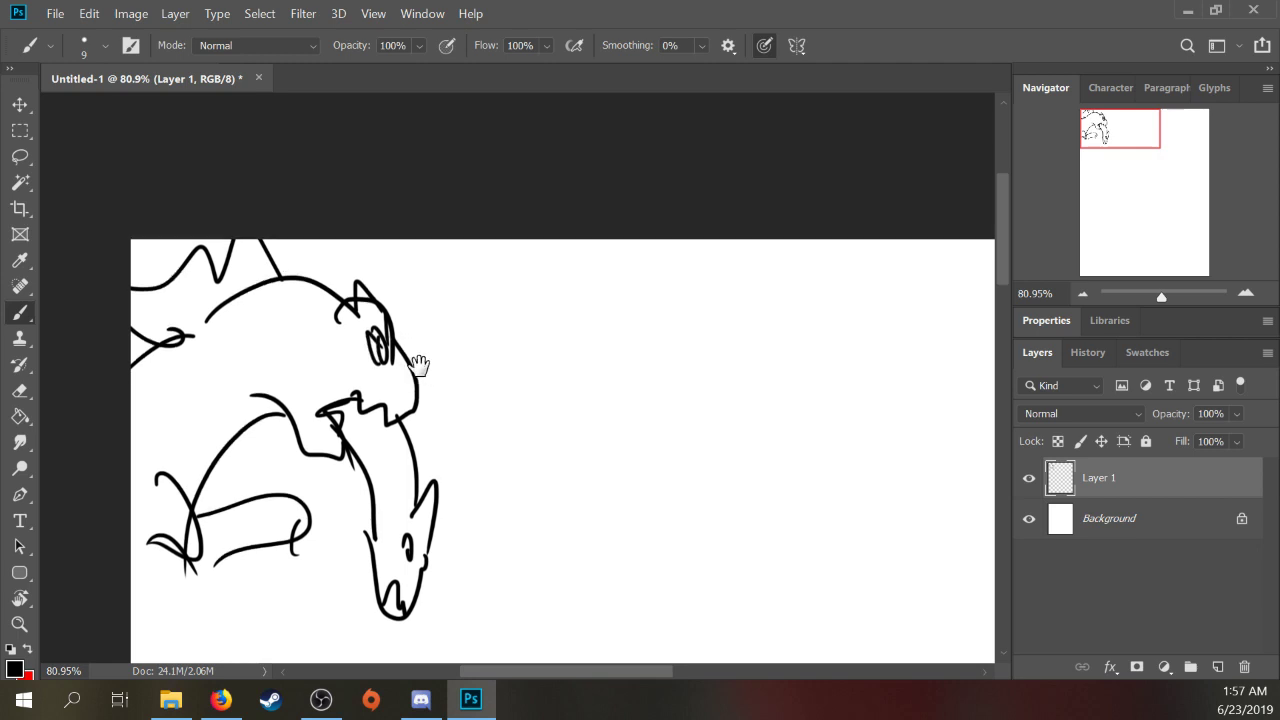
pyautogui.moveTo(451, 386)
pyautogui.mouseDown()
pyautogui.moveTo(397, 480)
pyautogui.moveTo(439, 425)
pyautogui.moveTo(432, 476)
pyautogui.mouseUp()
pyautogui.moveTo(343, 459); pyautogui.dragTo(346, 482)
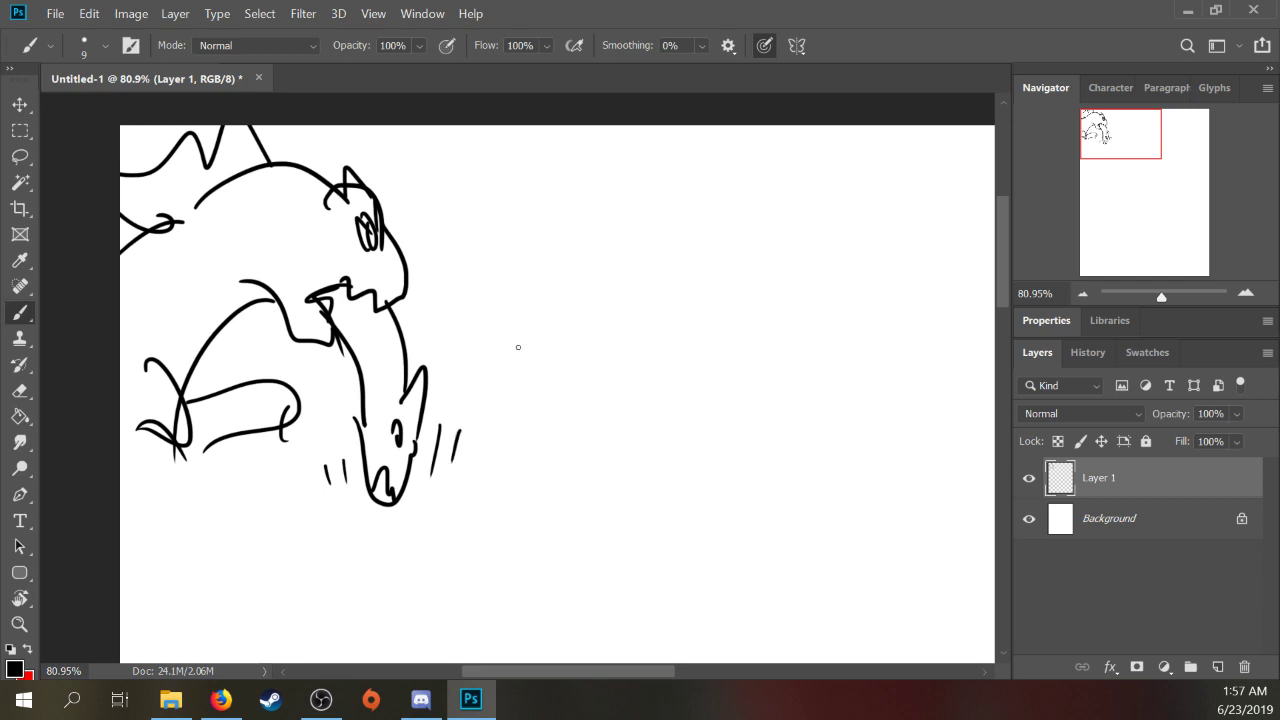
pyautogui.moveTo(603, 261); pyautogui.dragTo(515, 354)
pyautogui.rightClick(494, 350)
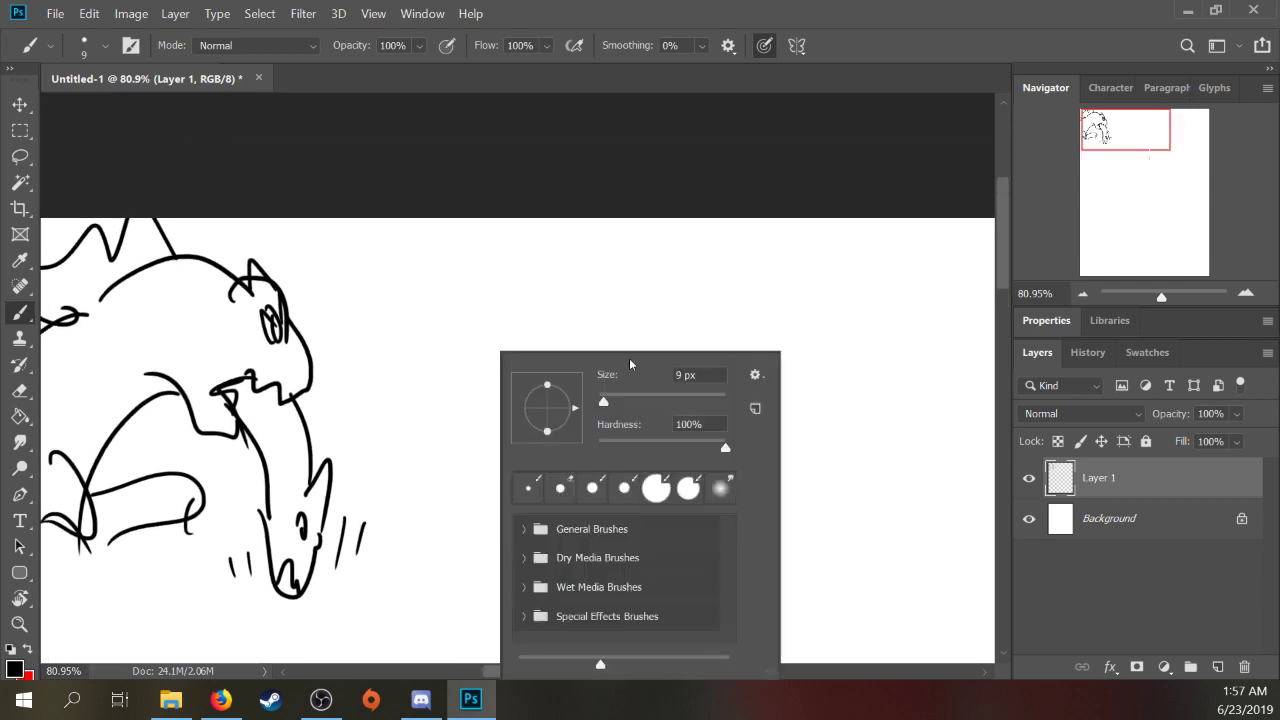
pyautogui.click(711, 377)
pyautogui.press('Escape')
pyautogui.scroll(-2, 574, 314)
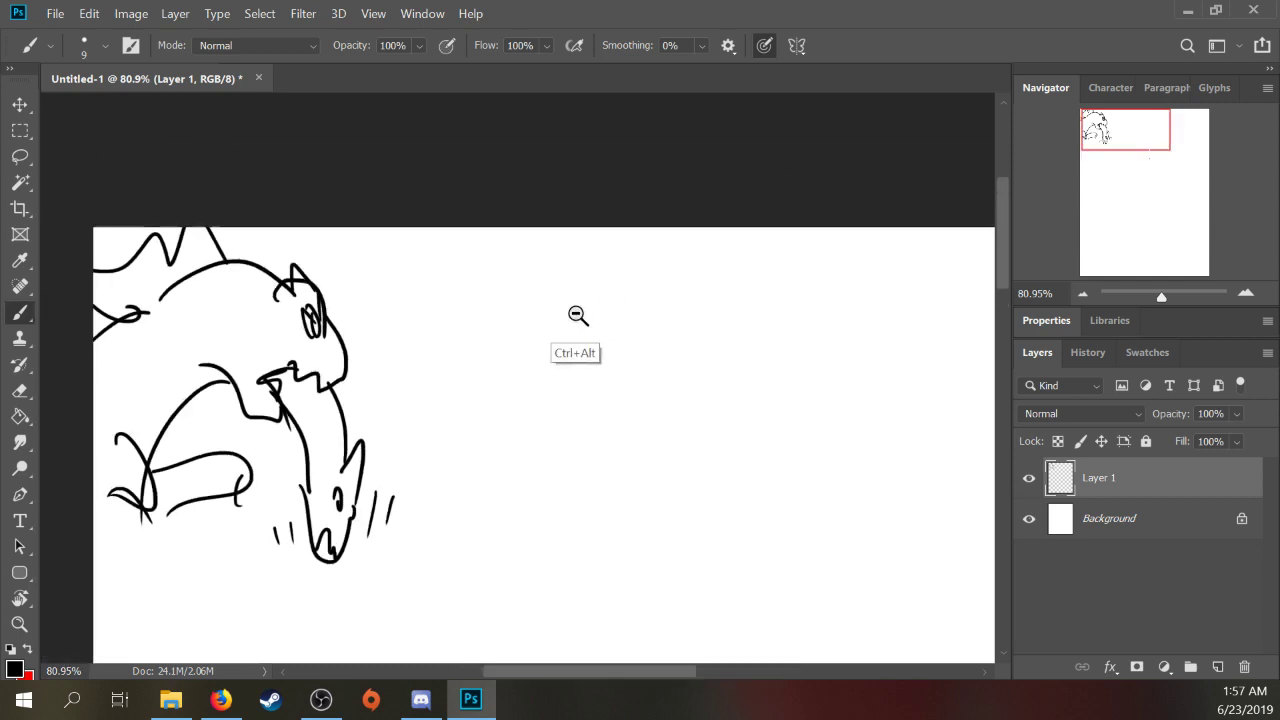
pyautogui.moveTo(559, 302); pyautogui.dragTo(537, 310)
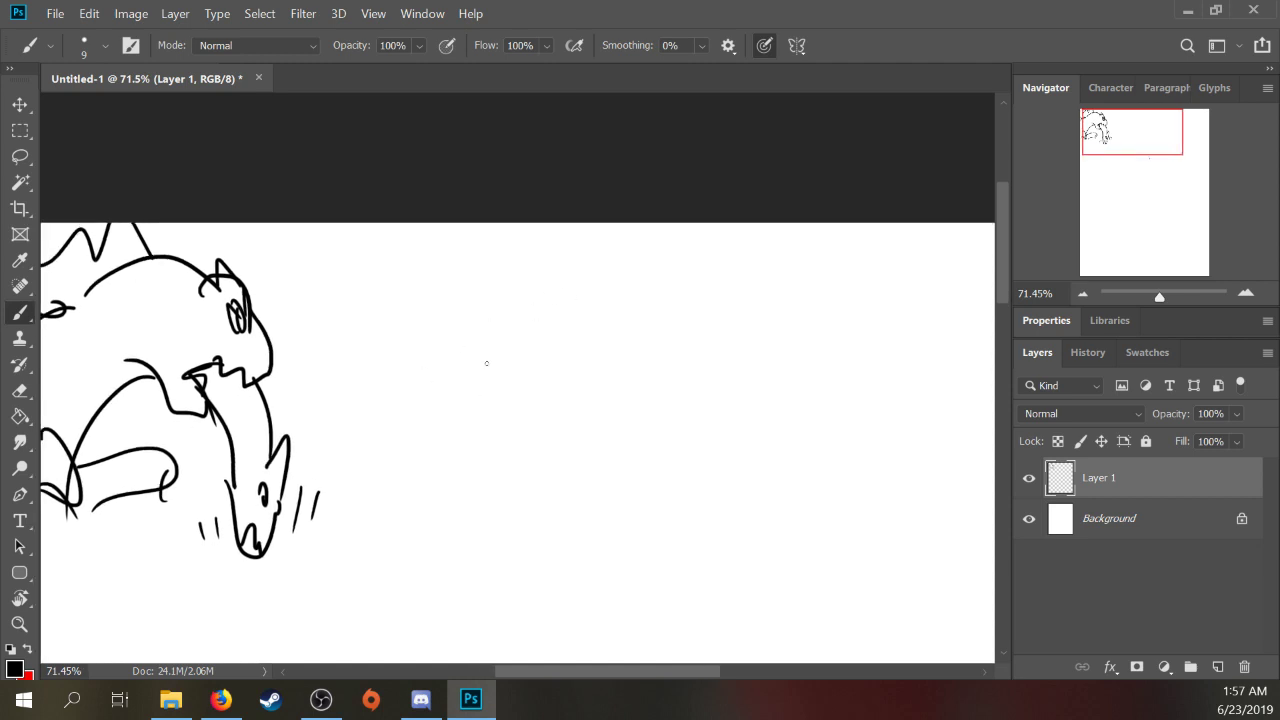
pyautogui.moveTo(444, 384); pyautogui.dragTo(446, 380)
pyautogui.hotkey('ctrl', 'z')
# Step: Sketch the spiked head and ridged back of a standing creature, in black, to the right of the dragon heads
pyautogui.moveTo(603, 383); pyautogui.dragTo(605, 428)
pyautogui.moveTo(624, 376)
pyautogui.mouseDown()
pyautogui.moveTo(657, 440)
pyautogui.moveTo(596, 492)
pyautogui.mouseUp()
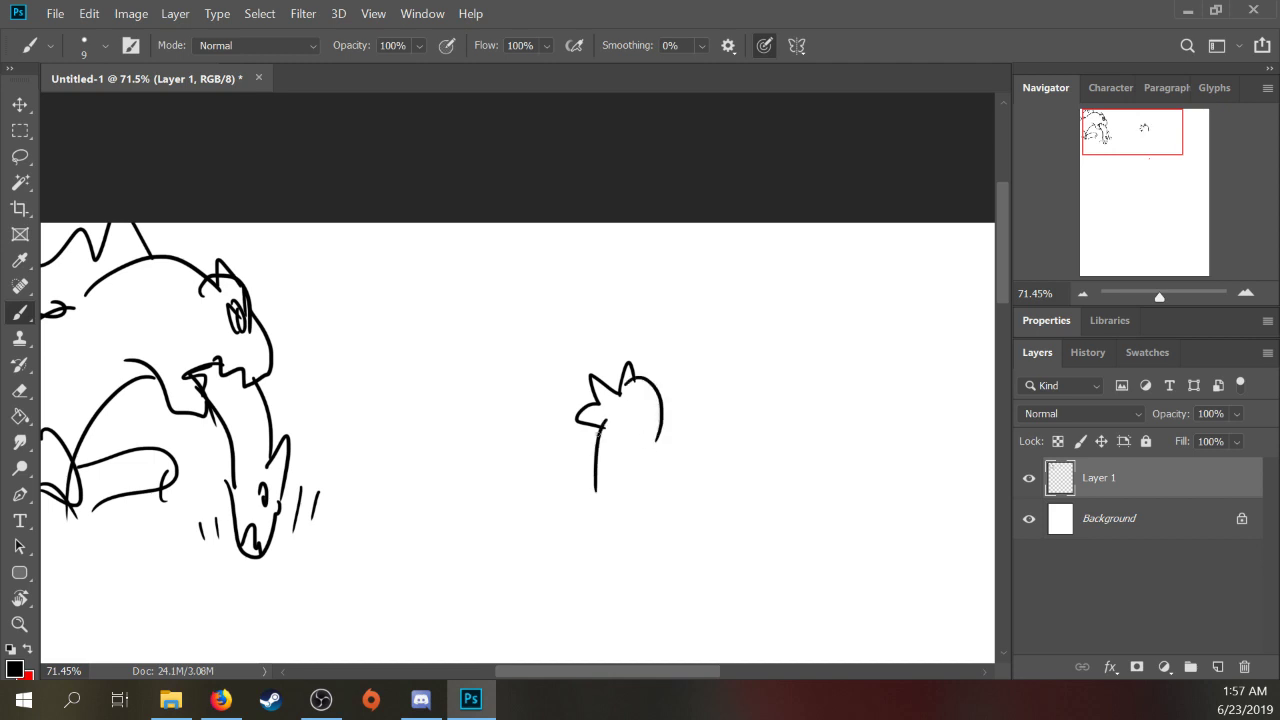
pyautogui.moveTo(602, 432)
pyautogui.mouseDown()
pyautogui.moveTo(598, 574)
pyautogui.moveTo(622, 494)
pyautogui.mouseUp()
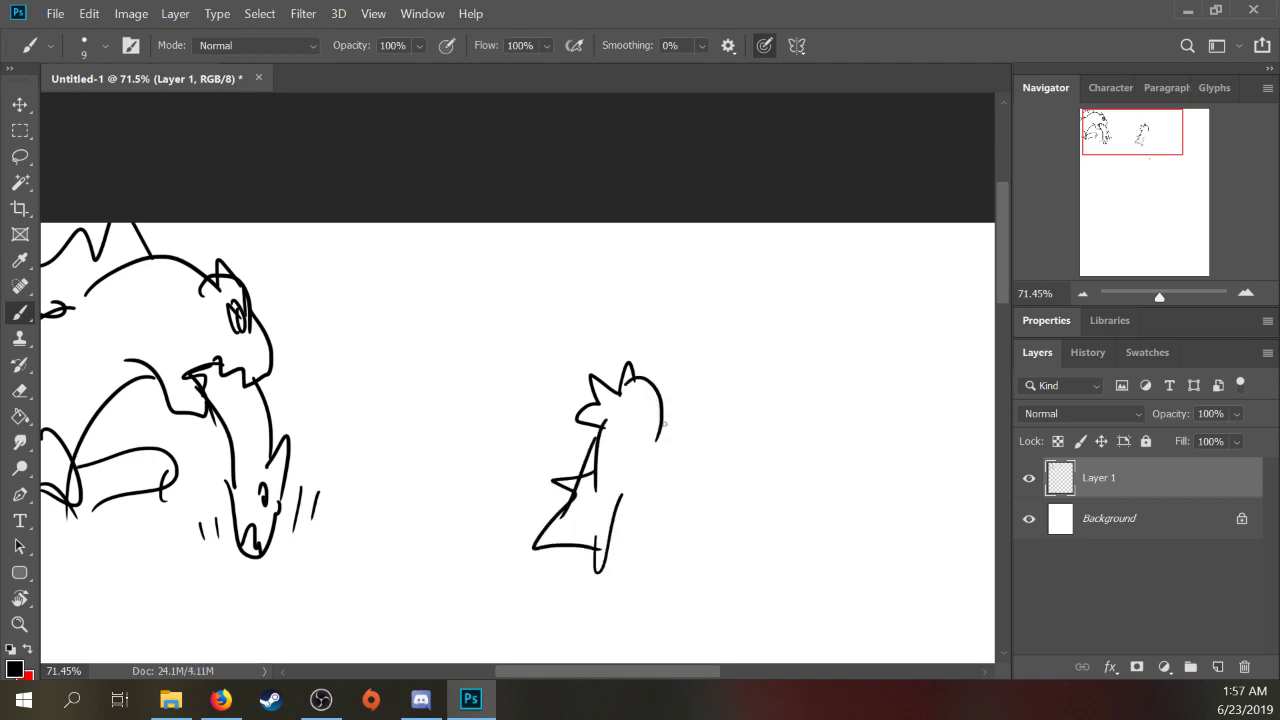
pyautogui.moveTo(662, 424); pyautogui.dragTo(660, 442)
# Step: Draw the standing creature's shoulder, arms and jagged lower back with short freehand strokes
pyautogui.moveTo(648, 446); pyautogui.dragTo(689, 530)
pyautogui.moveTo(568, 530); pyautogui.dragTo(546, 590)
pyautogui.moveTo(638, 514); pyautogui.dragTo(676, 560)
pyautogui.moveTo(577, 548)
pyautogui.mouseDown()
pyautogui.moveTo(578, 608)
pyautogui.moveTo(614, 558)
pyautogui.mouseUp()
pyautogui.moveTo(646, 518); pyautogui.dragTo(666, 552)
pyautogui.moveTo(660, 558); pyautogui.dragTo(668, 602)
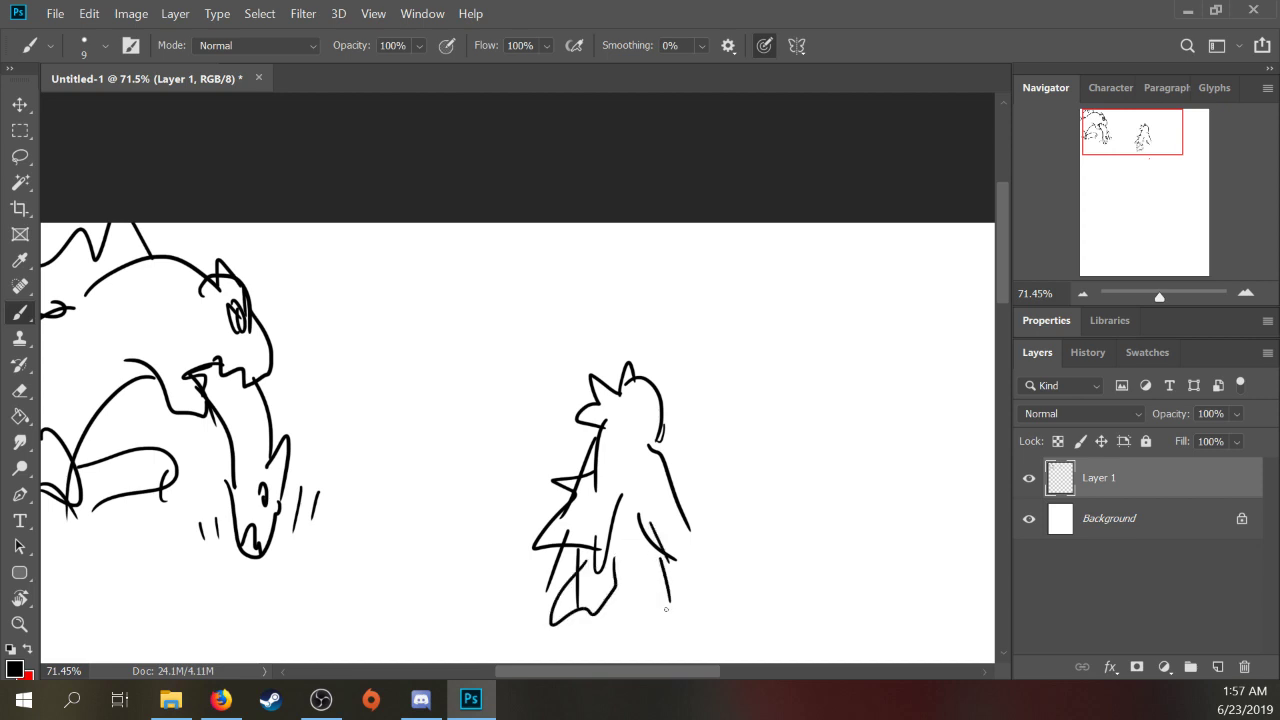
# Step: Sketch a long-haired face with angry dark eyes, a nose and a pointed chin near the canvas's upper-right corner
pyautogui.moveTo(825, 262); pyautogui.dragTo(838, 394)
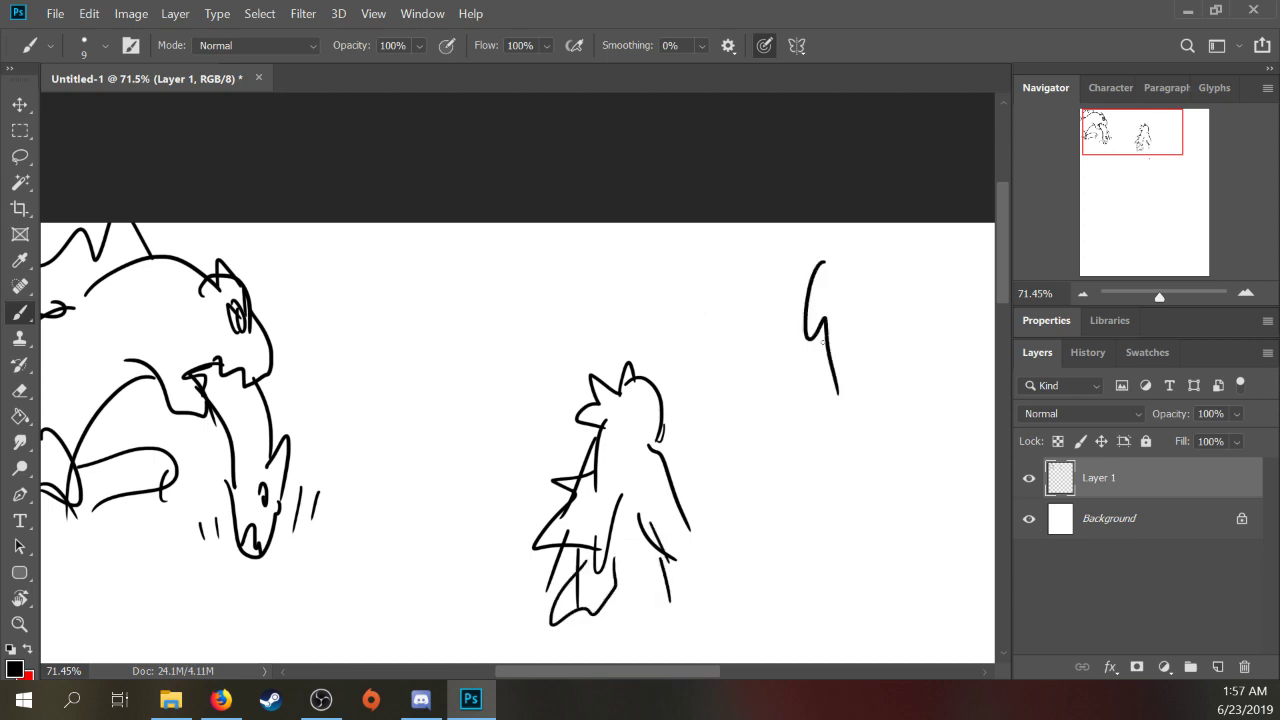
pyautogui.moveTo(864, 250); pyautogui.dragTo(892, 353)
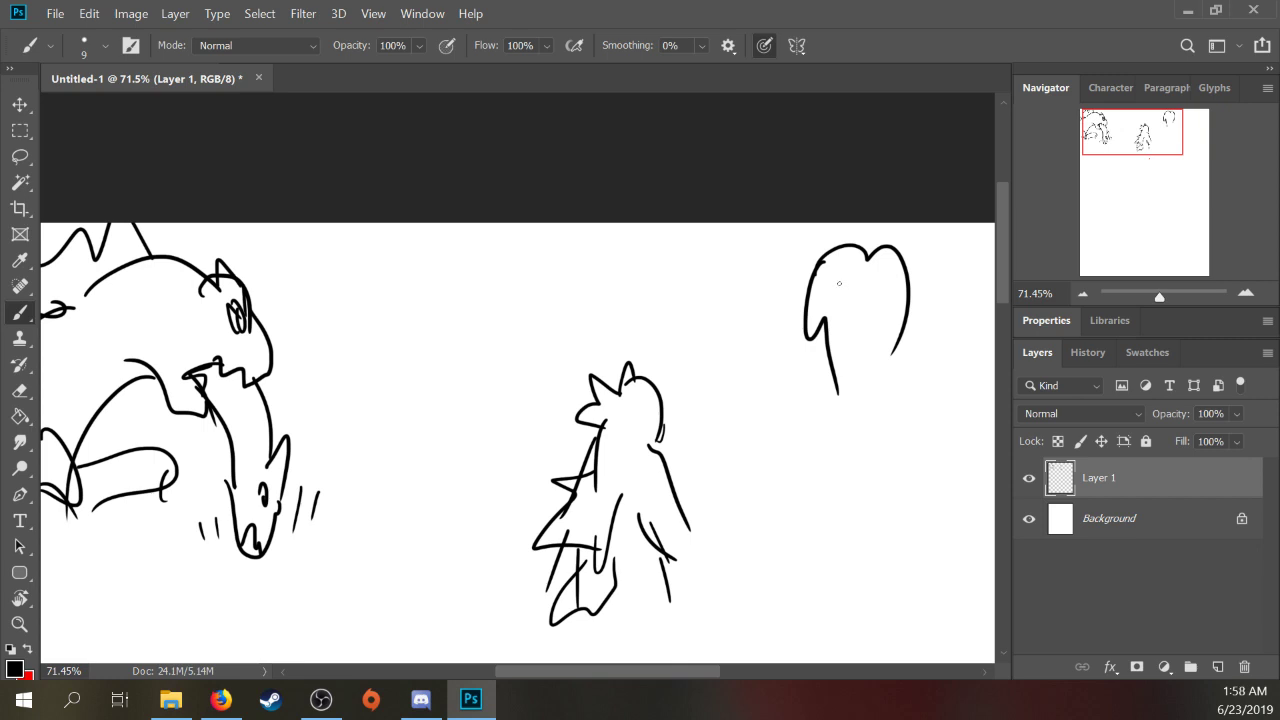
pyautogui.moveTo(838, 286)
pyautogui.mouseDown()
pyautogui.moveTo(842, 330)
pyautogui.moveTo(863, 318)
pyautogui.moveTo(843, 295)
pyautogui.moveTo(852, 306)
pyautogui.moveTo(893, 293)
pyautogui.moveTo(850, 311)
pyautogui.moveTo(887, 297)
pyautogui.mouseUp()
pyautogui.moveTo(846, 334); pyautogui.dragTo(880, 334)
pyautogui.moveTo(880, 282)
pyautogui.mouseDown()
pyautogui.moveTo(845, 398)
pyautogui.moveTo(886, 364)
pyautogui.moveTo(842, 376)
pyautogui.mouseUp()
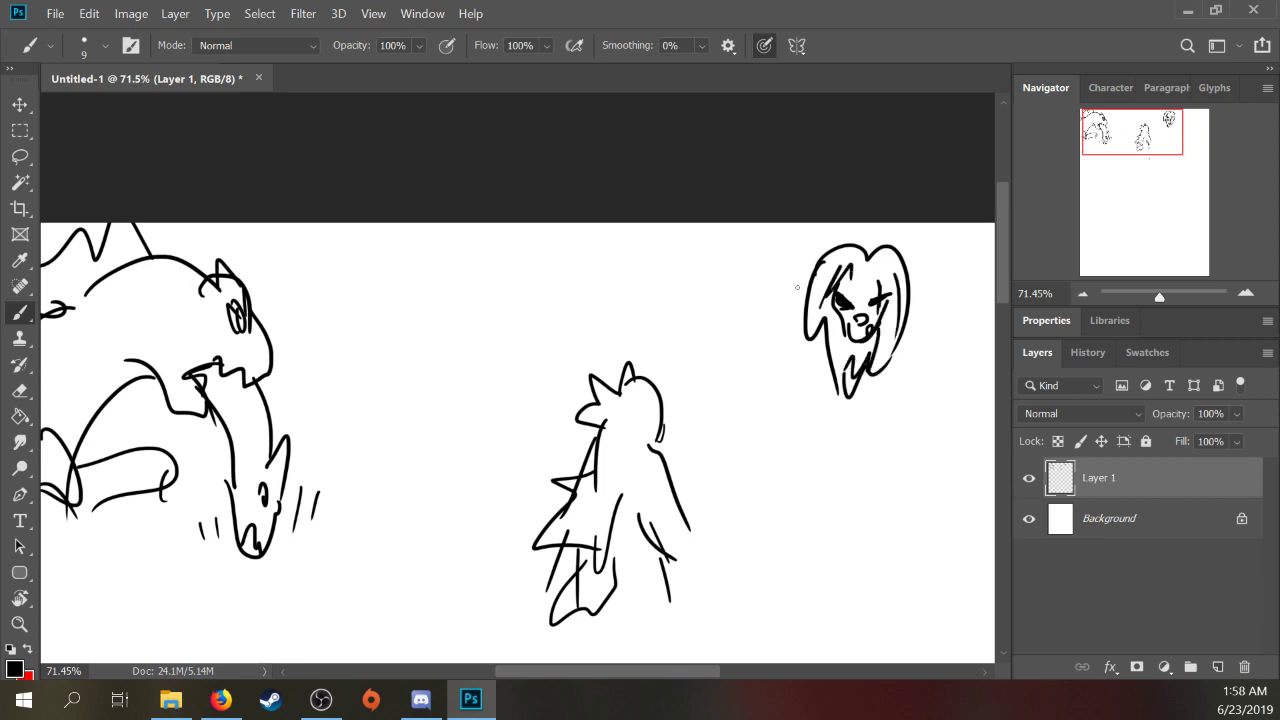
# Step: Add the hand and finger strokes at the end of the standing creature's arms
pyautogui.moveTo(717, 342); pyautogui.dragTo(734, 232)
pyautogui.moveTo(666, 406)
pyautogui.mouseDown()
pyautogui.moveTo(696, 462)
pyautogui.moveTo(705, 421)
pyautogui.moveTo(722, 466)
pyautogui.mouseUp()
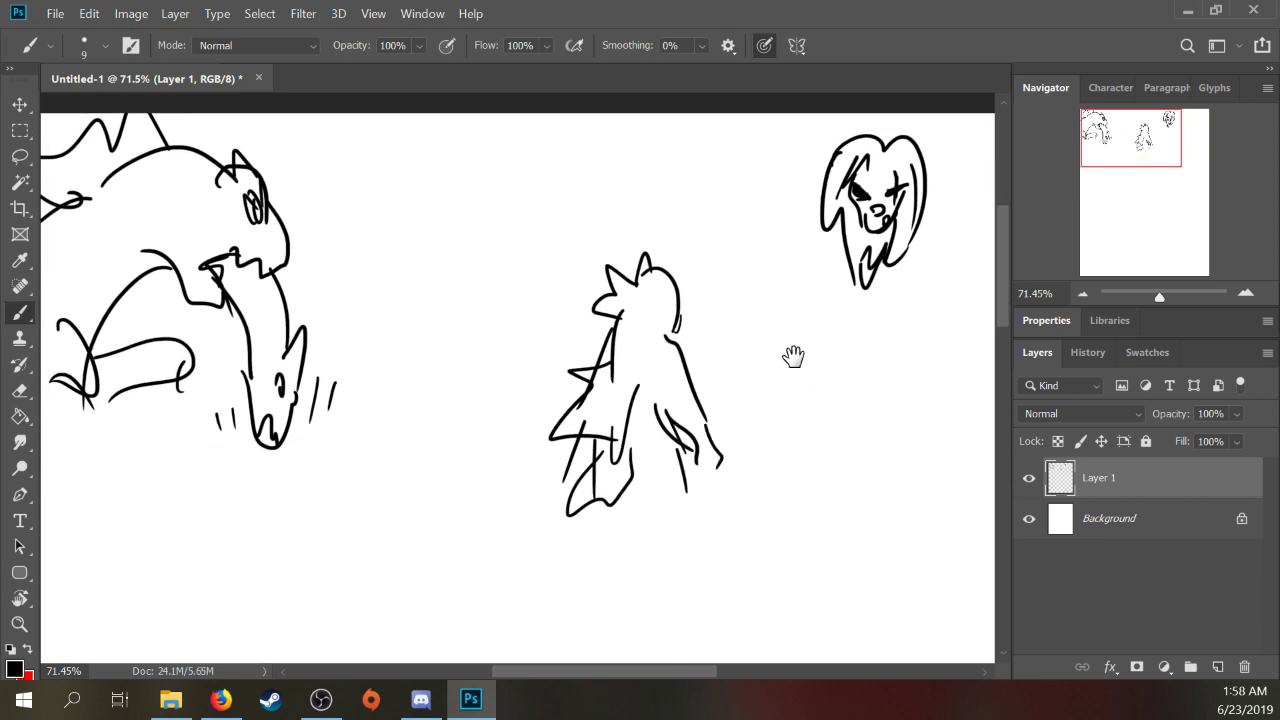
pyautogui.moveTo(794, 357); pyautogui.dragTo(764, 339)
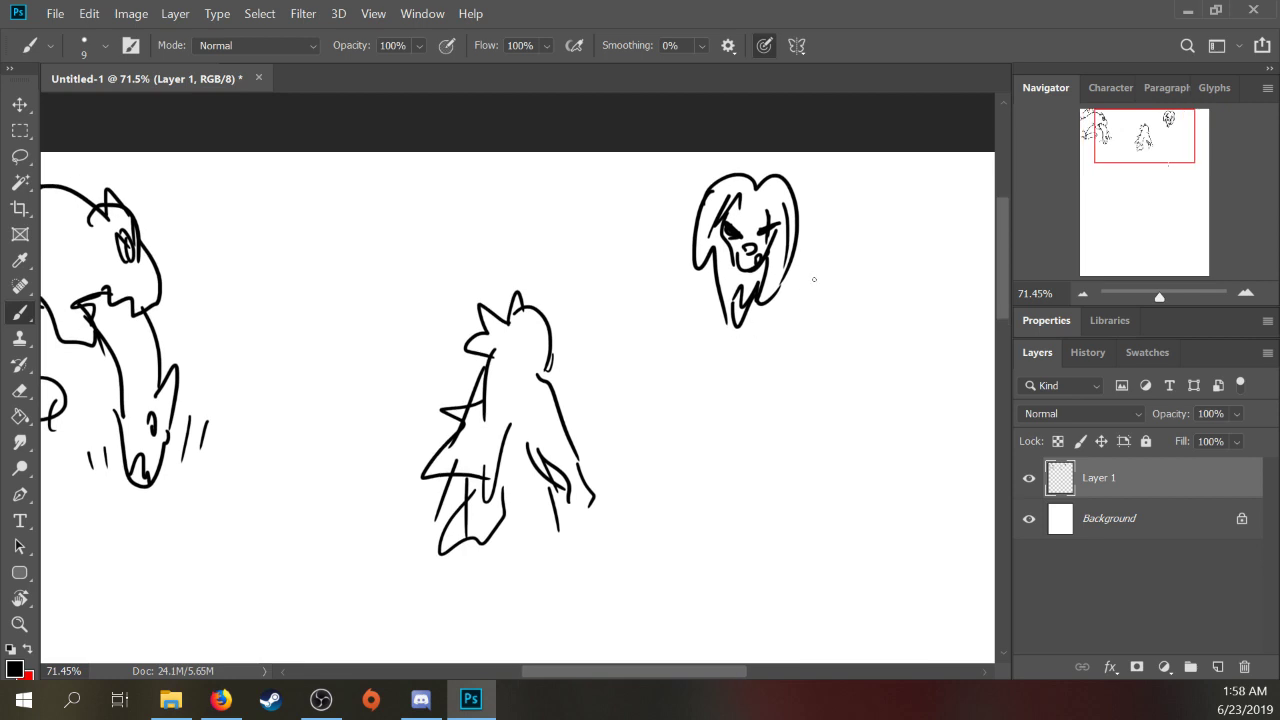
pyautogui.moveTo(586, 320); pyautogui.dragTo(661, 326)
# Step: Set the brush size to 6 px and sketch a round head with small eyes and curved pointed strokes beside the dragon heads
pyautogui.rightClick(540, 292)
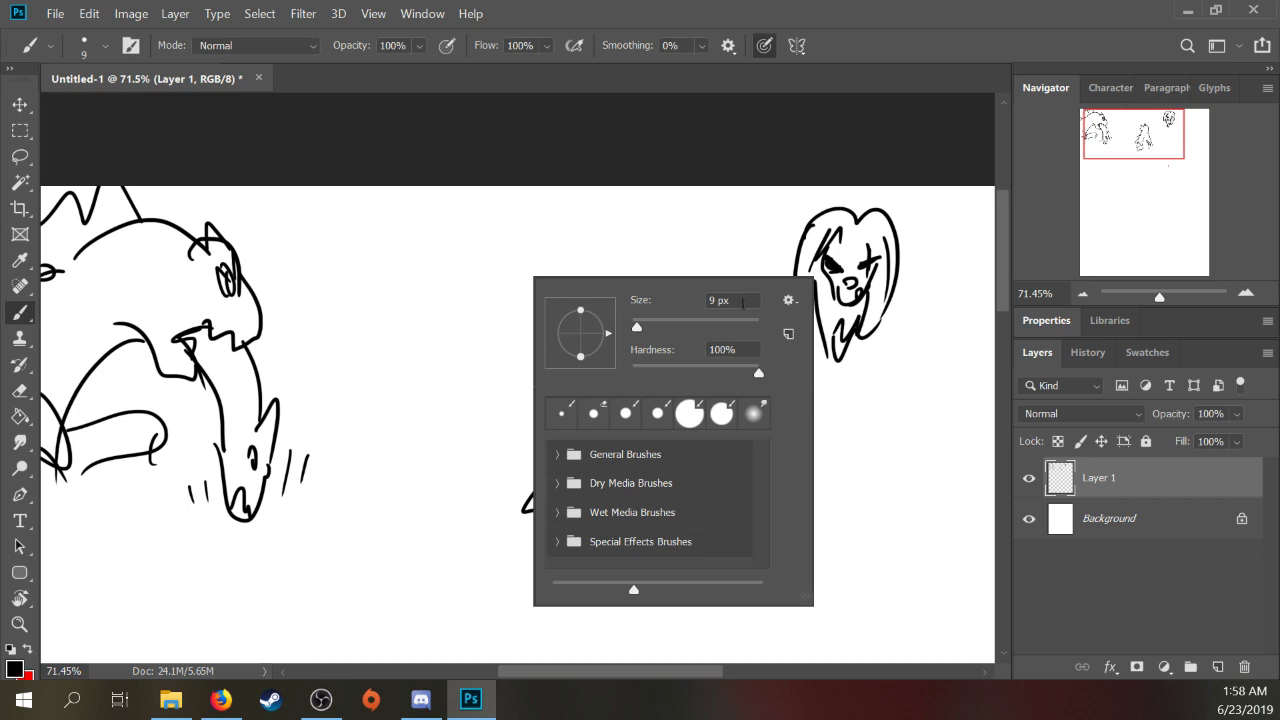
pyautogui.click(711, 293)
pyautogui.write('6')
pyautogui.press('Return')
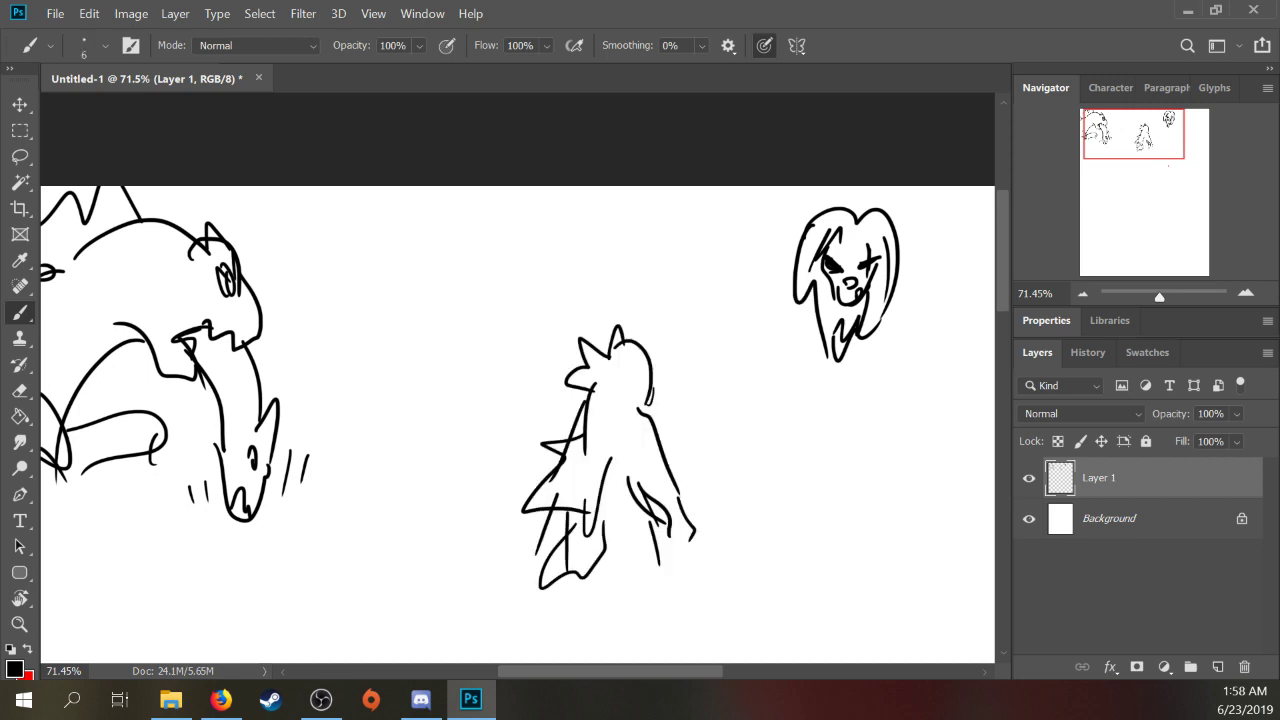
pyautogui.moveTo(427, 340)
pyautogui.mouseDown()
pyautogui.moveTo(483, 366)
pyautogui.moveTo(412, 383)
pyautogui.mouseUp()
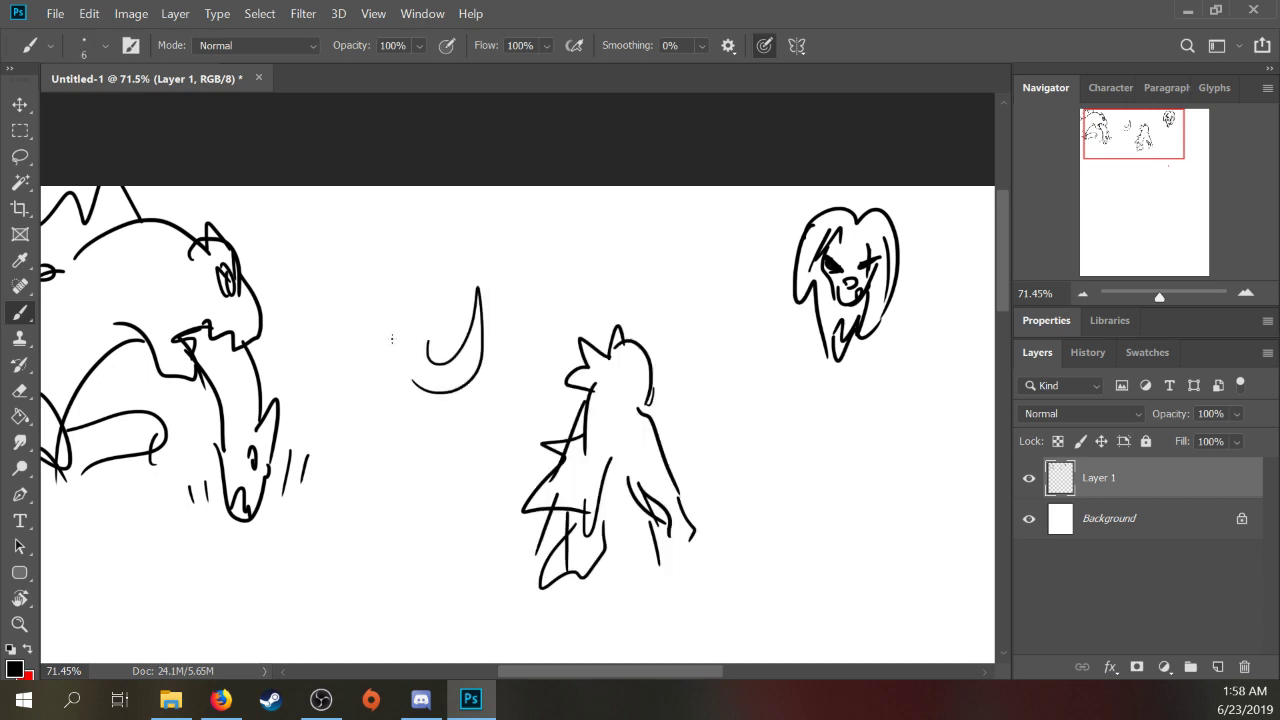
pyautogui.moveTo(392, 339)
pyautogui.mouseDown()
pyautogui.moveTo(446, 300)
pyautogui.moveTo(413, 308)
pyautogui.mouseUp()
pyautogui.moveTo(438, 284); pyautogui.dragTo(474, 342)
pyautogui.moveTo(510, 290); pyautogui.dragTo(460, 370)
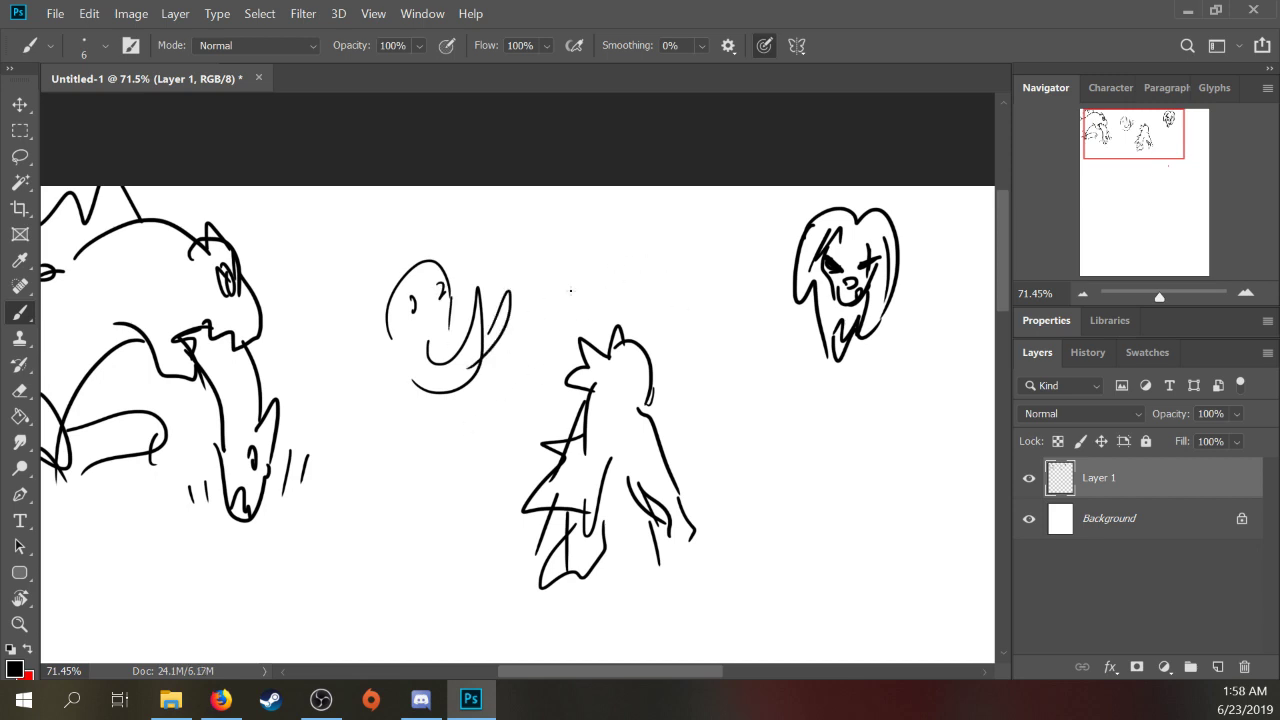
# Step: Sketch a small horned head with an eye and long curved outlines just above the standing creature
pyautogui.moveTo(550, 270)
pyautogui.mouseDown()
pyautogui.moveTo(597, 252)
pyautogui.moveTo(570, 314)
pyautogui.mouseUp()
pyautogui.moveTo(584, 305)
pyautogui.mouseDown()
pyautogui.moveTo(556, 322)
pyautogui.moveTo(622, 296)
pyautogui.mouseUp()
pyautogui.moveTo(556, 332)
pyautogui.mouseDown()
pyautogui.moveTo(504, 378)
pyautogui.moveTo(508, 326)
pyautogui.mouseUp()
pyautogui.moveTo(500, 322); pyautogui.dragTo(488, 364)
pyautogui.moveTo(598, 302)
pyautogui.mouseDown()
pyautogui.moveTo(674, 316)
pyautogui.moveTo(608, 328)
pyautogui.mouseUp()
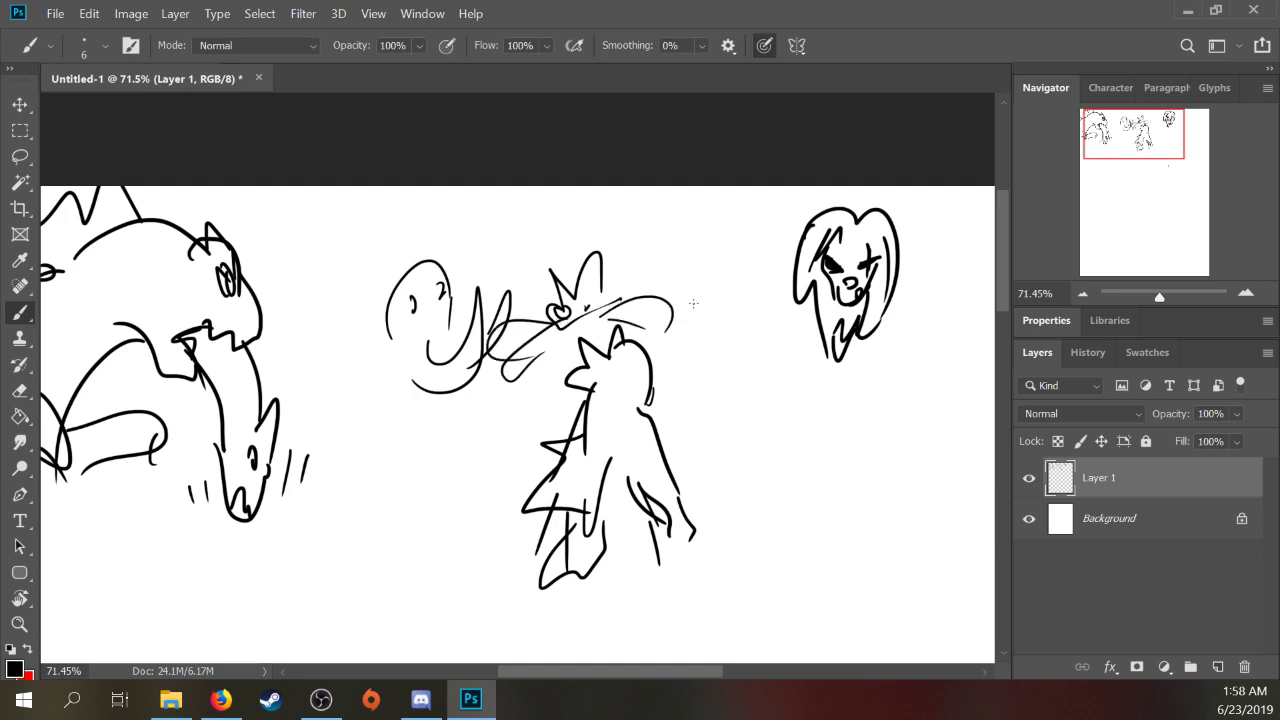
# Step: Add a tall pointed spike beside the round head, and draw its curved back and vertical body lines
pyautogui.moveTo(478, 340)
pyautogui.mouseDown()
pyautogui.moveTo(512, 318)
pyautogui.moveTo(496, 336)
pyautogui.mouseUp()
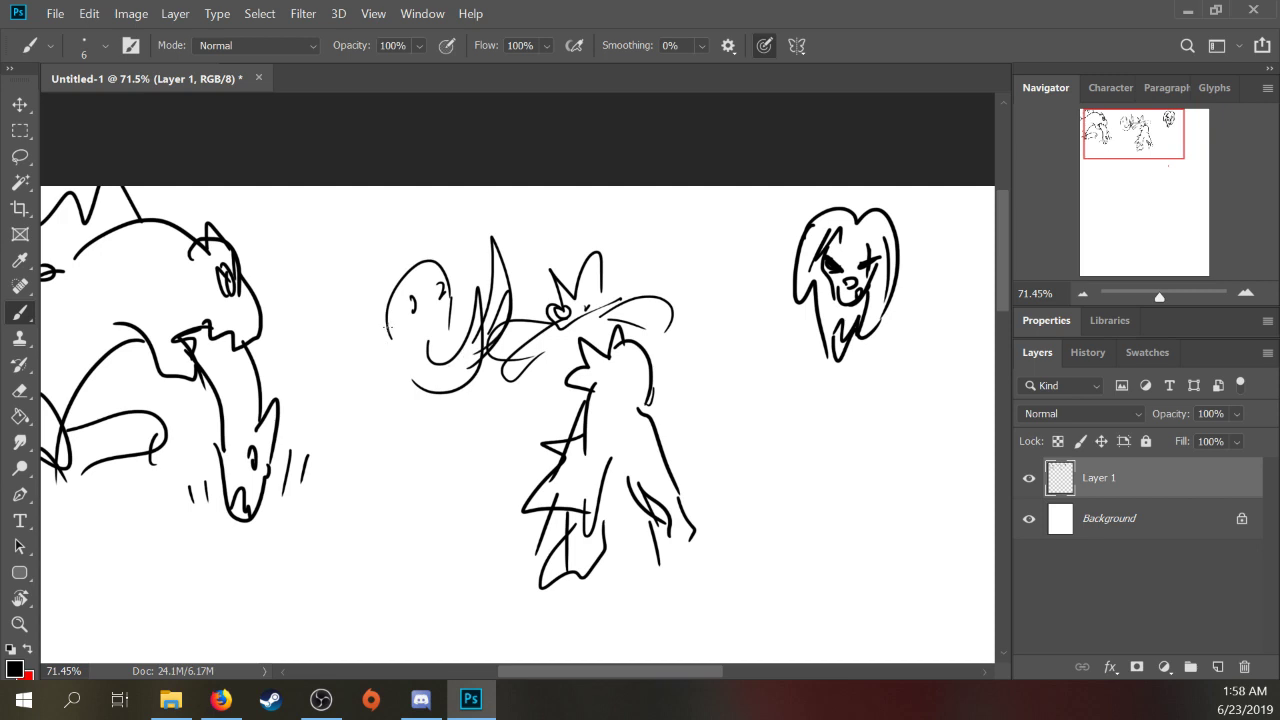
pyautogui.moveTo(392, 322)
pyautogui.mouseDown()
pyautogui.moveTo(413, 467)
pyautogui.moveTo(388, 348)
pyautogui.moveTo(362, 474)
pyautogui.mouseUp()
pyautogui.moveTo(399, 376); pyautogui.dragTo(401, 472)
pyautogui.moveTo(450, 406)
pyautogui.mouseDown()
pyautogui.moveTo(448, 481)
pyautogui.moveTo(426, 456)
pyautogui.mouseUp()
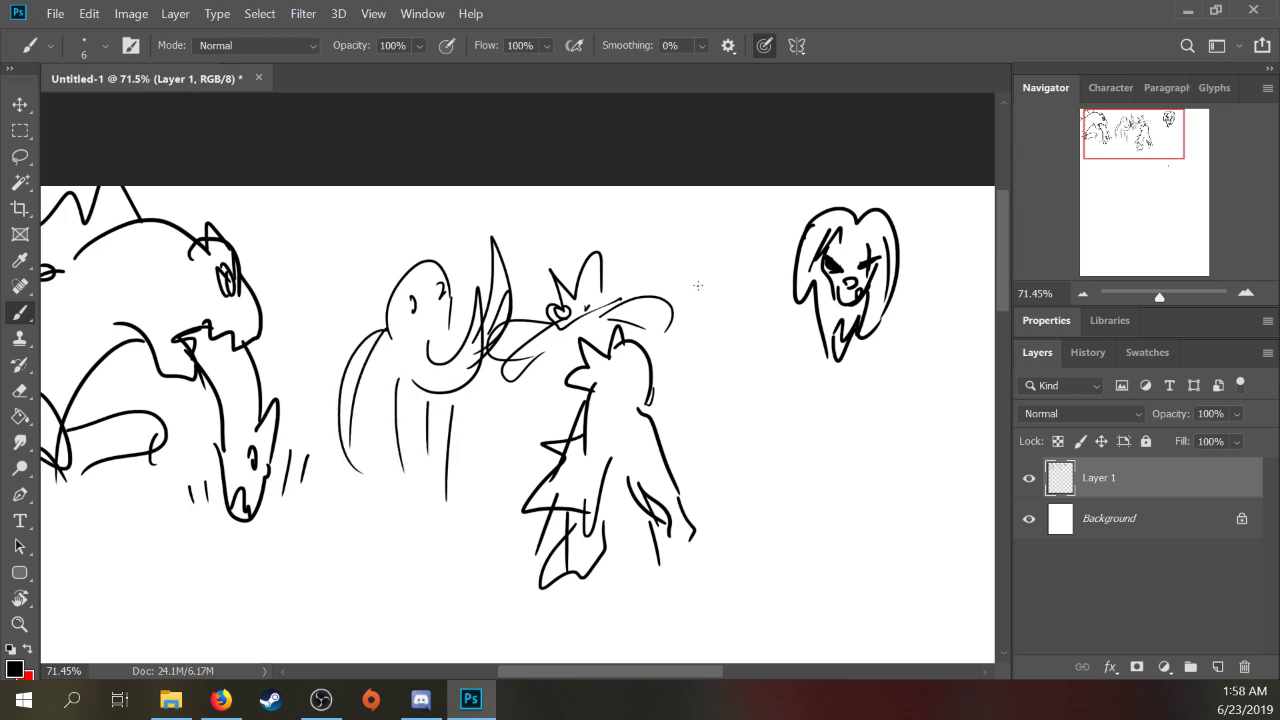
# Step: Draw a curved, spiked tail and the first thigh lines below the standing creature
pyautogui.scroll(-3, 663, 380)
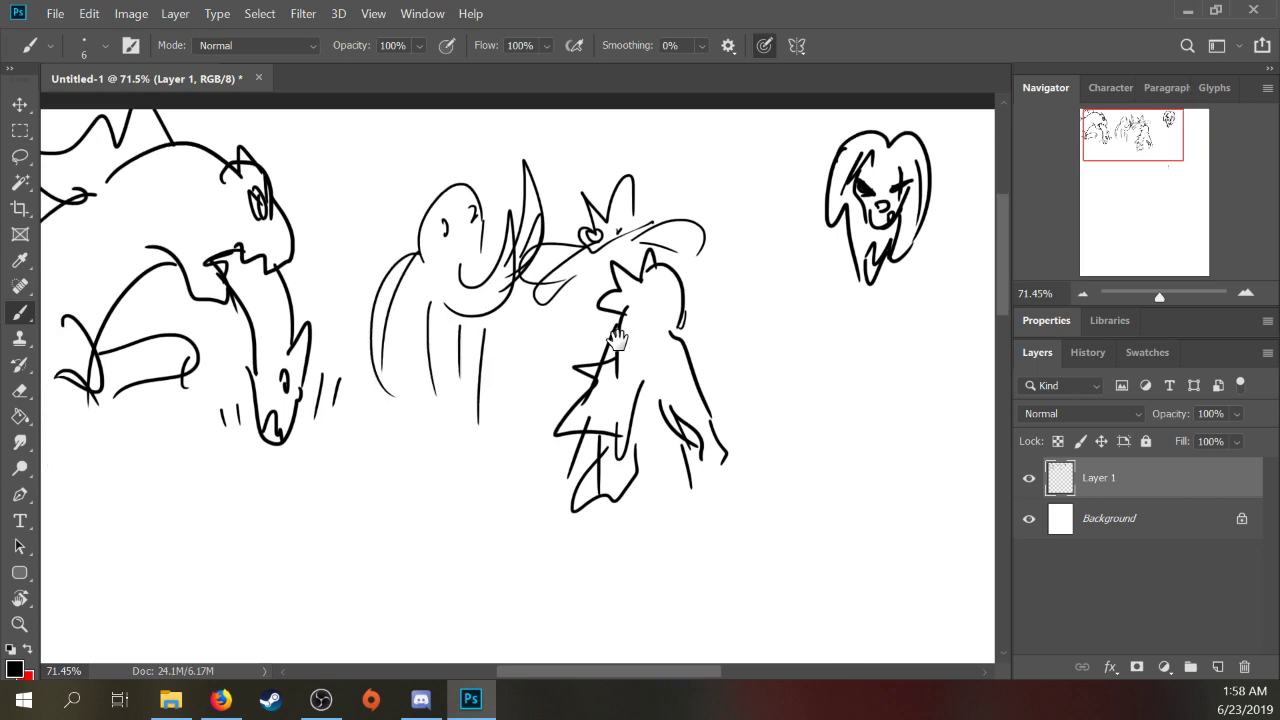
pyautogui.moveTo(800, 246); pyautogui.dragTo(745, 252)
pyautogui.scroll(3, 800, 225)
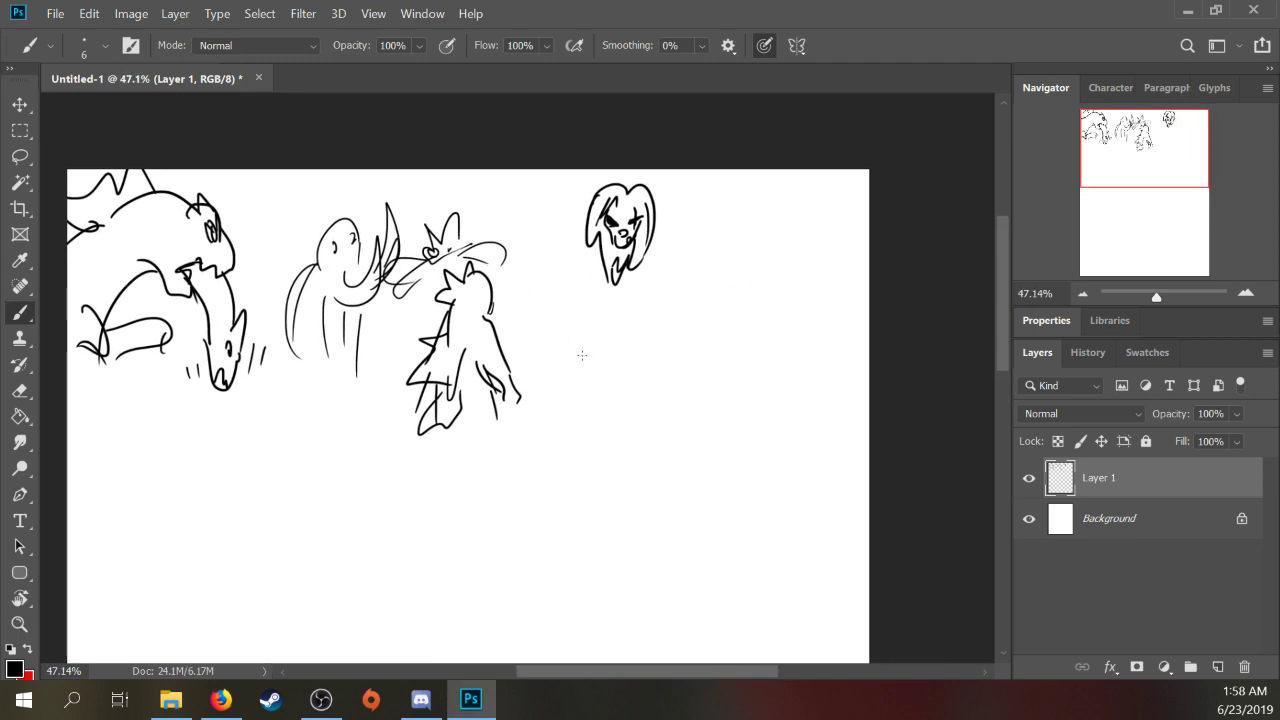
pyautogui.moveTo(432, 392)
pyautogui.mouseDown()
pyautogui.moveTo(430, 450)
pyautogui.moveTo(330, 504)
pyautogui.mouseUp()
pyautogui.moveTo(322, 472)
pyautogui.mouseDown()
pyautogui.moveTo(374, 472)
pyautogui.moveTo(377, 491)
pyautogui.moveTo(333, 521)
pyautogui.mouseUp()
pyautogui.moveTo(318, 436)
pyautogui.mouseDown()
pyautogui.moveTo(350, 500)
pyautogui.moveTo(401, 480)
pyautogui.mouseUp()
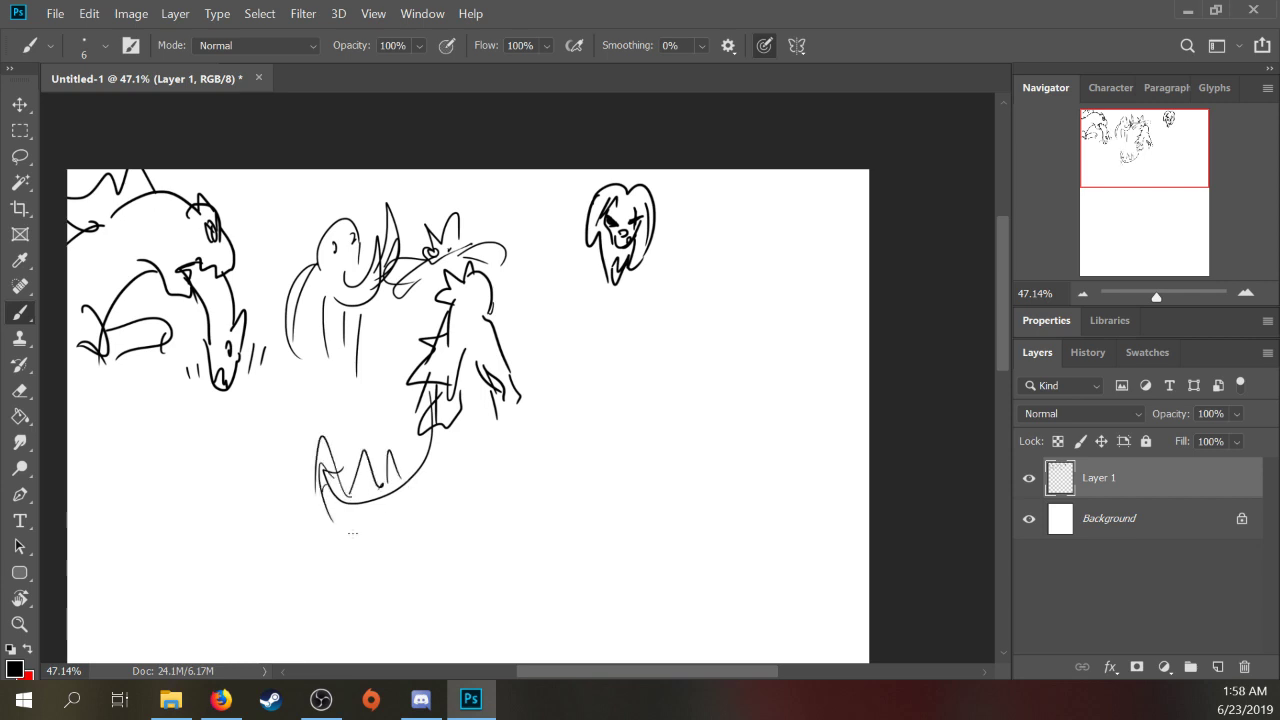
pyautogui.moveTo(322, 482)
pyautogui.mouseDown()
pyautogui.moveTo(452, 428)
pyautogui.moveTo(452, 514)
pyautogui.mouseUp()
pyautogui.moveTo(494, 414)
pyautogui.mouseDown()
pyautogui.moveTo(516, 406)
pyautogui.moveTo(511, 490)
pyautogui.mouseUp()
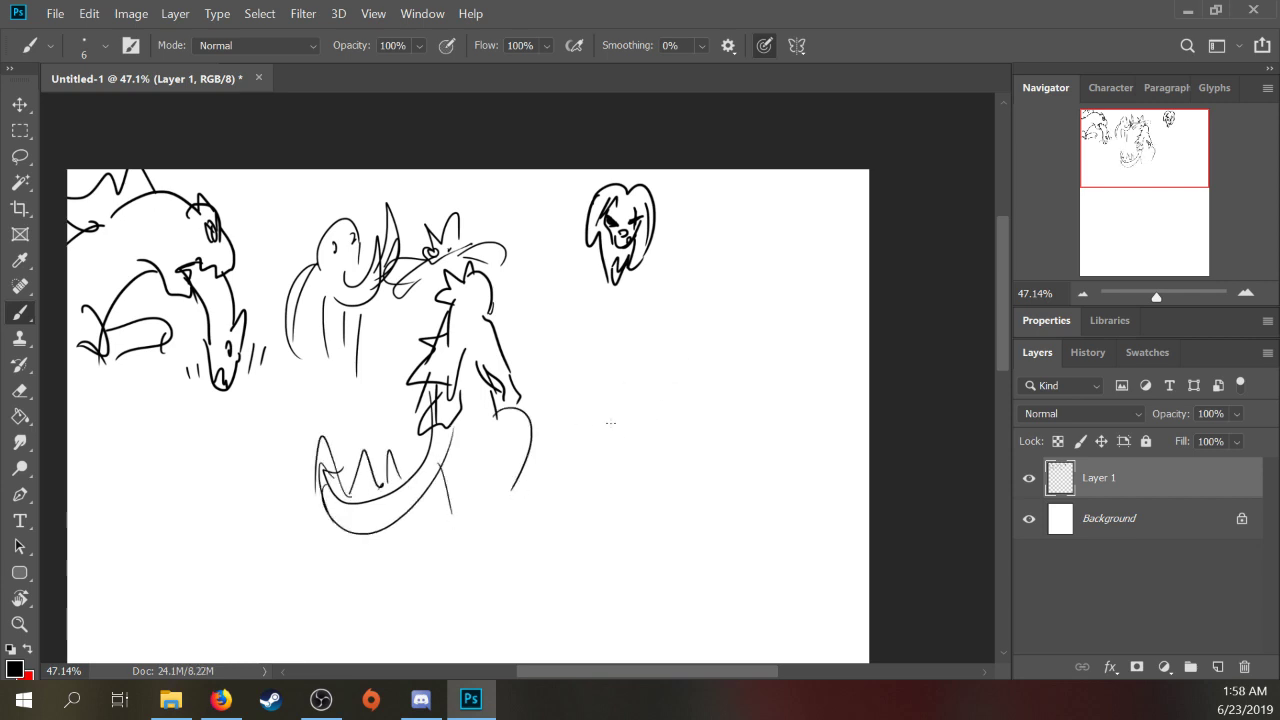
# Step: Handwrite "HEALING" to the right of the standing creature, with a downward arrow beneath it
pyautogui.moveTo(608, 405); pyautogui.dragTo(610, 456)
pyautogui.moveTo(626, 412); pyautogui.dragTo(622, 434)
pyautogui.moveTo(640, 410)
pyautogui.mouseDown()
pyautogui.moveTo(642, 444)
pyautogui.moveTo(658, 404)
pyautogui.mouseUp()
pyautogui.moveTo(662, 440)
pyautogui.mouseDown()
pyautogui.moveTo(695, 386)
pyautogui.moveTo(730, 405)
pyautogui.mouseUp()
pyautogui.moveTo(739, 408)
pyautogui.mouseDown()
pyautogui.moveTo(768, 366)
pyautogui.moveTo(781, 390)
pyautogui.mouseUp()
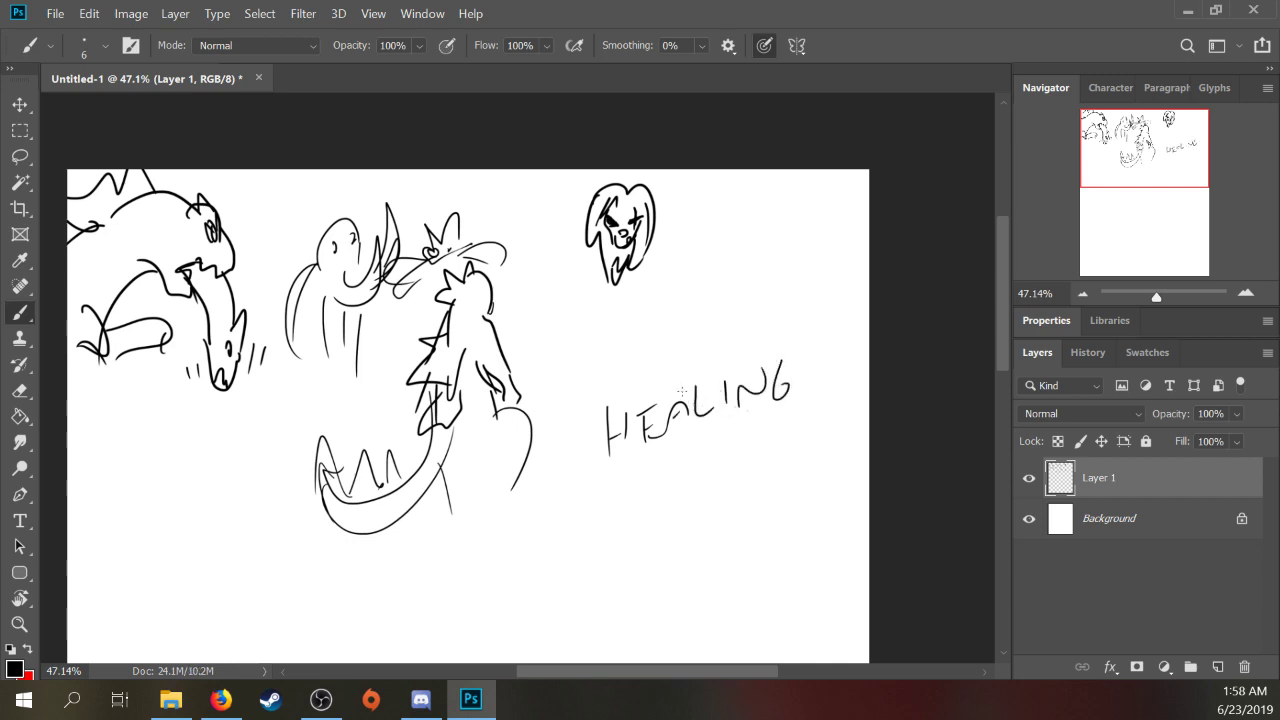
pyautogui.moveTo(686, 444); pyautogui.dragTo(688, 488)
pyautogui.moveTo(664, 480)
pyautogui.mouseDown()
pyautogui.moveTo(684, 494)
pyautogui.moveTo(700, 472)
pyautogui.mouseUp()
# Step: Handwrite "RADIATION" below the arrow, add a circled radiation symbol at its end, and underline the word several times
pyautogui.moveTo(583, 550); pyautogui.dragTo(582, 588)
pyautogui.moveTo(584, 552)
pyautogui.mouseDown()
pyautogui.moveTo(606, 573)
pyautogui.moveTo(644, 568)
pyautogui.mouseUp()
pyautogui.moveTo(670, 534); pyautogui.dragTo(672, 562)
pyautogui.moveTo(684, 554)
pyautogui.mouseDown()
pyautogui.moveTo(702, 552)
pyautogui.moveTo(700, 540)
pyautogui.mouseUp()
pyautogui.moveTo(720, 522)
pyautogui.mouseDown()
pyautogui.moveTo(722, 546)
pyautogui.moveTo(726, 514)
pyautogui.mouseUp()
pyautogui.moveTo(740, 516)
pyautogui.mouseDown()
pyautogui.moveTo(740, 536)
pyautogui.moveTo(758, 510)
pyautogui.mouseUp()
pyautogui.moveTo(782, 520)
pyautogui.mouseDown()
pyautogui.moveTo(800, 490)
pyautogui.moveTo(791, 476)
pyautogui.moveTo(830, 494)
pyautogui.moveTo(816, 526)
pyautogui.moveTo(842, 502)
pyautogui.moveTo(852, 524)
pyautogui.mouseUp()
pyautogui.moveTo(826, 464); pyautogui.dragTo(845, 489)
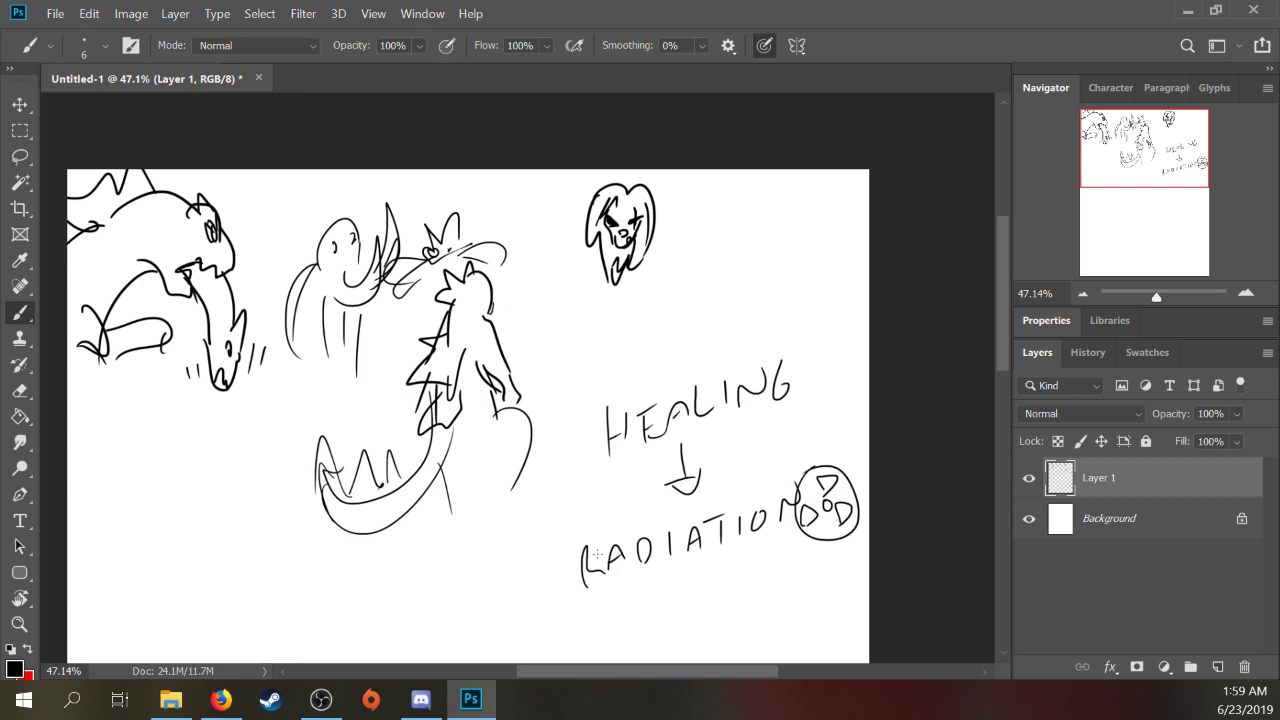
pyautogui.moveTo(562, 610)
pyautogui.mouseDown()
pyautogui.moveTo(822, 530)
pyautogui.moveTo(840, 557)
pyautogui.mouseUp()
pyautogui.moveTo(750, 545); pyautogui.dragTo(844, 523)
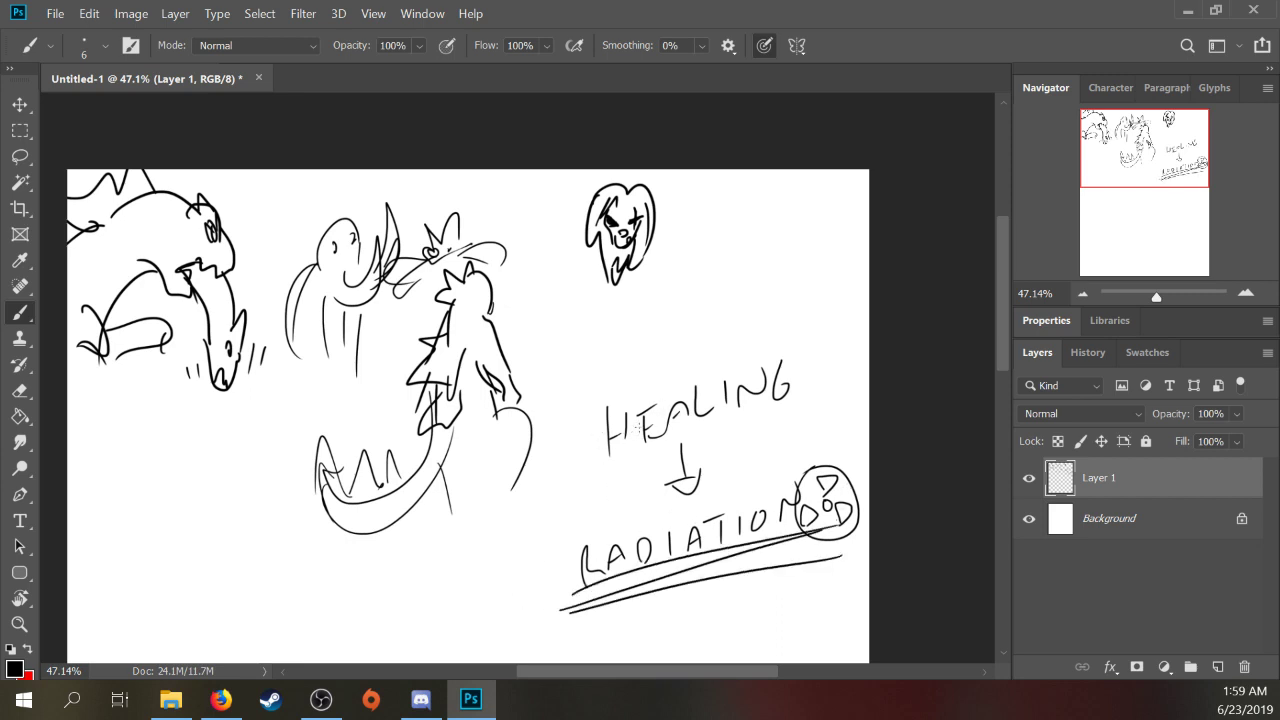
# Step: Handwrite "HOLLYWOOD" below the standing creature's spiked tail
pyautogui.moveTo(558, 461); pyautogui.dragTo(609, 423)
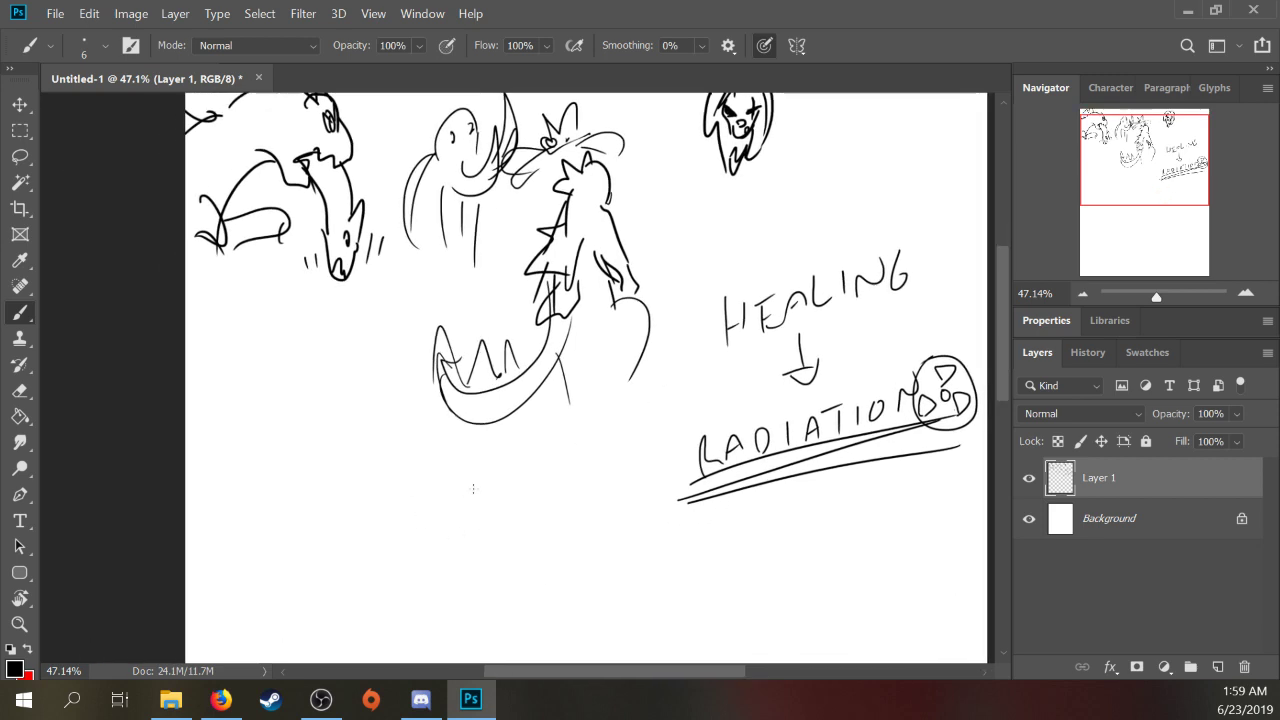
pyautogui.moveTo(288, 518); pyautogui.dragTo(301, 556)
pyautogui.moveTo(316, 508)
pyautogui.mouseDown()
pyautogui.moveTo(320, 540)
pyautogui.moveTo(318, 528)
pyautogui.mouseUp()
pyautogui.moveTo(338, 512); pyautogui.dragTo(362, 534)
pyautogui.moveTo(372, 497)
pyautogui.mouseDown()
pyautogui.moveTo(370, 526)
pyautogui.moveTo(388, 520)
pyautogui.mouseUp()
pyautogui.moveTo(394, 490); pyautogui.dragTo(474, 473)
pyautogui.moveTo(494, 472)
pyautogui.mouseDown()
pyautogui.moveTo(490, 488)
pyautogui.moveTo(494, 472)
pyautogui.mouseUp()
pyautogui.moveTo(508, 462); pyautogui.dragTo(510, 492)
pyautogui.moveTo(388, 502); pyautogui.dragTo(411, 483)
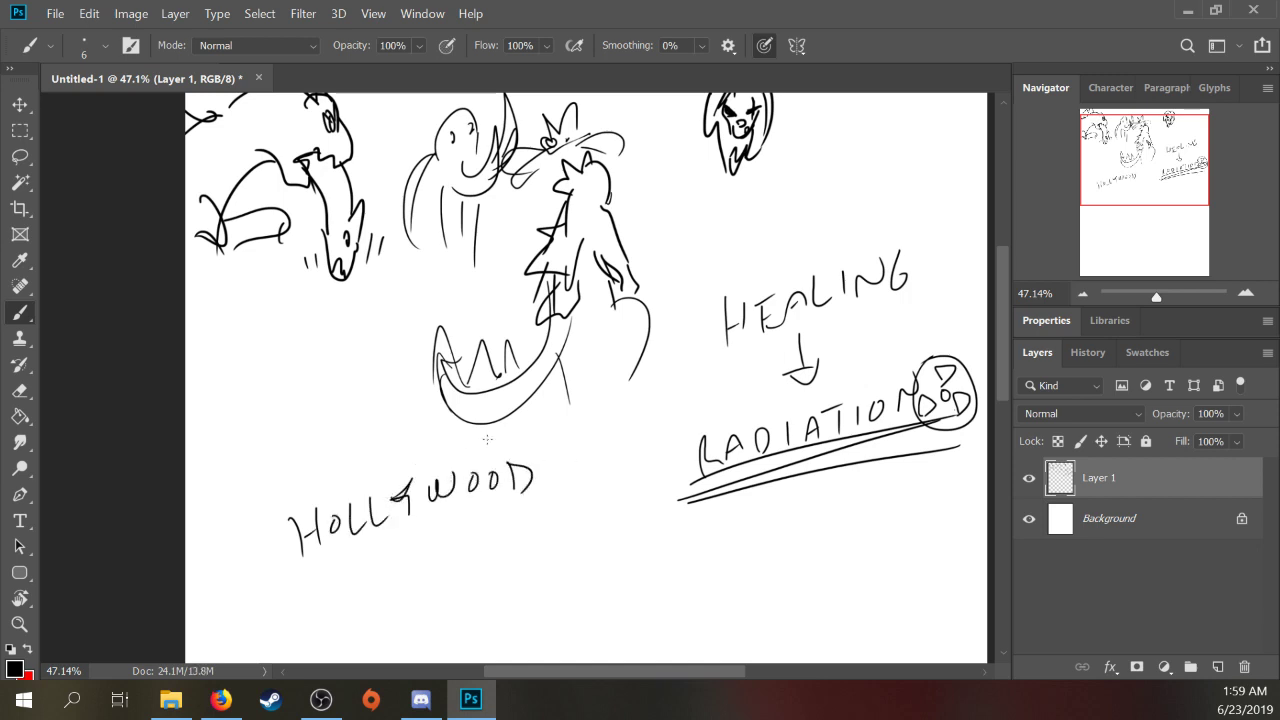
# Step: Complete the standing creature's legs and foot, and add the curve joining its tail to the body
pyautogui.moveTo(547, 361); pyautogui.dragTo(528, 410)
pyautogui.moveTo(612, 330)
pyautogui.mouseDown()
pyautogui.moveTo(600, 394)
pyautogui.moveTo(630, 390)
pyautogui.moveTo(646, 406)
pyautogui.mouseUp()
pyautogui.moveTo(598, 402); pyautogui.dragTo(632, 404)
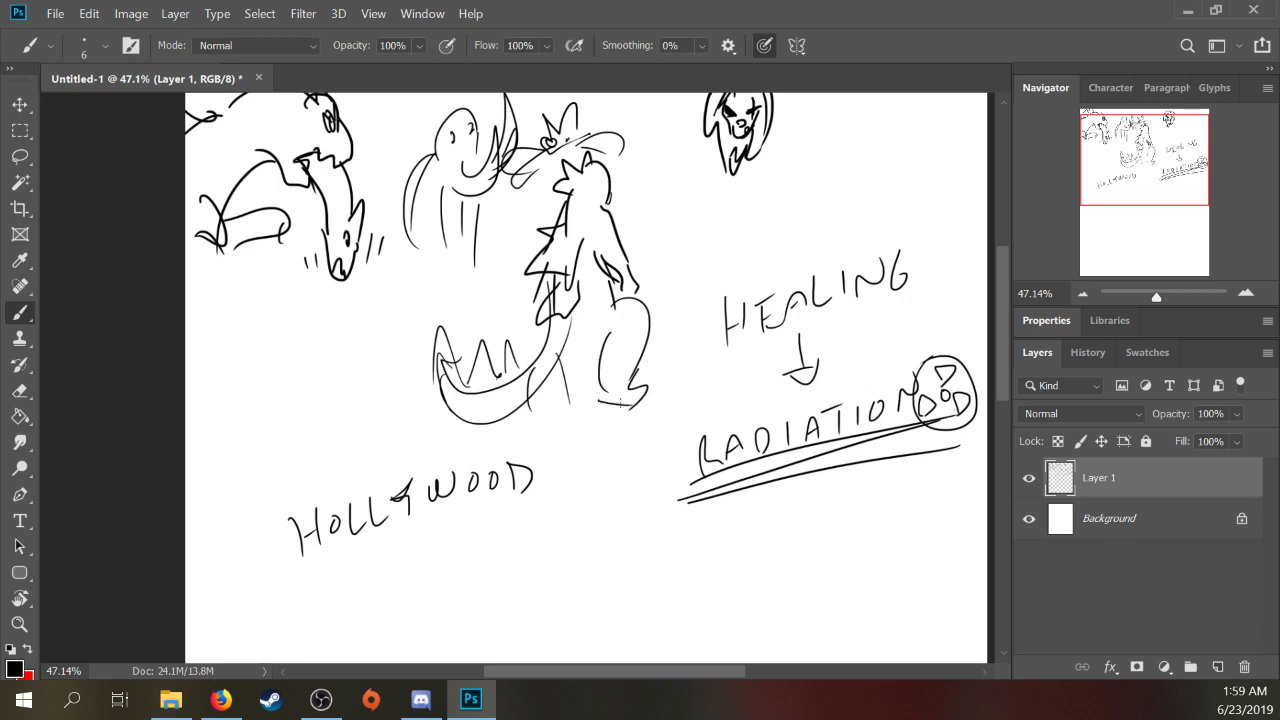
pyautogui.moveTo(498, 412); pyautogui.dragTo(568, 356)
# Step: Sketch a round human head with two oval eyes below "RADIATION" and erase the stray tip above it
pyautogui.scroll(-1, 743, 338)
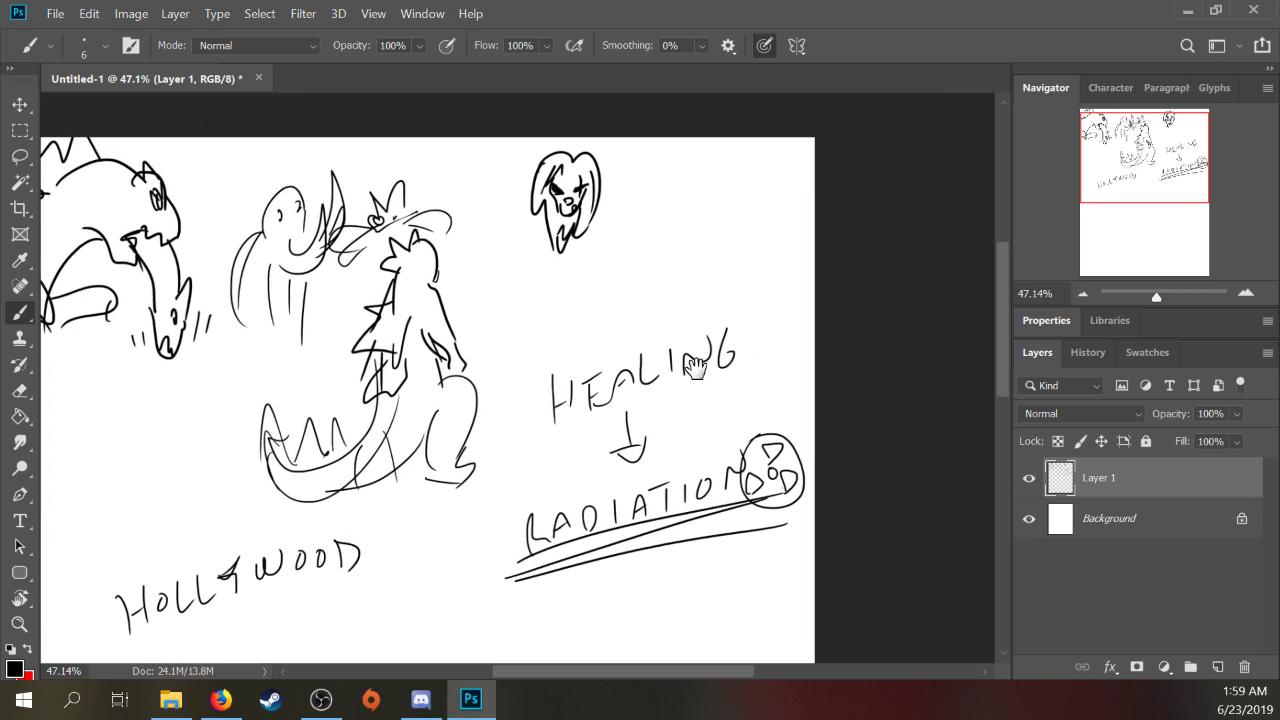
pyautogui.moveTo(580, 542); pyautogui.dragTo(635, 542)
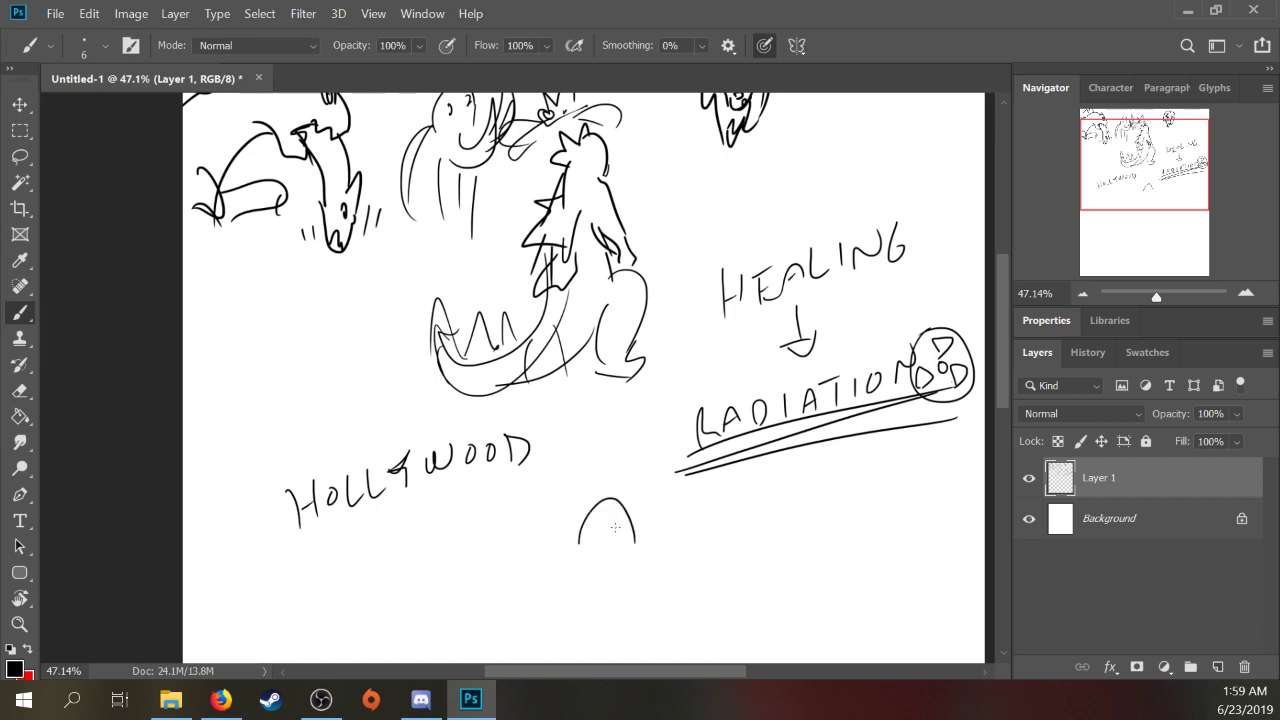
pyautogui.moveTo(592, 506)
pyautogui.mouseDown()
pyautogui.moveTo(610, 503)
pyautogui.moveTo(592, 531)
pyautogui.moveTo(612, 537)
pyautogui.moveTo(602, 580)
pyautogui.mouseUp()
pyautogui.press('e')
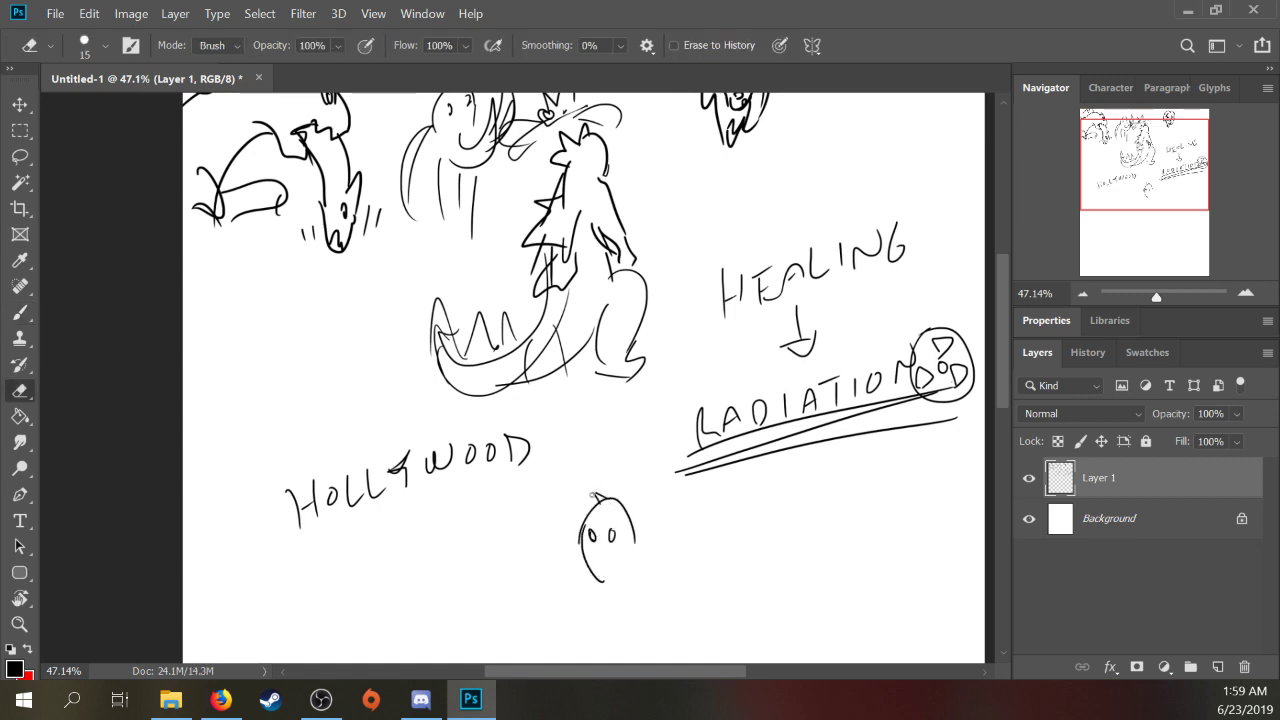
pyautogui.press('b')
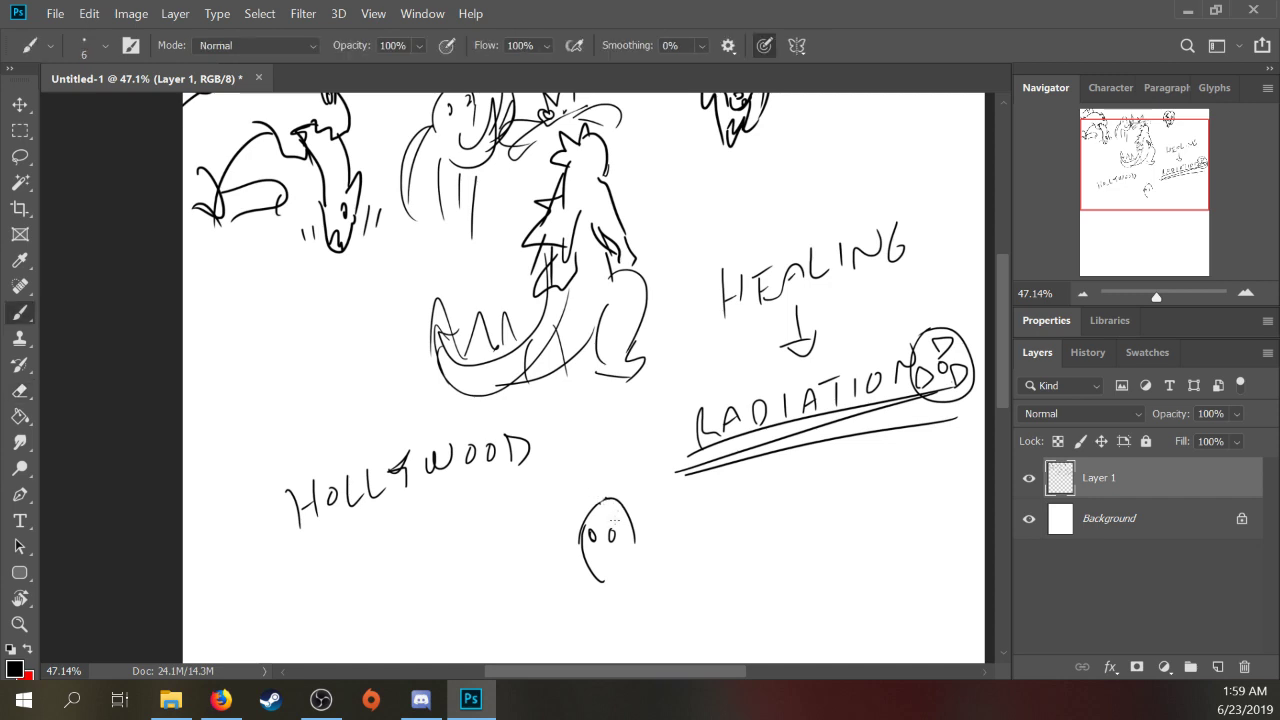
# Step: Add brows and a frowning mouth to the head, and draw the figure's raised arms and upper torso
pyautogui.moveTo(597, 521)
pyautogui.mouseDown()
pyautogui.moveTo(623, 520)
pyautogui.moveTo(594, 574)
pyautogui.moveTo(688, 486)
pyautogui.moveTo(720, 545)
pyautogui.mouseUp()
pyautogui.moveTo(584, 572)
pyautogui.mouseDown()
pyautogui.moveTo(502, 596)
pyautogui.moveTo(589, 631)
pyautogui.mouseUp()
pyautogui.moveTo(608, 589); pyautogui.dragTo(666, 478)
pyautogui.moveTo(735, 398)
pyautogui.mouseDown()
pyautogui.moveTo(663, 456)
pyautogui.moveTo(680, 498)
pyautogui.mouseUp()
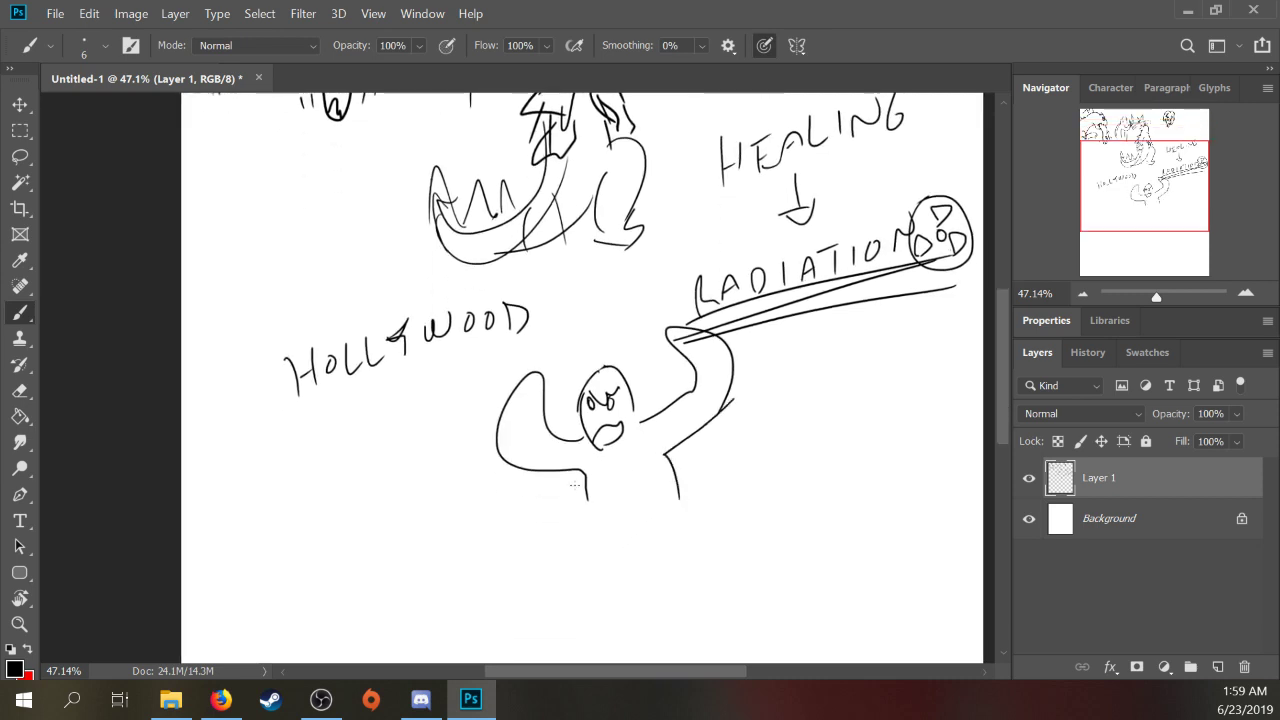
# Step: Draw the raised-arm figure's waist, bent legs and feet in a running pose
pyautogui.moveTo(575, 484)
pyautogui.mouseDown()
pyautogui.moveTo(618, 540)
pyautogui.moveTo(604, 578)
pyautogui.mouseUp()
pyautogui.moveTo(668, 515)
pyautogui.mouseDown()
pyautogui.moveTo(698, 496)
pyautogui.moveTo(710, 542)
pyautogui.mouseUp()
pyautogui.moveTo(603, 578)
pyautogui.mouseDown()
pyautogui.moveTo(680, 549)
pyautogui.moveTo(727, 551)
pyautogui.moveTo(686, 552)
pyautogui.mouseUp()
pyautogui.moveTo(625, 566); pyautogui.dragTo(717, 536)
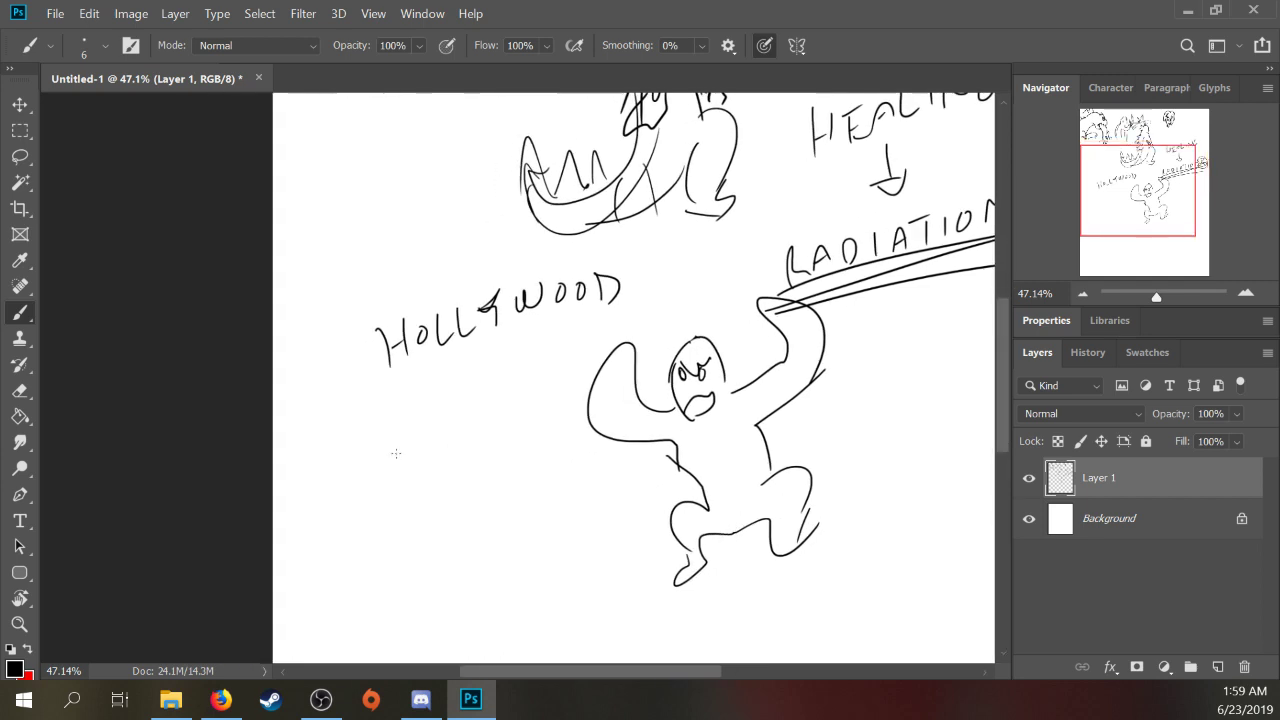
# Step: Sketch a creature's head with an eye, snout and jaw, plus back spines reaching the page edge, below "HOLLYWOOD"
pyautogui.moveTo(422, 428)
pyautogui.mouseDown()
pyautogui.moveTo(436, 416)
pyautogui.moveTo(462, 450)
pyautogui.moveTo(357, 454)
pyautogui.mouseUp()
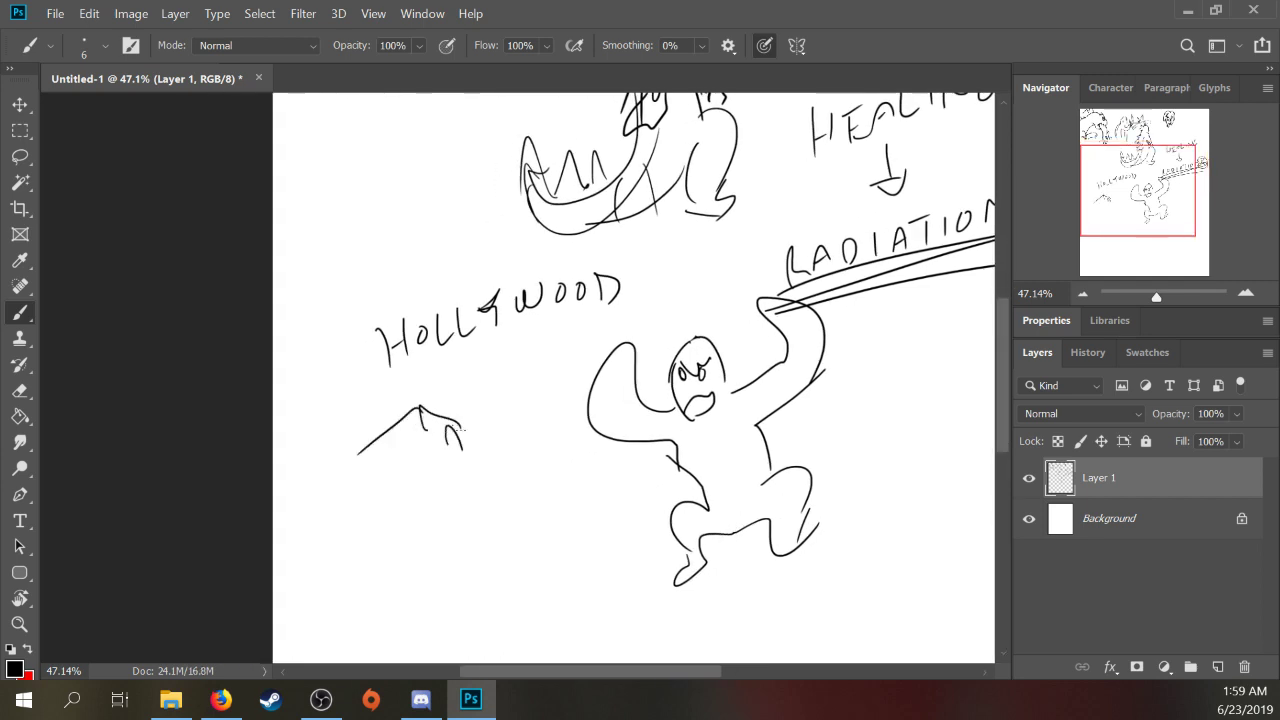
pyautogui.moveTo(452, 428)
pyautogui.mouseDown()
pyautogui.moveTo(478, 494)
pyautogui.moveTo(463, 492)
pyautogui.mouseUp()
pyautogui.moveTo(462, 504); pyautogui.dragTo(440, 513)
pyautogui.moveTo(447, 440); pyautogui.dragTo(462, 452)
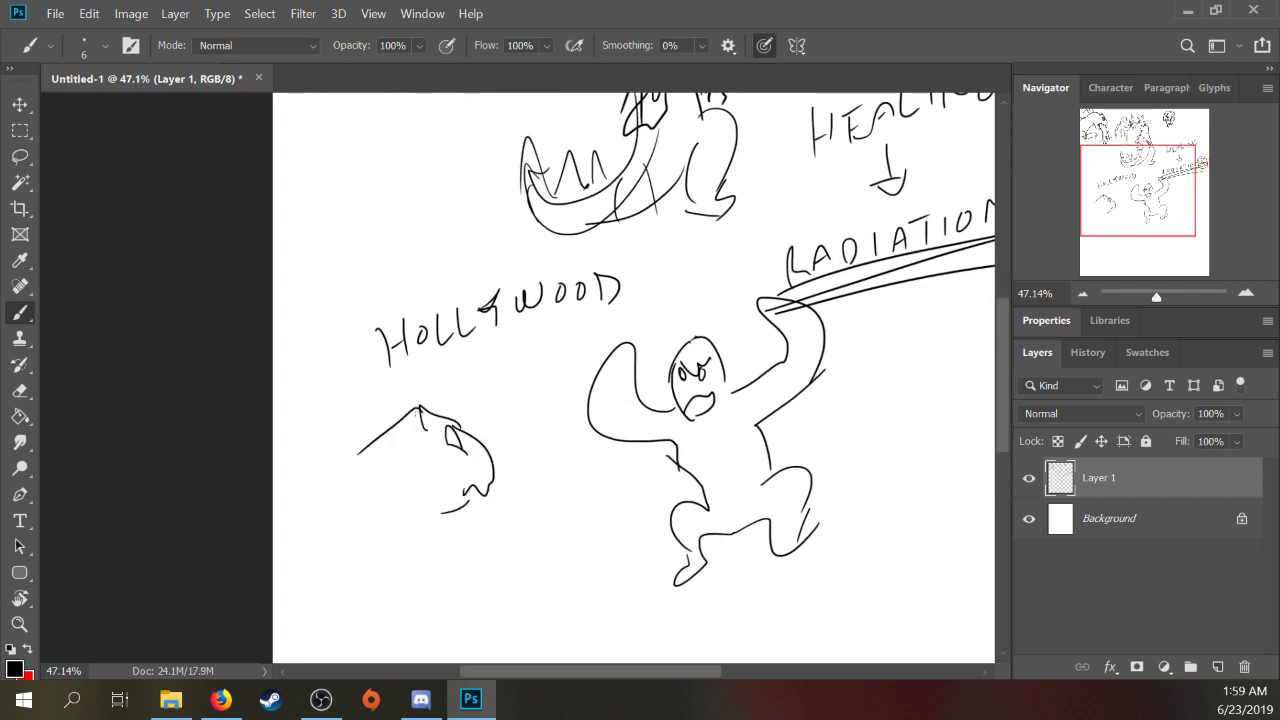
pyautogui.moveTo(410, 408)
pyautogui.mouseDown()
pyautogui.moveTo(352, 448)
pyautogui.moveTo(282, 452)
pyautogui.moveTo(282, 524)
pyautogui.mouseUp()
pyautogui.moveTo(322, 494); pyautogui.dragTo(302, 508)
pyautogui.moveTo(360, 452); pyautogui.dragTo(274, 492)
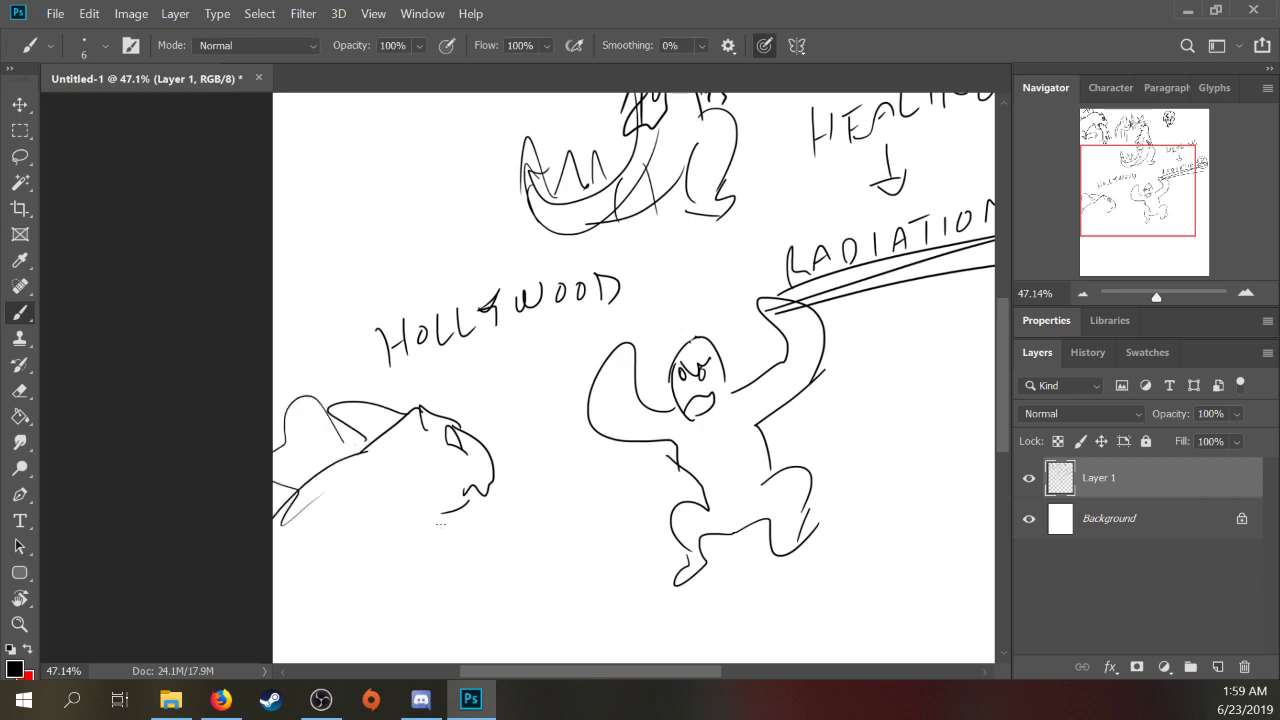
# Step: Draw the creature's neck, chest and foreleg lines, and add circles at the raised-arm figure's hands
pyautogui.moveTo(434, 518); pyautogui.dragTo(380, 638)
pyautogui.moveTo(289, 560); pyautogui.dragTo(403, 612)
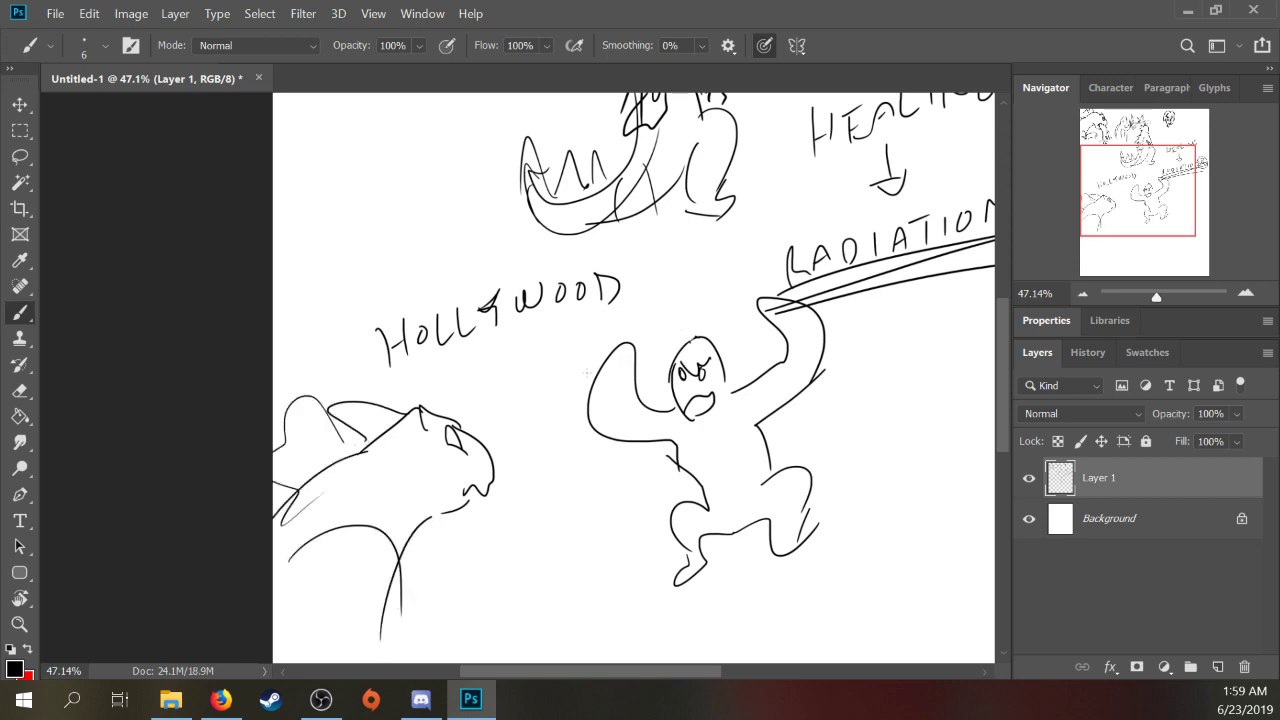
pyautogui.moveTo(588, 372)
pyautogui.mouseDown()
pyautogui.moveTo(636, 360)
pyautogui.moveTo(612, 374)
pyautogui.mouseUp()
pyautogui.moveTo(762, 336)
pyautogui.mouseDown()
pyautogui.moveTo(800, 334)
pyautogui.moveTo(794, 310)
pyautogui.mouseUp()
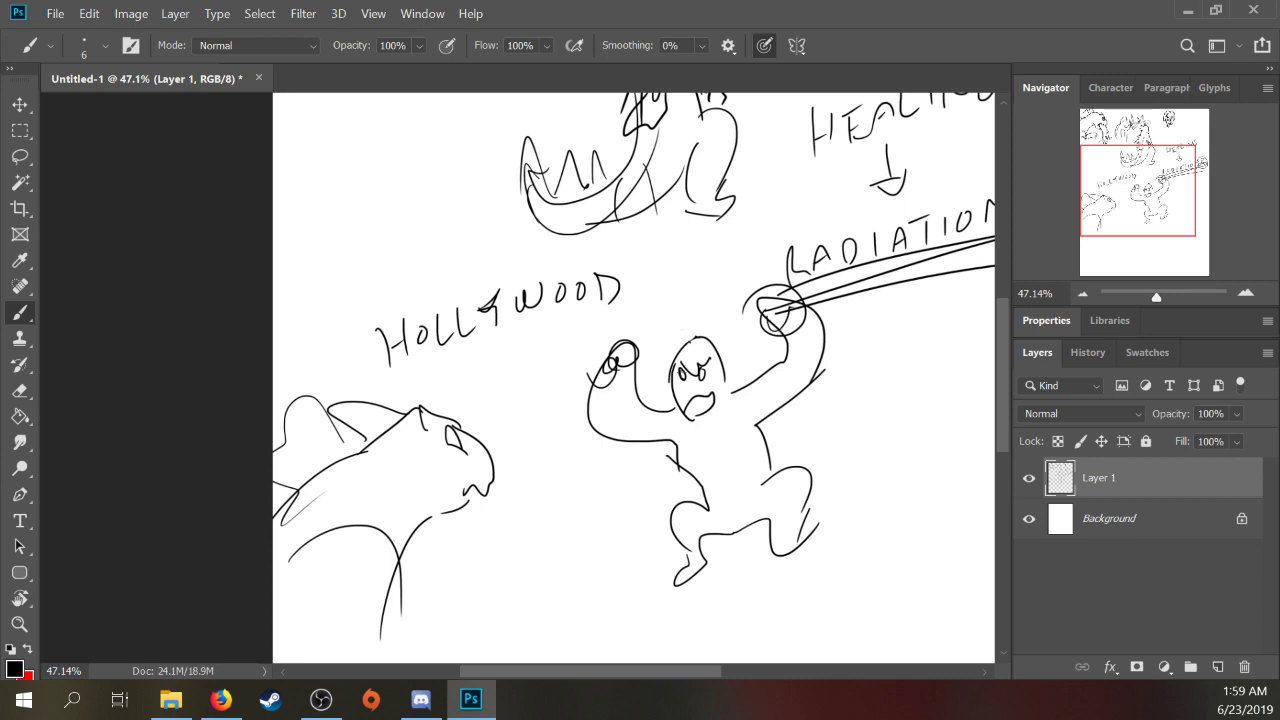
pyautogui.moveTo(401, 560); pyautogui.dragTo(408, 628)
pyautogui.moveTo(446, 512)
pyautogui.mouseDown()
pyautogui.moveTo(426, 532)
pyautogui.moveTo(468, 402)
pyautogui.mouseUp()
pyautogui.moveTo(358, 457); pyautogui.dragTo(379, 538)
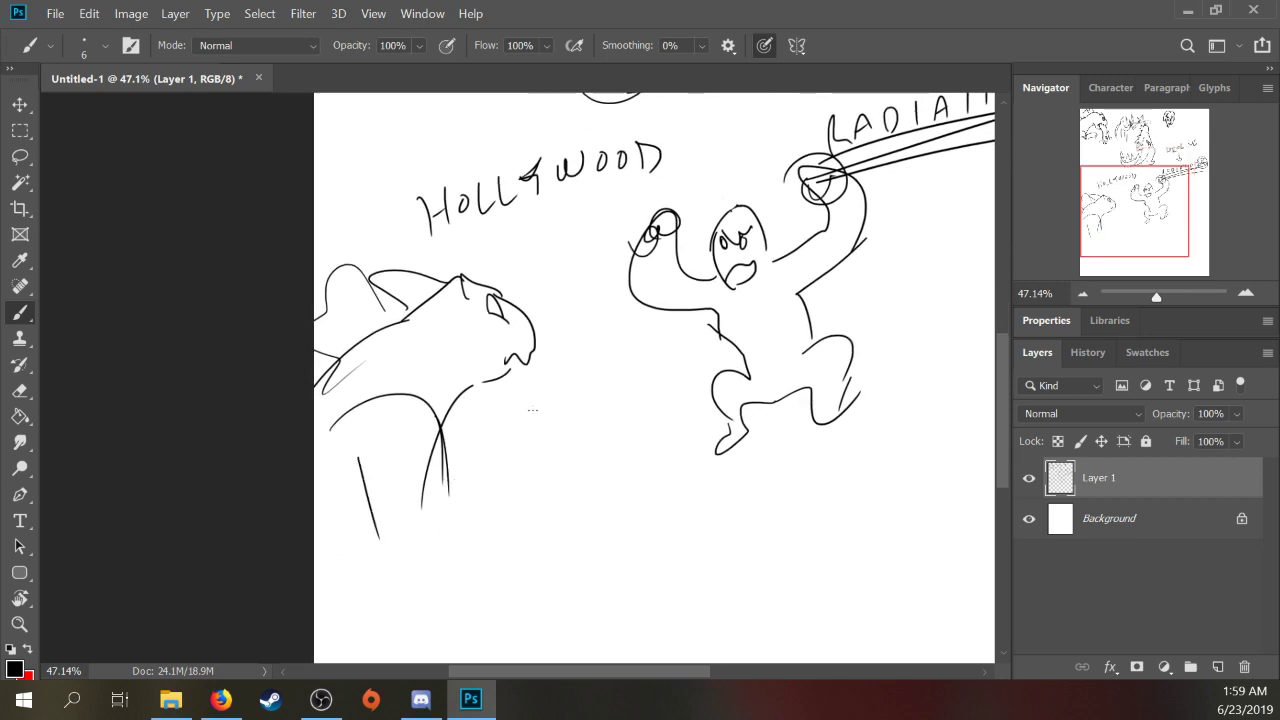
pyautogui.moveTo(571, 371); pyautogui.dragTo(468, 467)
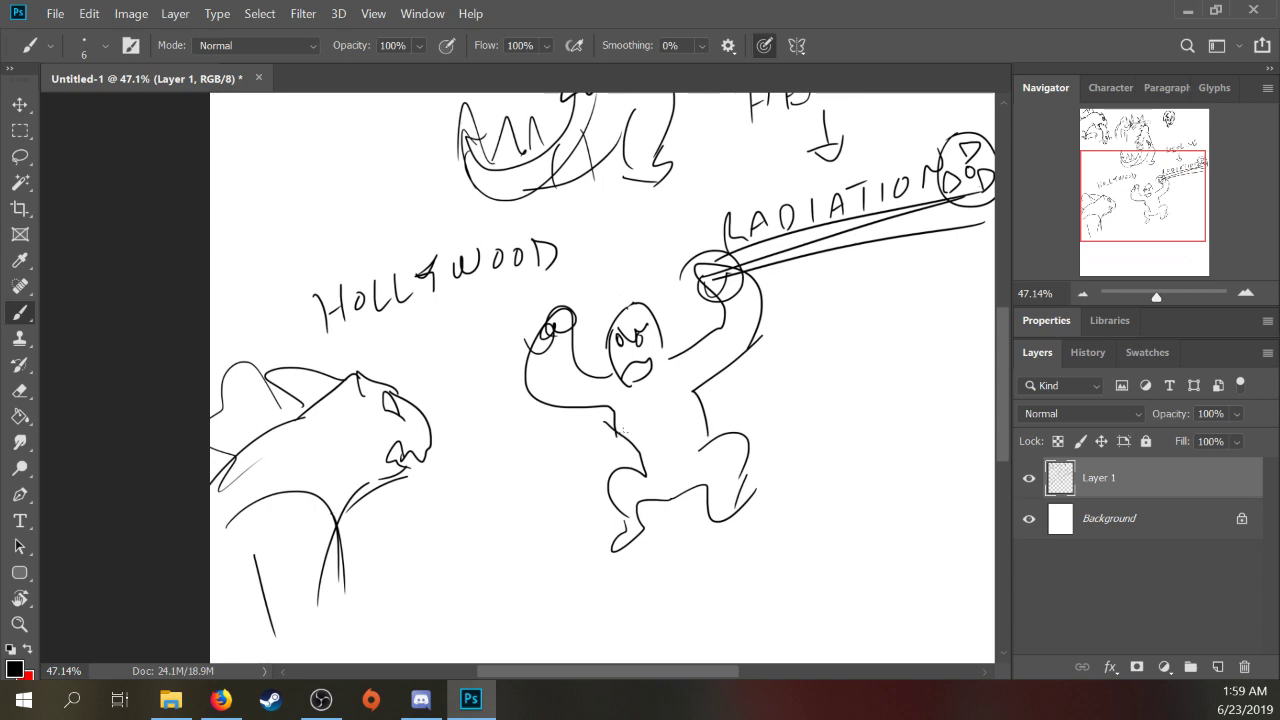
# Step: Add chest dots and a navel mark to the raised-arm figure, and ring both hands with larger circles
pyautogui.moveTo(619, 427); pyautogui.dragTo(670, 465)
pyautogui.moveTo(548, 342); pyautogui.dragTo(522, 344)
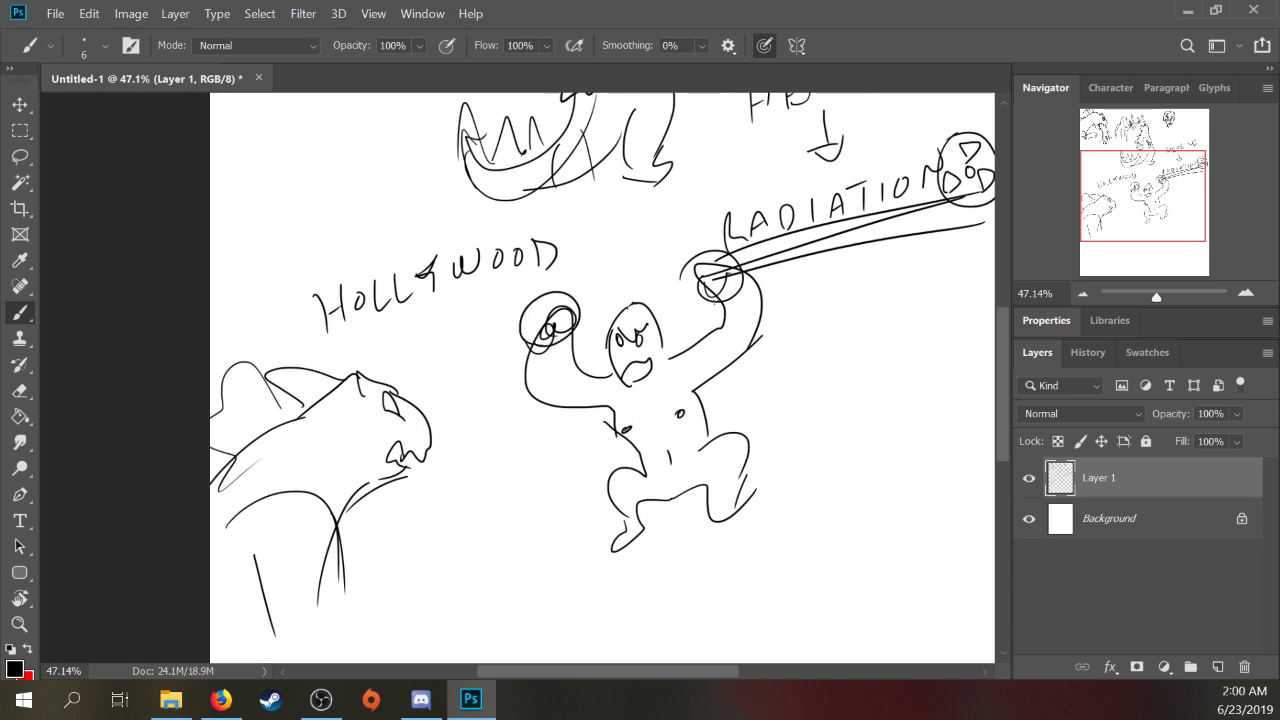
pyautogui.moveTo(740, 262)
pyautogui.mouseDown()
pyautogui.moveTo(680, 292)
pyautogui.moveTo(720, 366)
pyautogui.moveTo(694, 374)
pyautogui.mouseUp()
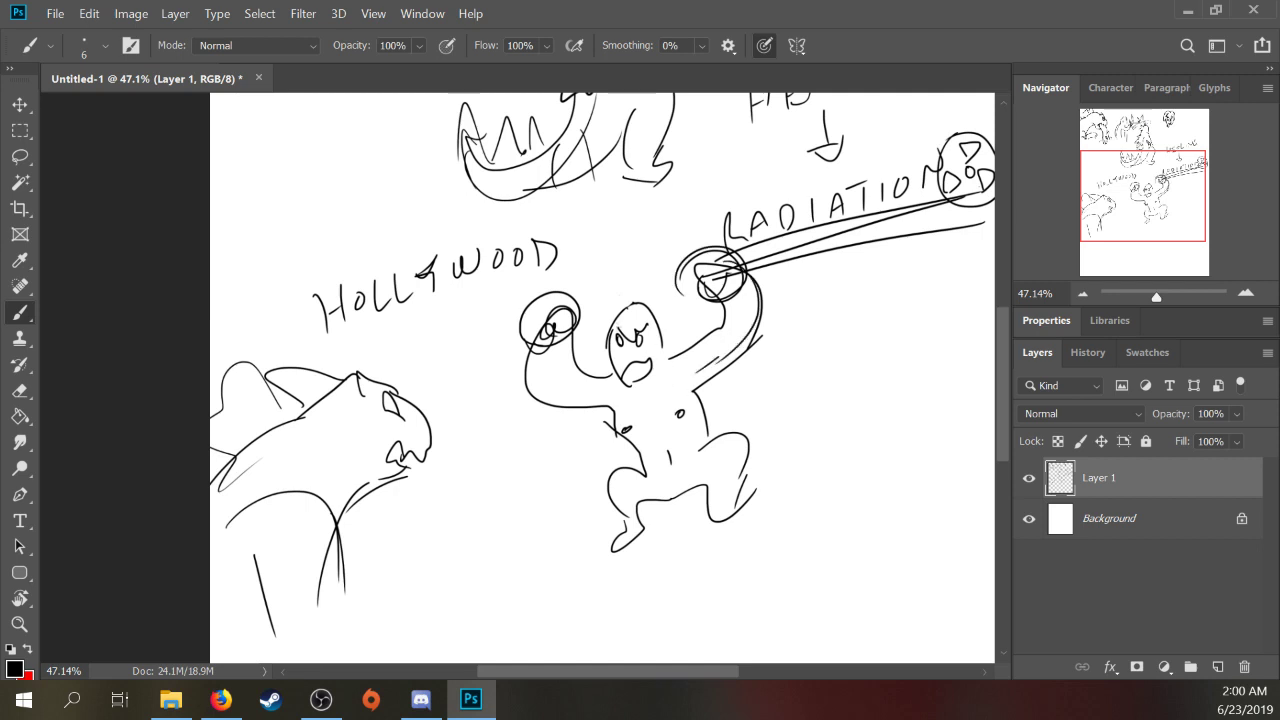
# Step: Darken the raised-arm figure's brows and draw two beam lines from the creature's mouth to the figure's torso
pyautogui.moveTo(612, 330); pyautogui.dragTo(647, 326)
pyautogui.moveTo(424, 446); pyautogui.dragTo(612, 411)
pyautogui.moveTo(418, 476); pyautogui.dragTo(642, 453)
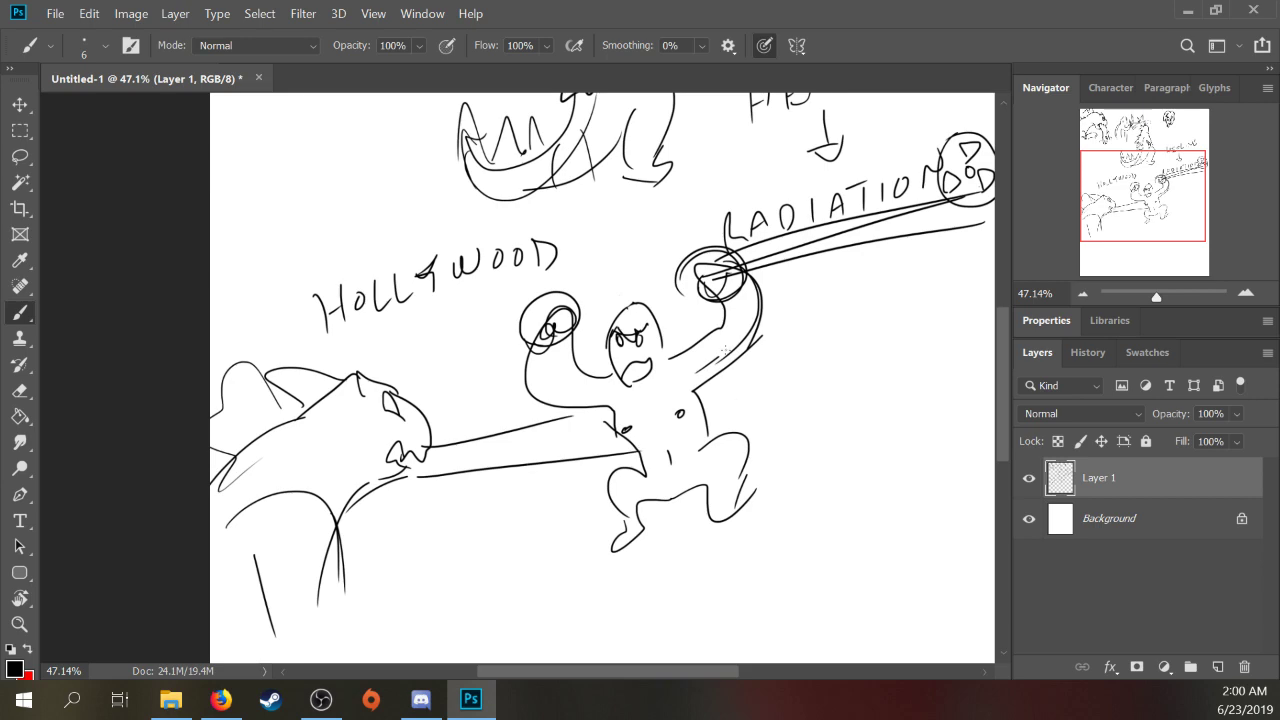
# Step: Handwrite "STUPID MOVIE" on two lines below the raised-arm figure
pyautogui.scroll(-4, 608, 413)
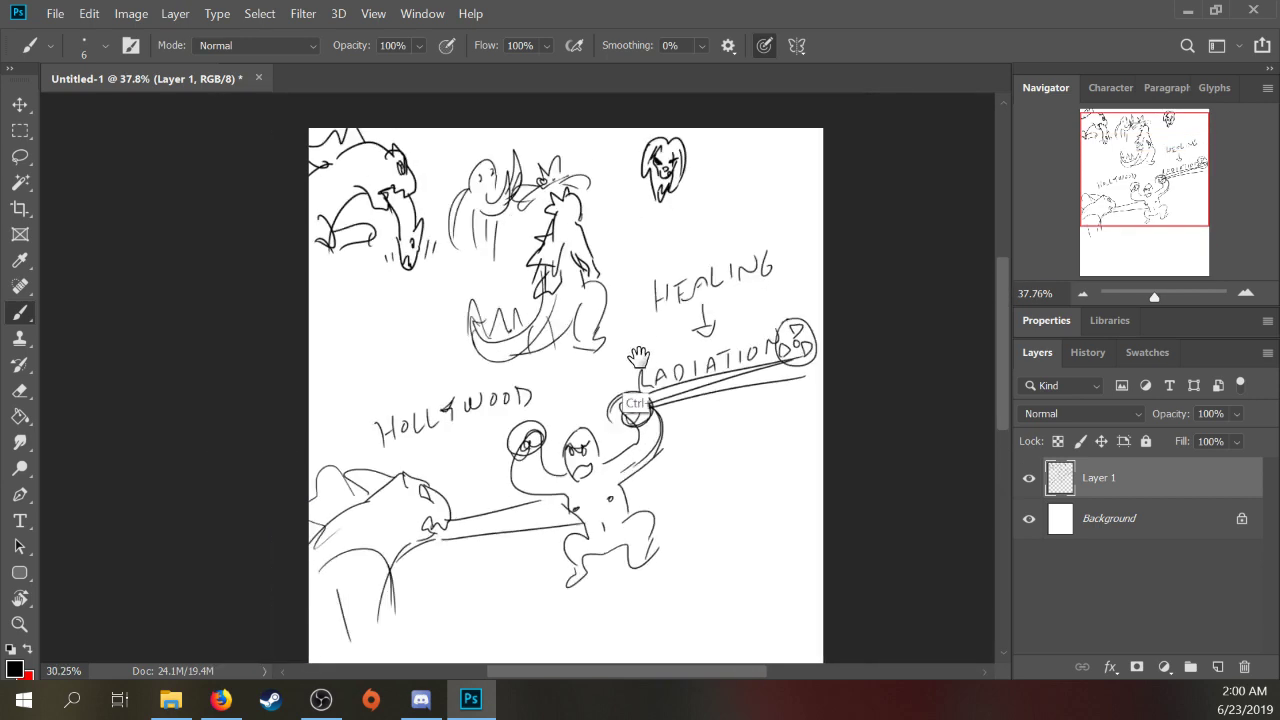
pyautogui.moveTo(608, 413); pyautogui.dragTo(660, 294)
pyautogui.moveTo(554, 394)
pyautogui.mouseDown()
pyautogui.moveTo(539, 434)
pyautogui.moveTo(585, 392)
pyautogui.mouseUp()
pyautogui.moveTo(572, 398); pyautogui.dragTo(571, 428)
pyautogui.moveTo(599, 398); pyautogui.dragTo(624, 410)
pyautogui.moveTo(626, 376)
pyautogui.mouseDown()
pyautogui.moveTo(637, 379)
pyautogui.moveTo(624, 398)
pyautogui.mouseUp()
pyautogui.moveTo(665, 363); pyautogui.dragTo(668, 399)
pyautogui.moveTo(675, 359)
pyautogui.mouseDown()
pyautogui.moveTo(691, 365)
pyautogui.moveTo(678, 394)
pyautogui.mouseUp()
pyautogui.moveTo(601, 466); pyautogui.dragTo(664, 426)
pyautogui.moveTo(676, 422); pyautogui.dragTo(675, 440)
pyautogui.moveTo(684, 420)
pyautogui.mouseDown()
pyautogui.moveTo(682, 438)
pyautogui.moveTo(697, 430)
pyautogui.mouseUp()
pyautogui.moveTo(689, 444); pyautogui.dragTo(704, 437)
pyautogui.moveTo(733, 336); pyautogui.dragTo(661, 389)
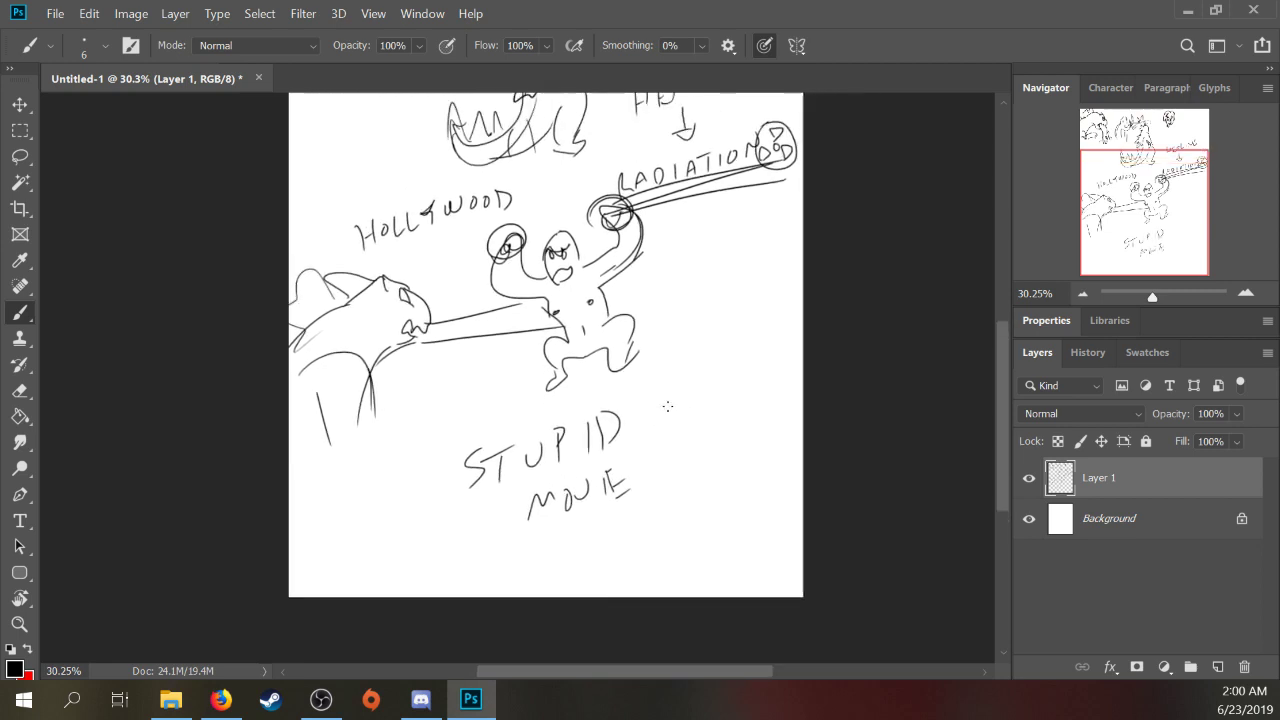
# Step: Write "= DRUNK" after "STUPID MOVIE" and scribble a small oval with inner circles near the page's lower-left corner
pyautogui.moveTo(638, 458); pyautogui.dragTo(664, 446)
pyautogui.moveTo(633, 447); pyautogui.dragTo(673, 448)
pyautogui.moveTo(673, 424)
pyautogui.mouseDown()
pyautogui.moveTo(676, 446)
pyautogui.moveTo(698, 440)
pyautogui.mouseUp()
pyautogui.moveTo(696, 420); pyautogui.dragTo(712, 436)
pyautogui.moveTo(718, 414); pyautogui.dragTo(754, 390)
pyautogui.moveTo(774, 400); pyautogui.dragTo(758, 408)
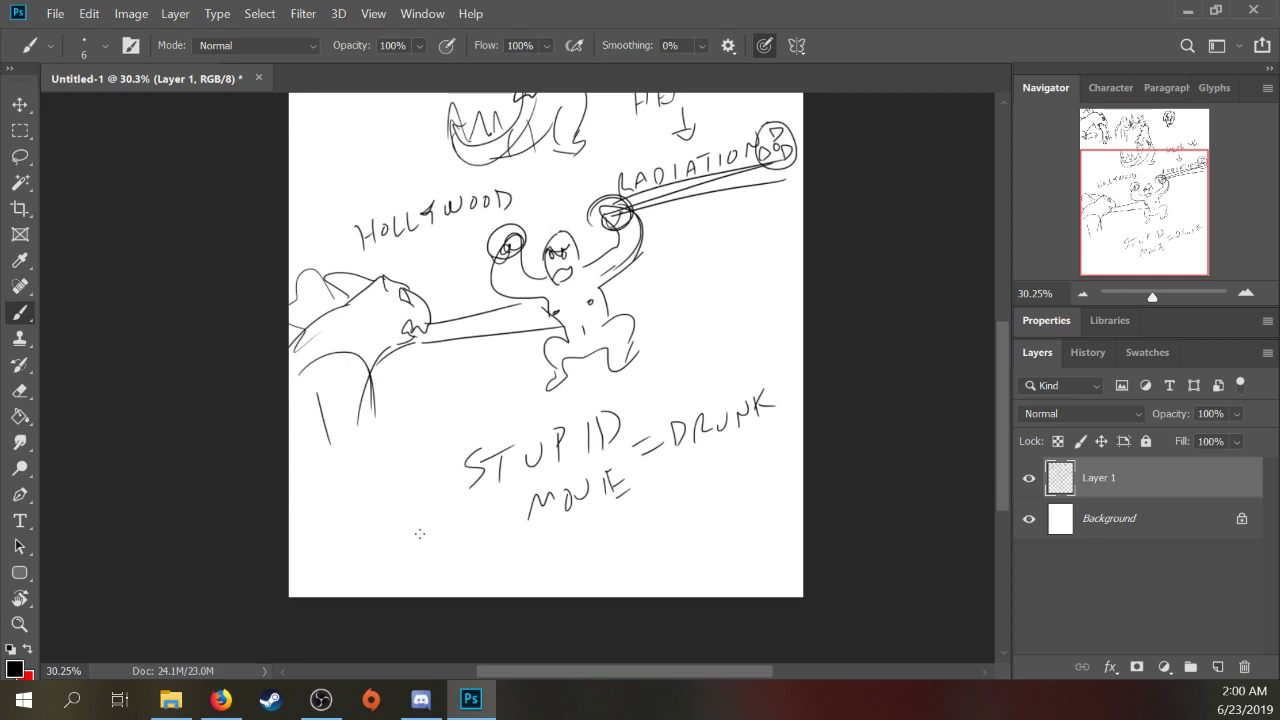
pyautogui.moveTo(329, 547)
pyautogui.mouseDown()
pyautogui.moveTo(360, 500)
pyautogui.moveTo(345, 530)
pyautogui.moveTo(378, 508)
pyautogui.moveTo(390, 515)
pyautogui.mouseUp()
# Step: Handwrite "FAMILY" beside the raised-arm figure, then frame it with a slanted box and underline it
pyautogui.moveTo(675, 278)
pyautogui.mouseDown()
pyautogui.moveTo(669, 320)
pyautogui.moveTo(688, 273)
pyautogui.mouseUp()
pyautogui.moveTo(662, 304)
pyautogui.mouseDown()
pyautogui.moveTo(734, 290)
pyautogui.moveTo(738, 276)
pyautogui.mouseUp()
pyautogui.moveTo(734, 274); pyautogui.dragTo(750, 290)
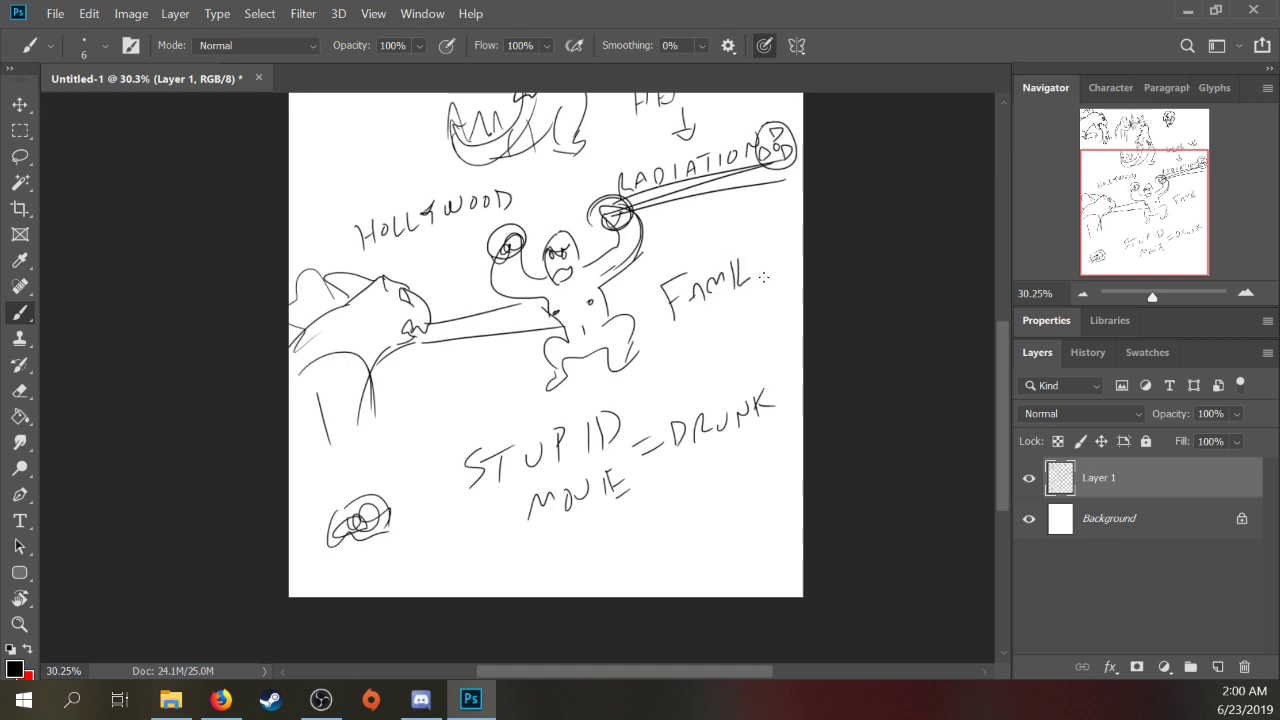
pyautogui.moveTo(770, 244); pyautogui.dragTo(758, 280)
pyautogui.moveTo(747, 255); pyautogui.dragTo(760, 258)
pyautogui.moveTo(669, 334)
pyautogui.mouseDown()
pyautogui.moveTo(784, 284)
pyautogui.moveTo(772, 302)
pyautogui.moveTo(797, 298)
pyautogui.mouseUp()
pyautogui.moveTo(720, 332); pyautogui.dragTo(772, 302)
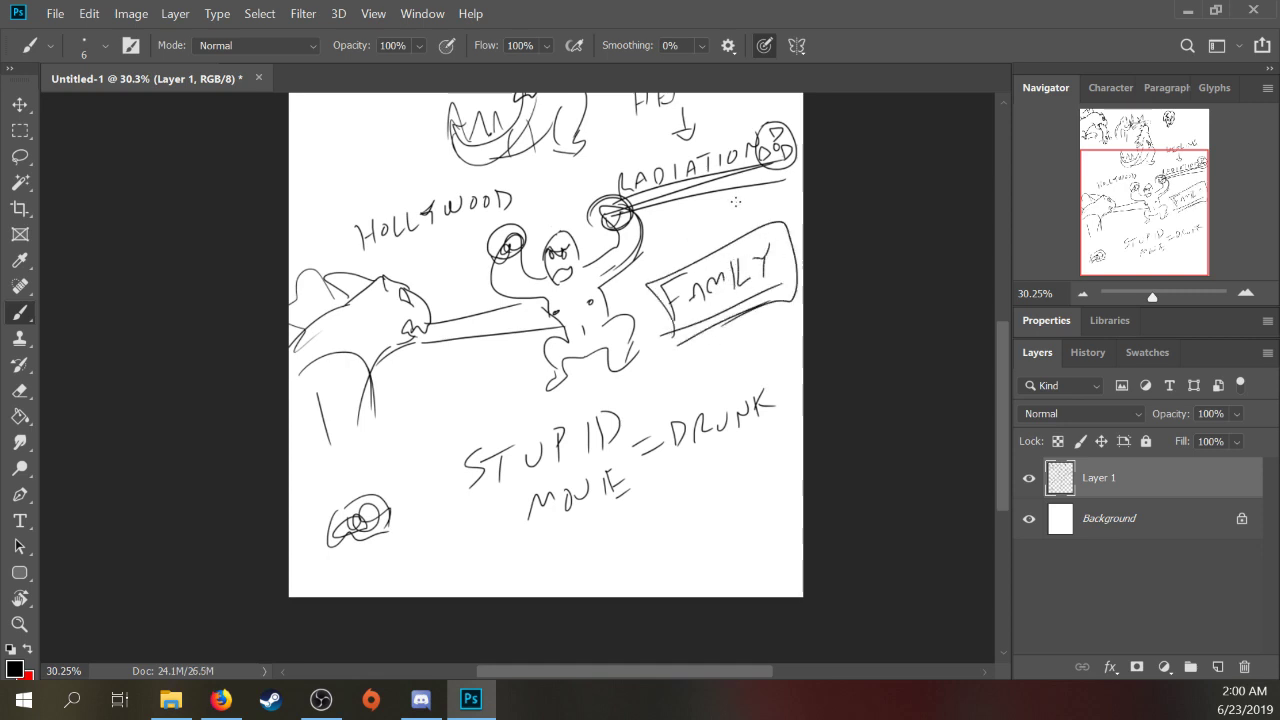
pyautogui.moveTo(735, 201); pyautogui.dragTo(768, 339)
pyautogui.moveTo(375, 298); pyautogui.dragTo(730, 135)
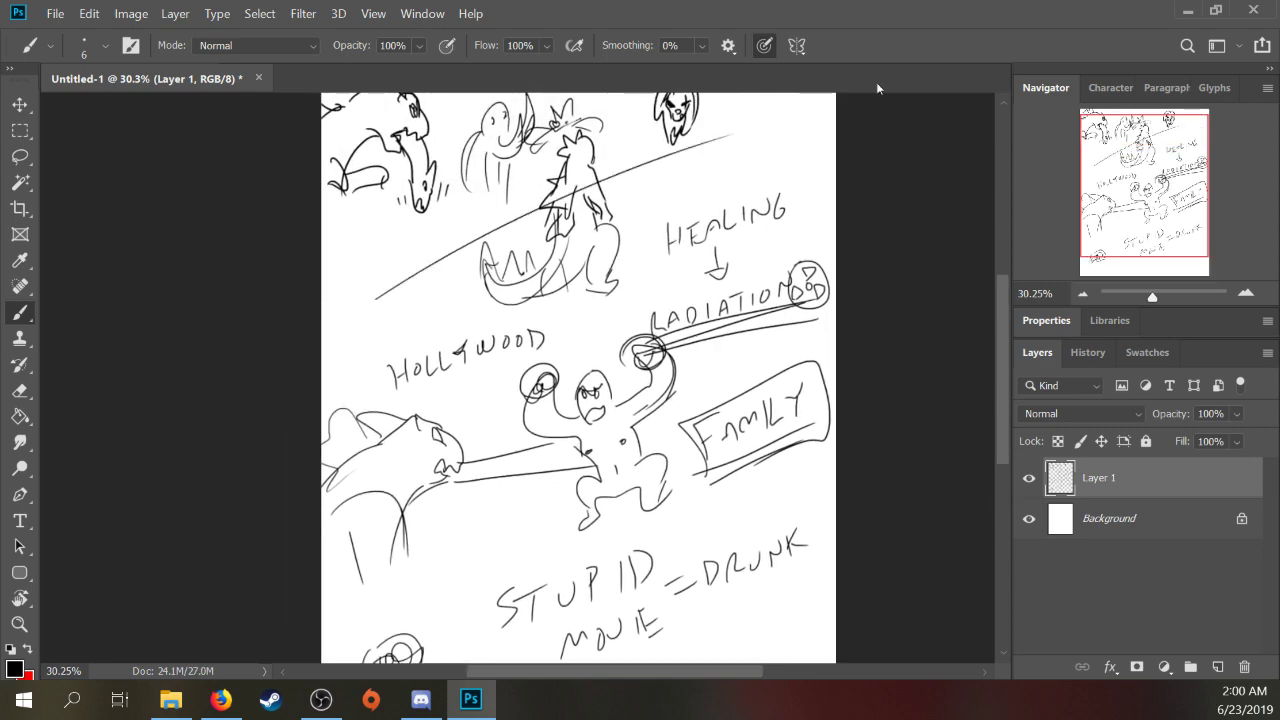
pyautogui.hotkey('ctrl', 'z')
# Step: Draw a diagonal line above "HOLLYWOOD" up to the standing creature's tail, ending in a curved hook
pyautogui.moveTo(378, 309); pyautogui.dragTo(483, 249)
pyautogui.moveTo(477, 228); pyautogui.dragTo(506, 242)
# Step: Circle the framed word "FAMILY" and cross it out with heavy scribbled strokes
pyautogui.moveTo(700, 239)
pyautogui.mouseDown()
pyautogui.moveTo(608, 384)
pyautogui.moveTo(596, 164)
pyautogui.mouseUp()
pyautogui.moveTo(582, 330); pyautogui.dragTo(590, 300)
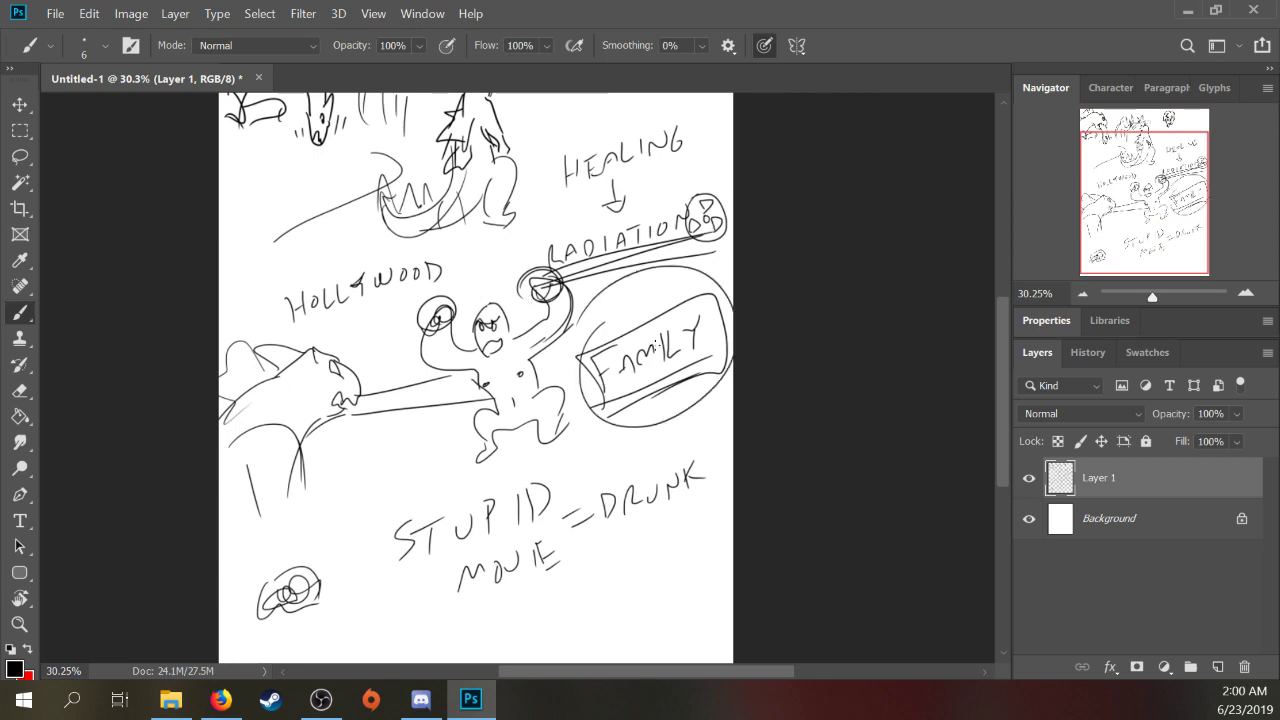
pyautogui.moveTo(608, 290)
pyautogui.mouseDown()
pyautogui.moveTo(660, 340)
pyautogui.moveTo(662, 292)
pyautogui.mouseUp()
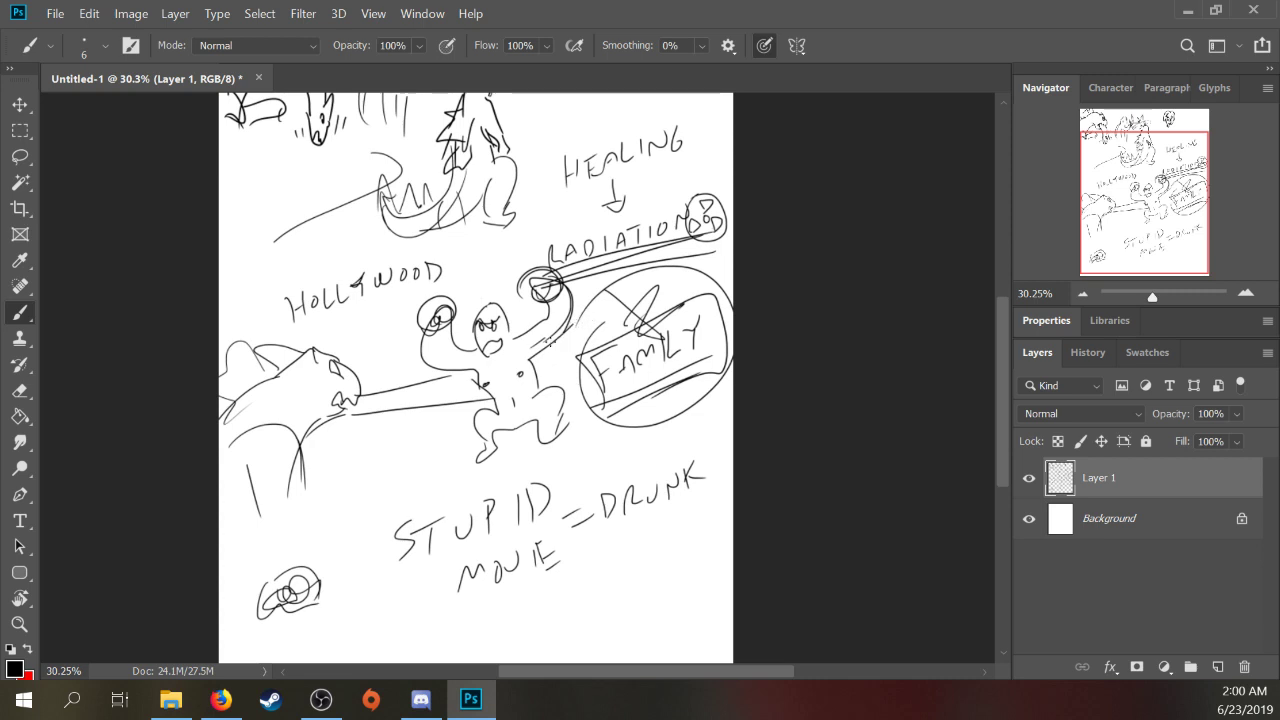
pyautogui.moveTo(645, 375)
pyautogui.mouseDown()
pyautogui.moveTo(700, 335)
pyautogui.moveTo(600, 355)
pyautogui.moveTo(718, 322)
pyautogui.mouseUp()
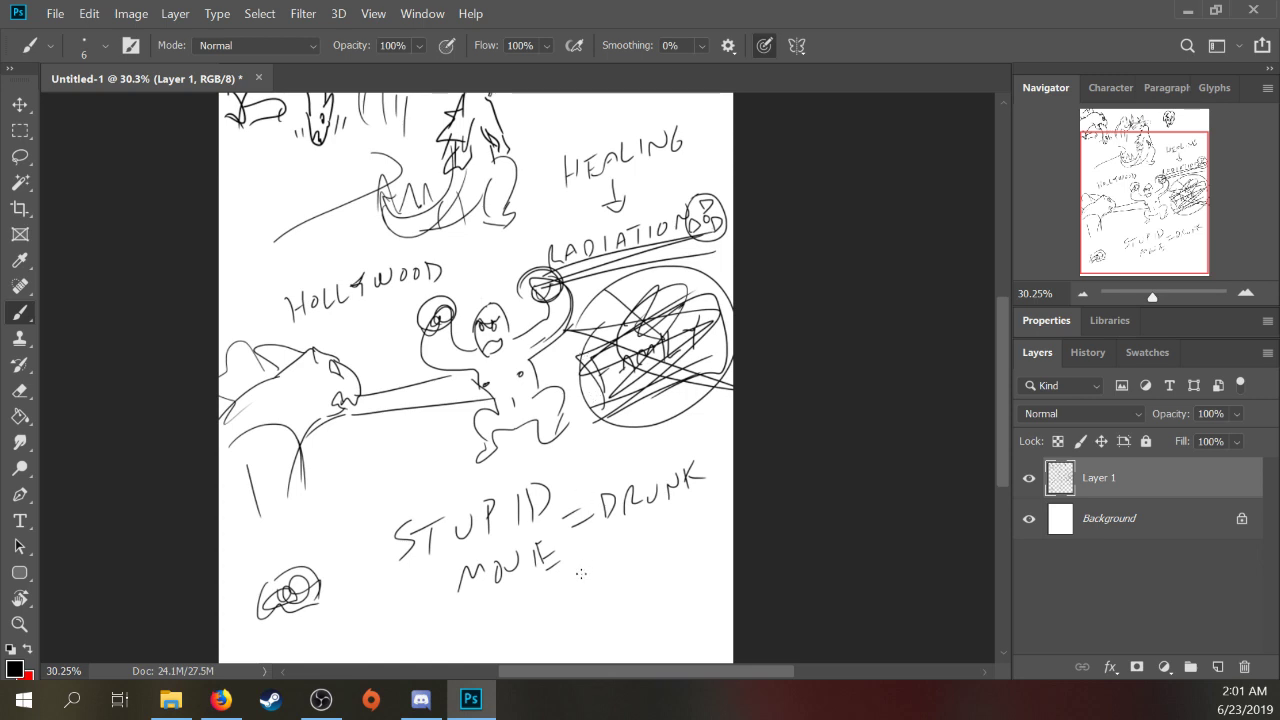
# Step: Handwrite "SCI-FI MOVIE =" on two lines below "STUPID MOVIE"
pyautogui.moveTo(505, 608)
pyautogui.mouseDown()
pyautogui.moveTo(490, 640)
pyautogui.moveTo(514, 636)
pyautogui.mouseUp()
pyautogui.moveTo(536, 606)
pyautogui.mouseDown()
pyautogui.moveTo(532, 628)
pyautogui.moveTo(555, 606)
pyautogui.mouseUp()
pyautogui.moveTo(574, 584)
pyautogui.mouseDown()
pyautogui.moveTo(562, 612)
pyautogui.moveTo(578, 594)
pyautogui.mouseUp()
pyautogui.moveTo(590, 584); pyautogui.dragTo(588, 606)
pyautogui.moveTo(553, 652); pyautogui.dragTo(584, 642)
pyautogui.moveTo(589, 628)
pyautogui.mouseDown()
pyautogui.moveTo(617, 624)
pyautogui.moveTo(602, 650)
pyautogui.mouseUp()
pyautogui.moveTo(613, 632)
pyautogui.mouseDown()
pyautogui.moveTo(632, 638)
pyautogui.moveTo(648, 604)
pyautogui.mouseUp()
pyautogui.moveTo(632, 606); pyautogui.dragTo(642, 596)
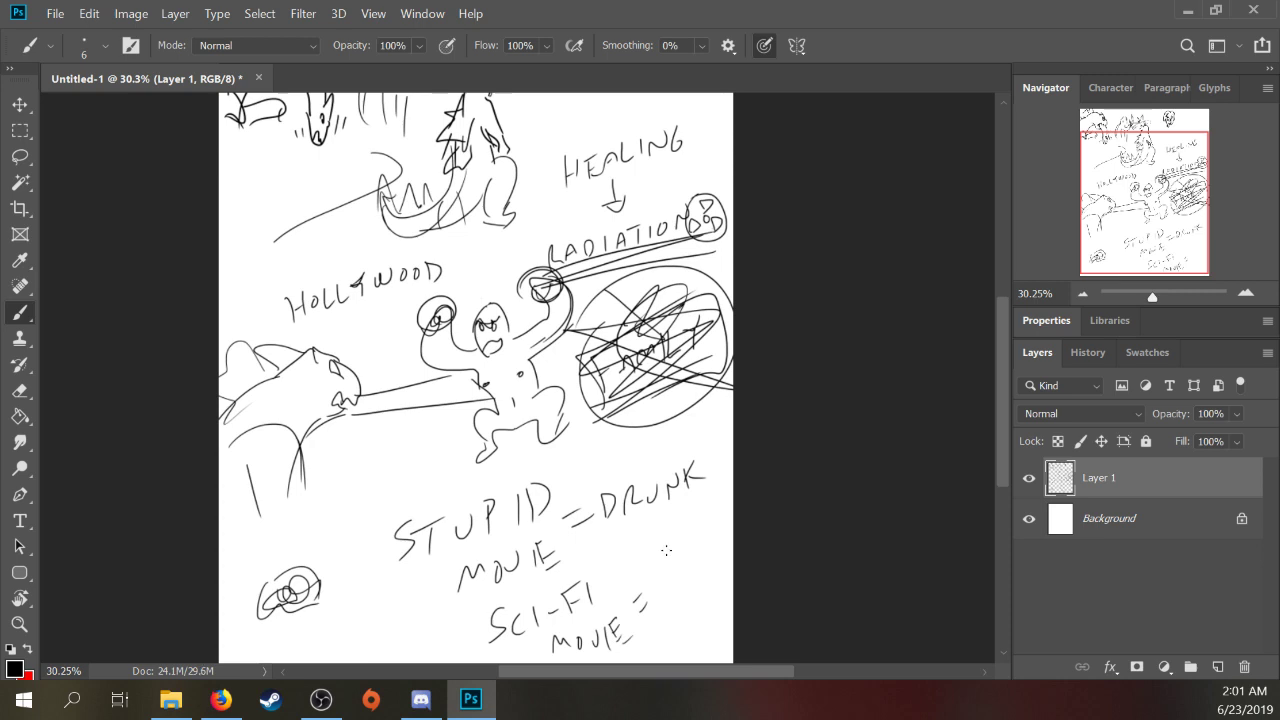
# Step: Write "GOOD" after the equals sign of "SCI-FI MOVIE"
pyautogui.moveTo(666, 550); pyautogui.dragTo(676, 572)
pyautogui.moveTo(684, 558); pyautogui.dragTo(692, 562)
pyautogui.moveTo(692, 542); pyautogui.dragTo(706, 566)
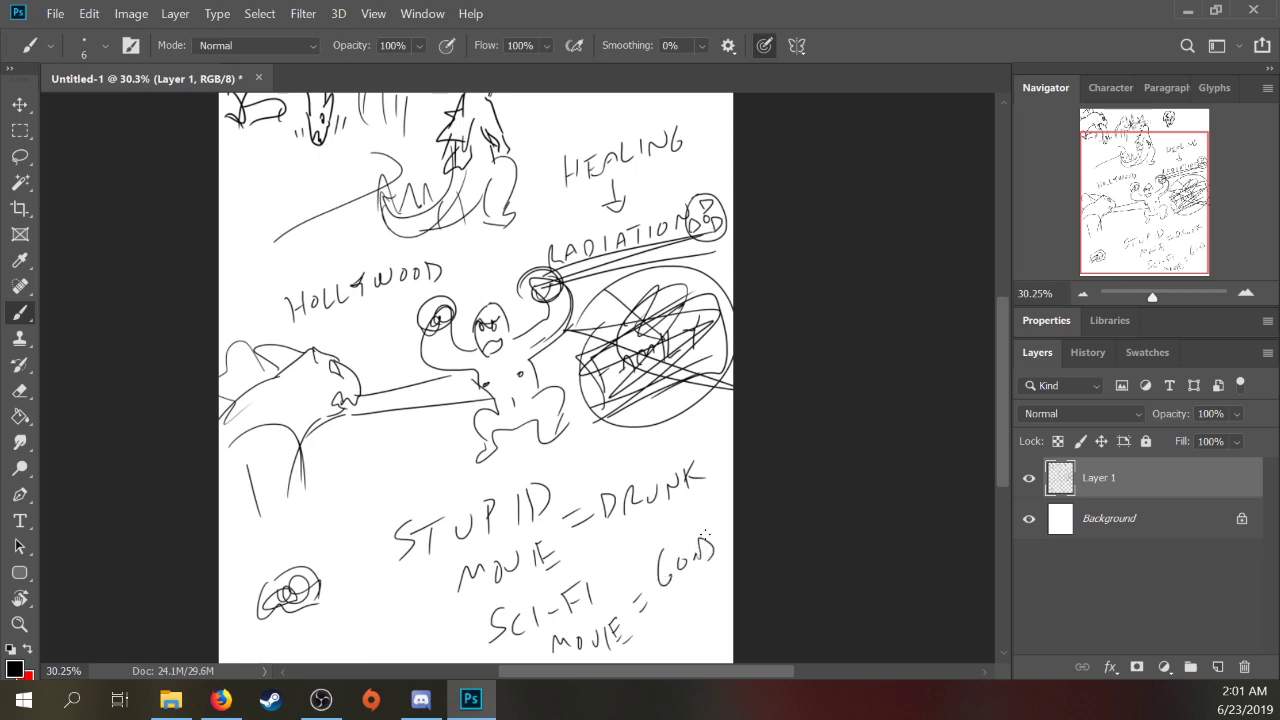